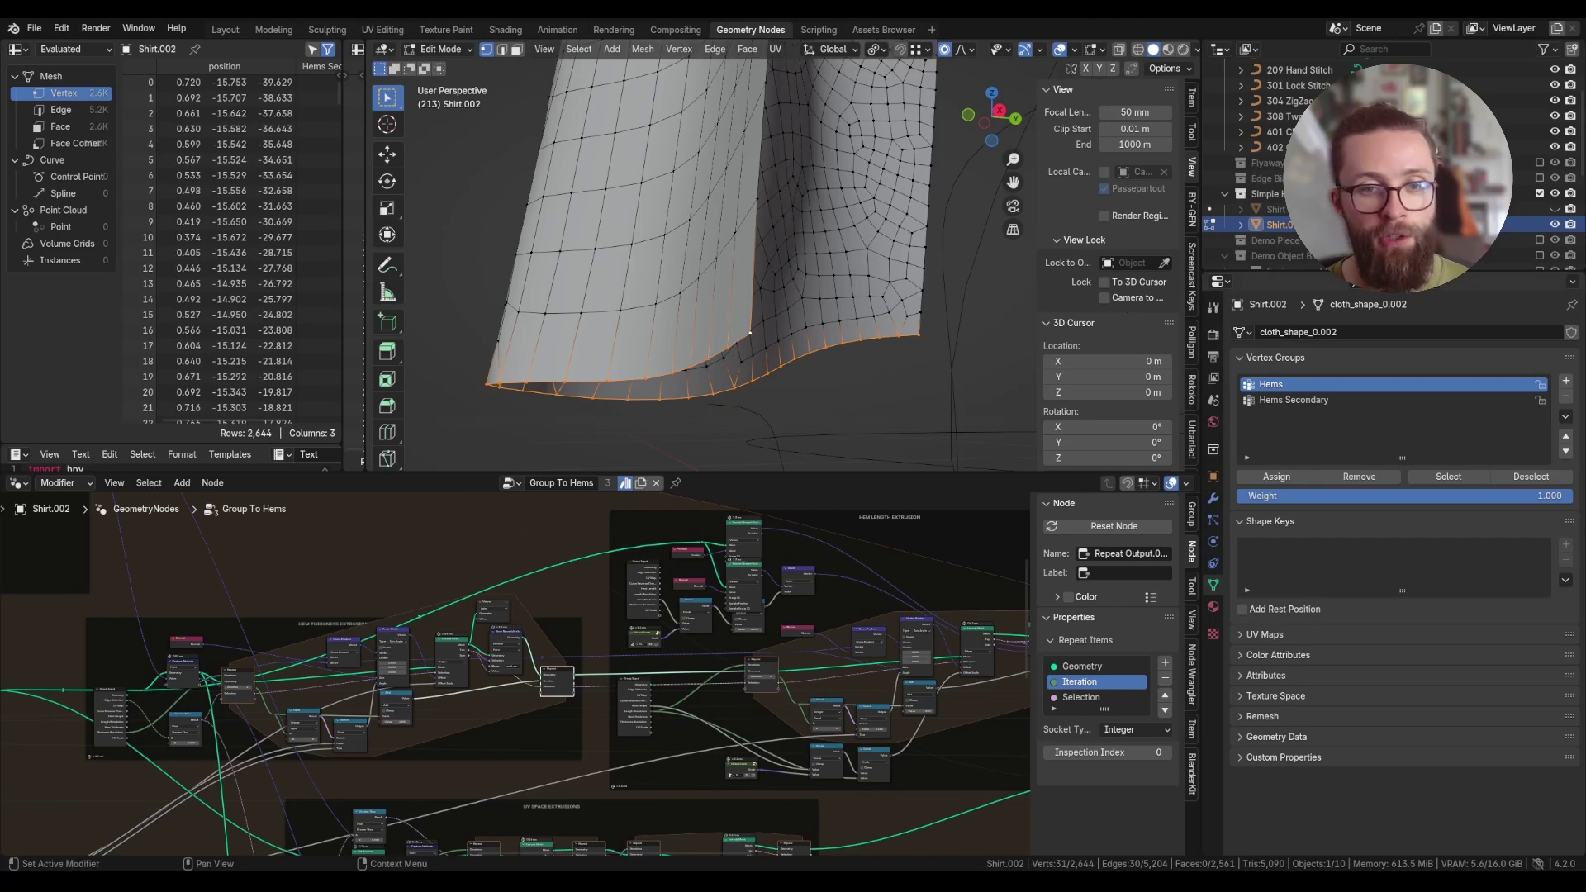
# Return Shirt.002 to Object Mode and step up the inspection index of the hem thickness repeat zone and the hem length zone, the latter to 3.
pyautogui.click(1212, 498)
pyautogui.press('Tab')
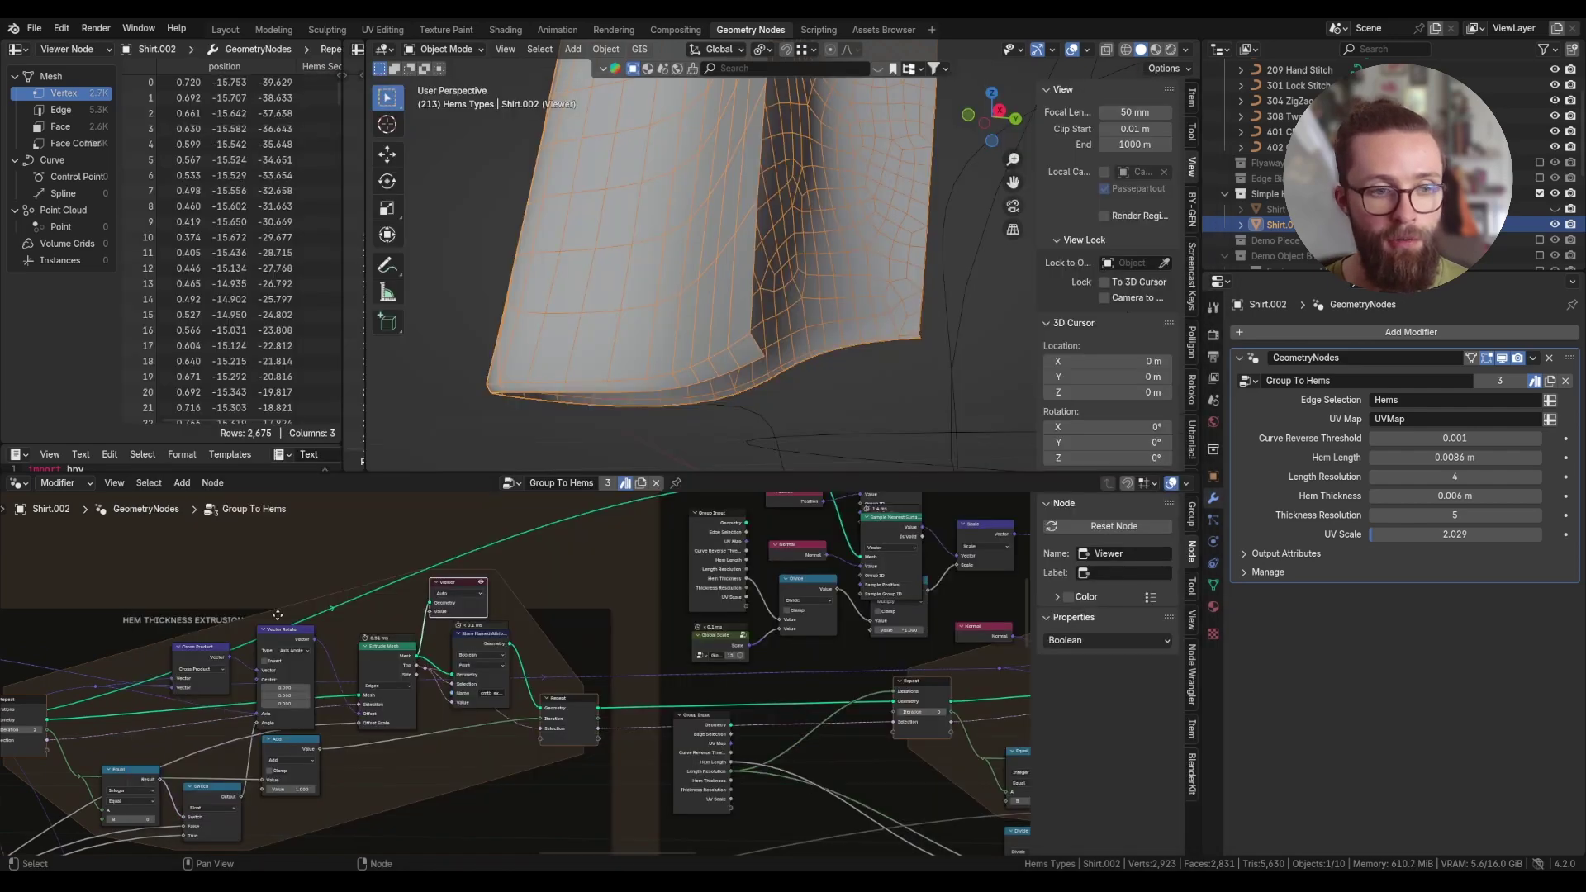
pyautogui.click(568, 712)
pyautogui.click(1167, 752)
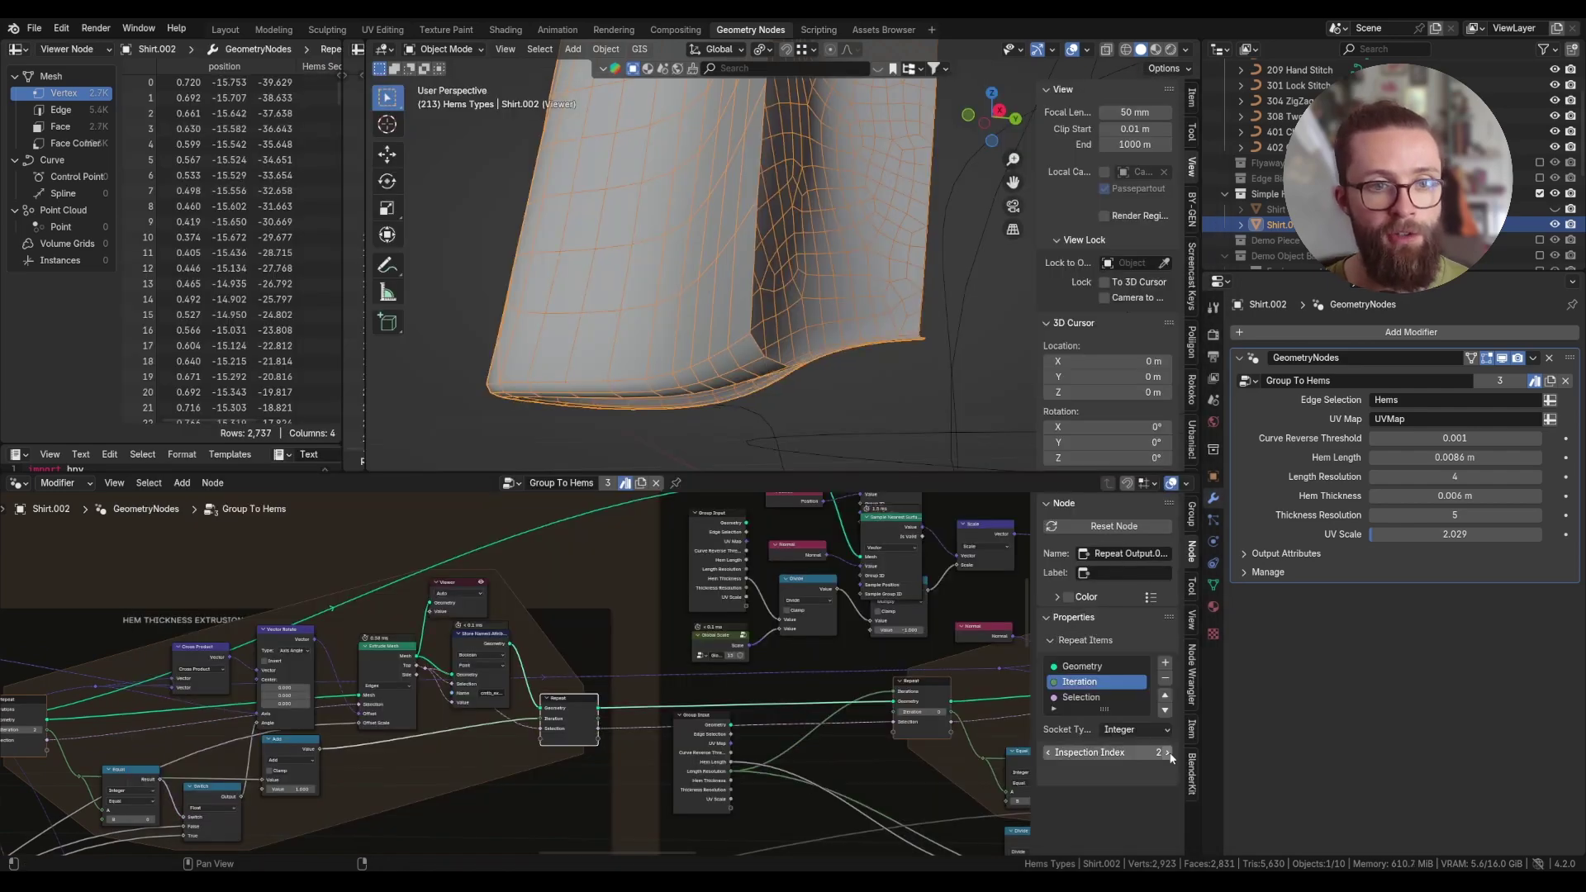
pyautogui.click(1168, 753)
pyautogui.click(1167, 752)
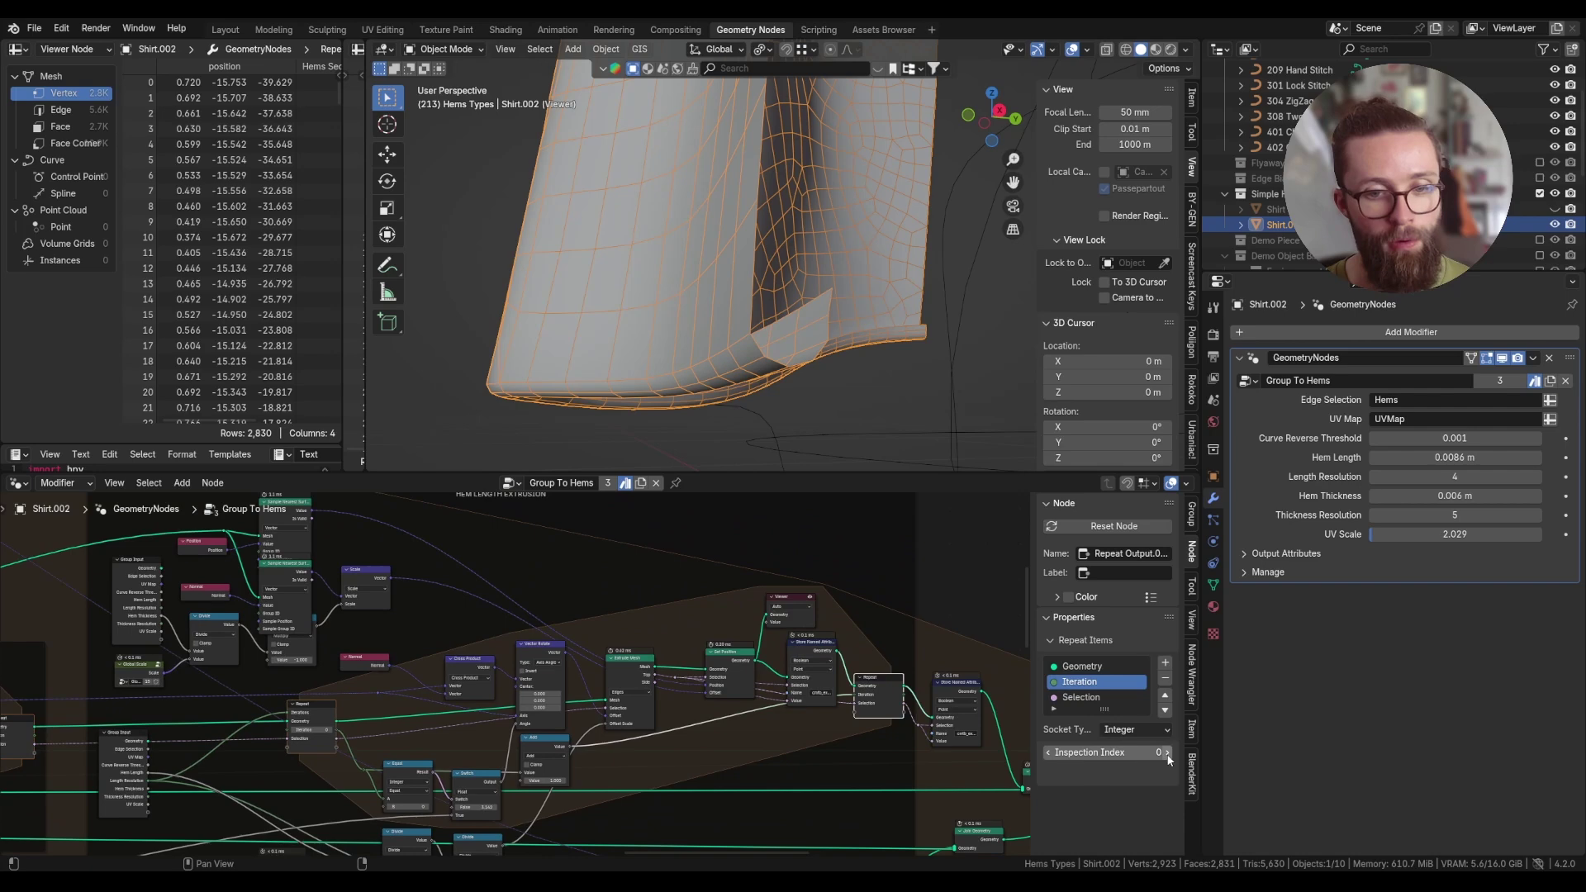
pyautogui.click(1047, 753)
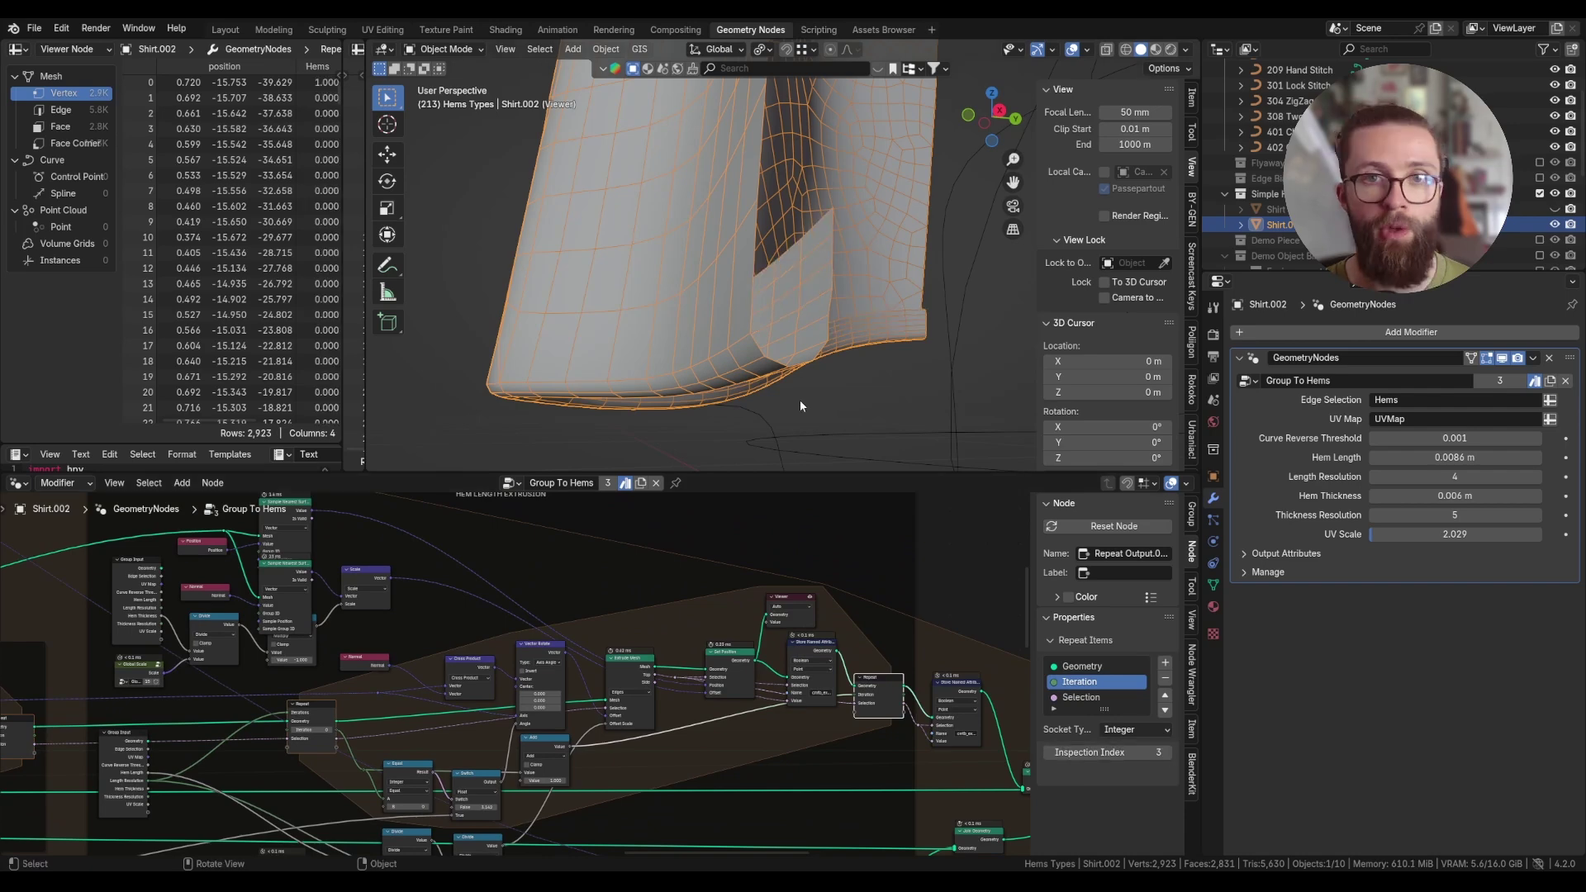
pyautogui.click(387, 265)
pyautogui.moveTo(440, 202)
pyautogui.mouseDown()
pyautogui.moveTo(467, 342)
pyautogui.moveTo(493, 246)
pyautogui.mouseUp()
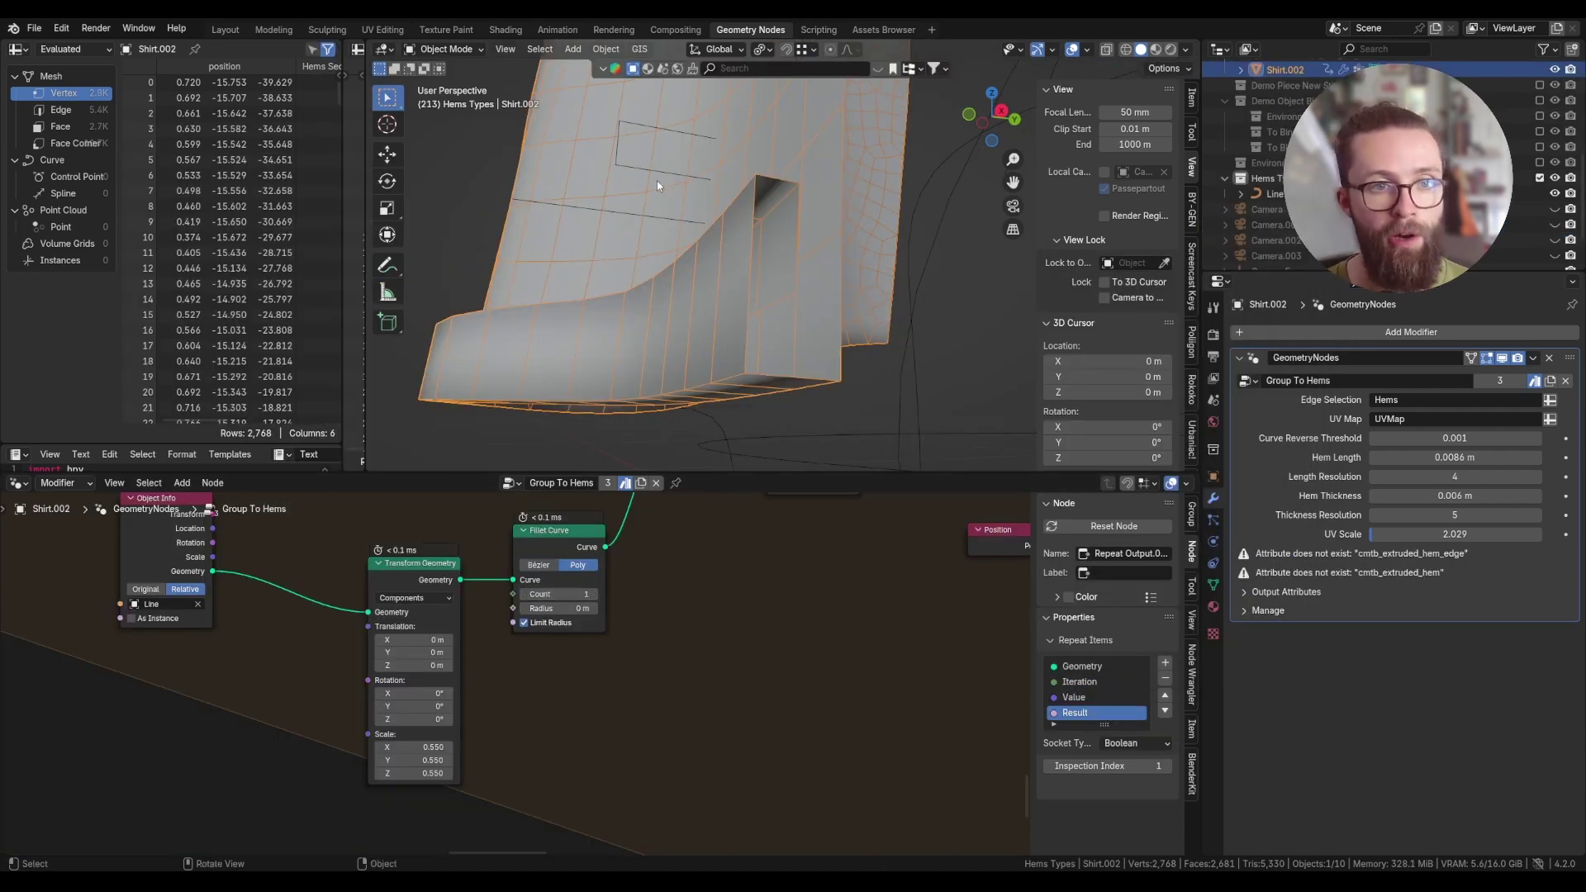
# Enter Edit Mode on the Line profile curve and move its free end point slightly along the hem.
pyautogui.click(657, 180)
pyautogui.press('Tab')
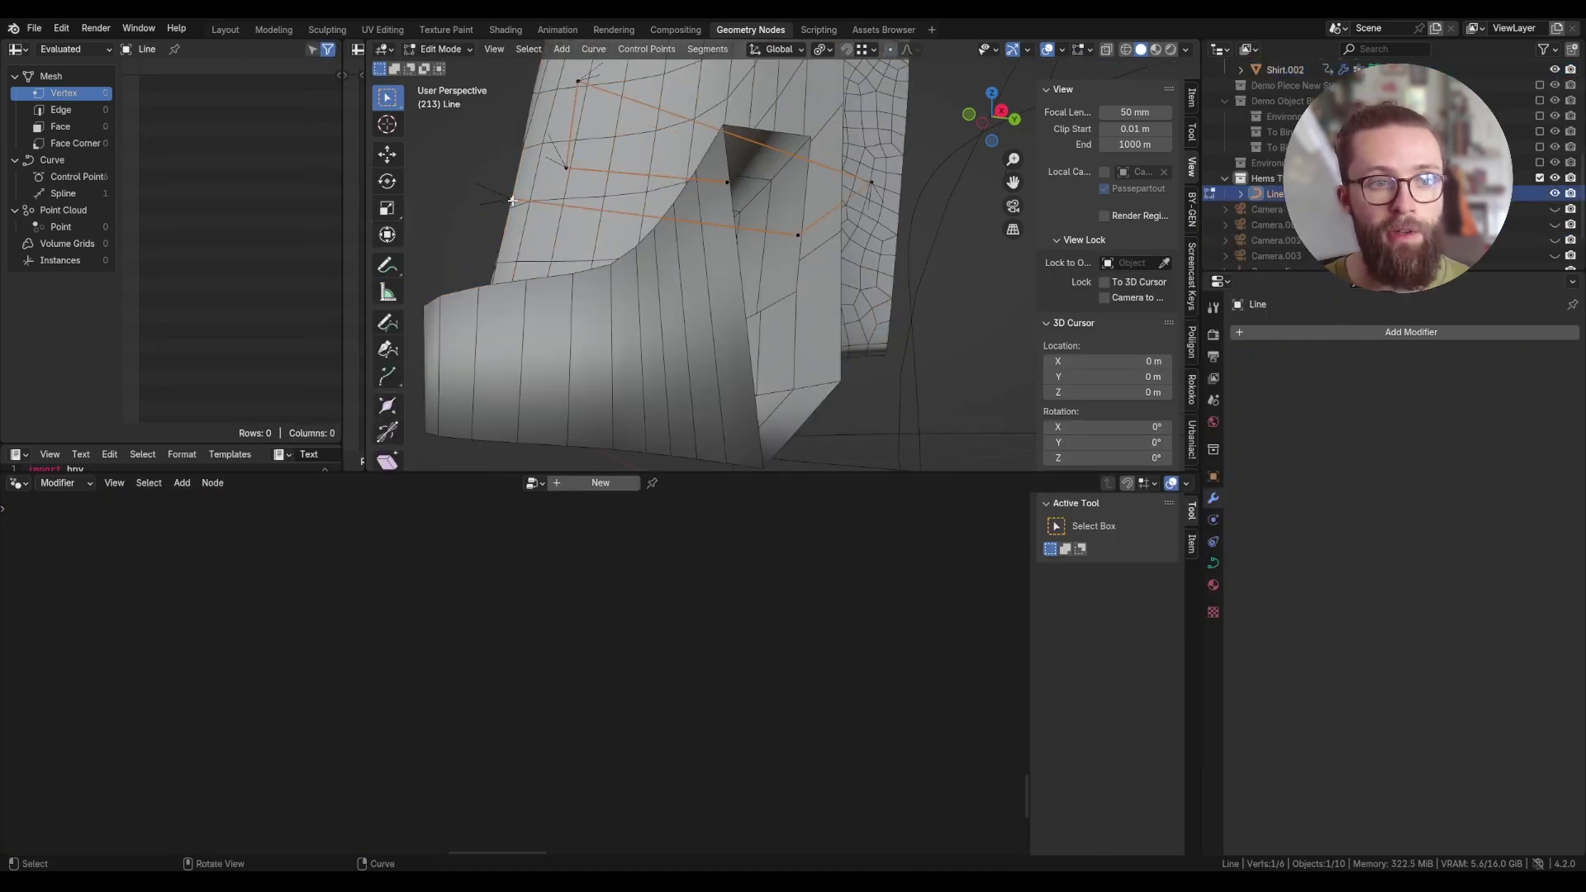
pyautogui.press('g')
pyautogui.rightClick(475, 255)
pyautogui.click(722, 182)
pyautogui.press('g')
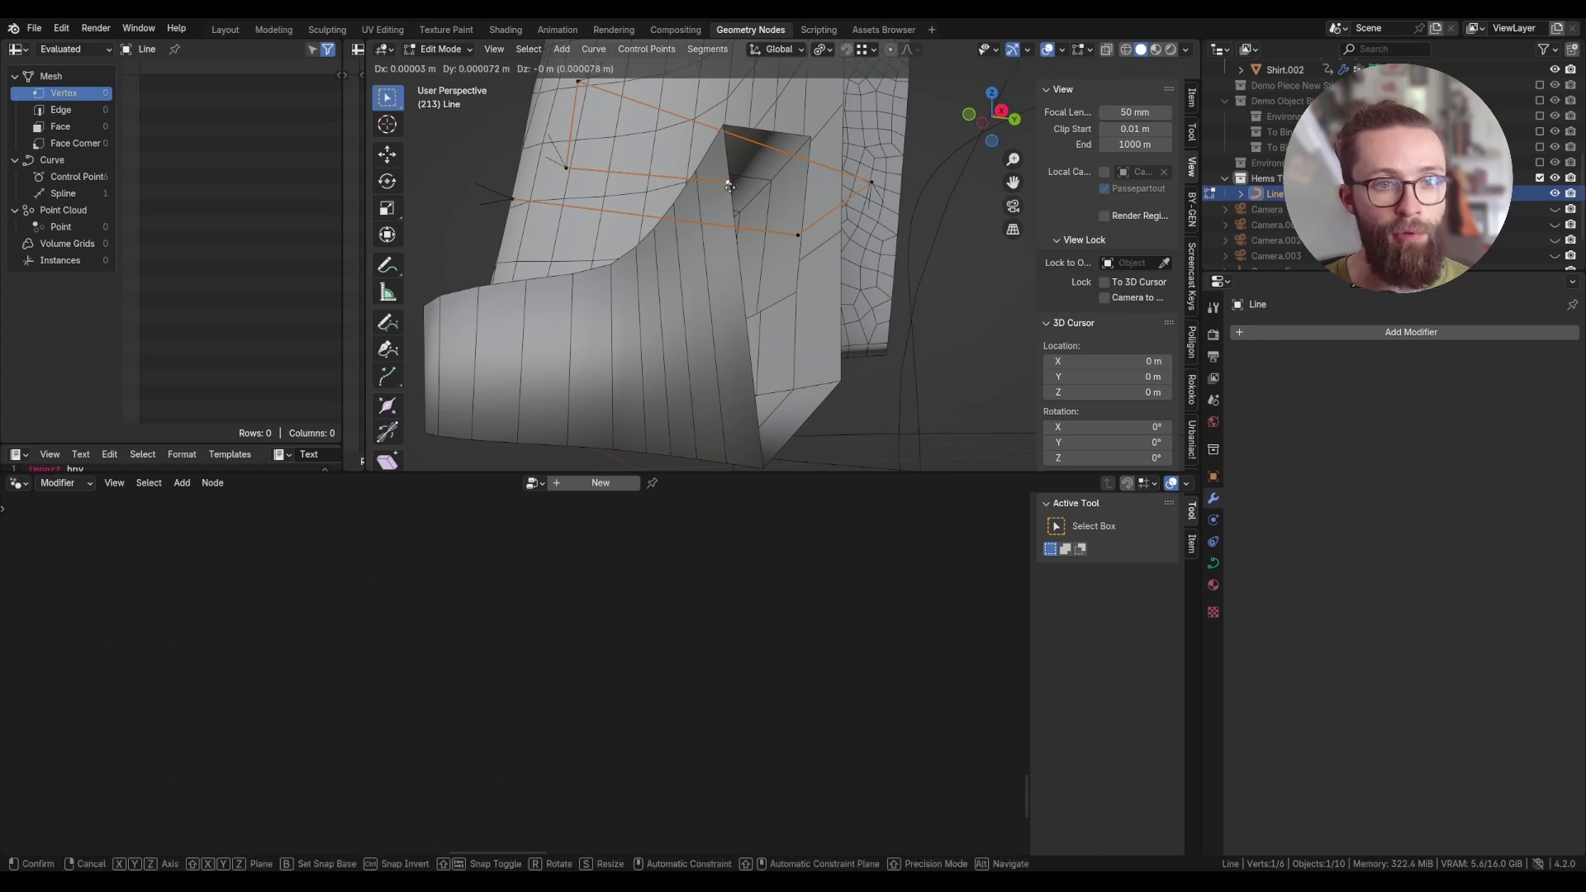
pyautogui.click(764, 200)
# Extrude four more points from the Line curve's end in a looping zigzag and return to Object Mode.
pyautogui.press('e')
pyautogui.click(781, 116)
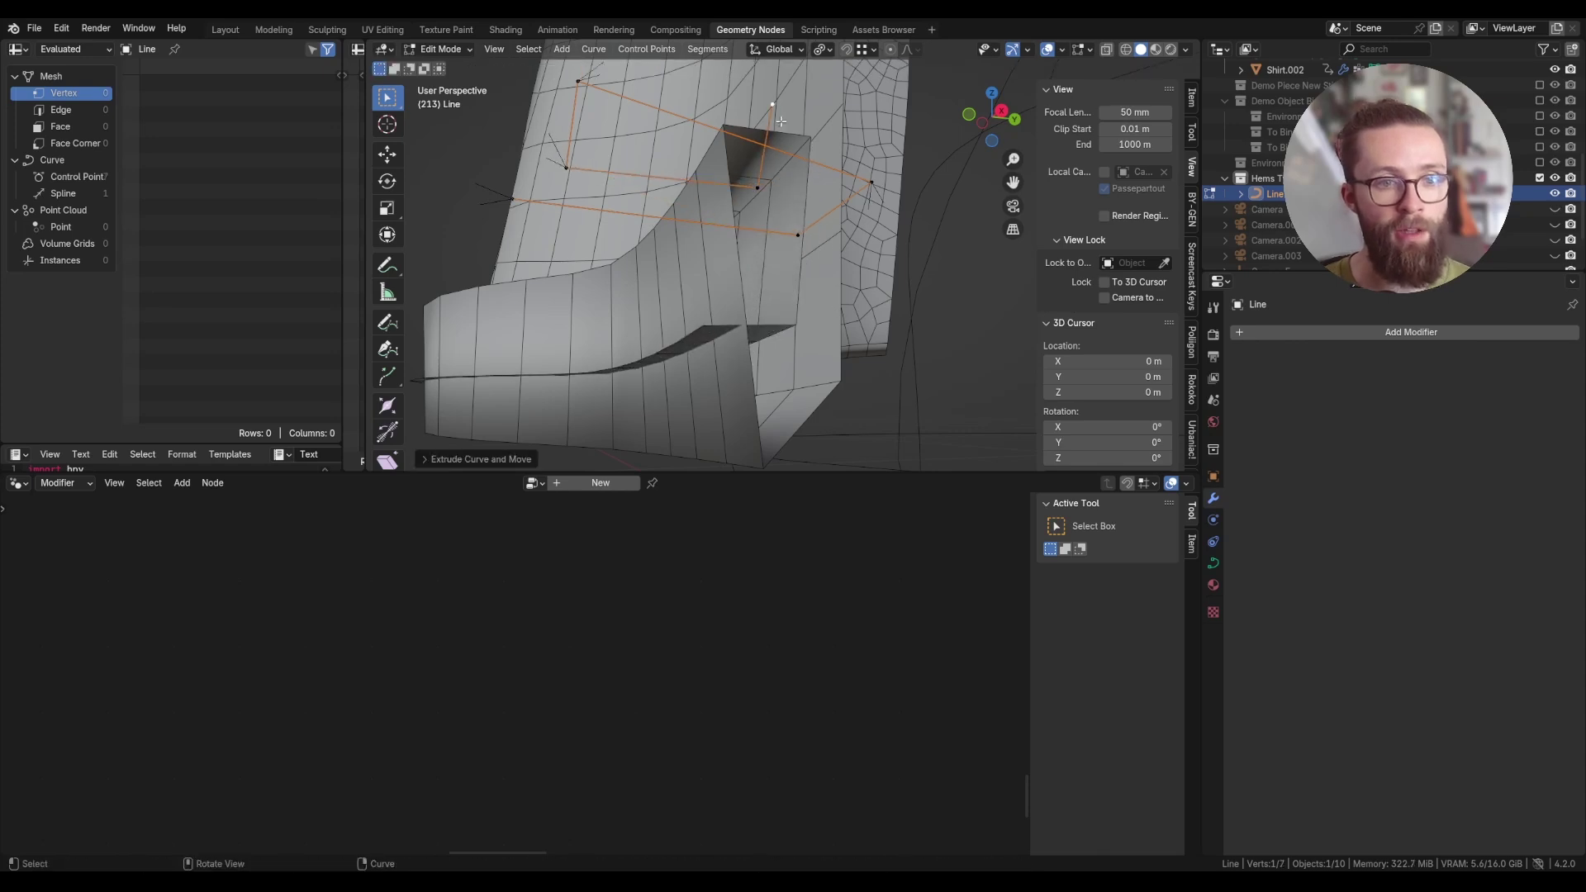
pyautogui.press('e')
pyautogui.click(500, 122)
pyautogui.press('e')
pyautogui.click(637, 334)
pyautogui.press('e')
pyautogui.click(906, 350)
pyautogui.press('Tab')
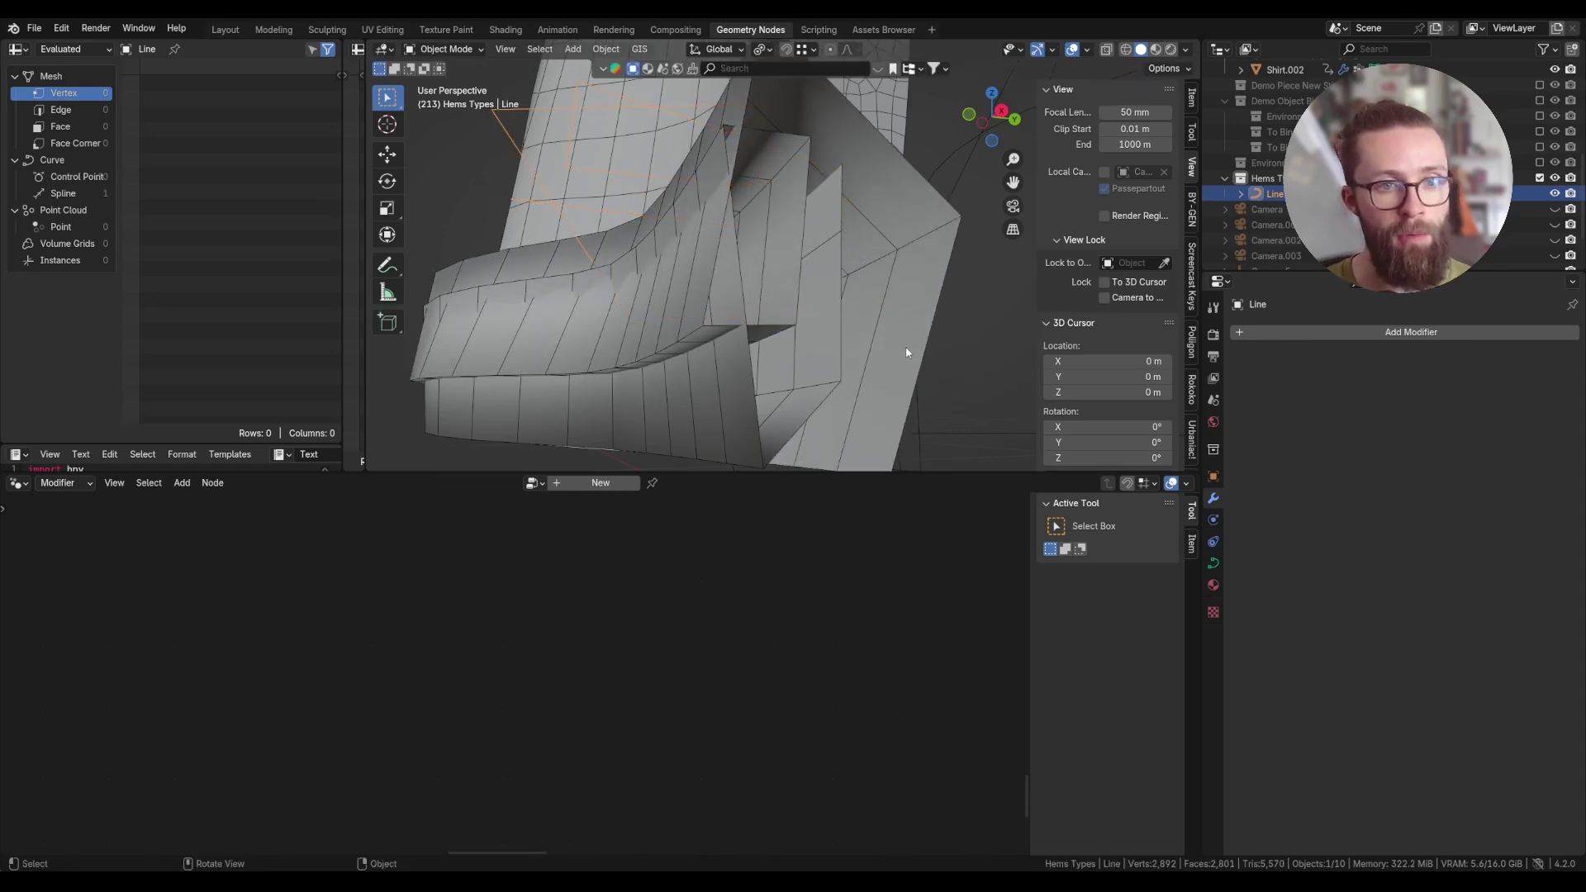
# Set the shirt's Fillet Curve node to a radius of 0.54 m and a count of 5.
pyautogui.click(746, 302)
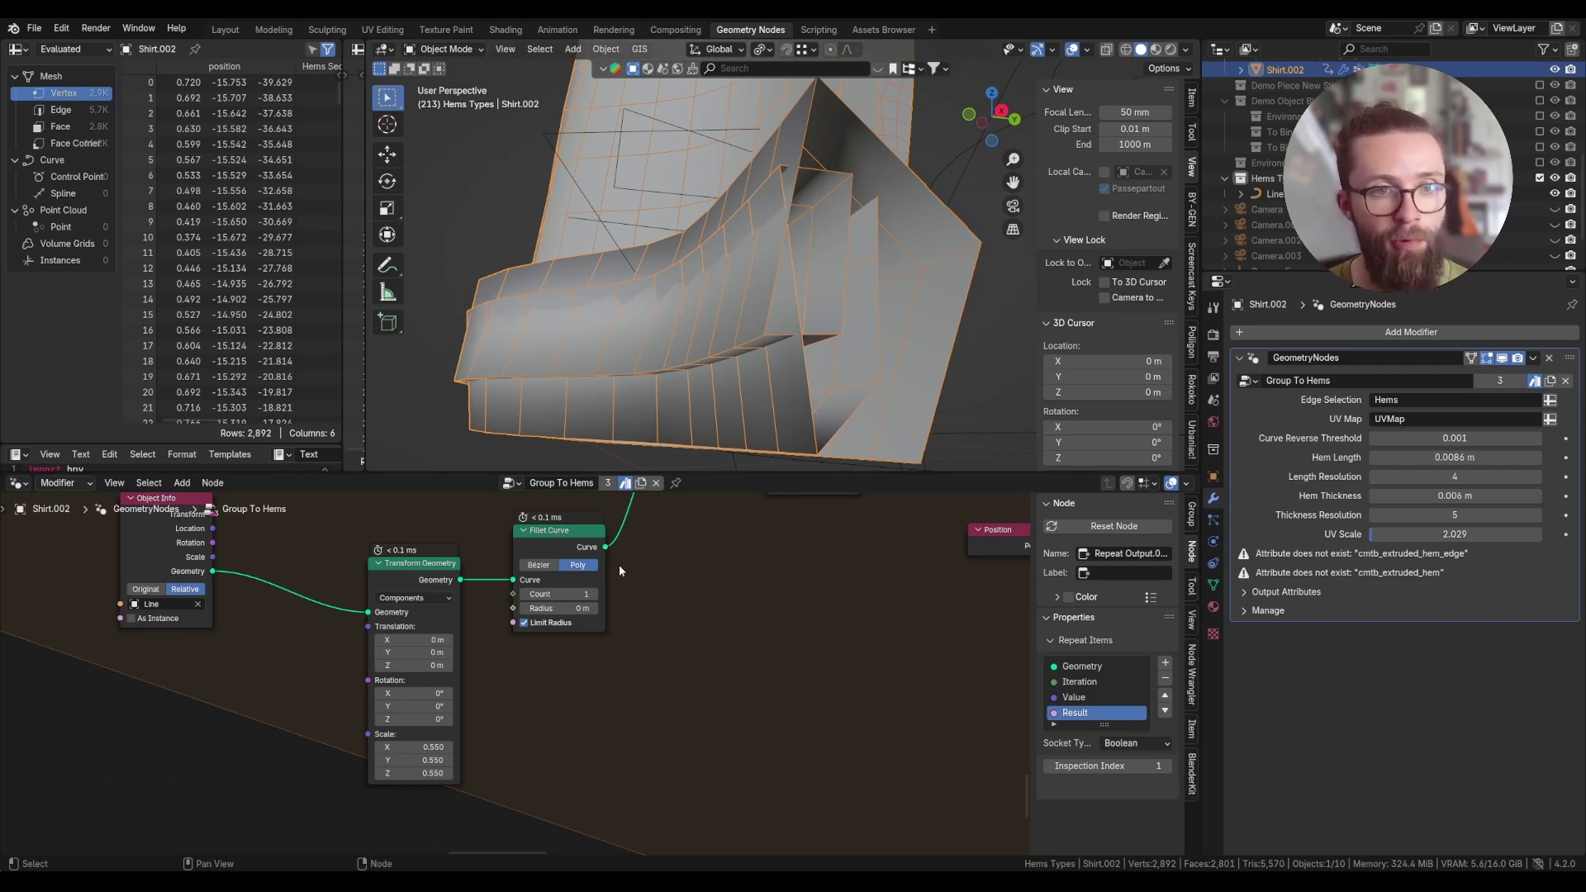
pyautogui.scroll(2, 624, 560)
pyautogui.moveTo(545, 614); pyautogui.dragTo(591, 614)
pyautogui.click(569, 596)
pyautogui.write('5')
pyautogui.press('Return')
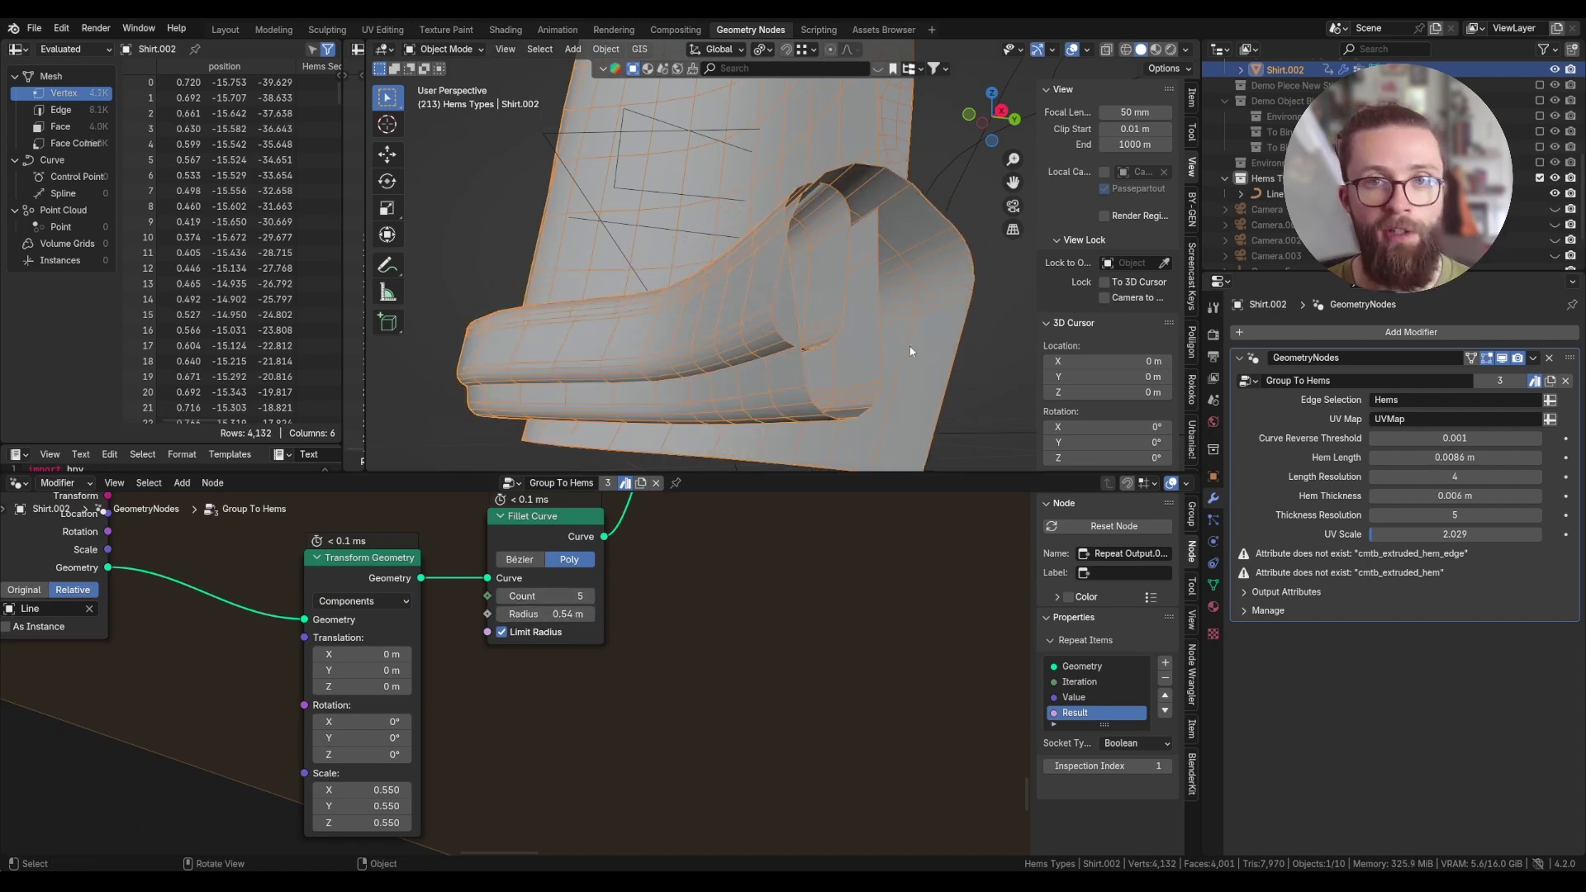
pyautogui.scroll(-2, 830, 308)
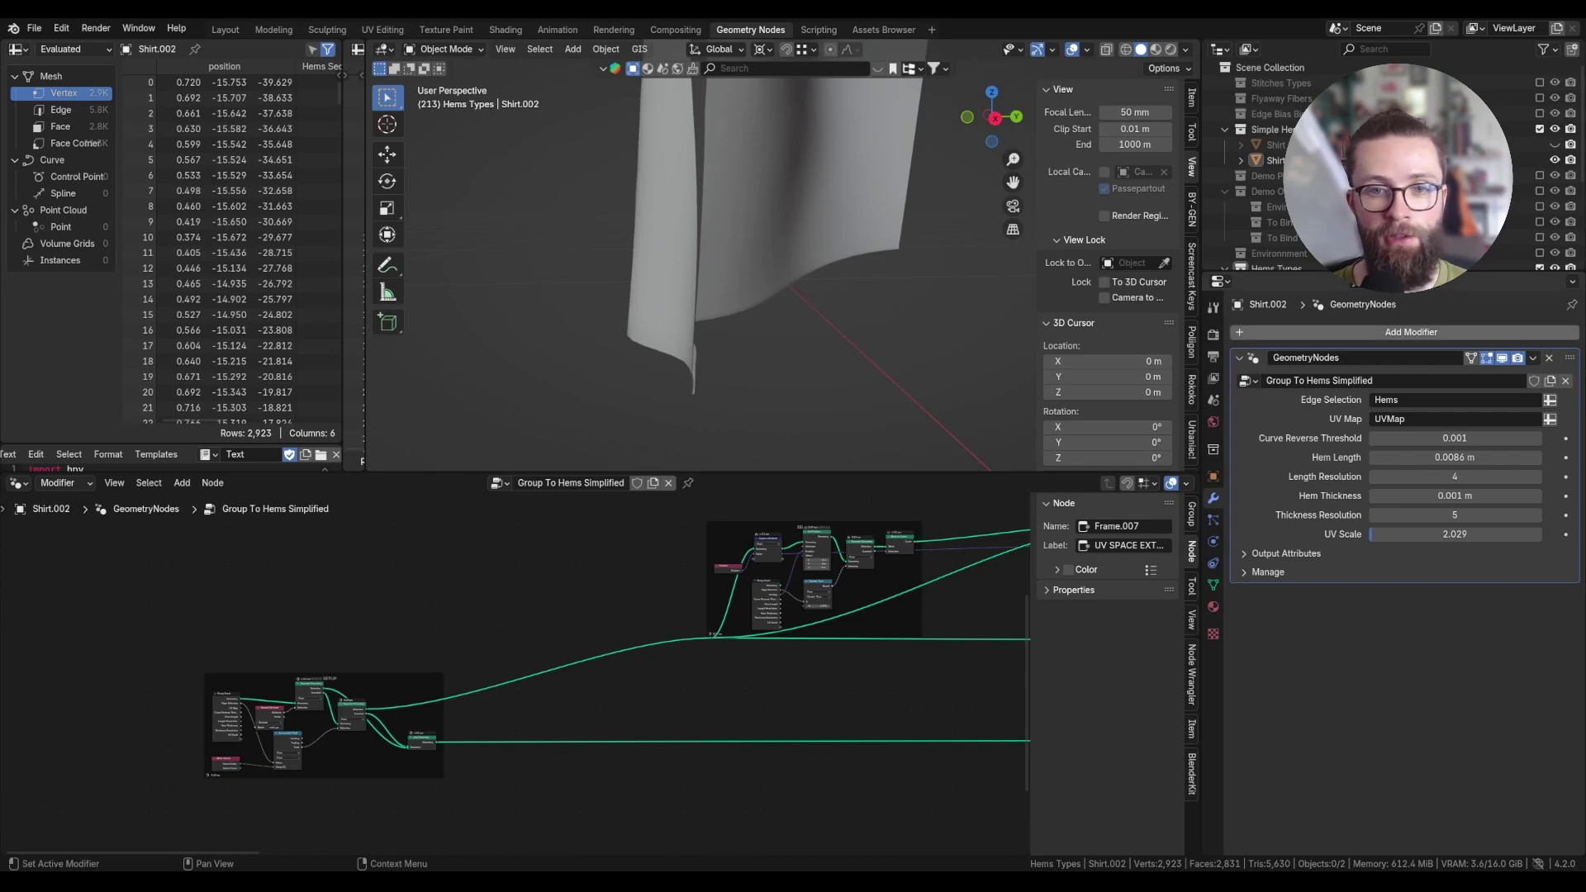
# Disable the existing GeometryNodes modifier in the viewport and add a second Geometry Nodes modifier with a new node group.
pyautogui.click(1501, 358)
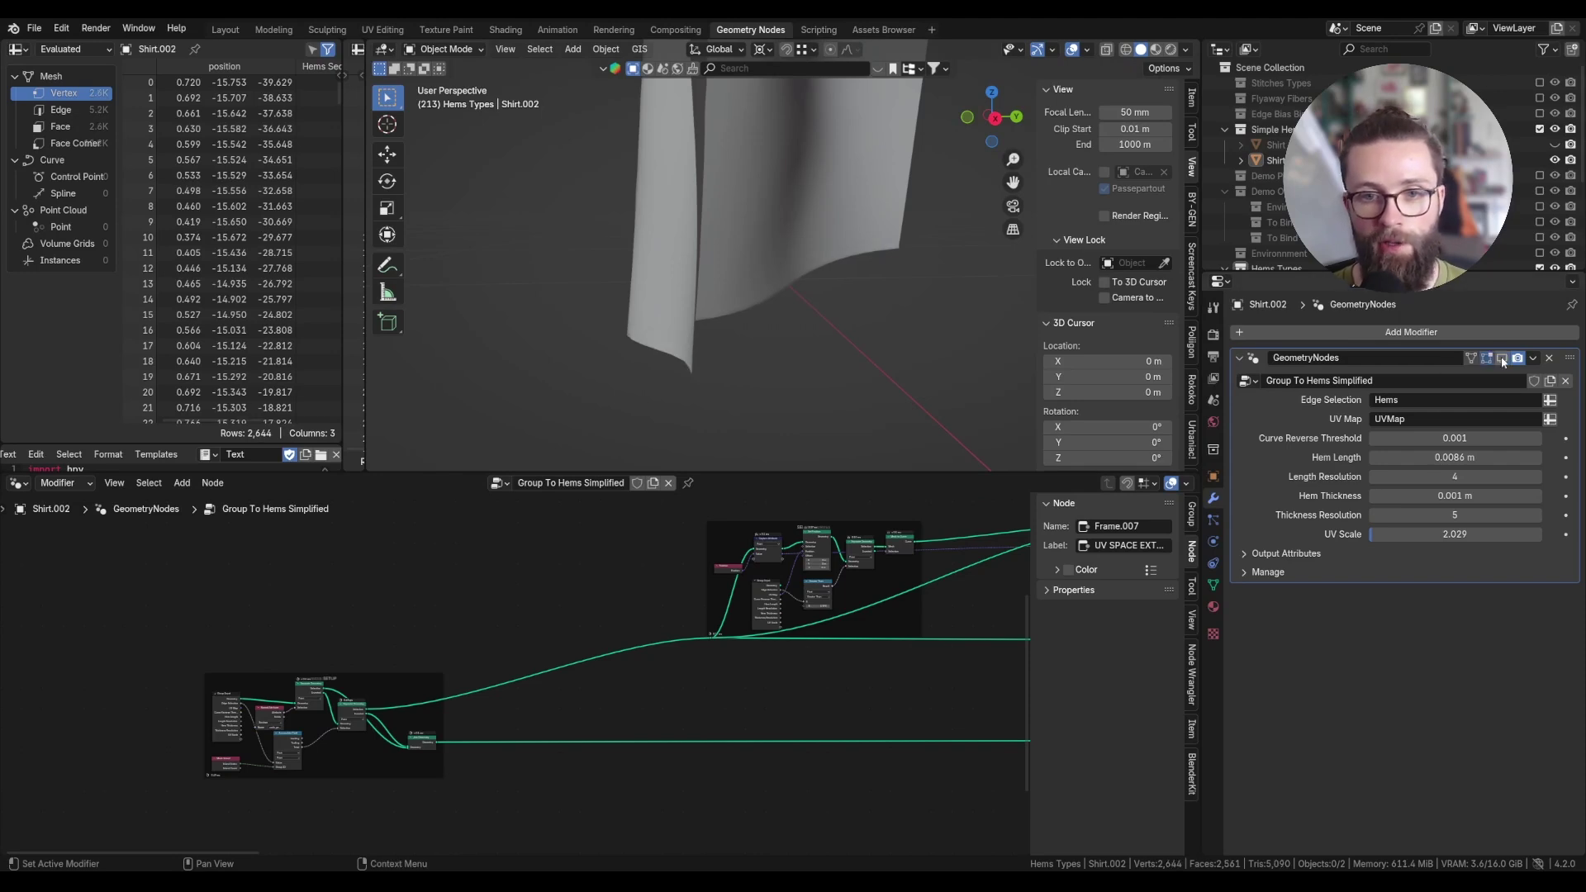
pyautogui.click(1240, 358)
pyautogui.click(1301, 332)
pyautogui.click(1283, 354)
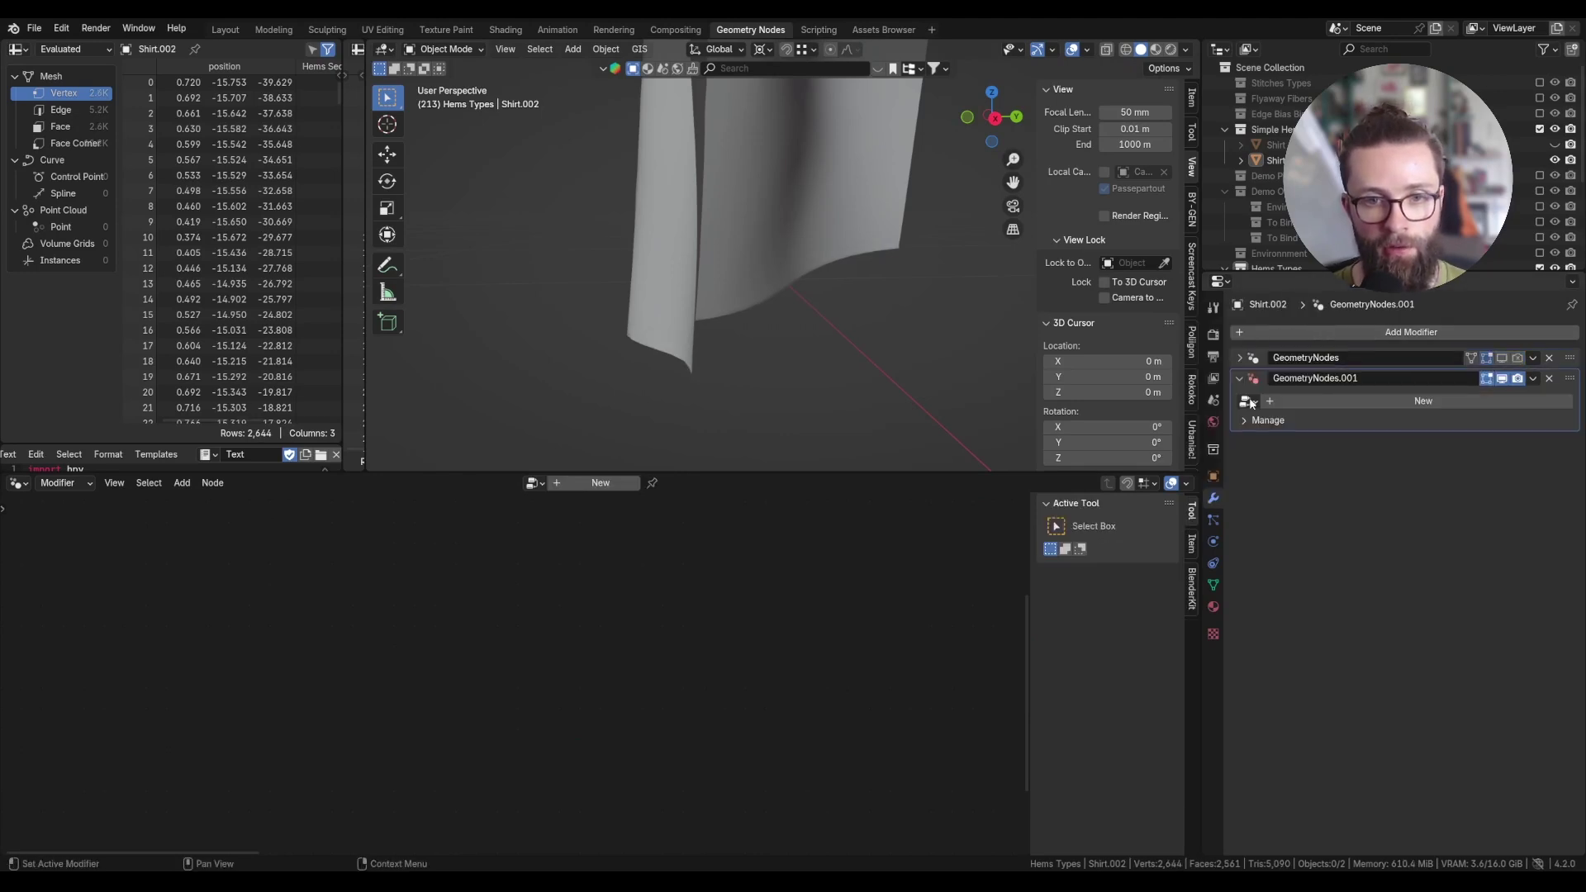
pyautogui.click(1404, 400)
# Insert a Capture Attribute node between Group Input and Group Output and capture a Position node's output with it.
pyautogui.scroll(2, 541, 651)
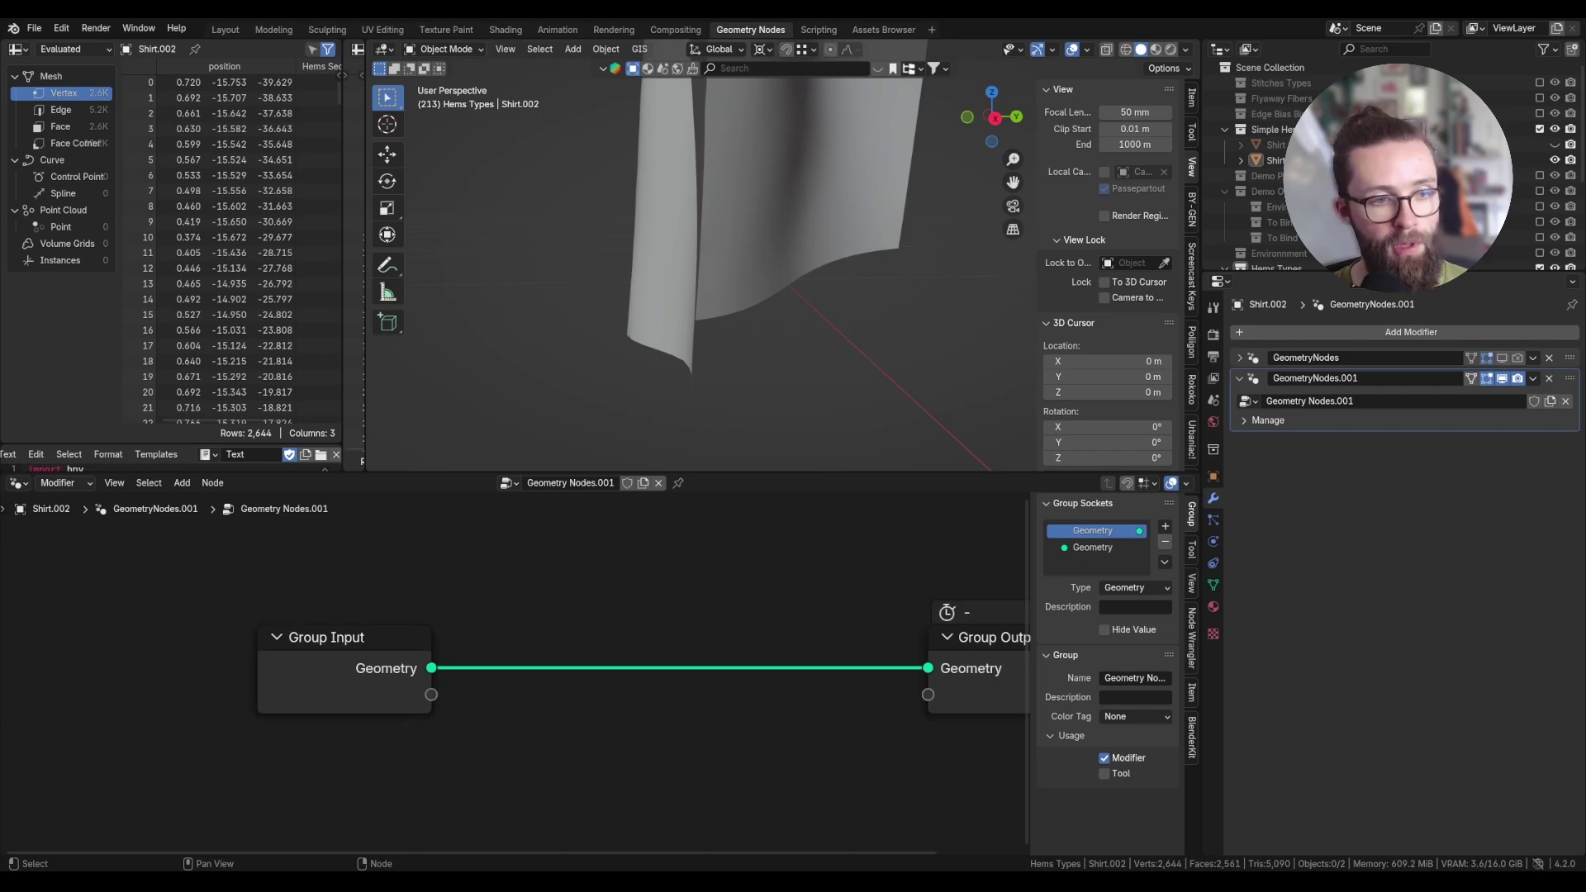
pyautogui.hotkey('shift', 'a')
pyautogui.write('capture')
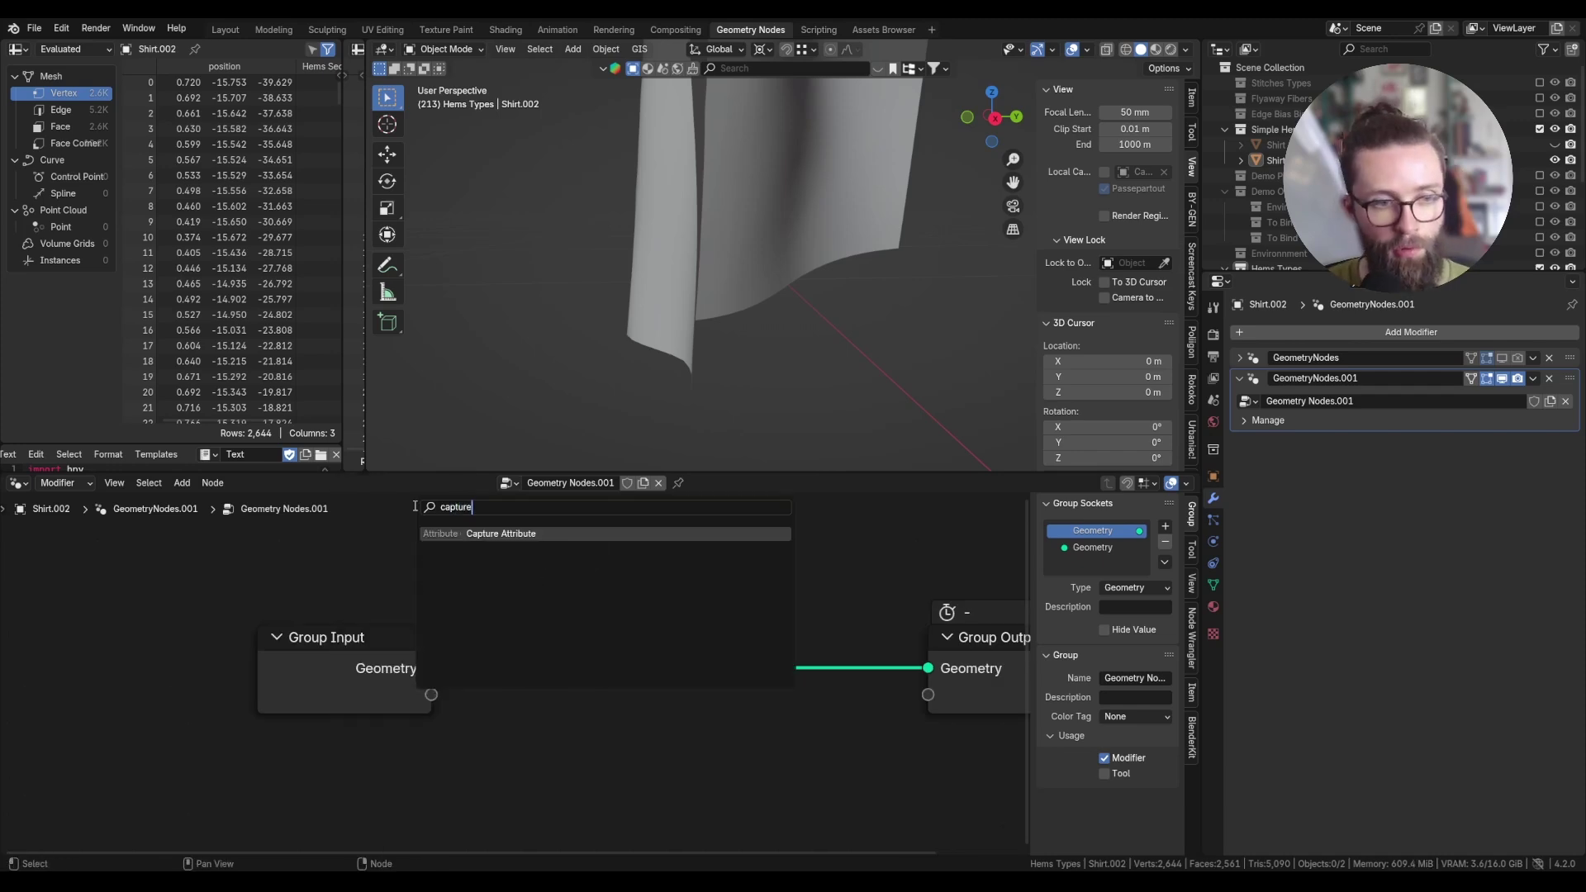
pyautogui.press('Return')
pyautogui.click(548, 632)
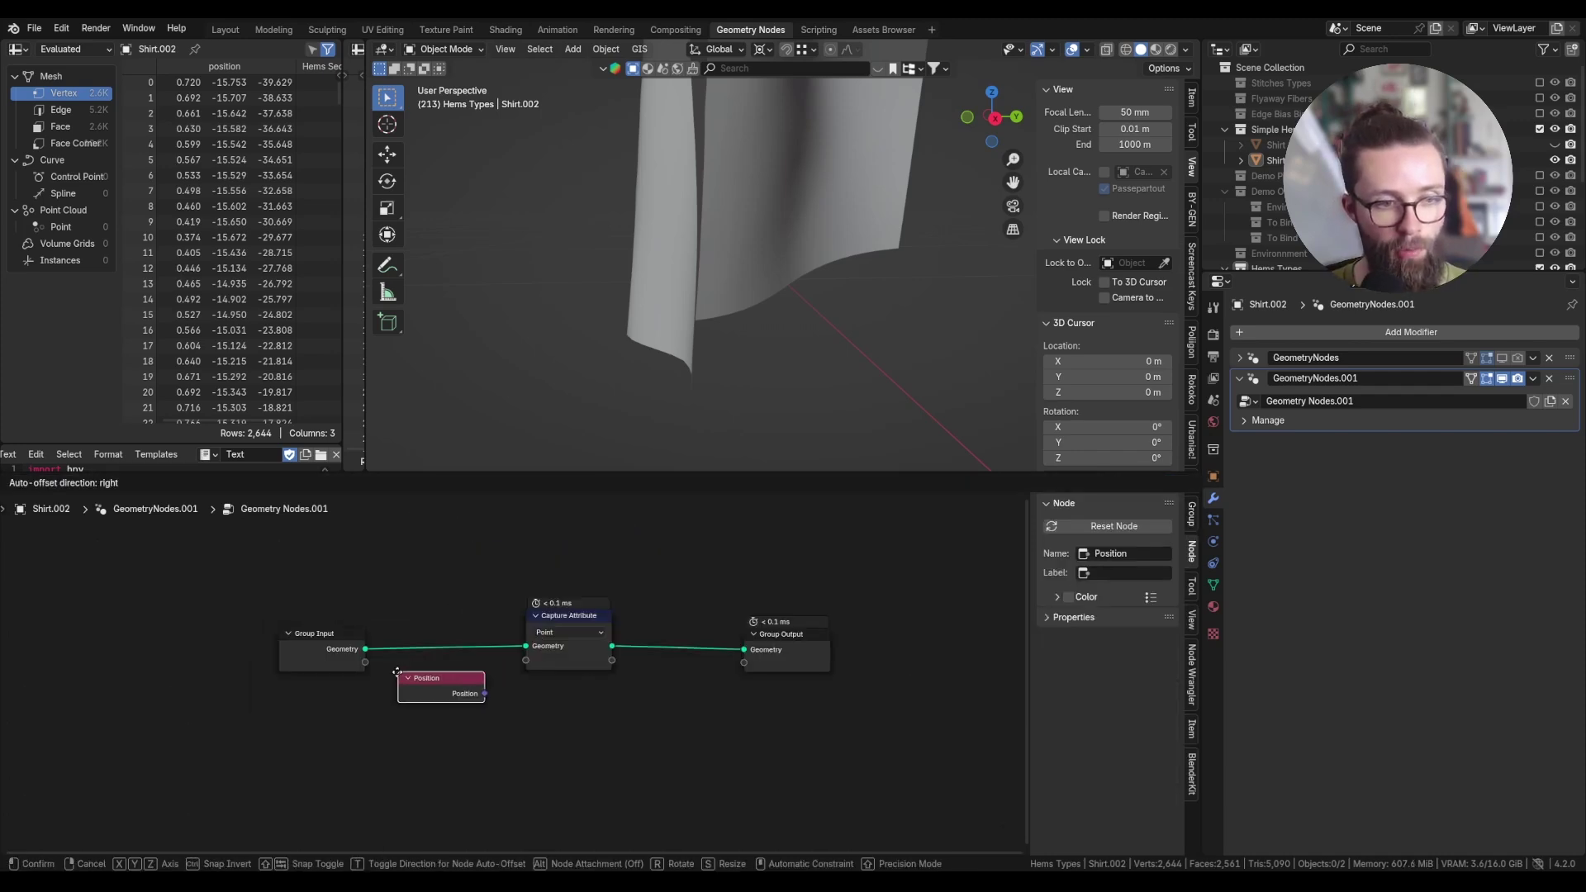
pyautogui.click(489, 681)
pyautogui.moveTo(481, 684); pyautogui.dragTo(525, 660)
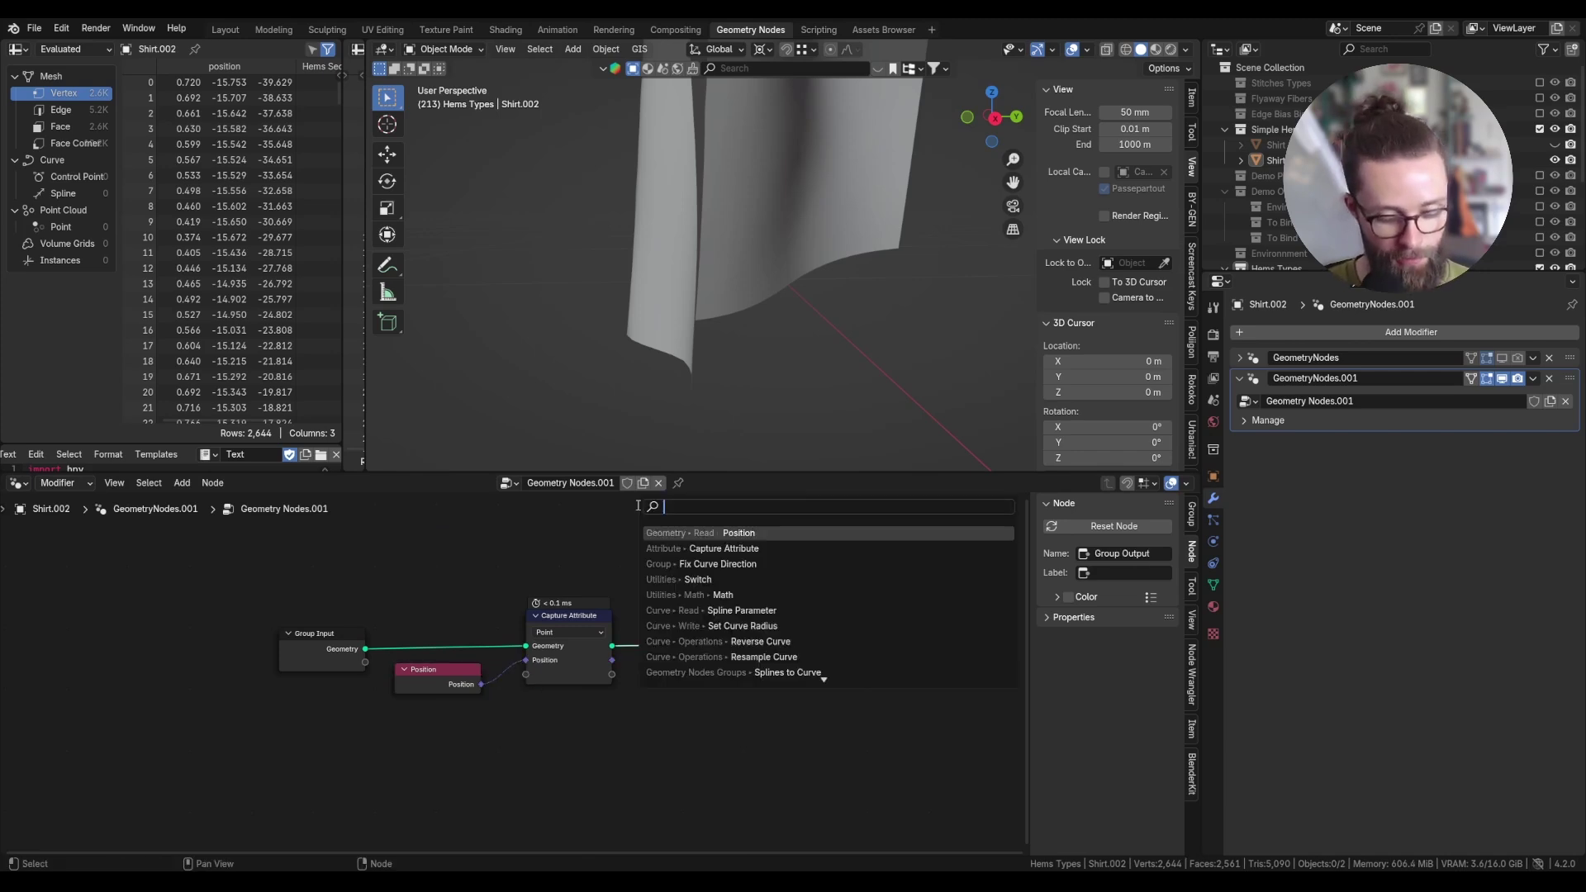
# Insert a Set Position node after Capture Attribute and expose its Position socket as a new Group Input value.
pyautogui.write('set')
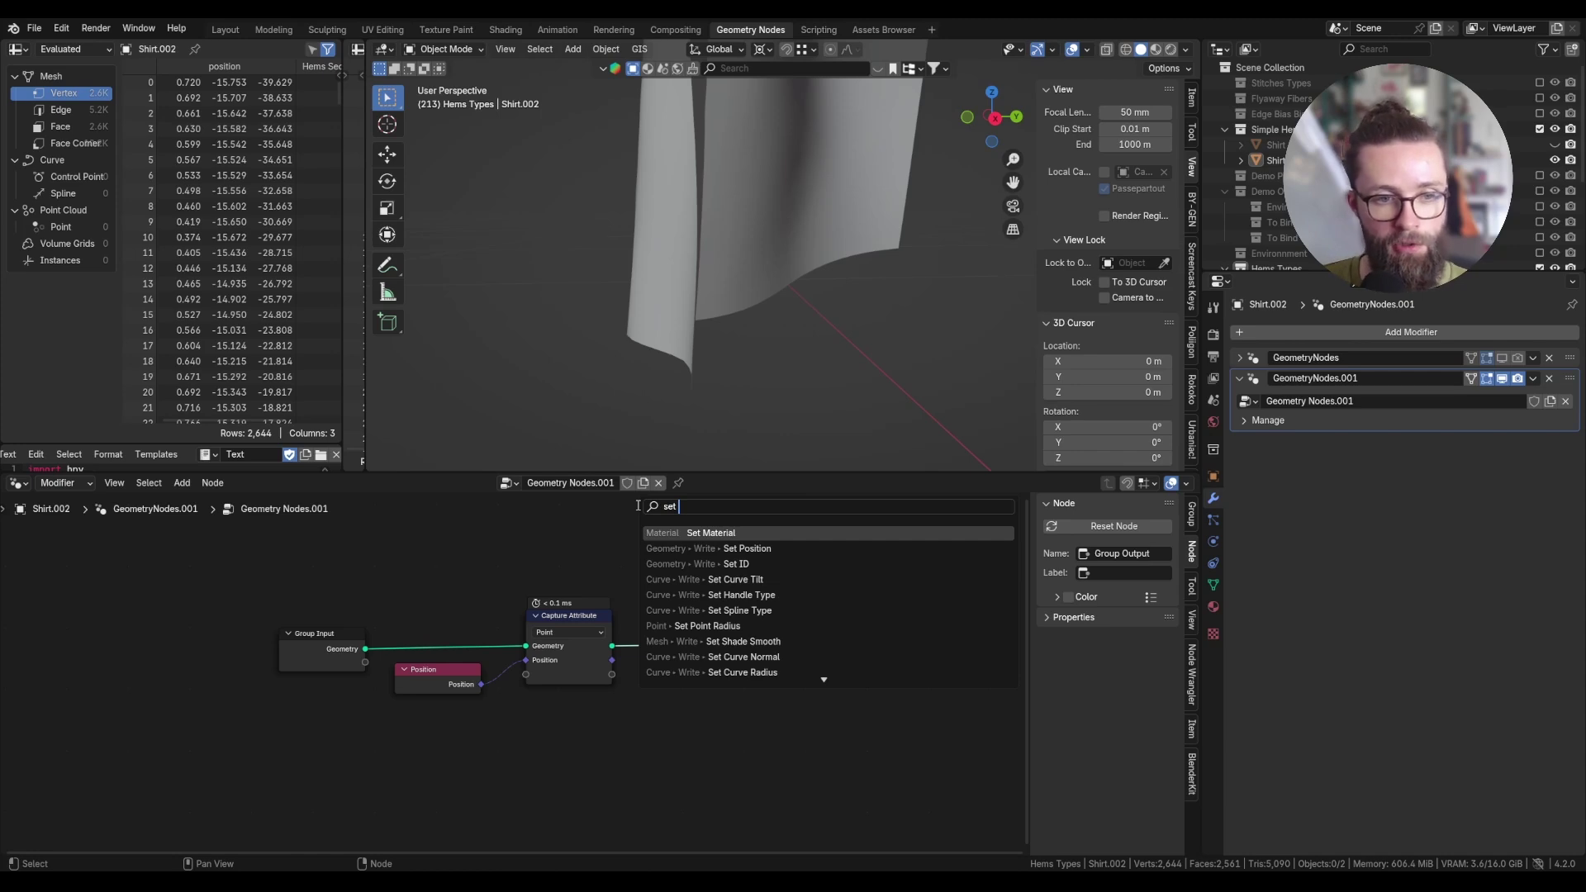
pyautogui.click(671, 548)
pyautogui.click(690, 617)
pyautogui.moveTo(667, 645); pyautogui.dragTo(364, 667)
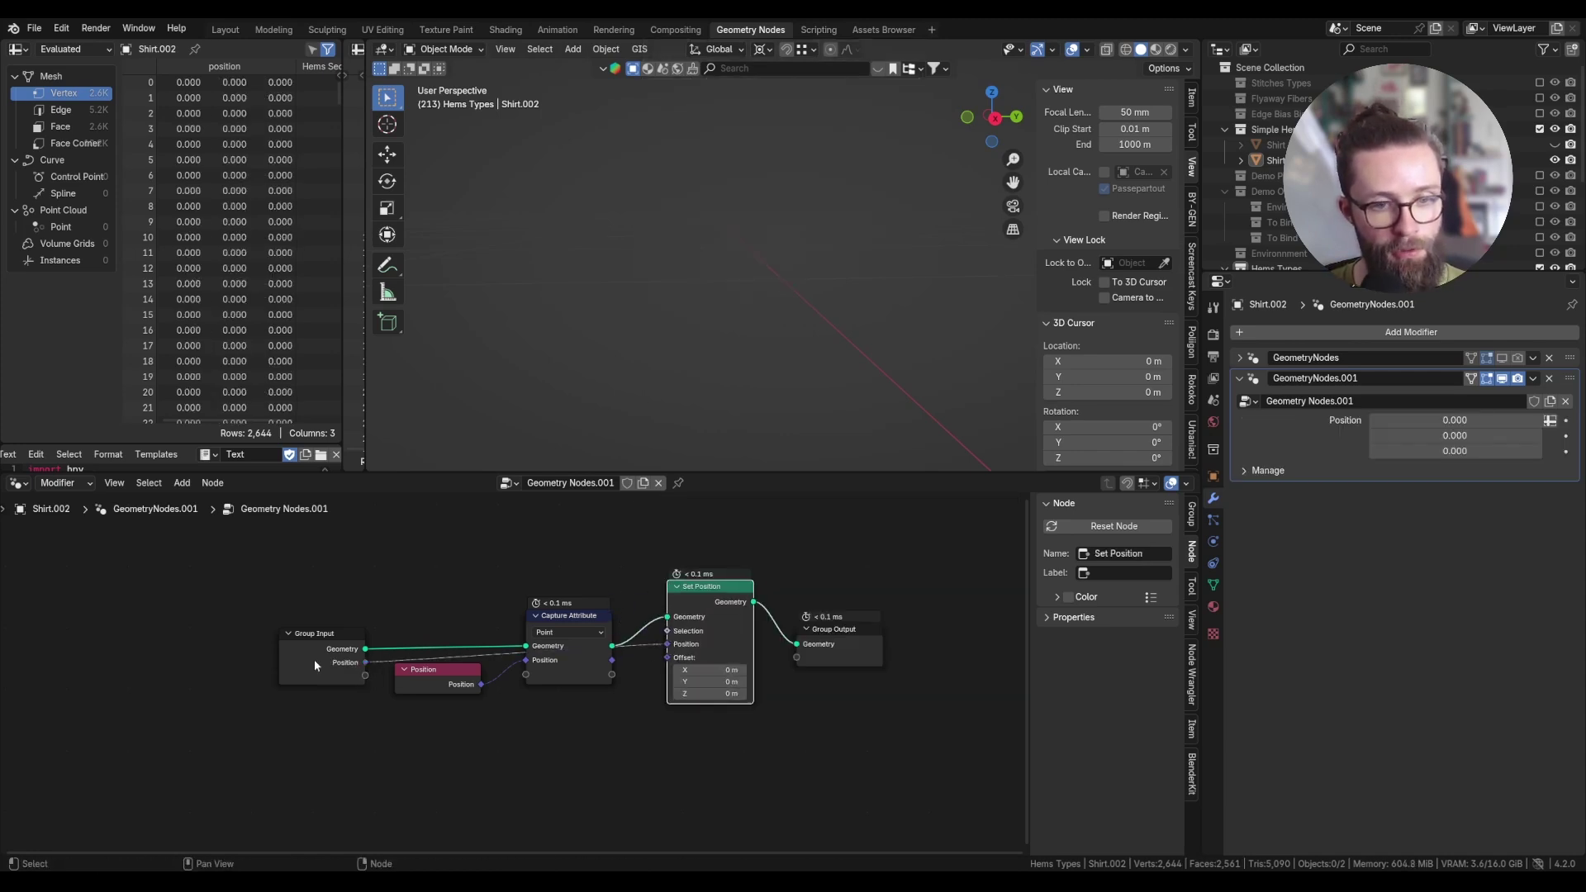
pyautogui.click(313, 659)
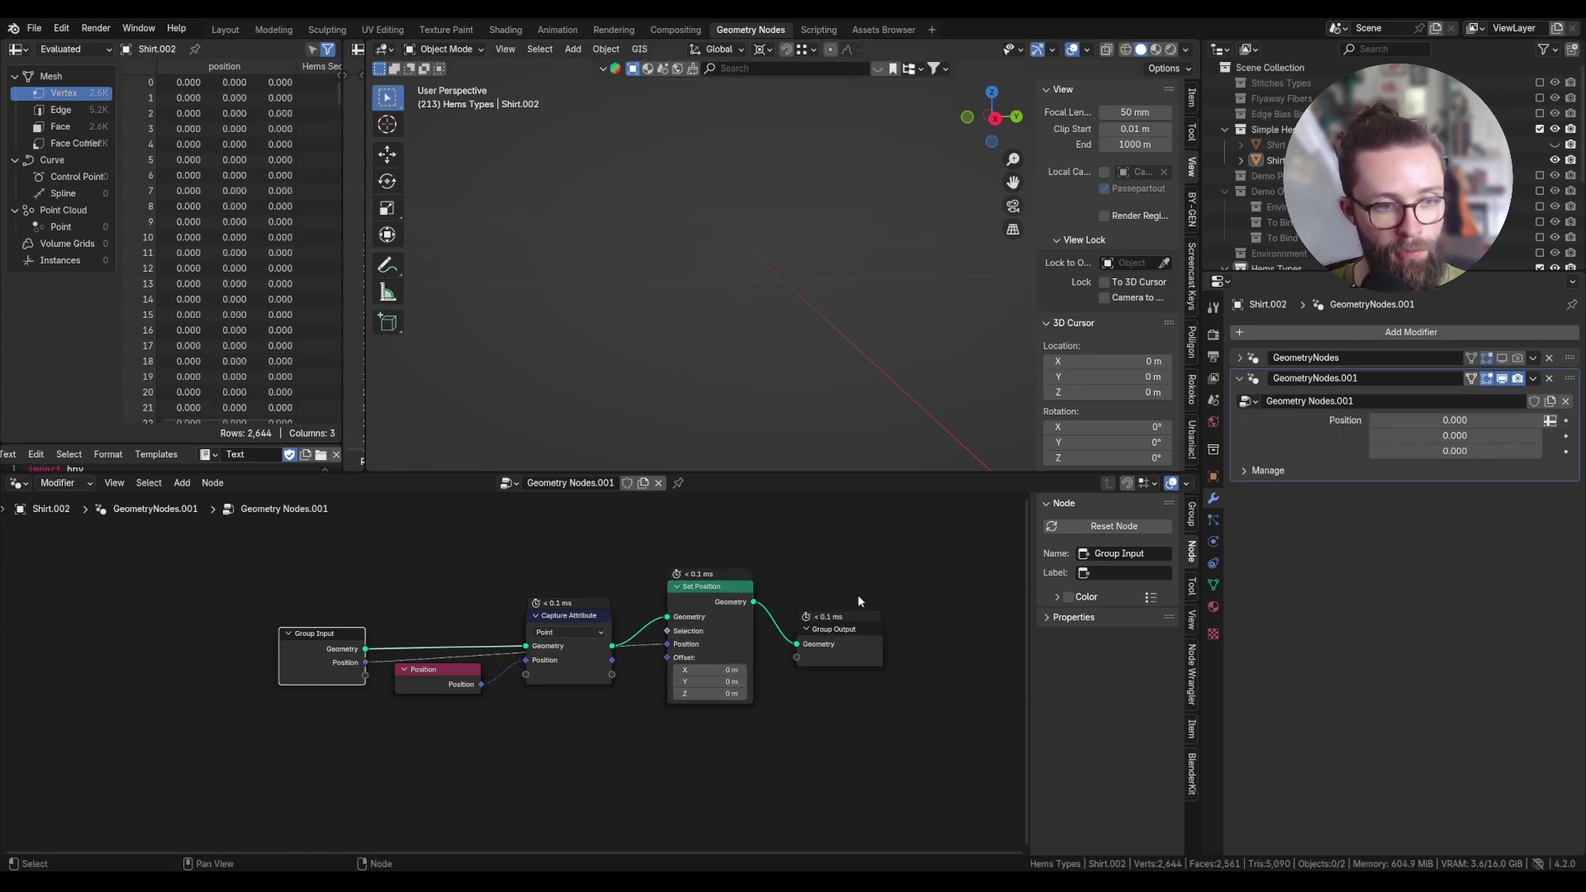
# Switch the new modifier's Position input to an attribute and assign UVMap to it.
pyautogui.click(1550, 421)
pyautogui.click(1497, 422)
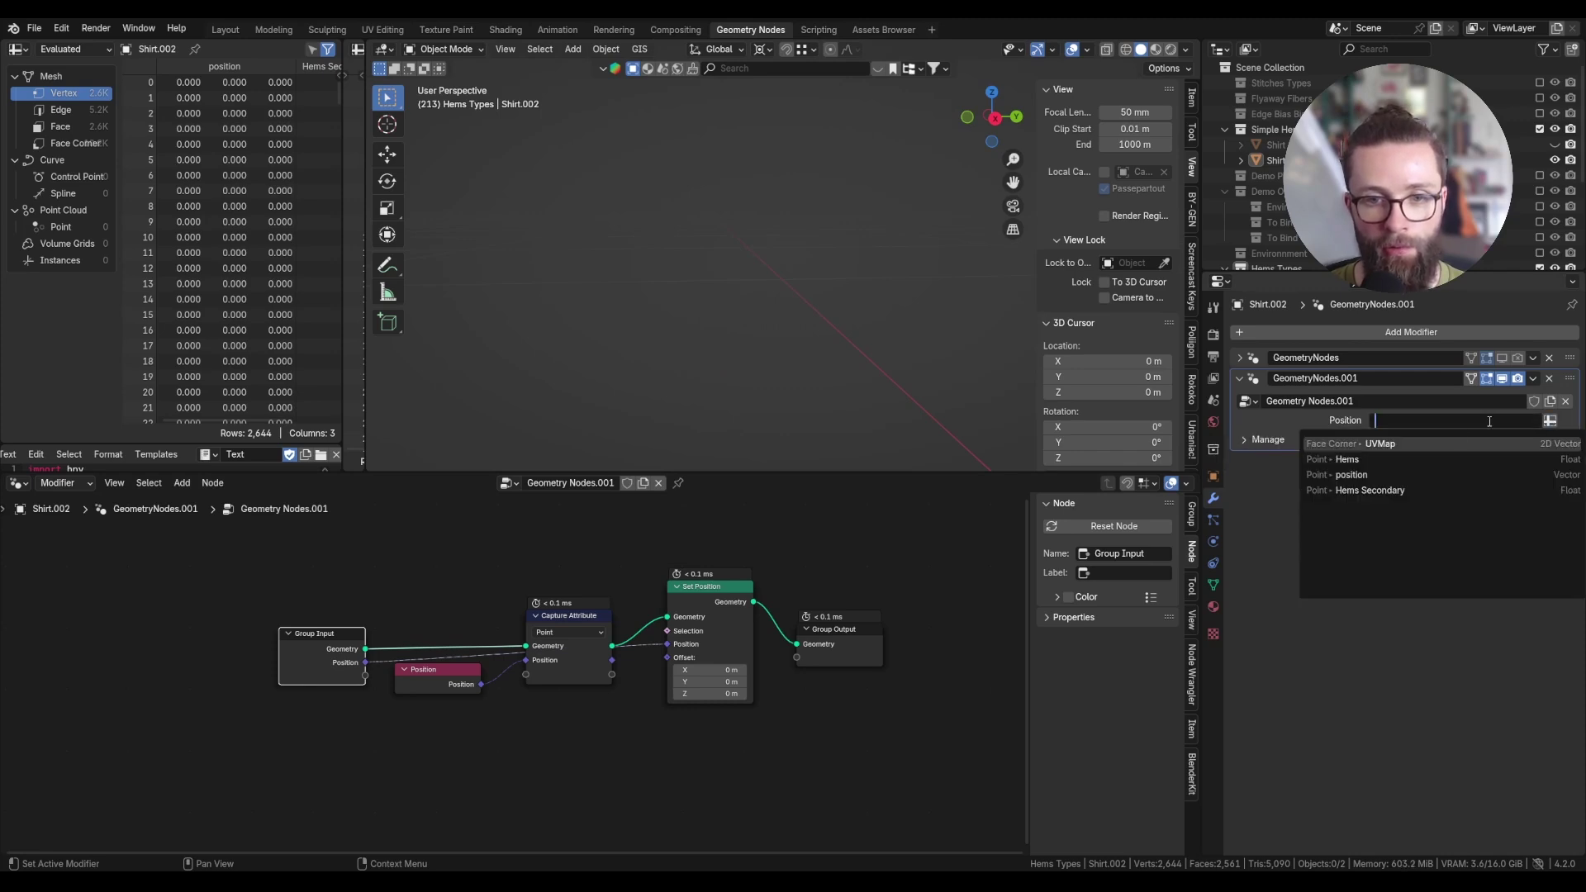
pyautogui.click(1381, 445)
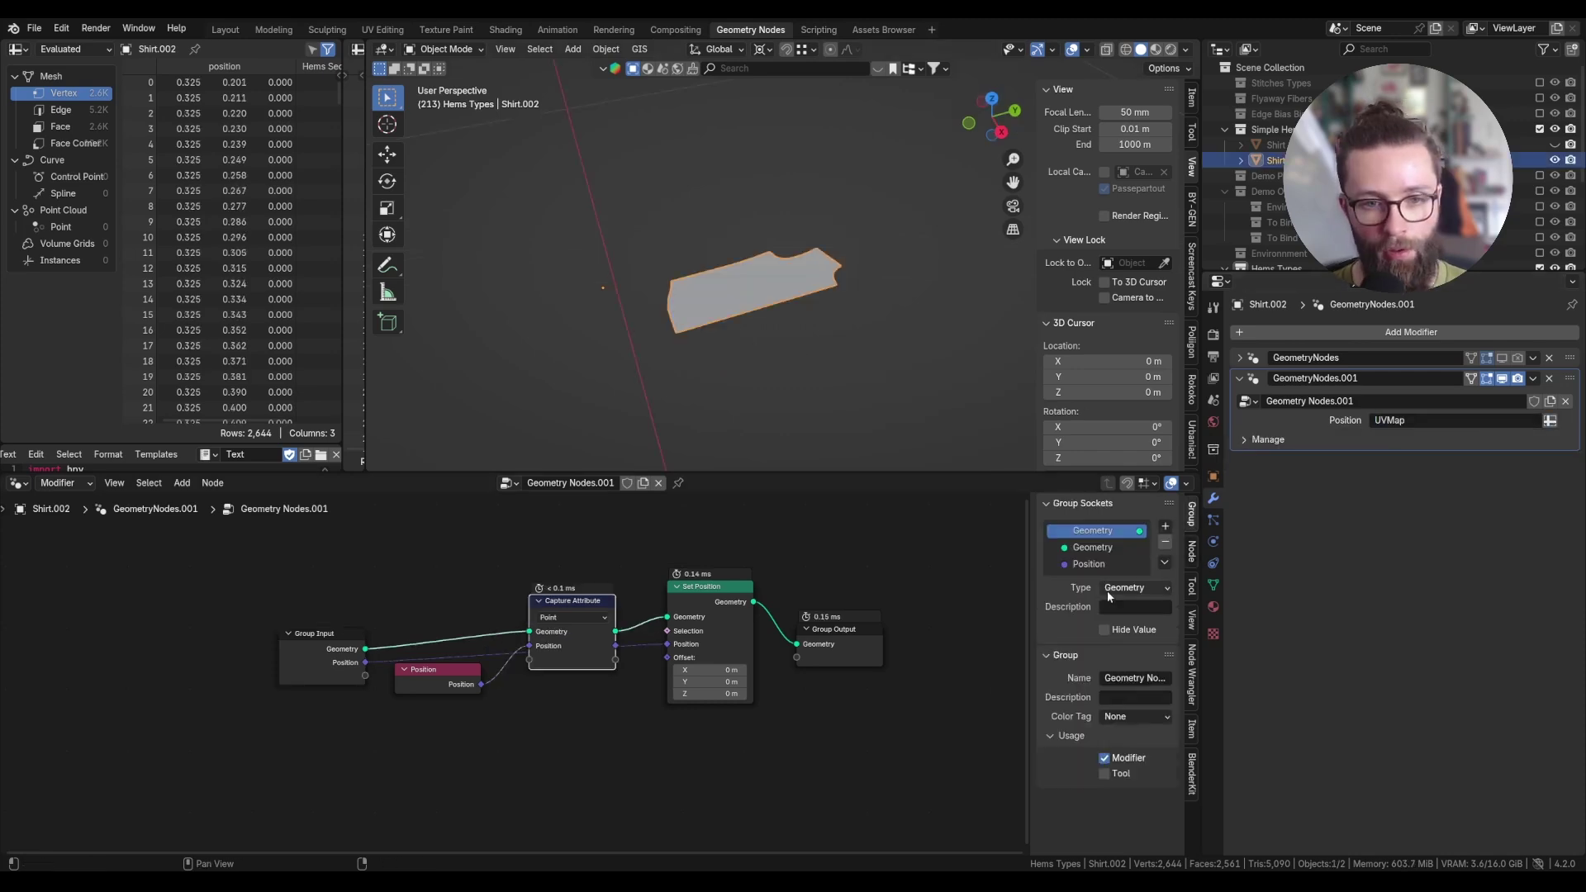
# Rename the Position group input as UV Map and set its default attribute to UVMap.
pyautogui.doubleClick(1103, 564)
pyautogui.write('U')
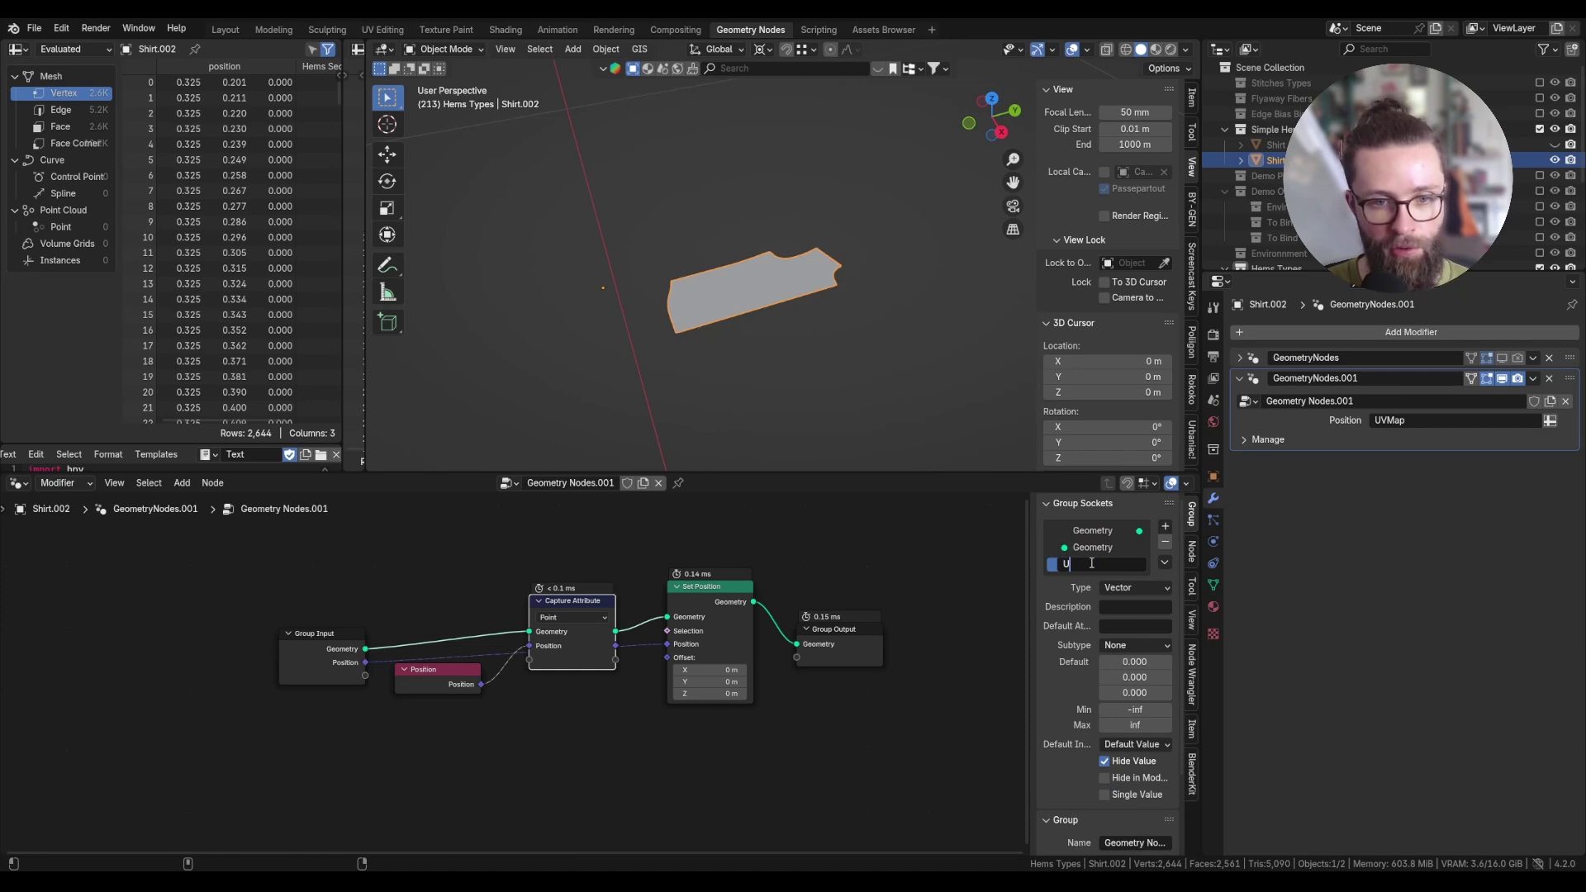
pyautogui.write('V Map')
pyautogui.press('Return')
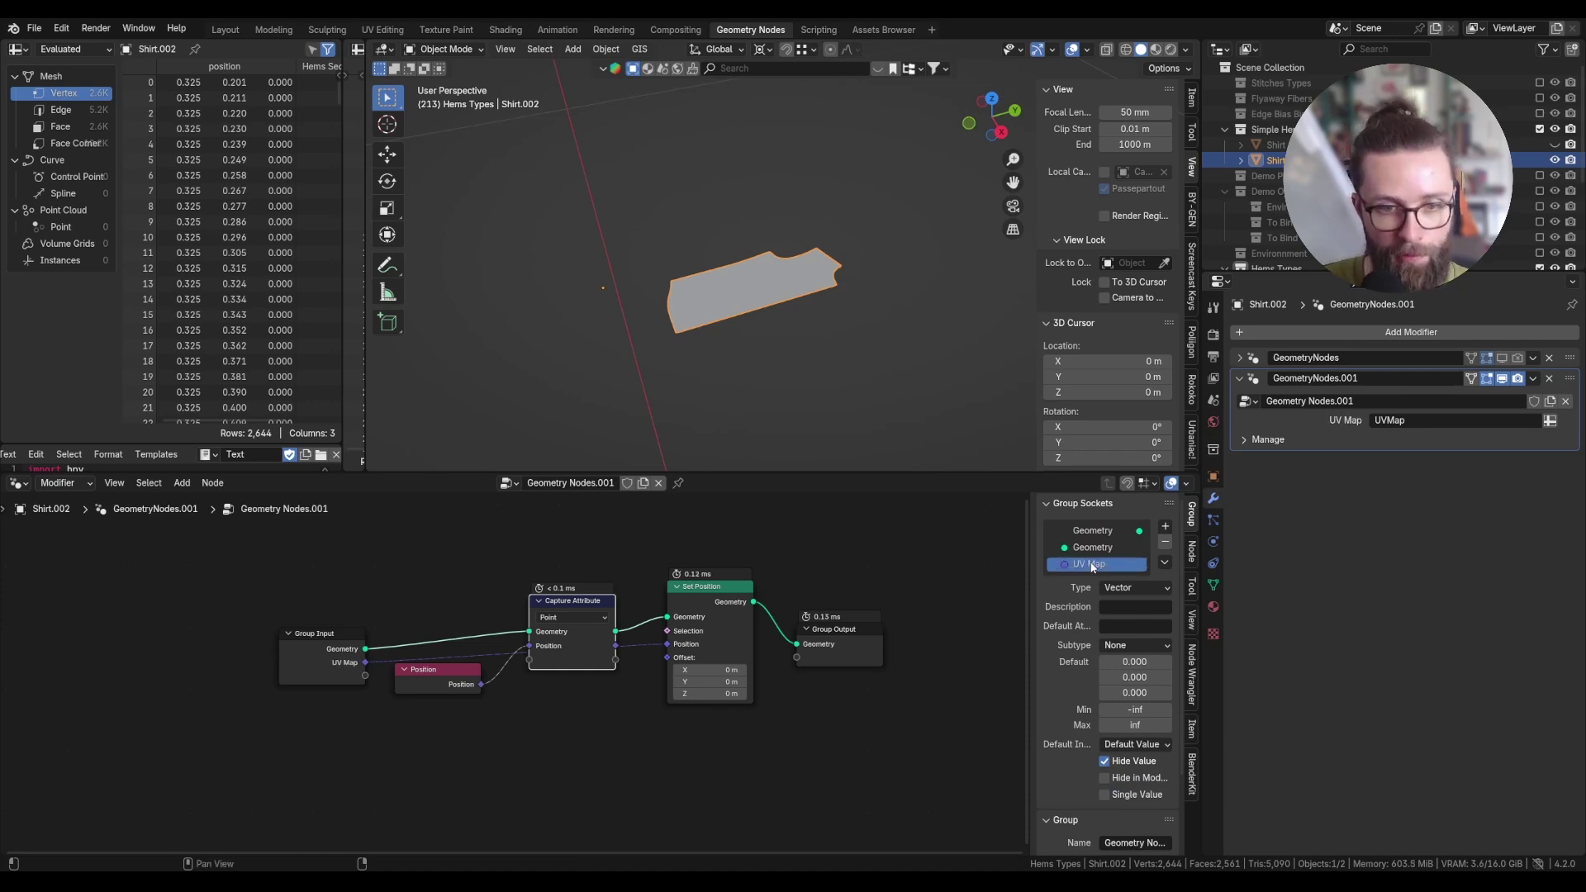
pyautogui.click(1129, 625)
pyautogui.write('UVMa')
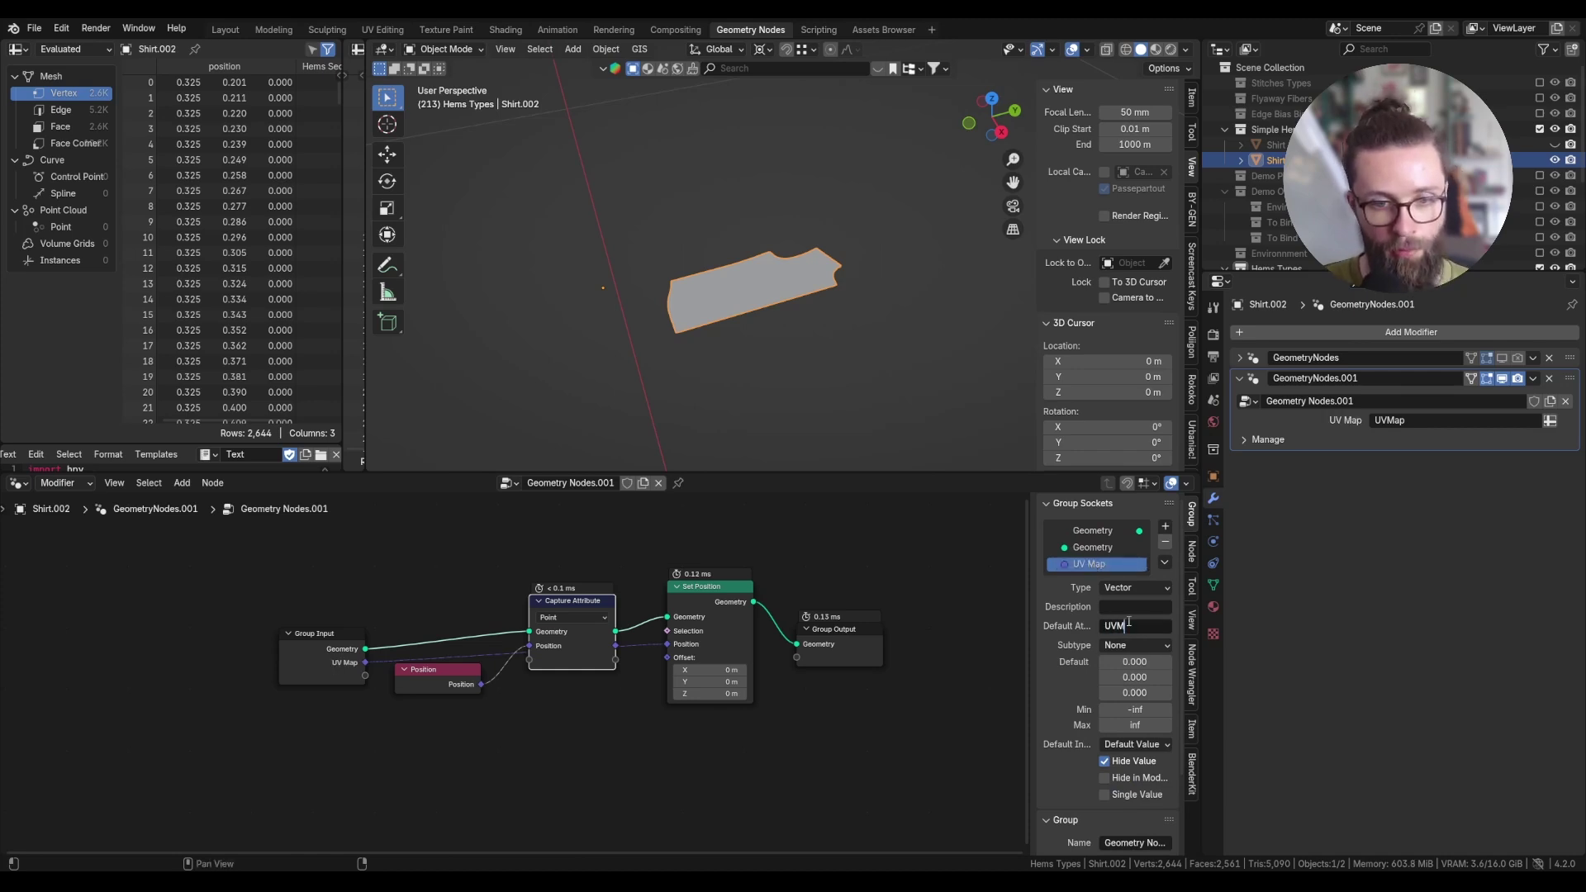
pyautogui.write('p')
pyautogui.press('Return')
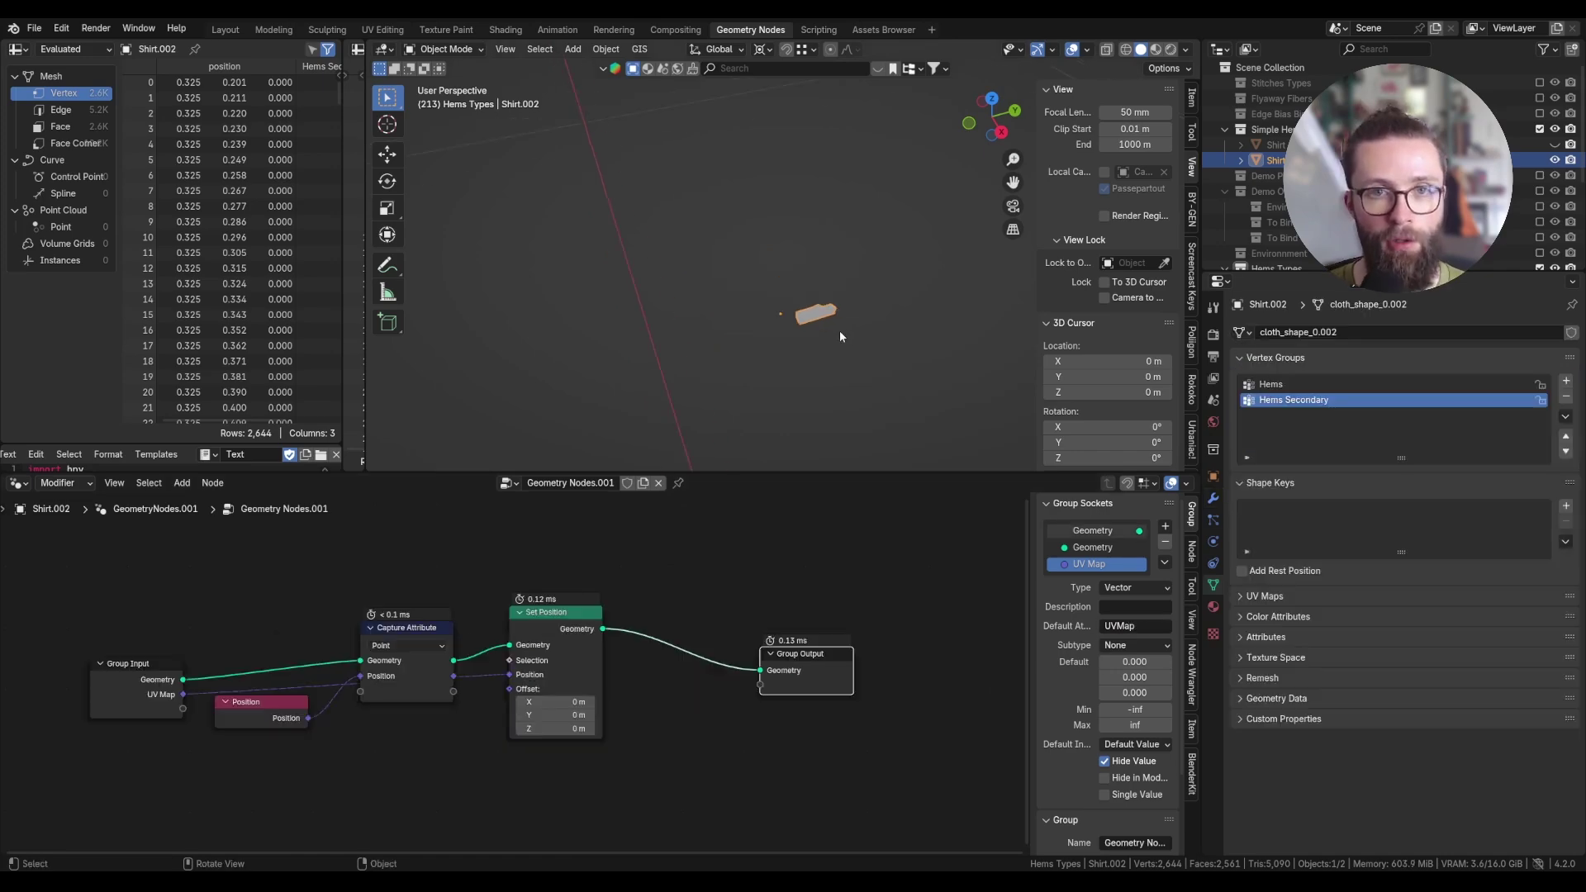
# Preview the original Group Input geometry of Shirt.002 with a Viewer node.
pyautogui.scroll(-2, 839, 330)
pyautogui.click(1277, 145)
pyautogui.scroll(-1, 895, 329)
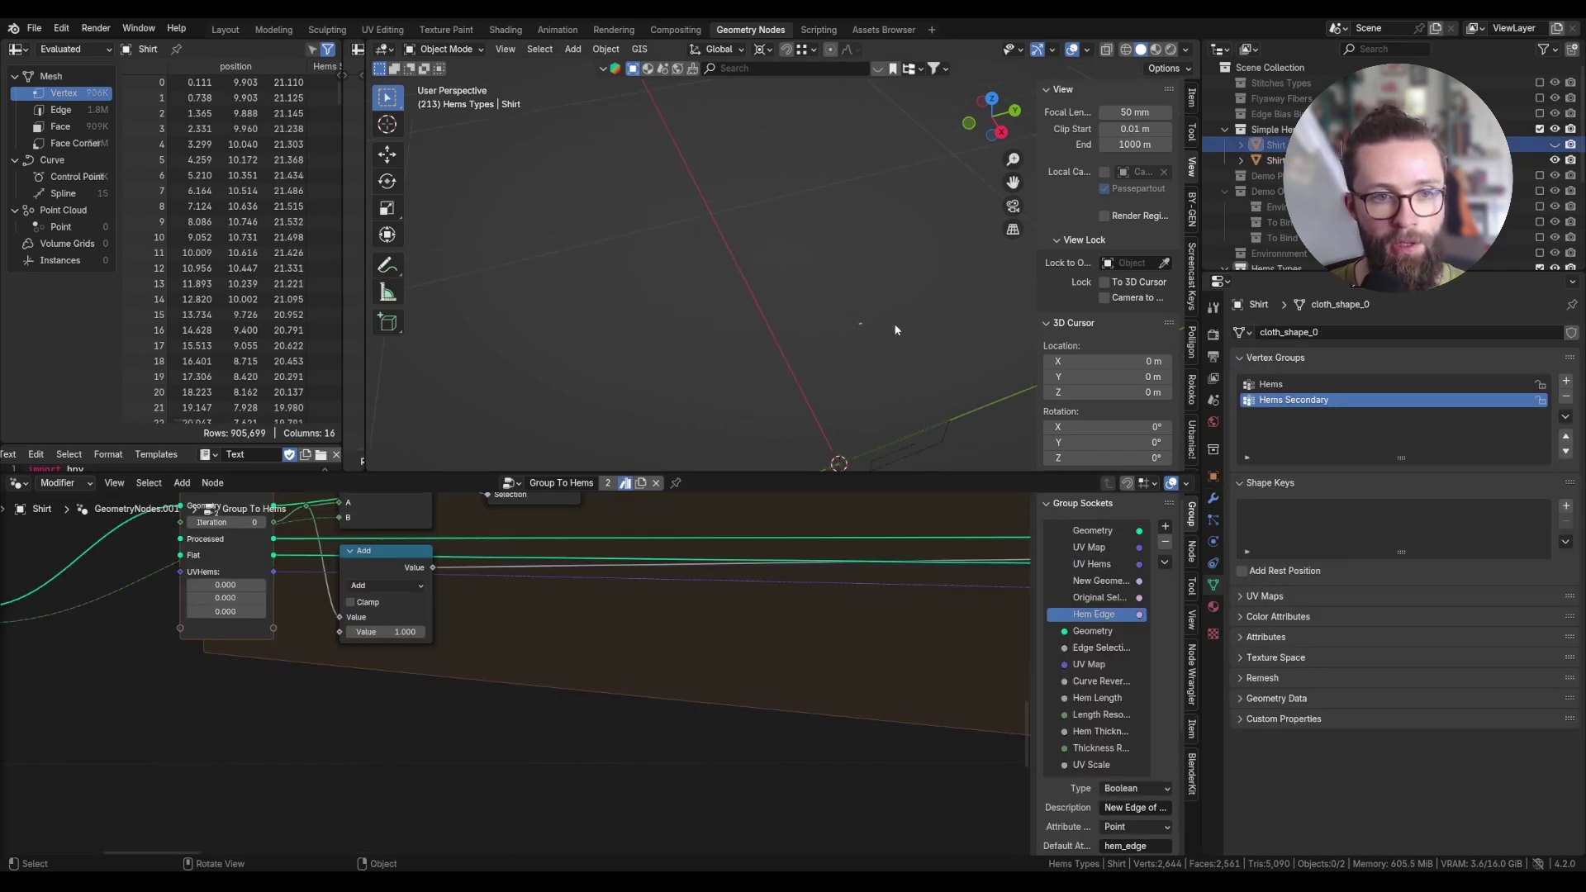
pyautogui.scroll(1, 895, 330)
pyautogui.click(838, 322)
pyautogui.keyDown('ctrl'); pyautogui.keyDown('shift'); pyautogui.click(169, 676); pyautogui.keyUp('shift'); pyautogui.keyUp('ctrl')
pyautogui.moveTo(661, 286); pyautogui.dragTo(853, 258, button='middle')
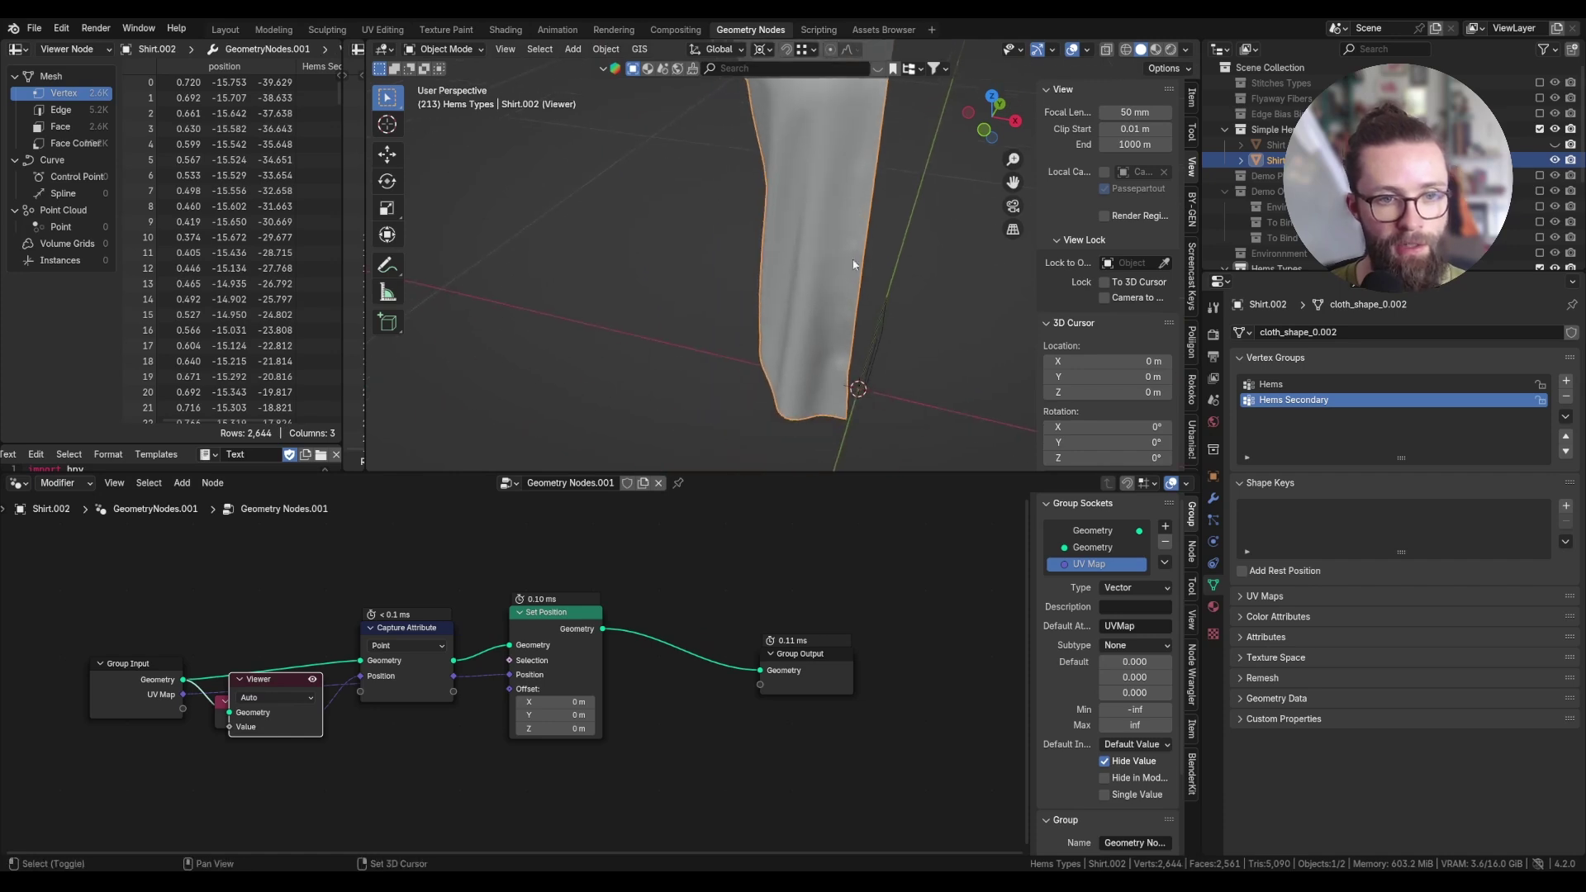
# Enter Edit Mode on Shirt.002 and check which vertices belong to the Hems and Hems Secondary vertex groups.
pyautogui.press('Tab')
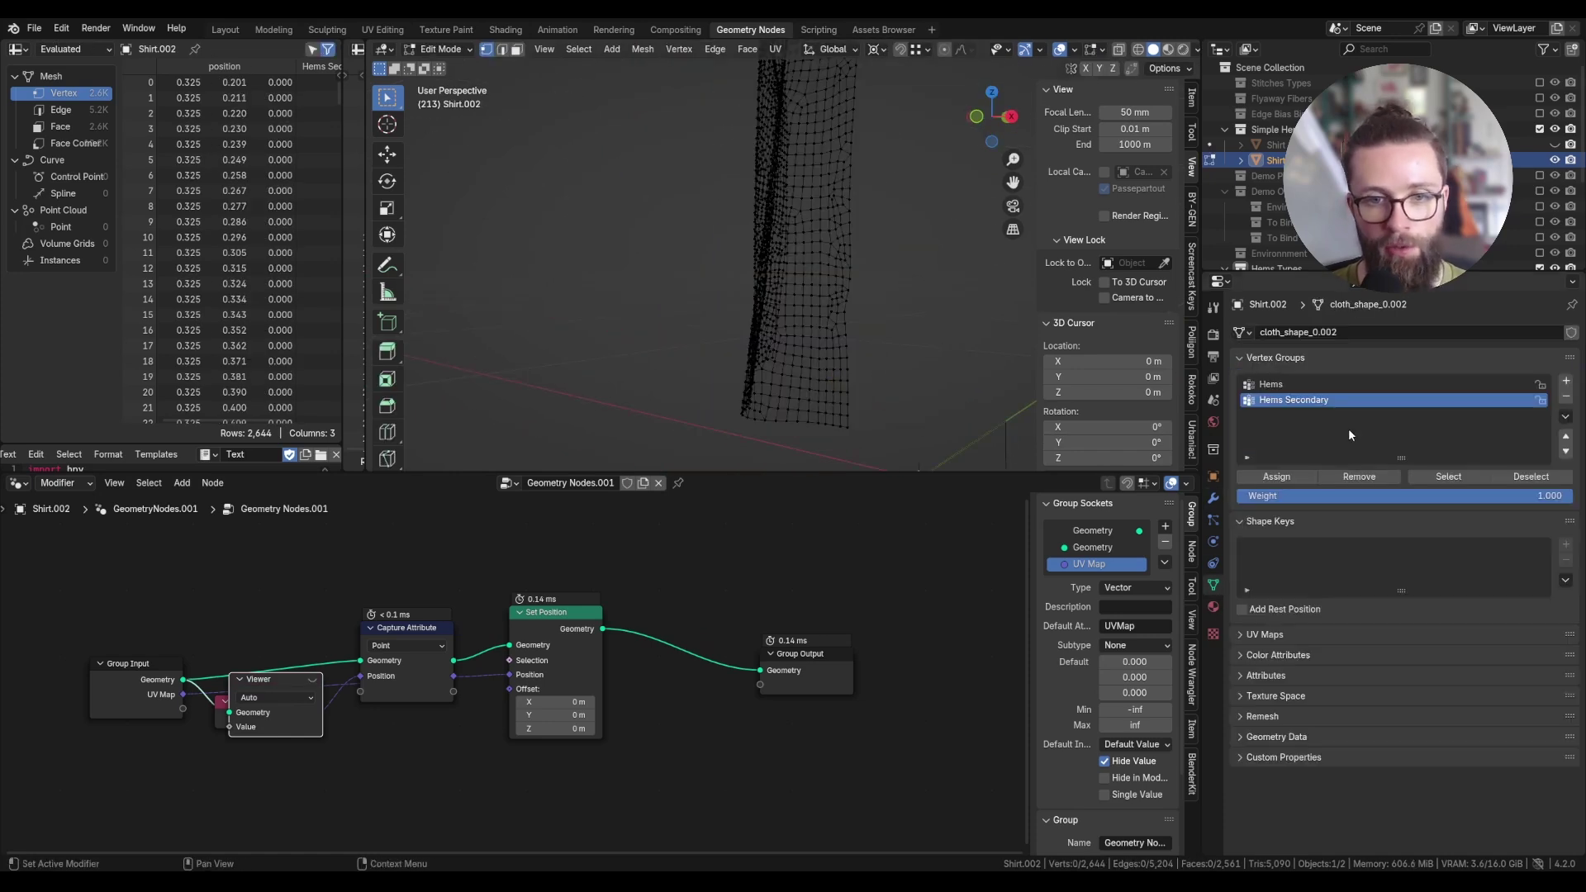
pyautogui.click(1321, 384)
pyautogui.click(1450, 400)
pyautogui.click(1447, 476)
pyautogui.moveTo(892, 364); pyautogui.dragTo(963, 390, button='middle')
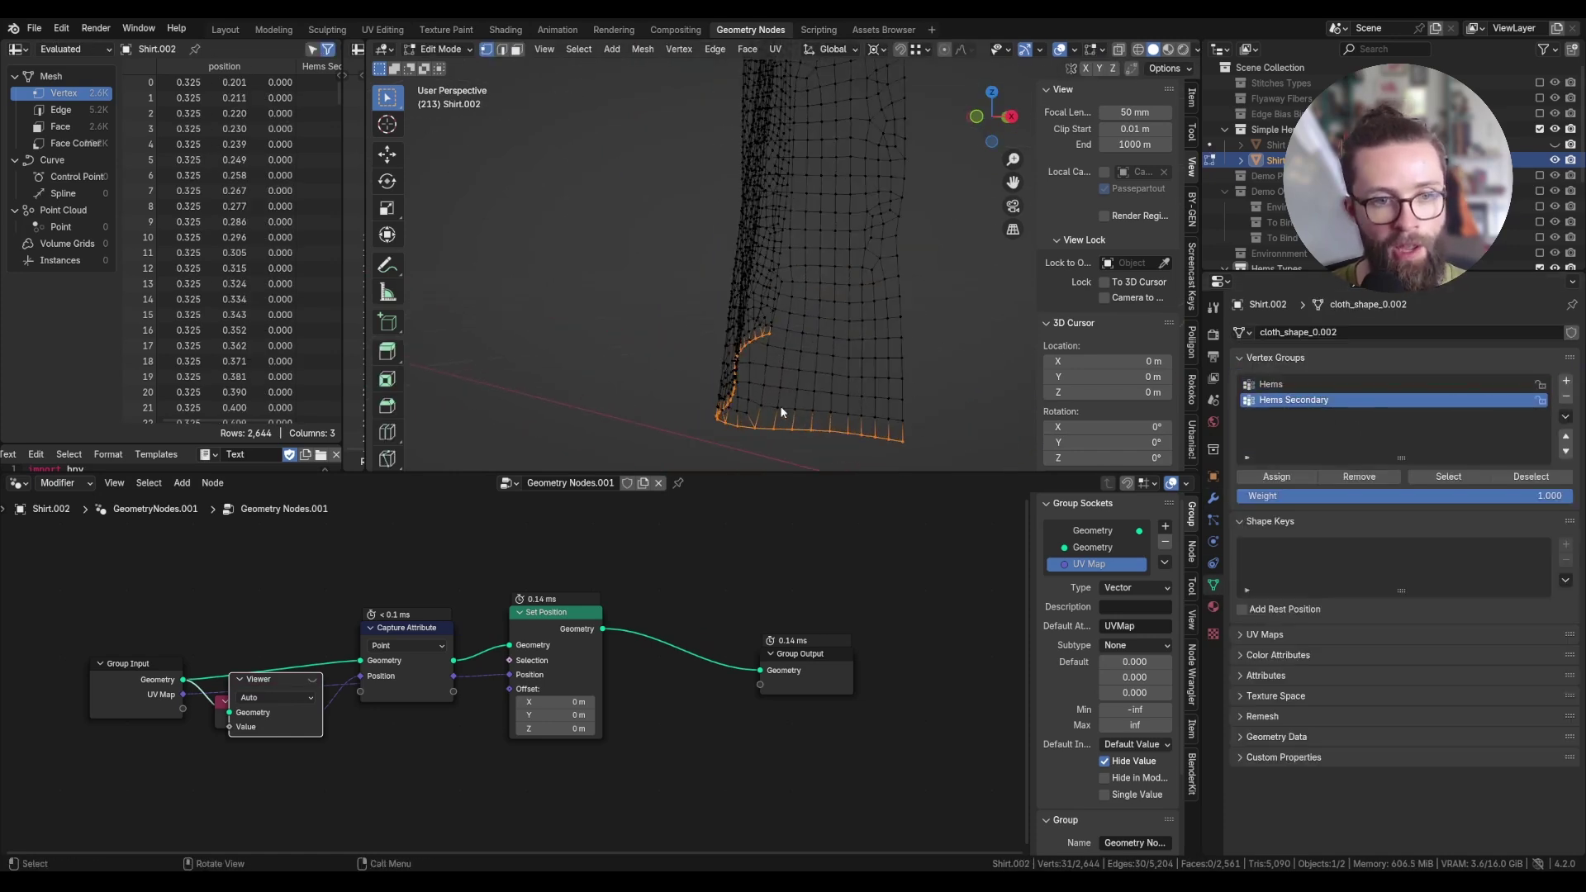
pyautogui.click(1290, 384)
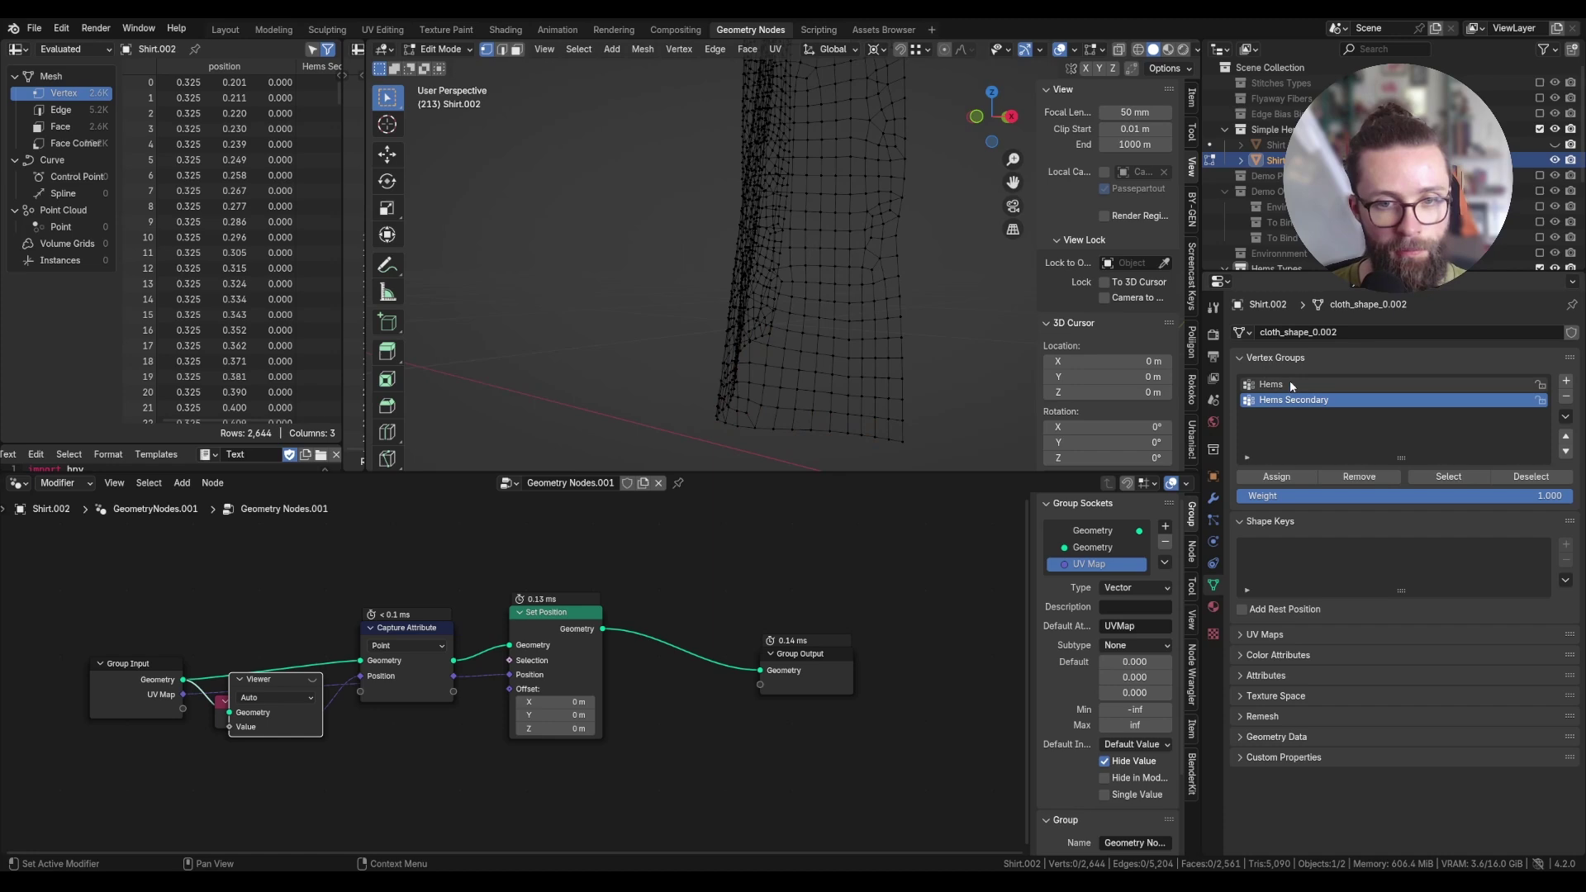
pyautogui.click(1424, 475)
pyautogui.moveTo(818, 397); pyautogui.dragTo(925, 389, button='middle')
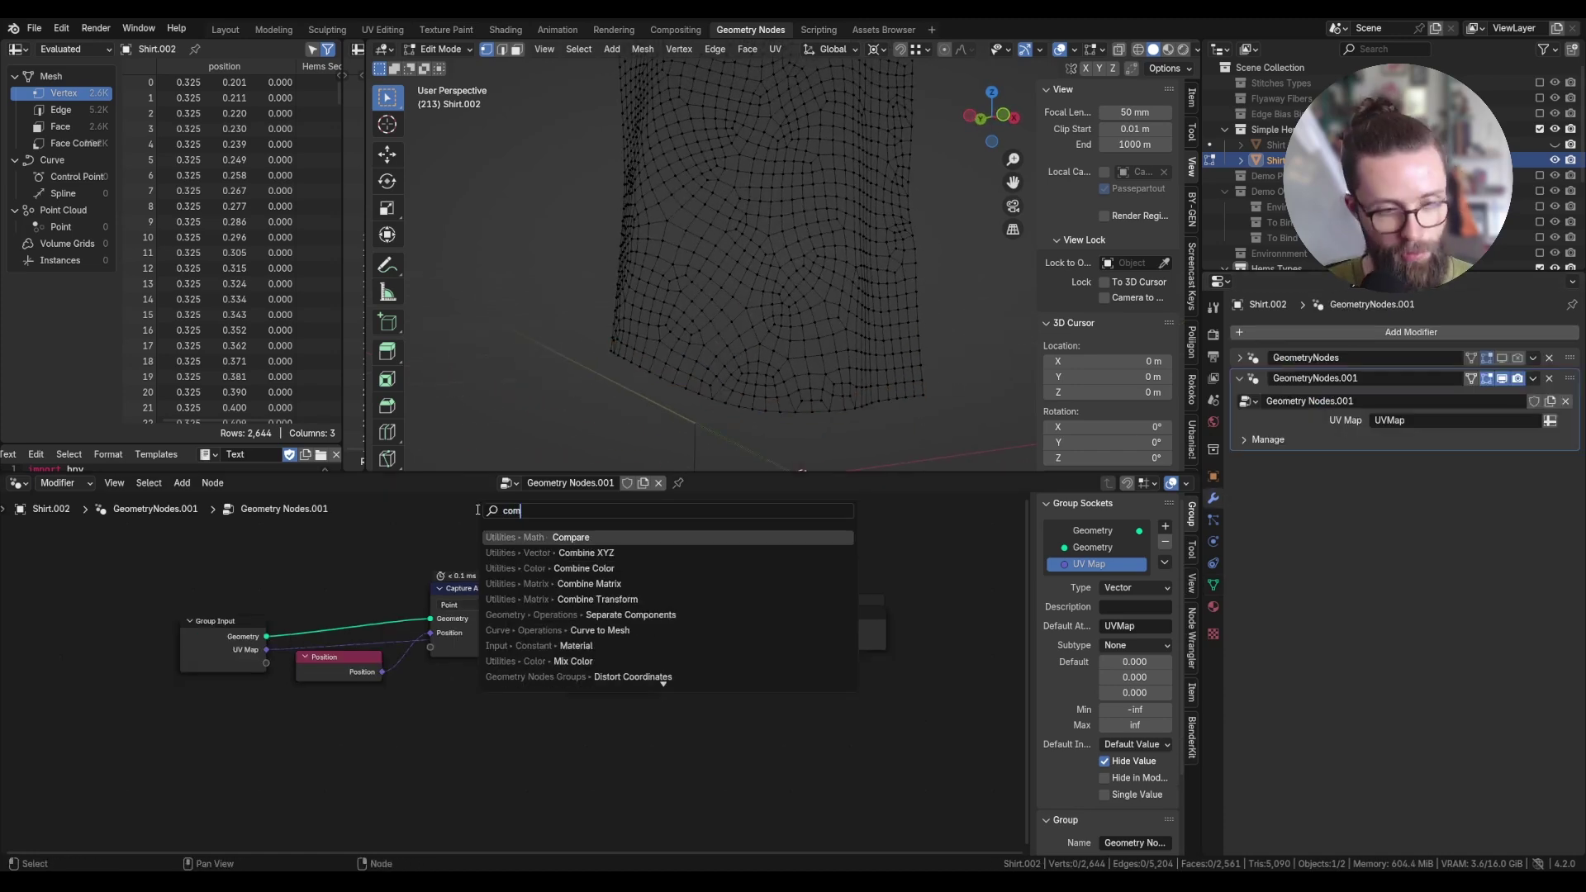
# Add a Compare node to the node tree just below the Set Position node.
pyautogui.write('mpa')
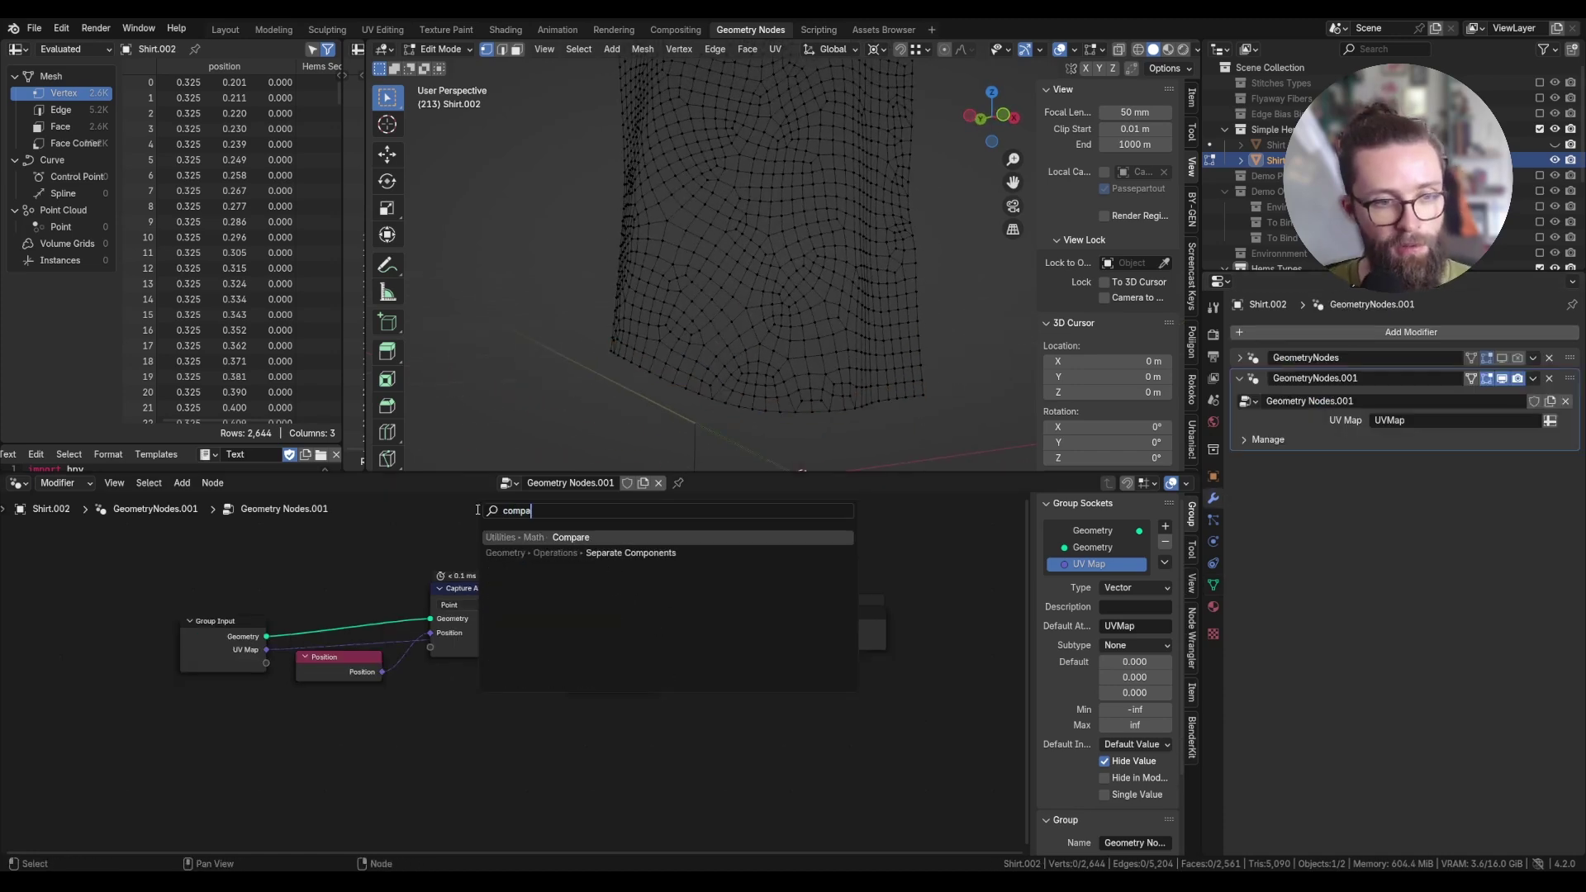
pyautogui.press('Return')
pyautogui.click(714, 702)
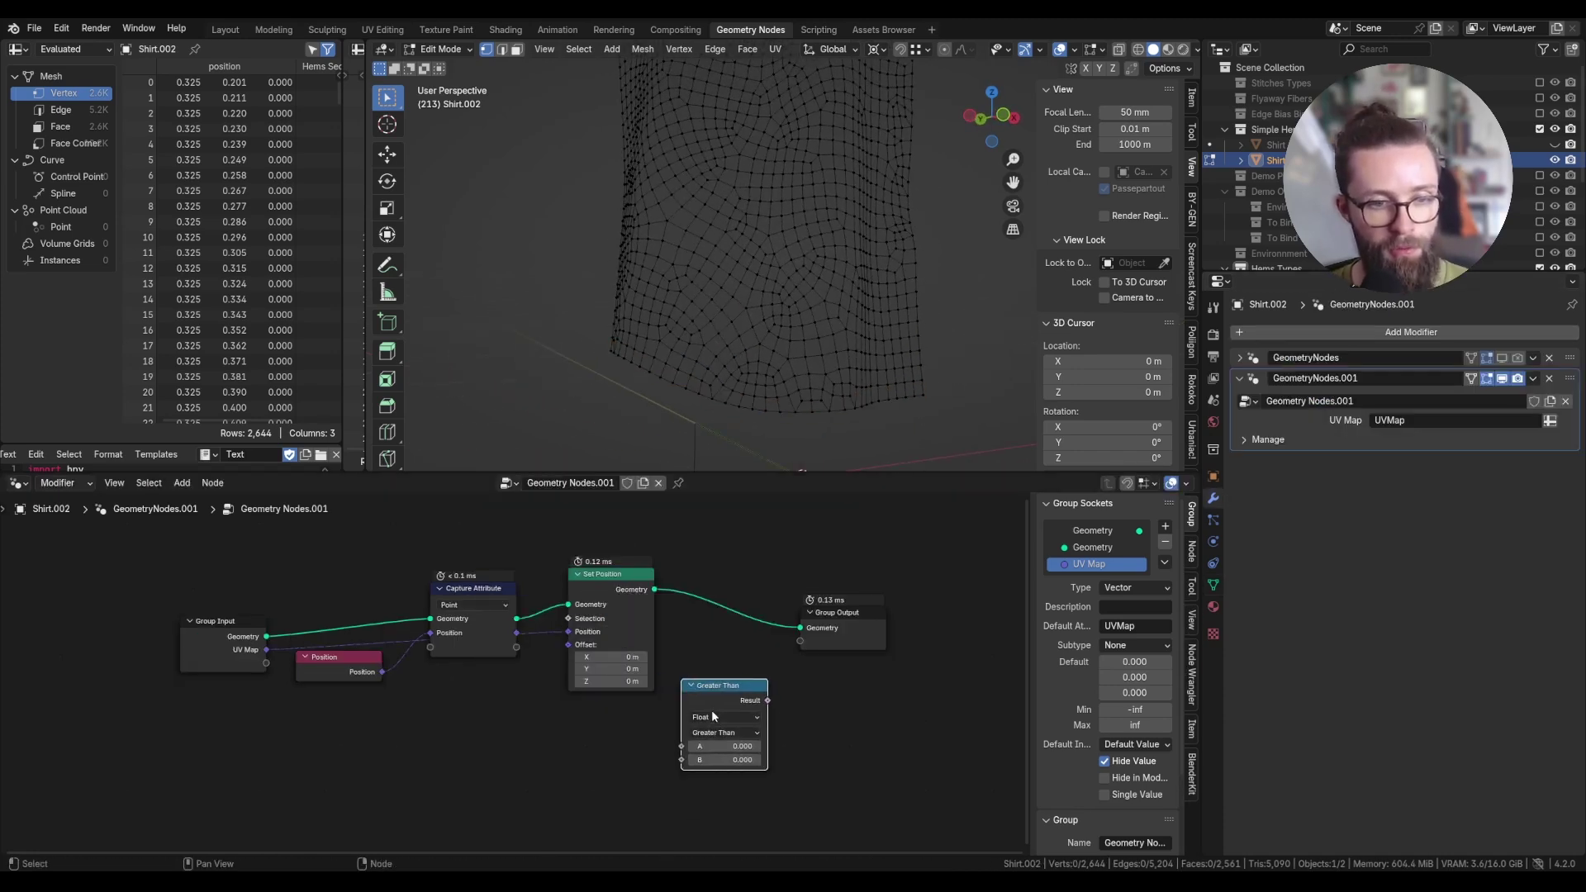
# Set the Compare node to Equal with B at 1.000 and feed its A input from a new Group Input socket.
pyautogui.click(714, 730)
pyautogui.click(702, 815)
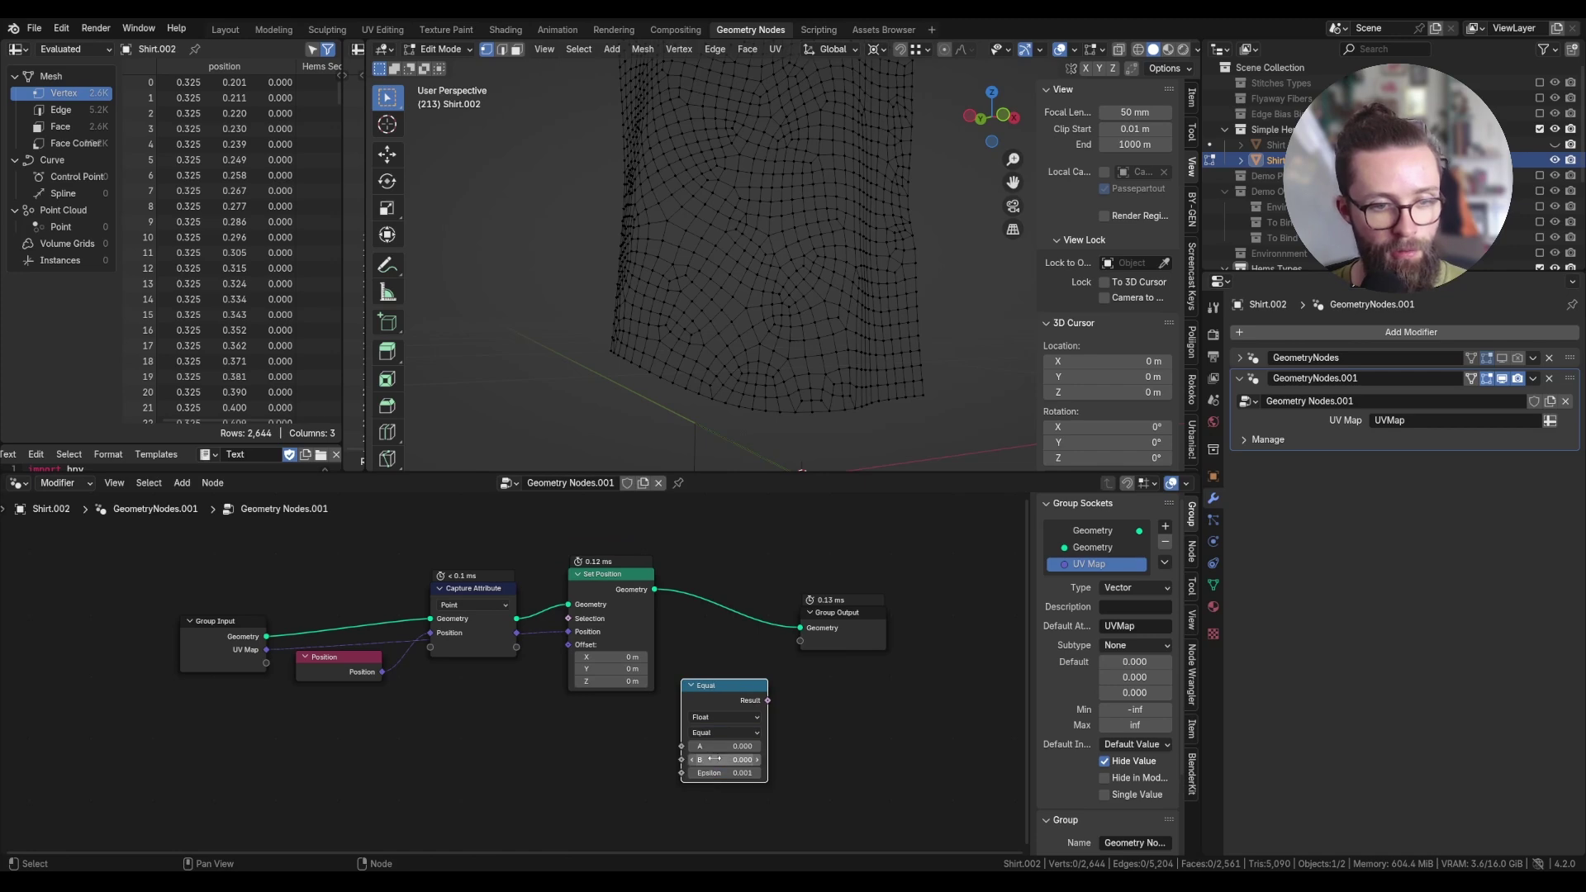
pyautogui.moveTo(681, 746); pyautogui.dragTo(241, 666)
pyautogui.click(241, 666)
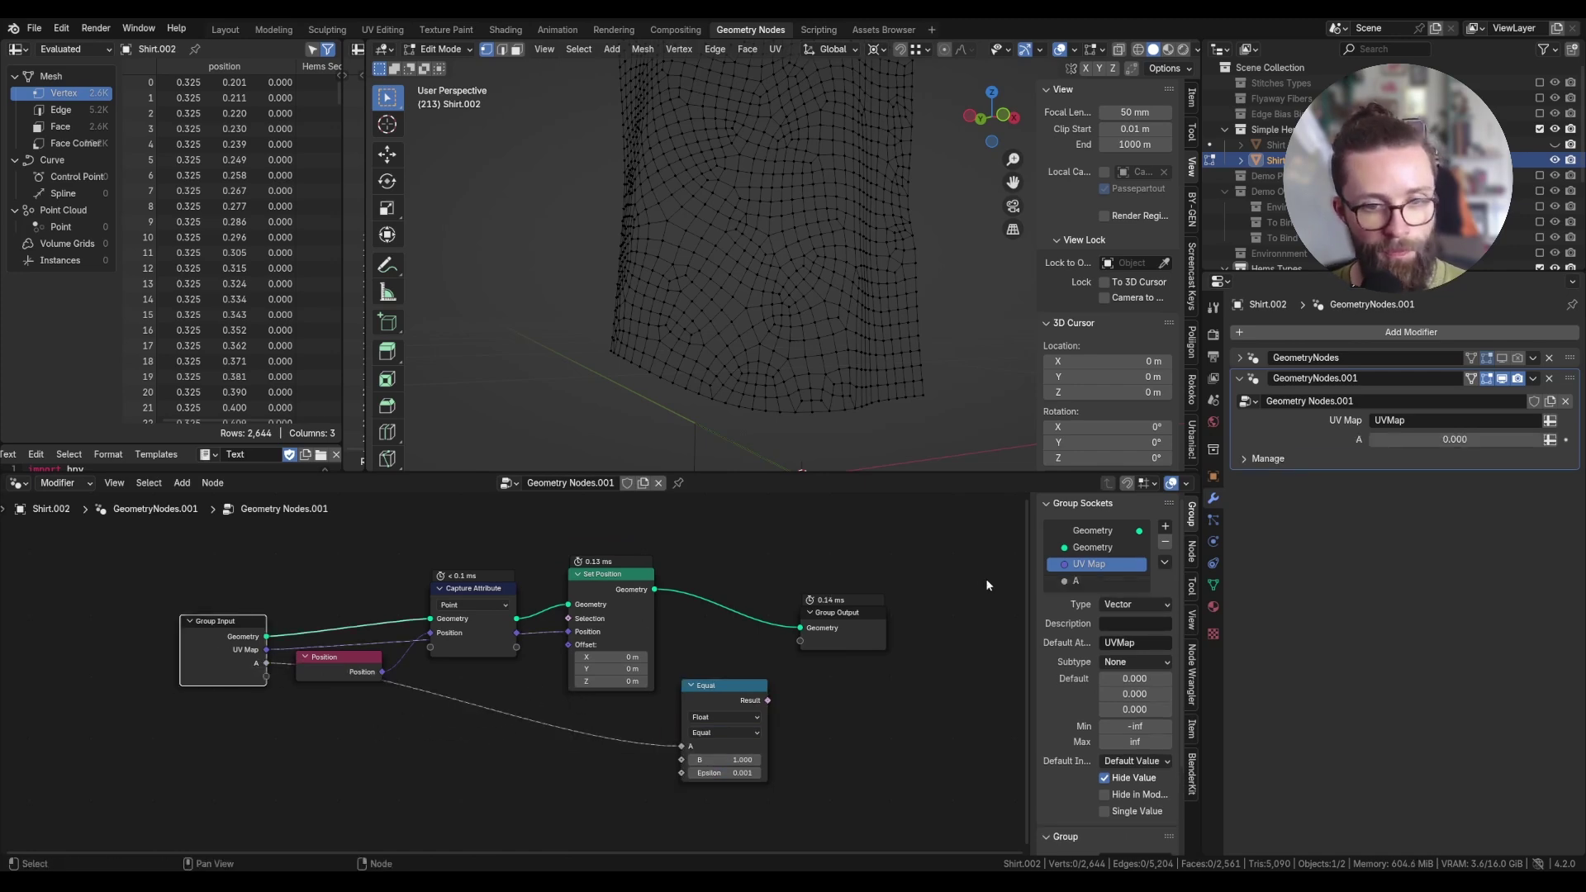
# Rename the new group input Edge Selection and assign the Hems attribute to it in the GeometryNodes.001 modifier.
pyautogui.doubleClick(1093, 583)
pyautogui.write('Edge Selection')
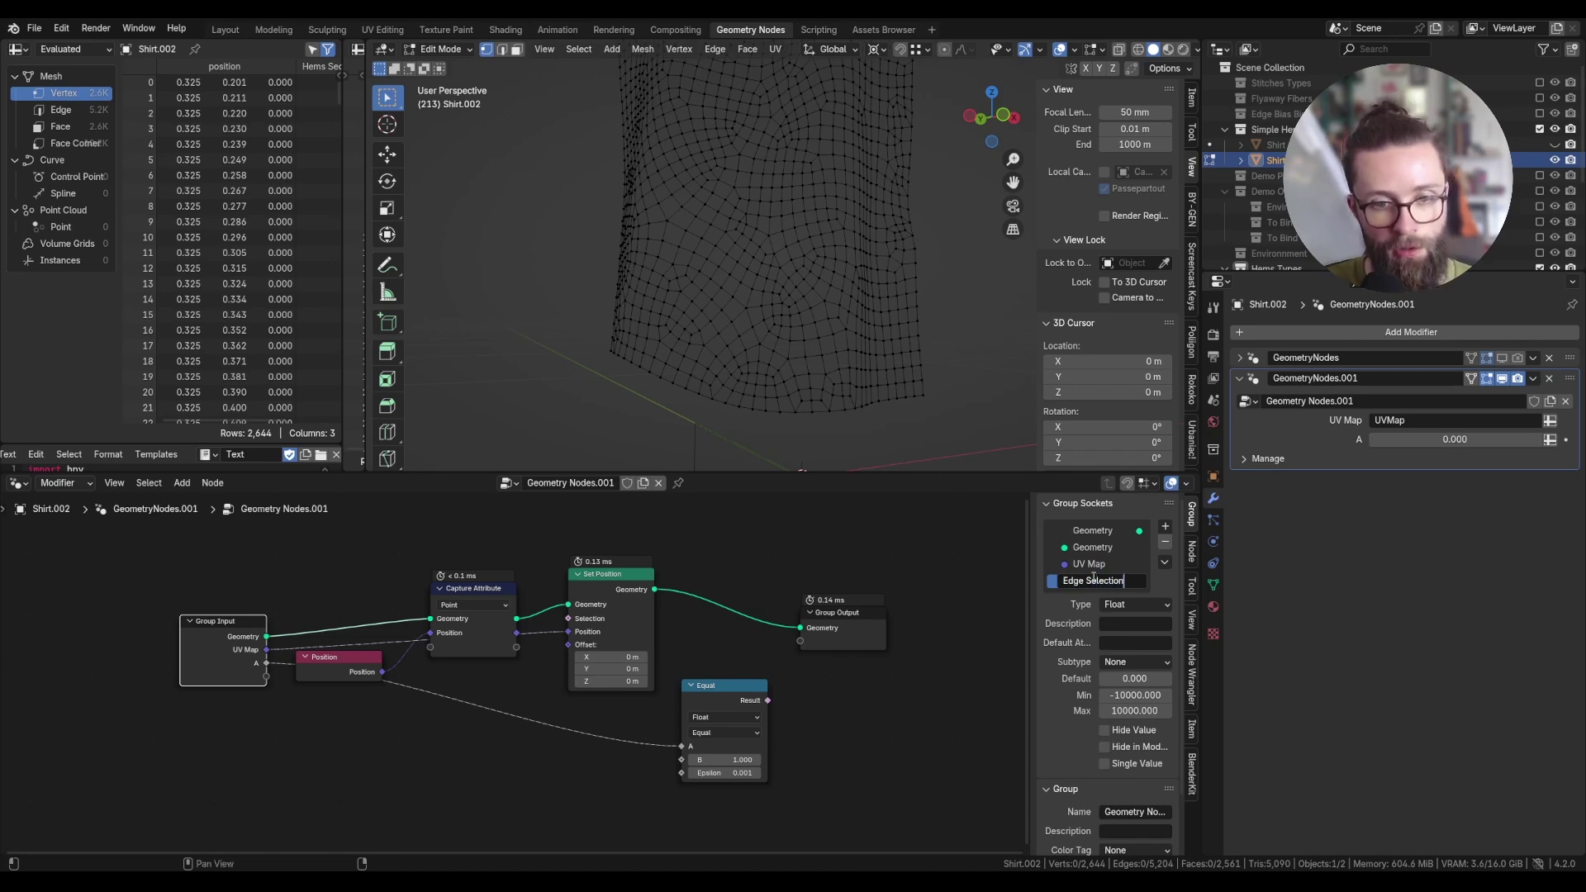
pyautogui.press('Return')
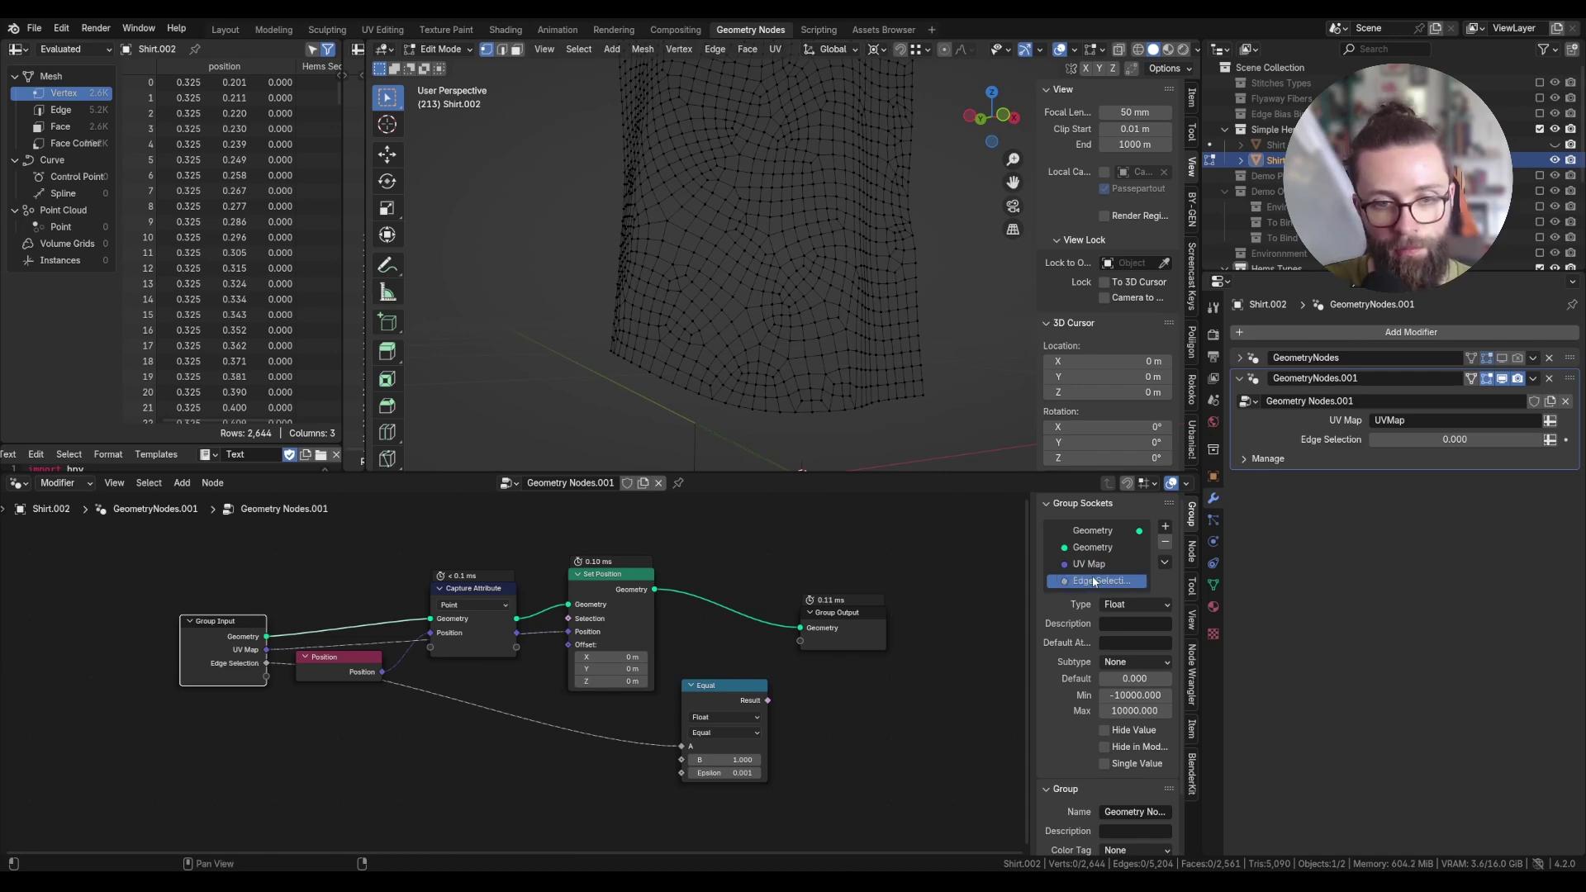
pyautogui.click(1550, 440)
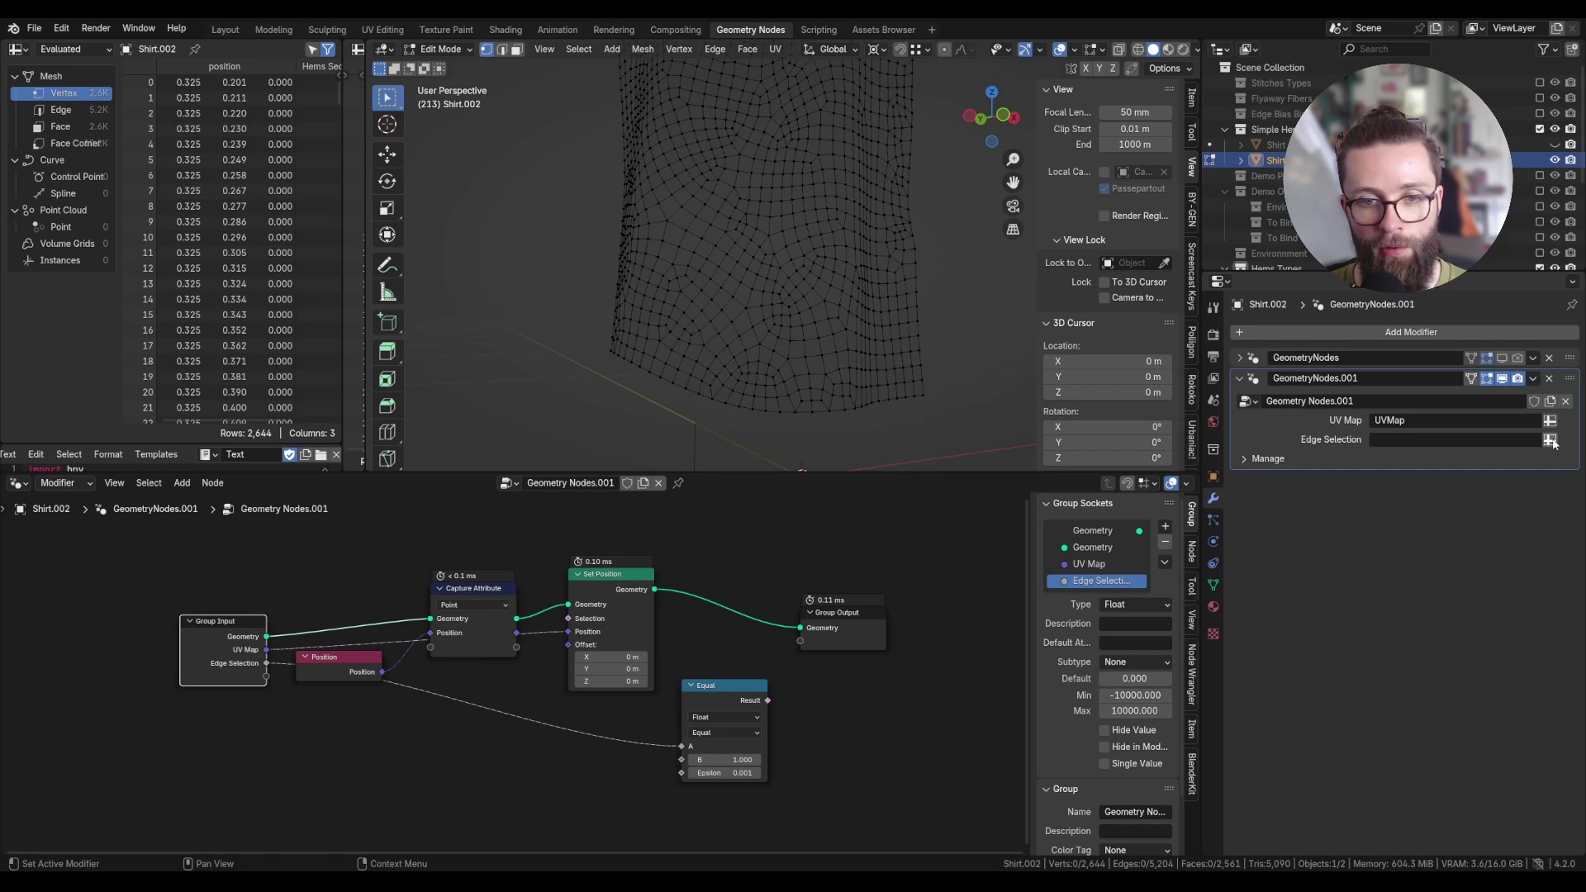
pyautogui.click(1454, 439)
pyautogui.click(1347, 479)
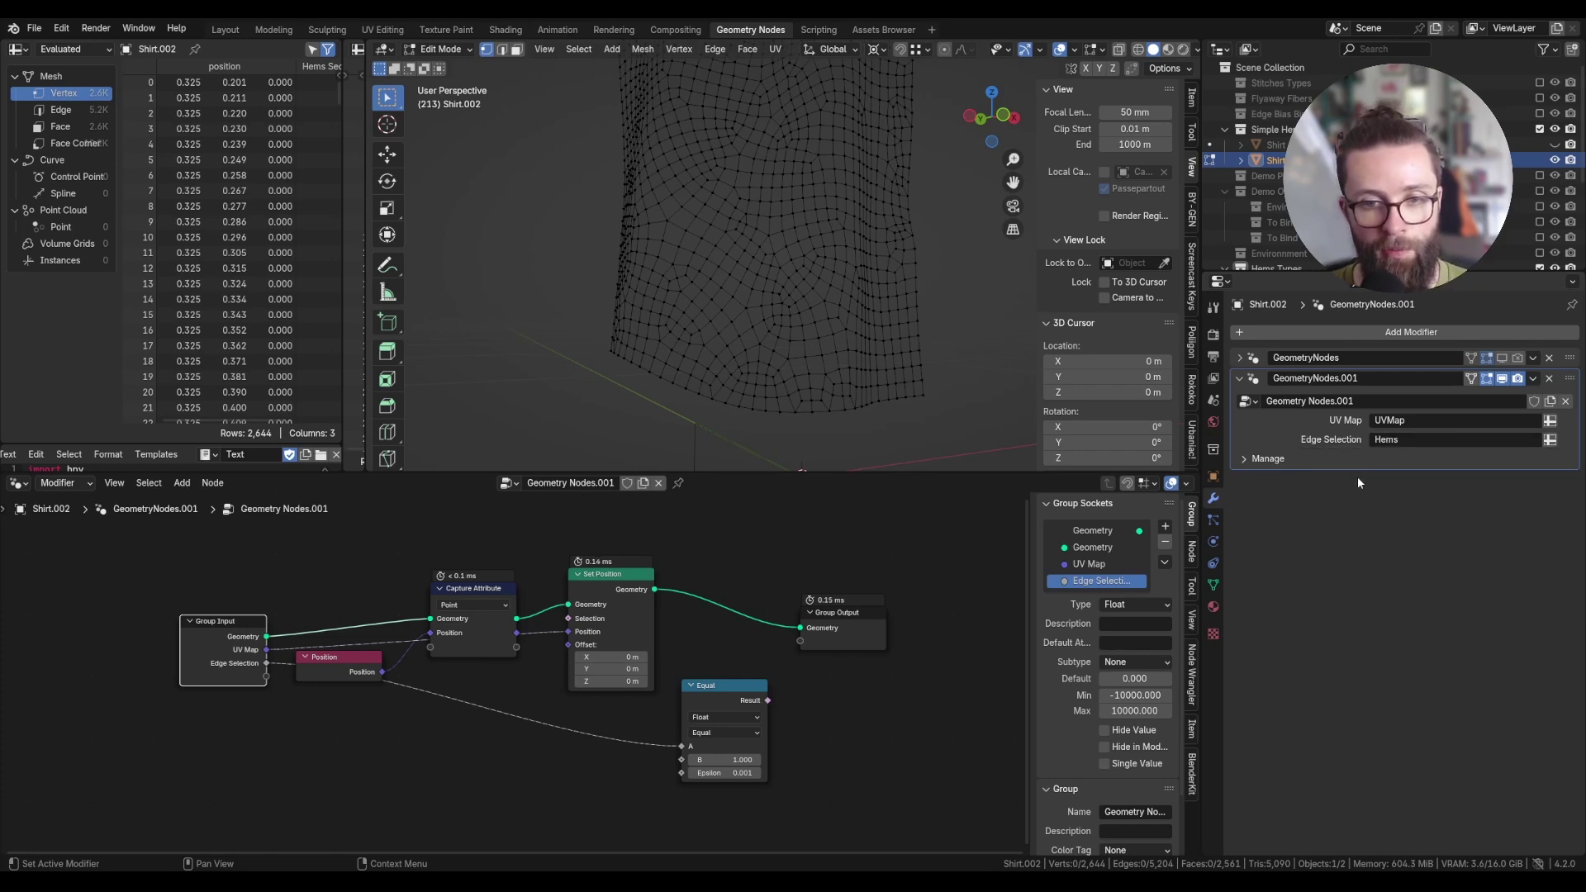
# Insert a Separate Geometry node between Set Position and Group Output, and drive its Selection with the Equal node's result.
pyautogui.moveTo(839, 638); pyautogui.dragTo(927, 615)
pyautogui.moveTo(813, 577); pyautogui.dragTo(771, 583, button='middle')
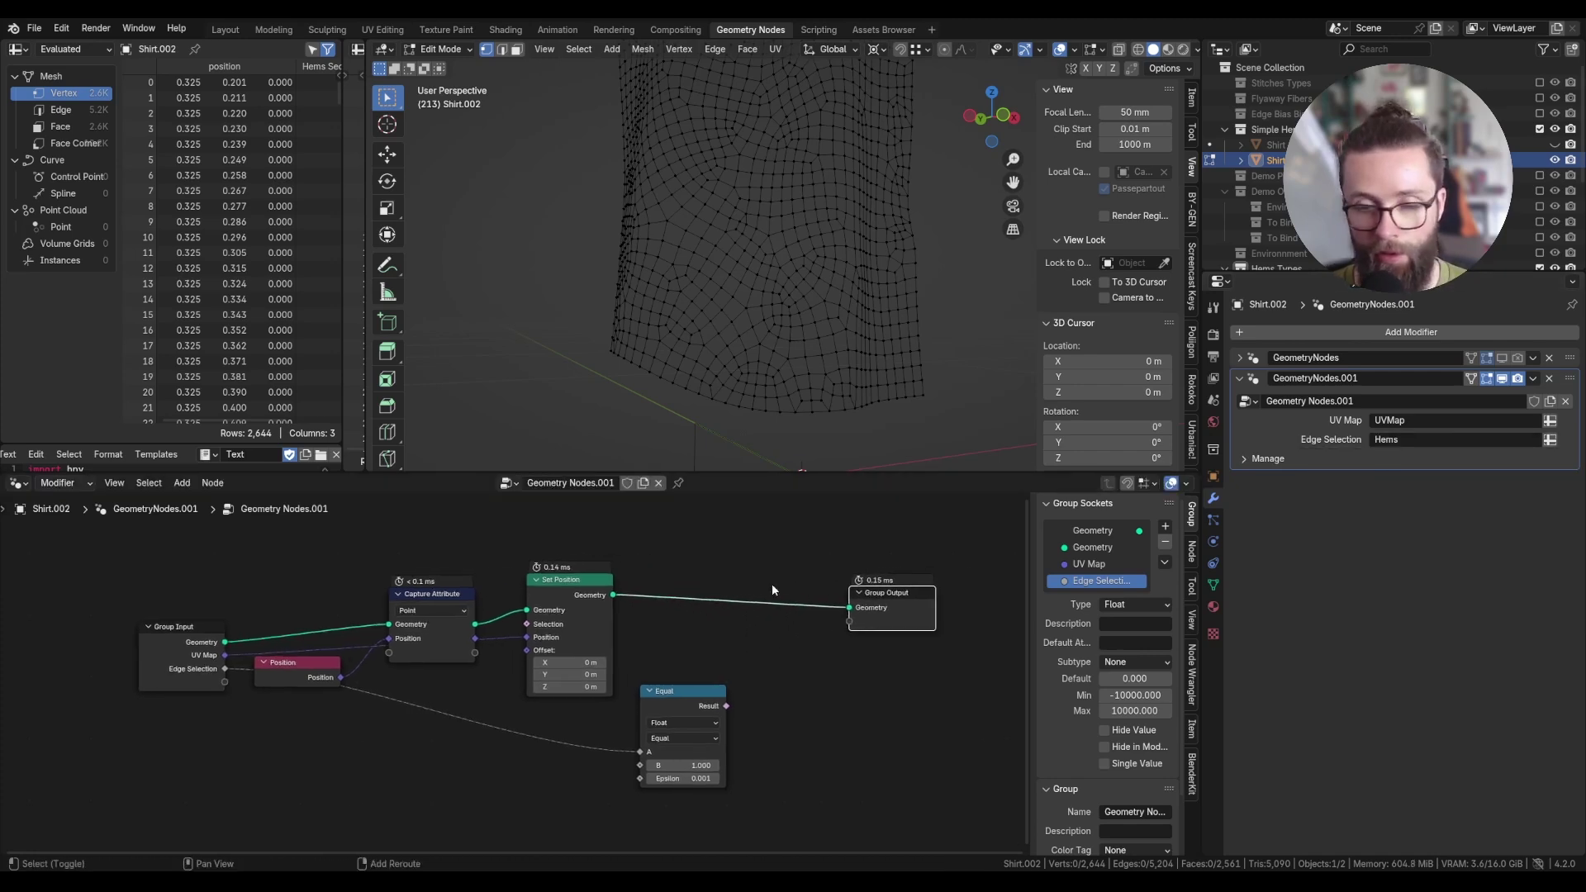
pyautogui.hotkey('shift', 'a')
pyautogui.click(703, 507)
pyautogui.write('separe')
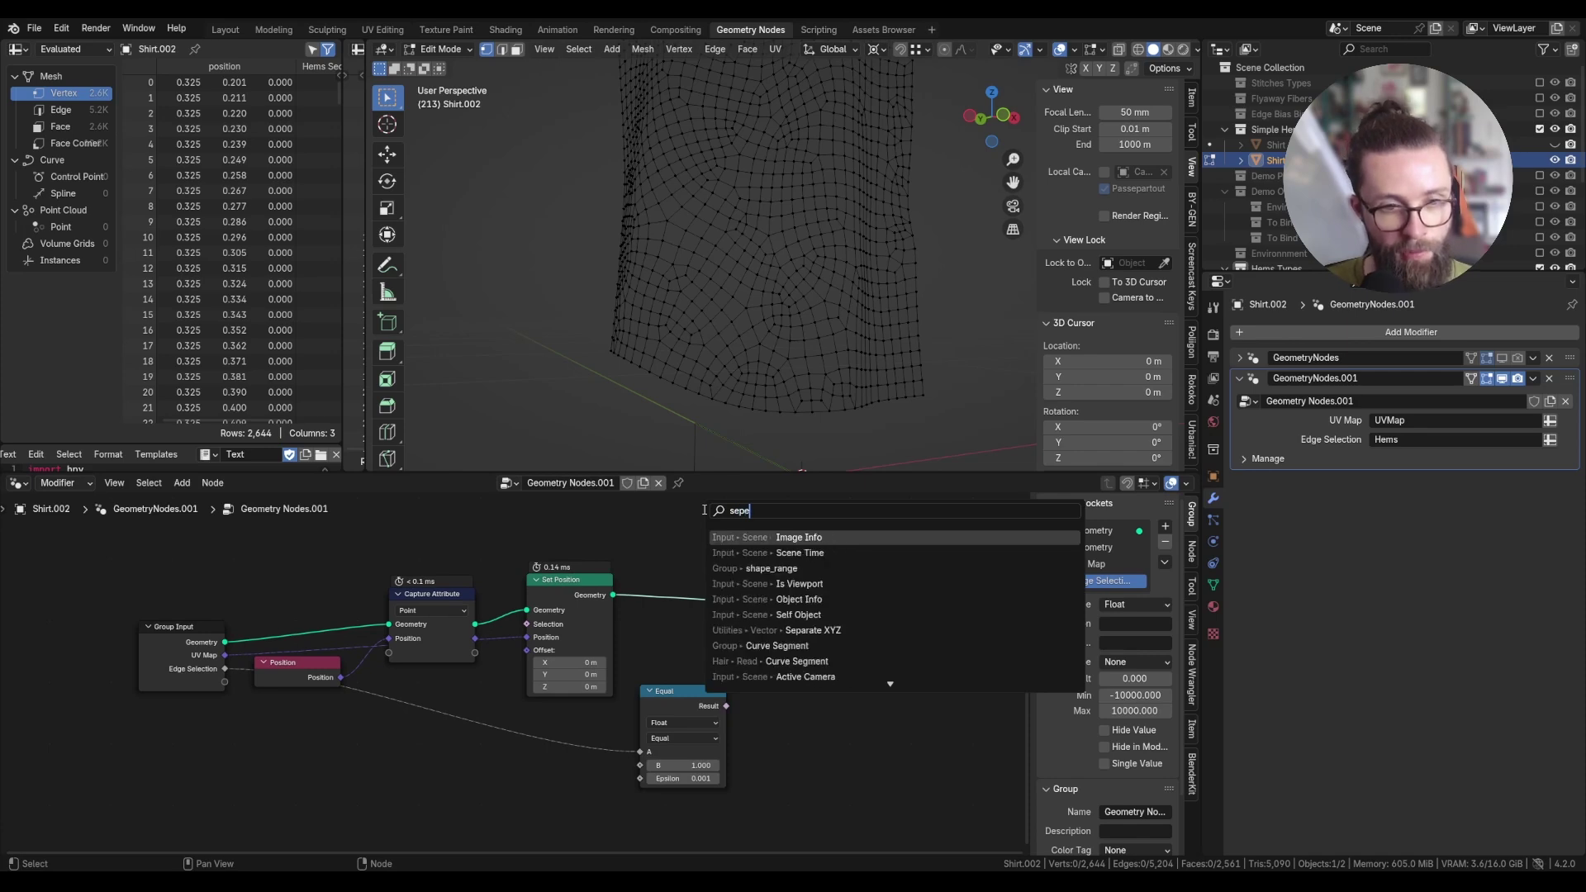
pyautogui.click(824, 584)
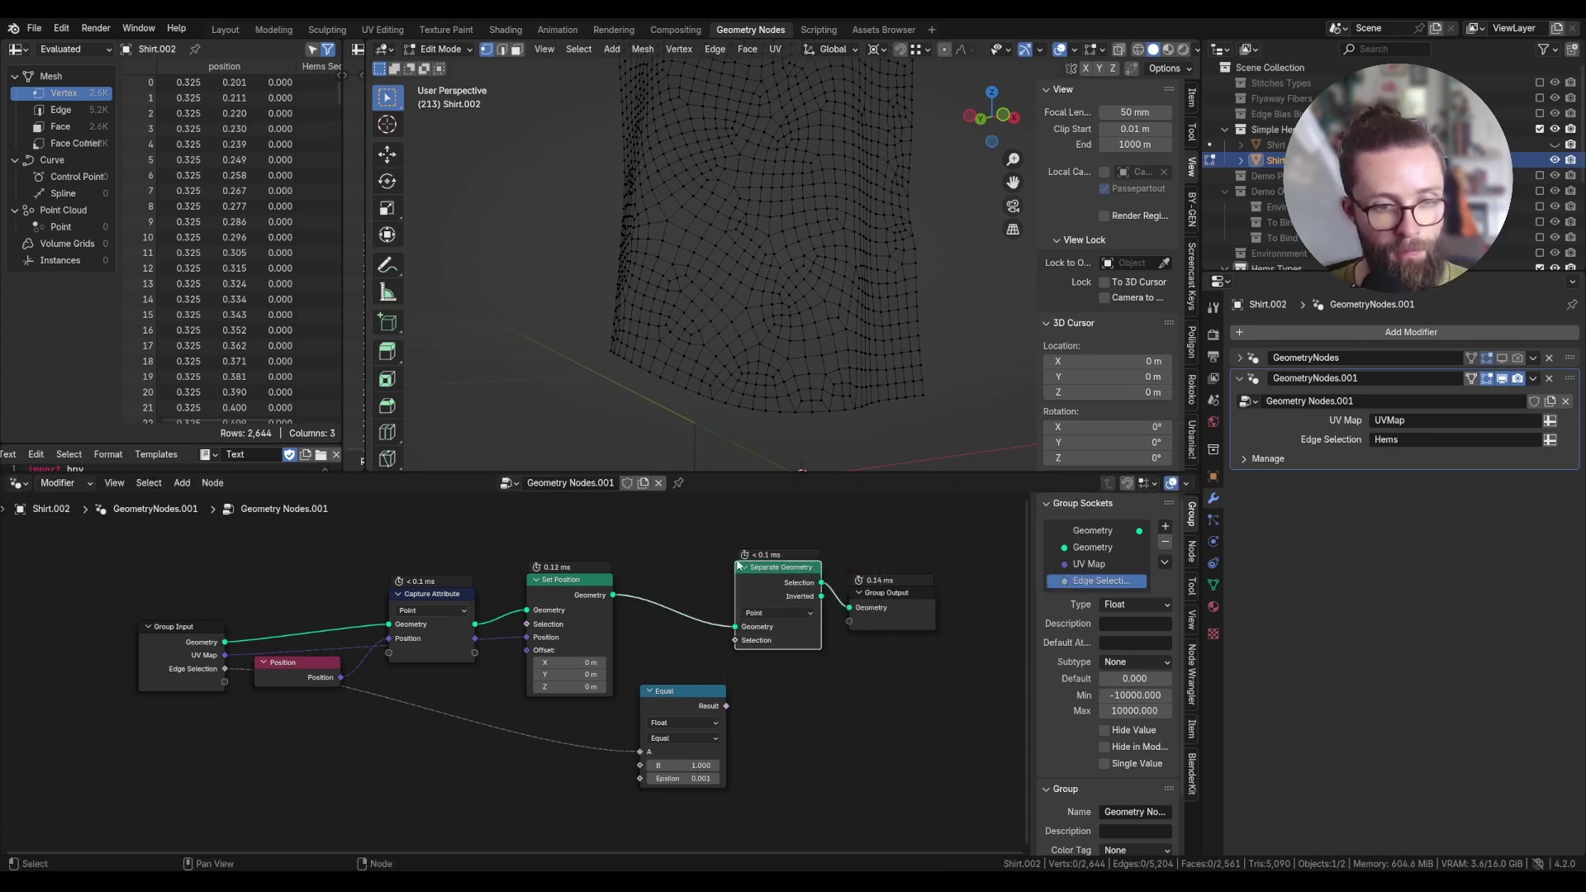
pyautogui.click(855, 588)
pyautogui.moveTo(715, 698); pyautogui.dragTo(764, 625)
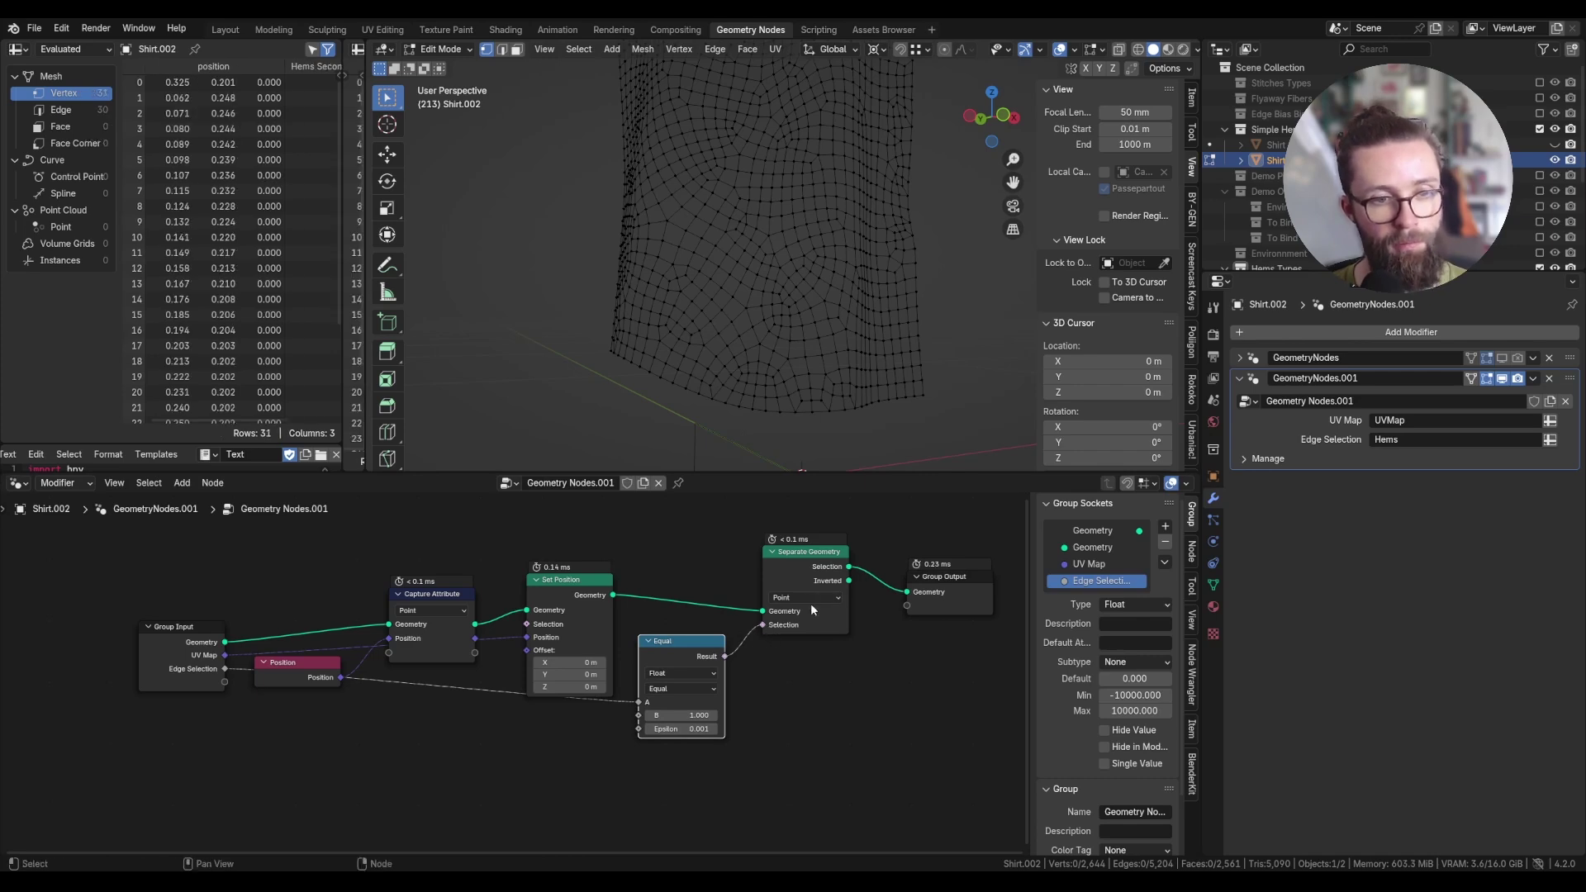
# Switch Shirt.002 to Object Mode and tidy the positions of the Separate Geometry and Equal nodes.
pyautogui.press('Tab')
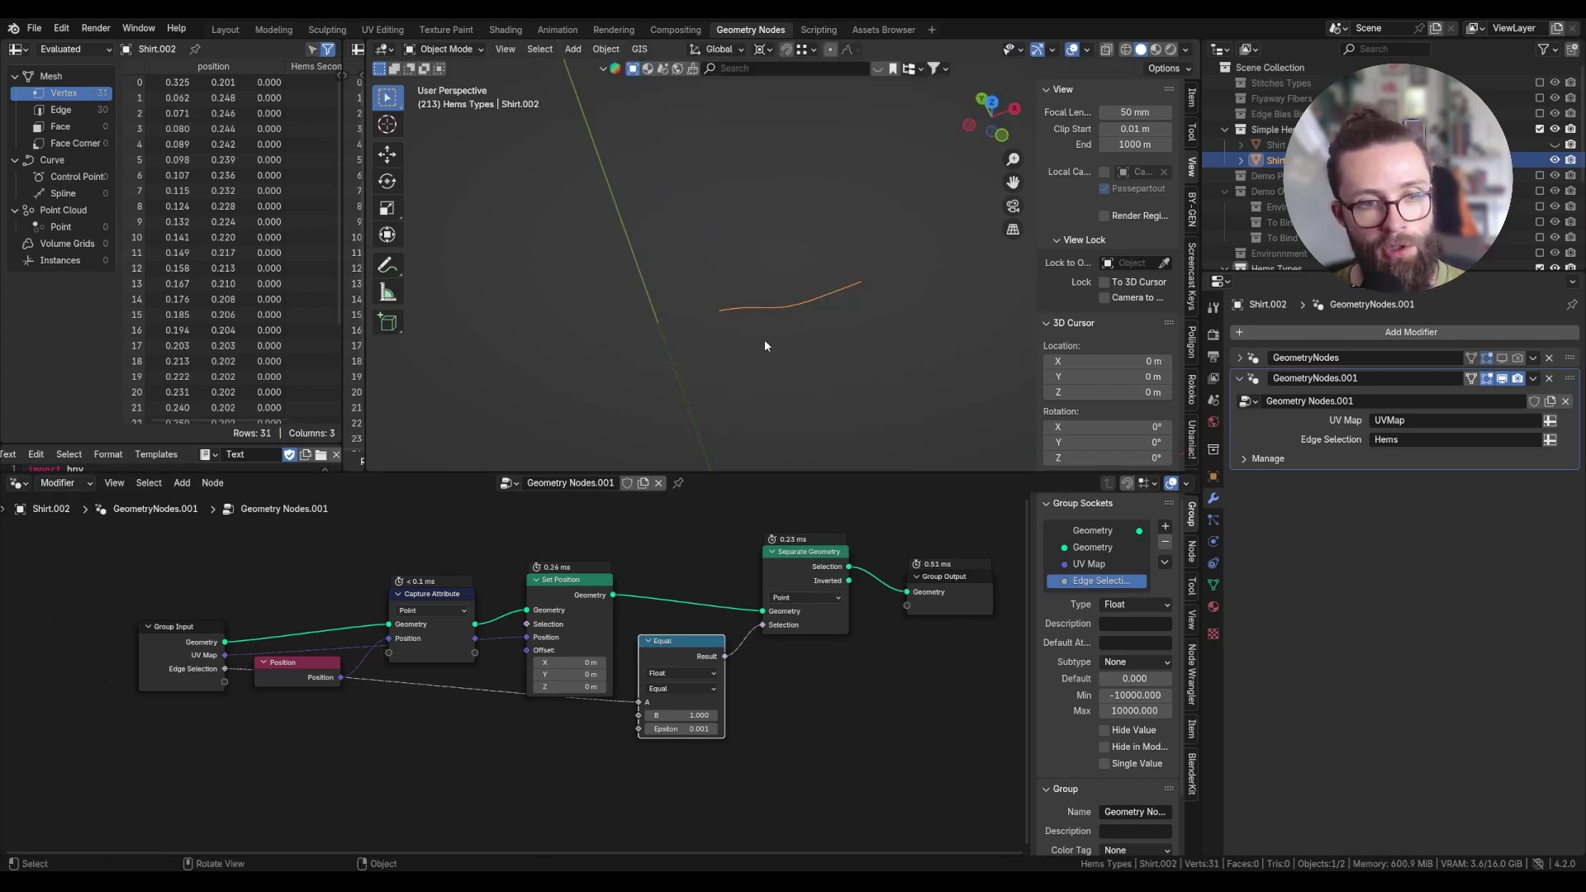
pyautogui.moveTo(822, 556); pyautogui.dragTo(811, 550)
pyautogui.moveTo(701, 645); pyautogui.dragTo(703, 631)
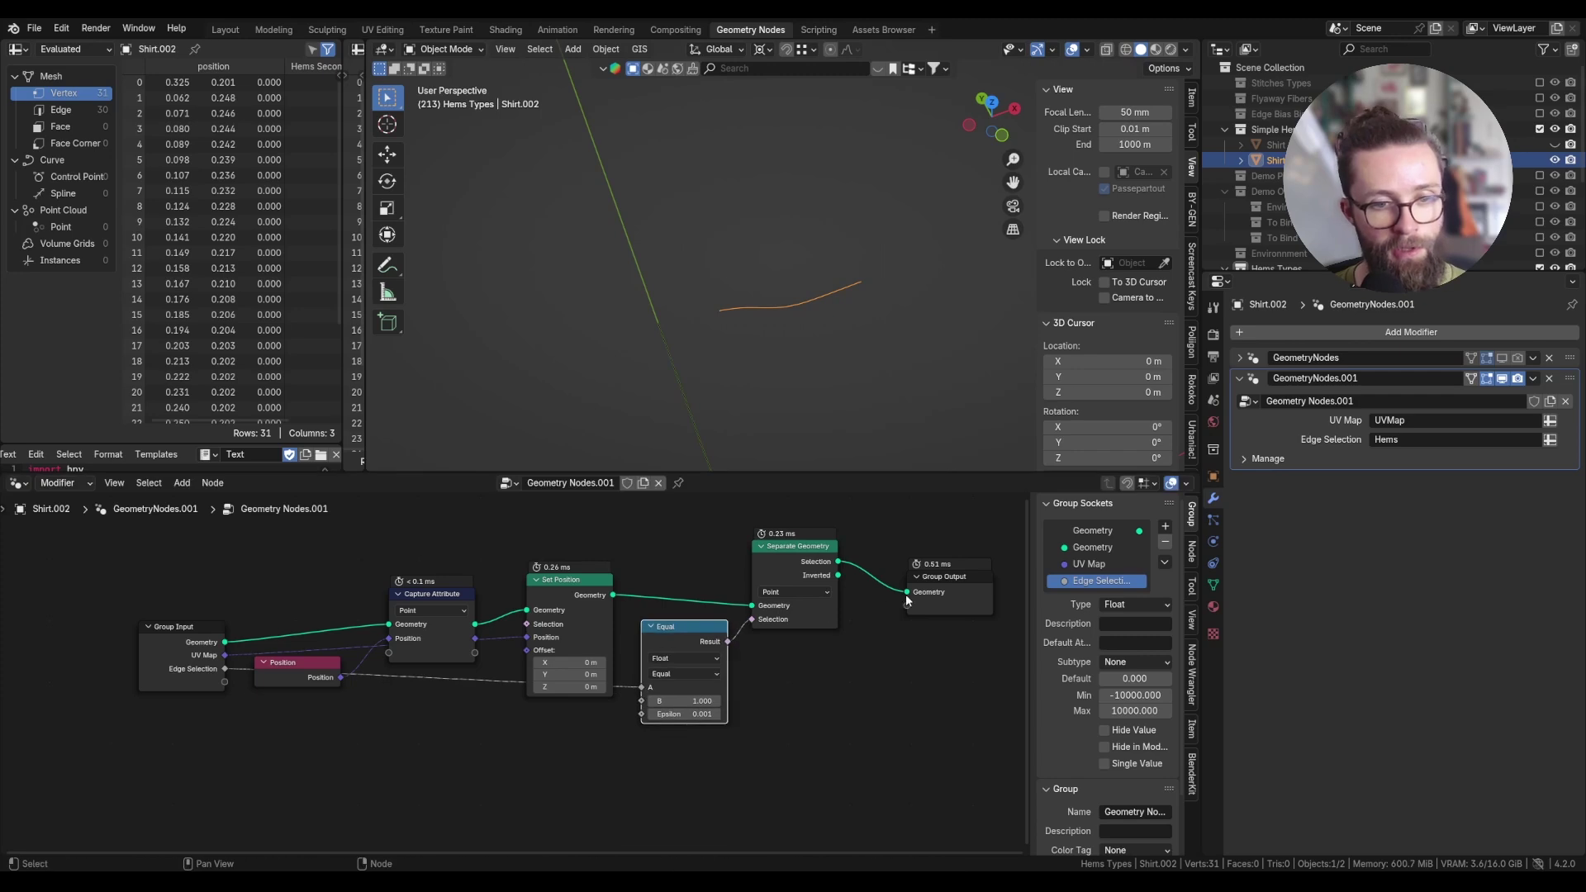
pyautogui.moveTo(814, 551); pyautogui.dragTo(819, 546)
# Insert a Mesh to Curve node between Separate Geometry's Selection output and the Group Output.
pyautogui.moveTo(820, 524); pyautogui.dragTo(637, 523, button='middle')
pyautogui.hotkey('shift', 'a')
pyautogui.click(640, 504)
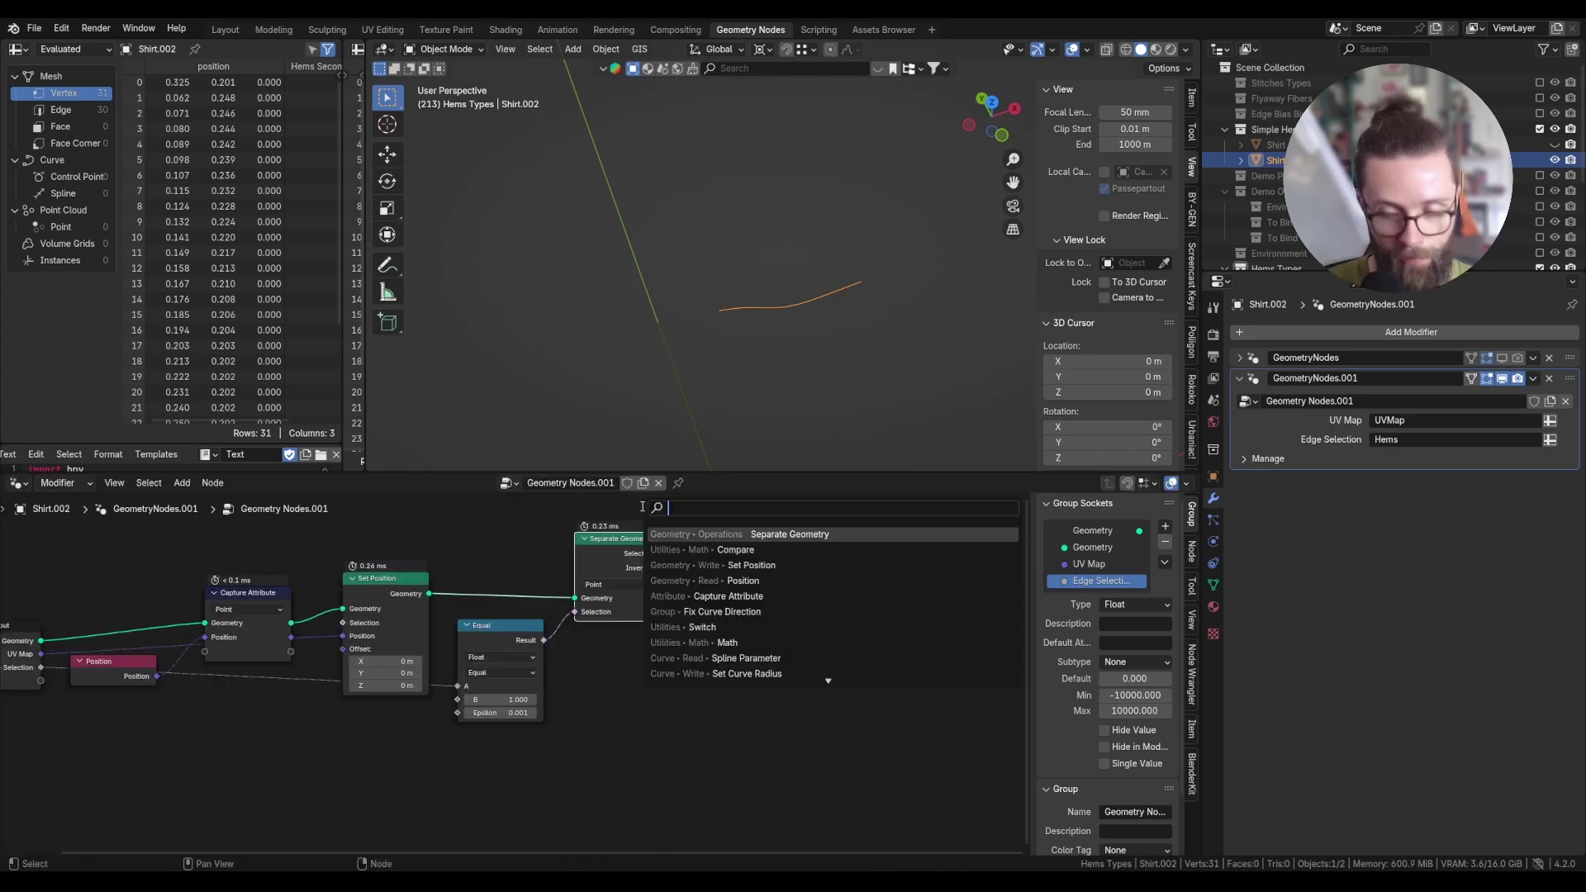
pyautogui.write('mesh to curve')
pyautogui.press('Return')
pyautogui.click(781, 568)
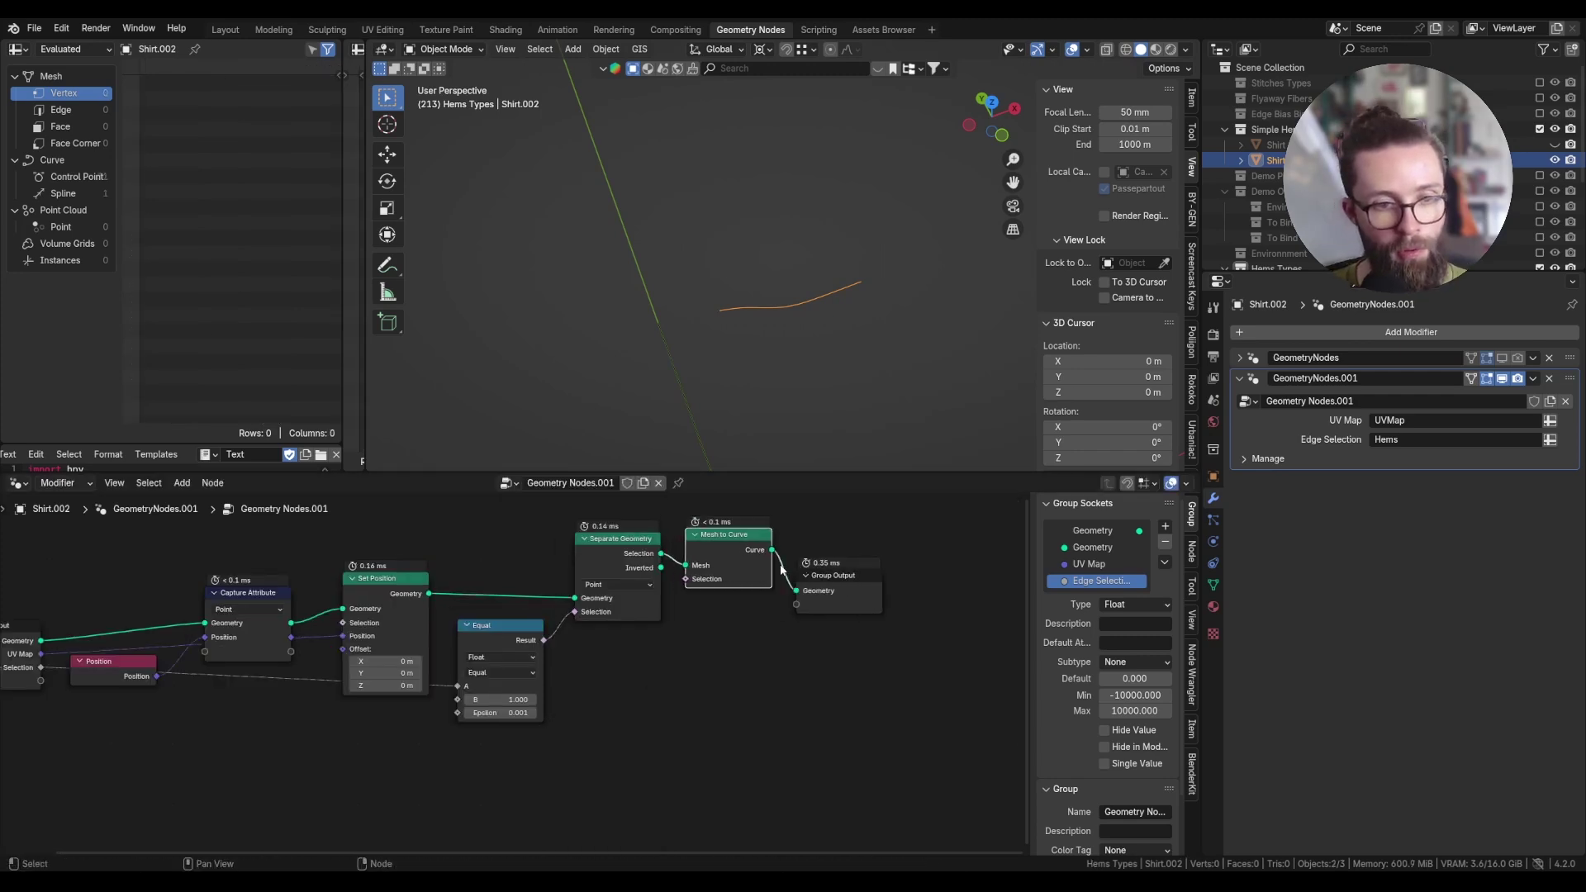
# Sketch annotation arrows along the hem curve to illustrate its direction, and undo the strokes.
pyautogui.hotkey('shift', 'space')
pyautogui.press('d')
pyautogui.moveTo(721, 311); pyautogui.dragTo(734, 309)
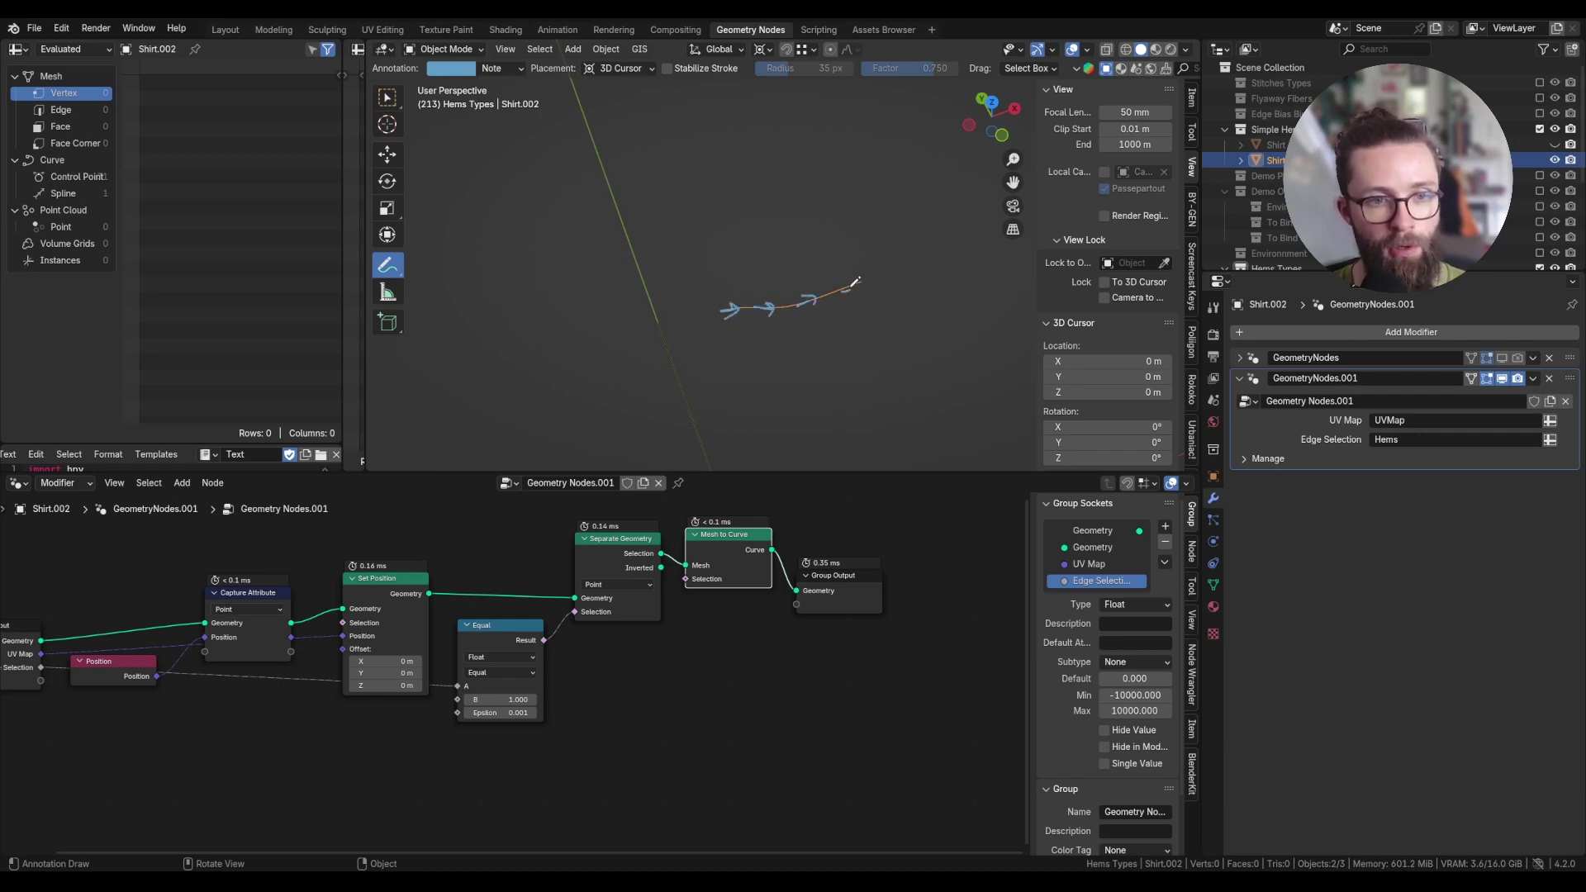
pyautogui.hotkey('ctrl', 'z')
pyautogui.hotkey('ctrl', 'z')
pyautogui.hotkey('ctrl', 'z')
pyautogui.hotkey('ctrl', 'z')
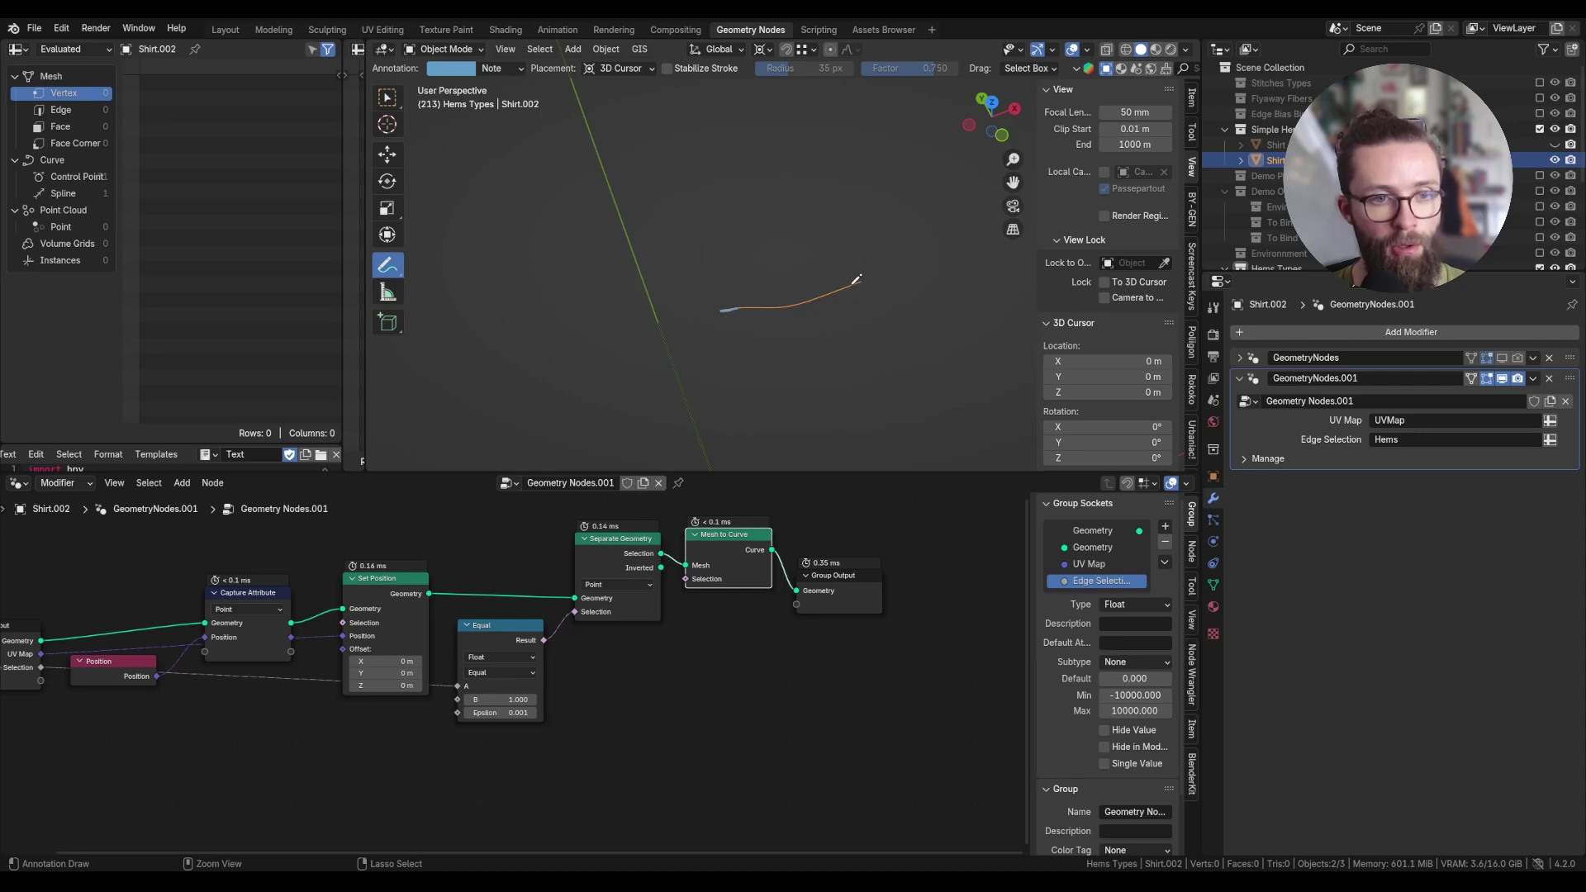
# Annotate possible extrusion directions around the shirt's hem edge and its end points with arrows and a circle, undoing the last strokes.
pyautogui.moveTo(860, 282); pyautogui.dragTo(836, 290)
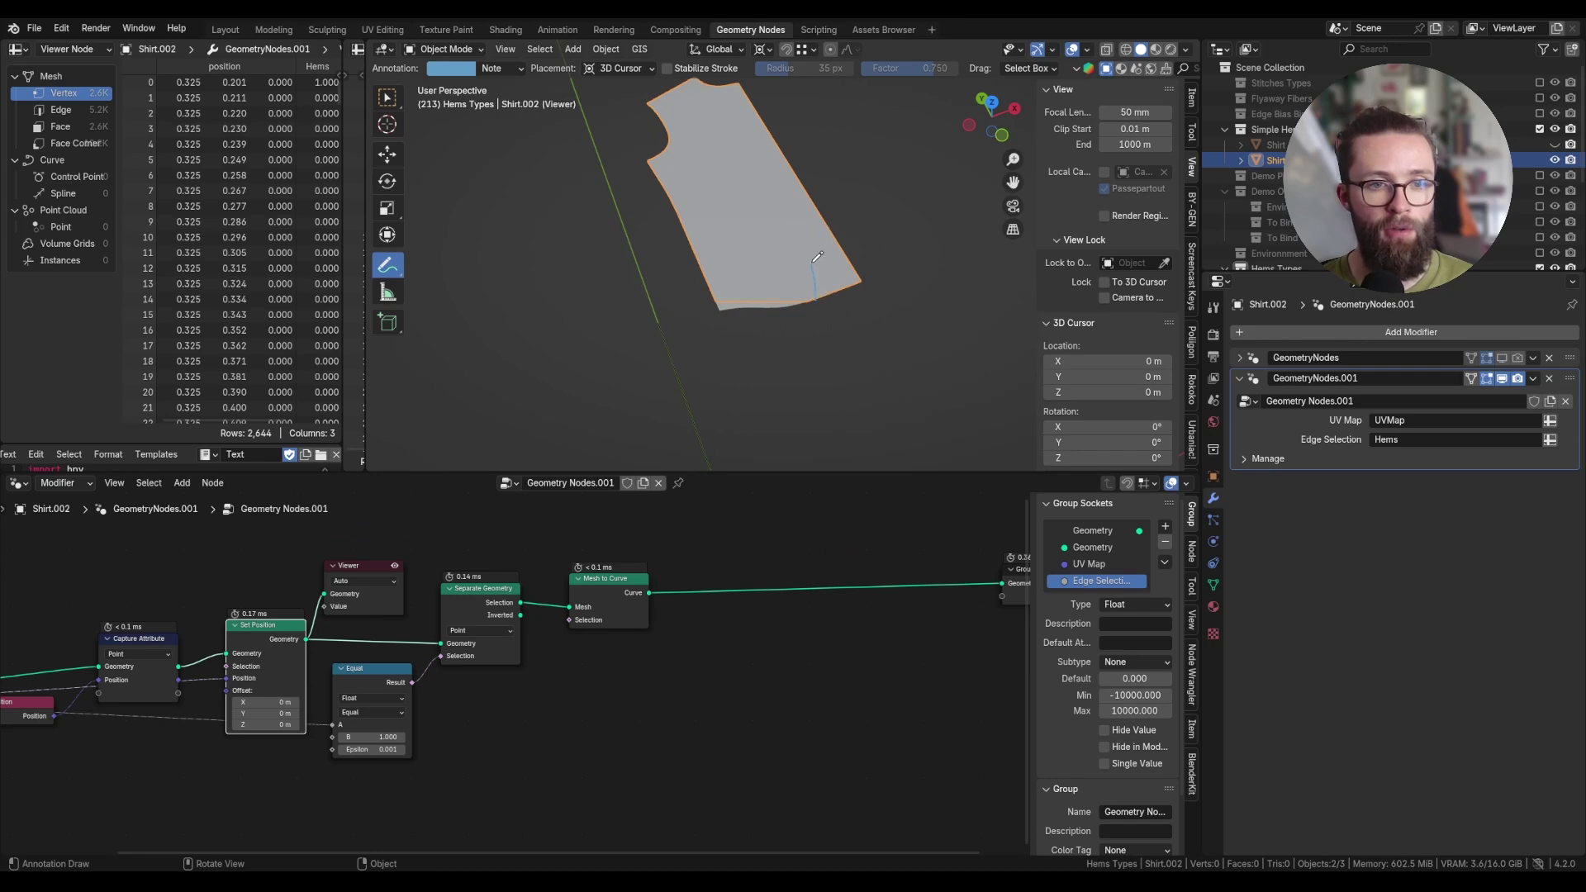
pyautogui.moveTo(816, 268); pyautogui.dragTo(819, 273)
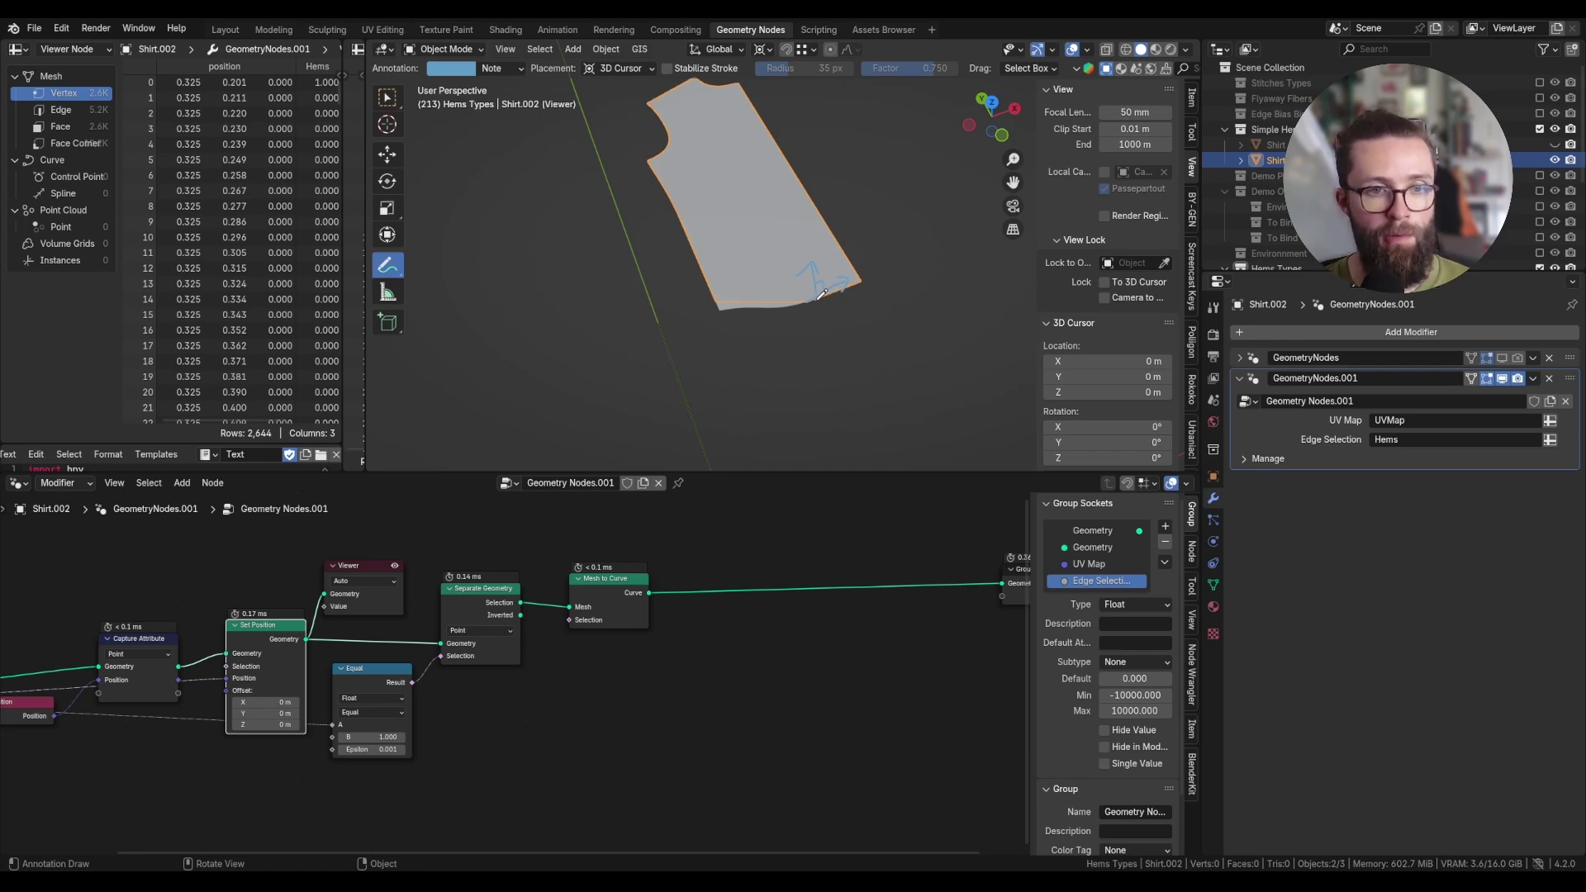
pyautogui.moveTo(822, 295); pyautogui.dragTo(834, 319)
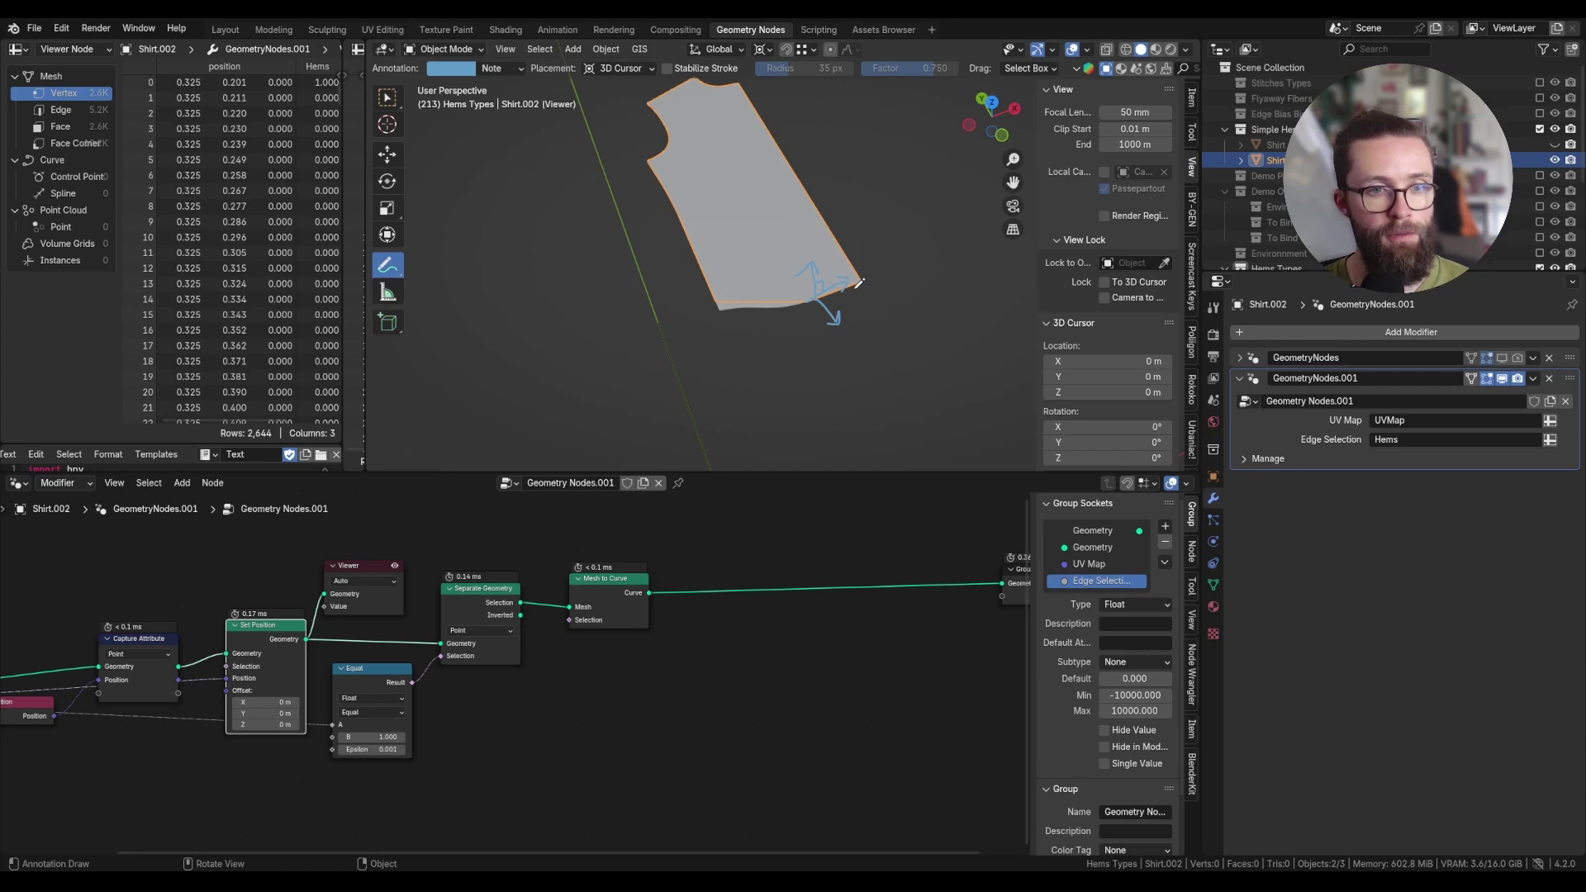
pyautogui.moveTo(778, 319); pyautogui.dragTo(833, 242)
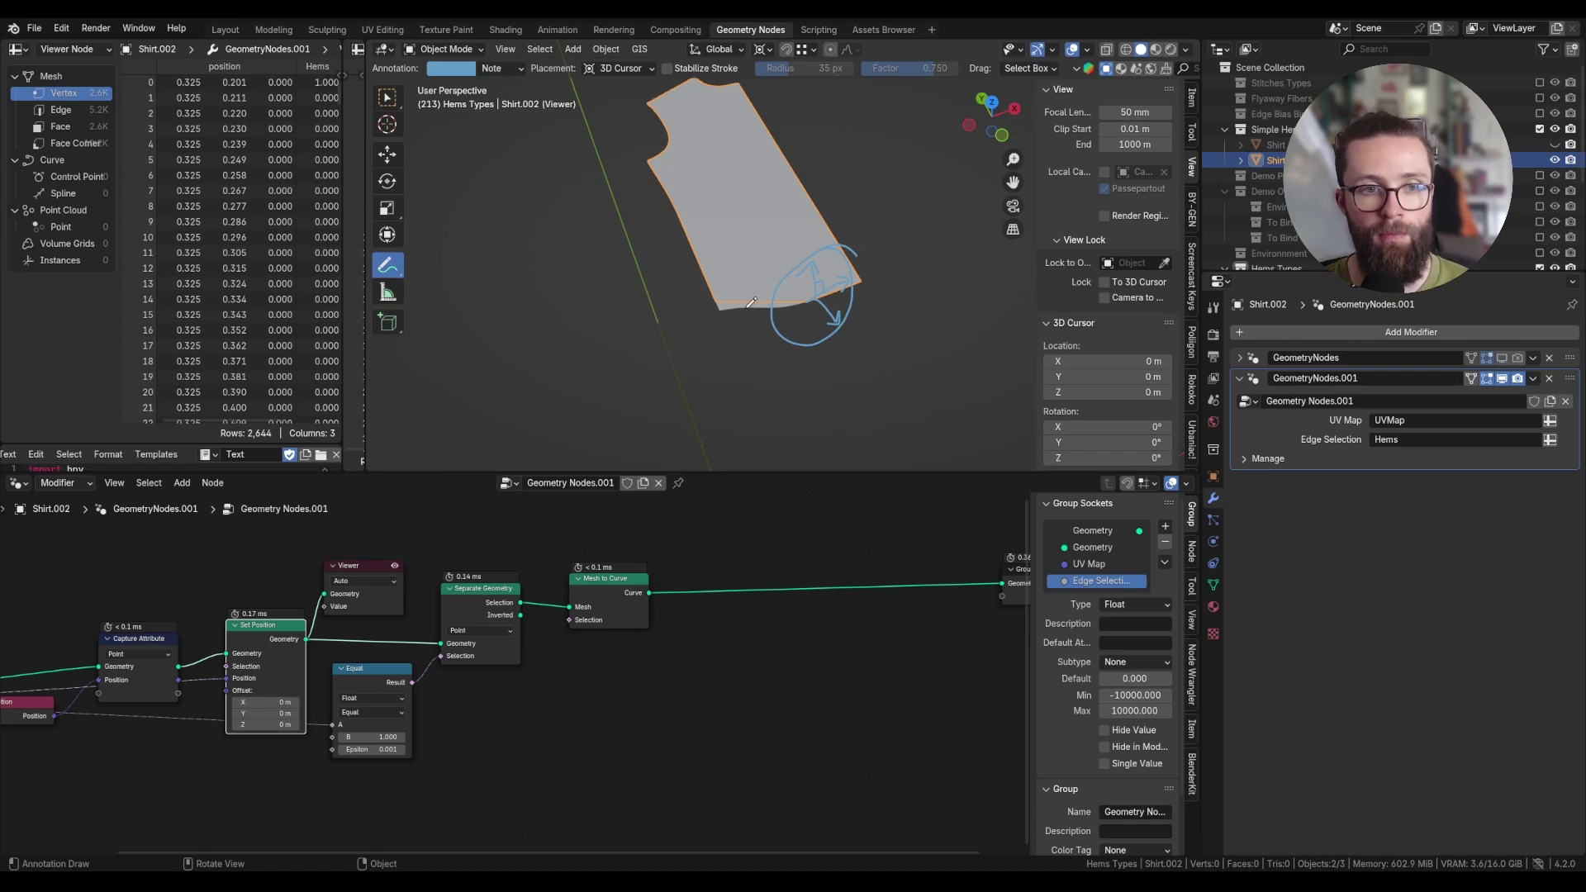
pyautogui.moveTo(721, 311); pyautogui.dragTo(710, 296)
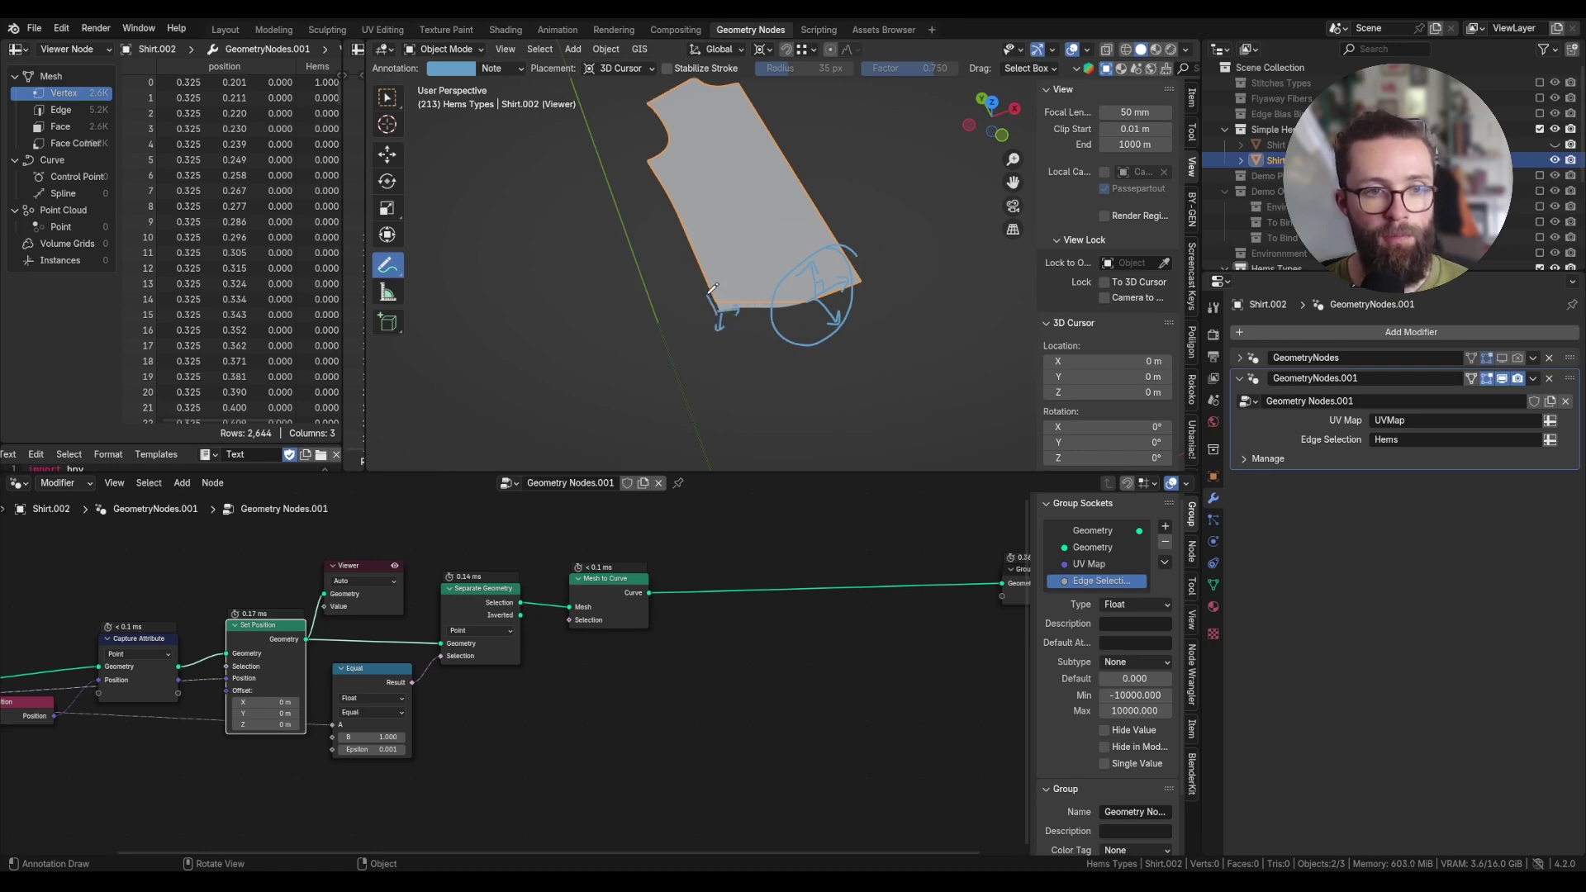
pyautogui.moveTo(707, 308); pyautogui.dragTo(717, 297)
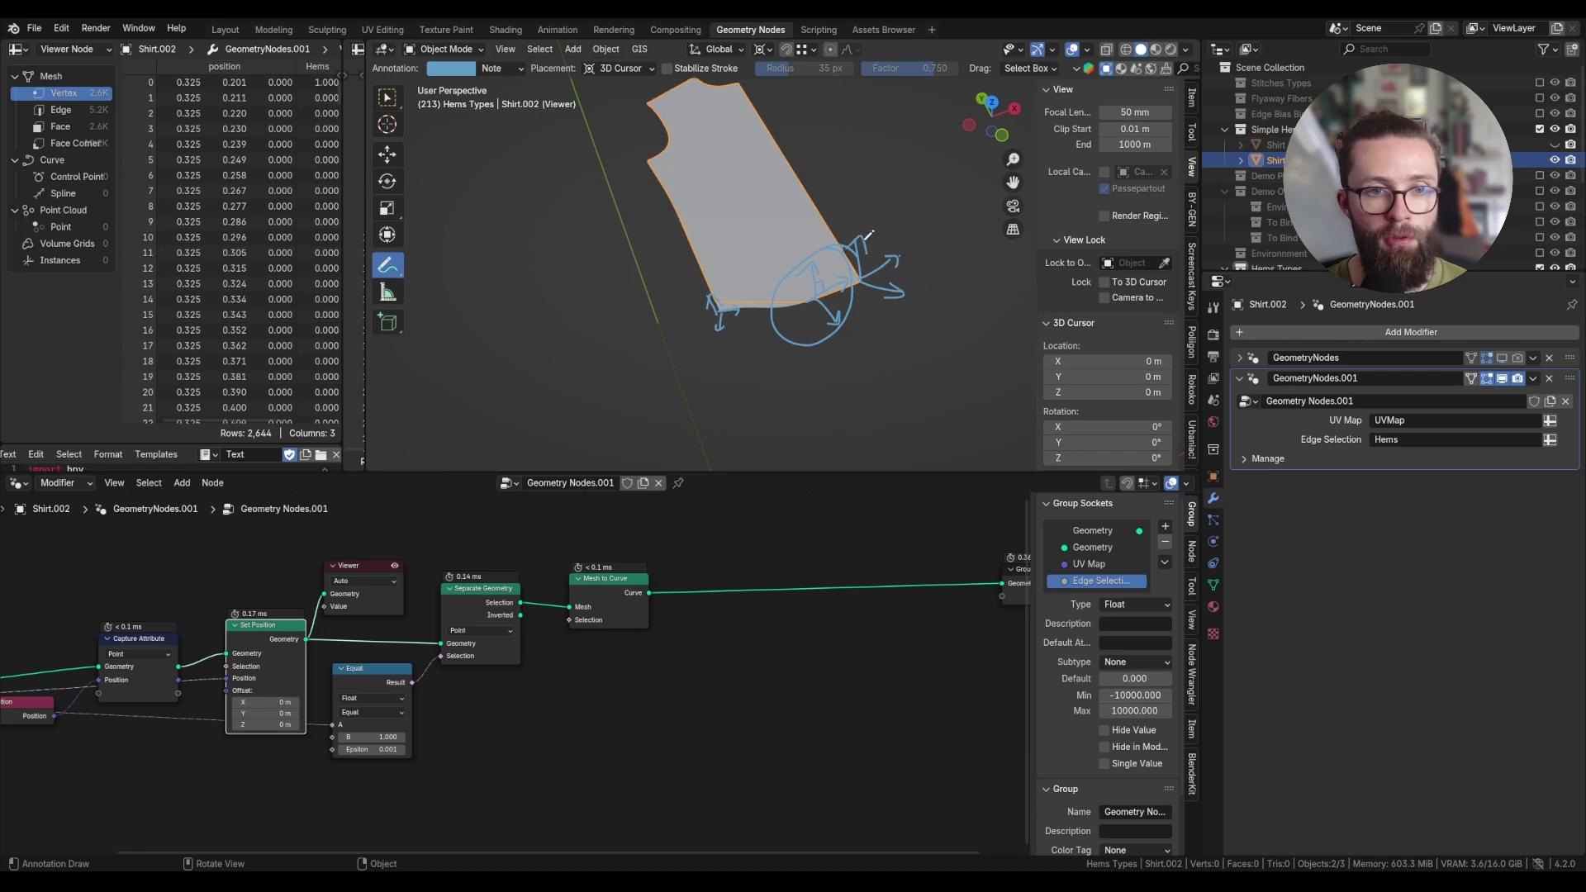
pyautogui.moveTo(867, 239); pyautogui.dragTo(901, 239)
pyautogui.hotkey('ctrl', 'z')
pyautogui.hotkey('ctrl', 'z')
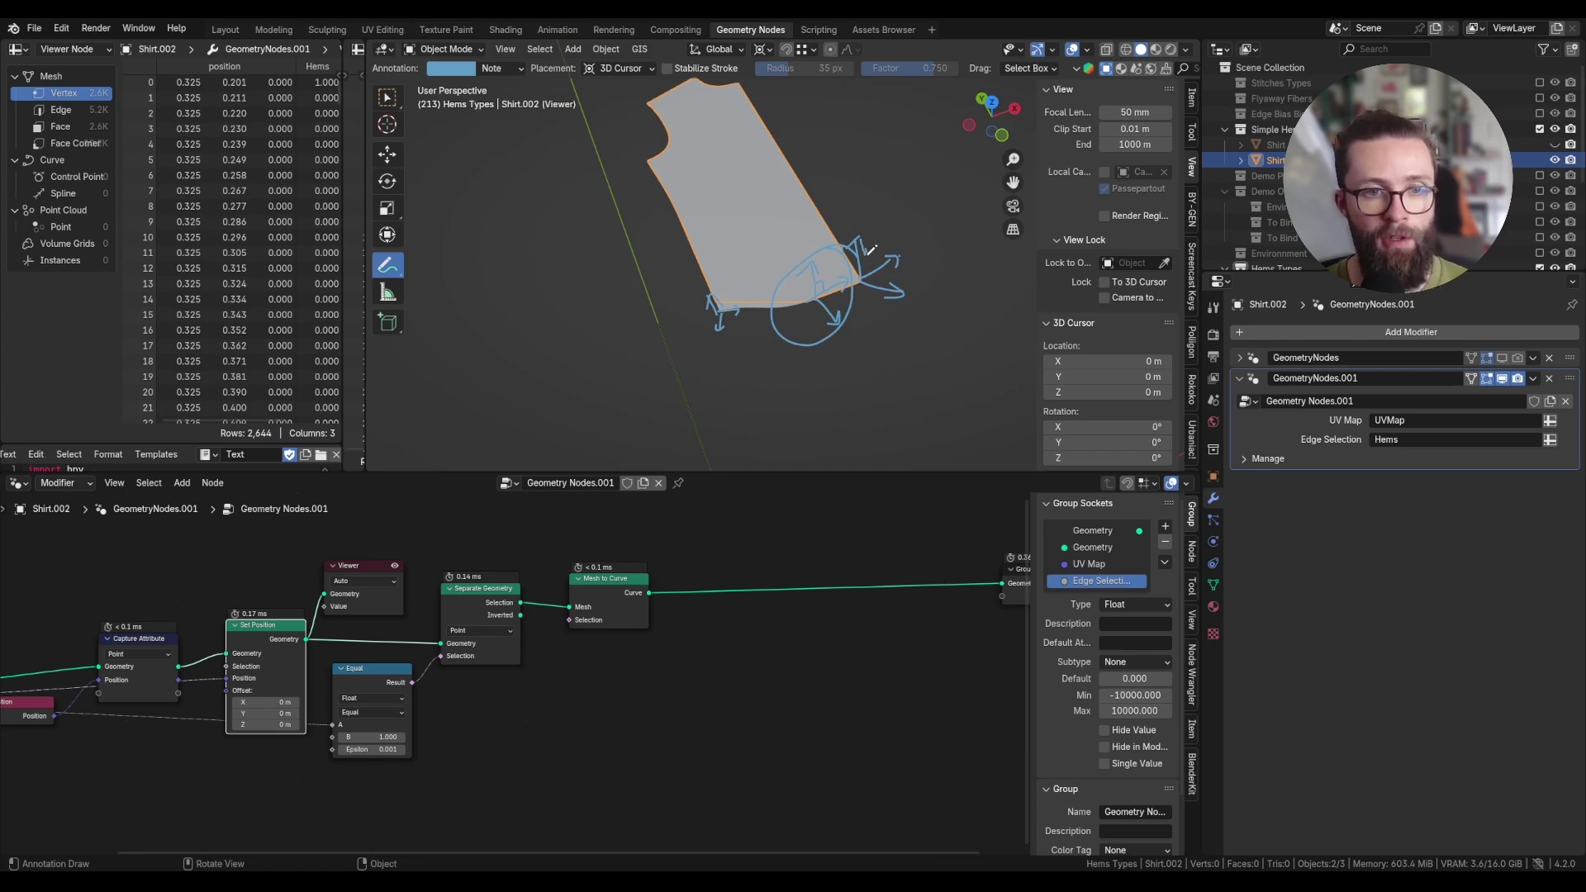
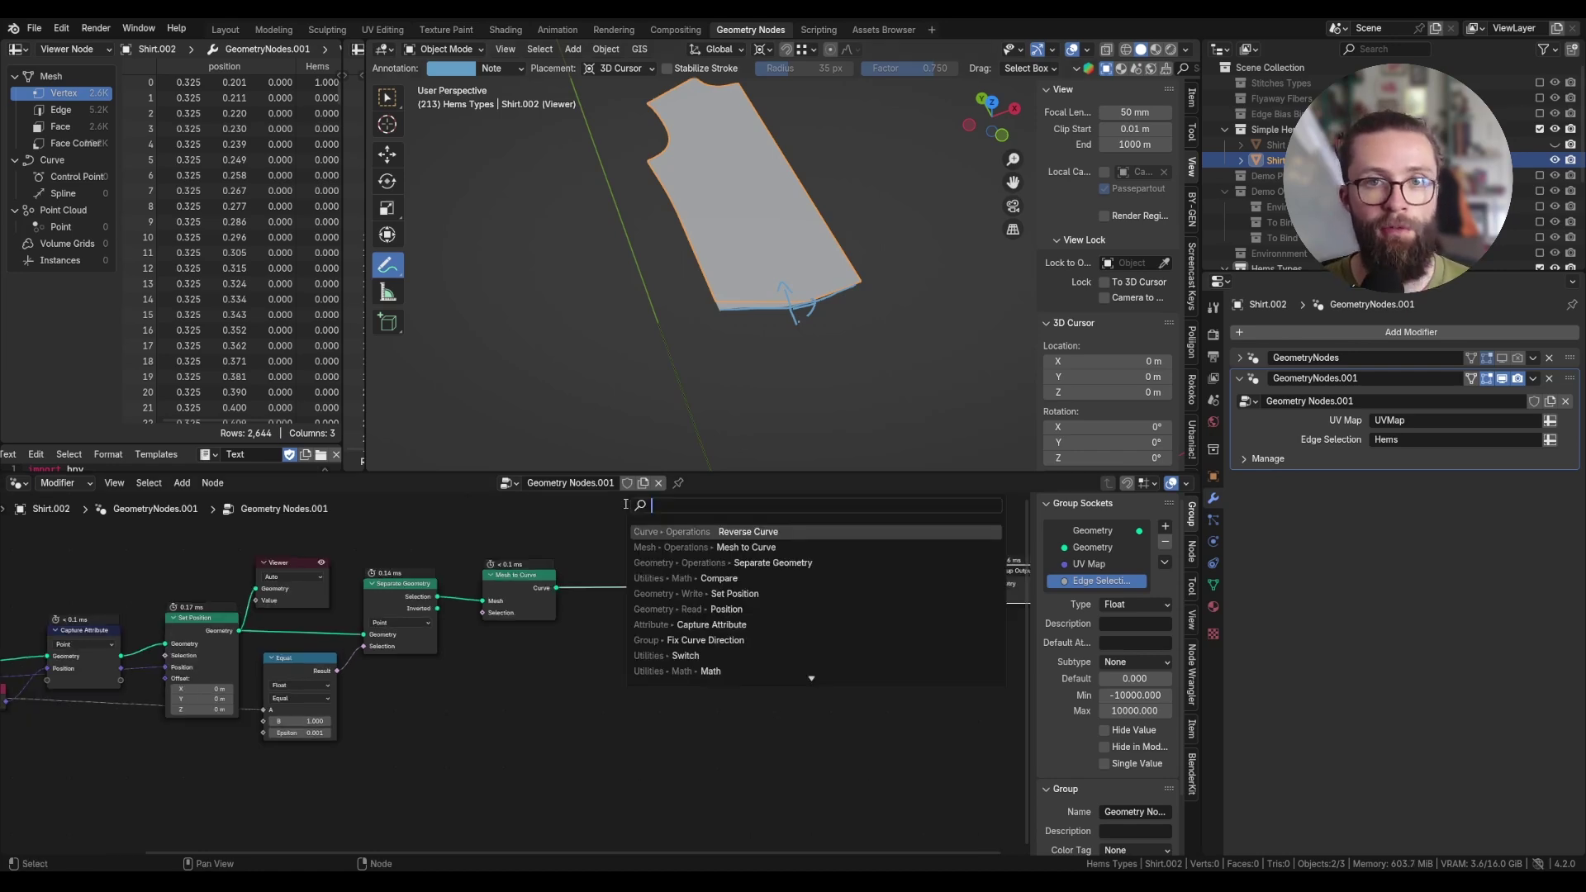
# Add a Sample Curve node with Factor 0.5 and connect the Mesh to Curve output to its Curves input.
pyautogui.write('sample')
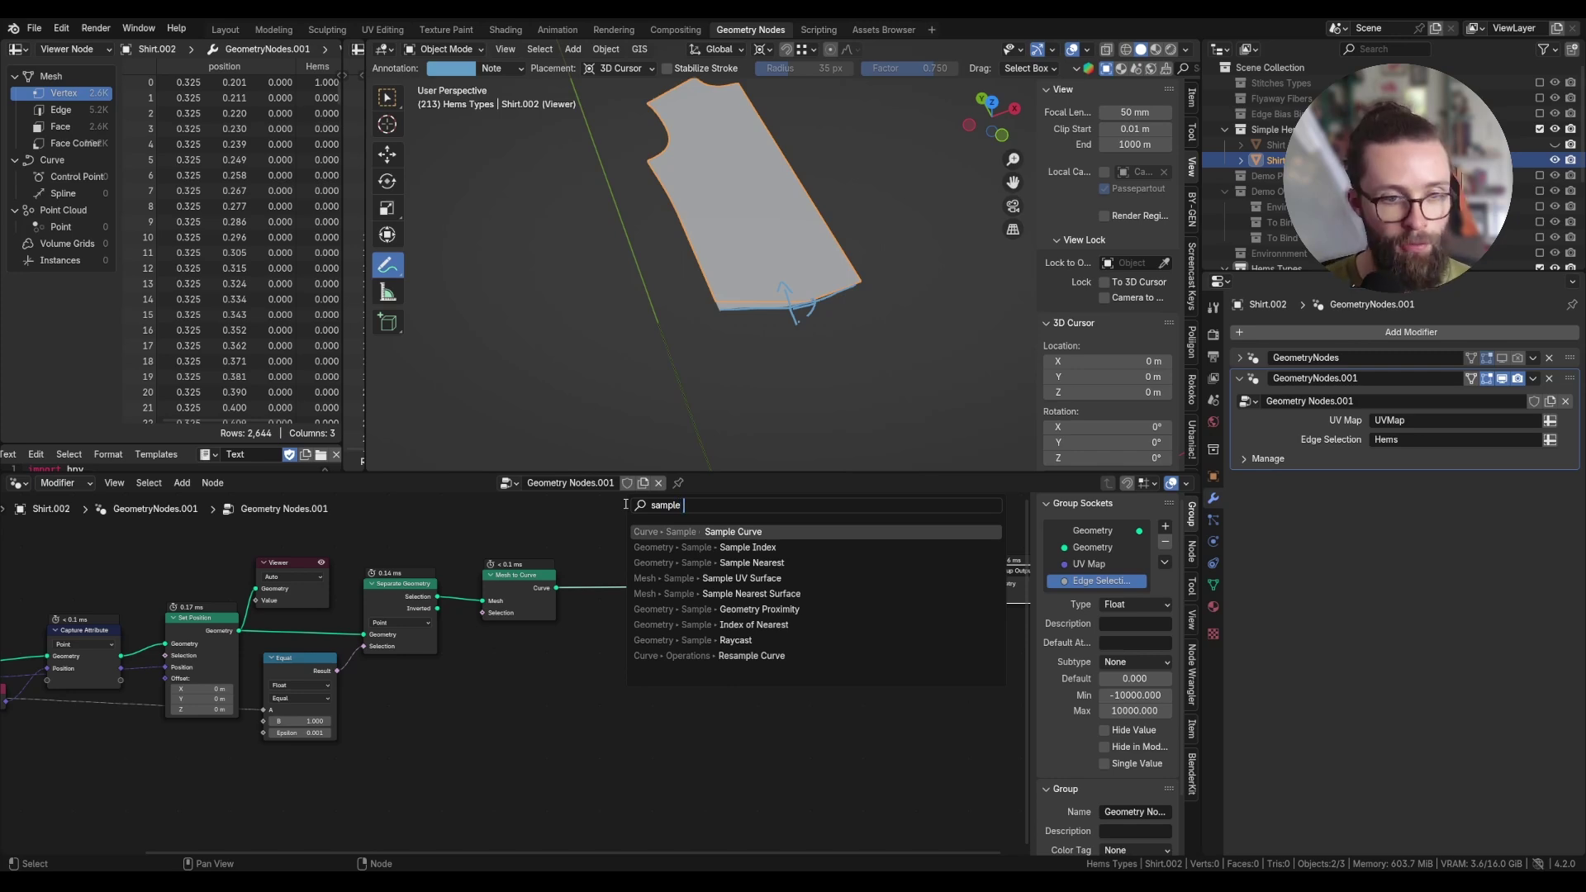
pyautogui.press('Return')
pyautogui.click(657, 671)
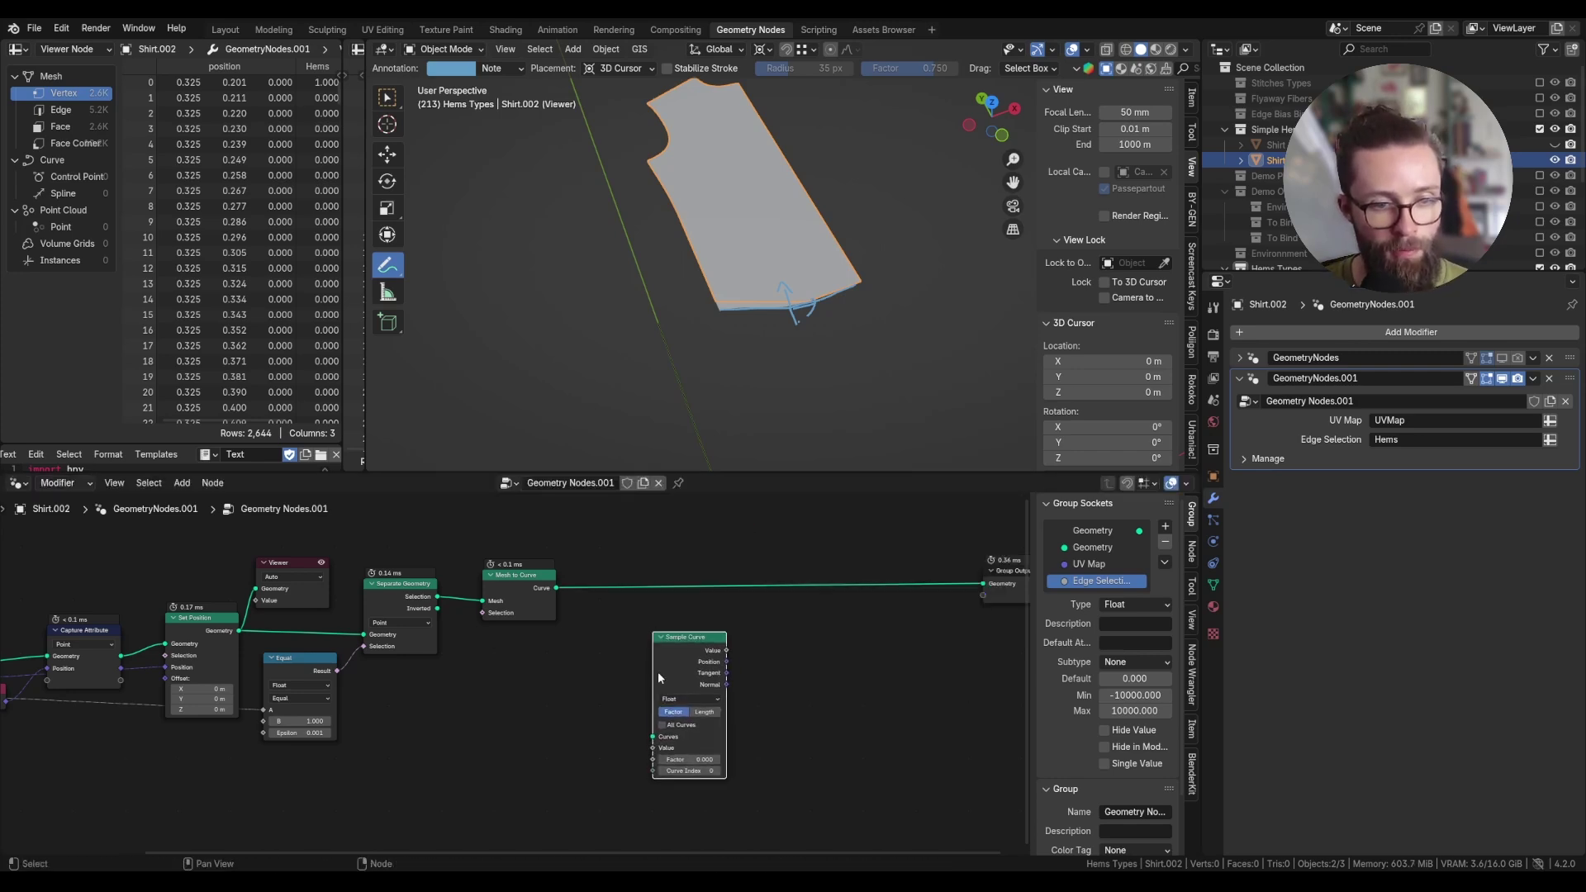
pyautogui.scroll(4, 681, 735)
pyautogui.doubleClick(708, 781)
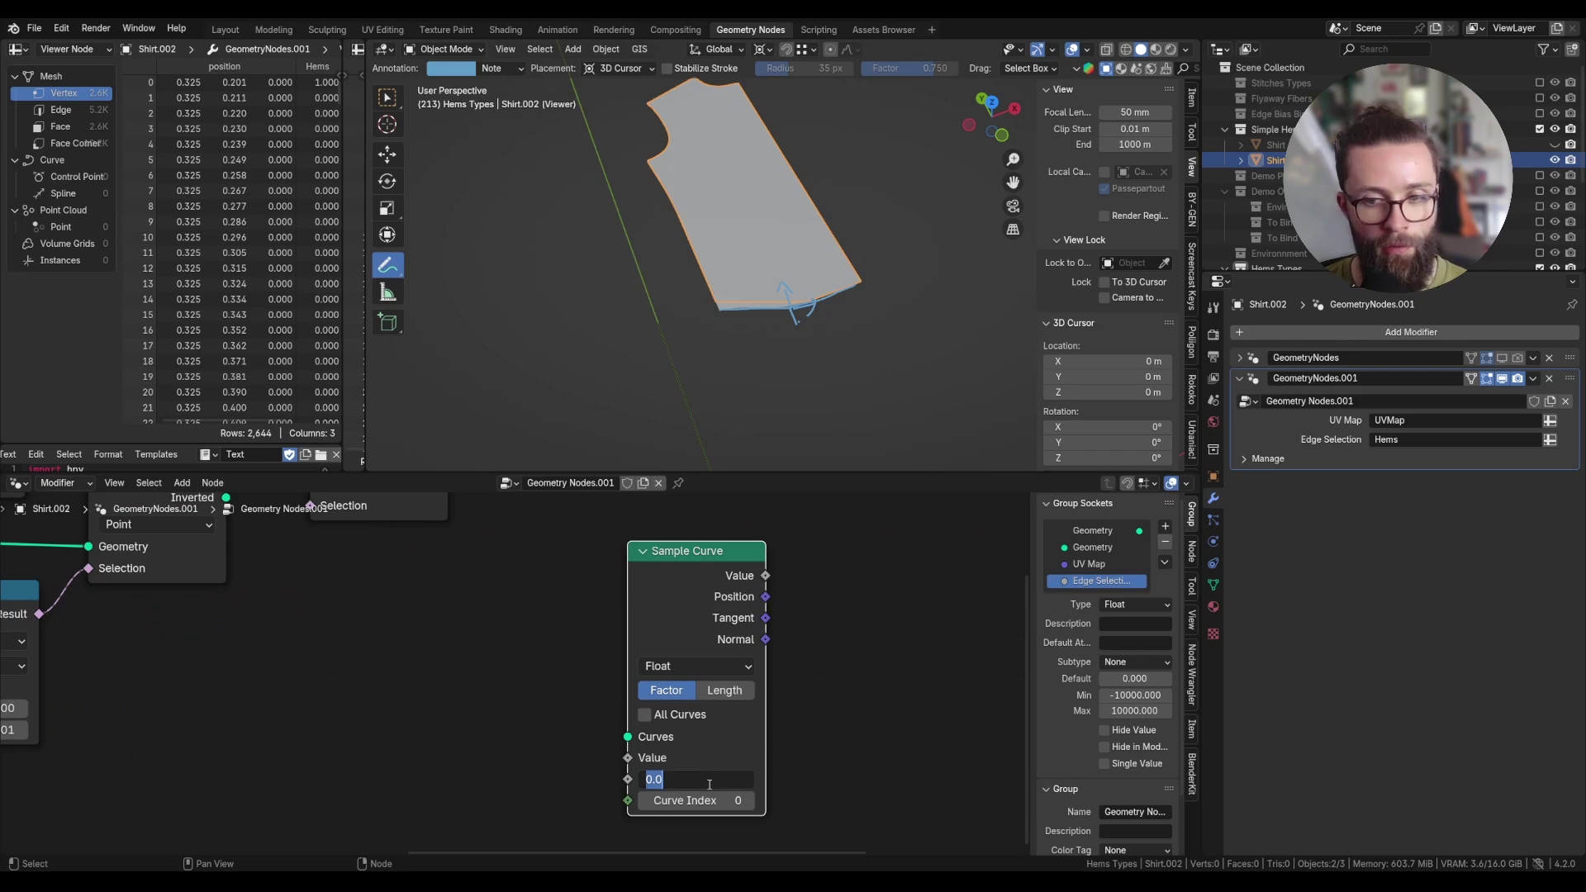
pyautogui.write('0.5')
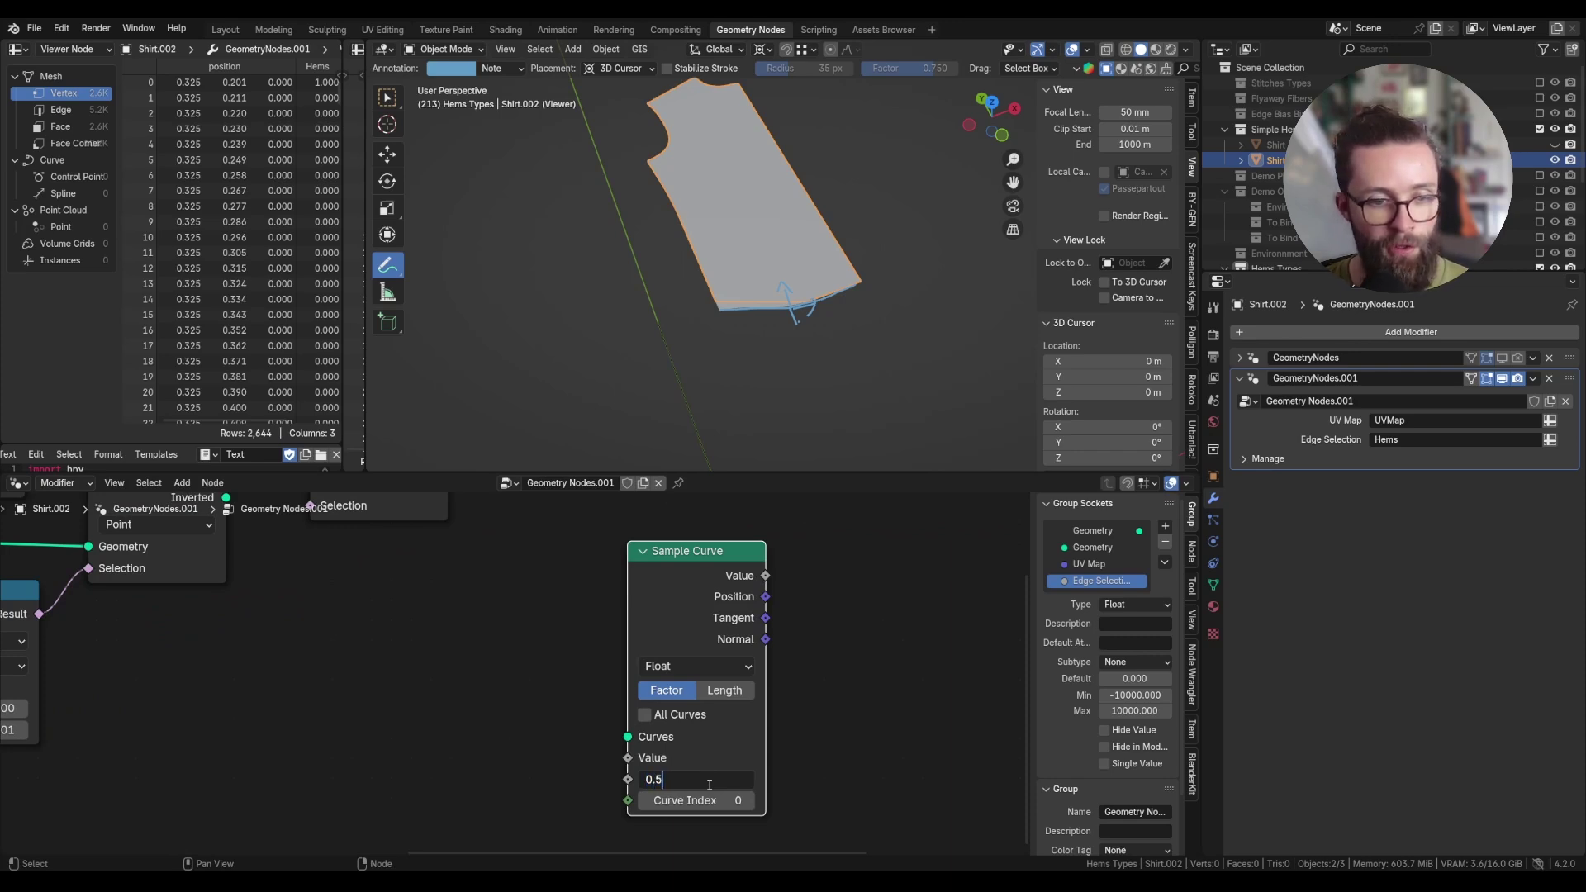
pyautogui.press('Return')
pyautogui.scroll(-2, 751, 735)
pyautogui.moveTo(500, 525); pyautogui.dragTo(734, 690)
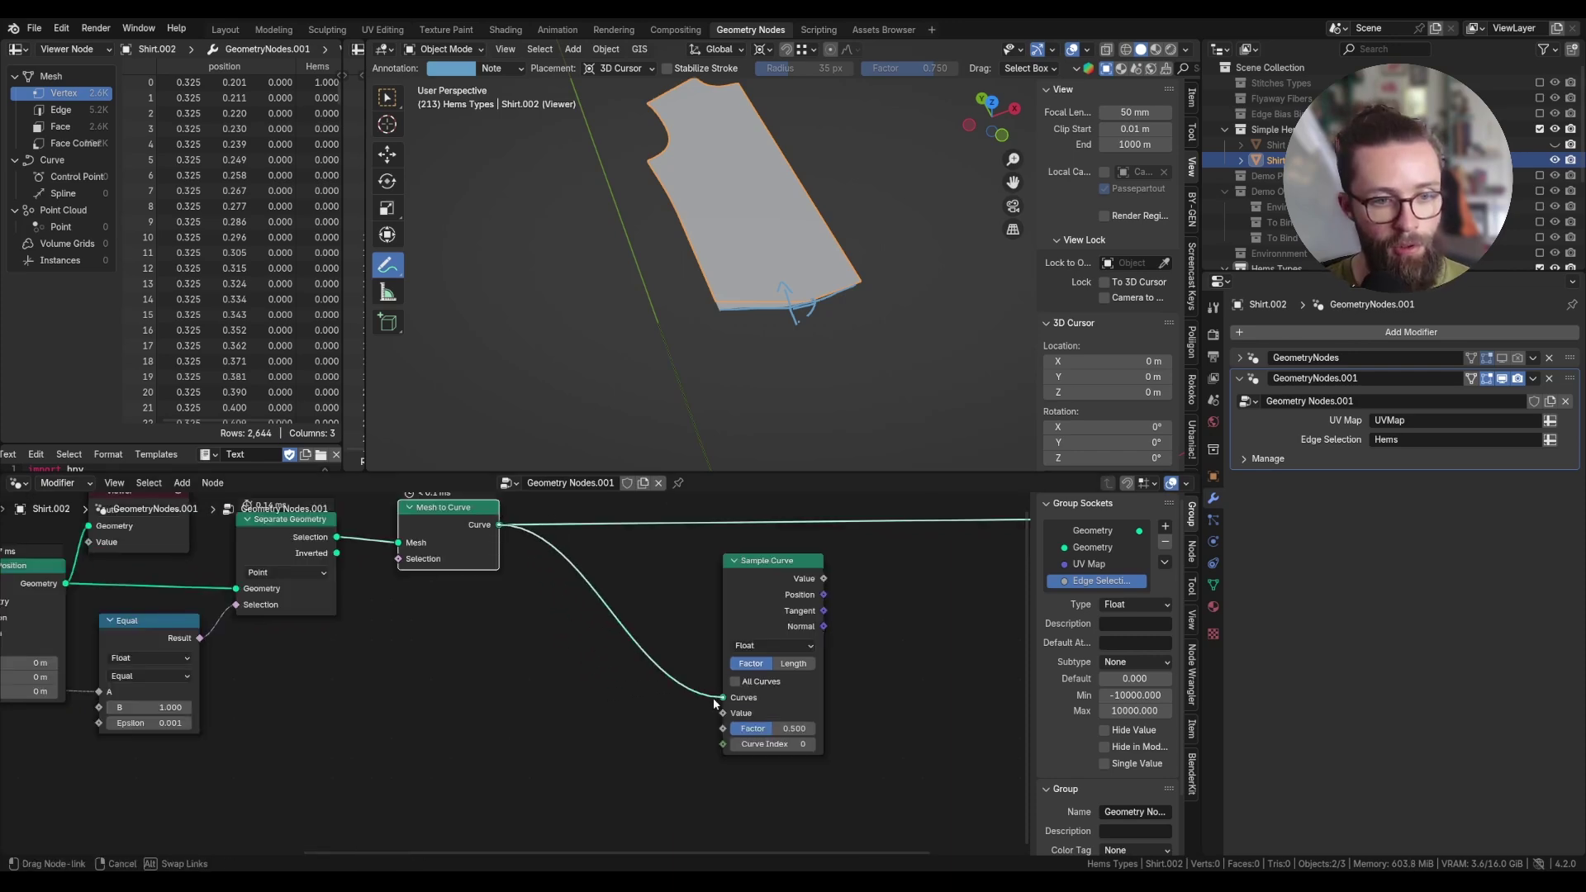
# Add an Index node connected to the Curve Index input of the Sample Curve node.
pyautogui.scroll(2, 785, 692)
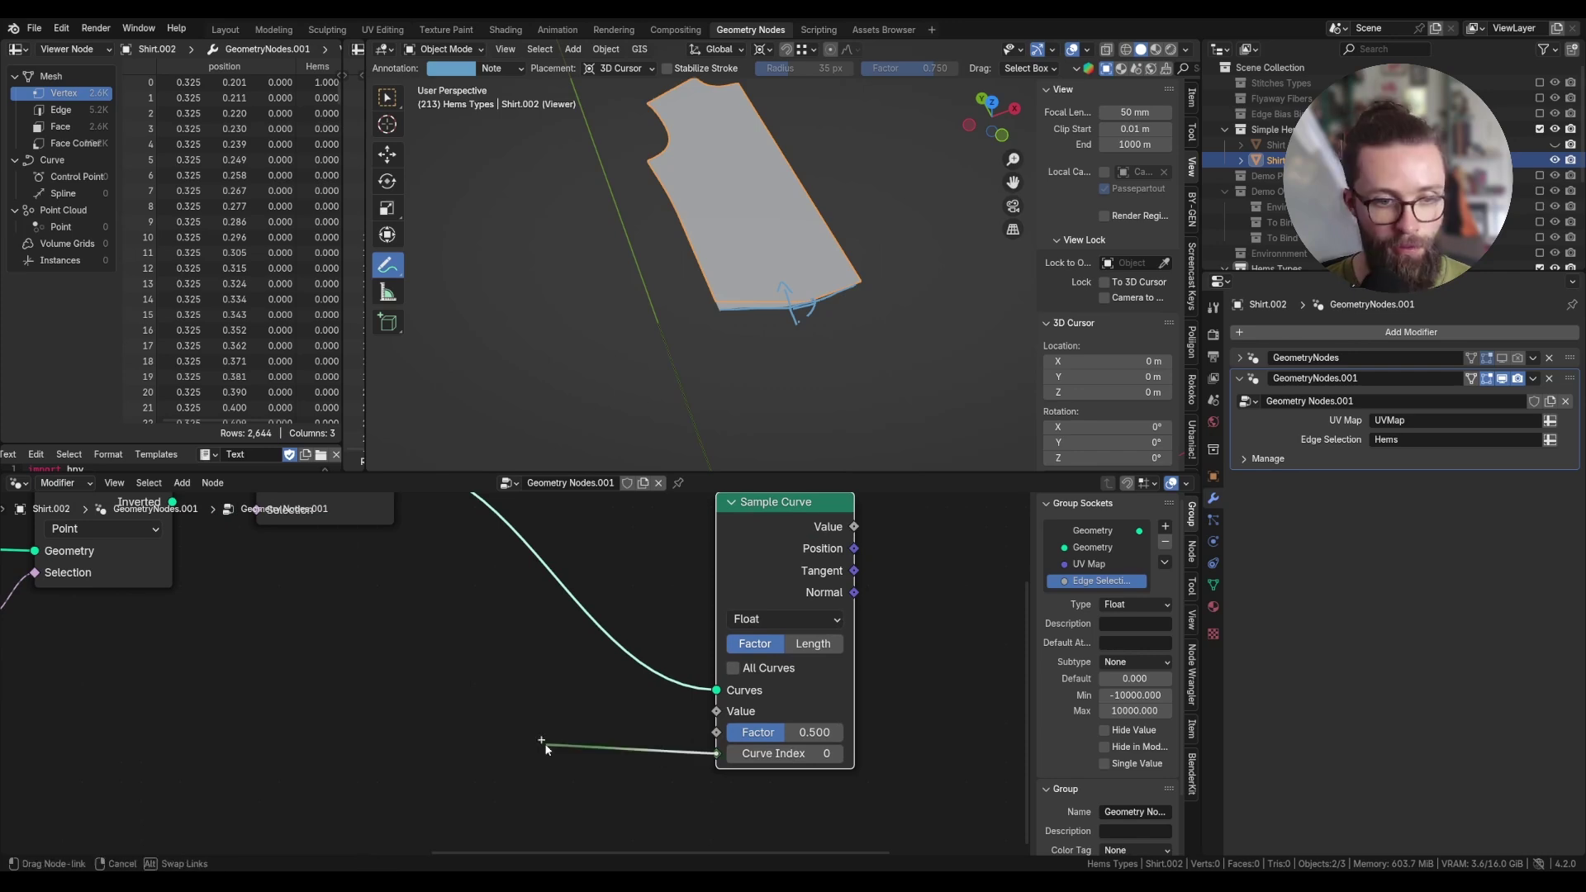
pyautogui.hotkey('shift', 'a')
pyautogui.write('inde')
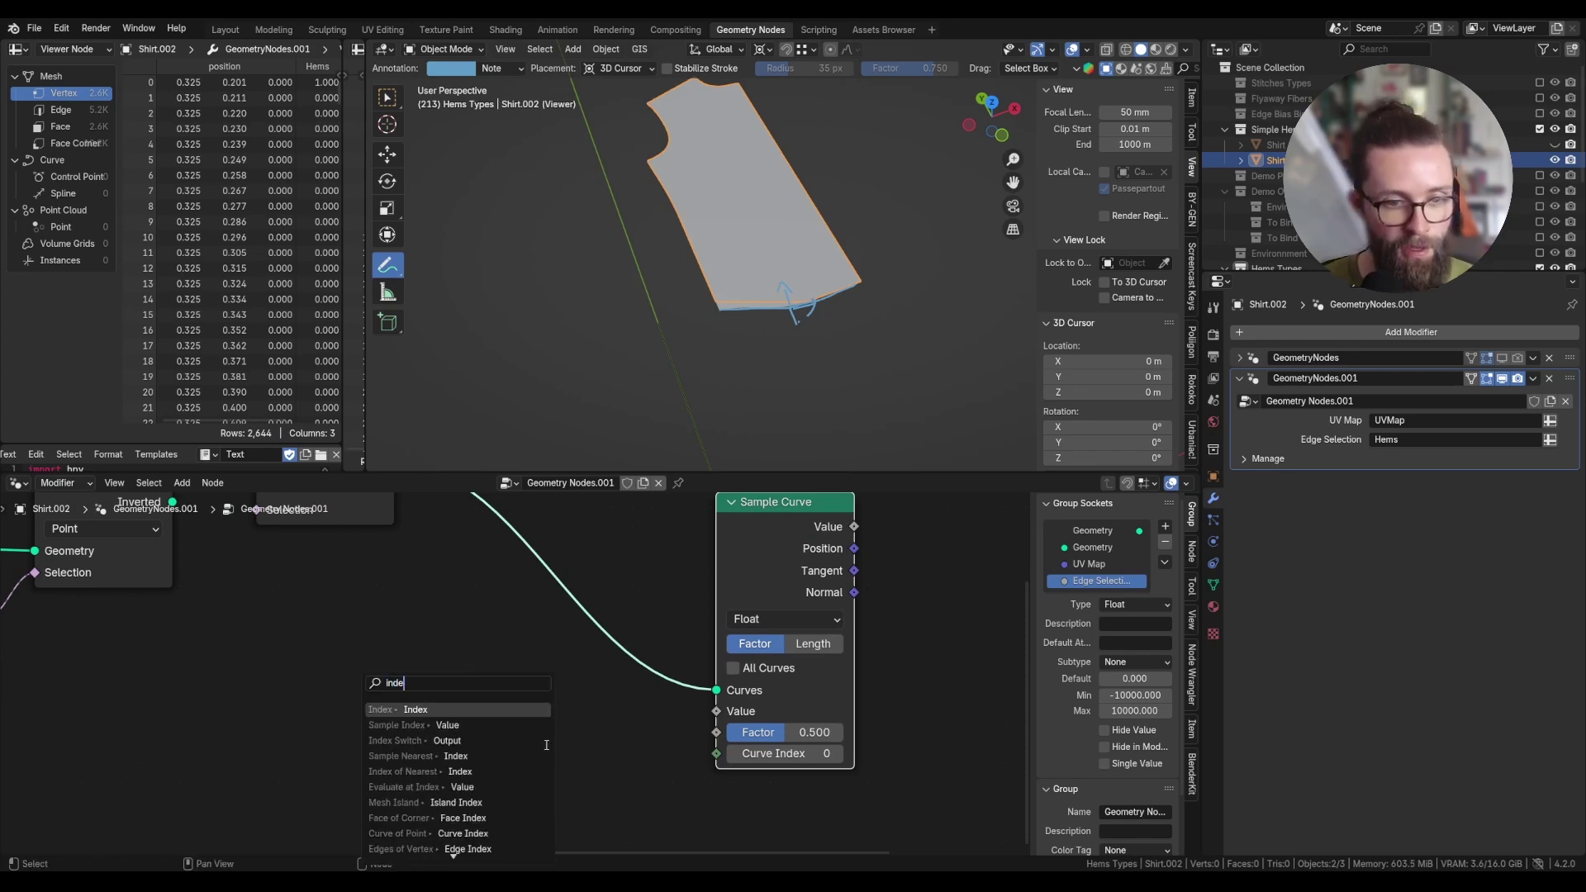
pyautogui.click(453, 707)
pyautogui.click(399, 696)
# Insert a Capture Attribute node set to Spline before Sample Curve and route the Index through it.
pyautogui.hotkey('shift', 'a')
pyautogui.write('capt')
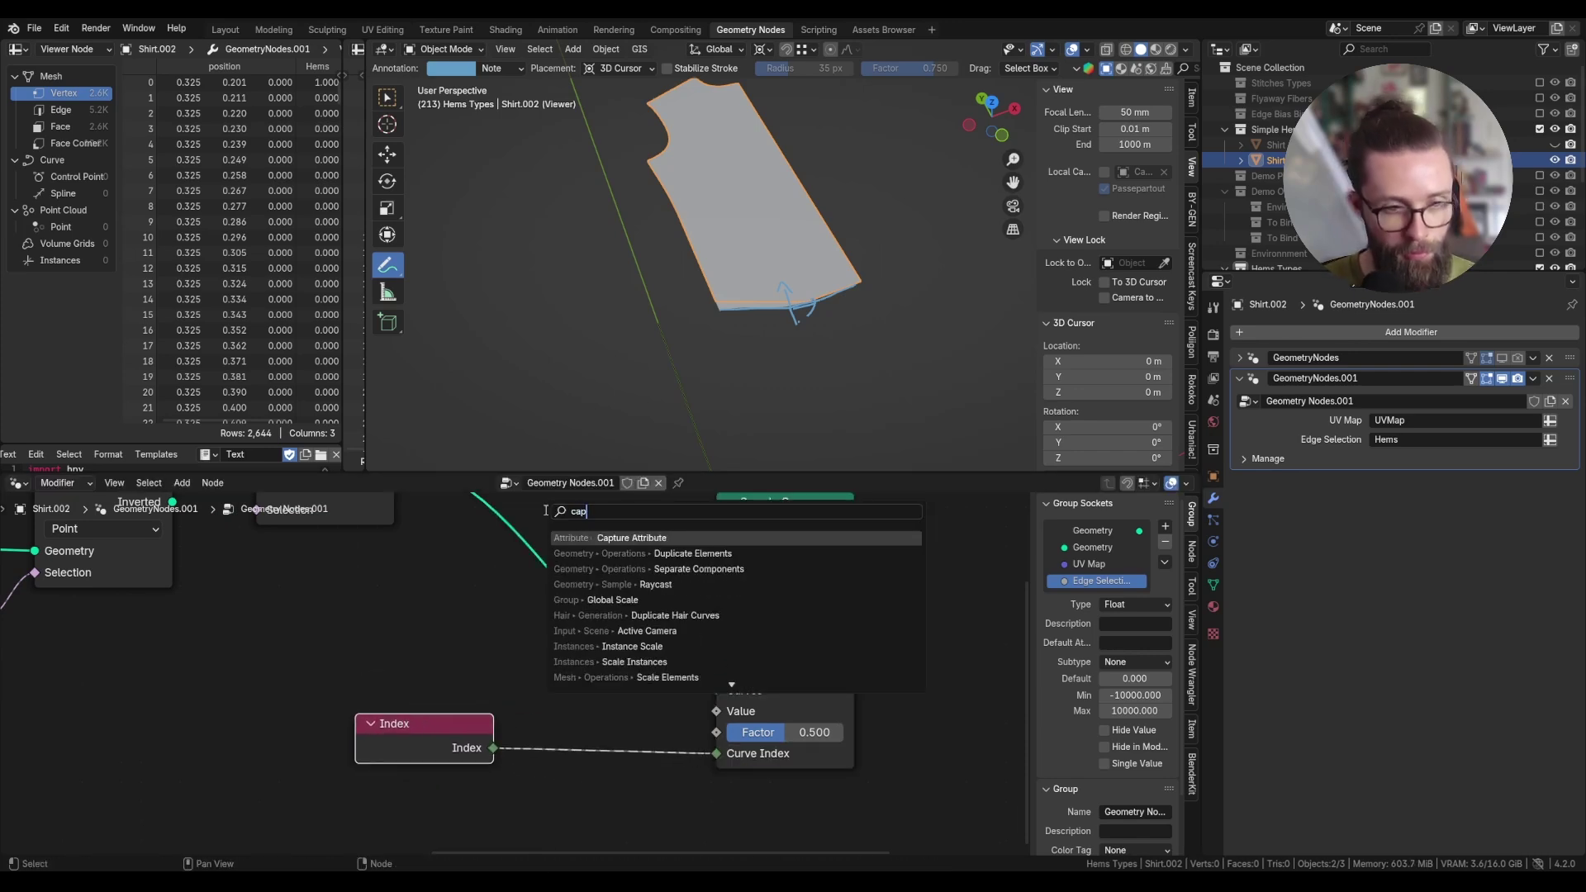
pyautogui.click(578, 537)
pyautogui.click(526, 541)
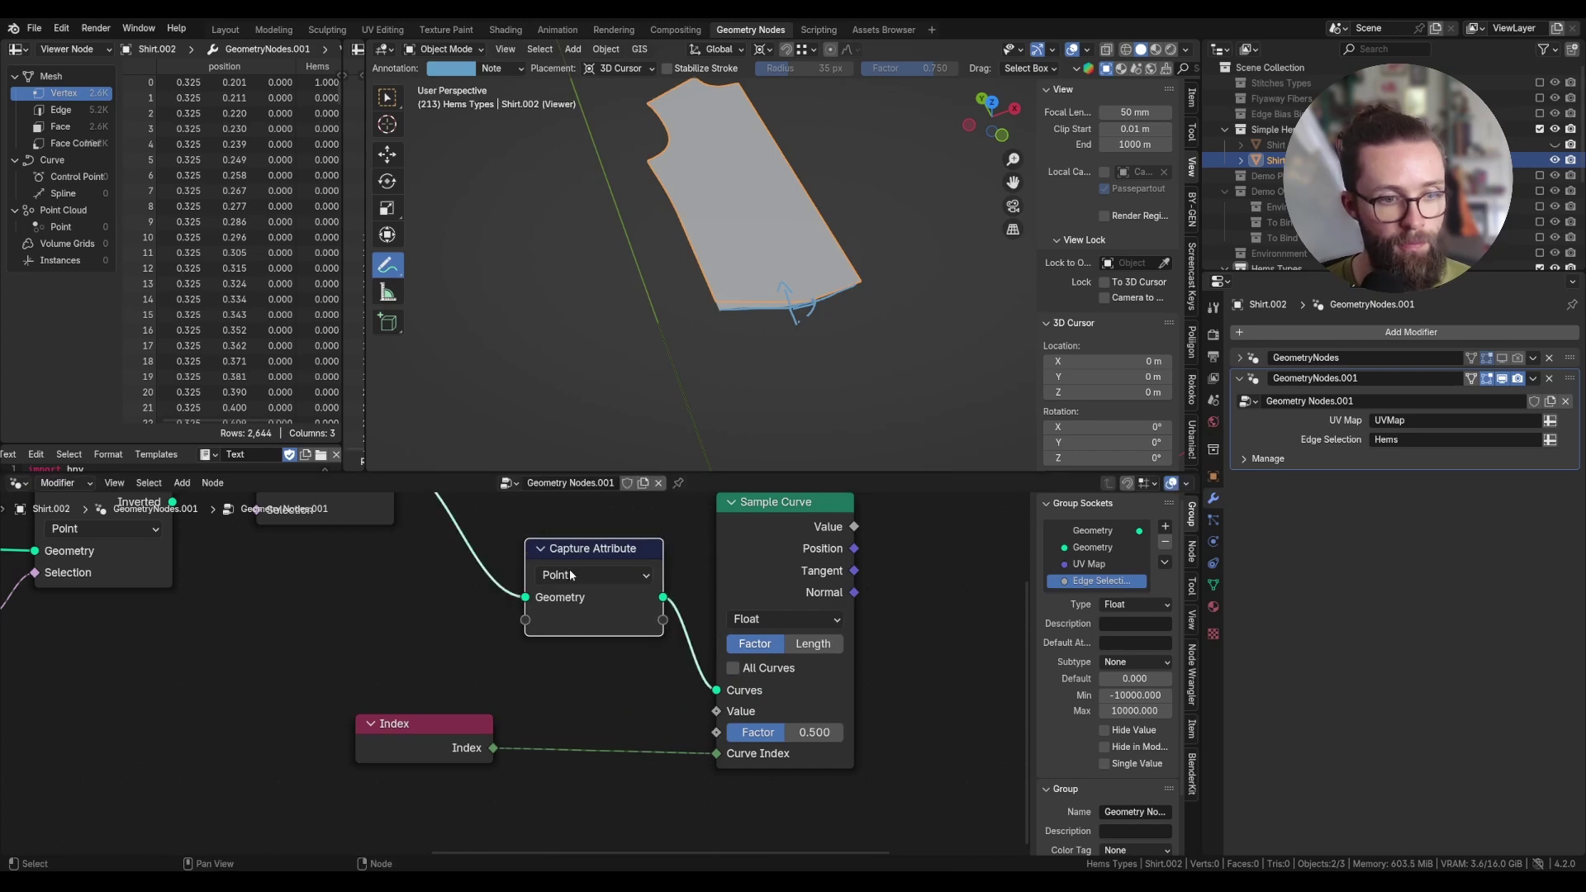
pyautogui.click(570, 575)
pyautogui.click(583, 710)
pyautogui.moveTo(488, 730); pyautogui.dragTo(467, 703)
# Add a Cross Product vector node fed by the Tangent output of the Sample Curve node.
pyautogui.scroll(-2, 642, 604)
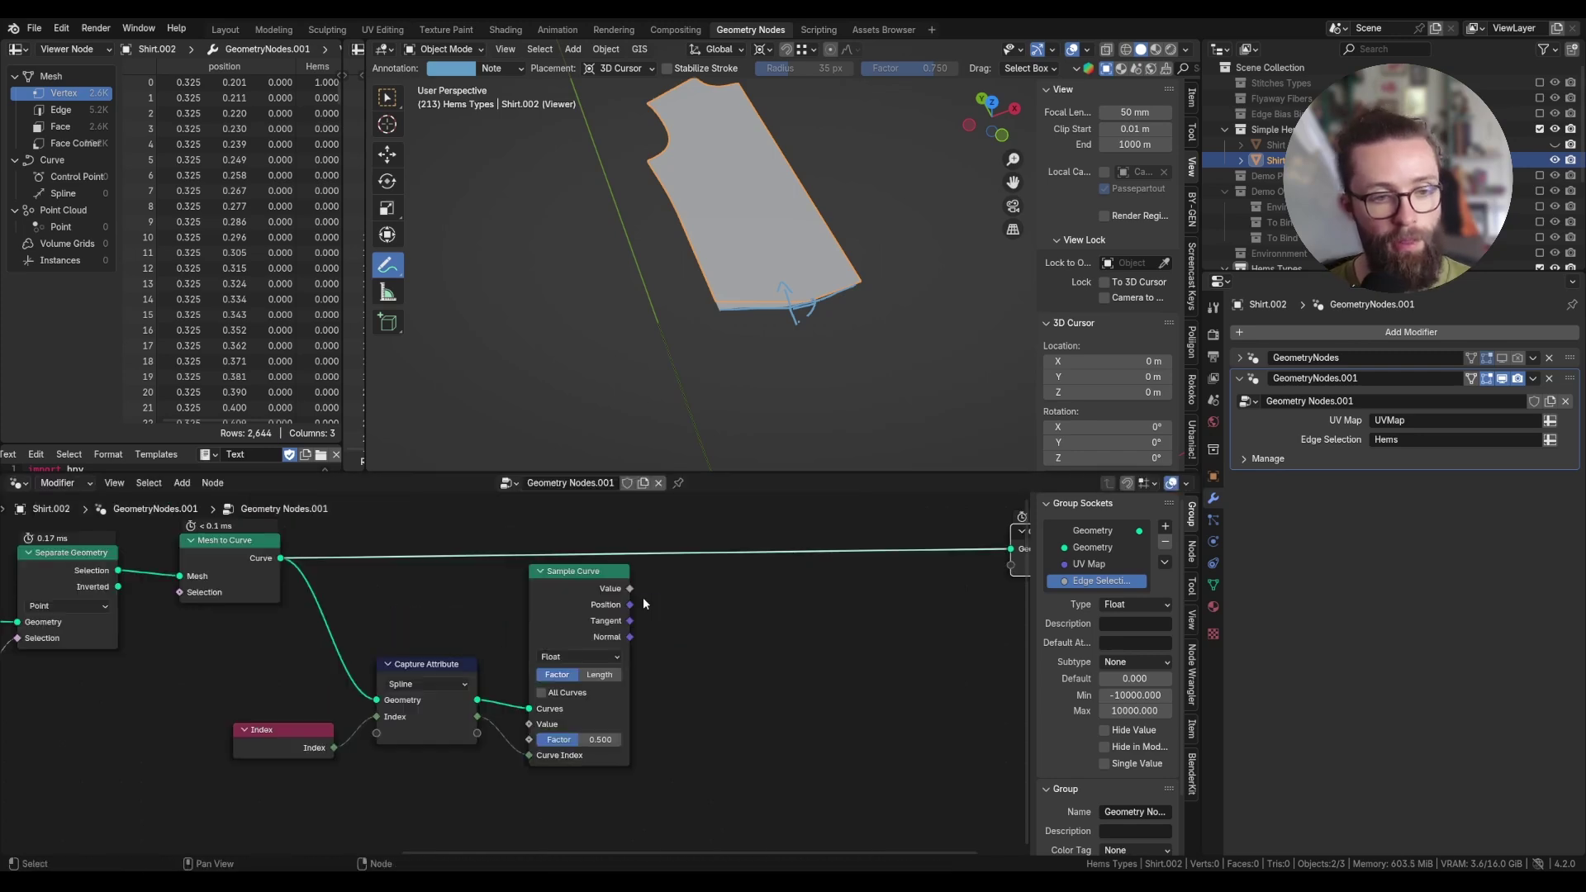
pyautogui.moveTo(630, 621); pyautogui.dragTo(700, 638)
pyautogui.write('croos')
pyautogui.press('Return')
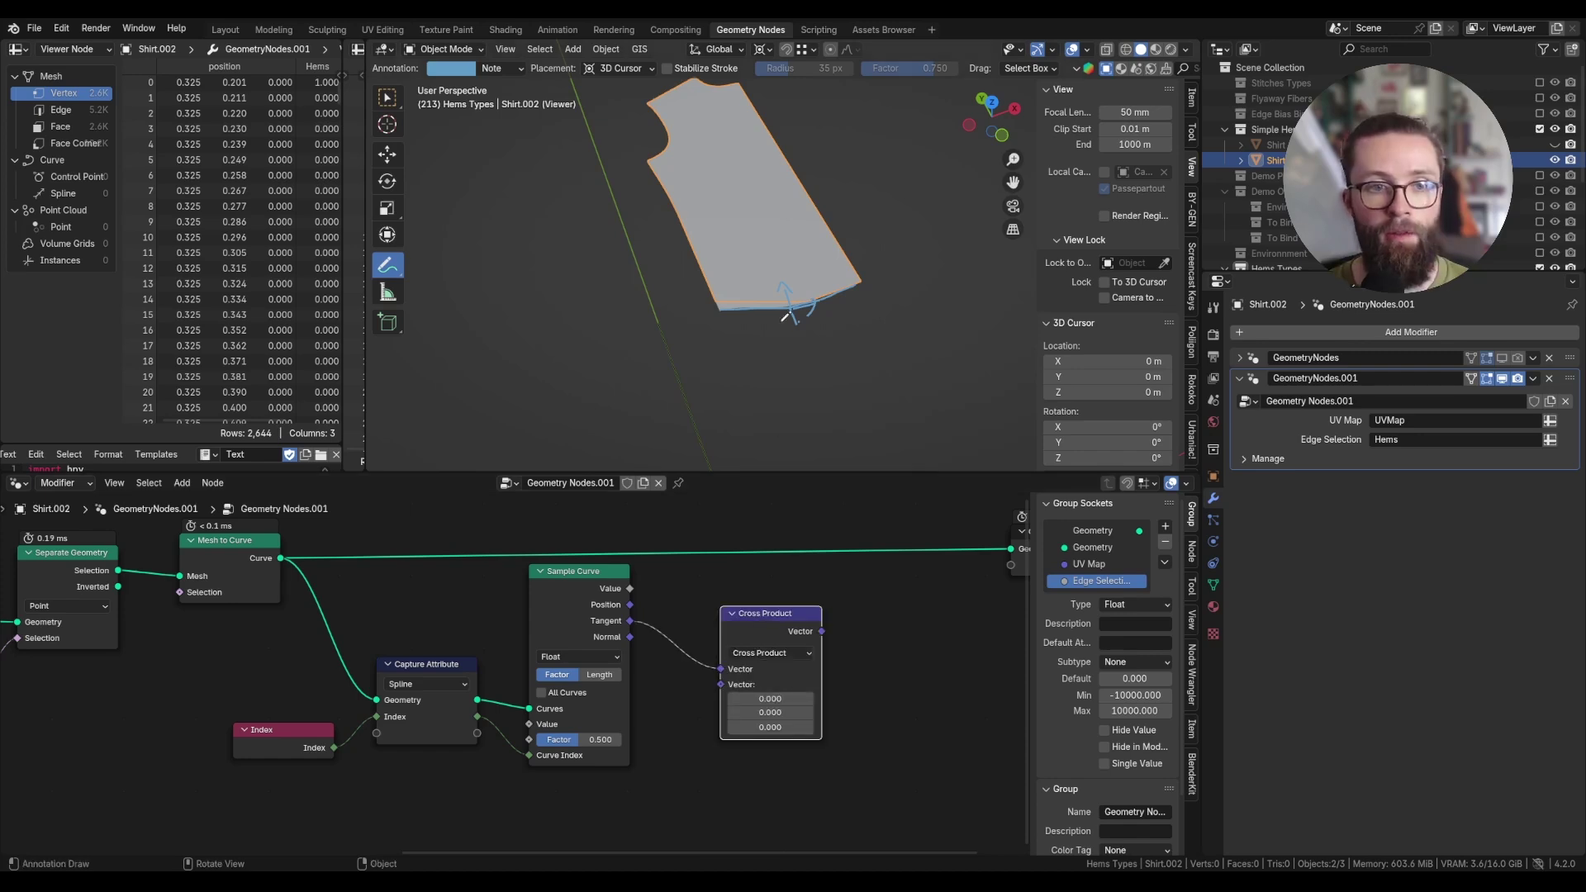
# Set the Z component of the Cross Product node's second vector to 1.
pyautogui.click(768, 727)
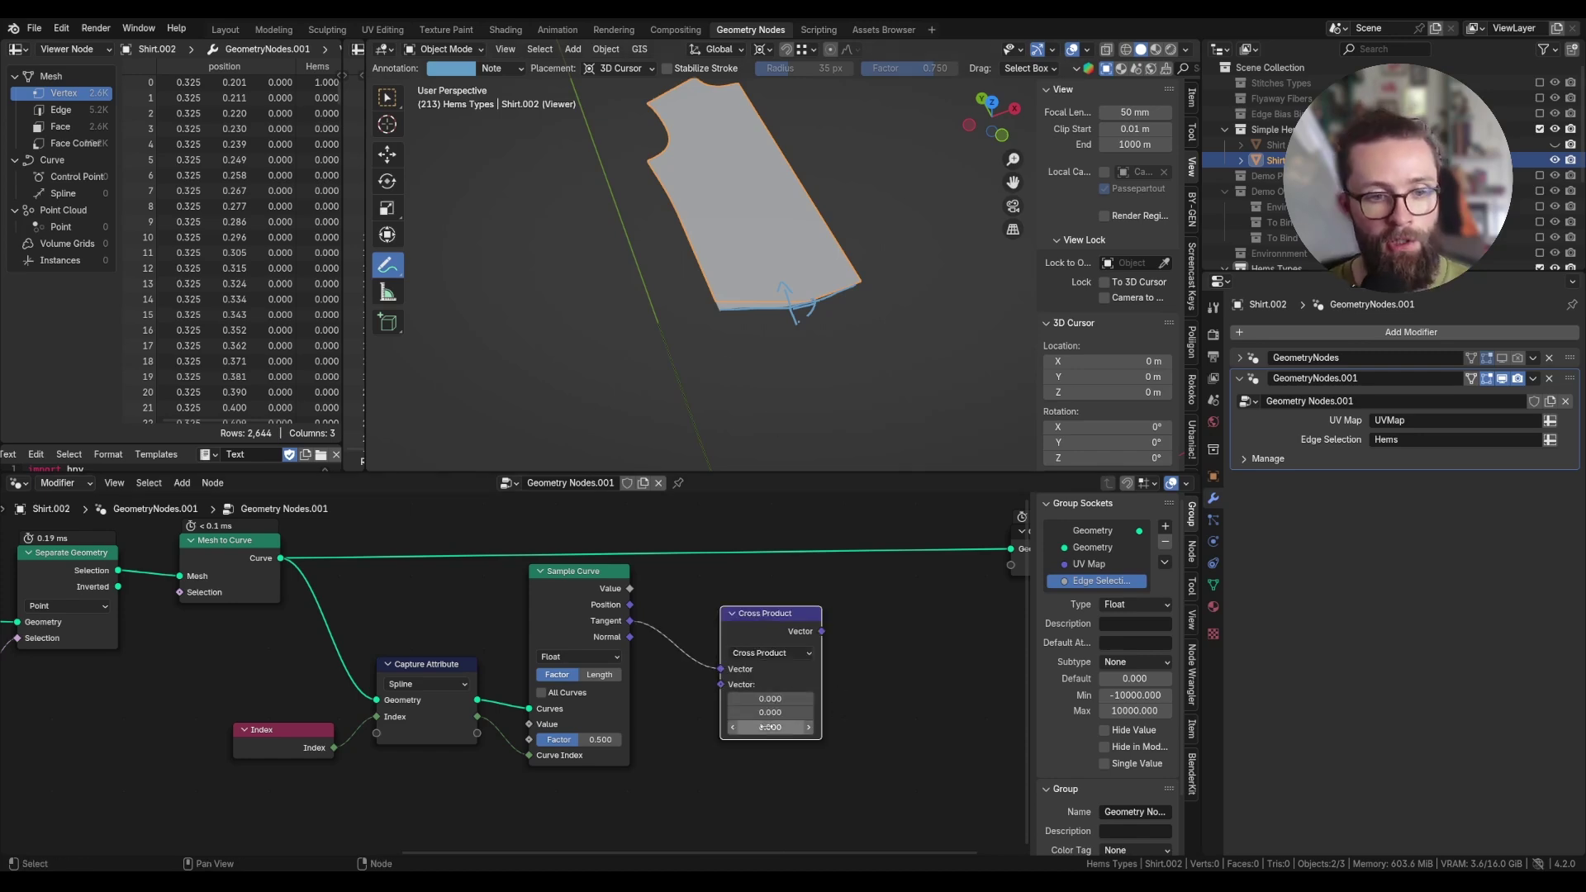
pyautogui.write('1')
pyautogui.press('Return')
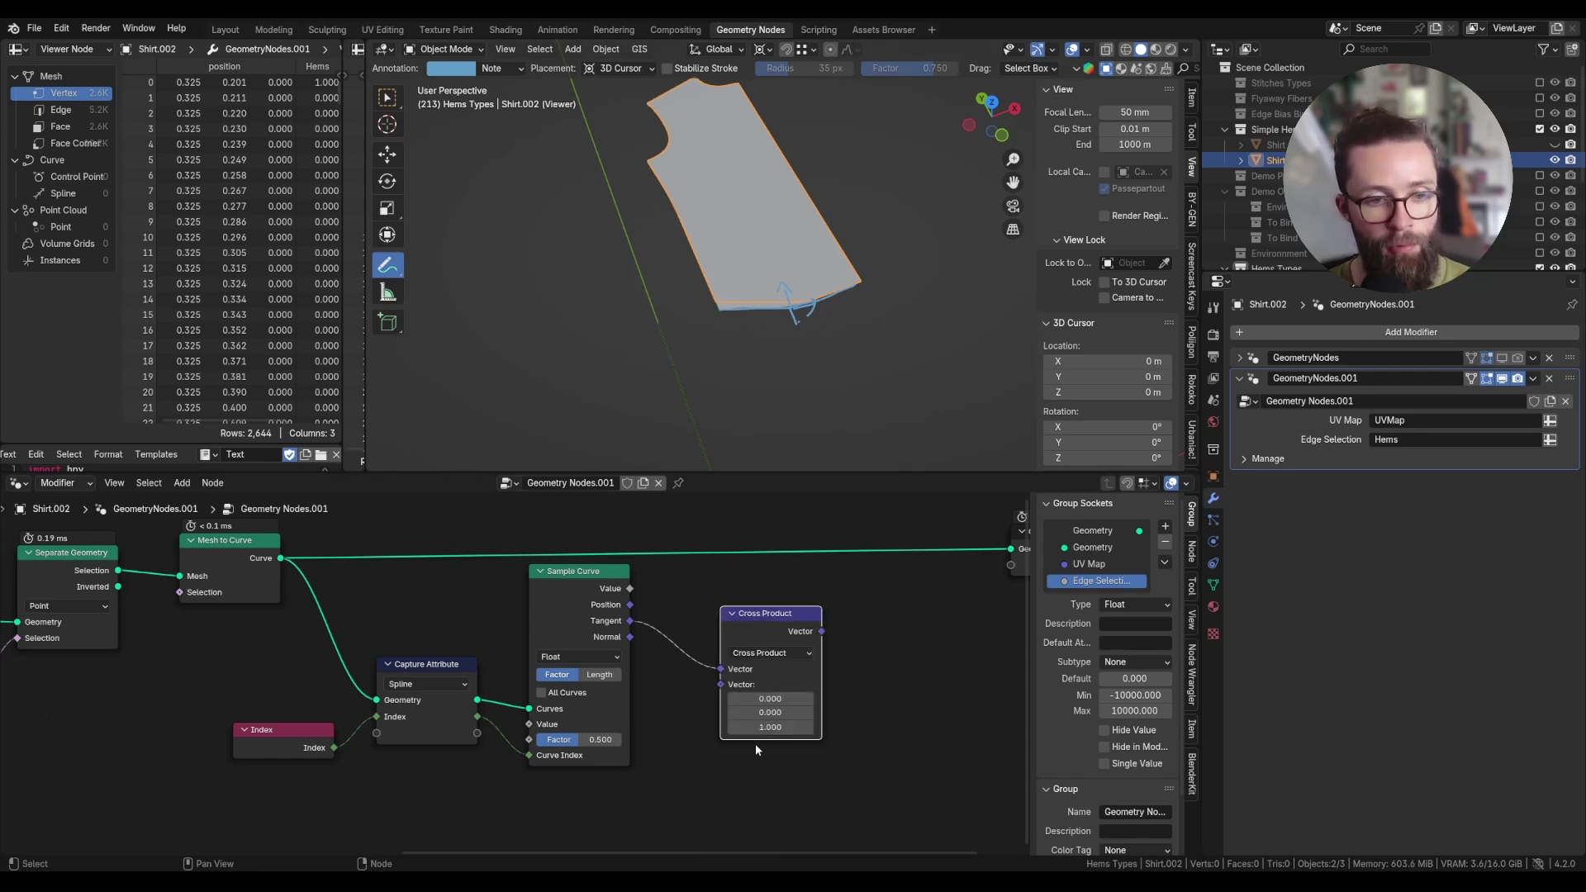
# Add a Scale vector node fed by the Cross Product output and set its scale to 0.001.
pyautogui.scroll(2, 848, 700)
pyautogui.moveTo(859, 687); pyautogui.dragTo(755, 702, button='middle')
pyautogui.scroll(-1, 754, 702)
pyautogui.moveTo(716, 635); pyautogui.dragTo(773, 649)
pyautogui.write('scale')
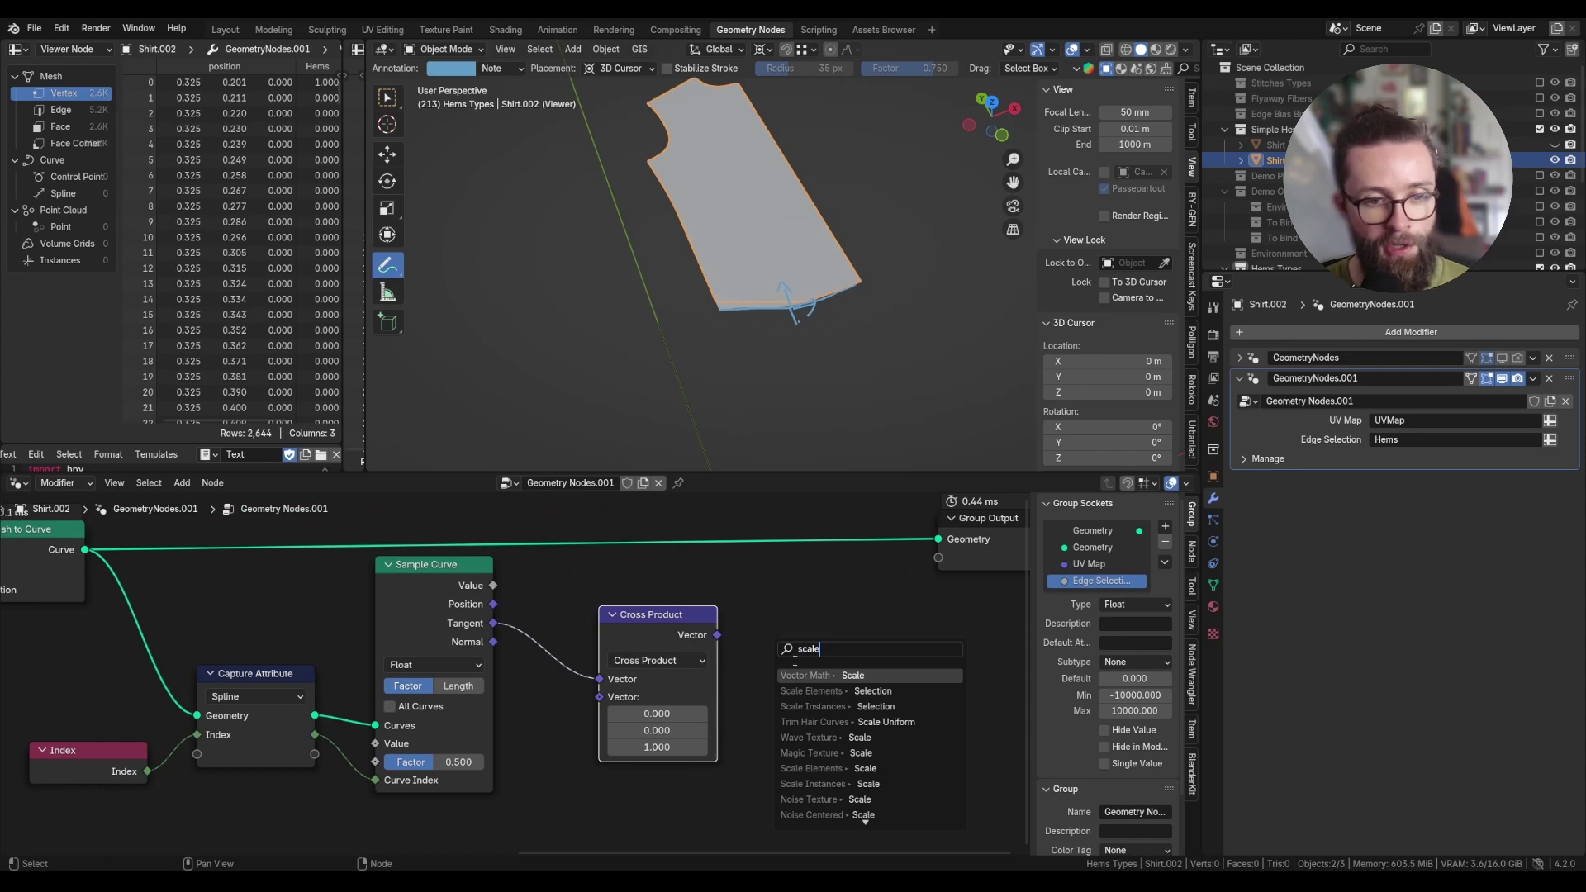
pyautogui.press('Return')
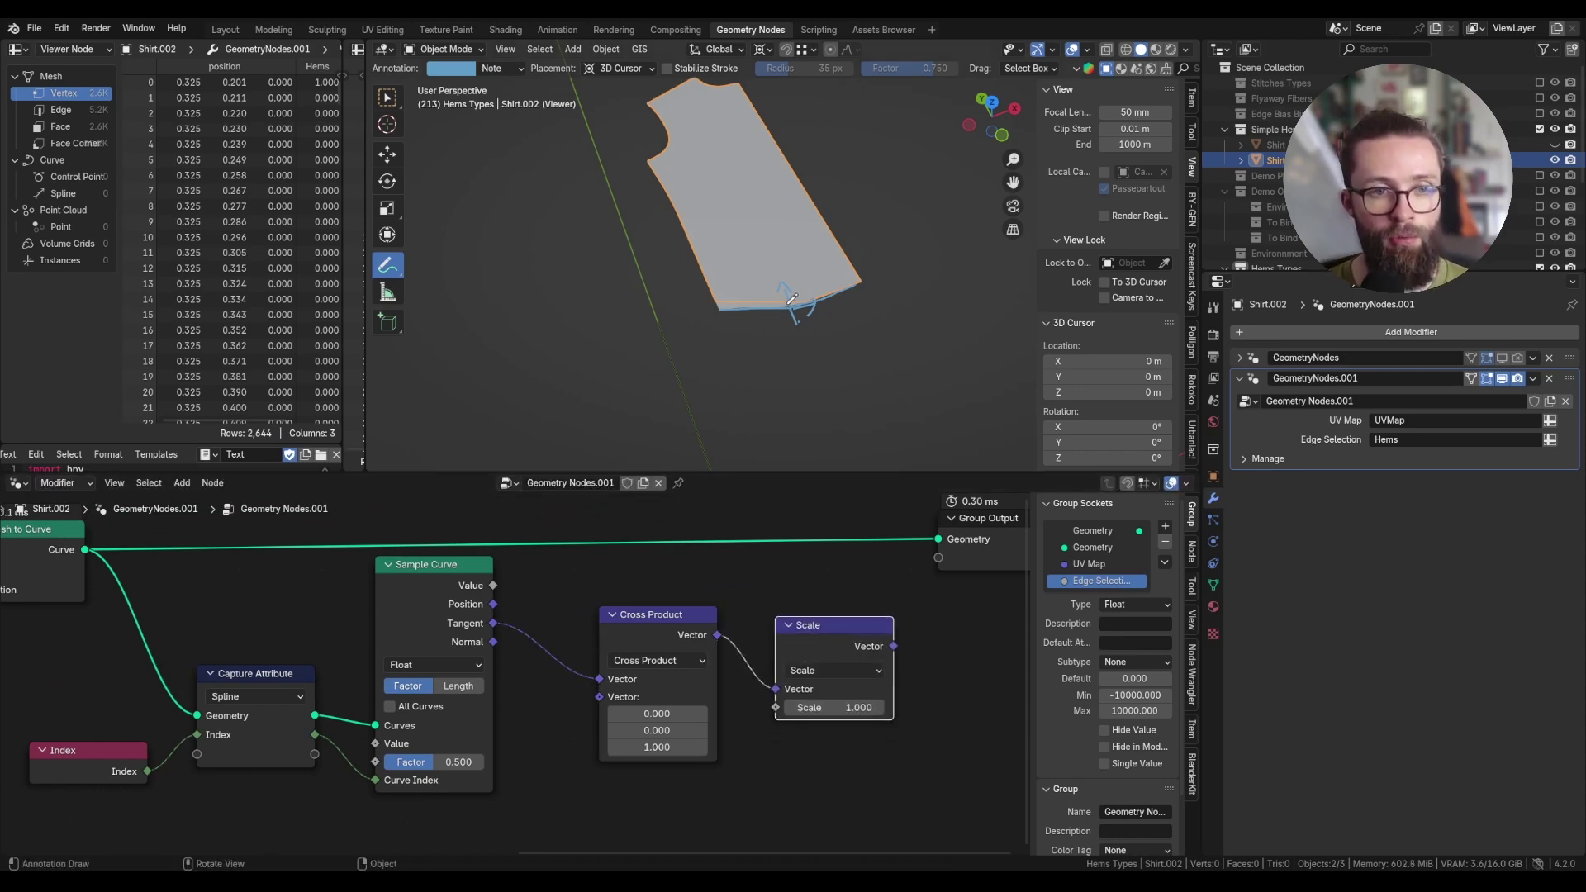
pyautogui.moveTo(791, 294)
pyautogui.mouseDown()
pyautogui.moveTo(797, 337)
pyautogui.moveTo(811, 329)
pyautogui.mouseUp()
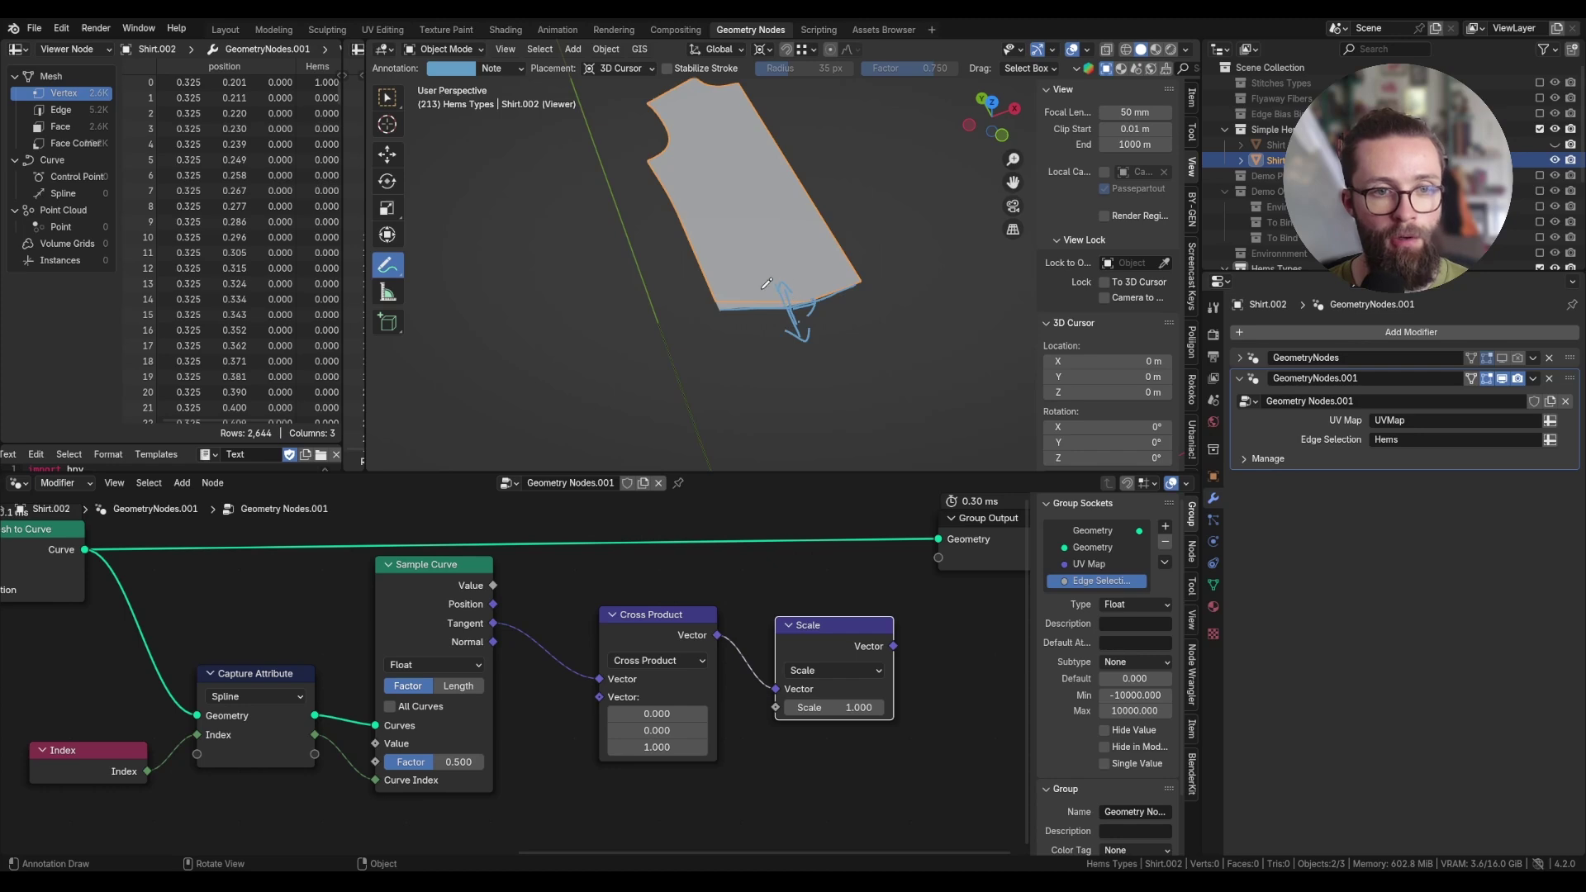
pyautogui.scroll(-1, 829, 706)
pyautogui.click(829, 706)
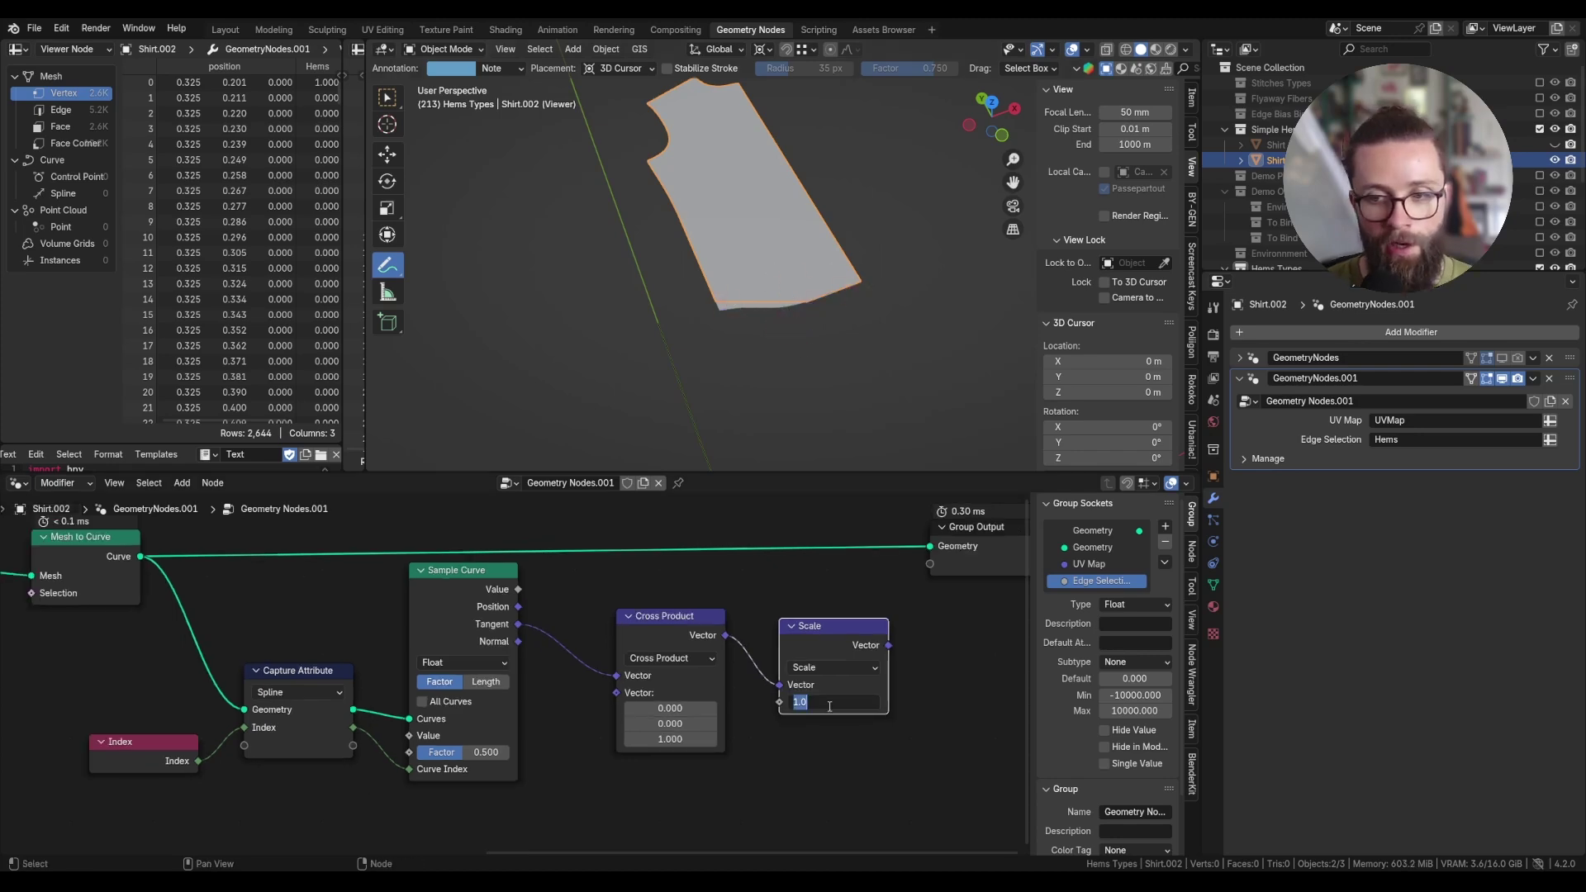
pyautogui.write('0.001')
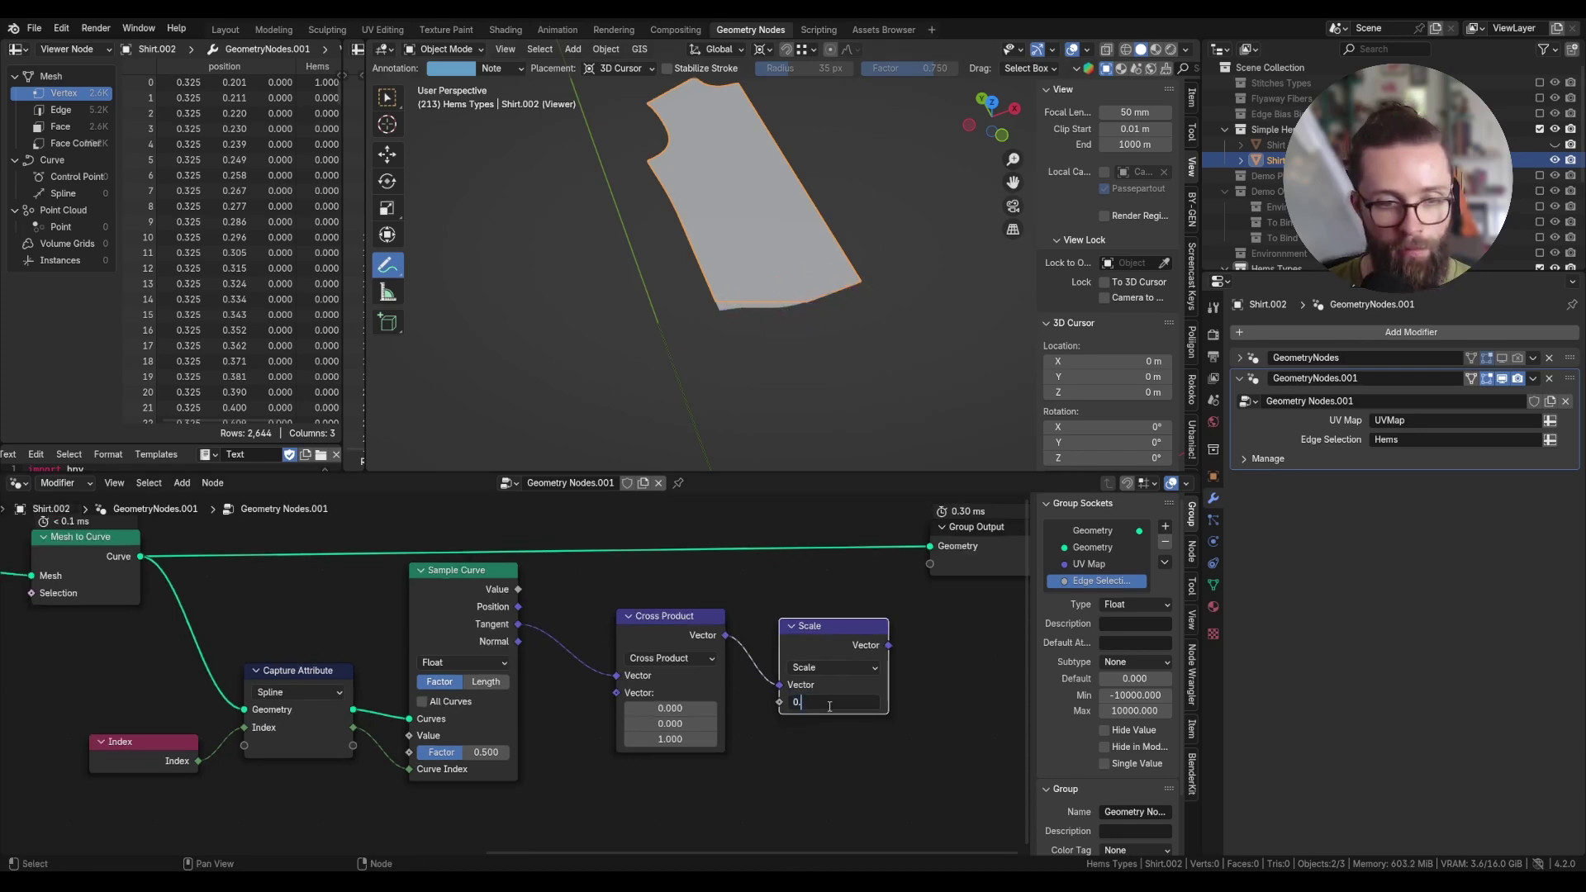
pyautogui.press('Return')
# Add a vector Add node that sums the Sample Curve Position and the Scale output.
pyautogui.scroll(-3, 829, 706)
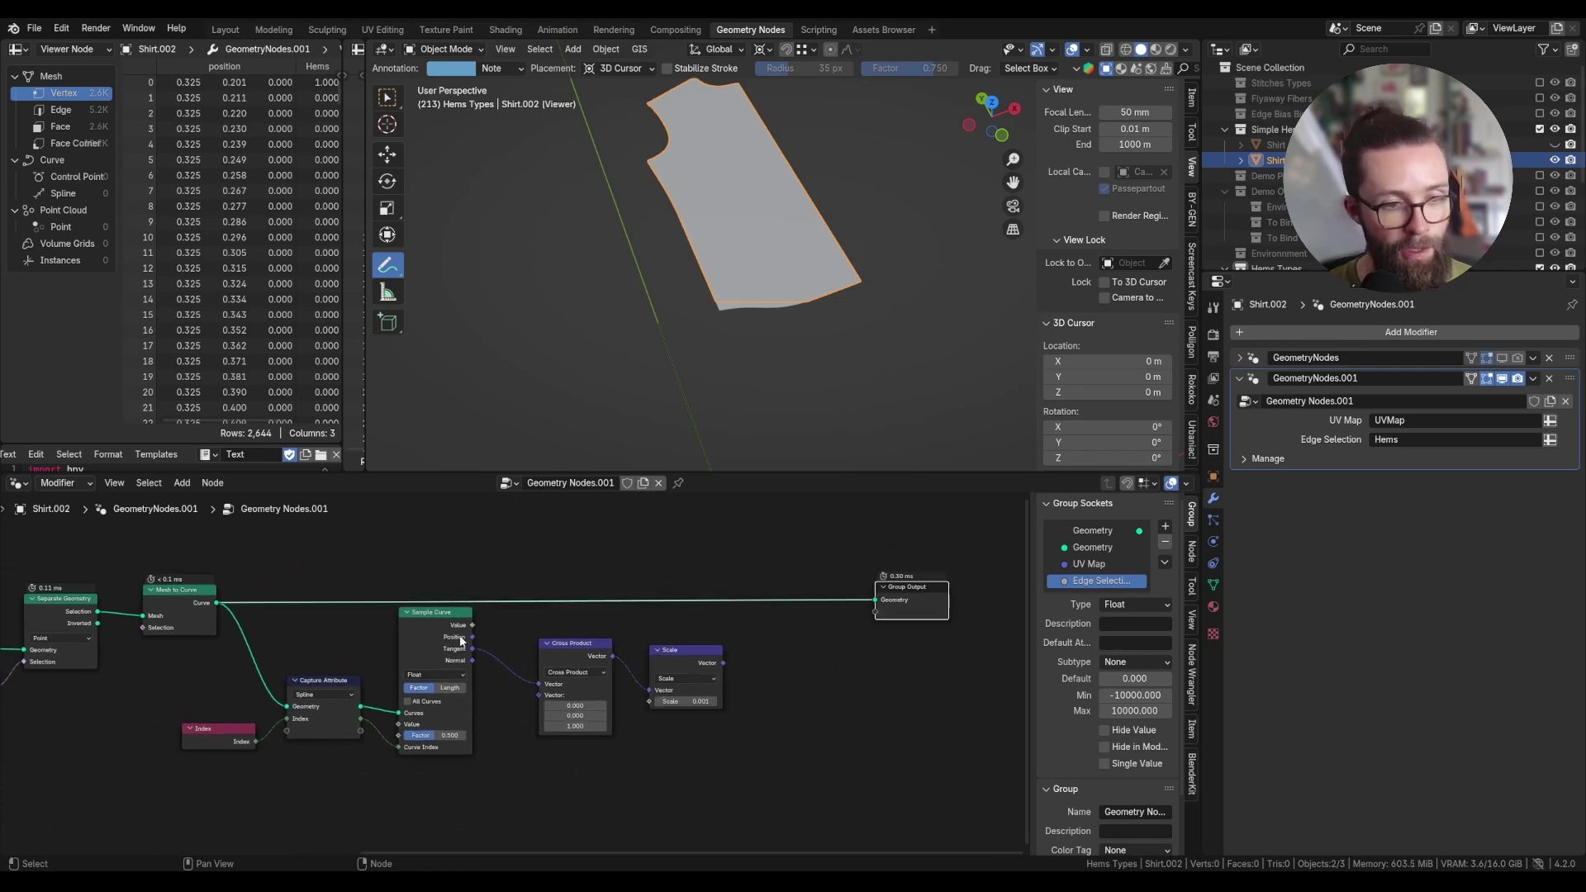
pyautogui.moveTo(472, 637); pyautogui.dragTo(758, 665)
pyautogui.write('add')
pyautogui.click(789, 654)
pyautogui.click(796, 639)
pyautogui.moveTo(787, 621); pyautogui.dragTo(790, 606)
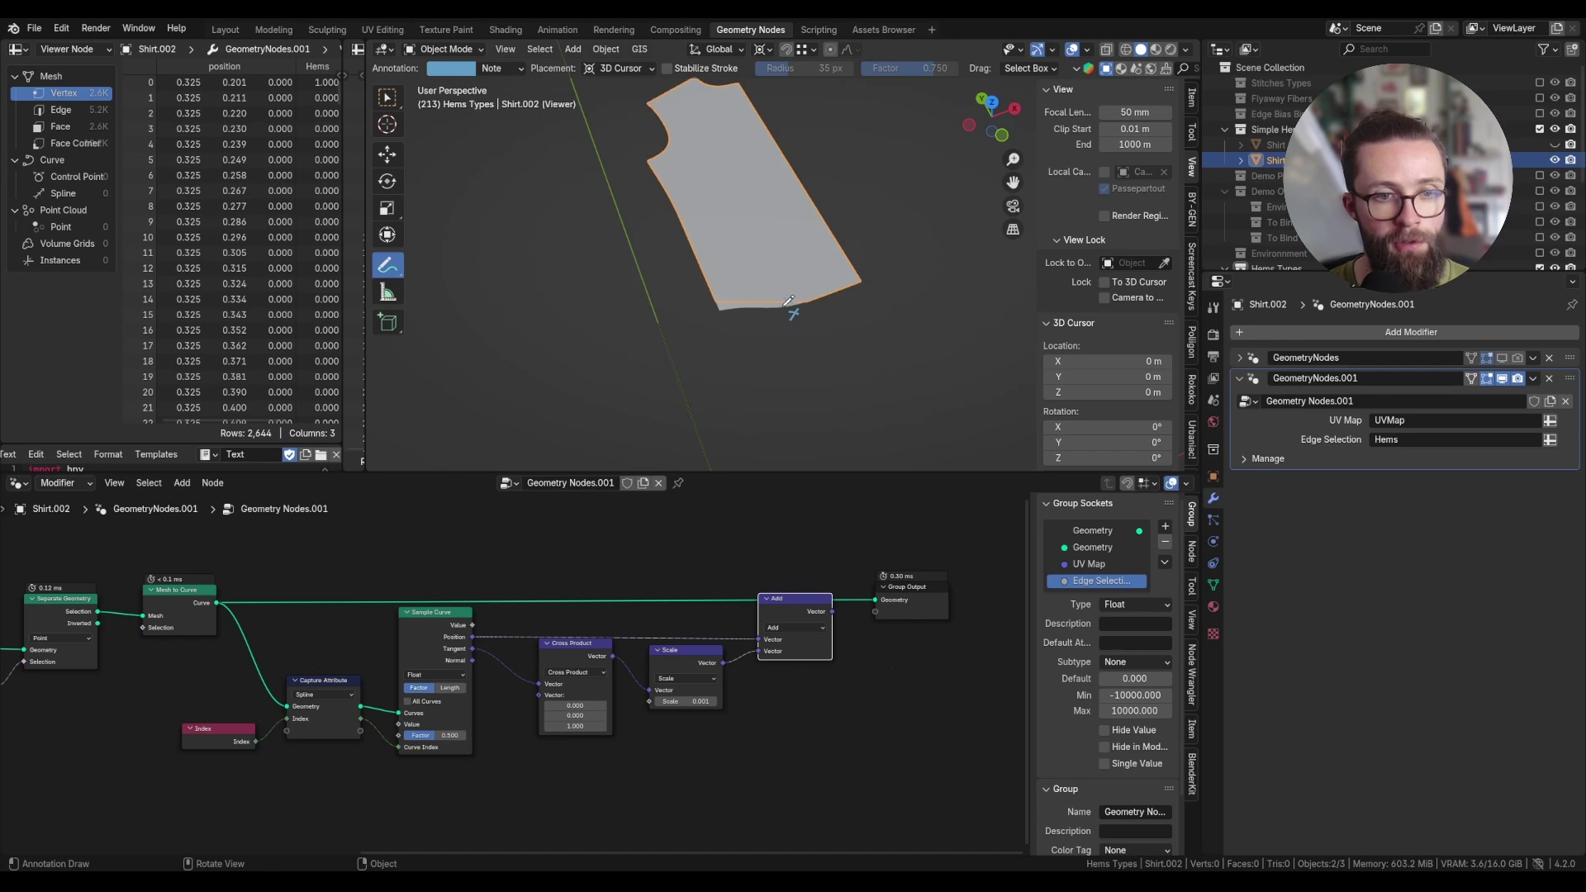
# Move the Group Output farther along and add a Sample UV Surface node above the Add node.
pyautogui.moveTo(909, 589); pyautogui.dragTo(994, 589)
pyautogui.moveTo(902, 576); pyautogui.dragTo(801, 575, button='middle')
pyautogui.hotkey('shift', 'a')
pyautogui.write('sample')
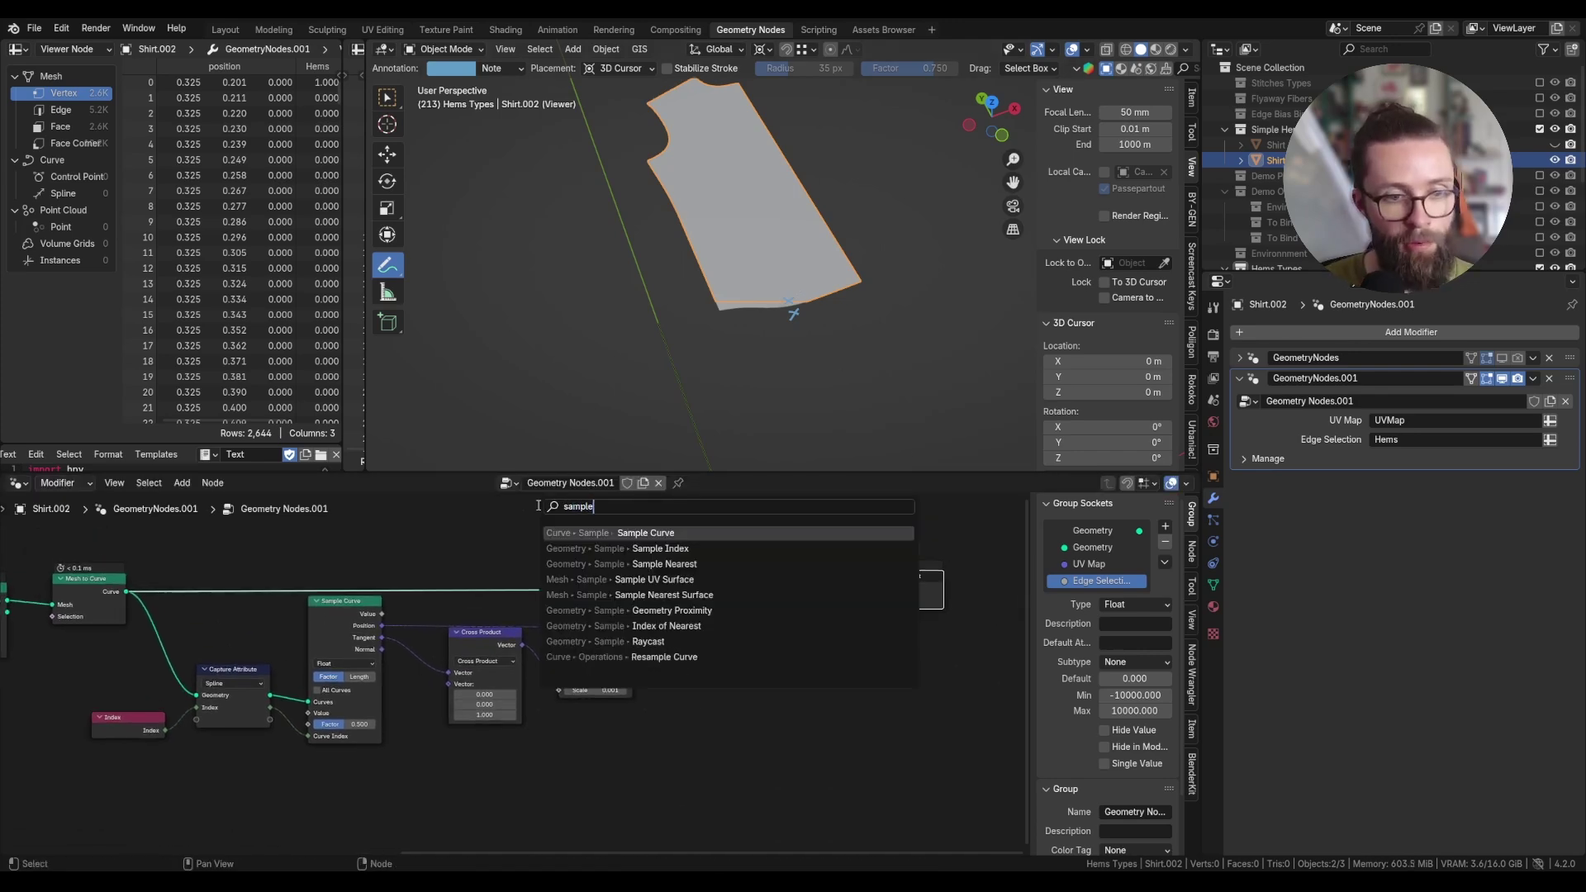
pyautogui.click(588, 579)
pyautogui.click(646, 543)
# Feed Sample UV Surface with Geometry and UV Map from a duplicated Group Input, and its Sample UV from the Add node.
pyautogui.click(29, 685)
pyautogui.hotkey('shift', 'd')
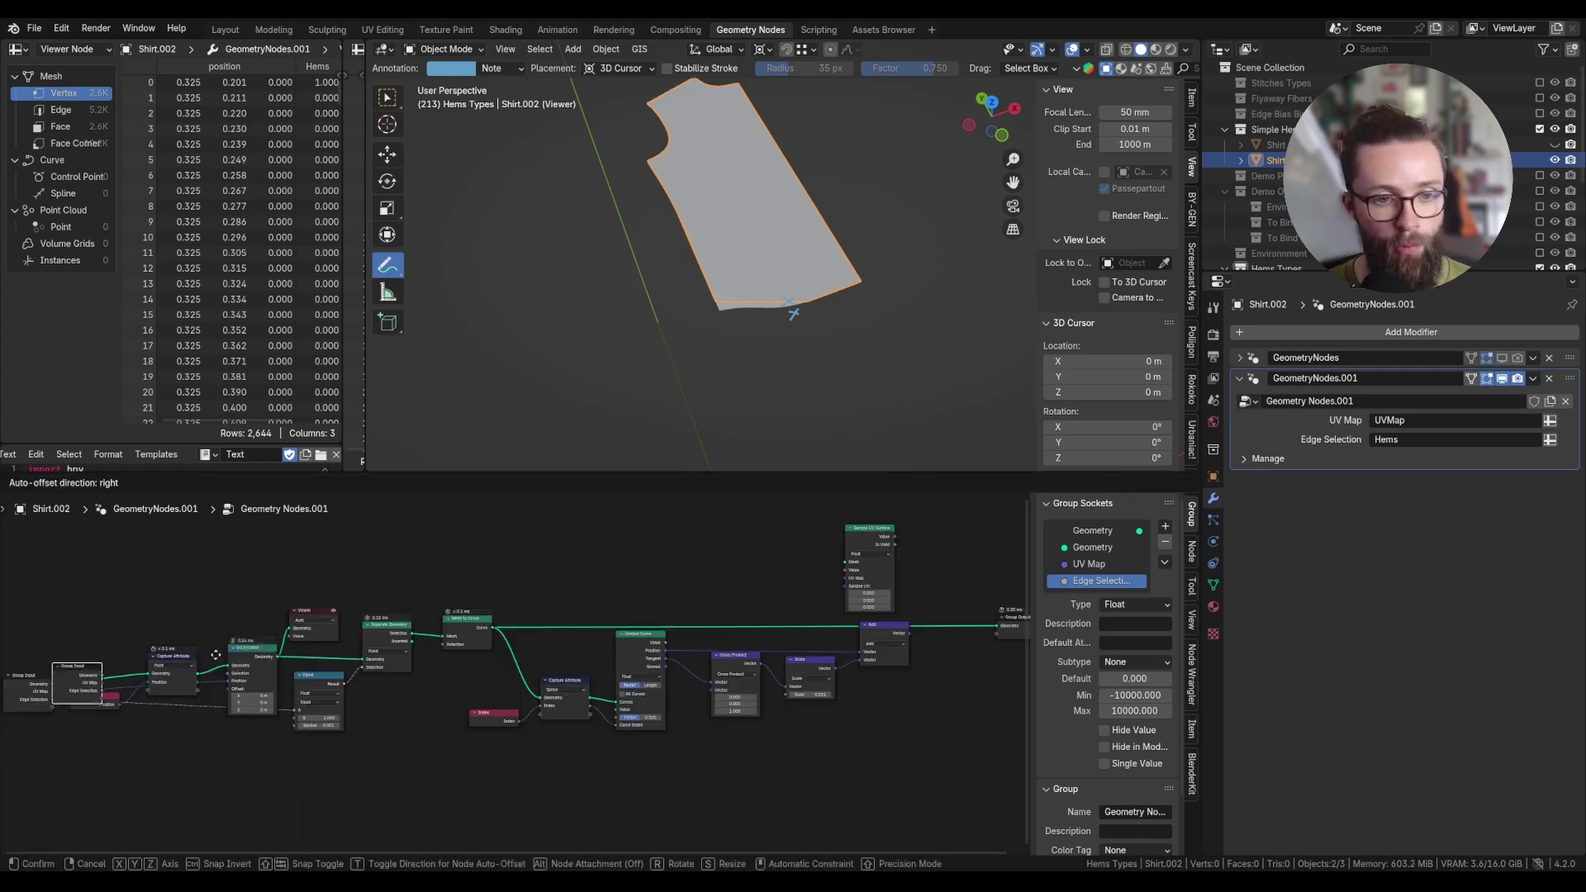
pyautogui.click(819, 552)
pyautogui.scroll(5, 876, 568)
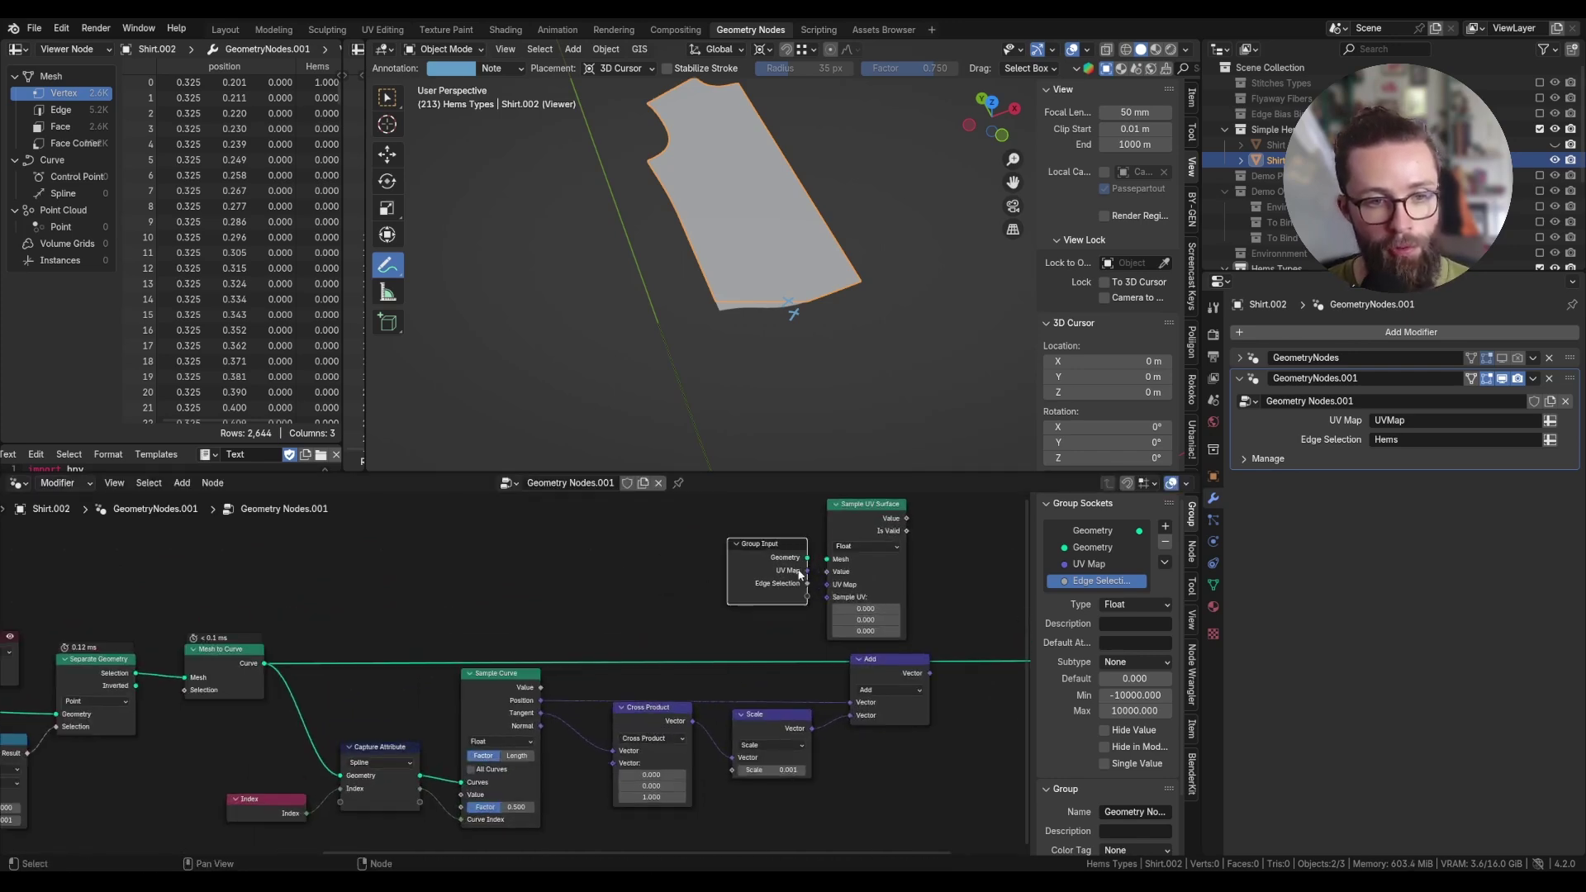
pyautogui.moveTo(805, 555); pyautogui.dragTo(831, 590)
pyautogui.scroll(-1, 895, 594)
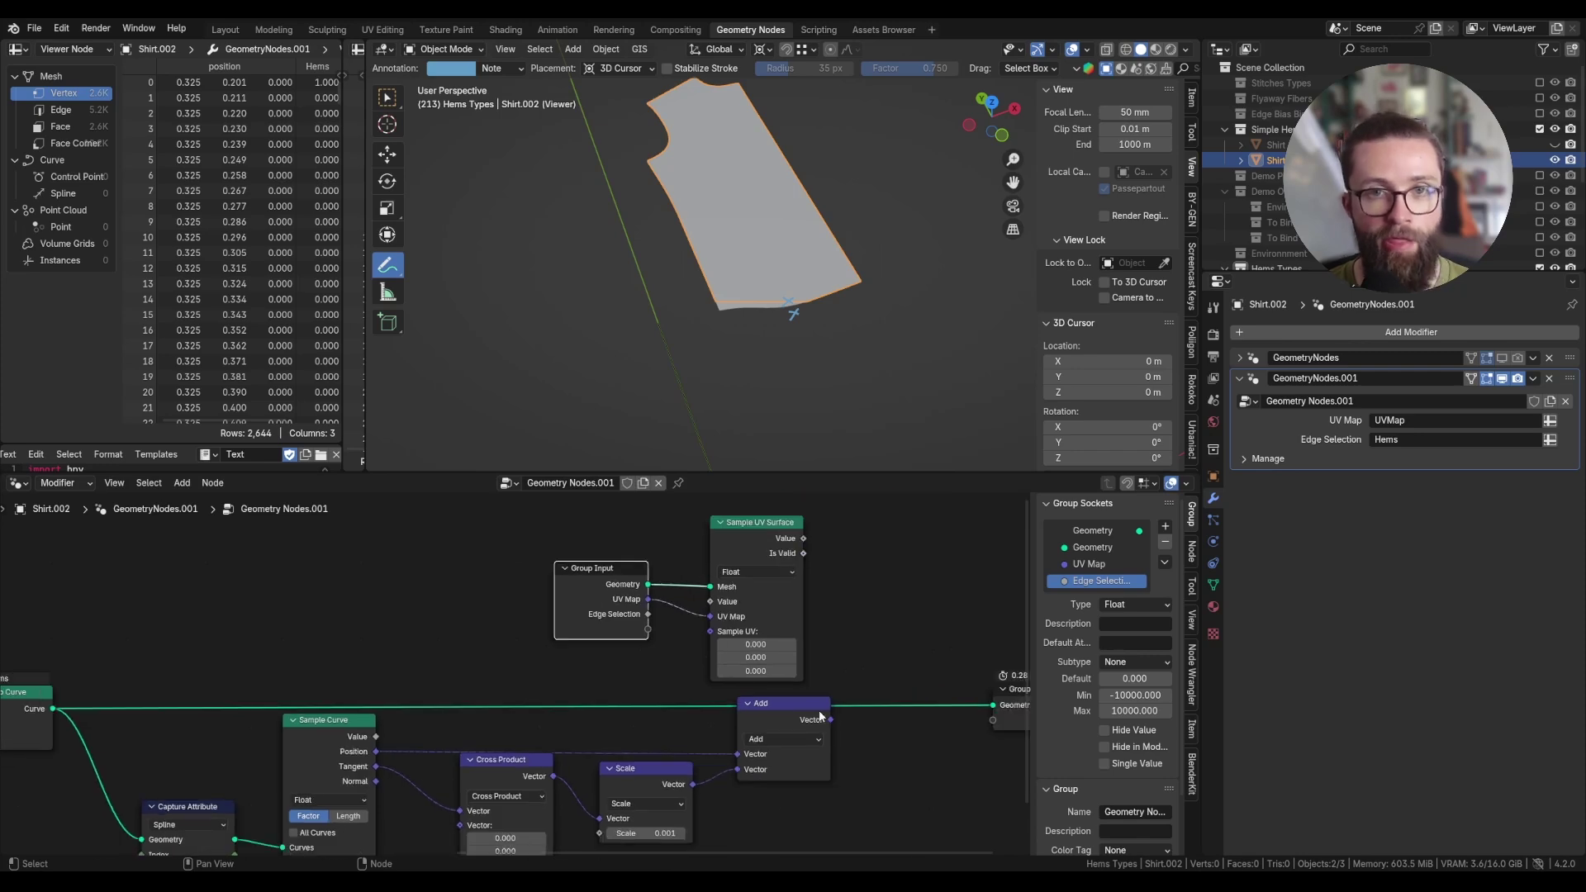
pyautogui.moveTo(832, 720); pyautogui.dragTo(711, 633)
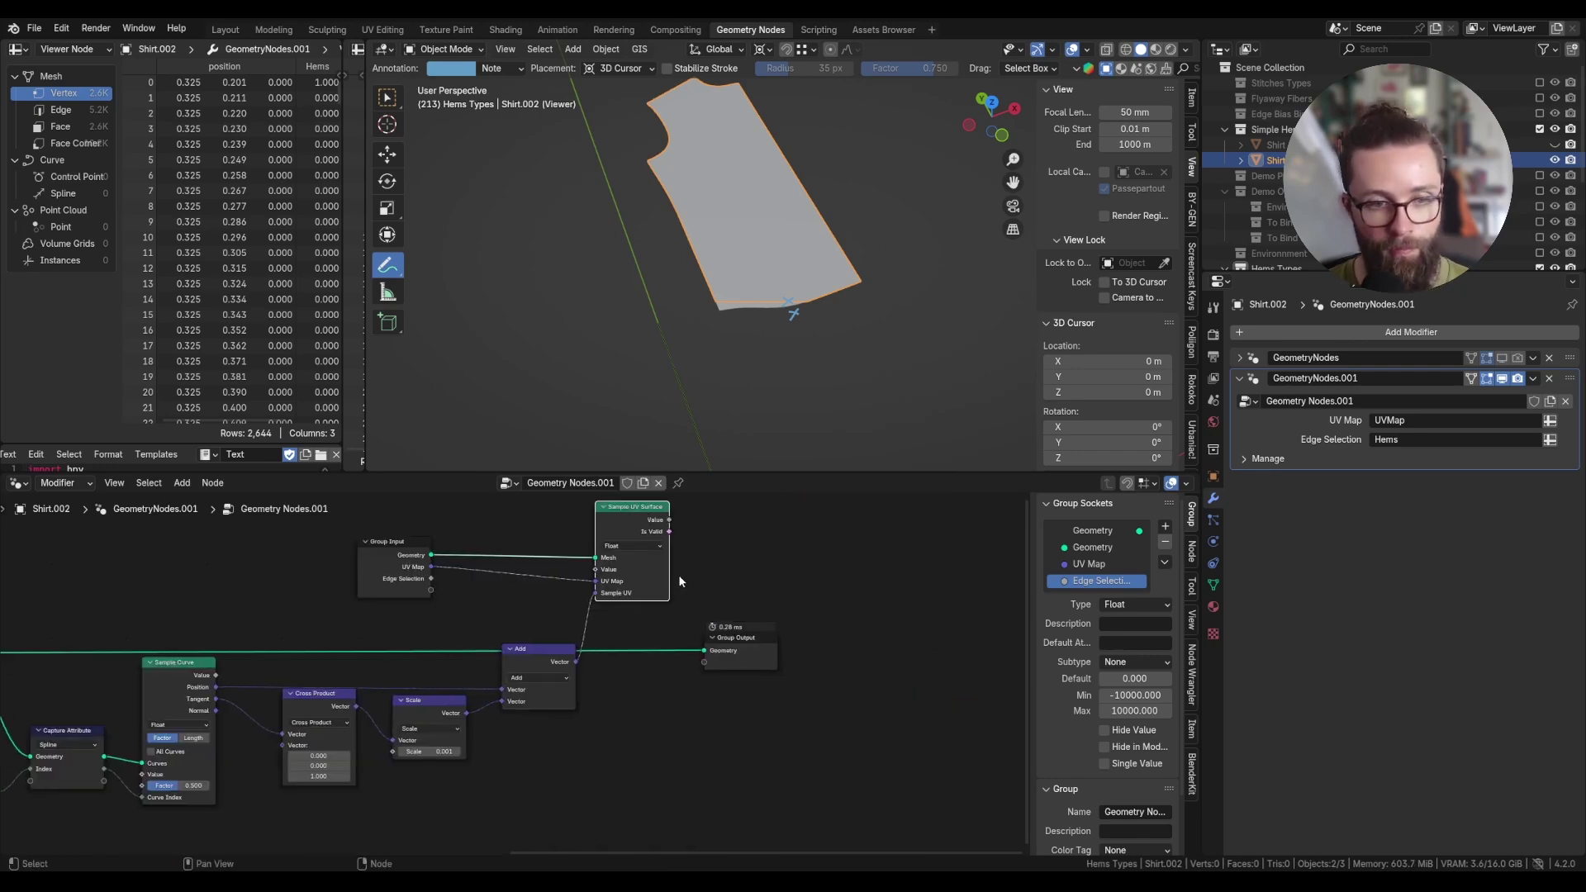
# Add an Evaluate on Domain node fed by Is Valid from Sample UV Surface and set its domain to Spline.
pyautogui.moveTo(742, 638); pyautogui.dragTo(865, 639)
pyautogui.hotkey('shift', 'a')
pyautogui.write('e')
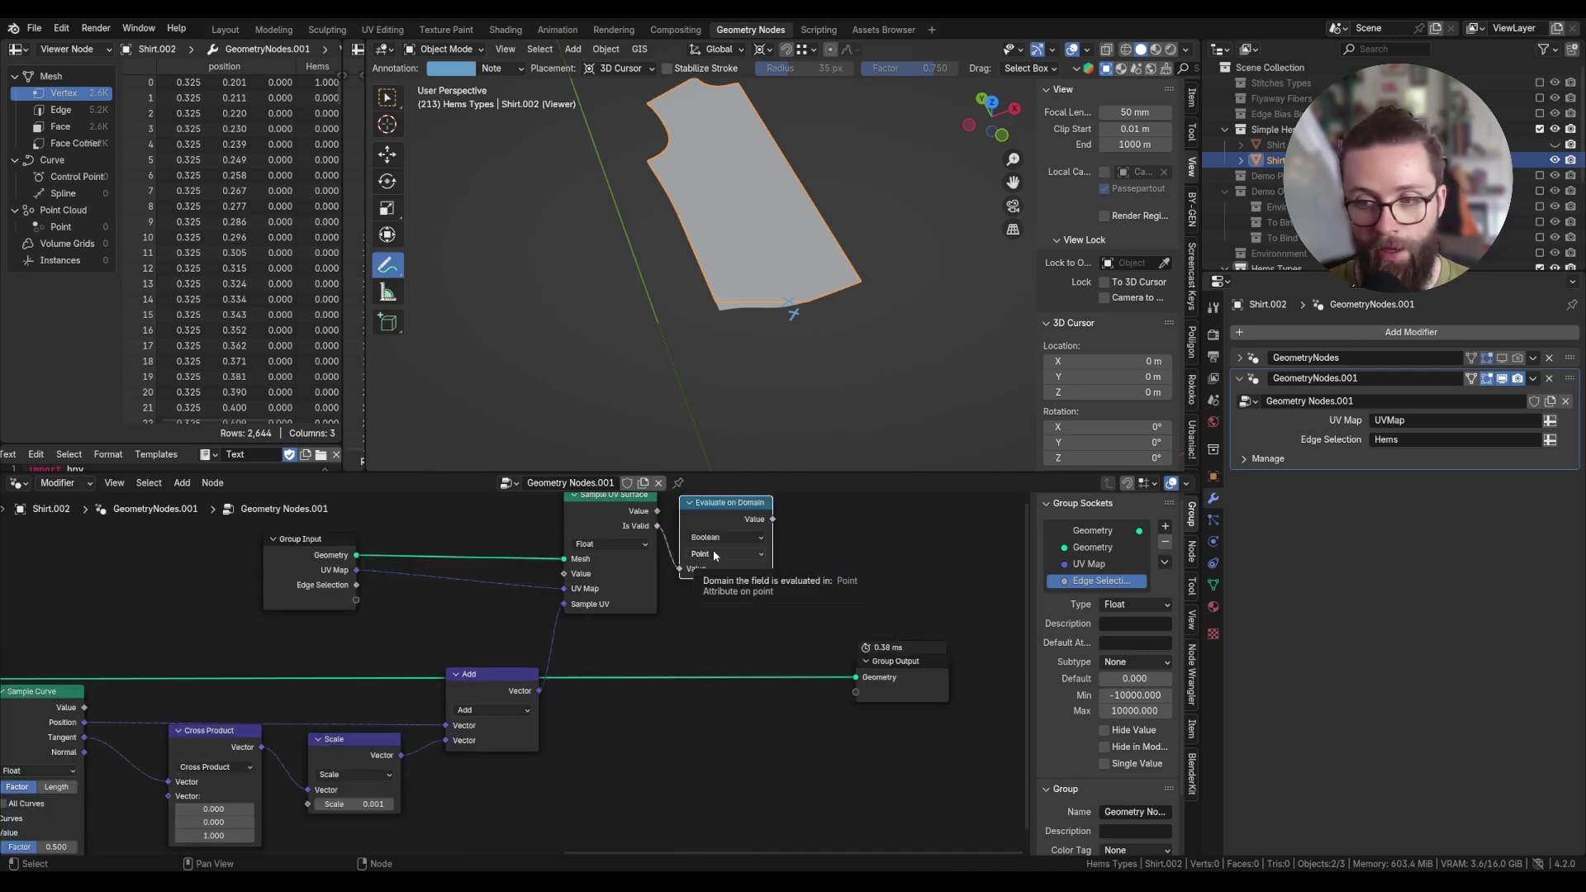
pyautogui.click(713, 554)
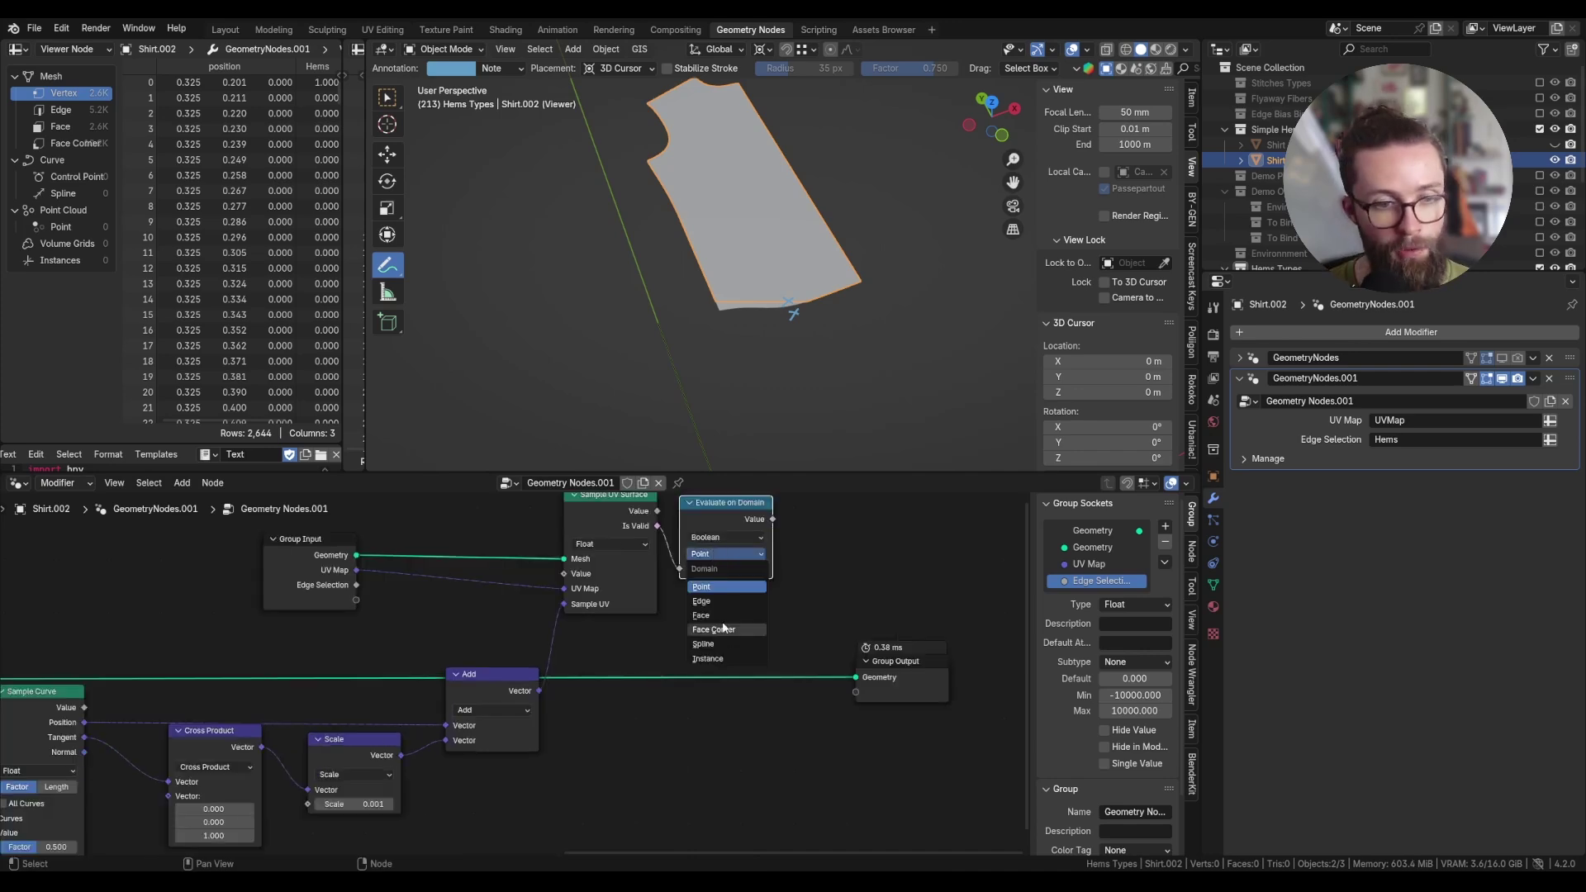
pyautogui.click(708, 645)
# Add a Boolean Math Not node fed by the Evaluate on Domain output.
pyautogui.hotkey('shift', 'a')
pyautogui.write('not')
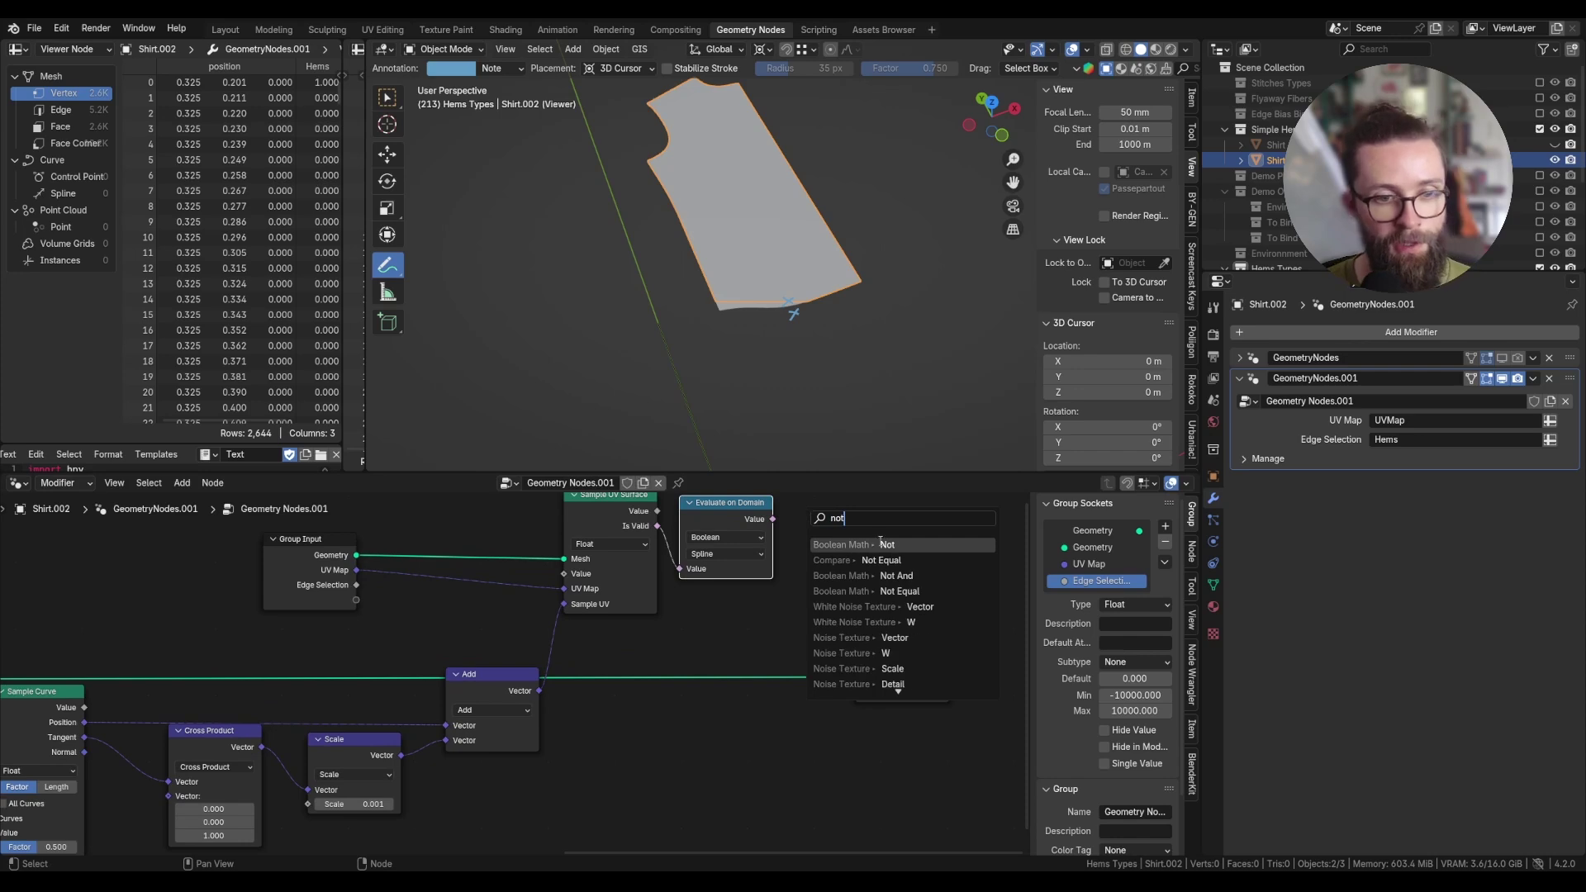
pyautogui.click(895, 545)
pyautogui.click(885, 548)
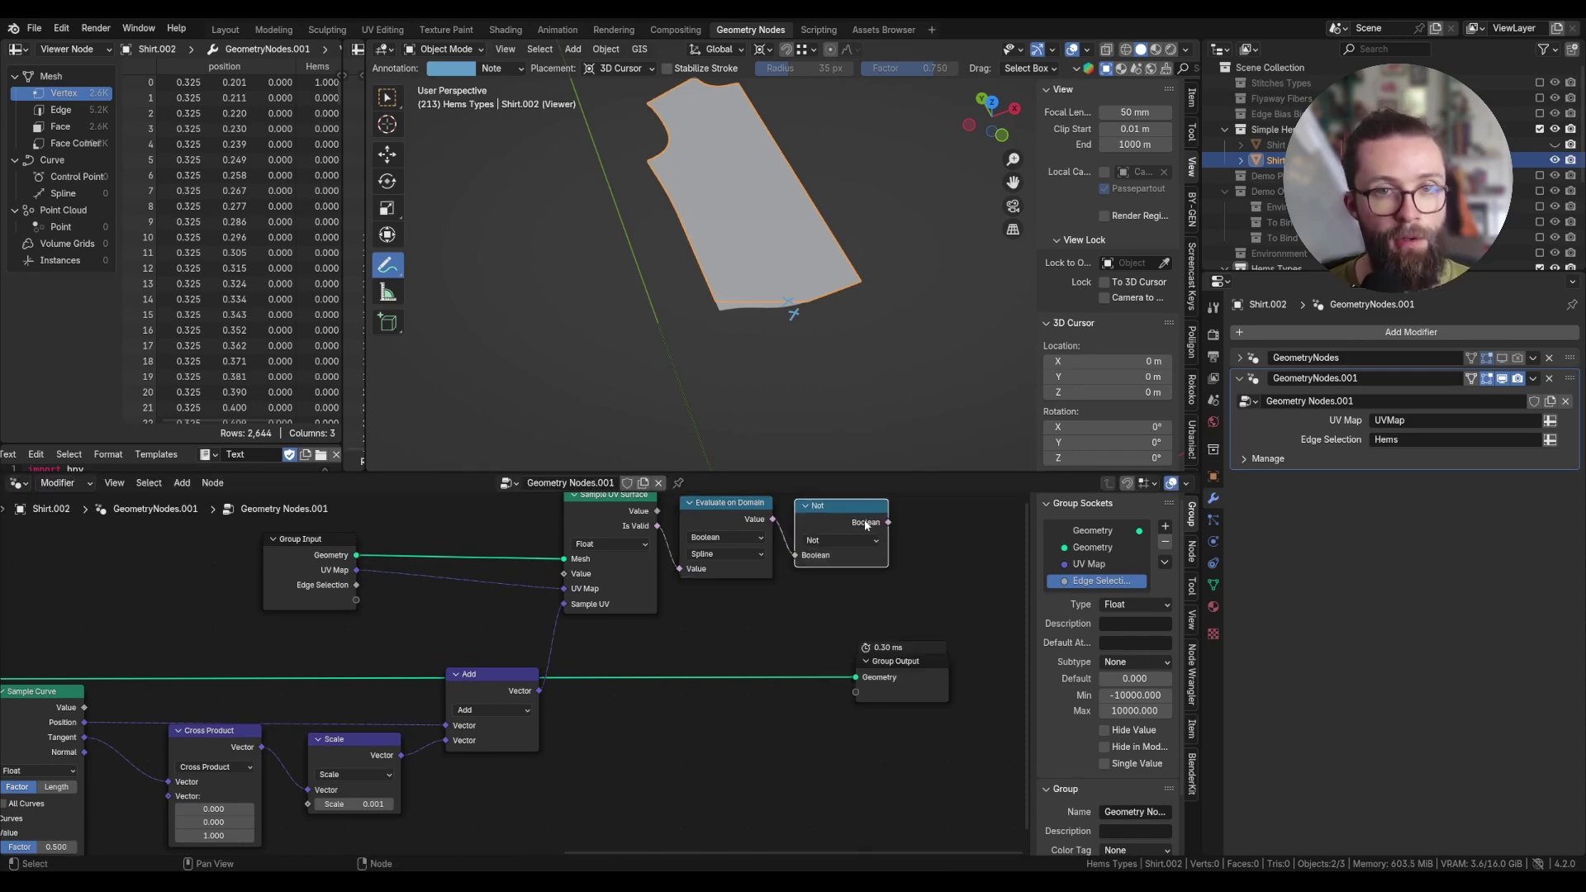
# Insert a Reverse Curve node before the Group Output and use the Not result as its Selection.
pyautogui.moveTo(864, 524); pyautogui.dragTo(773, 572, button='middle')
pyautogui.hotkey('shift', 'a')
pyautogui.moveTo(814, 710); pyautogui.dragTo(797, 570)
pyautogui.write('rever')
pyautogui.click(744, 543)
pyautogui.click(860, 686)
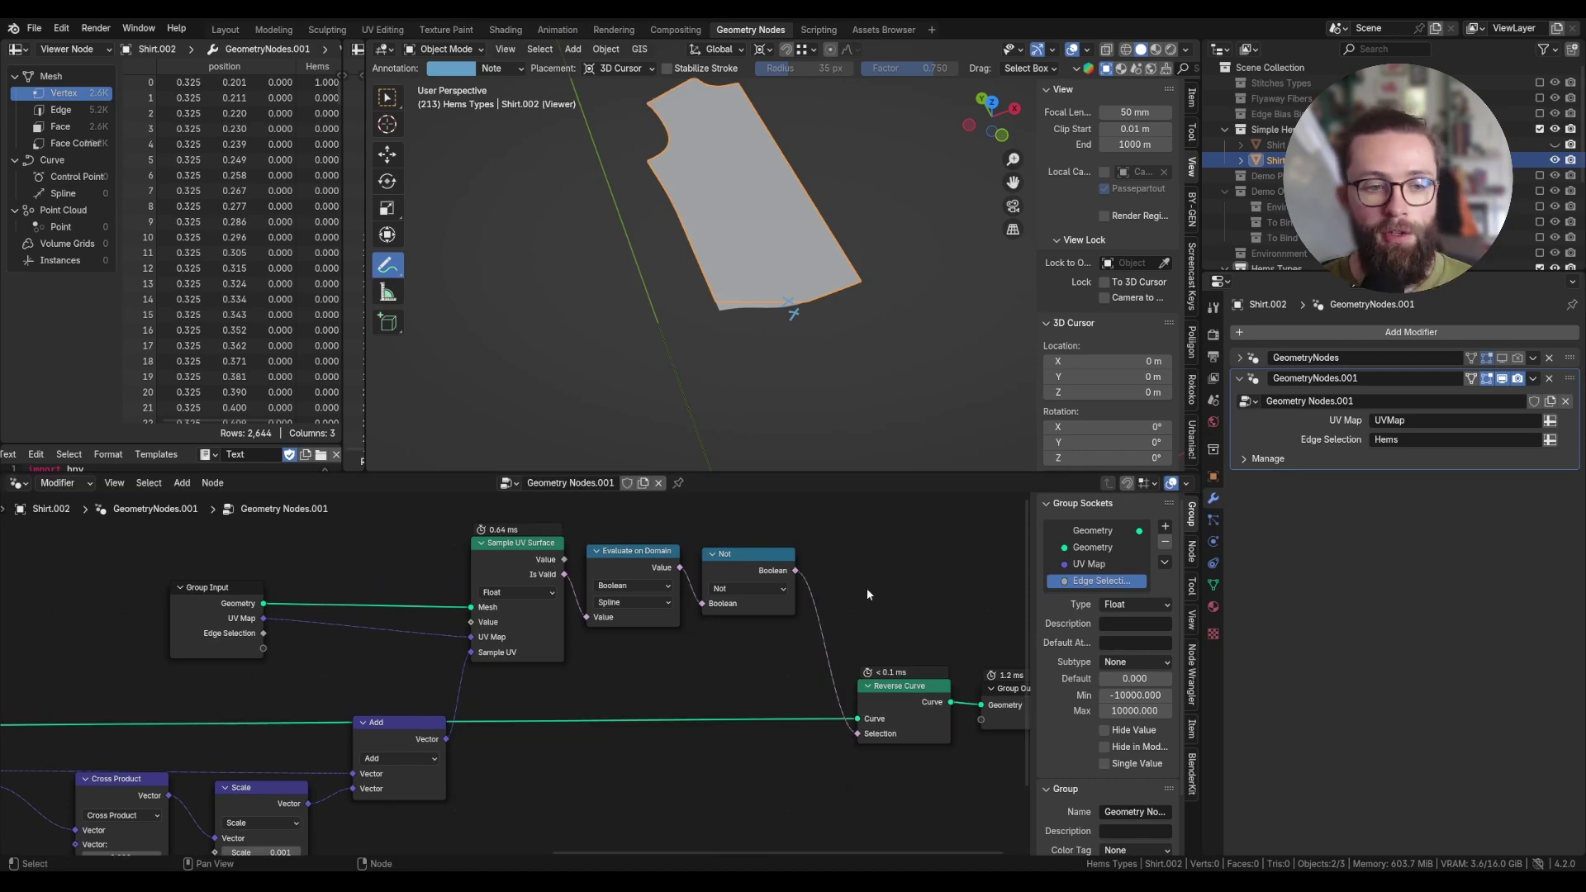
# Combine the nodes from curve sampling through Reverse Curve into a node group, leaving the source Group Input outside.
pyautogui.scroll(-8, 864, 591)
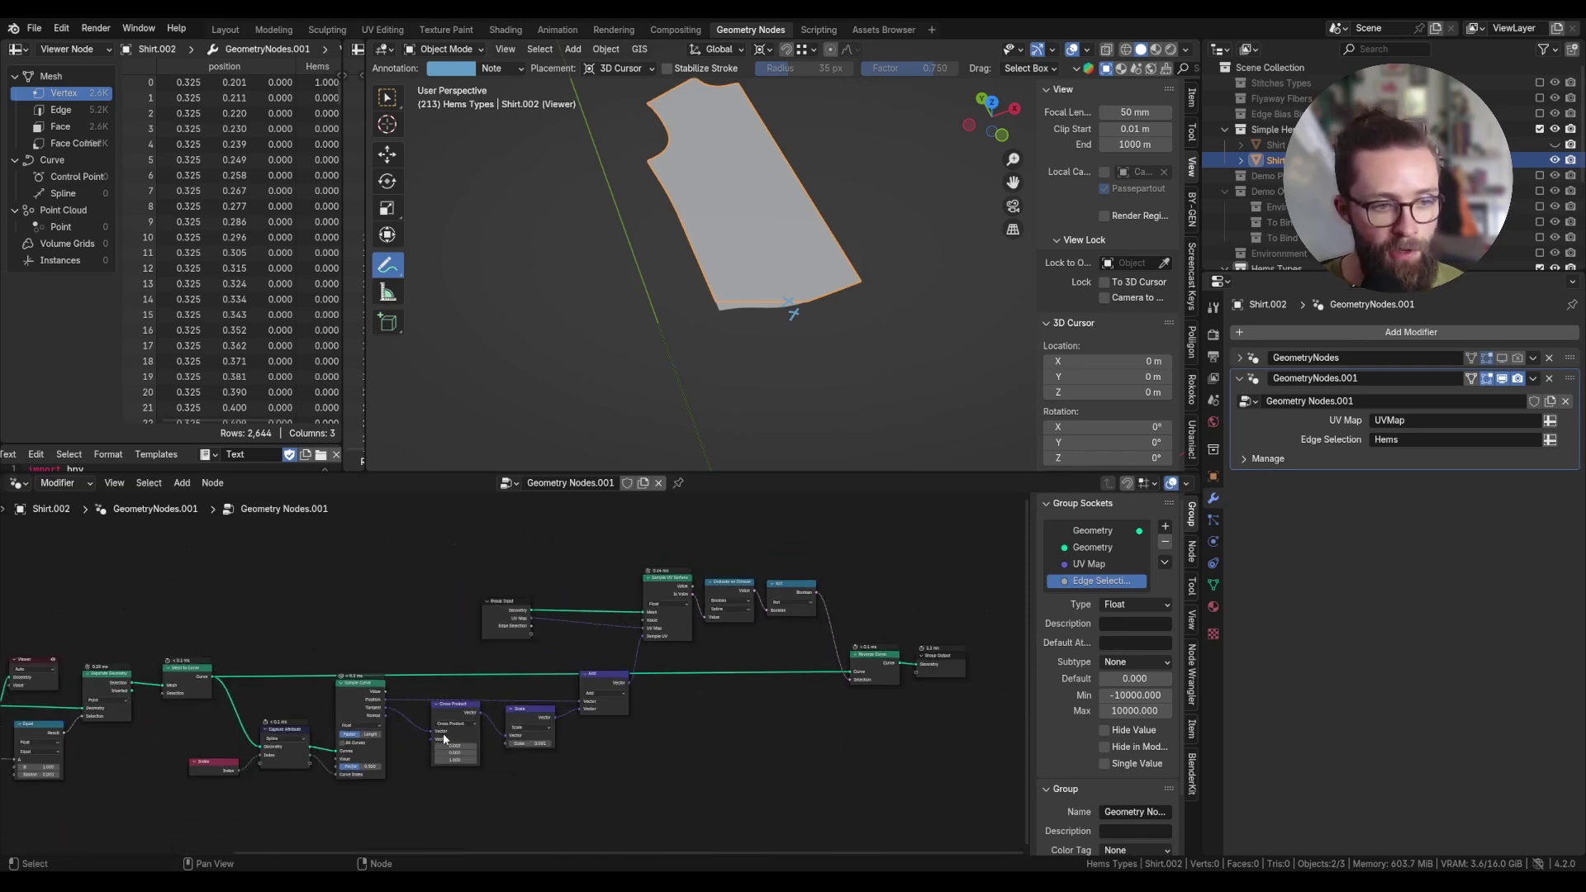
pyautogui.moveTo(507, 736); pyautogui.dragTo(551, 671, button='middle')
pyautogui.moveTo(527, 535); pyautogui.dragTo(202, 527)
pyautogui.moveTo(261, 739)
pyautogui.mouseDown()
pyautogui.moveTo(651, 542)
pyautogui.moveTo(974, 526)
pyautogui.moveTo(942, 513)
pyautogui.mouseUp()
pyautogui.hotkey('ctrl', 'g')
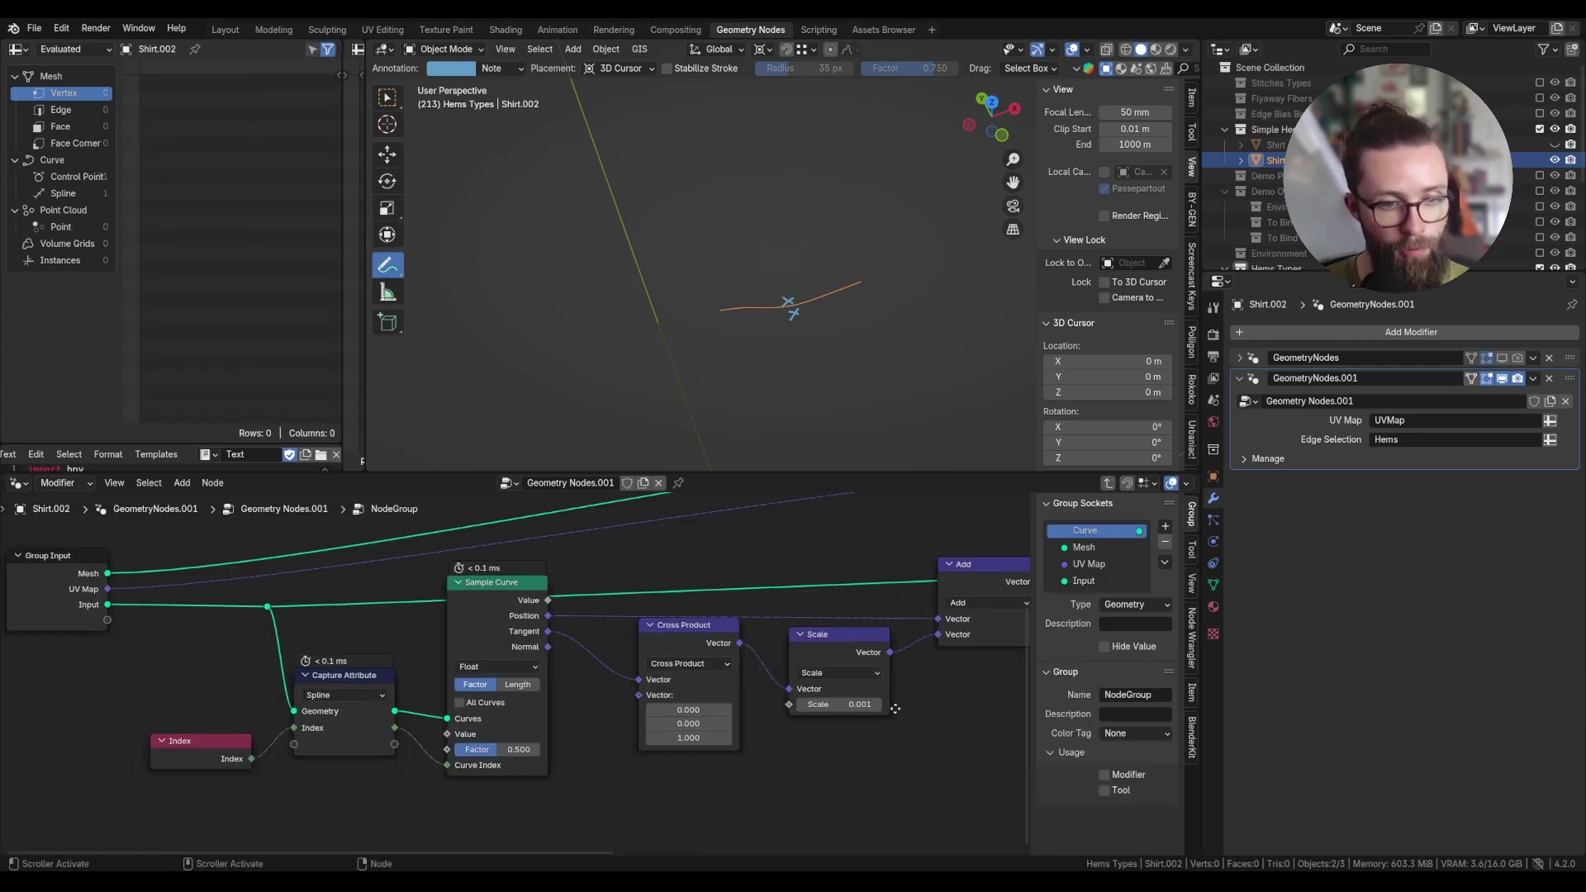
# Expose the Scale value and the Cross Product's second vector as group inputs, naming the vector input UV Space Normal.
pyautogui.moveTo(115, 614); pyautogui.dragTo(800, 701)
pyautogui.moveTo(646, 688); pyautogui.dragTo(115, 629)
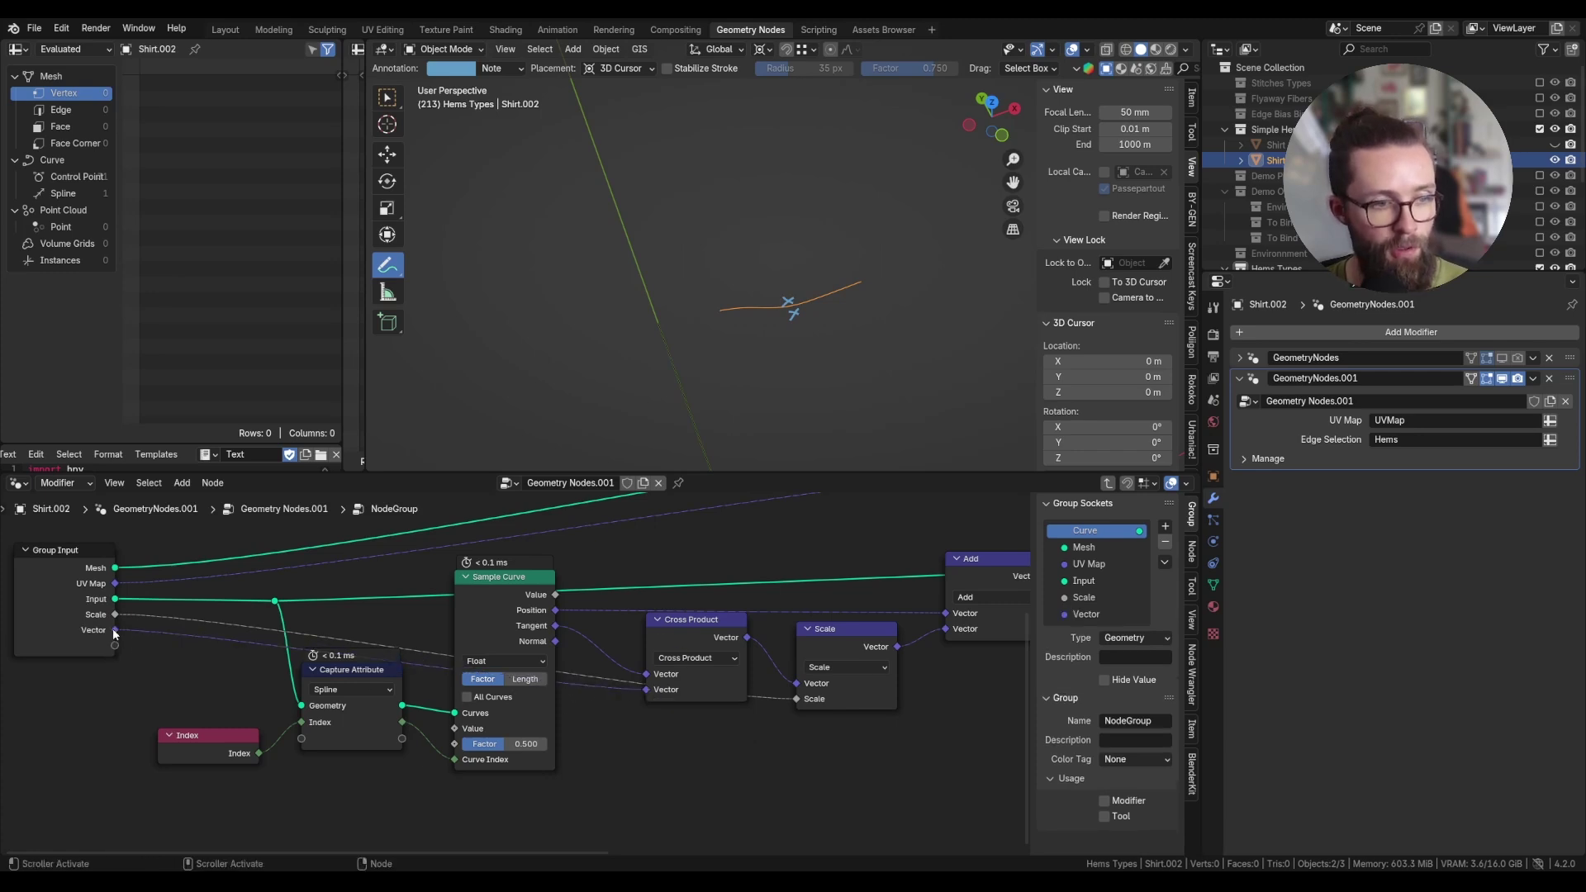
pyautogui.doubleClick(1090, 614)
pyautogui.write('UV SPace')
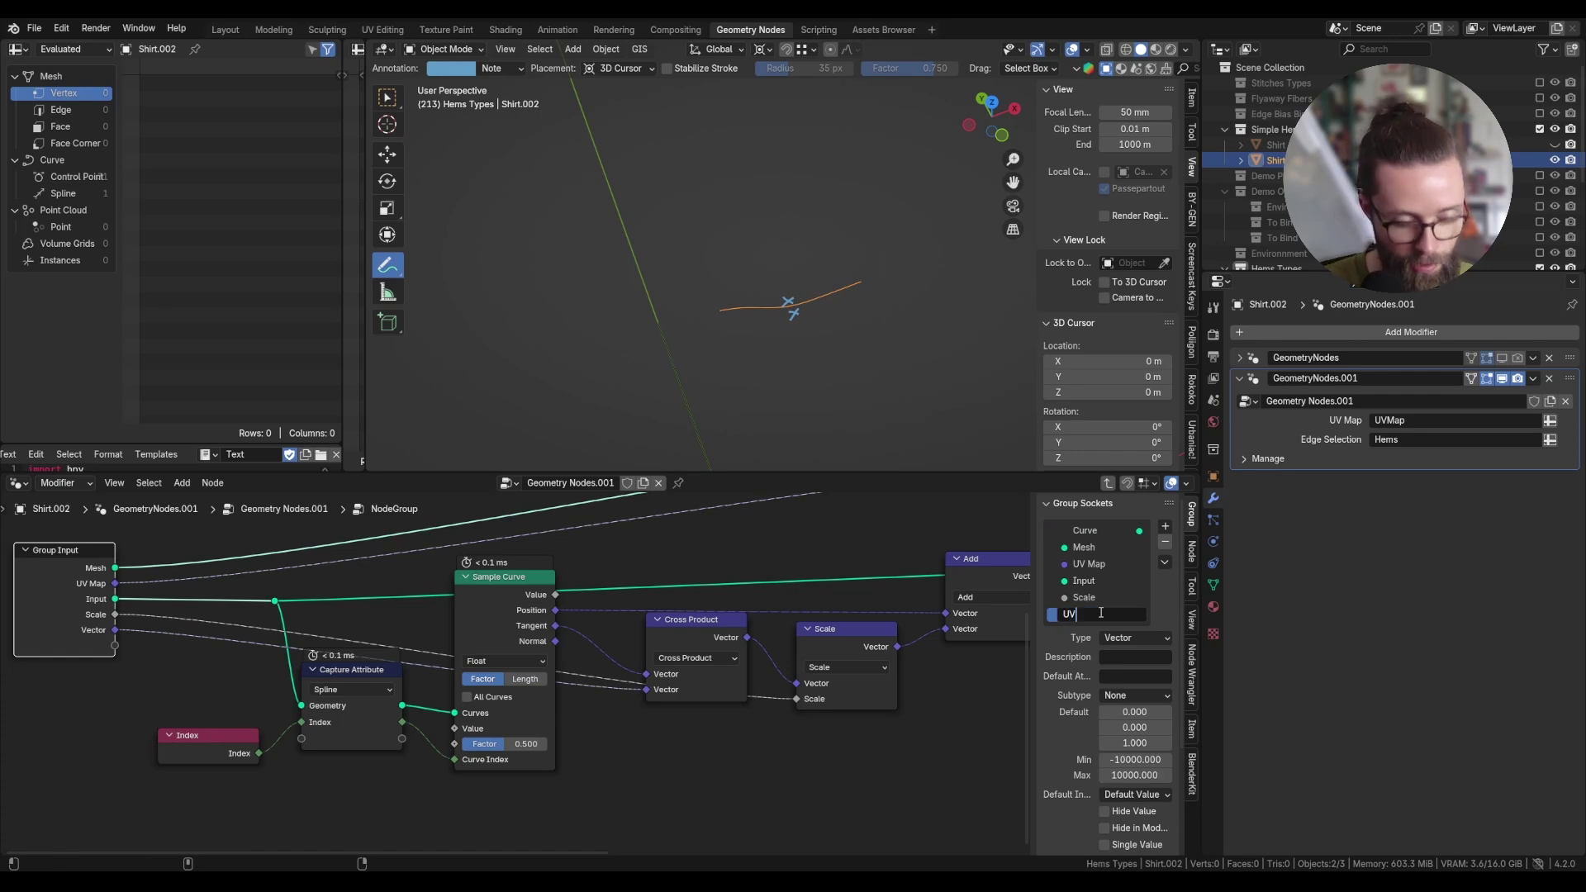
pyautogui.press('BackSpace')
pyautogui.press('BackSpace')
pyautogui.press('BackSpace')
pyautogui.press('BackSpace')
pyautogui.write('pace Normal')
pyautogui.press('Return')
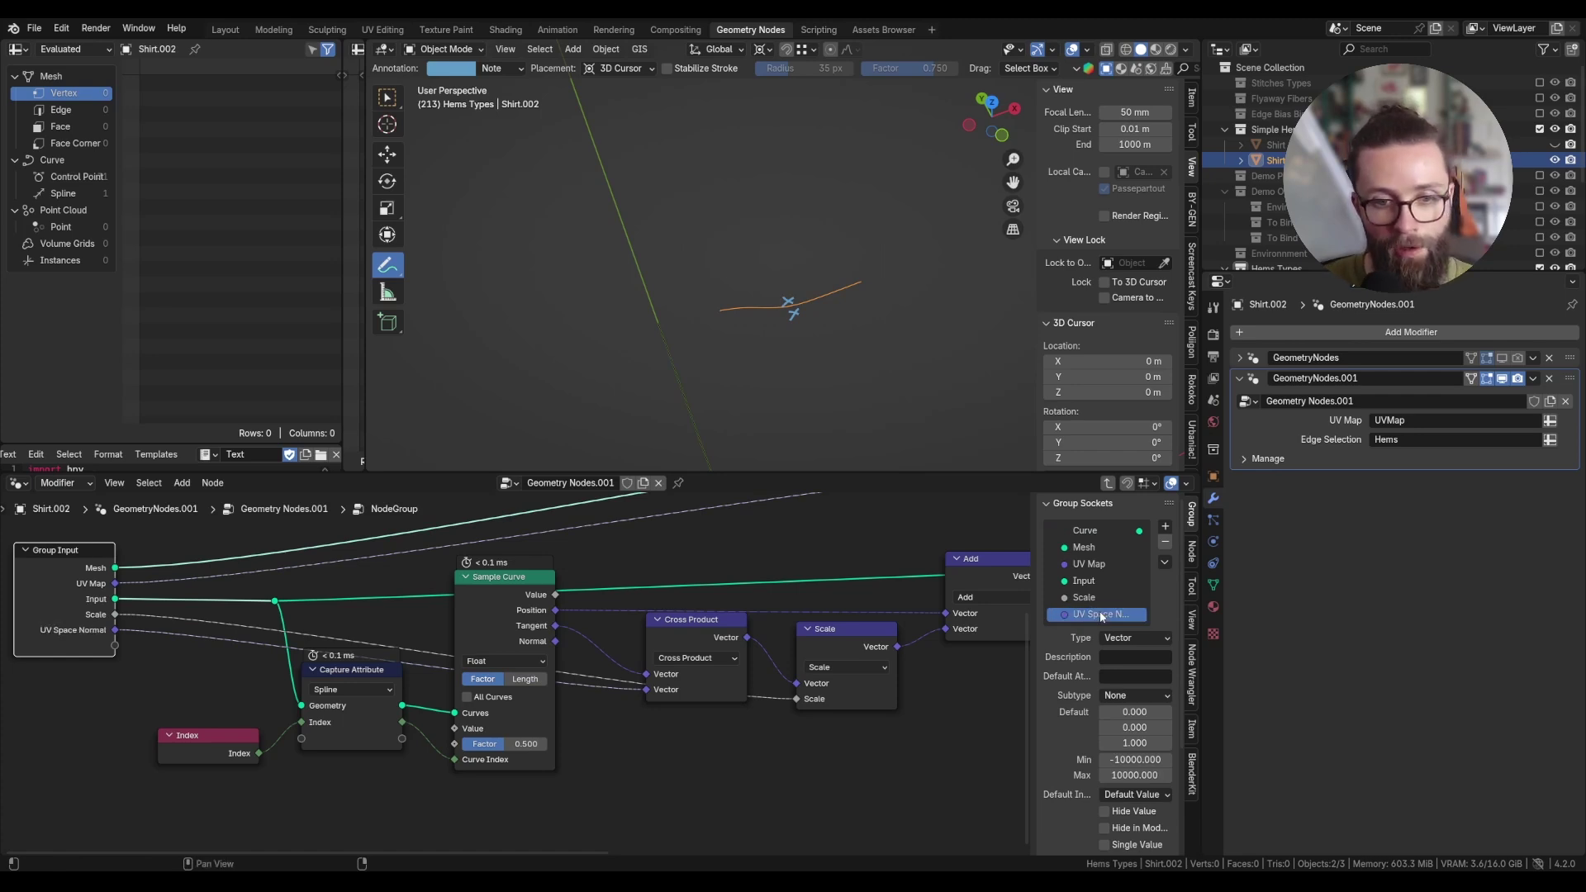
# Rename the group's Scale input to Curve Reverse Threshold.
pyautogui.doubleClick(1083, 596)
pyautogui.write('Curve Rese')
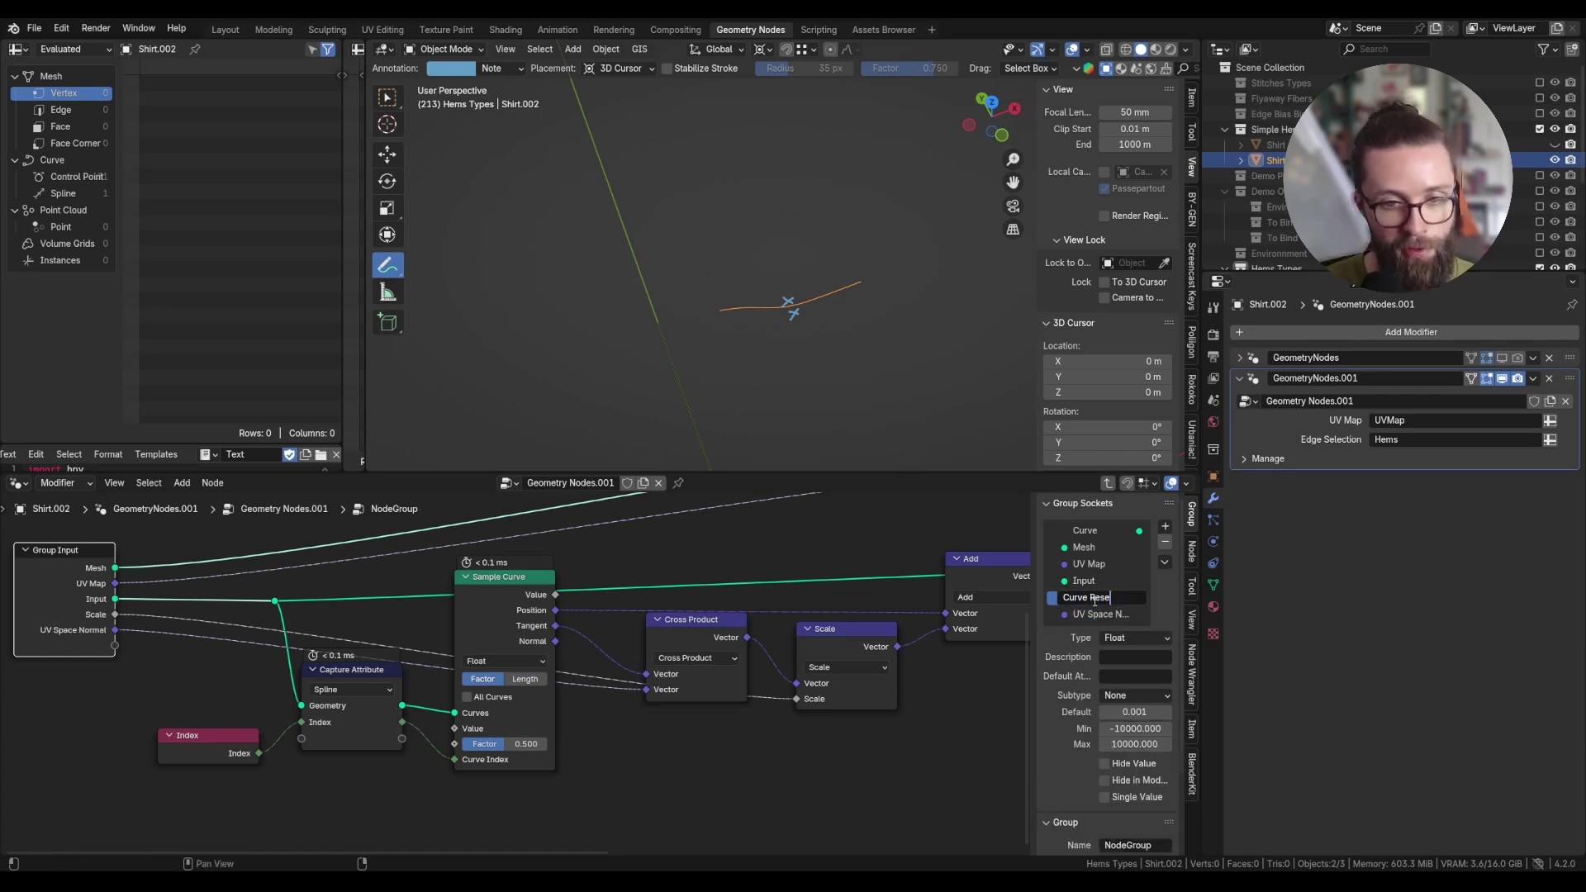
pyautogui.write('v')
pyautogui.press('BackSpace')
pyautogui.press('BackSpace')
pyautogui.press('BackSpace')
pyautogui.write('verse Threshold')
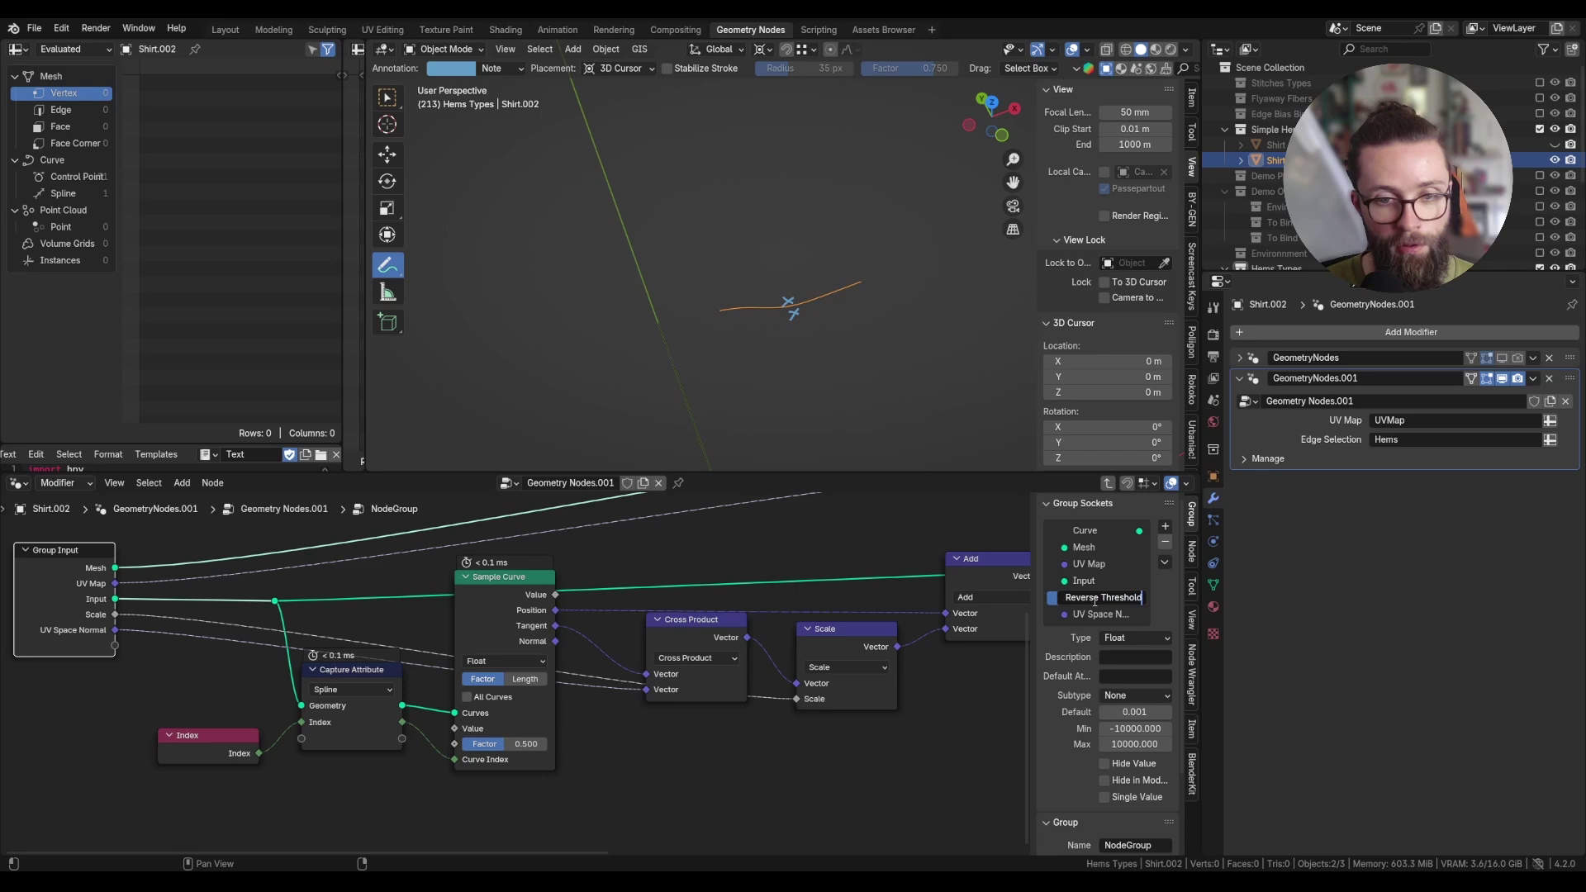
pyautogui.press('Return')
# Rename the group's Input socket to Source Geometry and its UV Map socket to Source UV Map.
pyautogui.doubleClick(1095, 580)
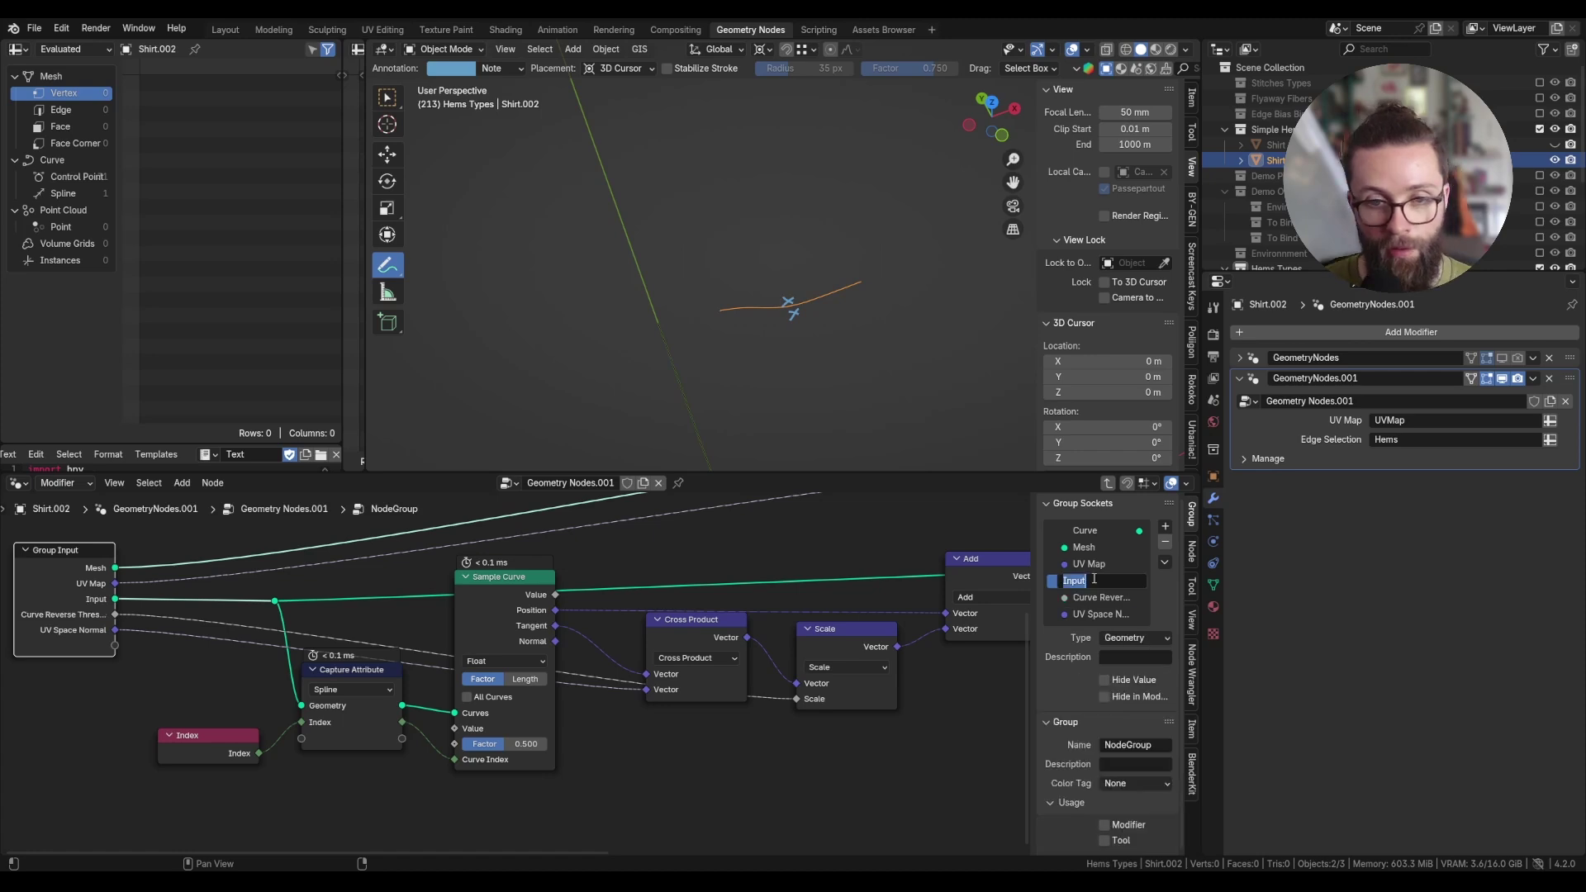
pyautogui.write('Source Geomtr')
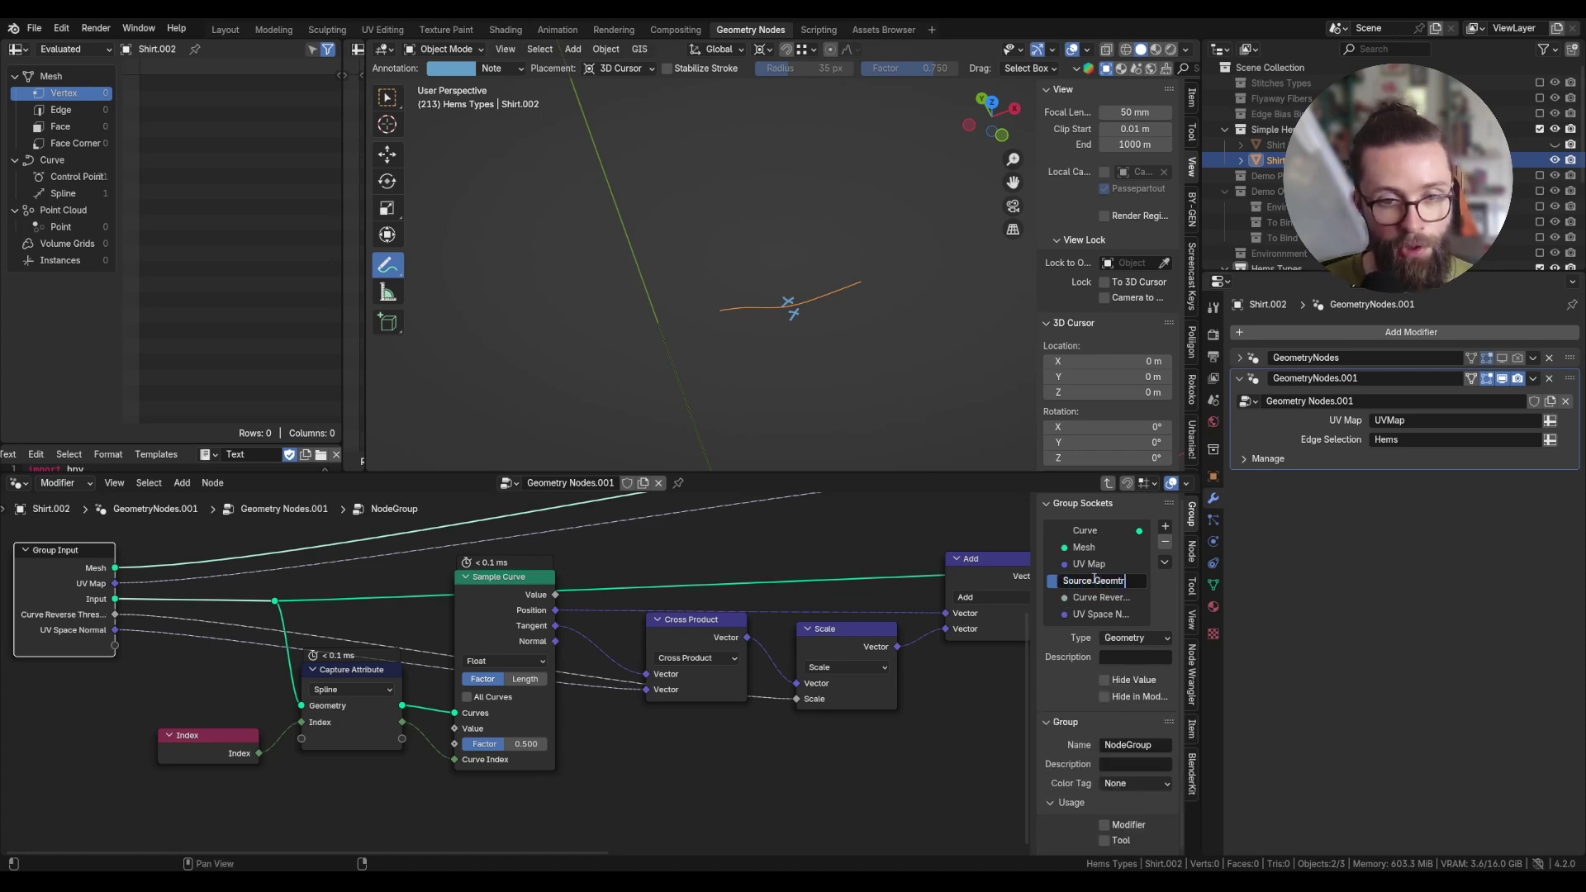
pyautogui.press('BackSpace')
pyautogui.press('BackSpace')
pyautogui.press('BackSpace')
pyautogui.write('etry')
pyautogui.press('Return')
pyautogui.doubleClick(1099, 564)
pyautogui.press('Home')
pyautogui.write('Source')
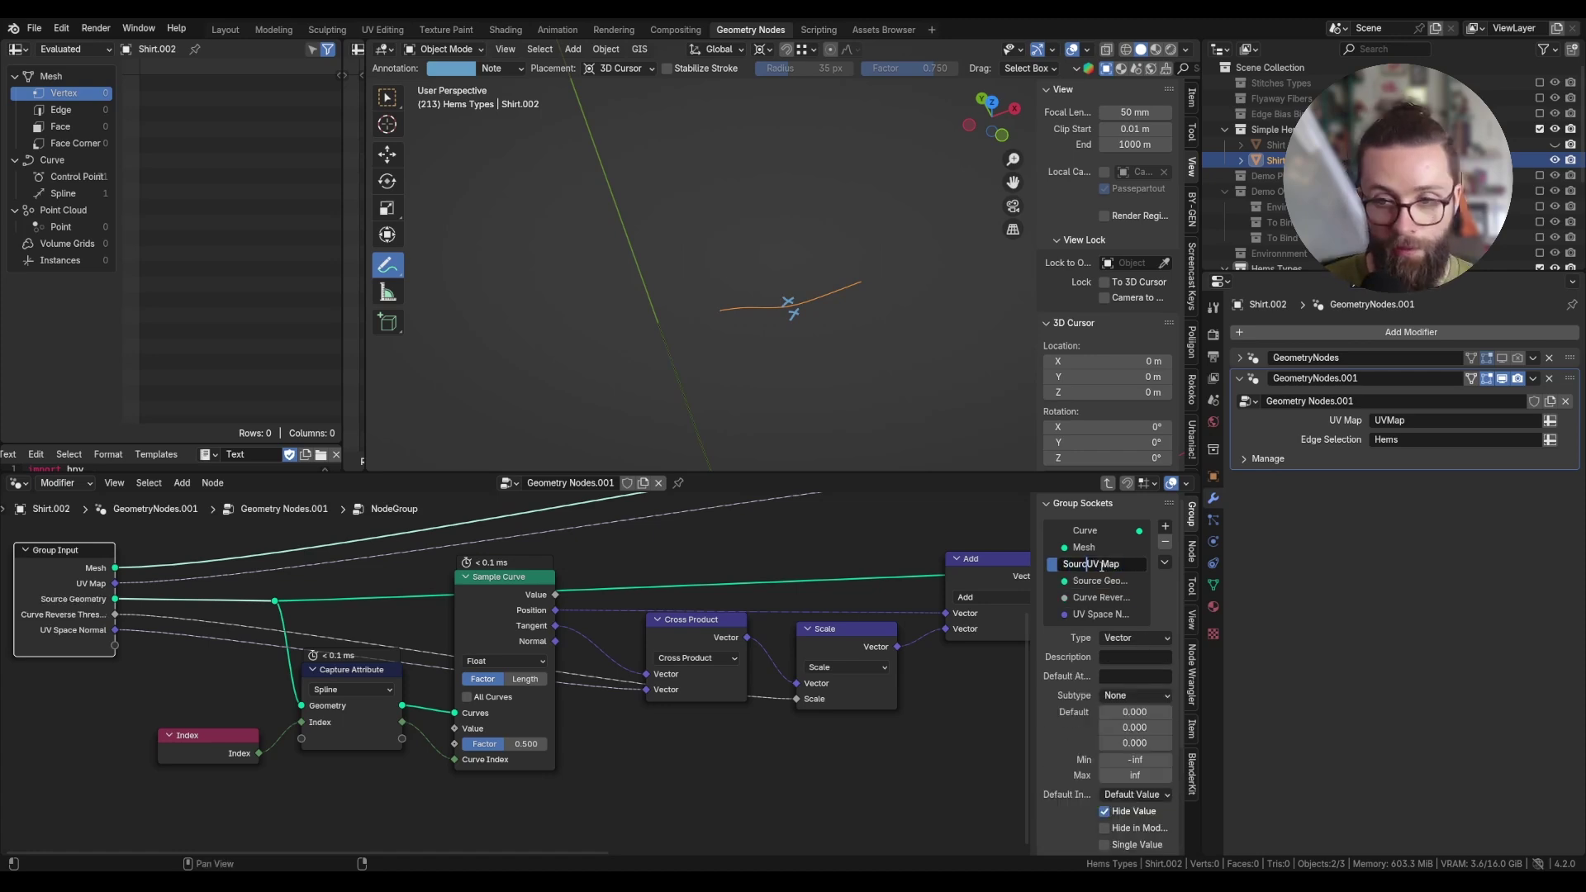
pyautogui.press('Return')
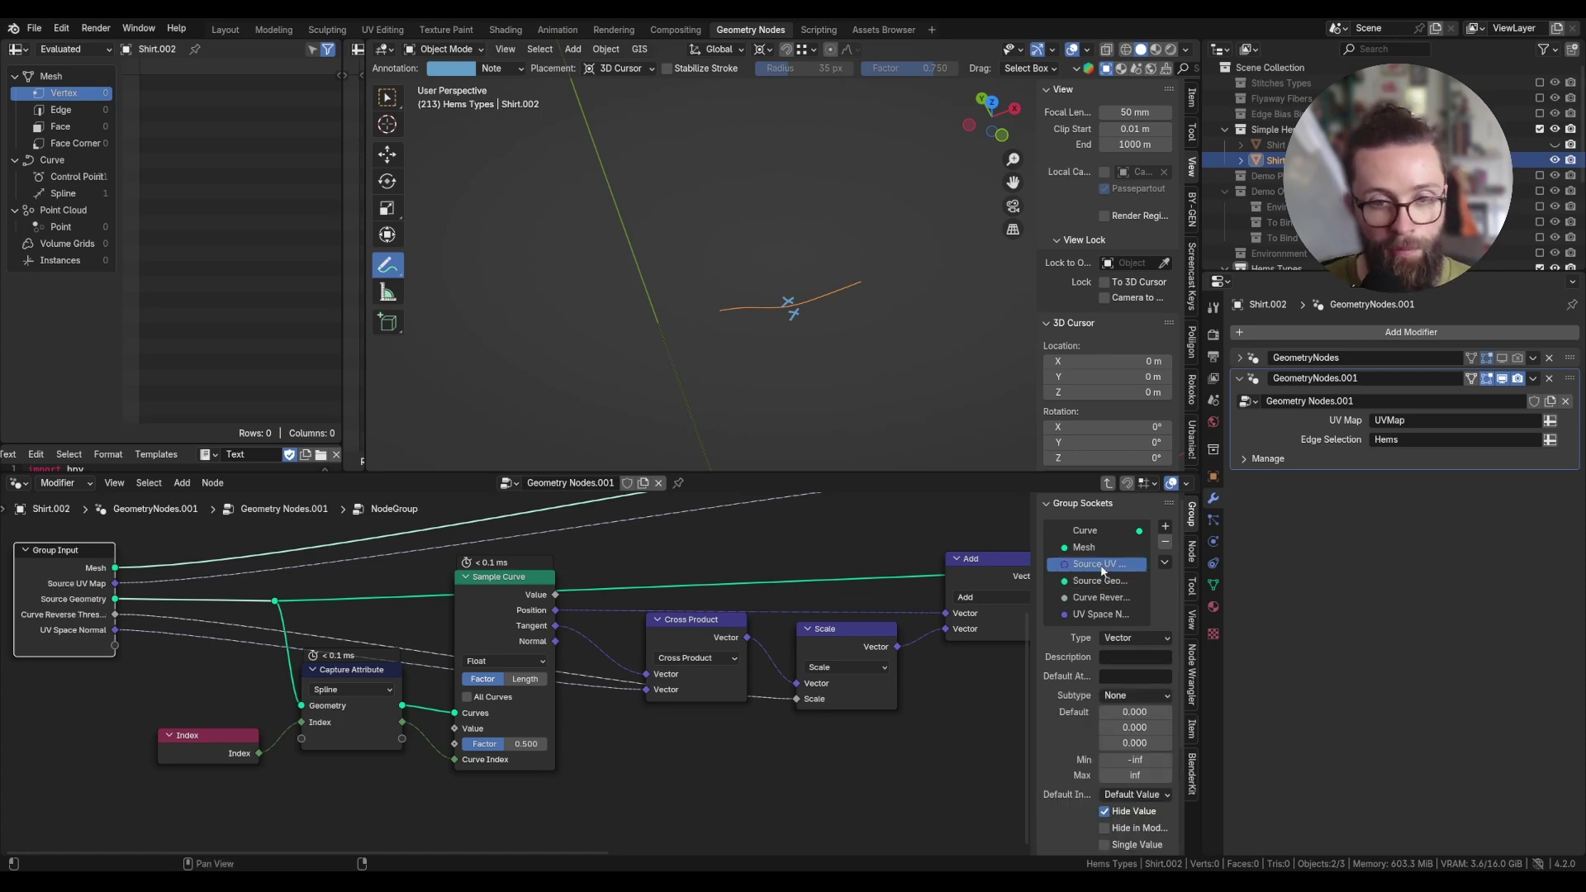
# Rename the group's Mesh input to Curve and return to the parent node tree.
pyautogui.doubleClick(1096, 547)
pyautogui.write('Curve')
pyautogui.press('Return')
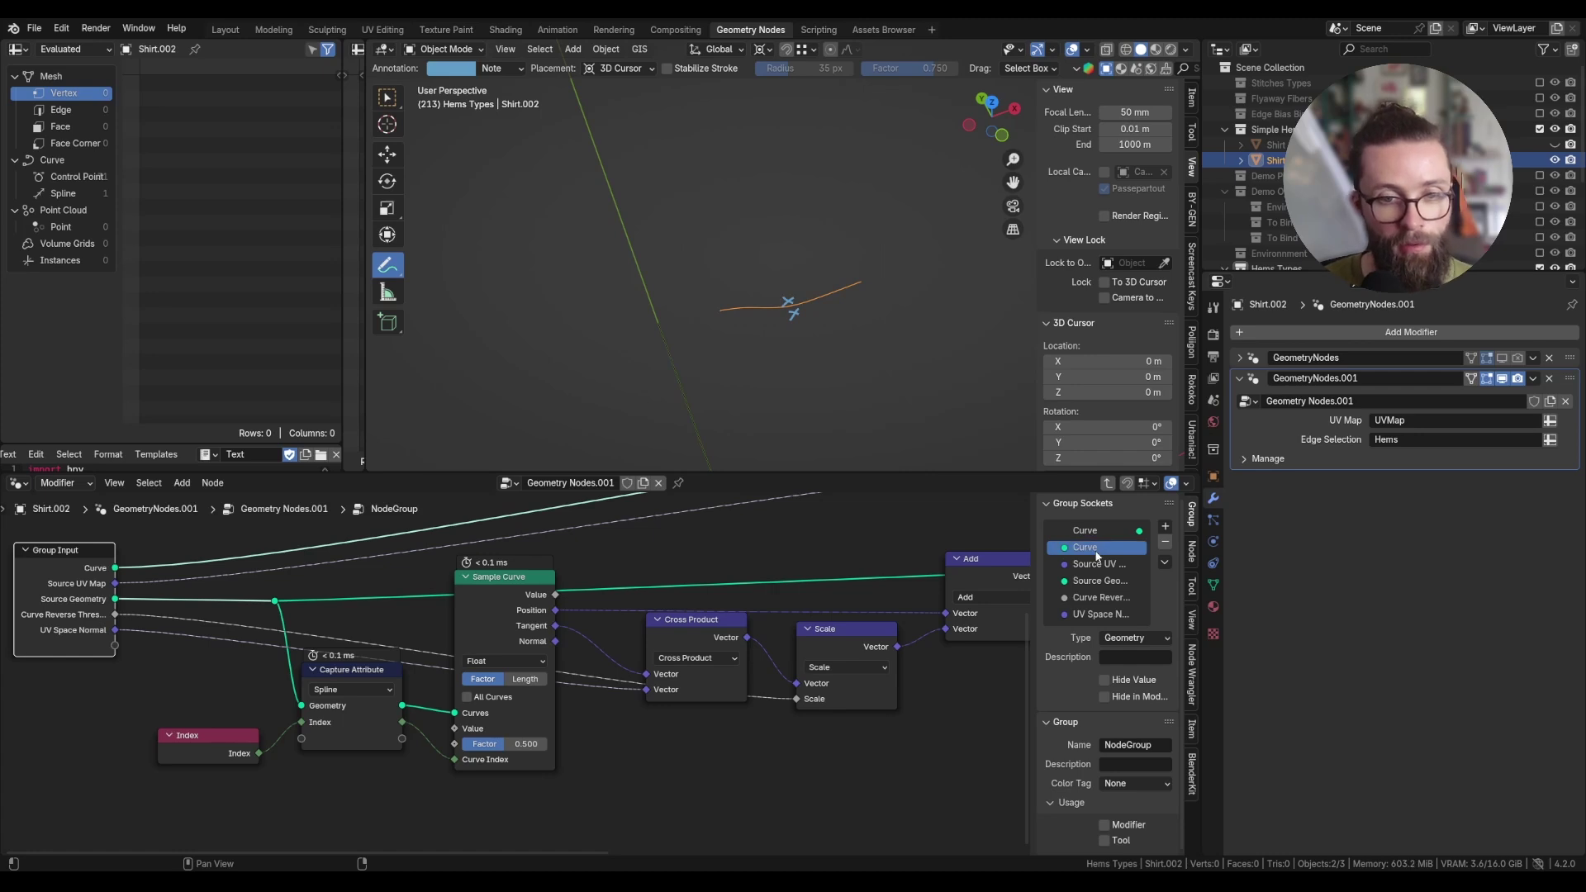
pyautogui.press('Home')
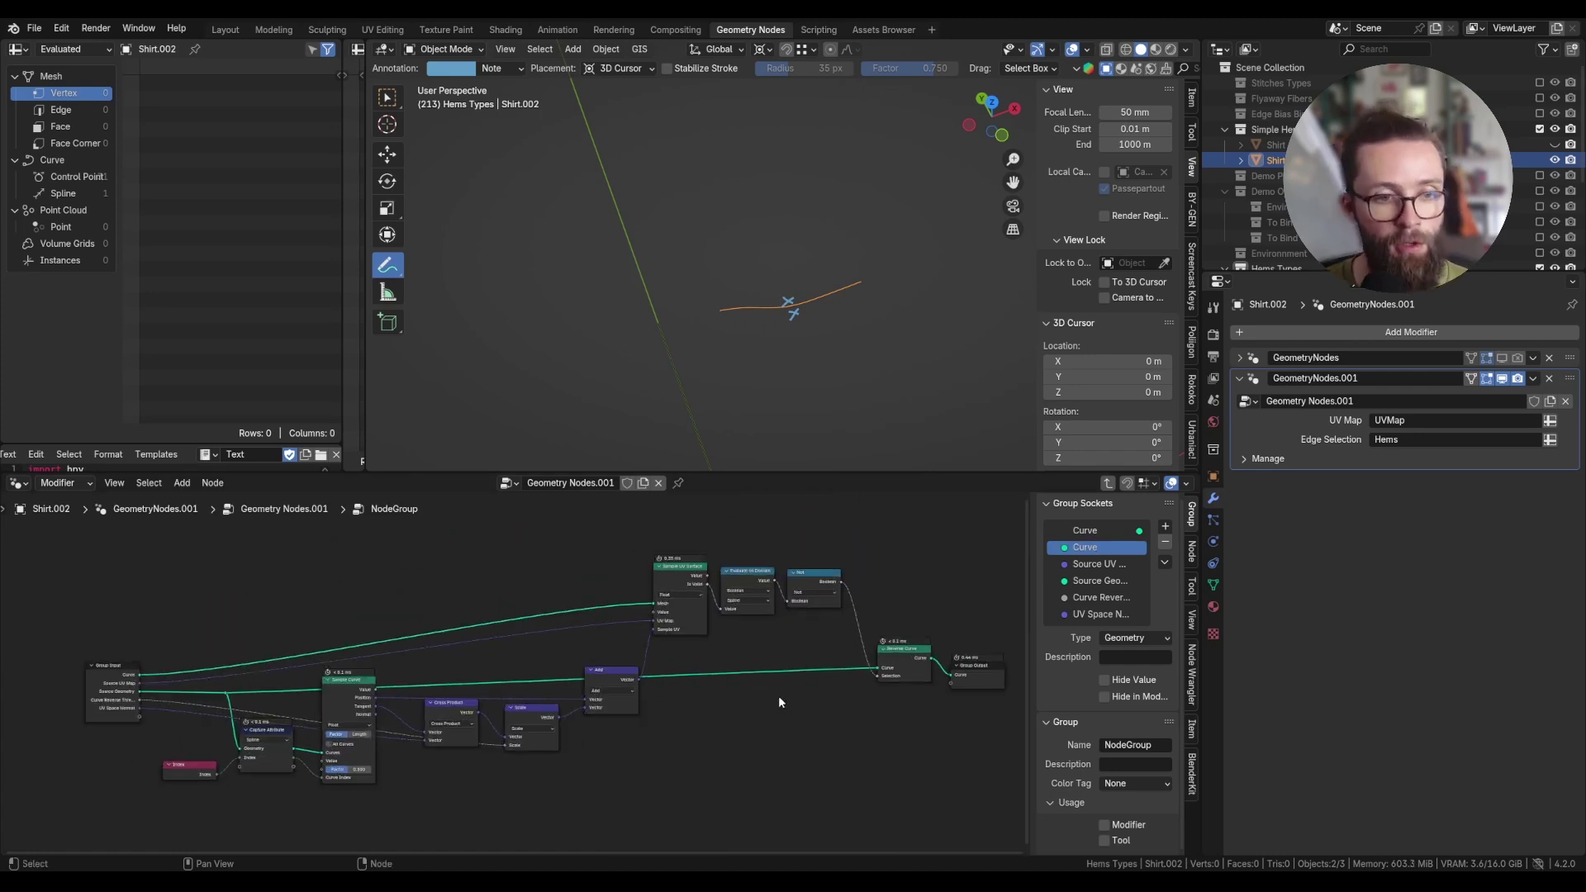
pyautogui.press('Tab')
# Add the existing Fix Curves Direction group node above the newly made node group.
pyautogui.moveTo(662, 663); pyautogui.dragTo(802, 709, button='middle')
pyautogui.hotkey('shift', 'a')
pyautogui.click(622, 505)
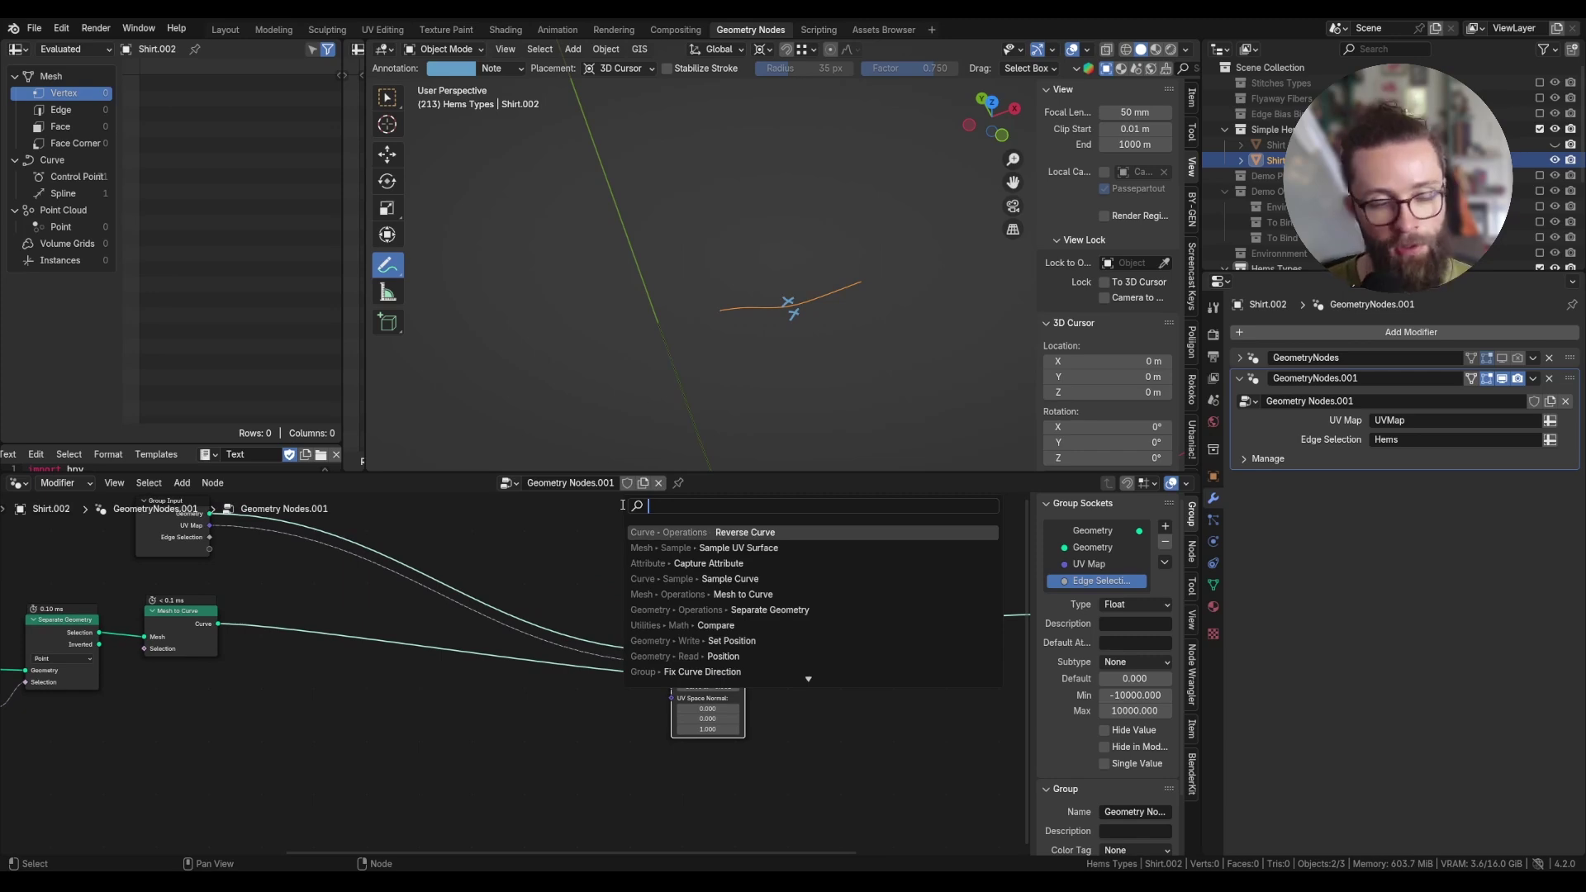
pyautogui.write('fix curve')
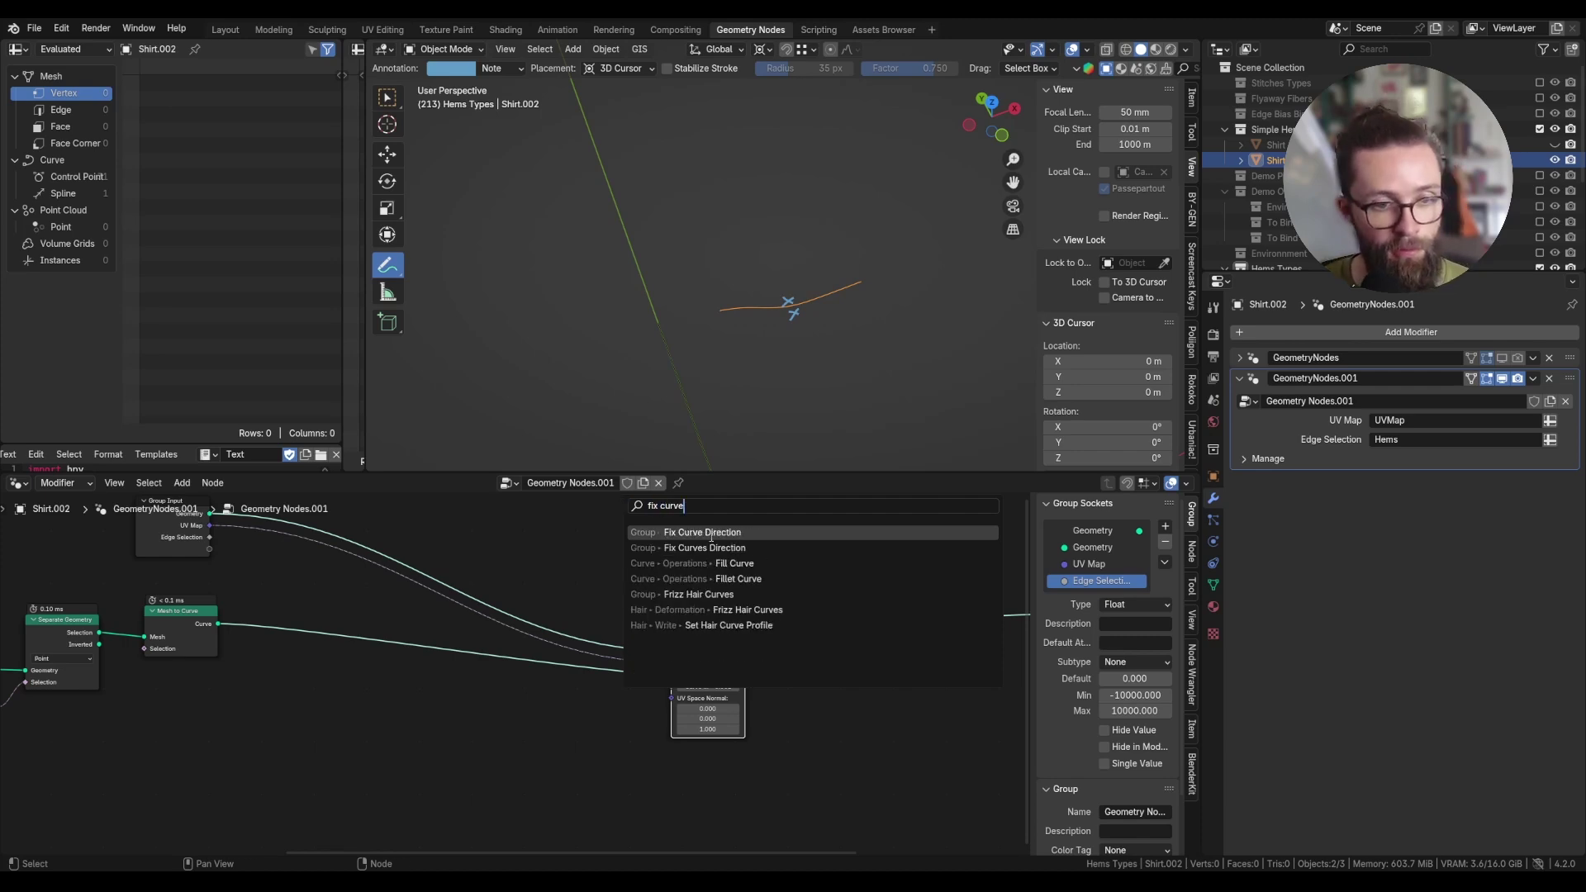
pyautogui.click(711, 547)
pyautogui.click(562, 612)
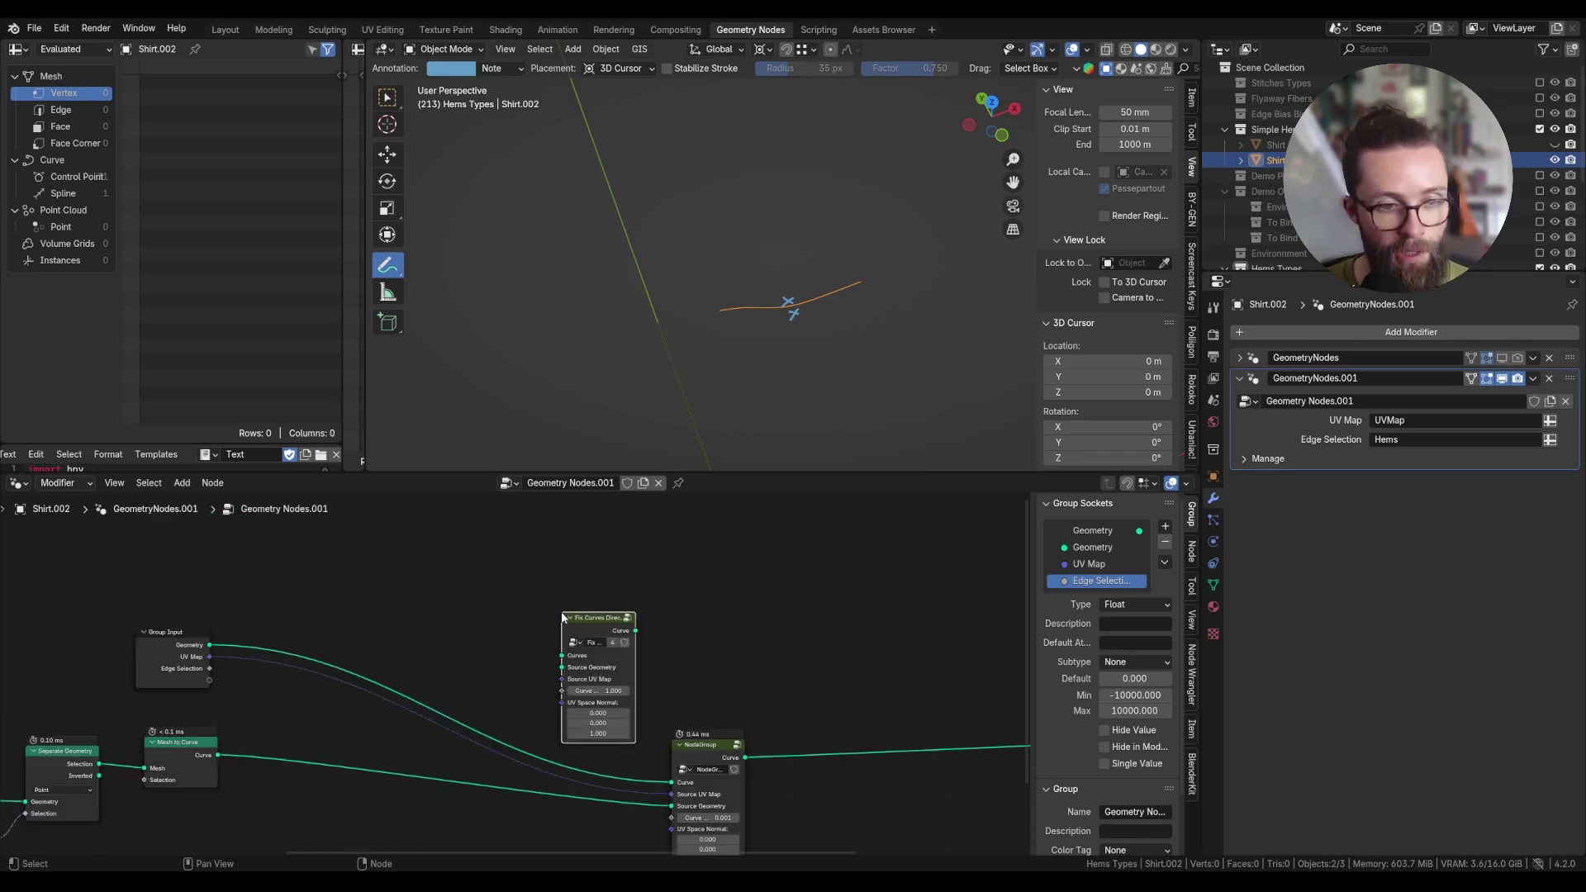
# Wire the Fix Curves Direction node to the curve, geometry and UV map, and expose Curve Reverse Threshold as a single-value group input.
pyautogui.moveTo(594, 691); pyautogui.dragTo(624, 629, button='middle')
pyautogui.scroll(1, 625, 630)
pyautogui.moveTo(717, 717); pyautogui.dragTo(598, 580)
pyautogui.moveTo(716, 743); pyautogui.dragTo(597, 605)
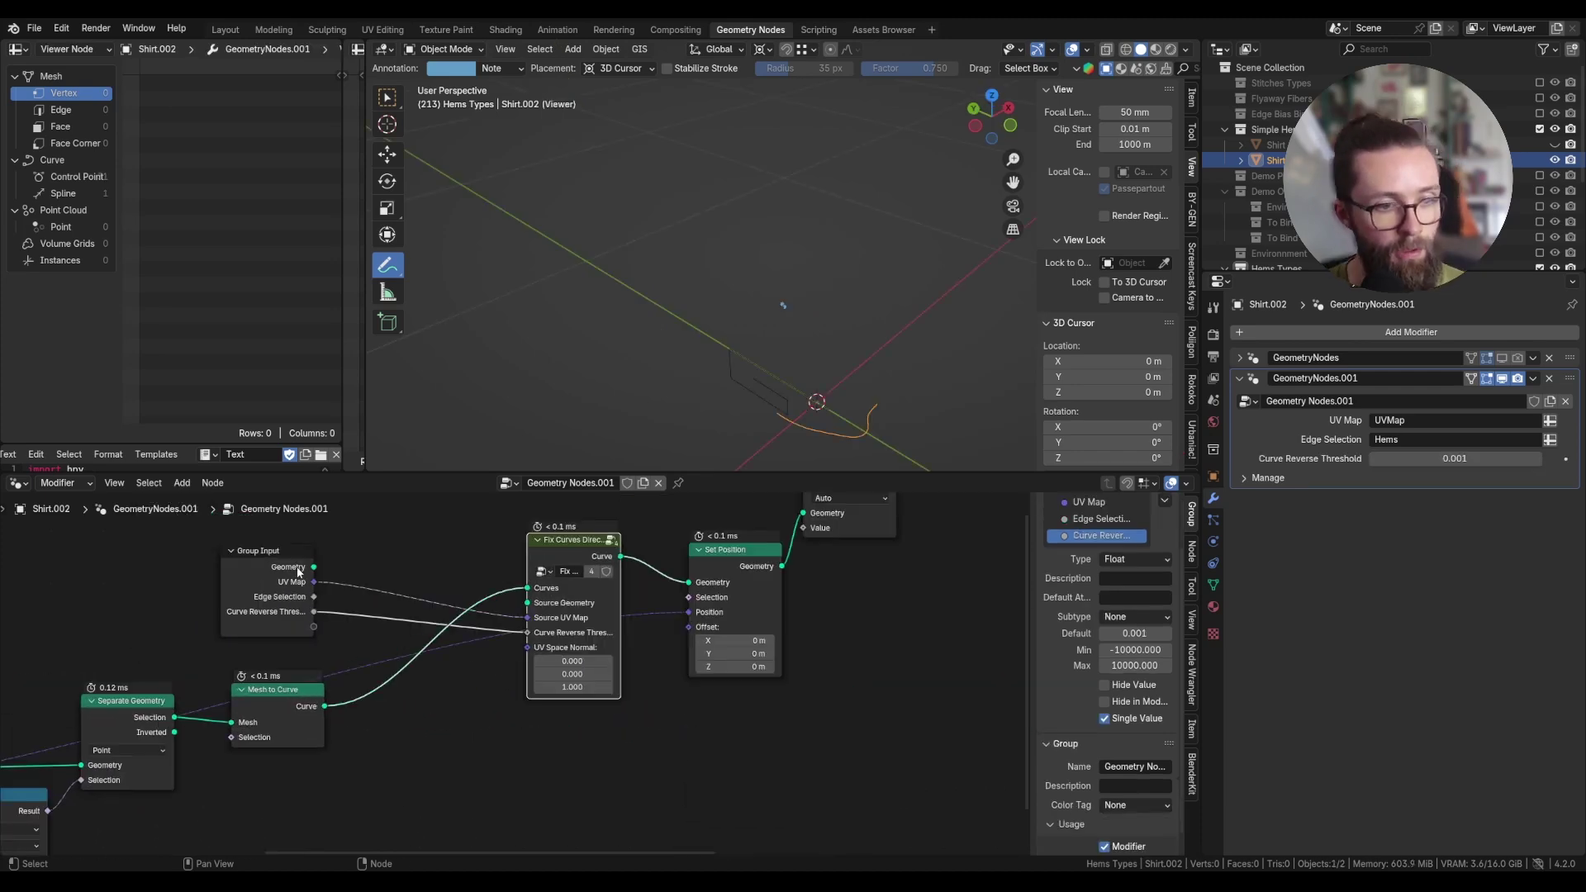
pyautogui.moveTo(314, 566); pyautogui.dragTo(528, 602)
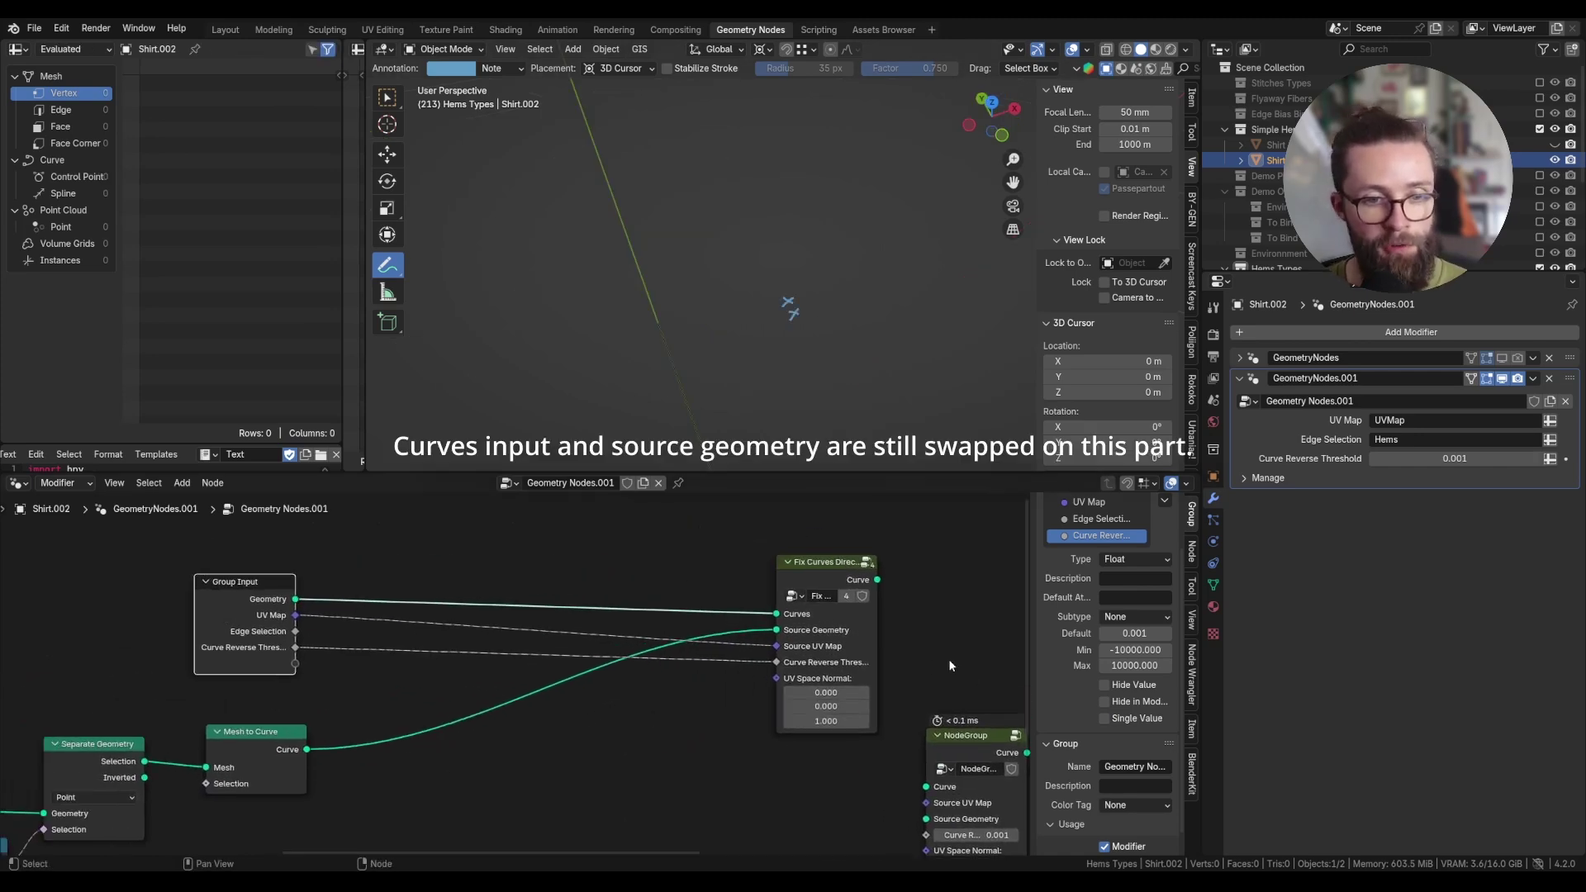
pyautogui.click(1104, 719)
# Remove the leftover NodeGroup node and move the existing Set Position node slightly closer to Capture Attribute.
pyautogui.scroll(-1, 1007, 677)
pyautogui.moveTo(987, 676); pyautogui.dragTo(784, 675, button='middle')
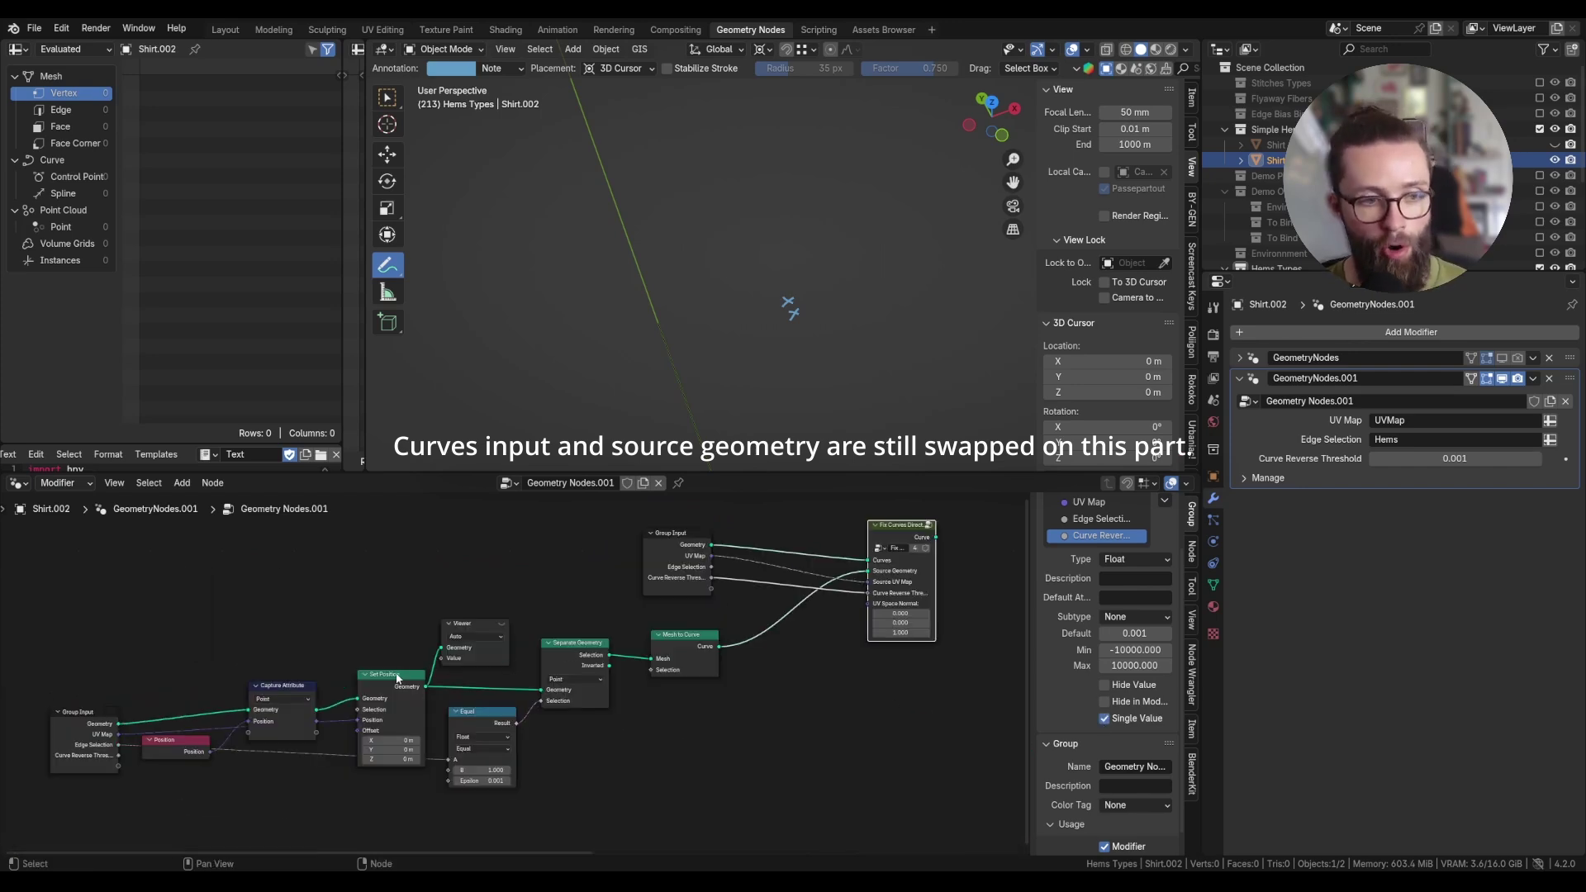
pyautogui.moveTo(397, 679)
pyautogui.mouseDown()
pyautogui.moveTo(389, 663)
pyautogui.moveTo(380, 682)
pyautogui.mouseUp()
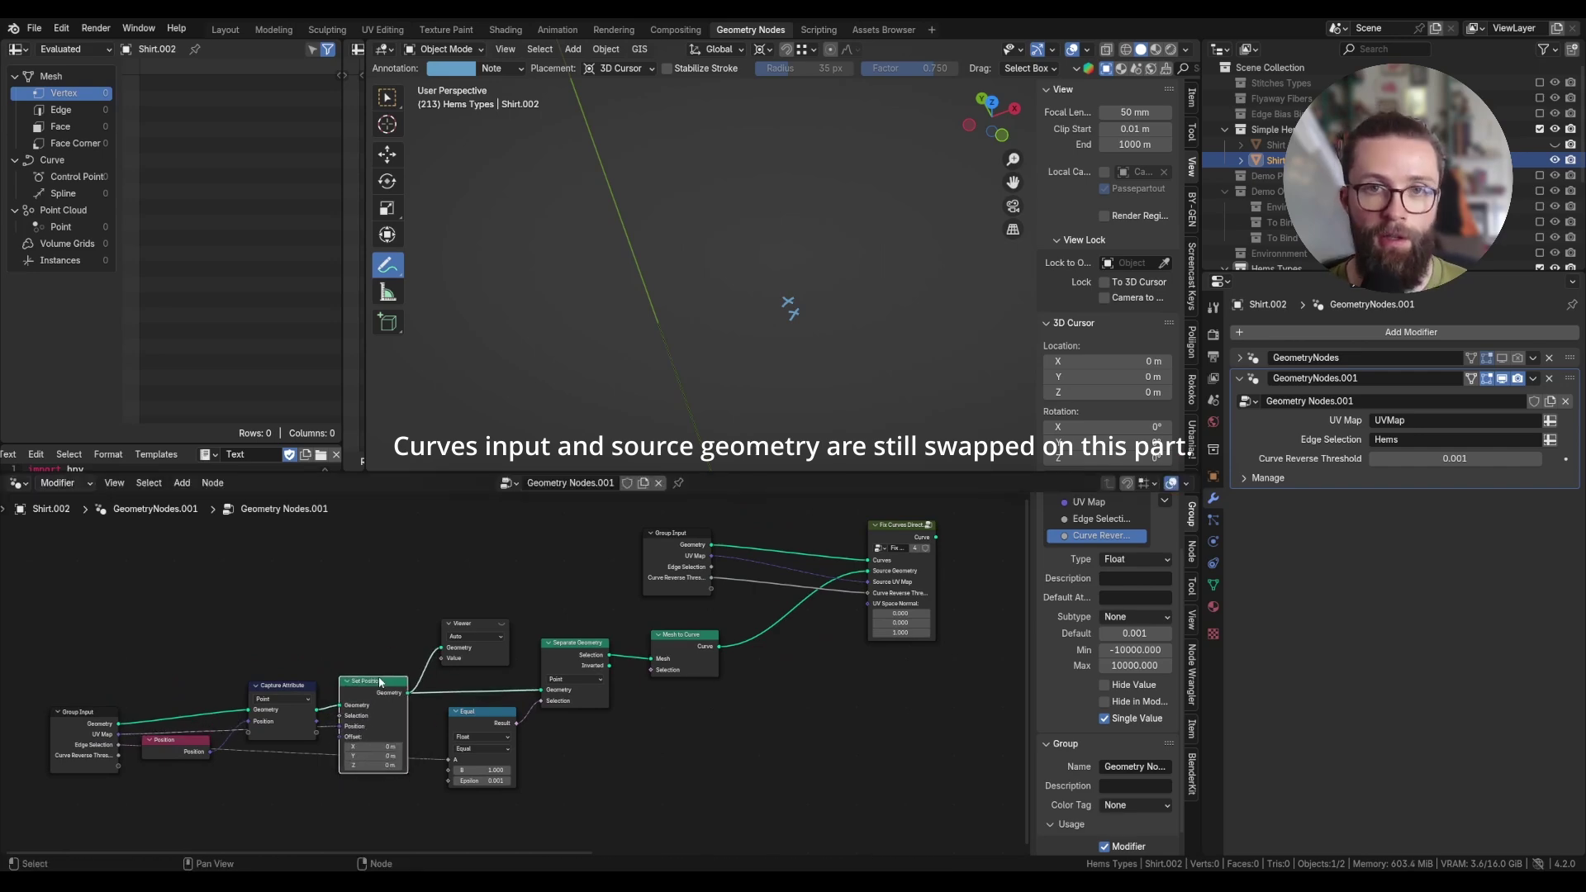
pyautogui.click(1276, 145)
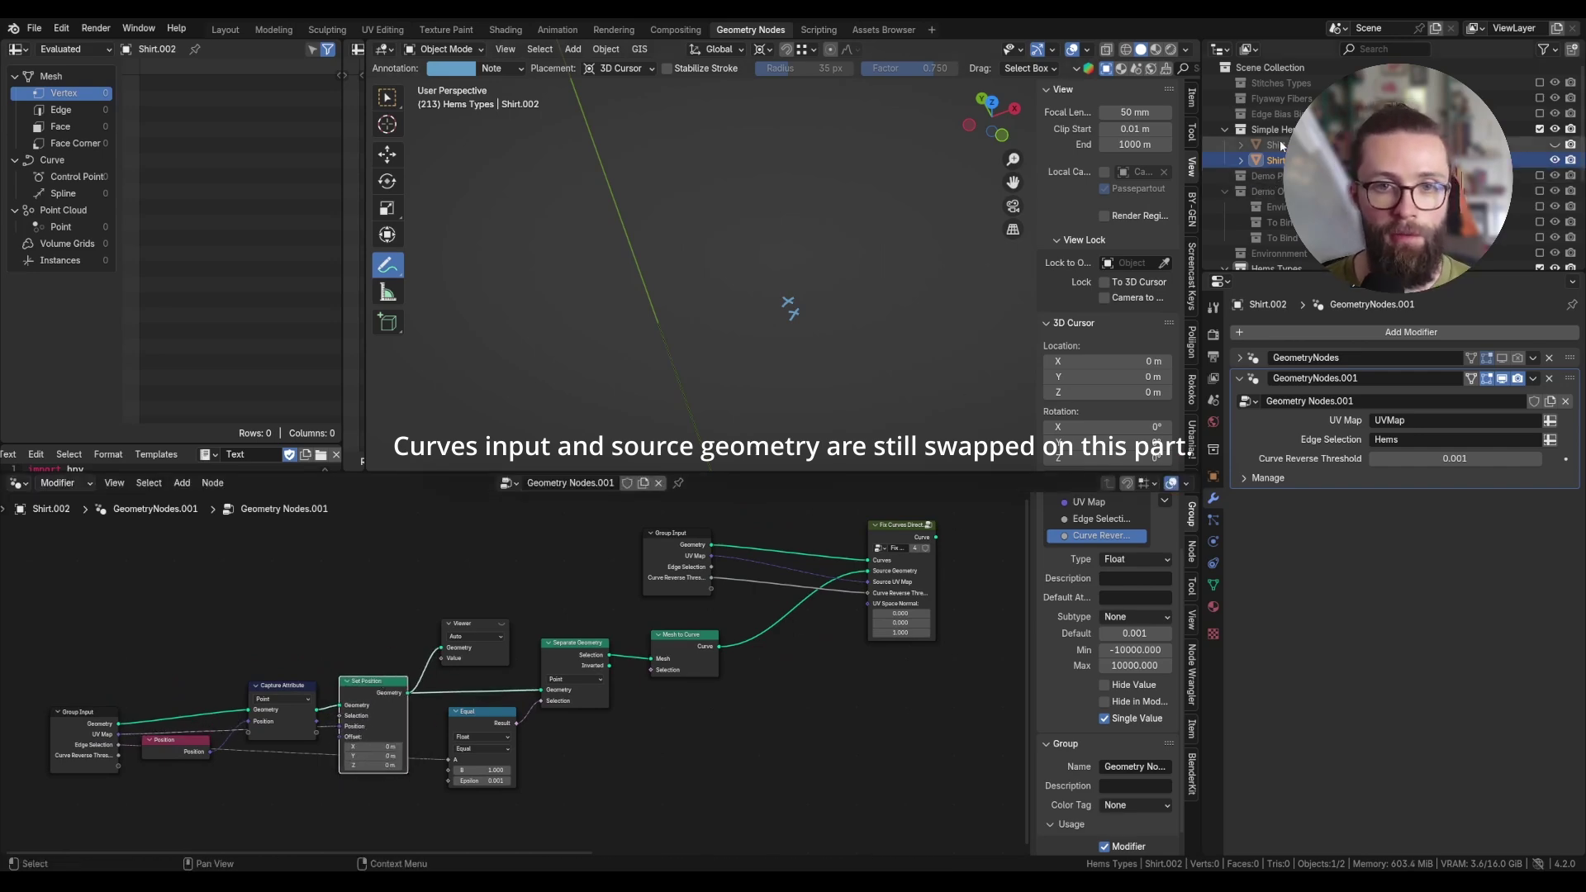
pyautogui.click(1275, 161)
# Add a Set Position node after Fix Curves Direction and feed its Position from the Capture Attribute node.
pyautogui.hotkey('shift', 'a')
pyautogui.write('s')
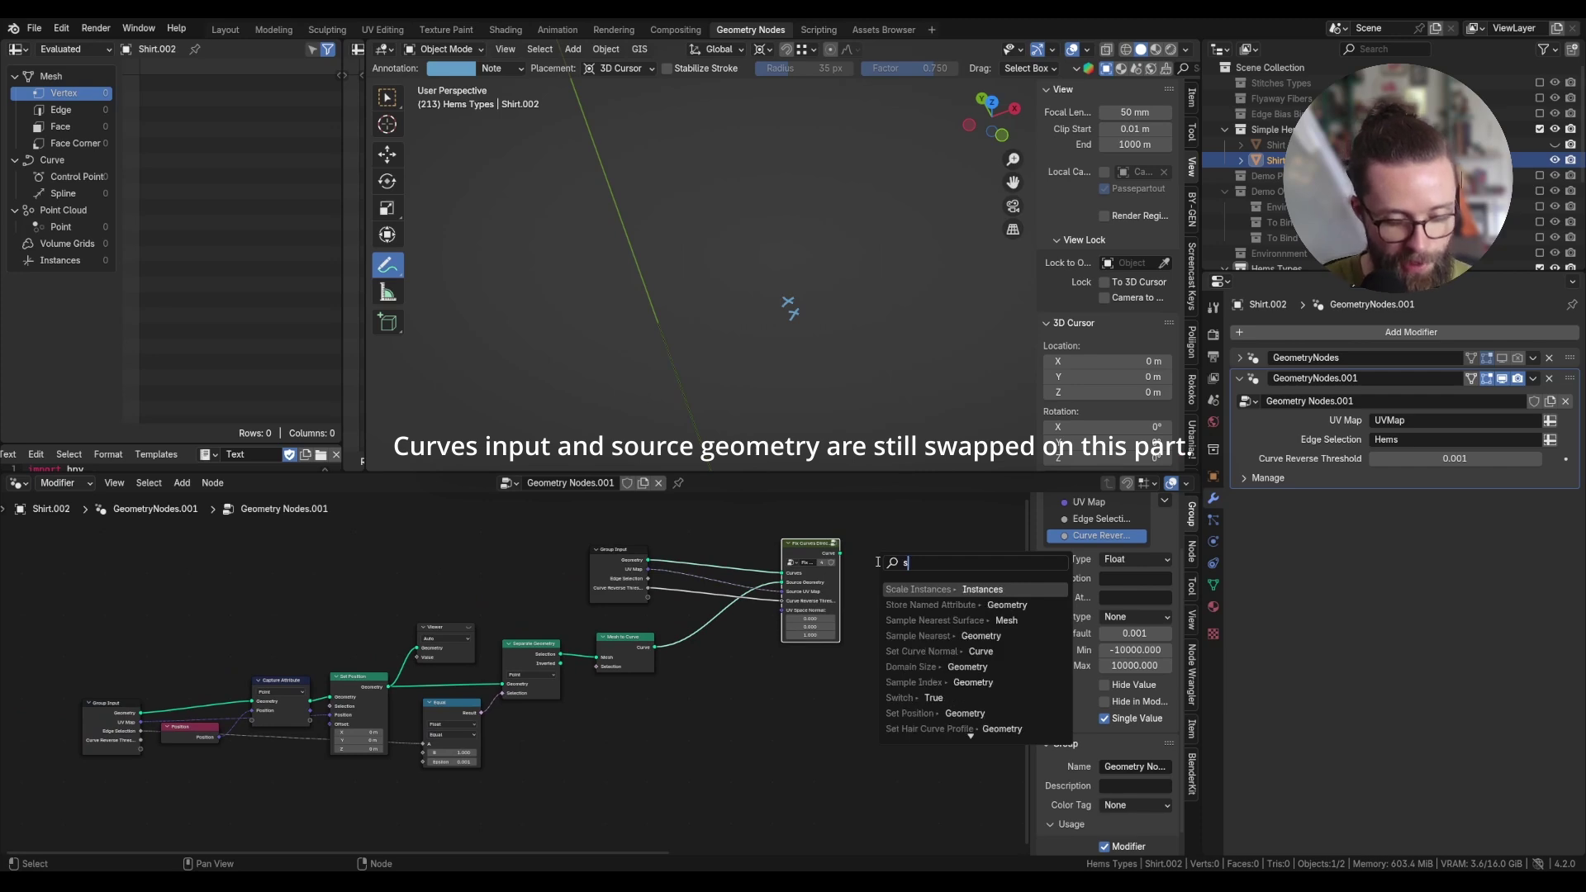
pyautogui.write('et p')
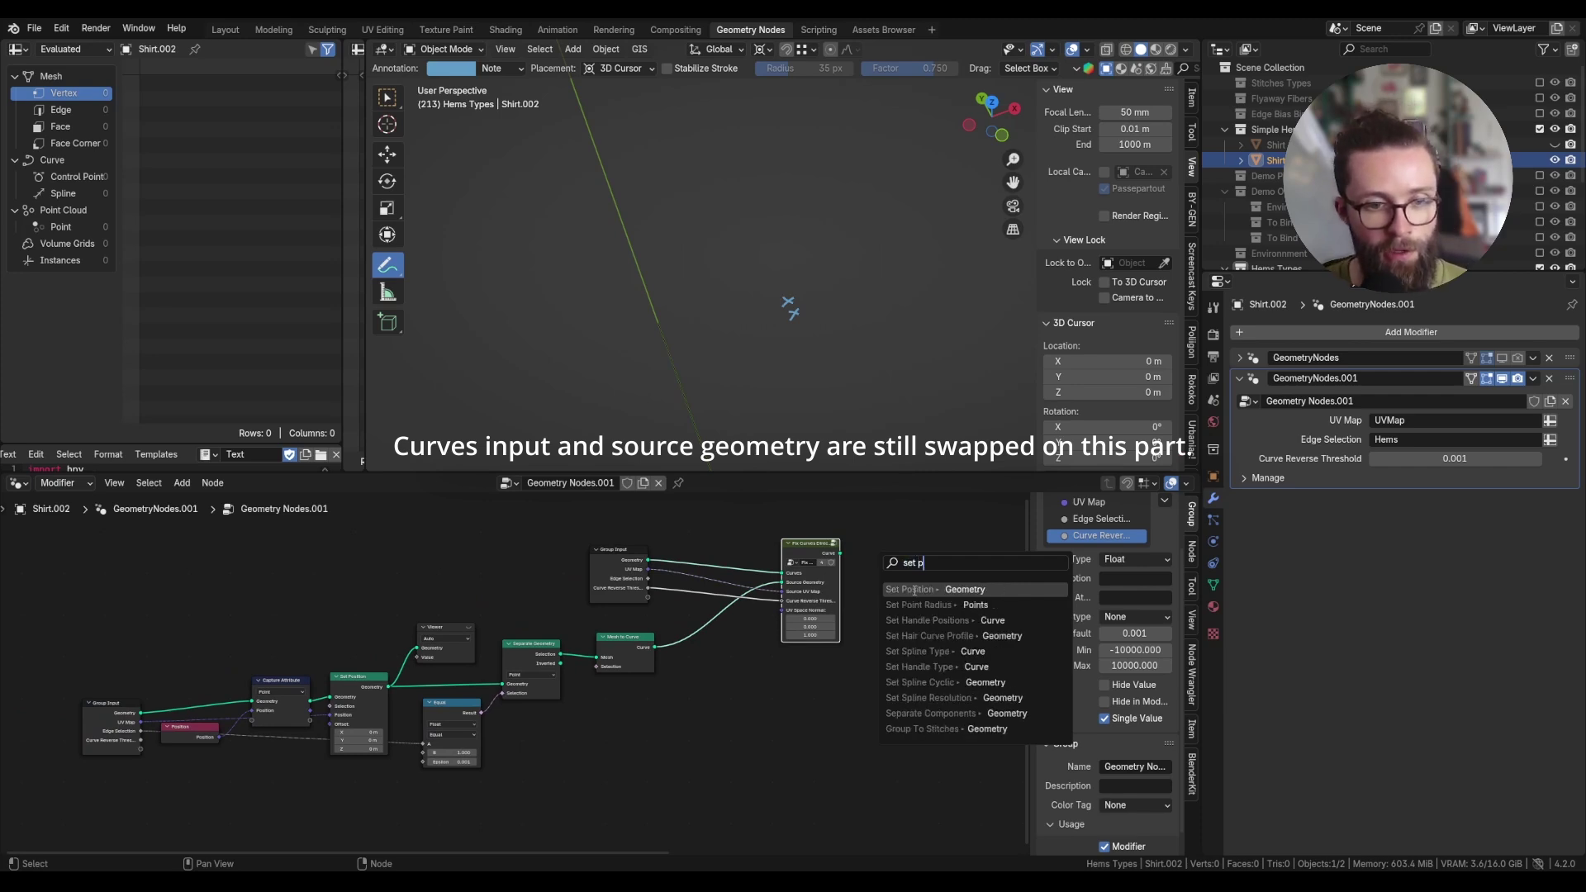
pyautogui.click(914, 590)
pyautogui.scroll(2, 303, 721)
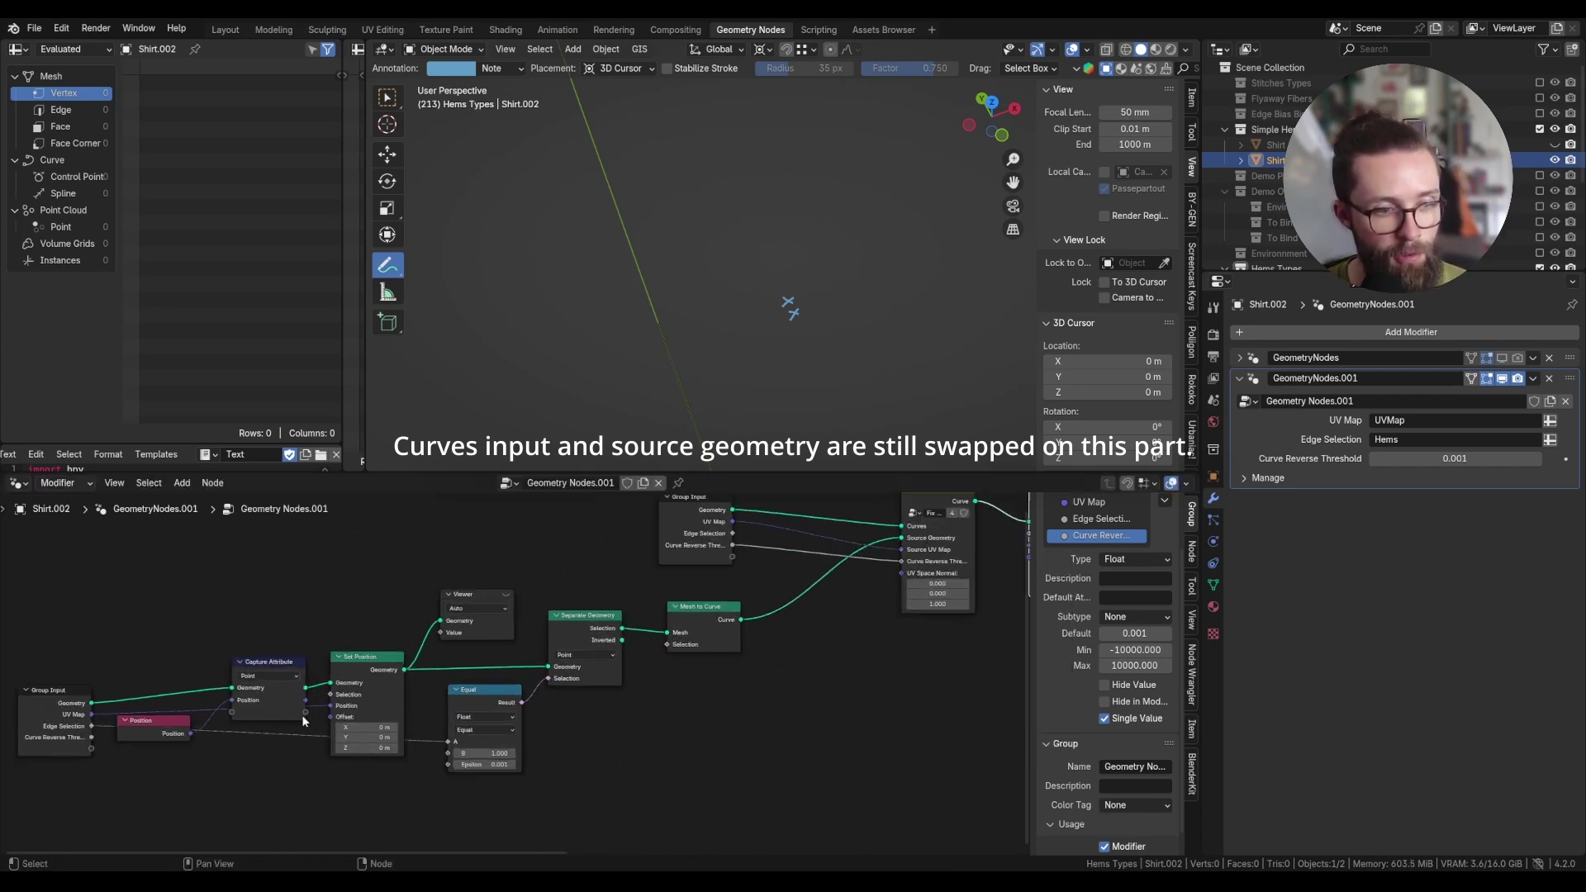
pyautogui.moveTo(408, 697); pyautogui.dragTo(380, 728, button='middle')
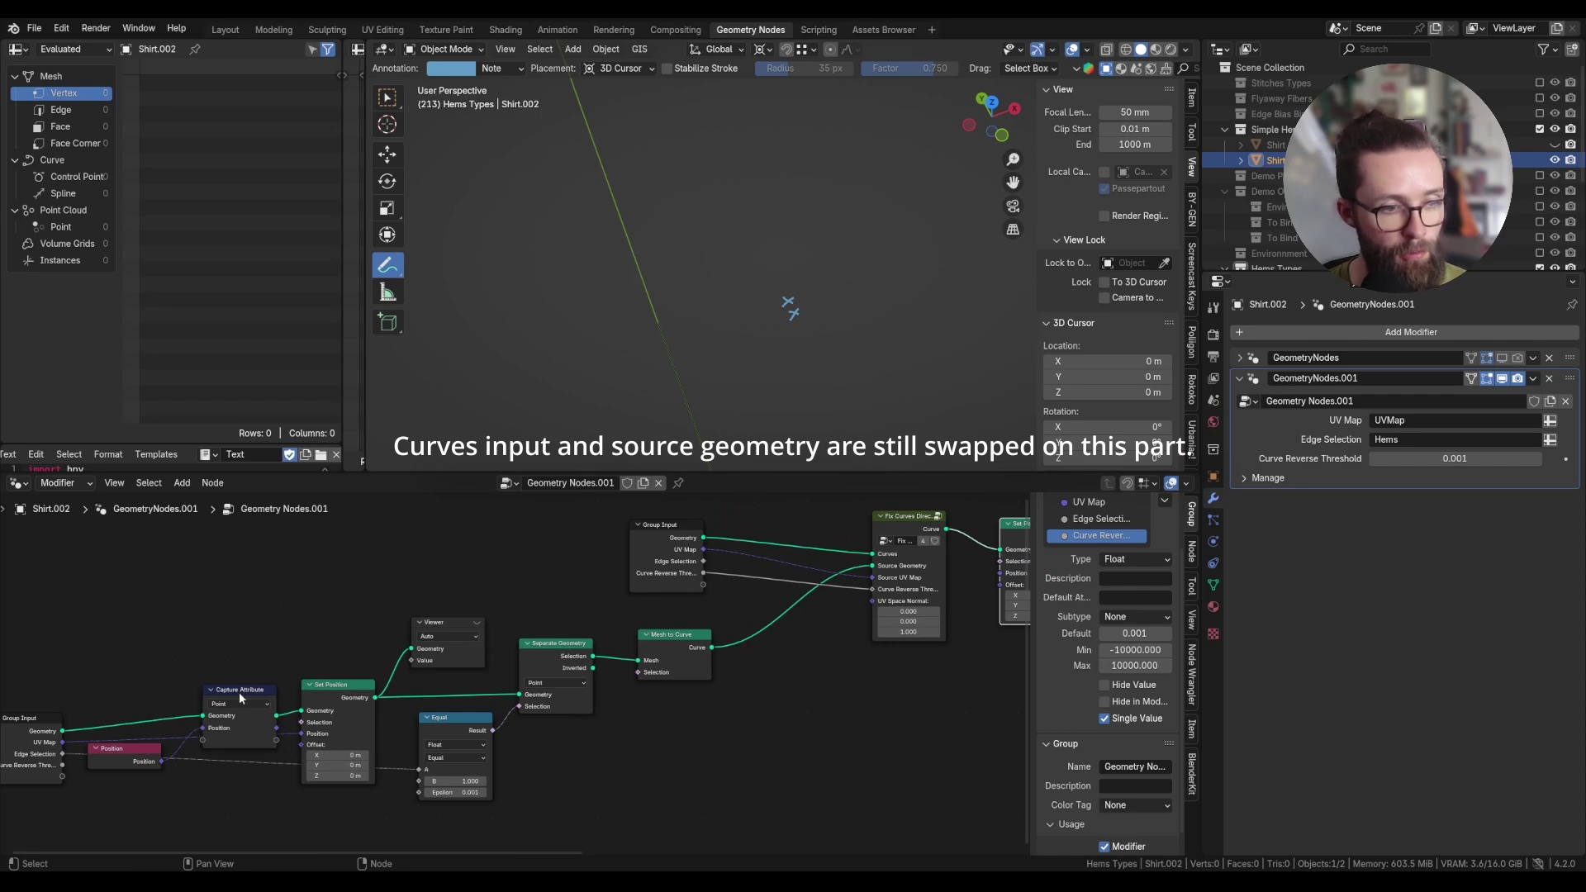
pyautogui.moveTo(241, 698); pyautogui.dragTo(228, 687)
pyautogui.moveTo(287, 678); pyautogui.dragTo(164, 714, button='middle')
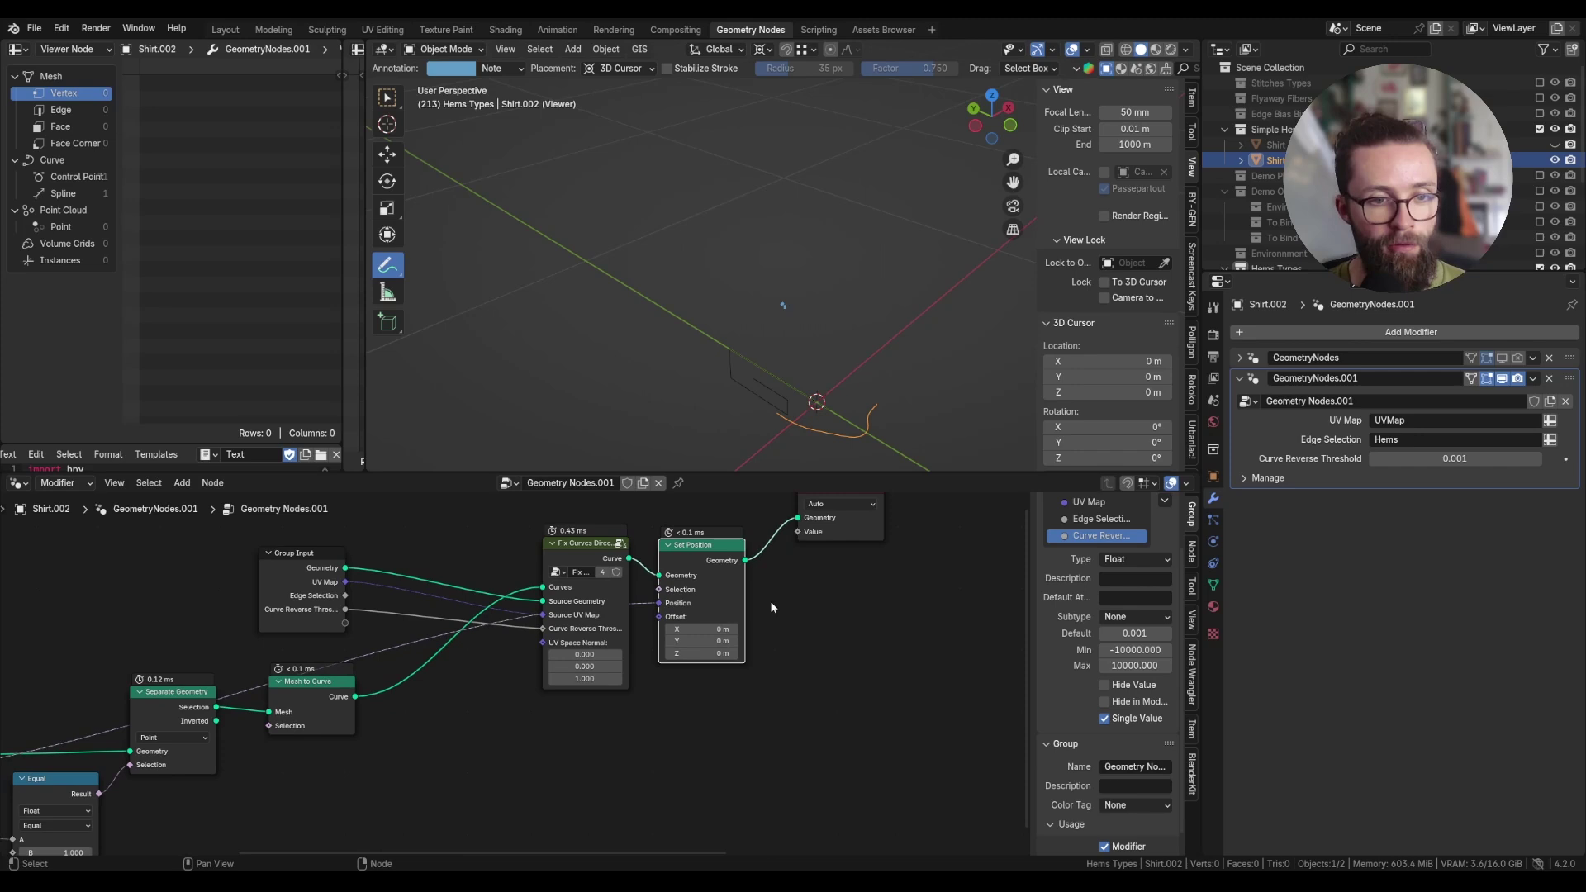
# Preview the Group Input geometry and annotate a short direction mark at the corner of the shirt's lower hem.
pyautogui.moveTo(826, 343); pyautogui.dragTo(668, 334, button='middle')
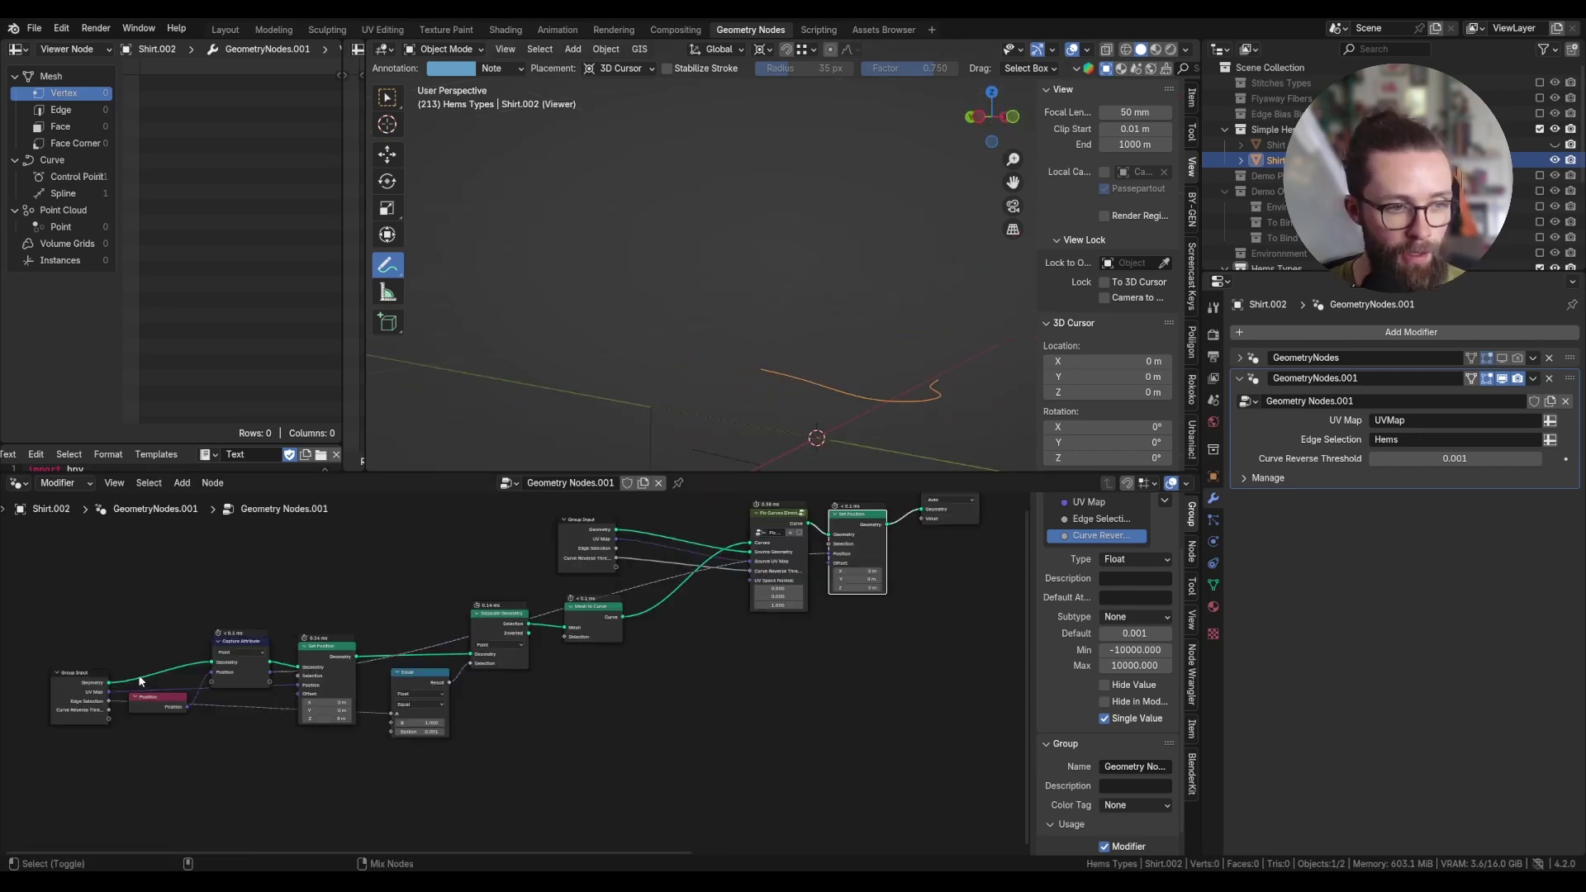
pyautogui.moveTo(812, 344); pyautogui.dragTo(743, 361, button='middle')
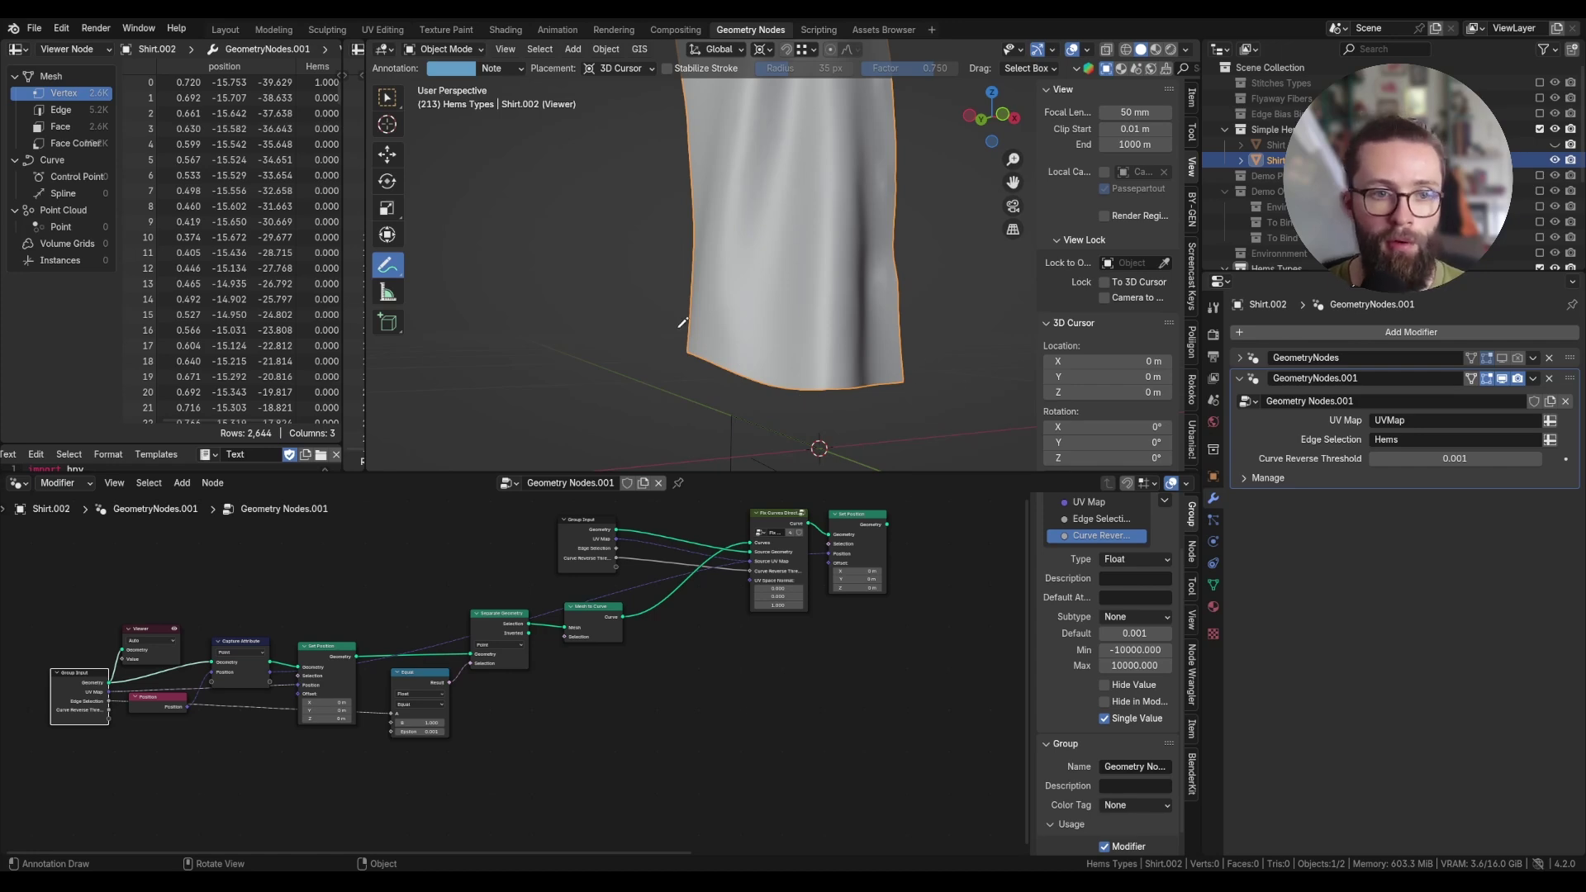
pyautogui.scroll(3, 682, 322)
pyautogui.moveTo(695, 382); pyautogui.dragTo(717, 365)
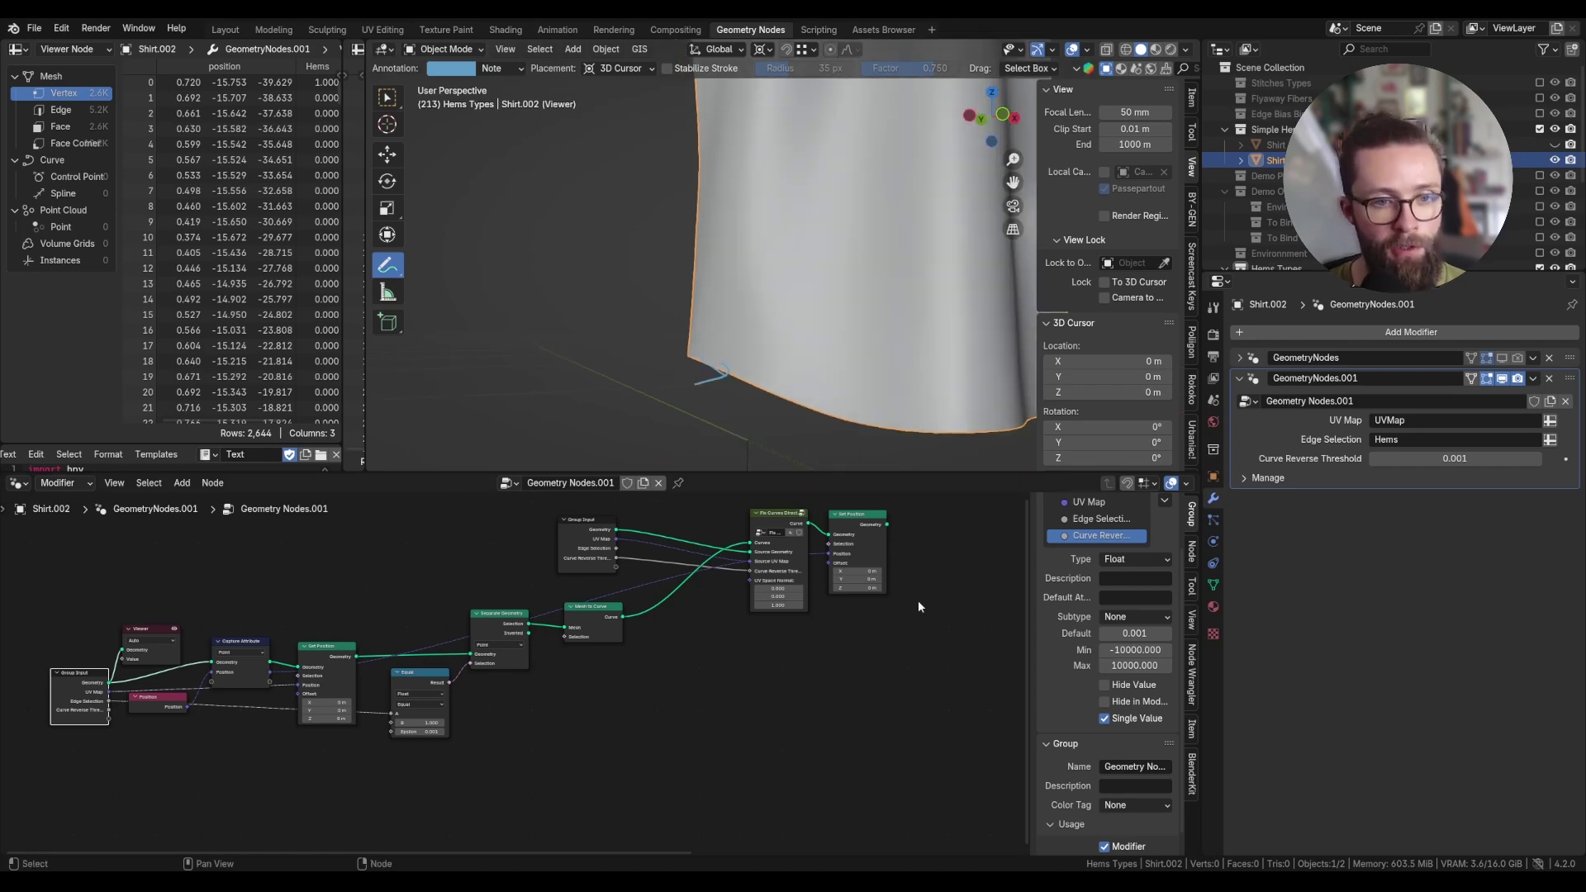
# Add a Sample Nearest node fed by the geometry of the Set Position node that follows Fix Curves Direction.
pyautogui.moveTo(888, 629); pyautogui.dragTo(841, 651, button='middle')
pyautogui.scroll(1, 856, 636)
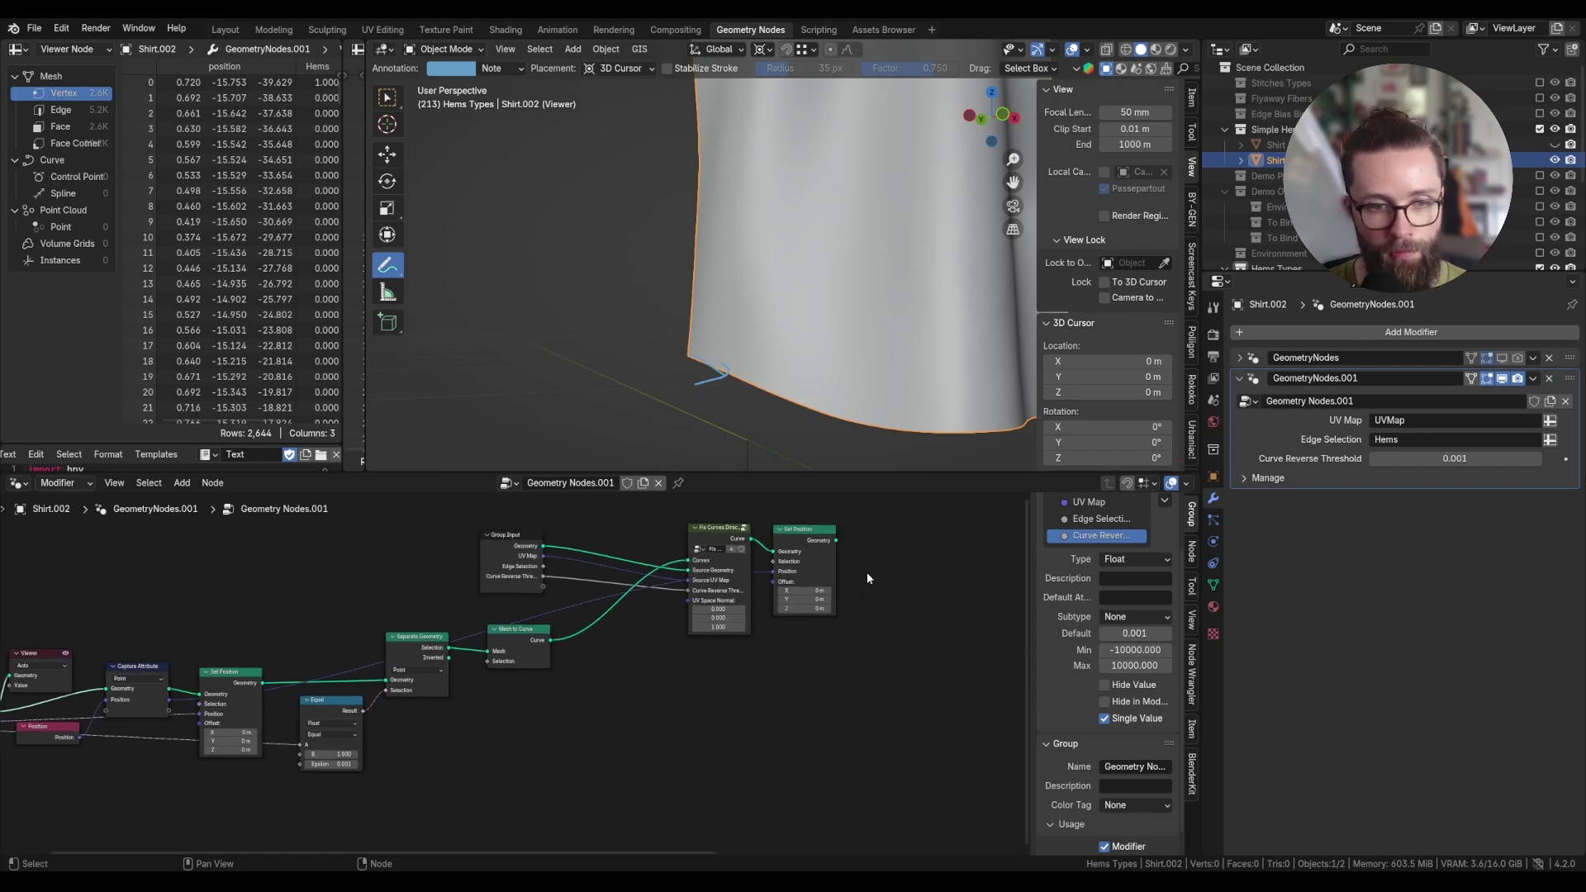
pyautogui.moveTo(866, 572); pyautogui.dragTo(653, 589, button='middle')
pyautogui.moveTo(626, 558); pyautogui.dragTo(708, 610)
pyautogui.write('sample n')
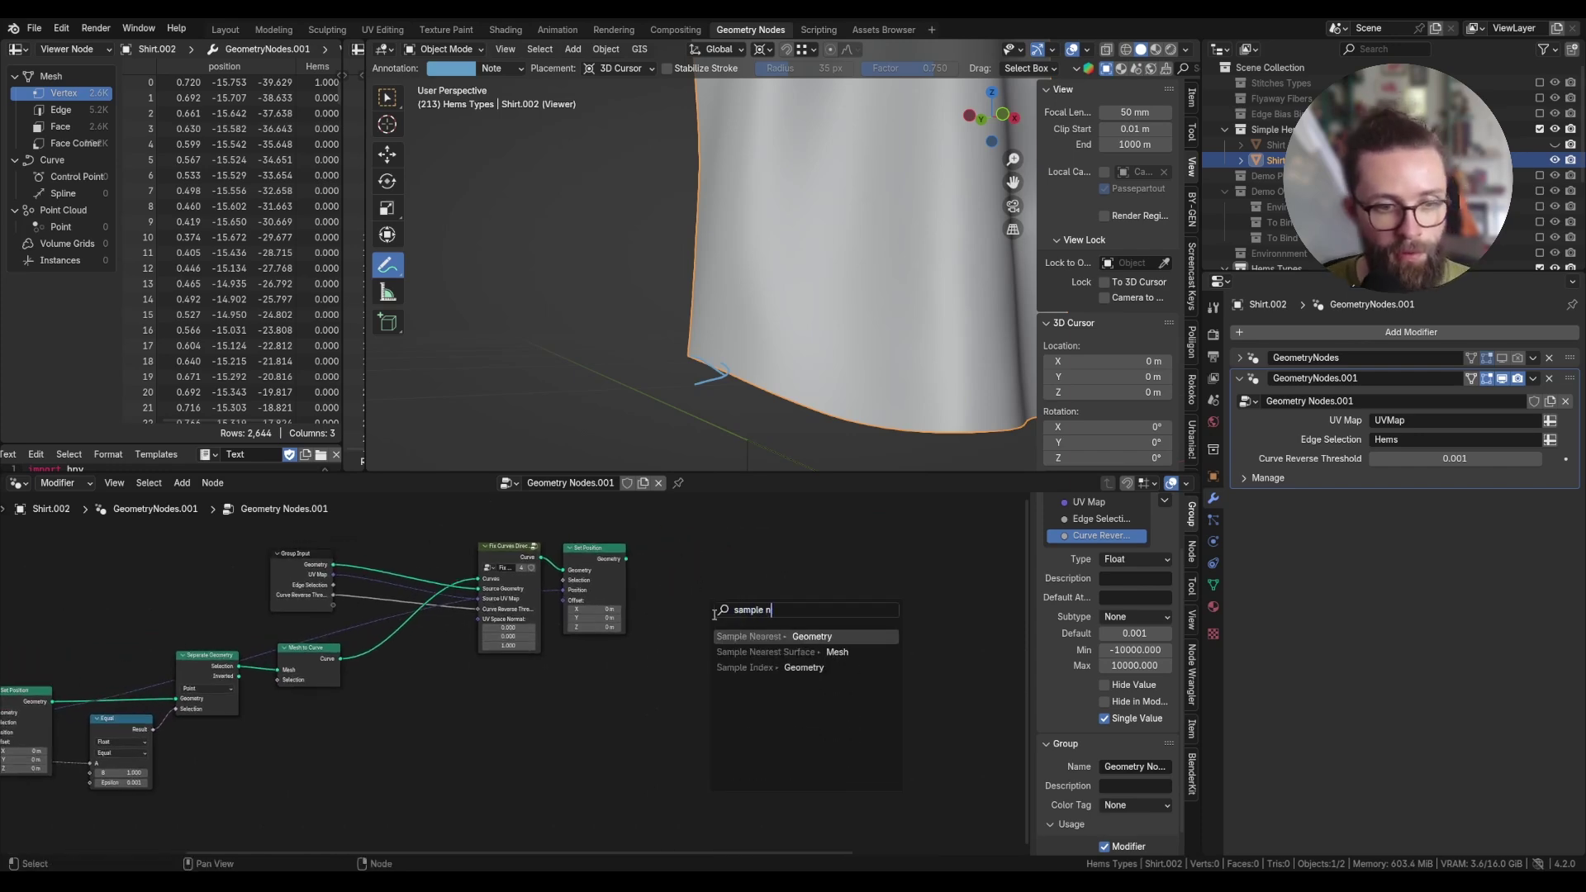
pyautogui.click(742, 637)
pyautogui.click(734, 640)
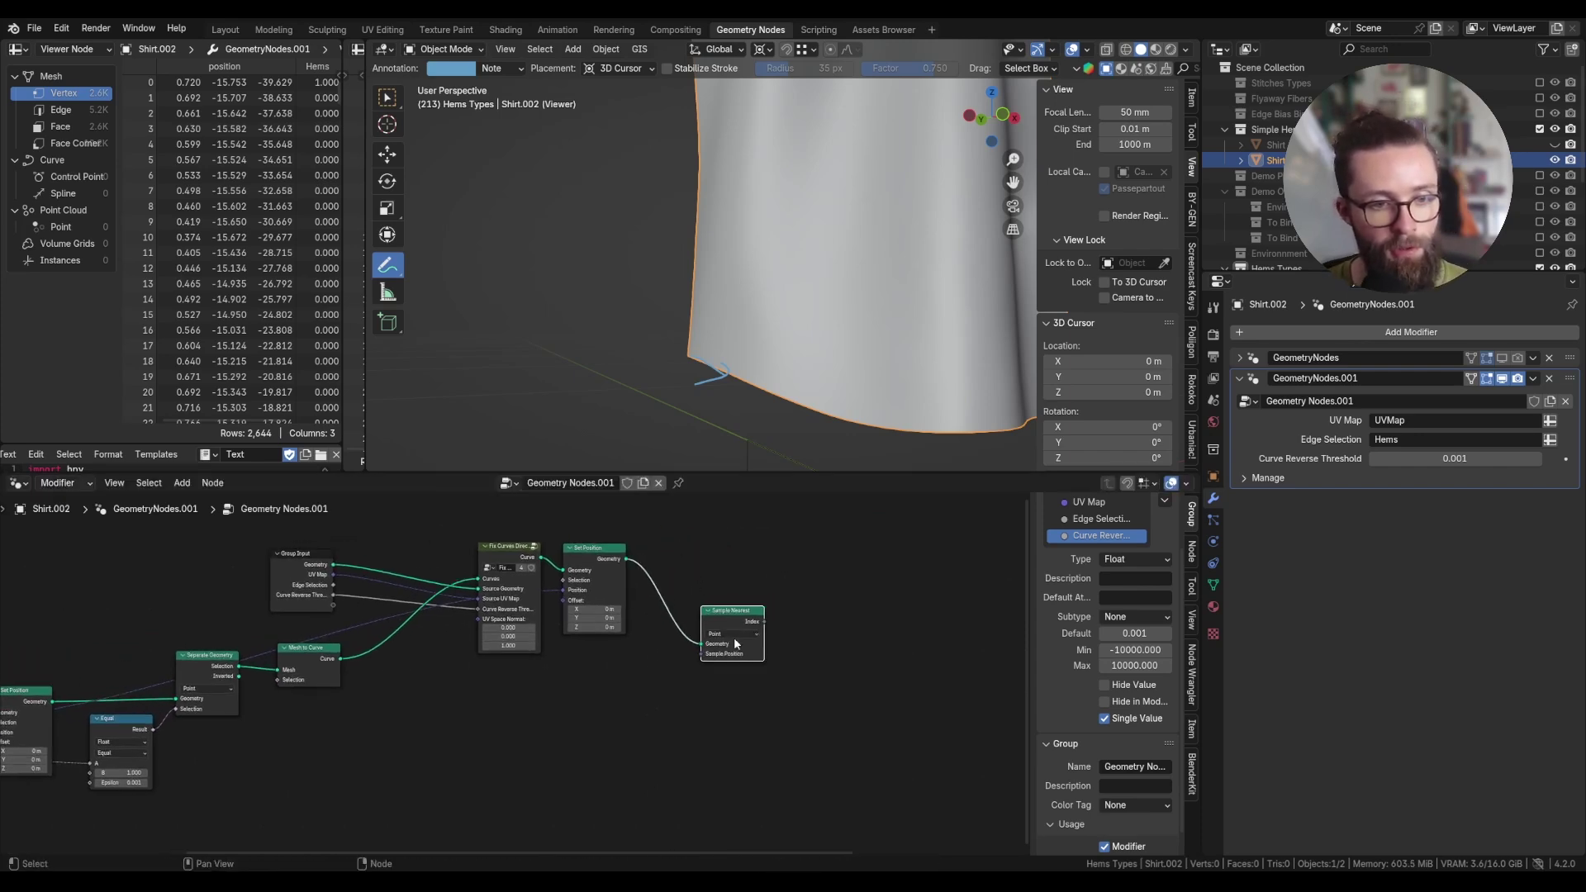
# Connect the Sample Nearest index to a new Sample Index node and set its data type to Vector.
pyautogui.scroll(3, 769, 612)
pyautogui.moveTo(763, 624); pyautogui.dragTo(805, 621)
pyautogui.write('sample in')
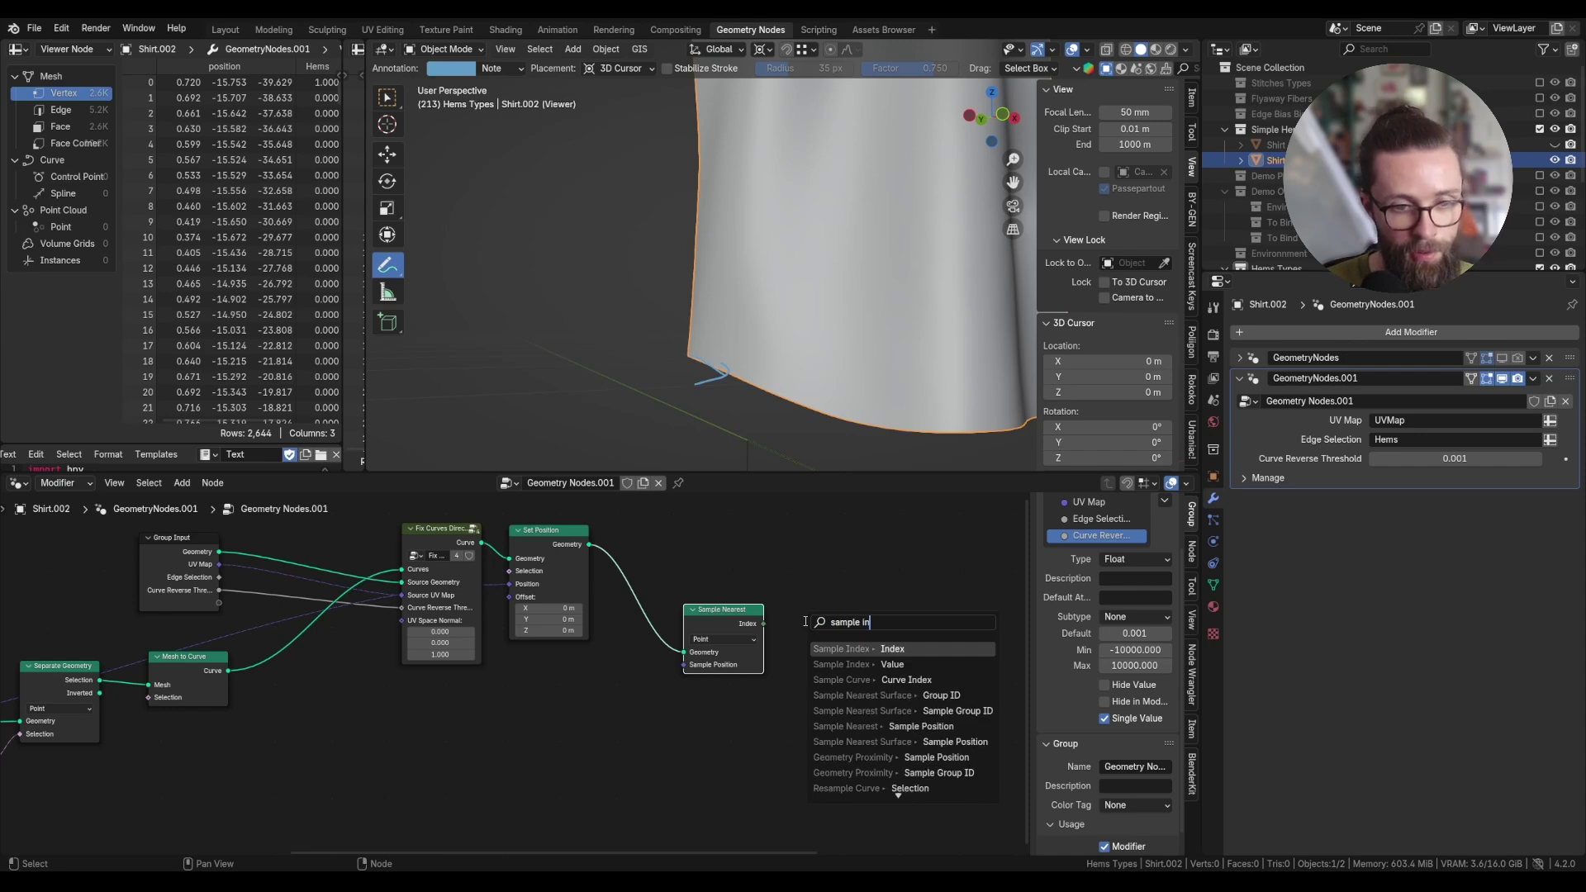
pyautogui.click(861, 651)
pyautogui.click(855, 613)
pyautogui.click(854, 606)
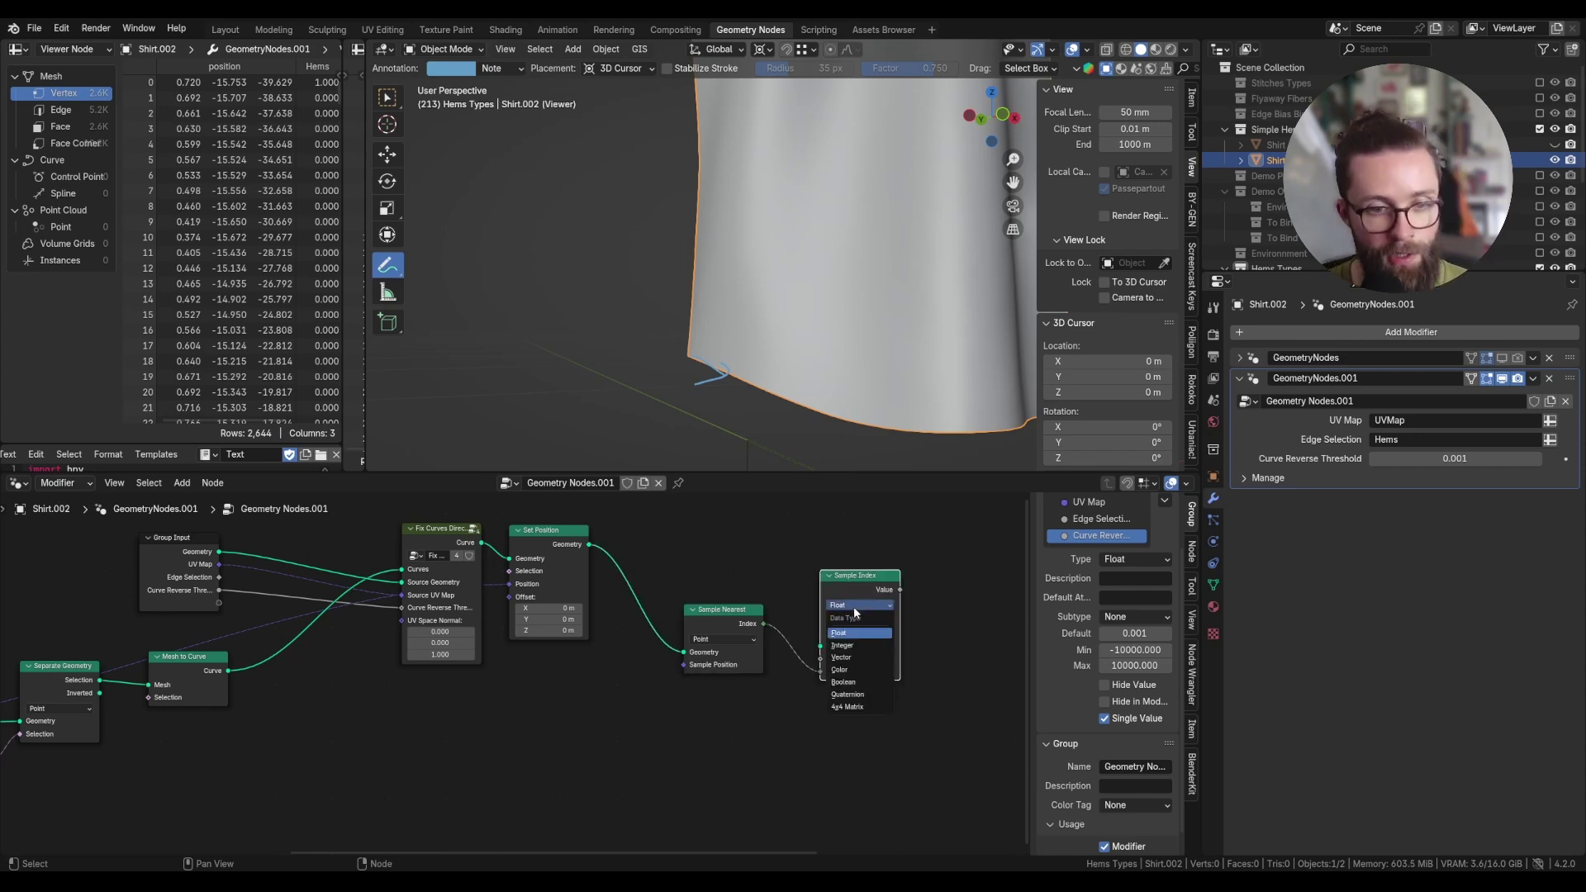
pyautogui.click(849, 656)
# Feed Sample Index with a Curve Tangent value and the Set Position geometry, and arrange the sampling nodes.
pyautogui.moveTo(820, 659); pyautogui.dragTo(793, 654)
pyautogui.write('cur')
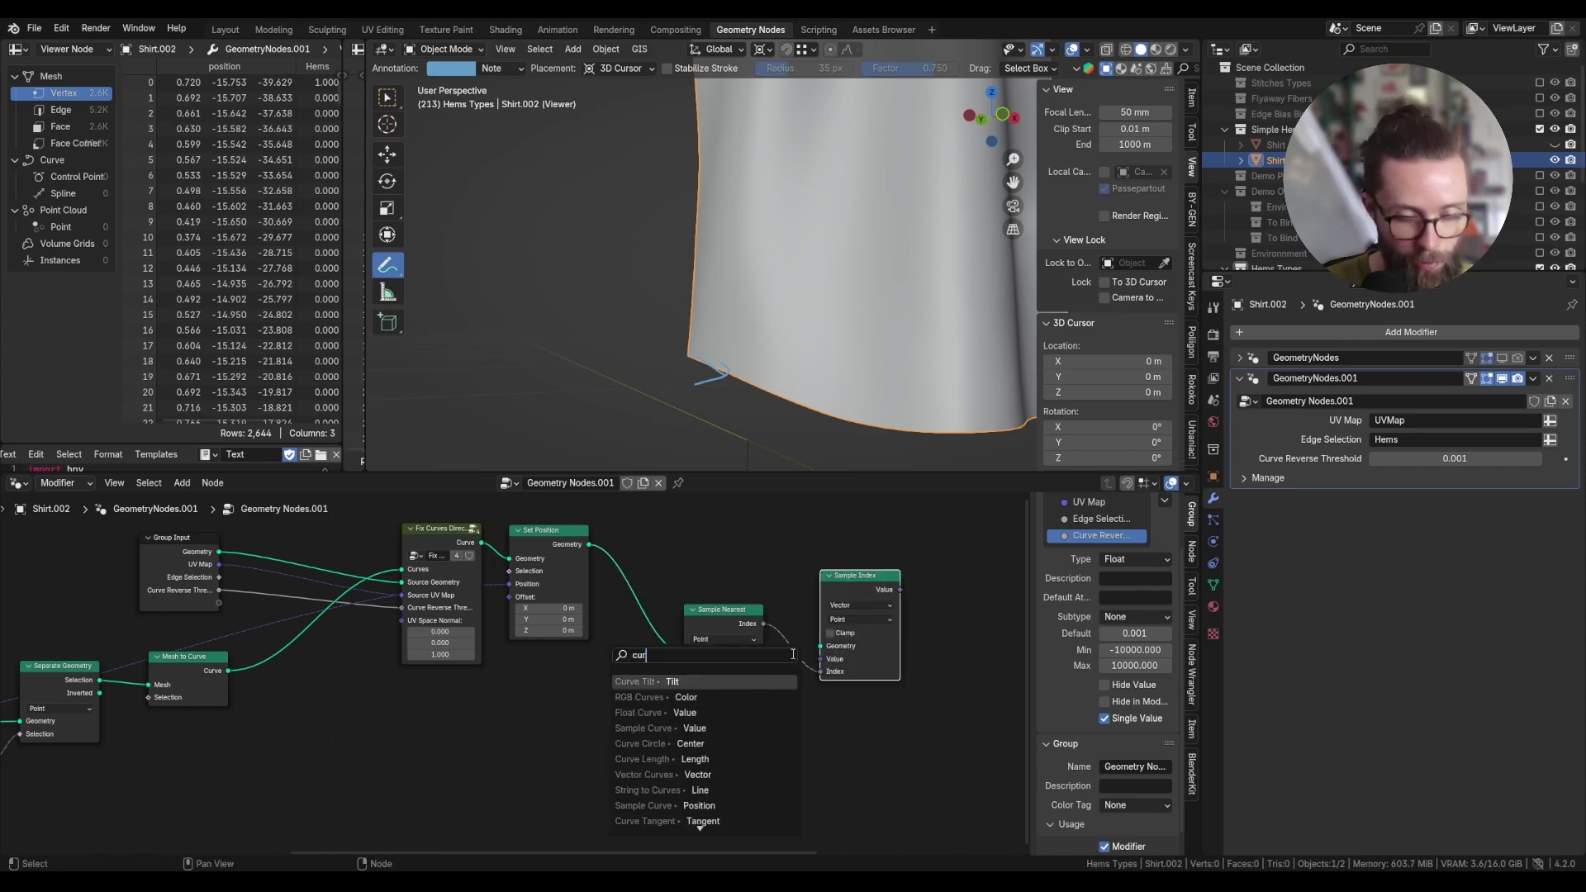
pyautogui.write('ve tan')
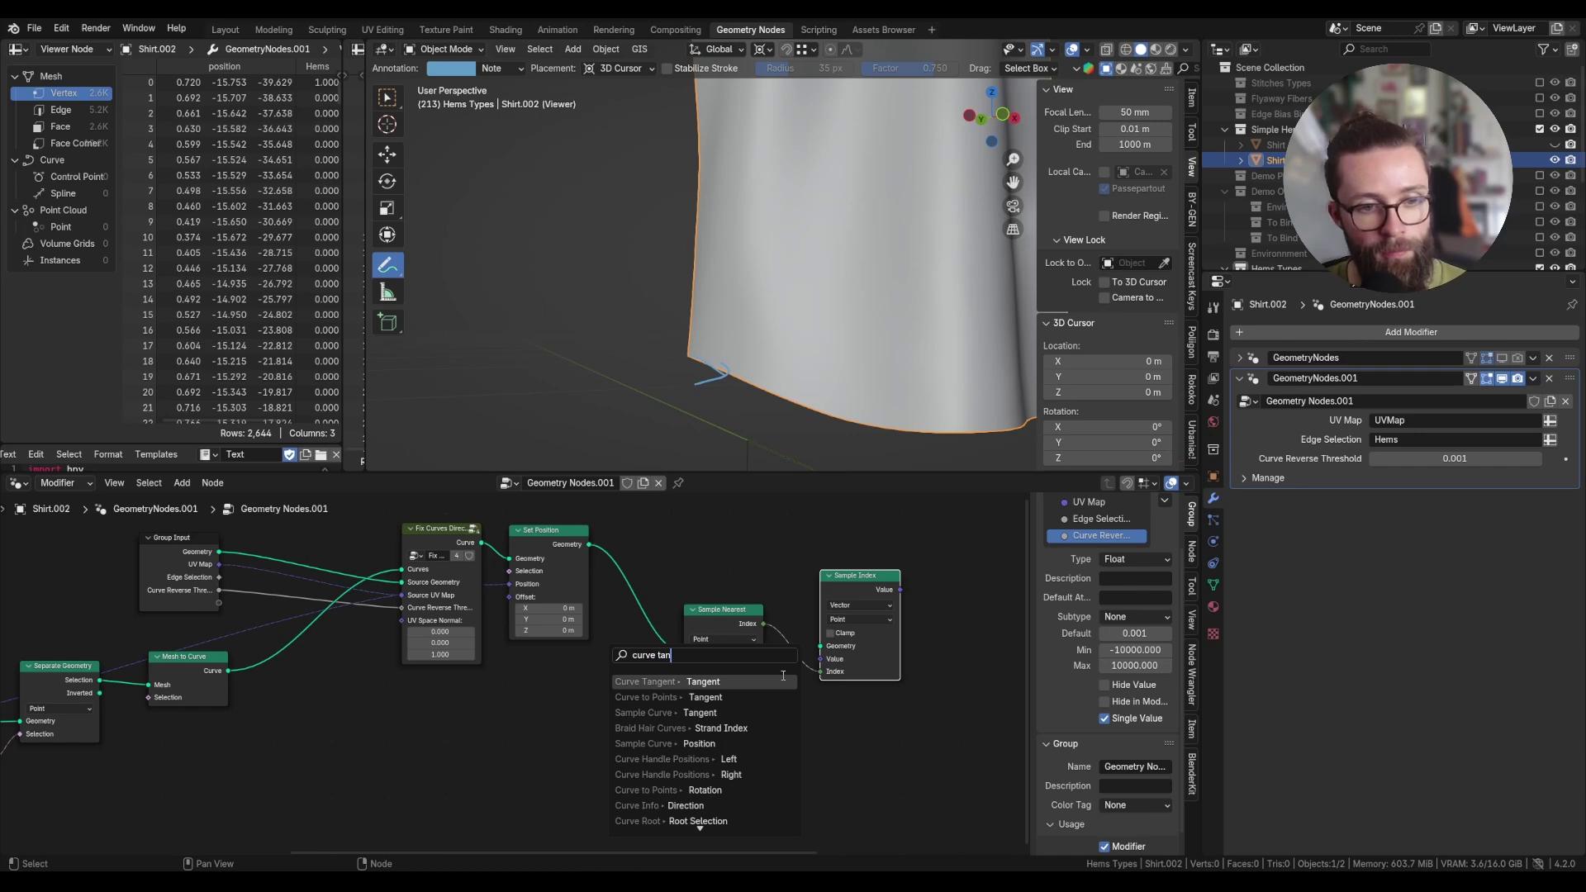
pyautogui.click(783, 679)
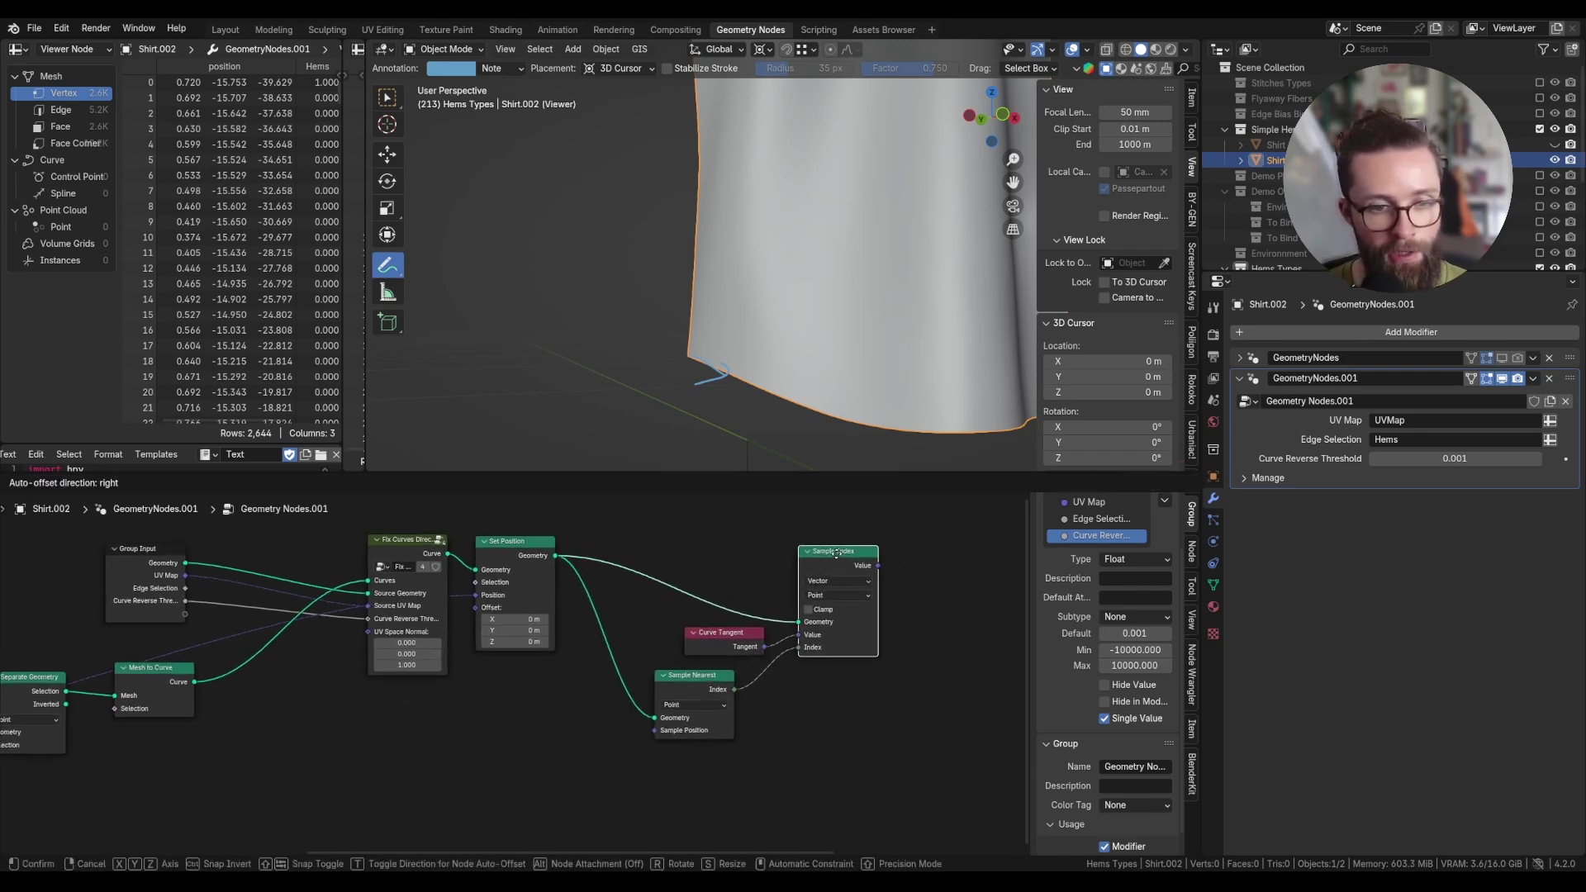
pyautogui.click(835, 553)
# Add a reroute to the Sample Index value output and label it Hem Tangent.
pyautogui.scroll(3, 818, 654)
pyautogui.moveTo(894, 541); pyautogui.dragTo(967, 563)
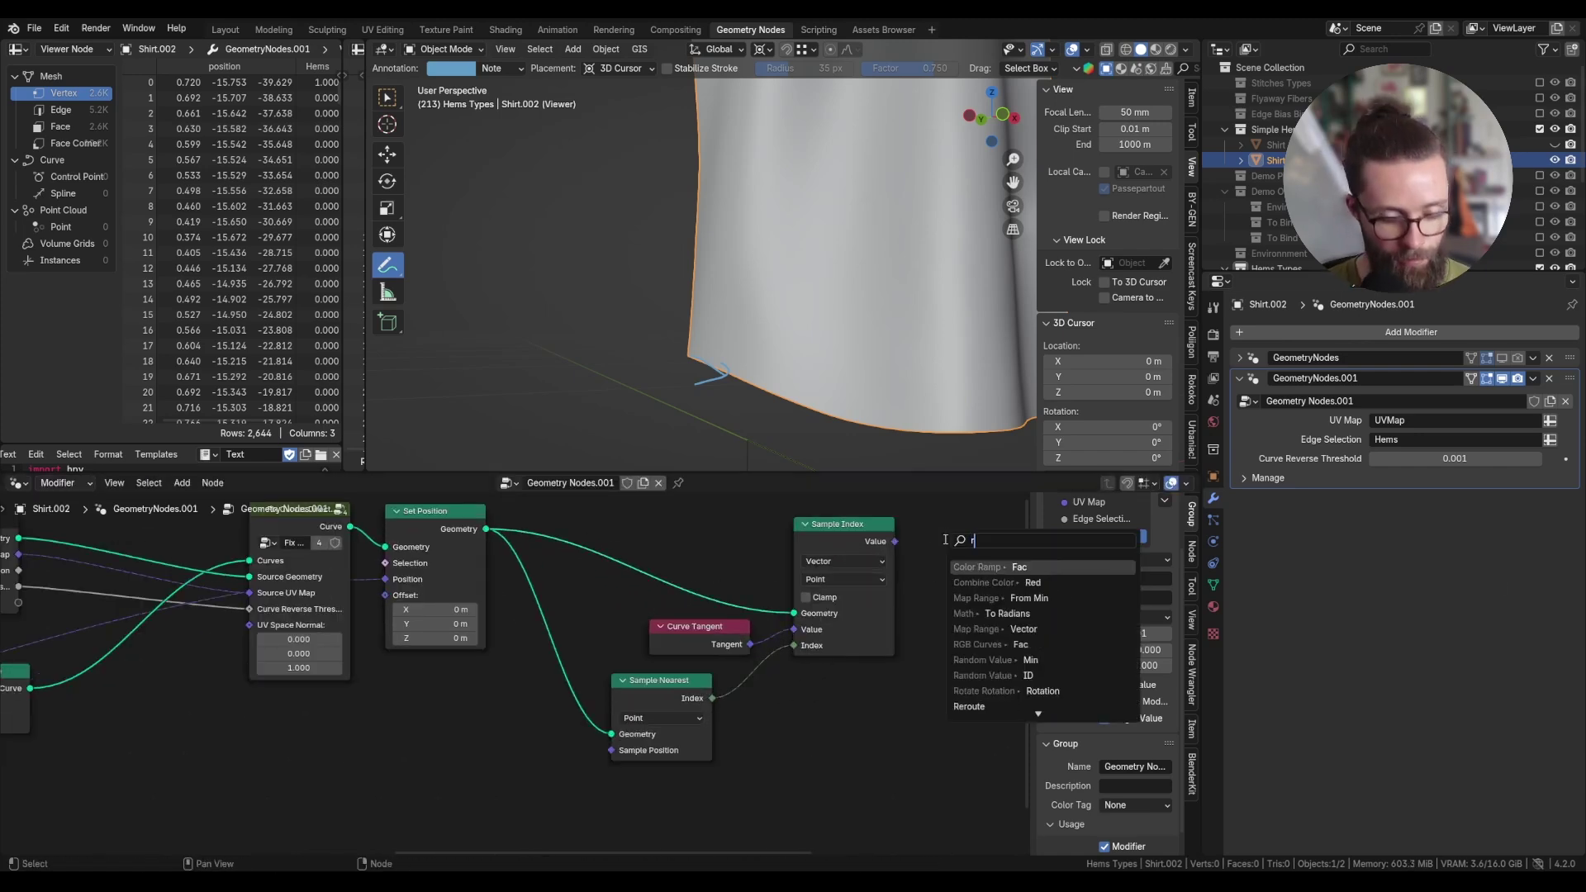
pyautogui.write('rere')
pyautogui.press('BackSpace')
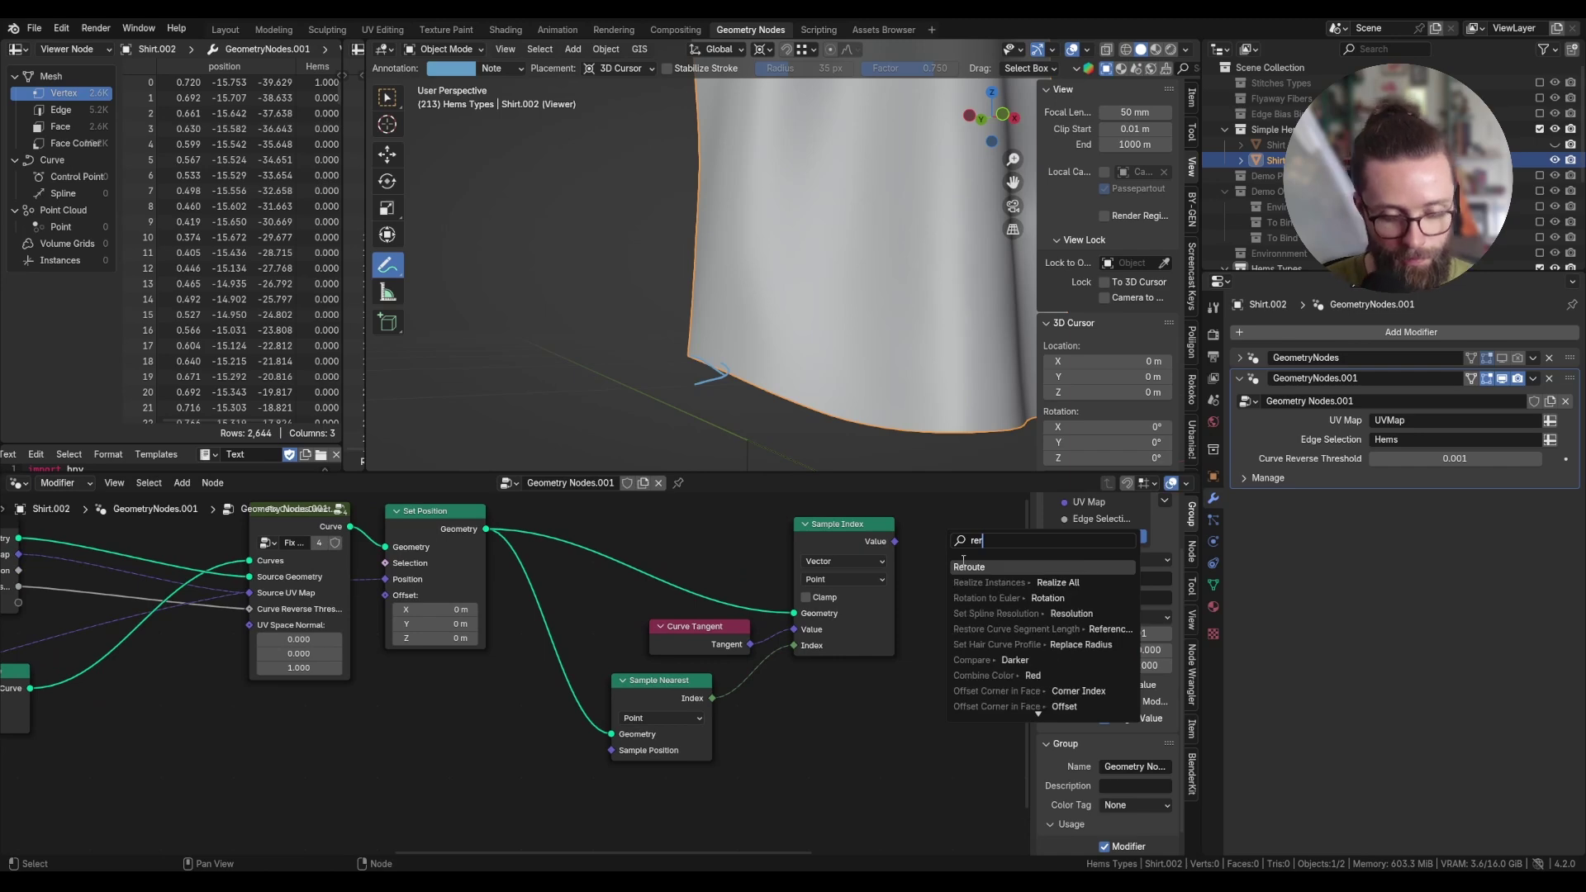
pyautogui.press('Return')
pyautogui.click(968, 562)
pyautogui.click(1190, 551)
pyautogui.write('e')
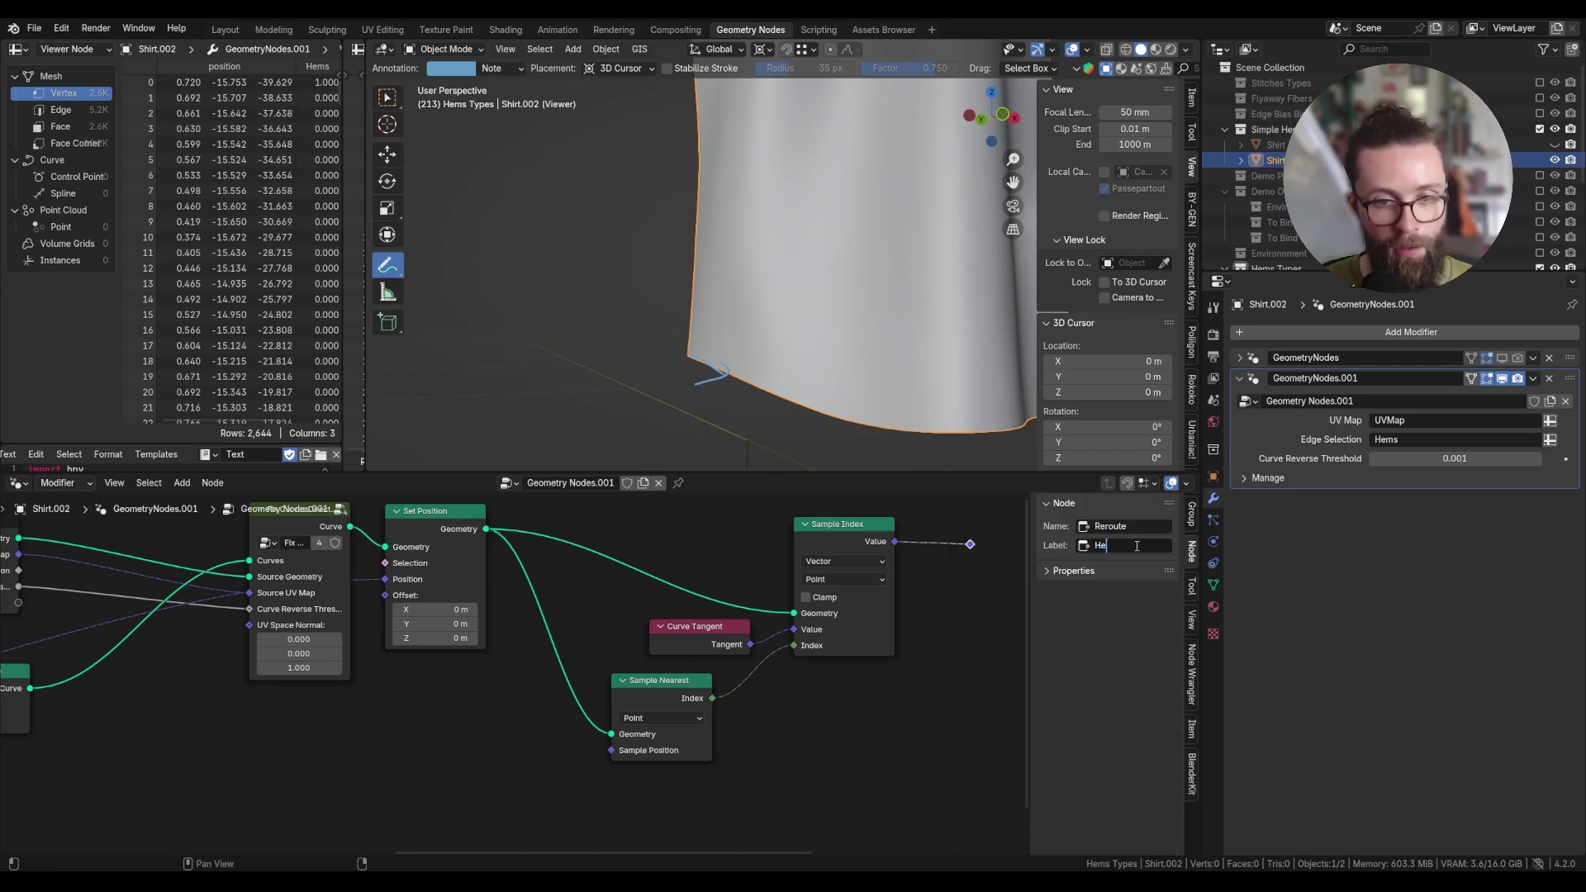
pyautogui.write('m Tangent')
pyautogui.press('Return')
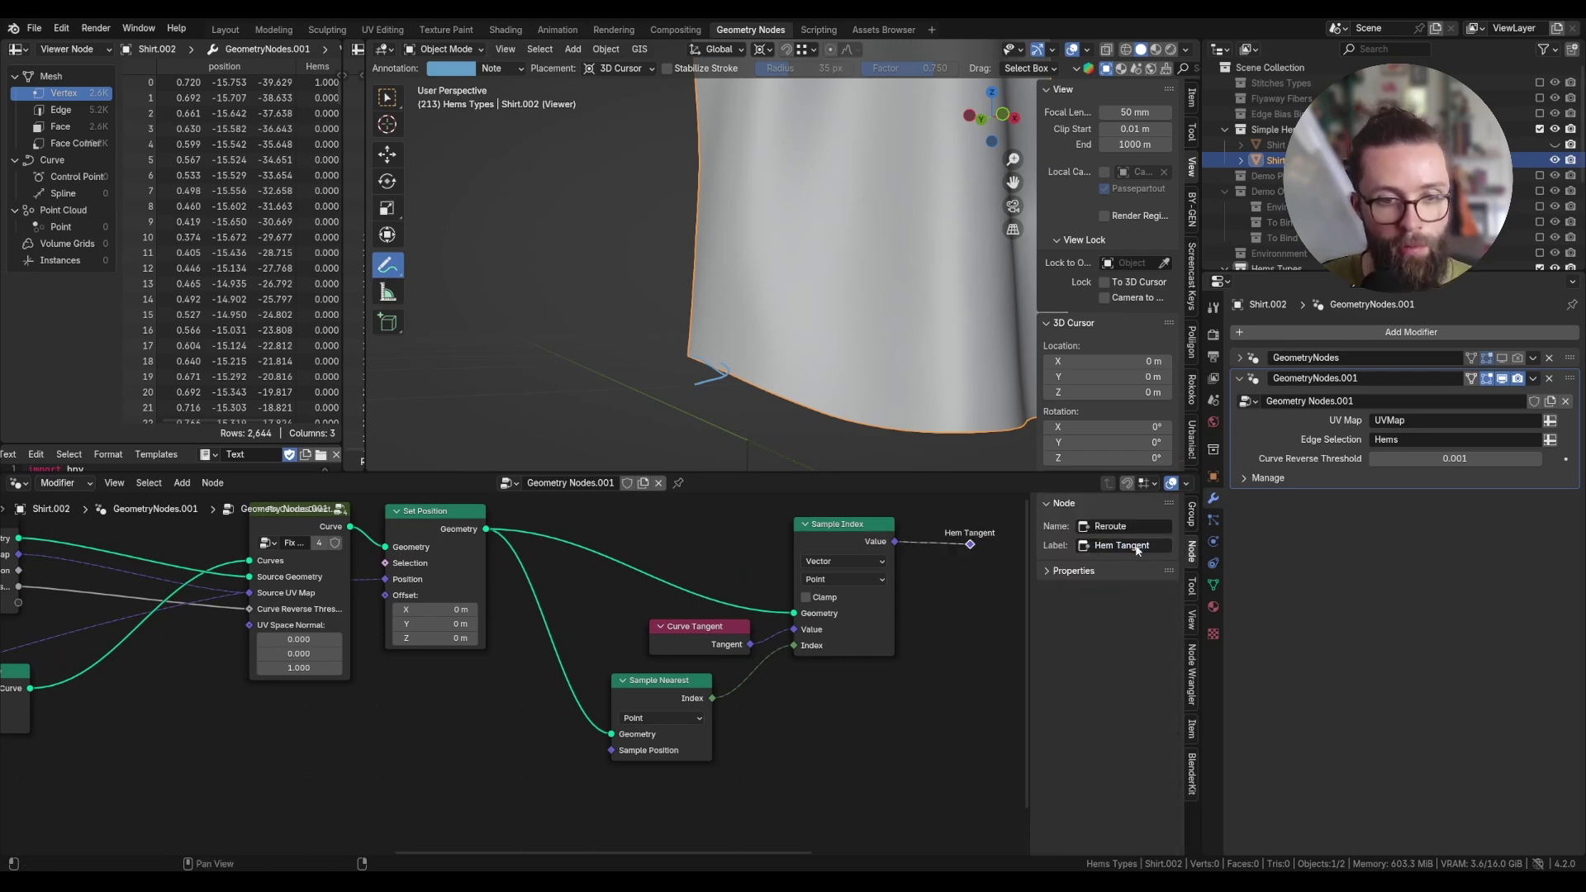
# Place a duplicate Group Input below the sampling nodes and preview its geometry with the Hem Tangent value in the Viewer.
pyautogui.scroll(-3, 984, 557)
pyautogui.scroll(-5, 469, 659)
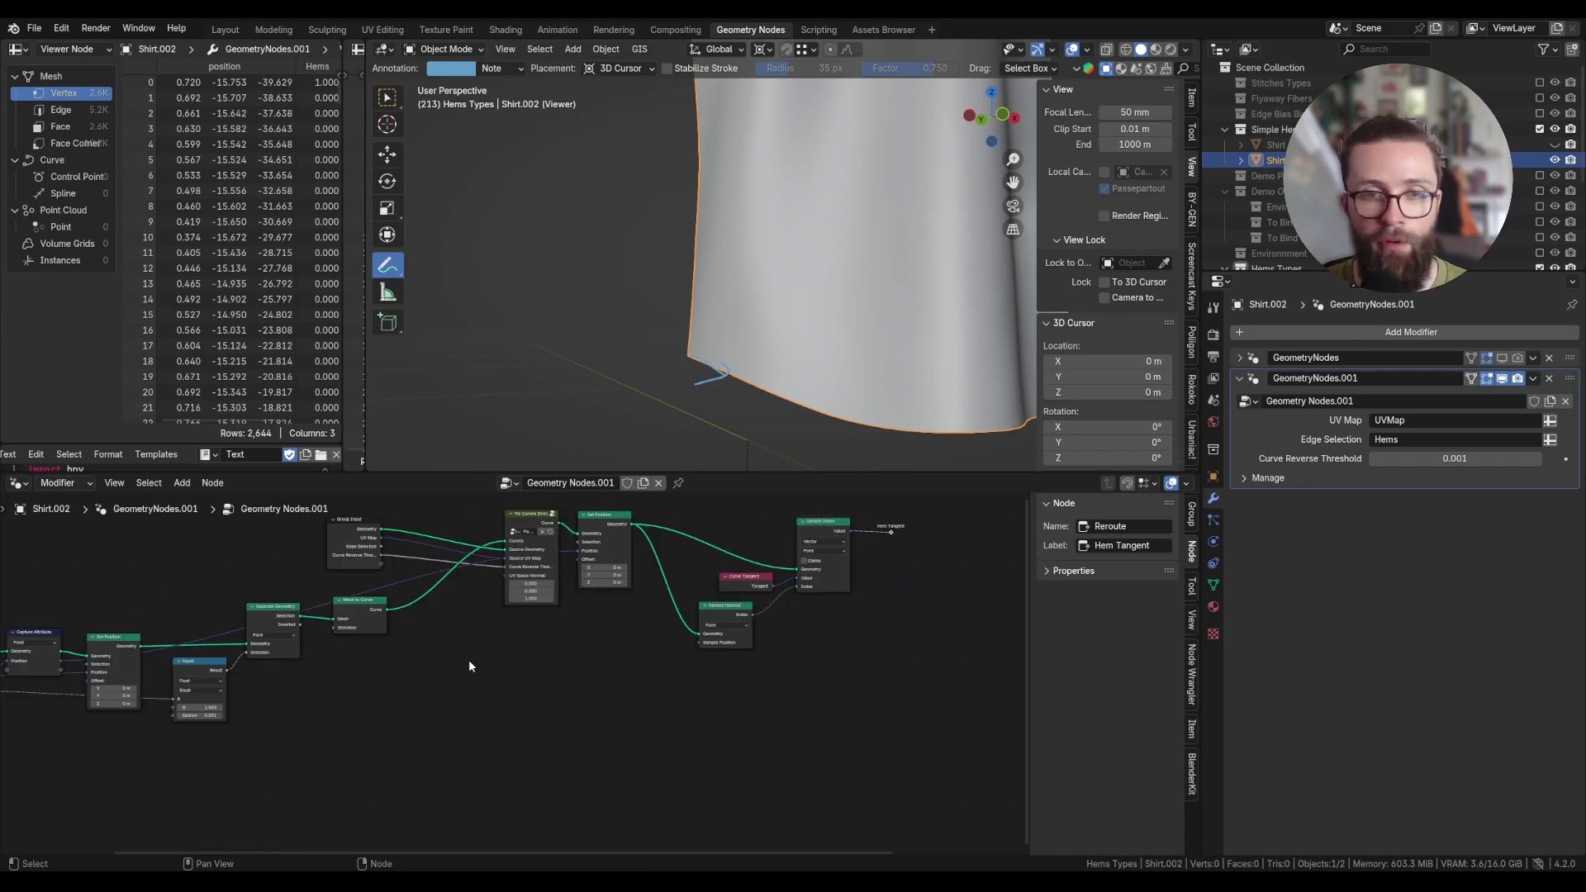
pyautogui.scroll(2, 201, 681)
pyautogui.click(222, 661)
pyautogui.hotkey('shift', 'd')
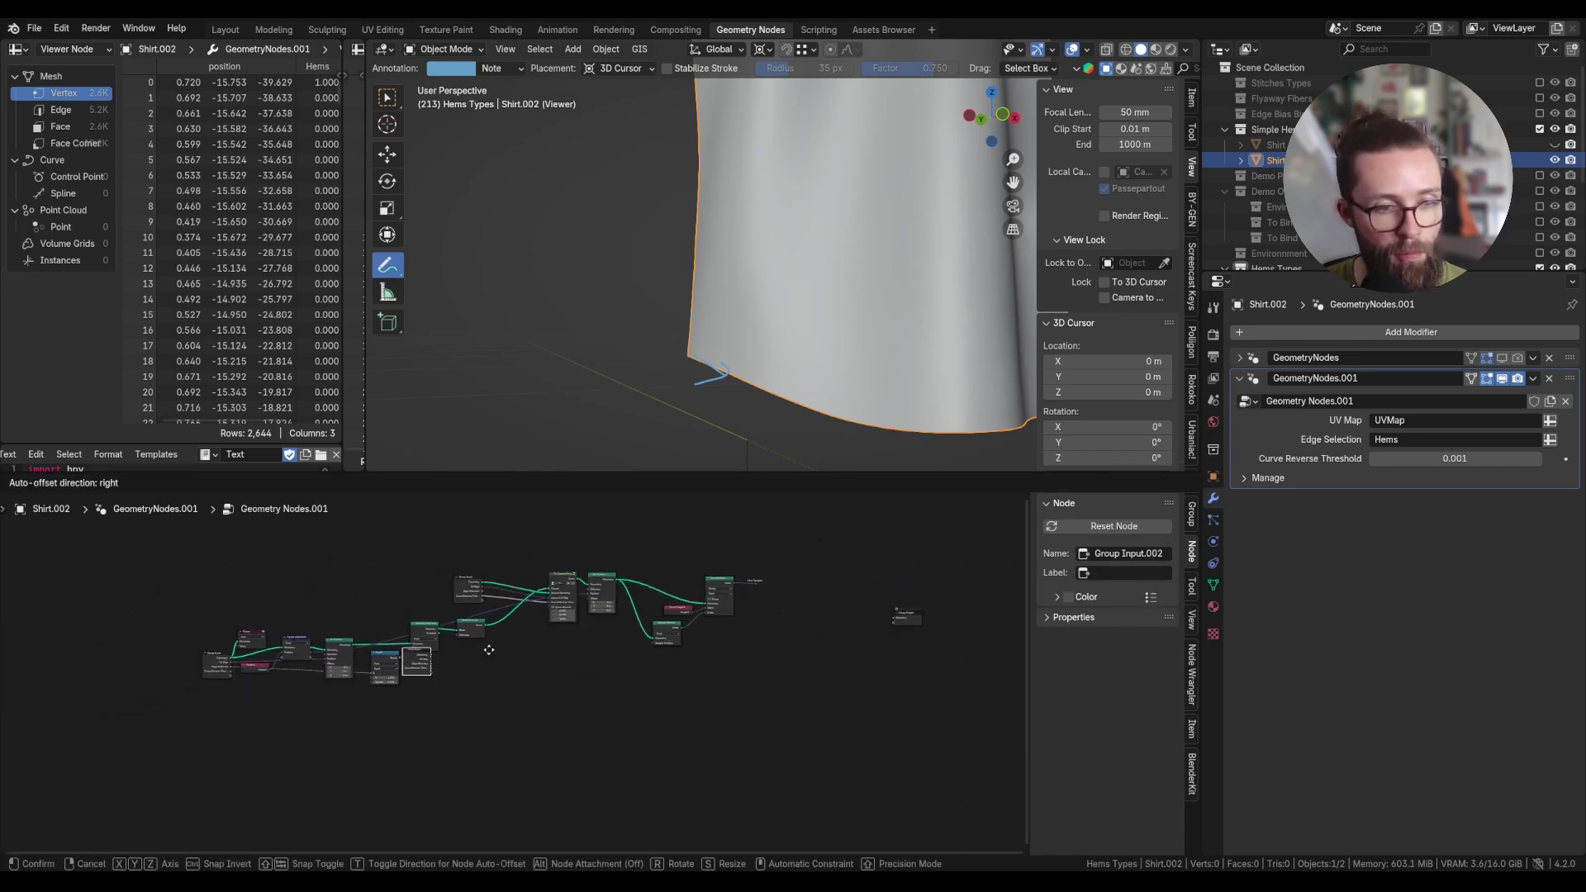
pyautogui.click(732, 661)
pyautogui.scroll(4, 731, 660)
pyautogui.moveTo(723, 669); pyautogui.dragTo(778, 553)
# Insert a Curve to Mesh node between the repositioned hem curve and Sample Nearest.
pyautogui.moveTo(562, 685)
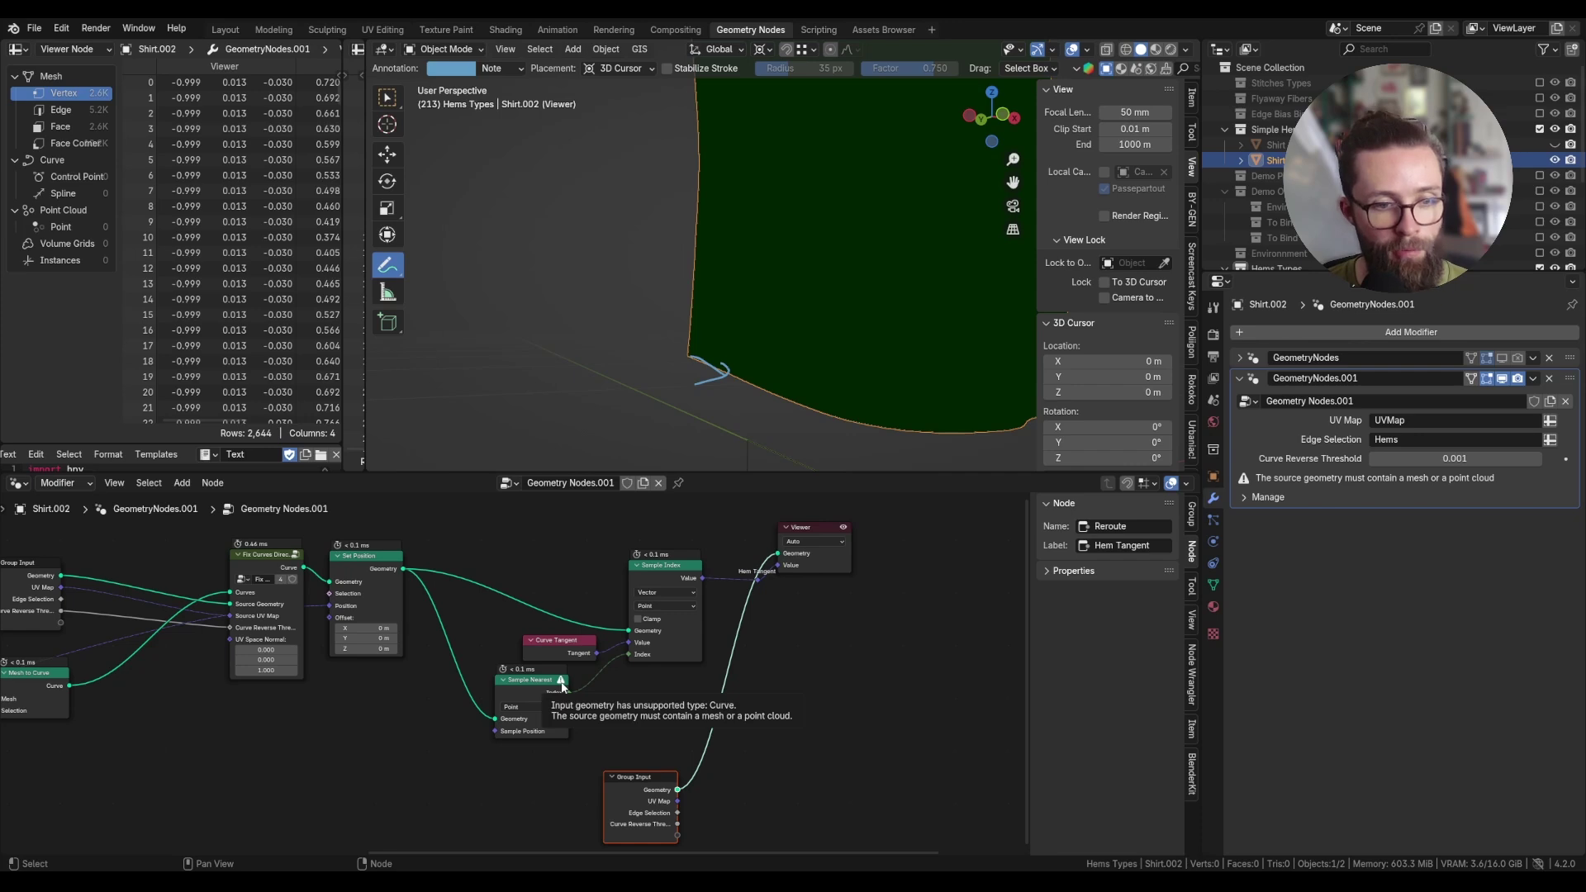
pyautogui.scroll(2, 562, 686)
pyautogui.click(562, 686)
pyautogui.moveTo(576, 688); pyautogui.dragTo(586, 678)
pyautogui.moveTo(570, 678); pyautogui.dragTo(736, 669, button='middle')
pyautogui.scroll(3, 726, 669)
pyautogui.hotkey('shift', 'a')
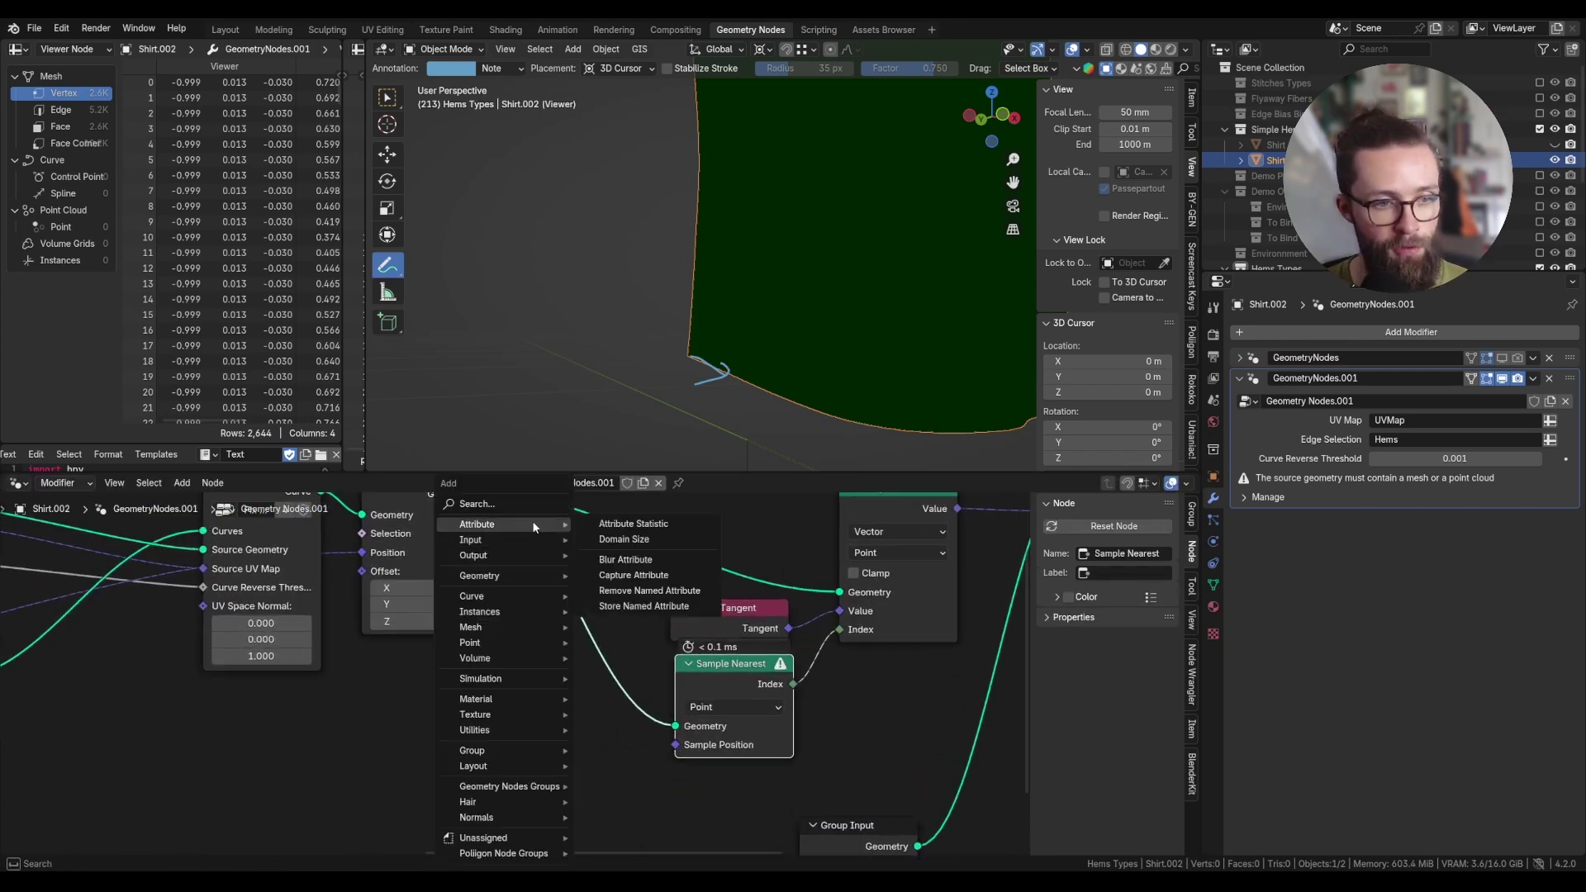
pyautogui.click(532, 504)
pyautogui.write('curve tu')
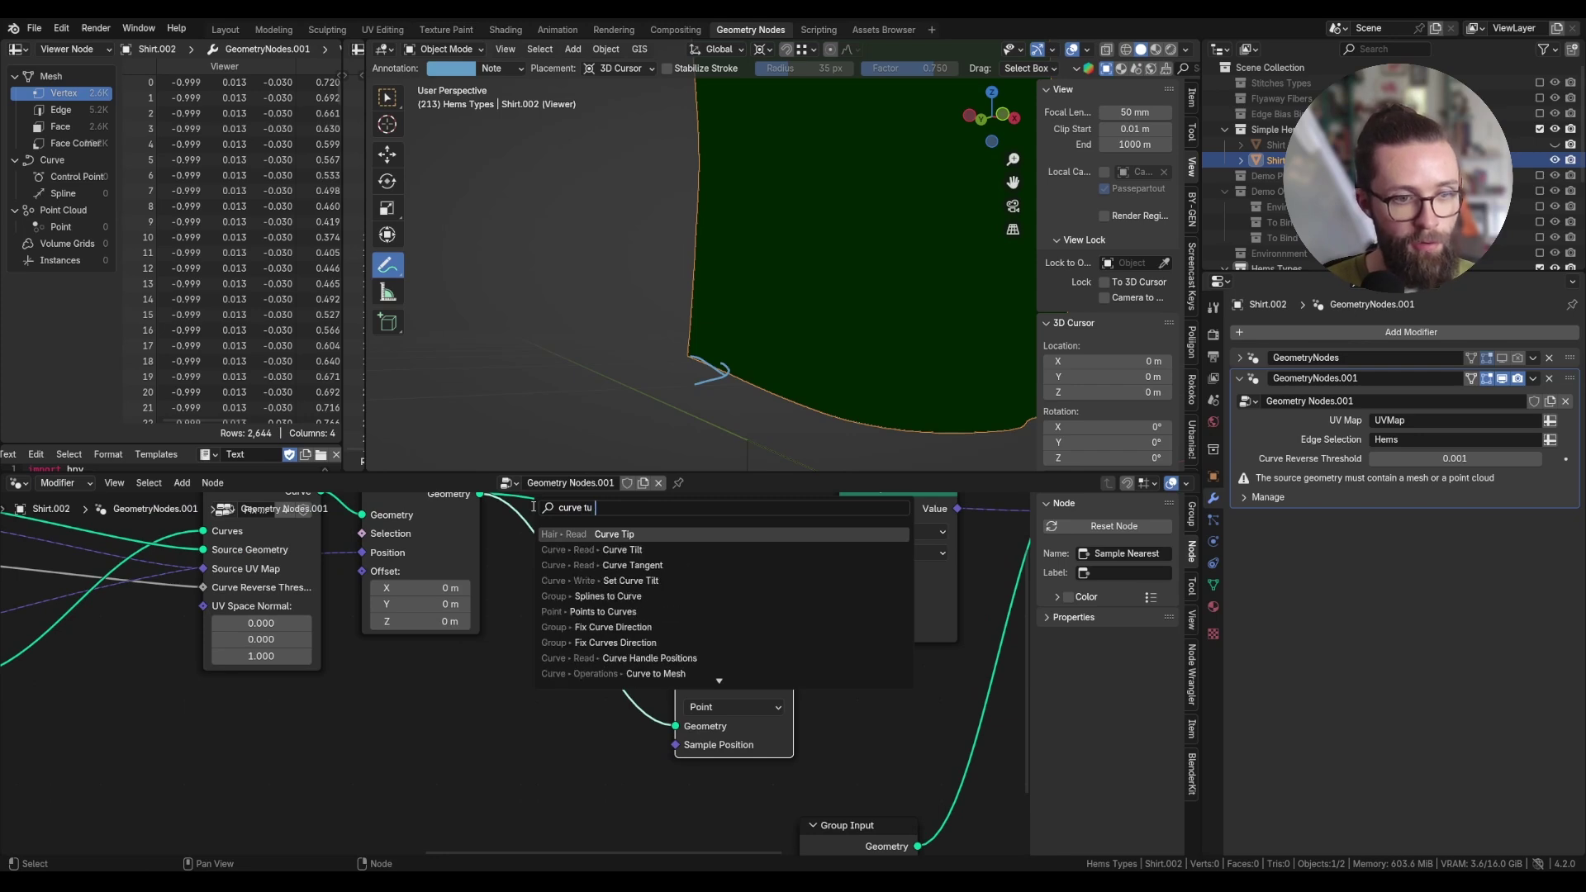
pyautogui.write(' mes')
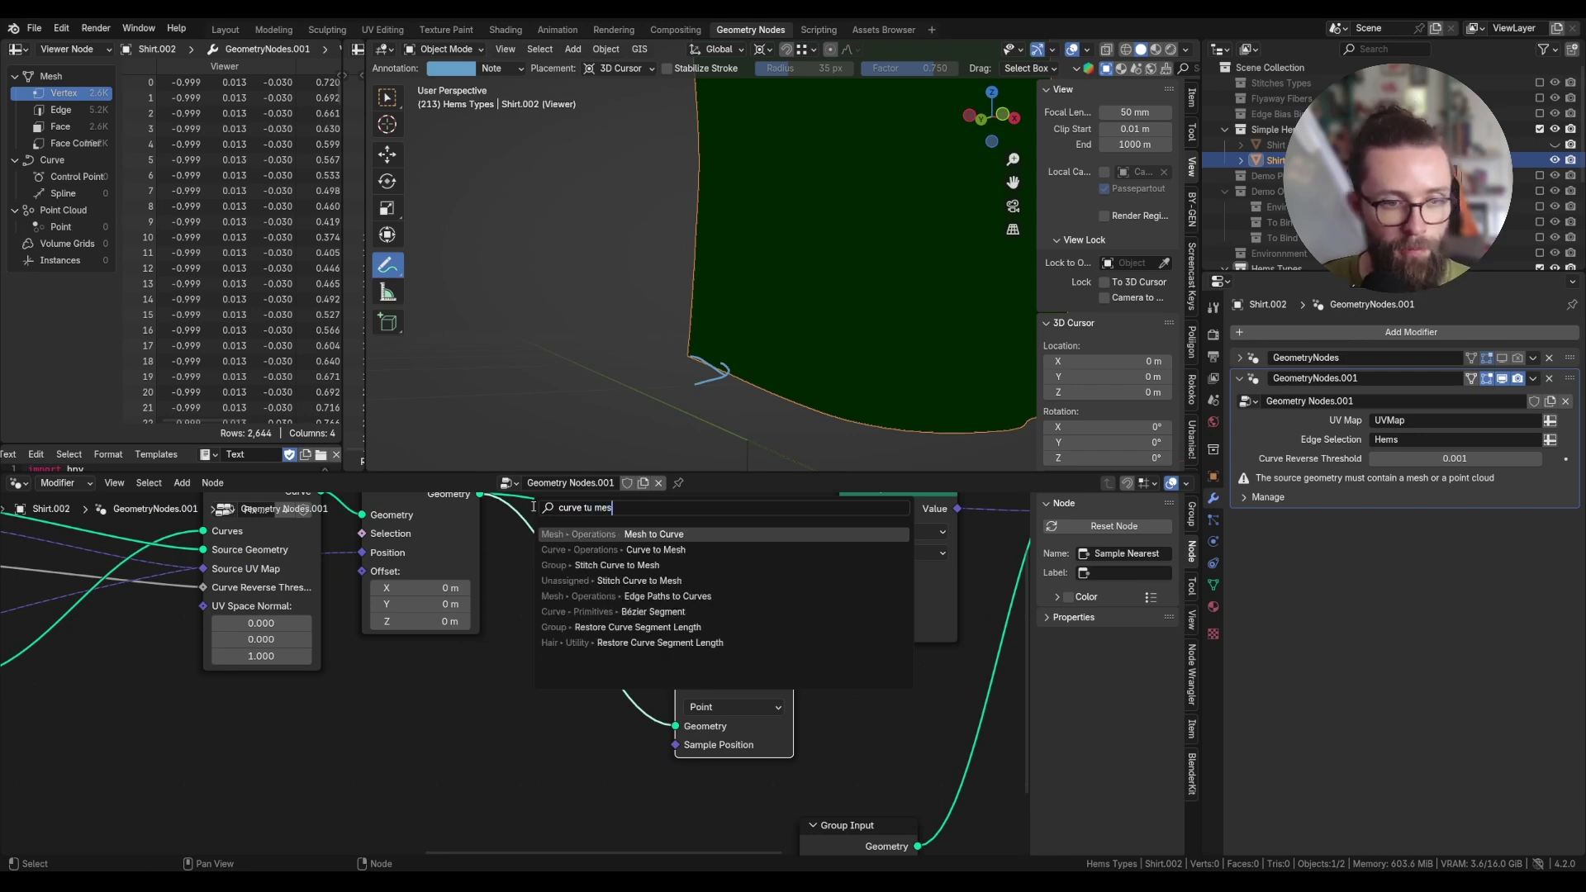
pyautogui.press('Down')
pyautogui.press('Return')
pyautogui.click(571, 644)
# Route the Set Position geometry links through a shared reroute and move the Viewer beside the duplicate Group Input.
pyautogui.scroll(-1, 598, 637)
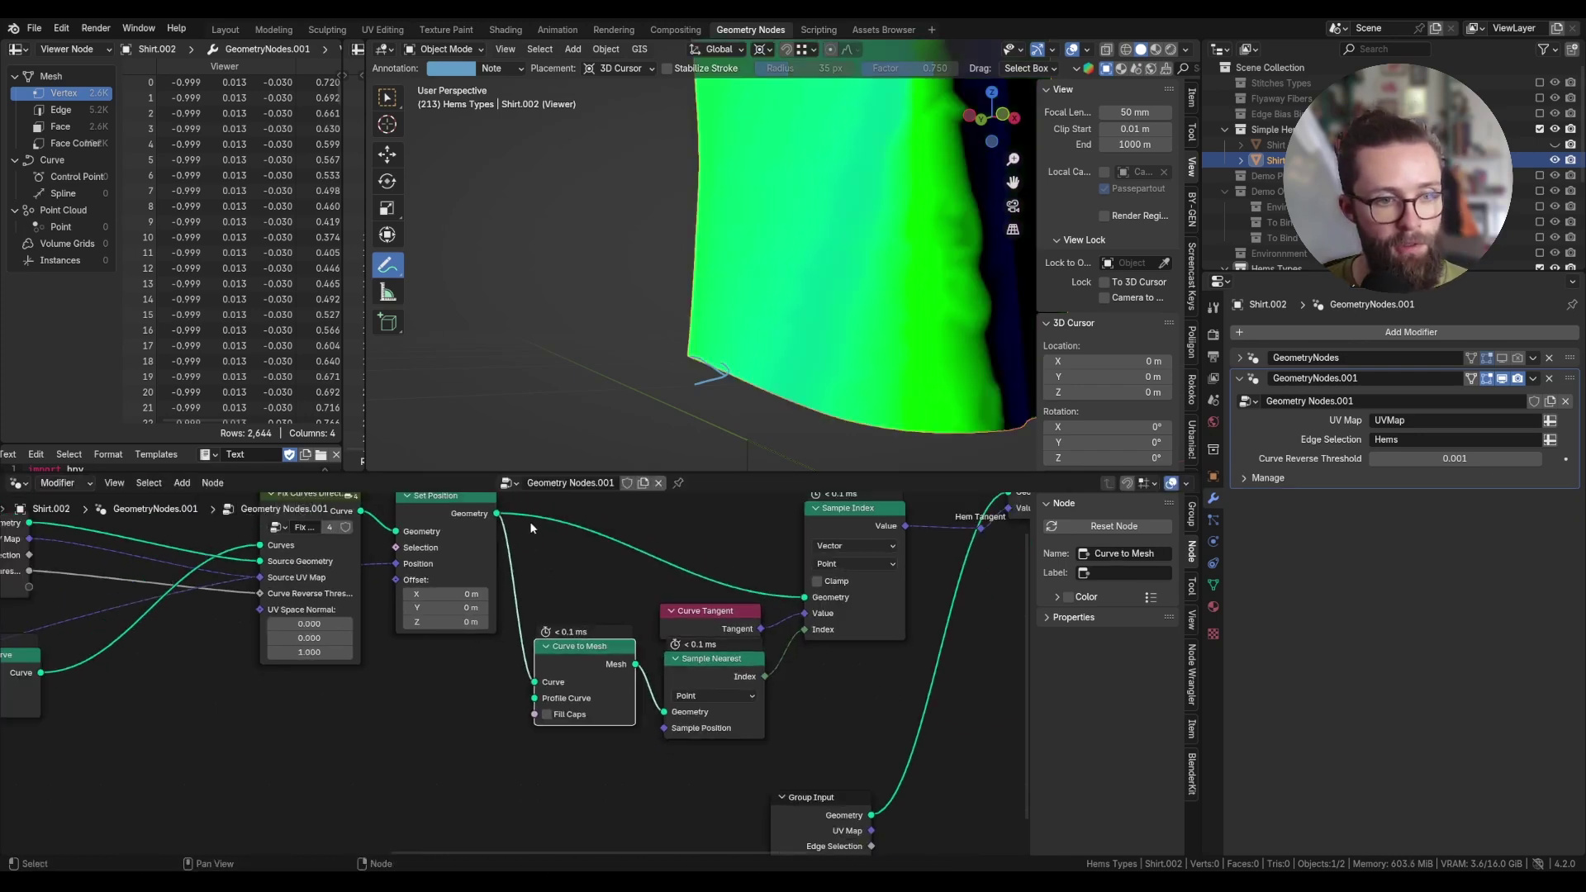
pyautogui.keyDown('shift'); pyautogui.moveTo(529, 522); pyautogui.dragTo(508, 583, button='right'); pyautogui.keyUp('shift')
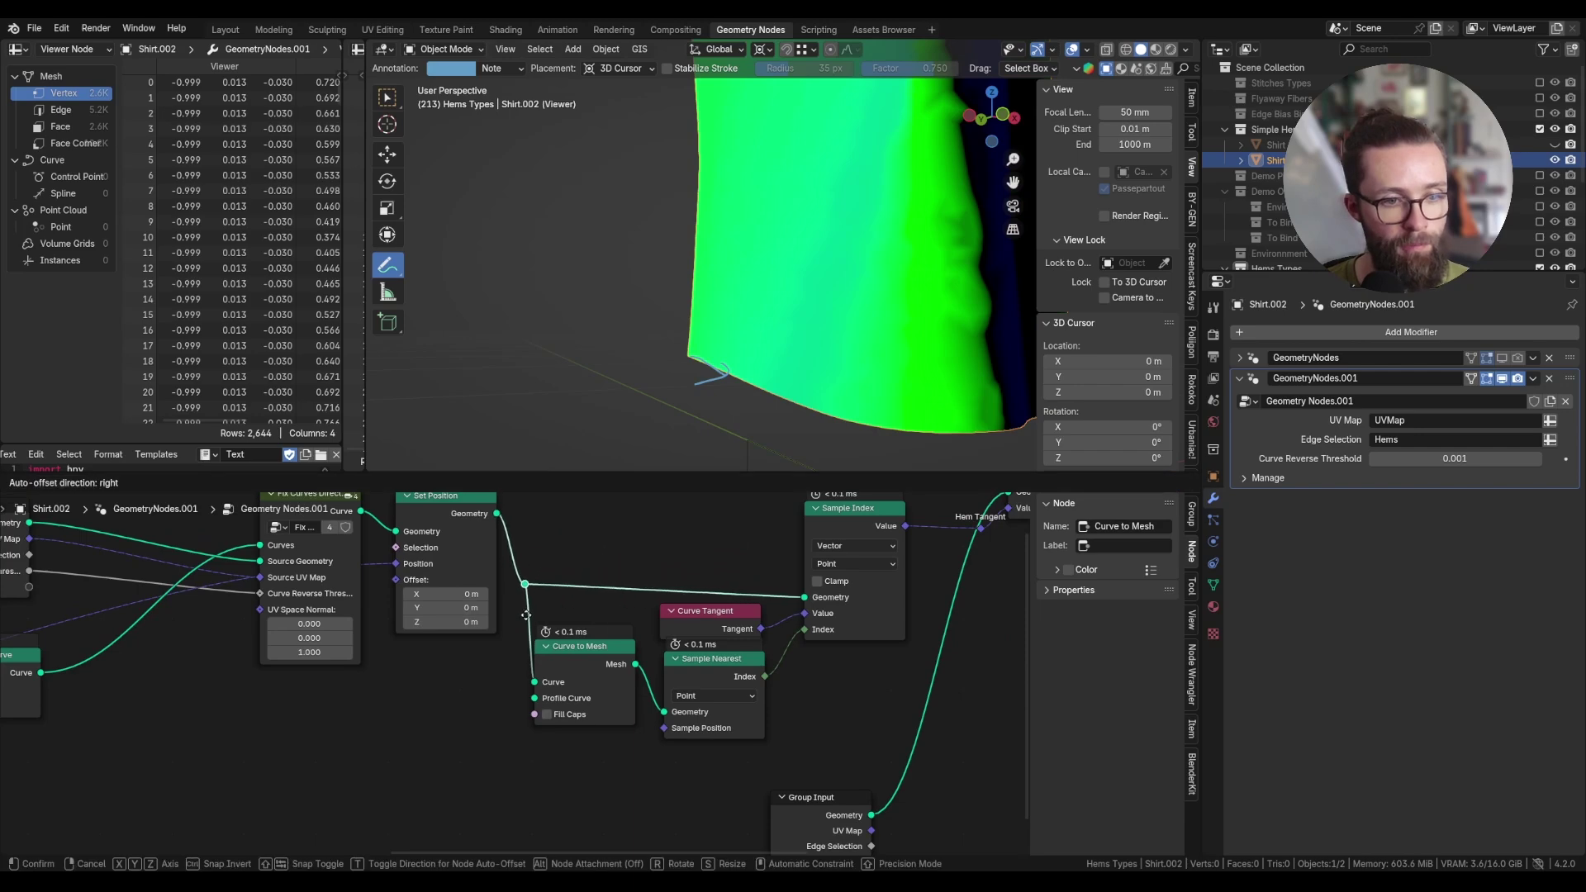
pyautogui.scroll(-4, 568, 637)
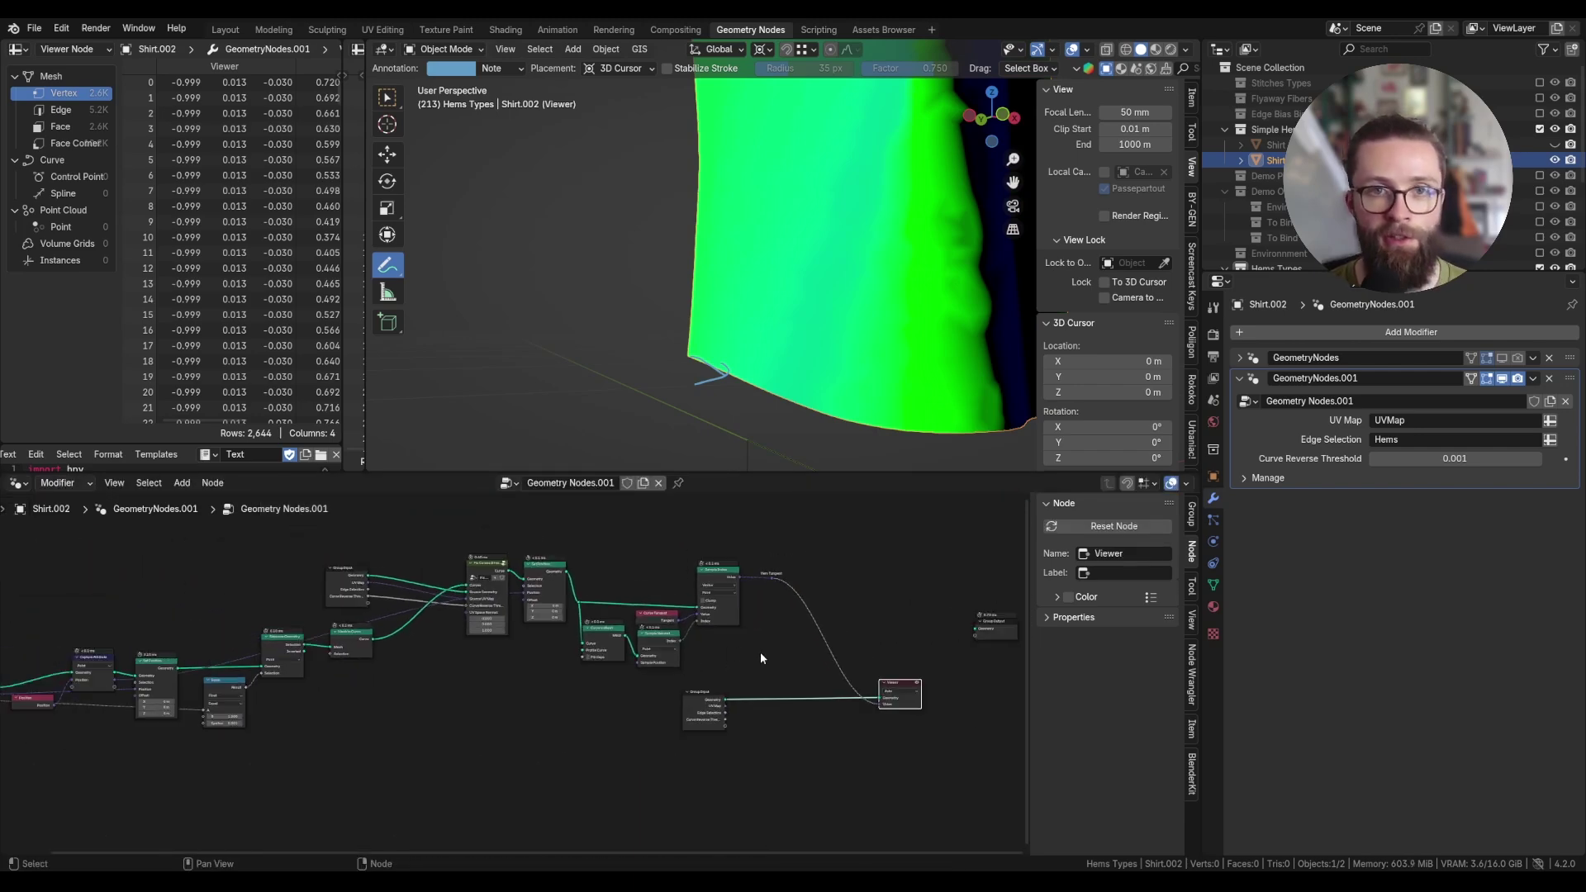
pyautogui.scroll(5, 762, 658)
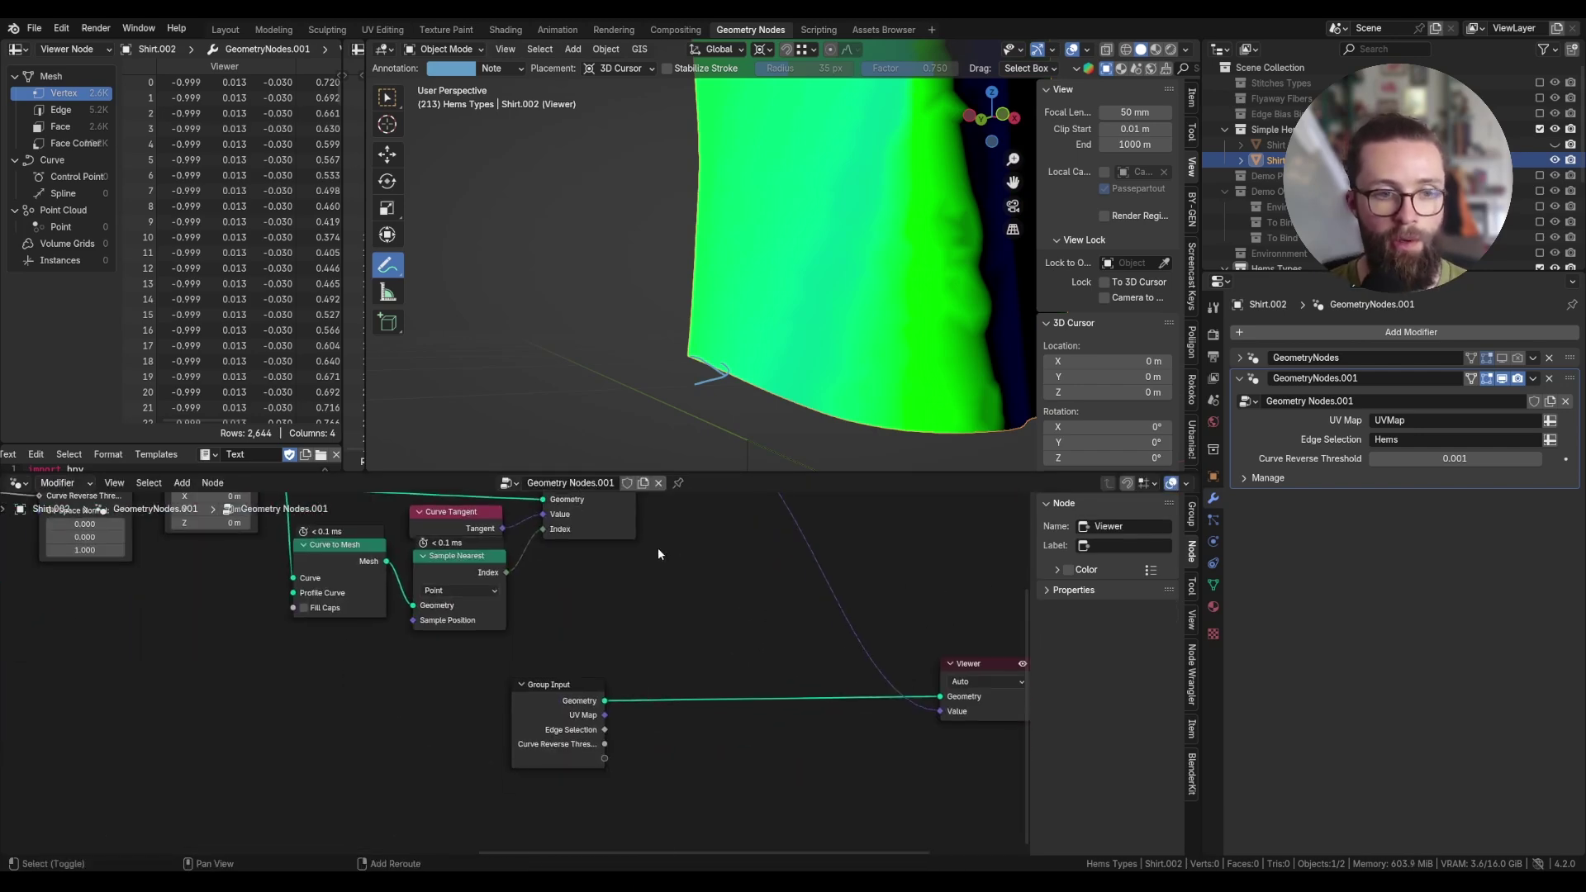
# Add a Normal node above the duplicate Group Input.
pyautogui.hotkey('shift', 'a')
pyautogui.write('nor')
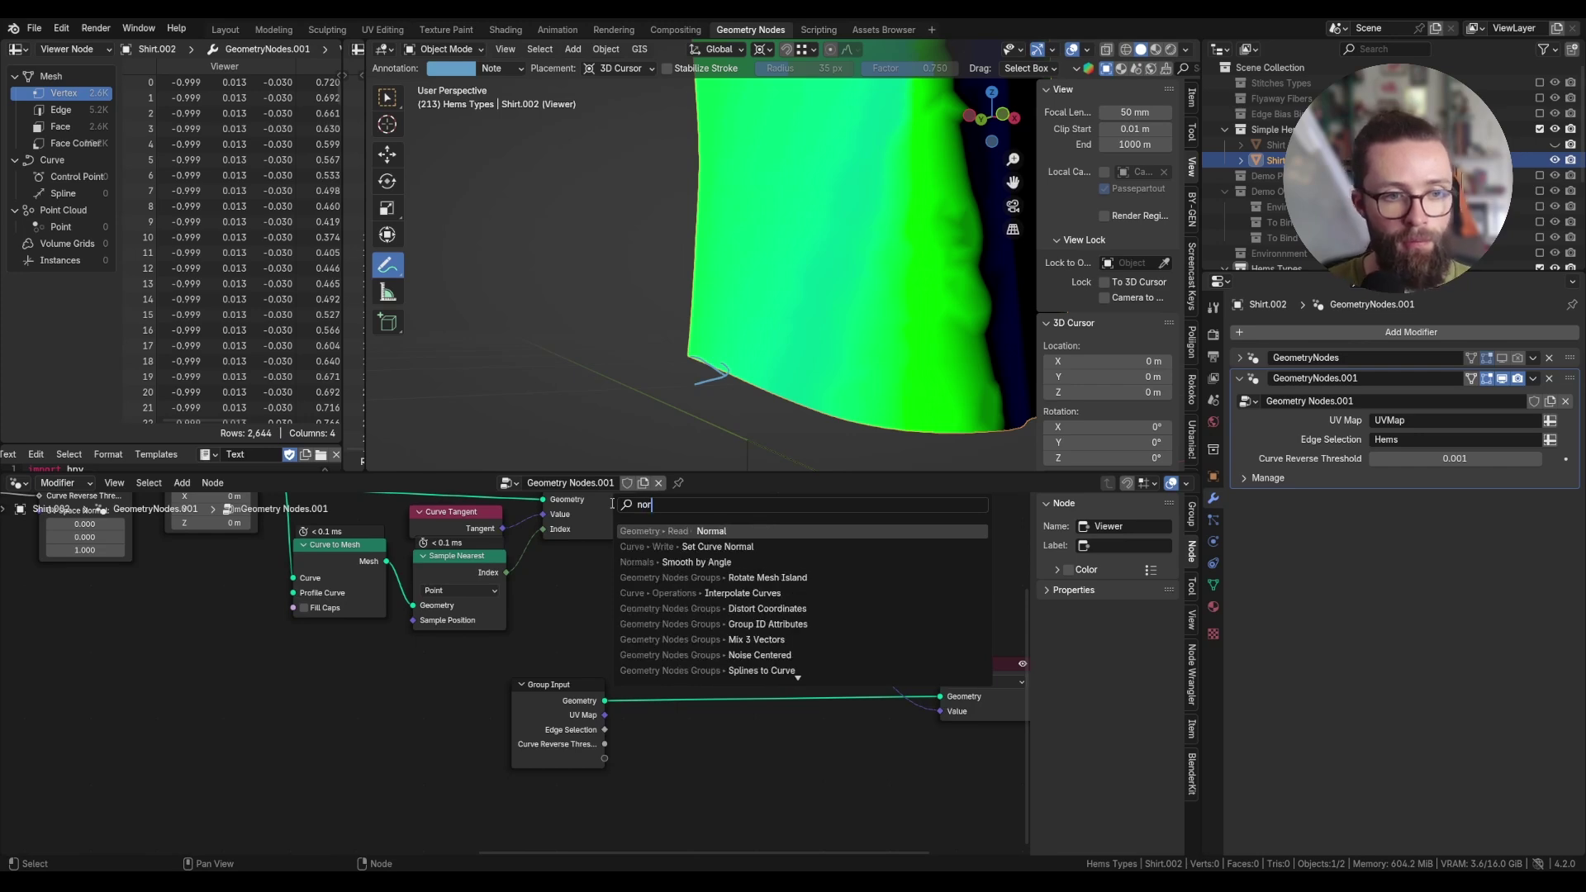
pyautogui.click(679, 530)
pyautogui.click(701, 659)
pyautogui.moveTo(701, 659); pyautogui.dragTo(736, 661)
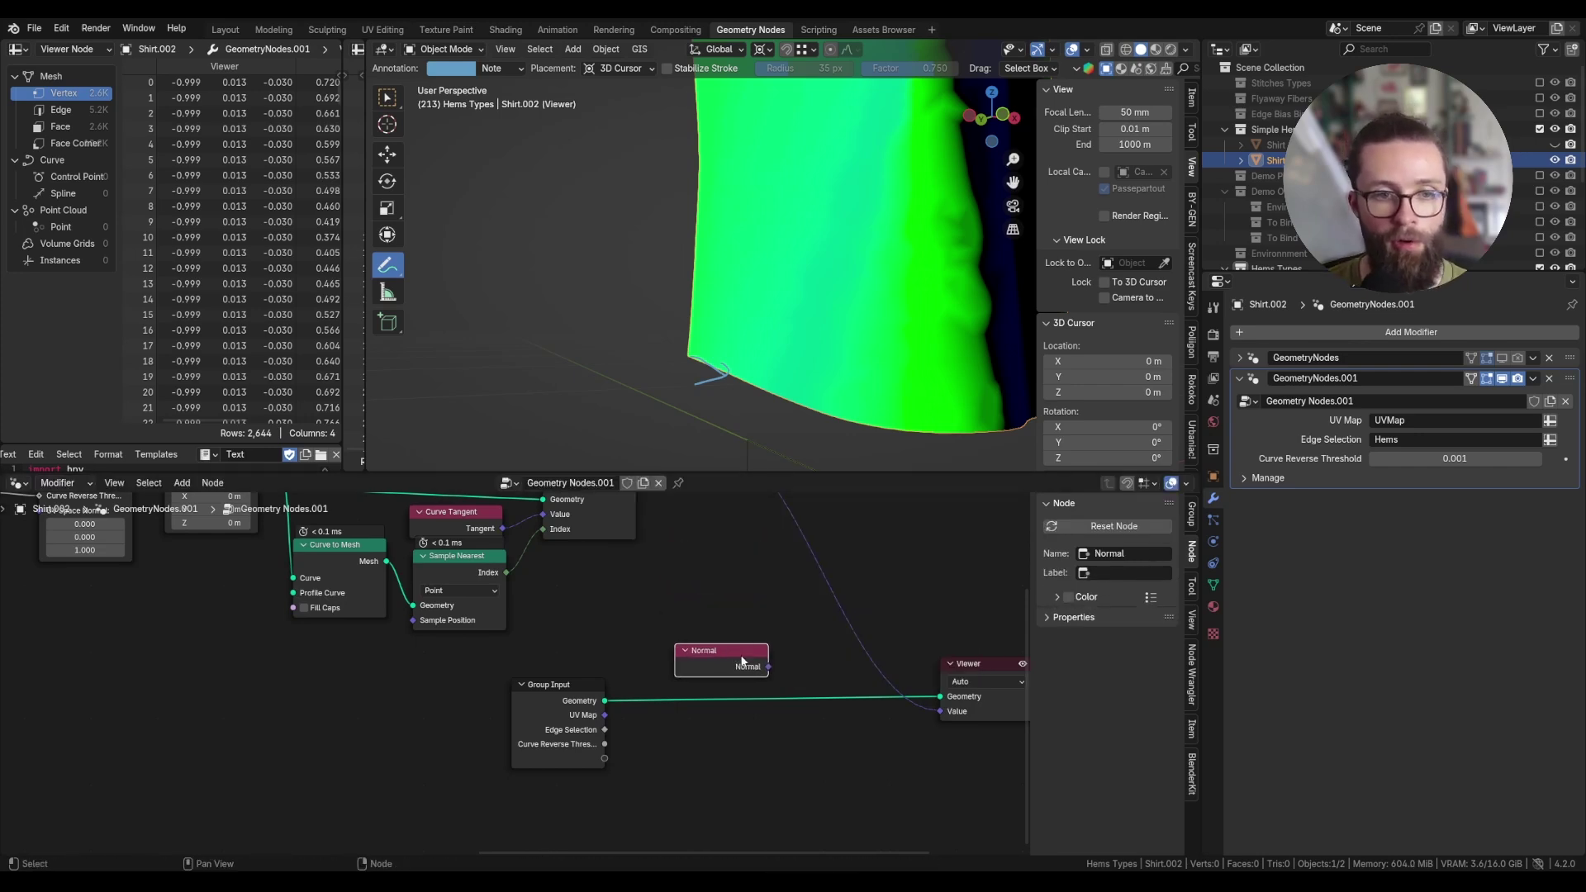
pyautogui.moveTo(732, 520); pyautogui.dragTo(695, 608, button='middle')
pyautogui.click(675, 531)
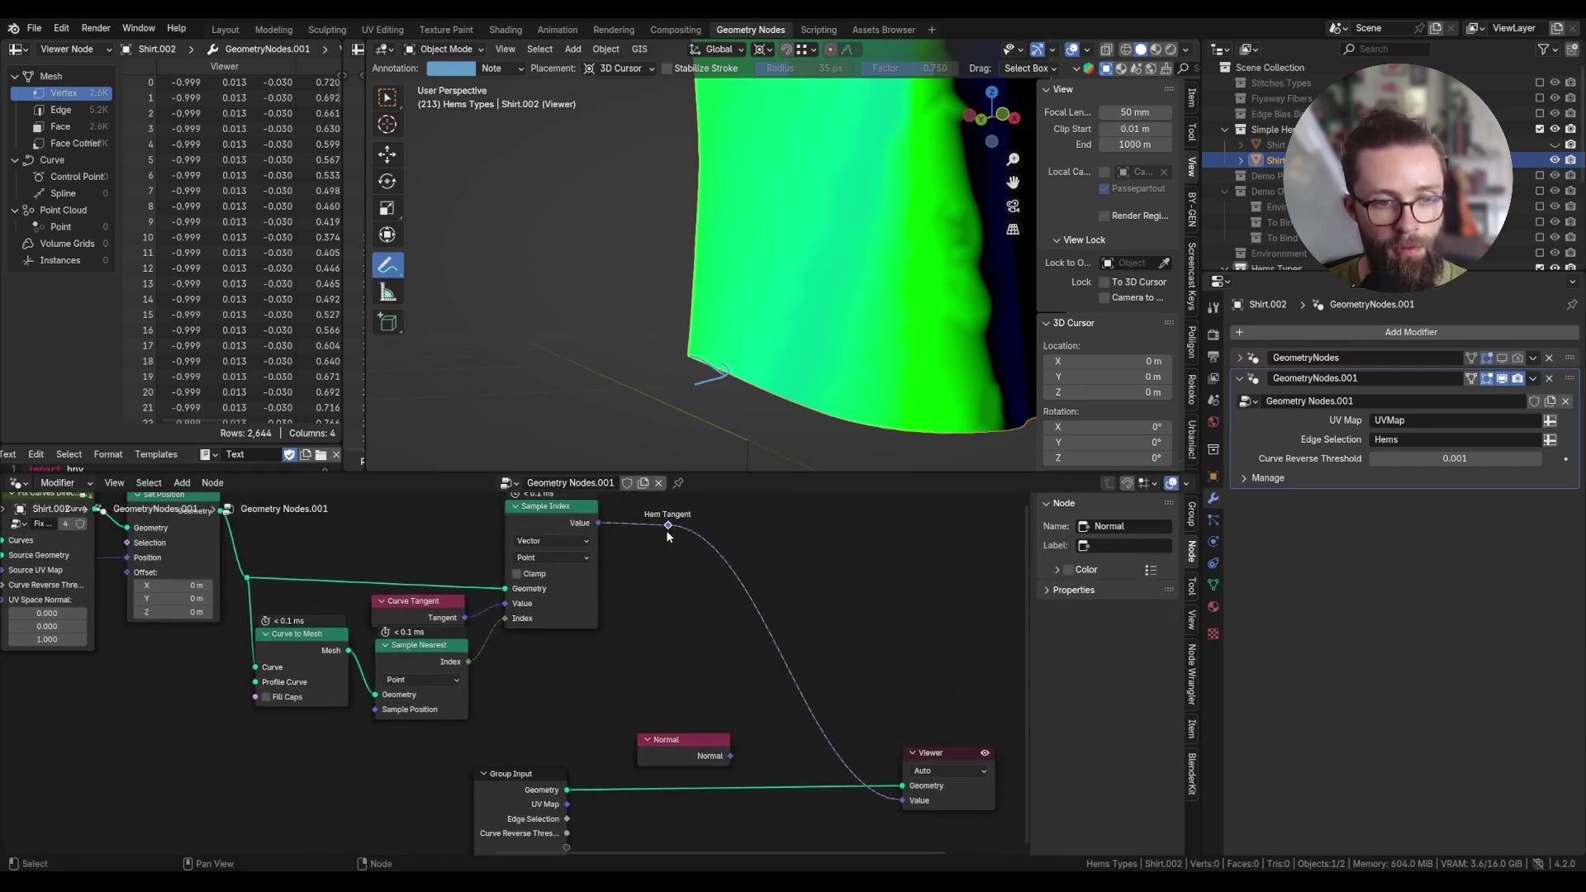
# Add a Cross Product Vector Math node fed by the Normal output and the Hem Tangent reroute.
pyautogui.moveTo(730, 756); pyautogui.dragTo(845, 637)
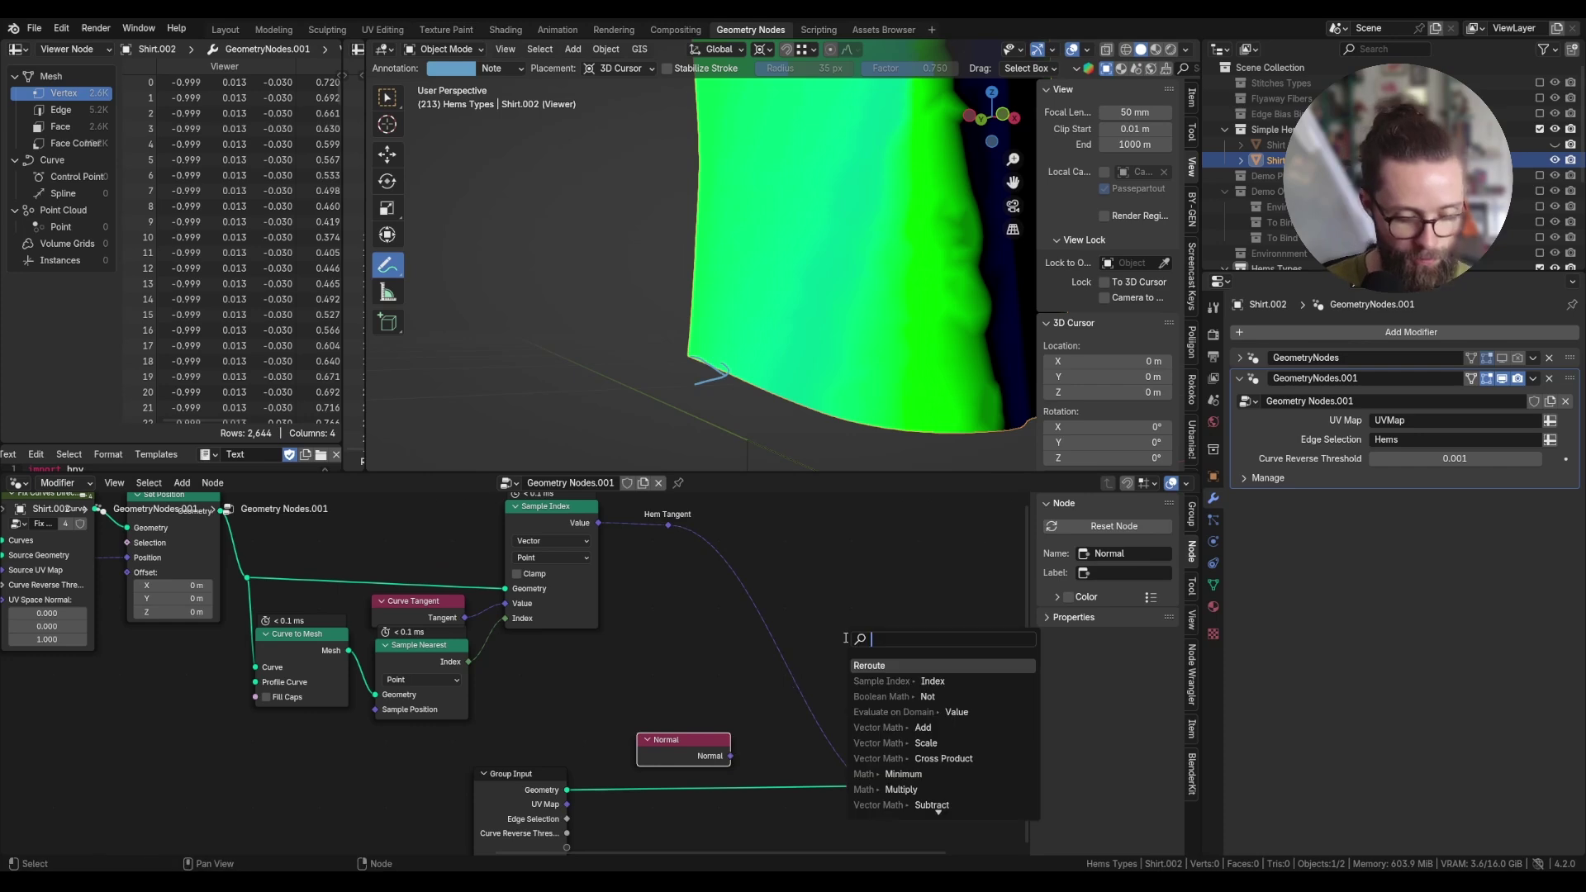
pyautogui.write('corr')
pyautogui.press('BackSpace')
pyautogui.press('BackSpace')
pyautogui.press('BackSpace')
pyautogui.write('ro')
pyautogui.press('Return')
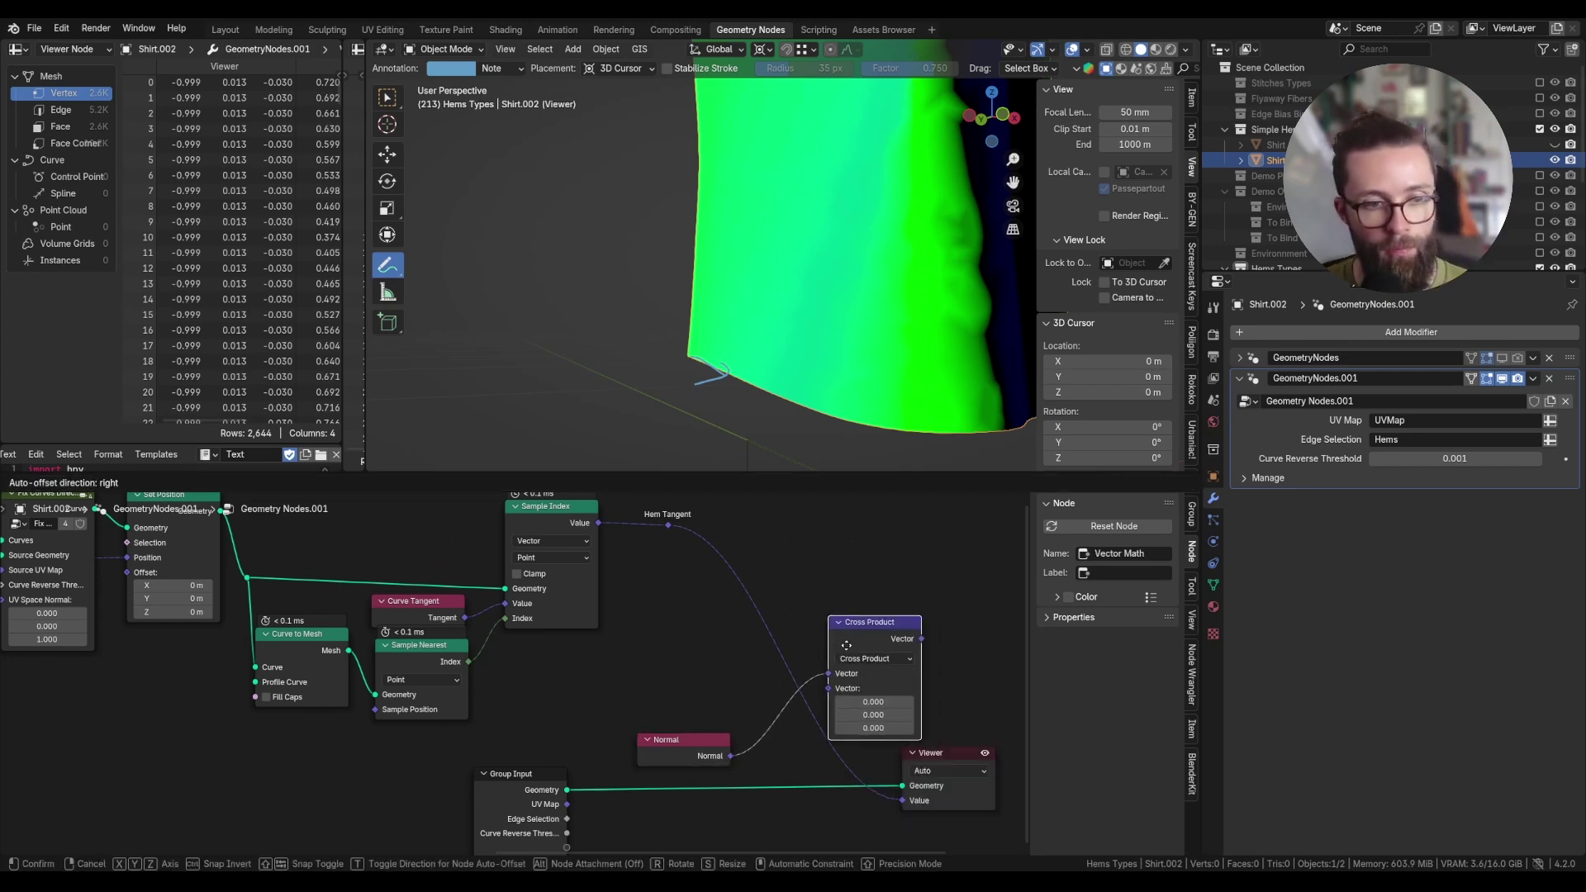
pyautogui.click(811, 588)
pyautogui.moveTo(668, 525); pyautogui.dragTo(788, 638)
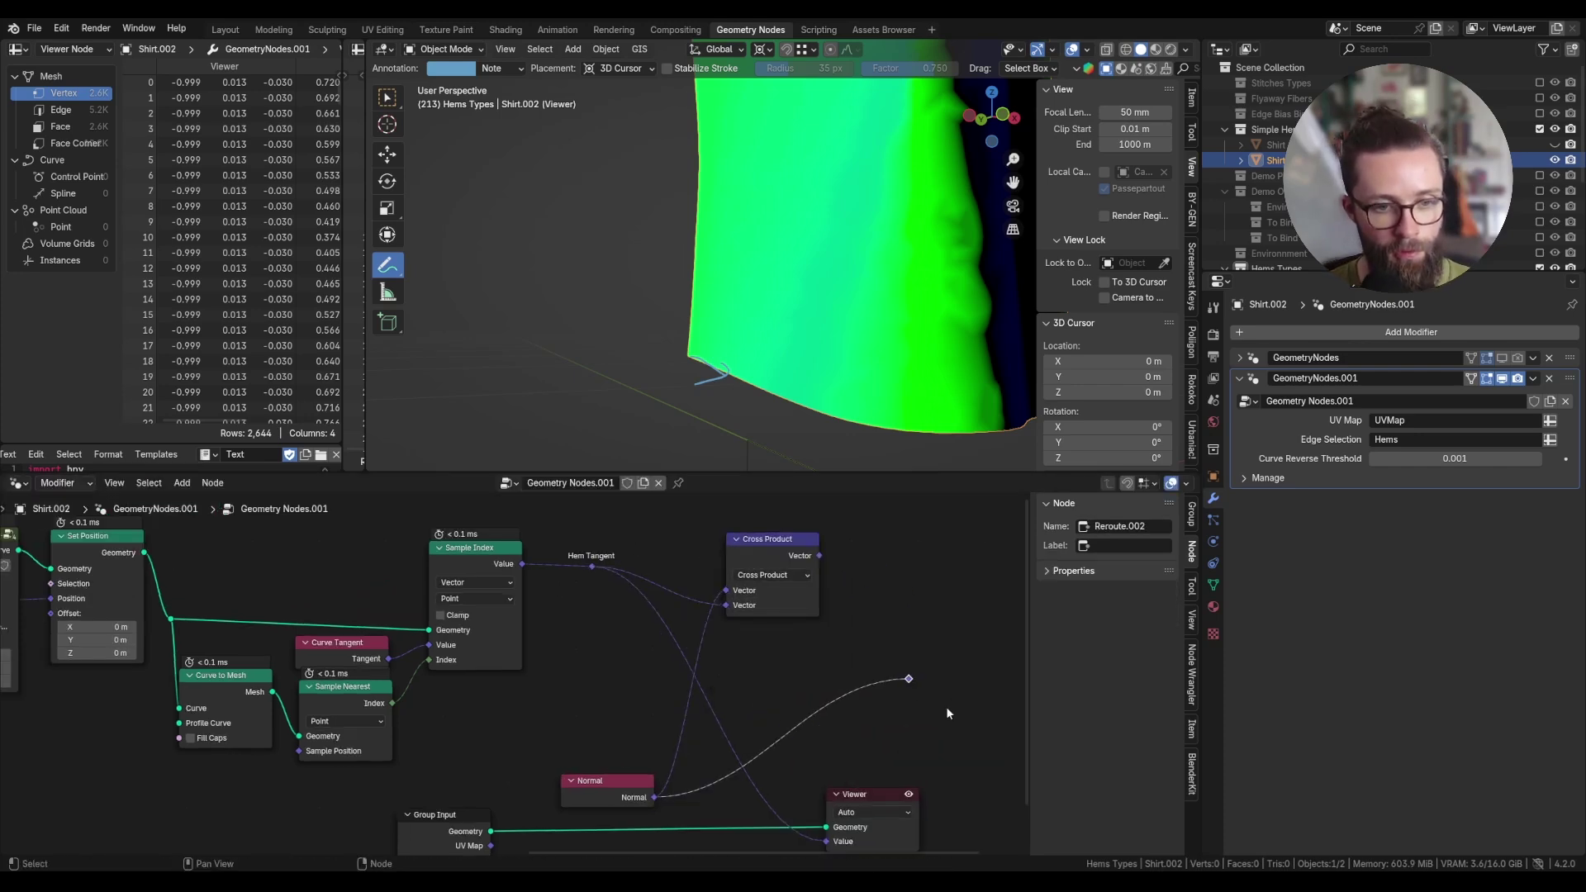
# Add reroutes for the Normal, Cross Product and Hem Tangent outputs and label the Hem Tangent one "local x".
pyautogui.moveTo(945, 706); pyautogui.dragTo(651, 710, button='middle')
pyautogui.hotkey('shift', 'a')
pyautogui.write('rer')
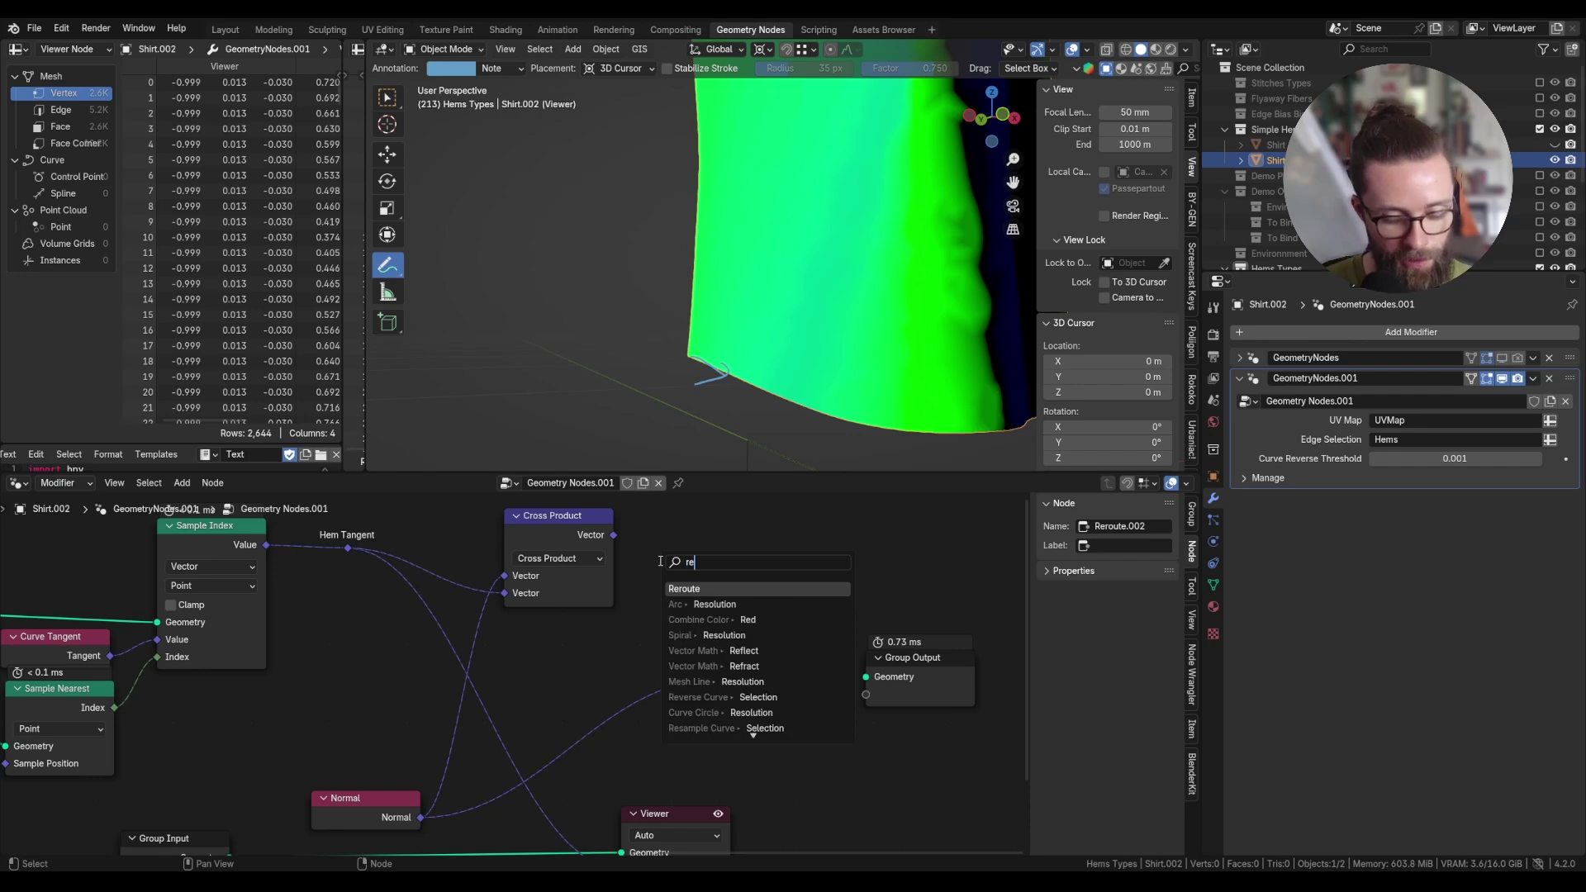
pyautogui.click(691, 588)
pyautogui.click(745, 688)
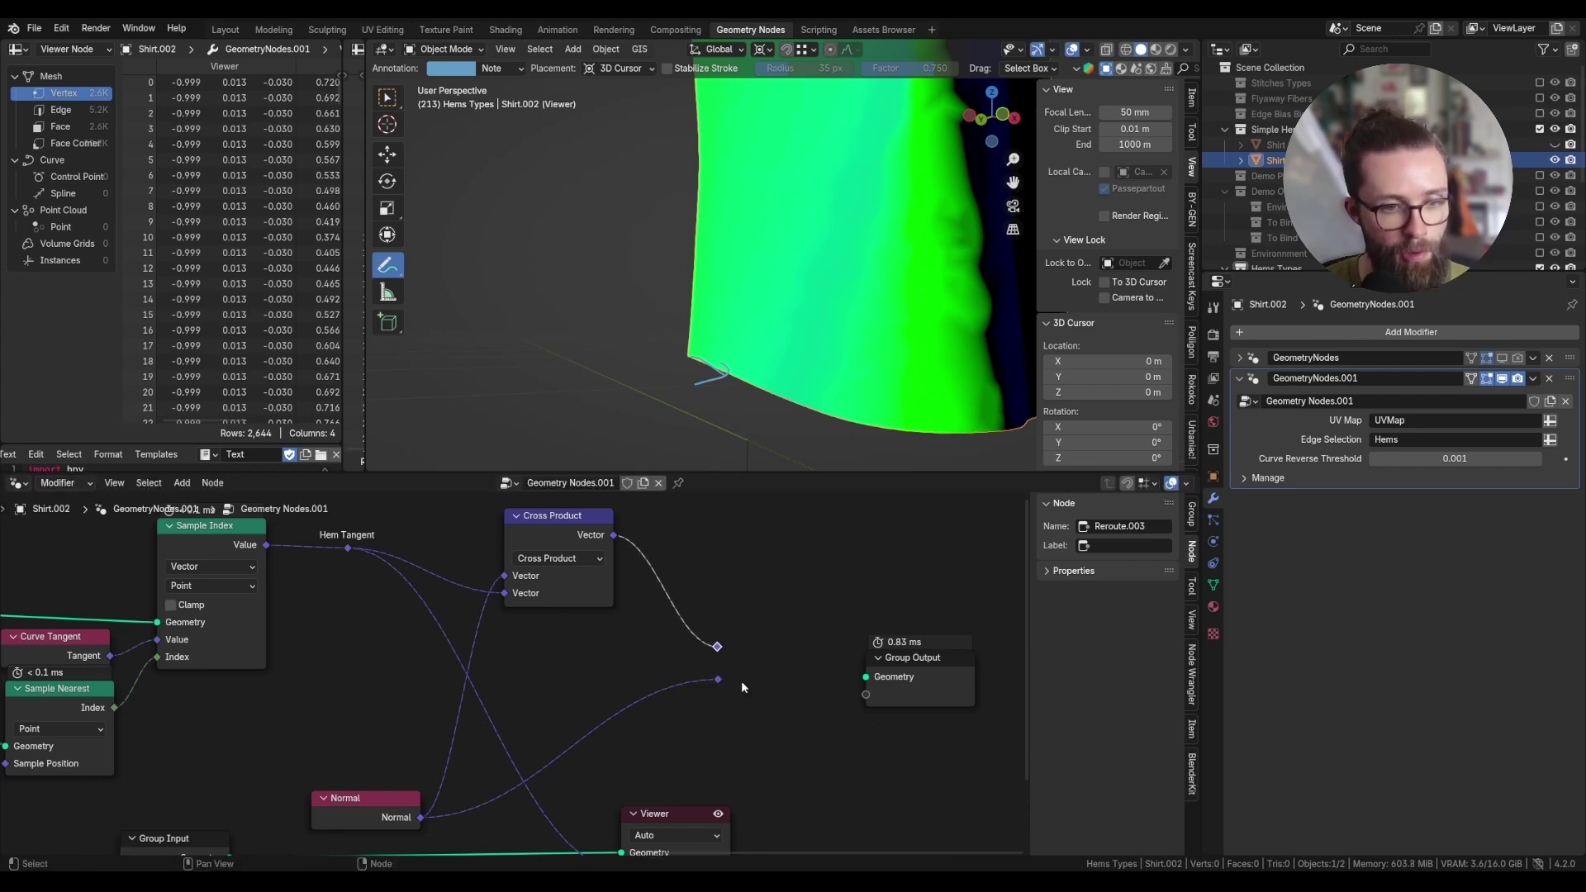
pyautogui.hotkey('shift', 'a')
pyautogui.click(1125, 546)
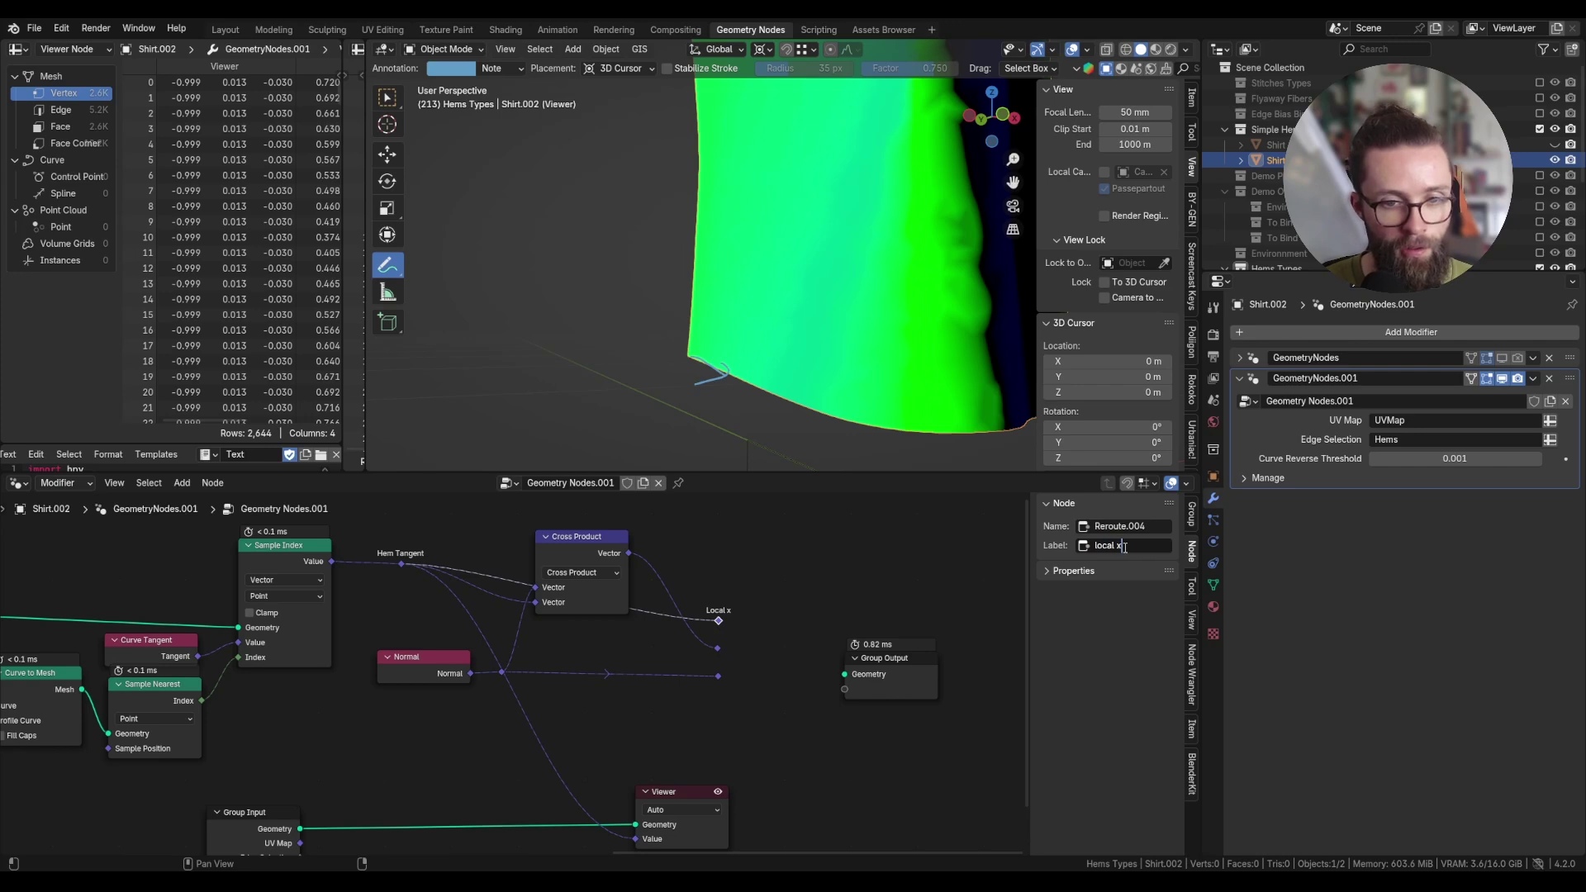
pyautogui.press('Return')
# Label the Normal reroute "local z" and the Cross Product reroute "local y".
pyautogui.click(723, 677)
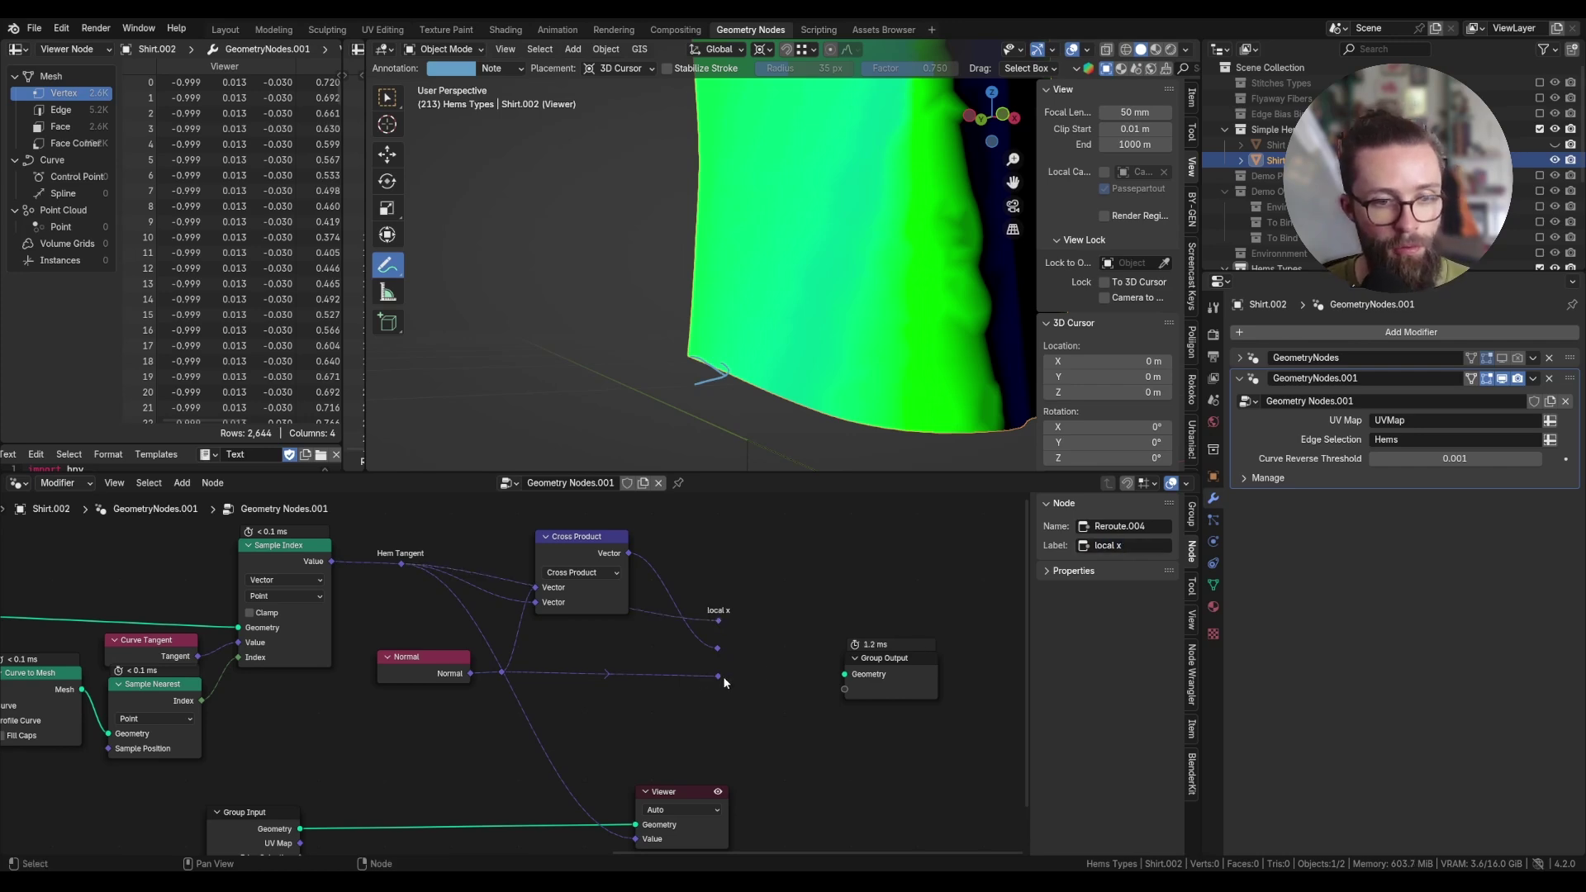
pyautogui.click(718, 676)
pyautogui.click(1117, 546)
pyautogui.write('local')
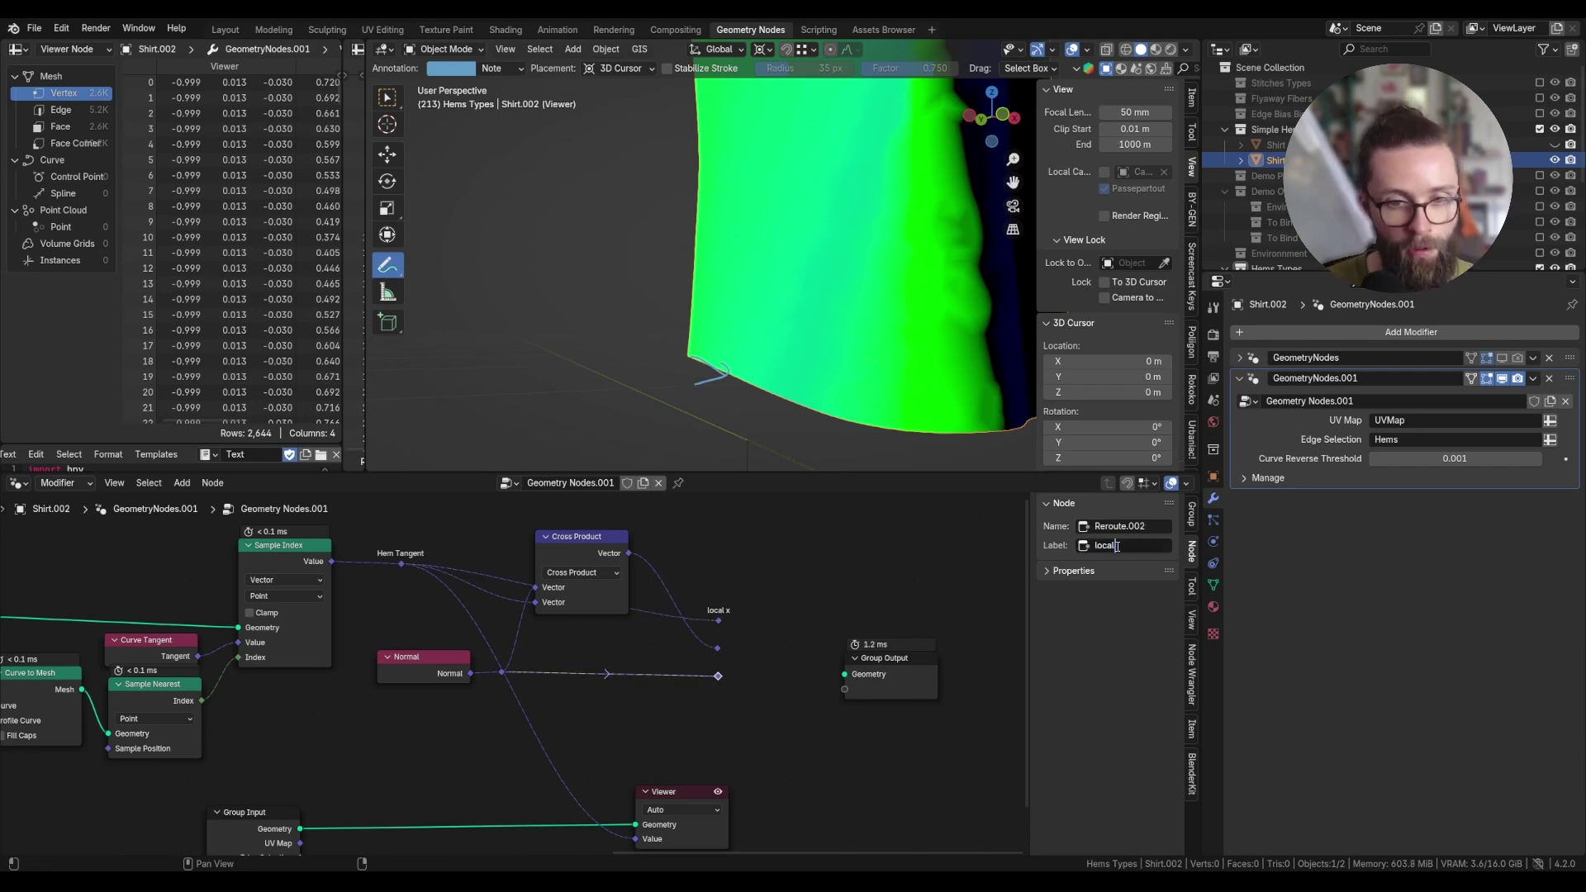
pyautogui.write(' z')
pyautogui.press('Return')
pyautogui.click(718, 648)
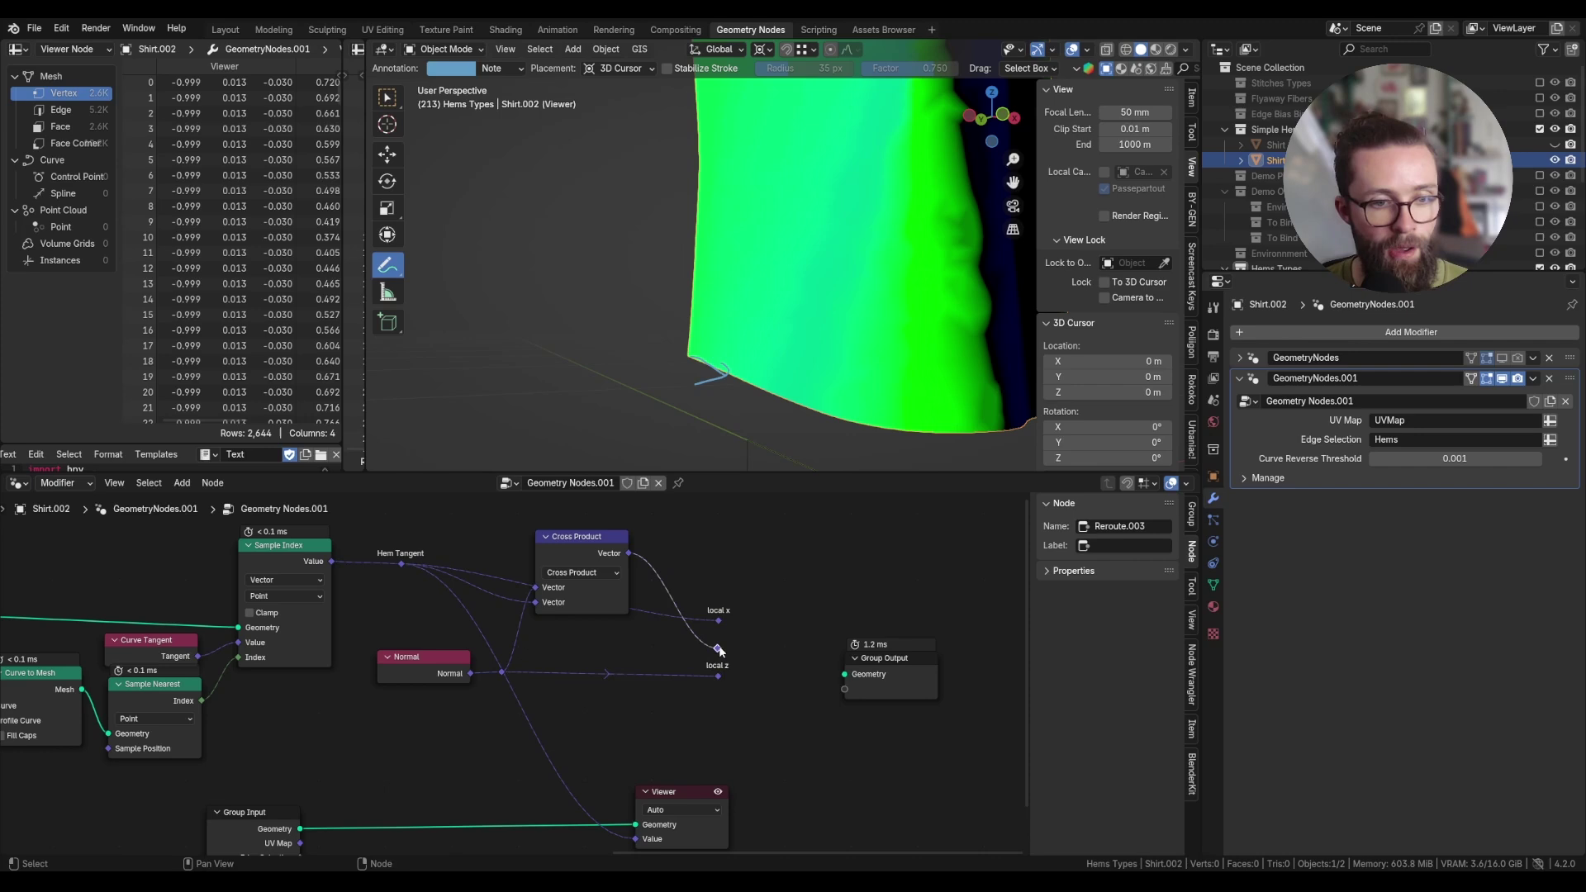
pyautogui.click(1111, 550)
pyautogui.write('local y')
pyautogui.press('Return')
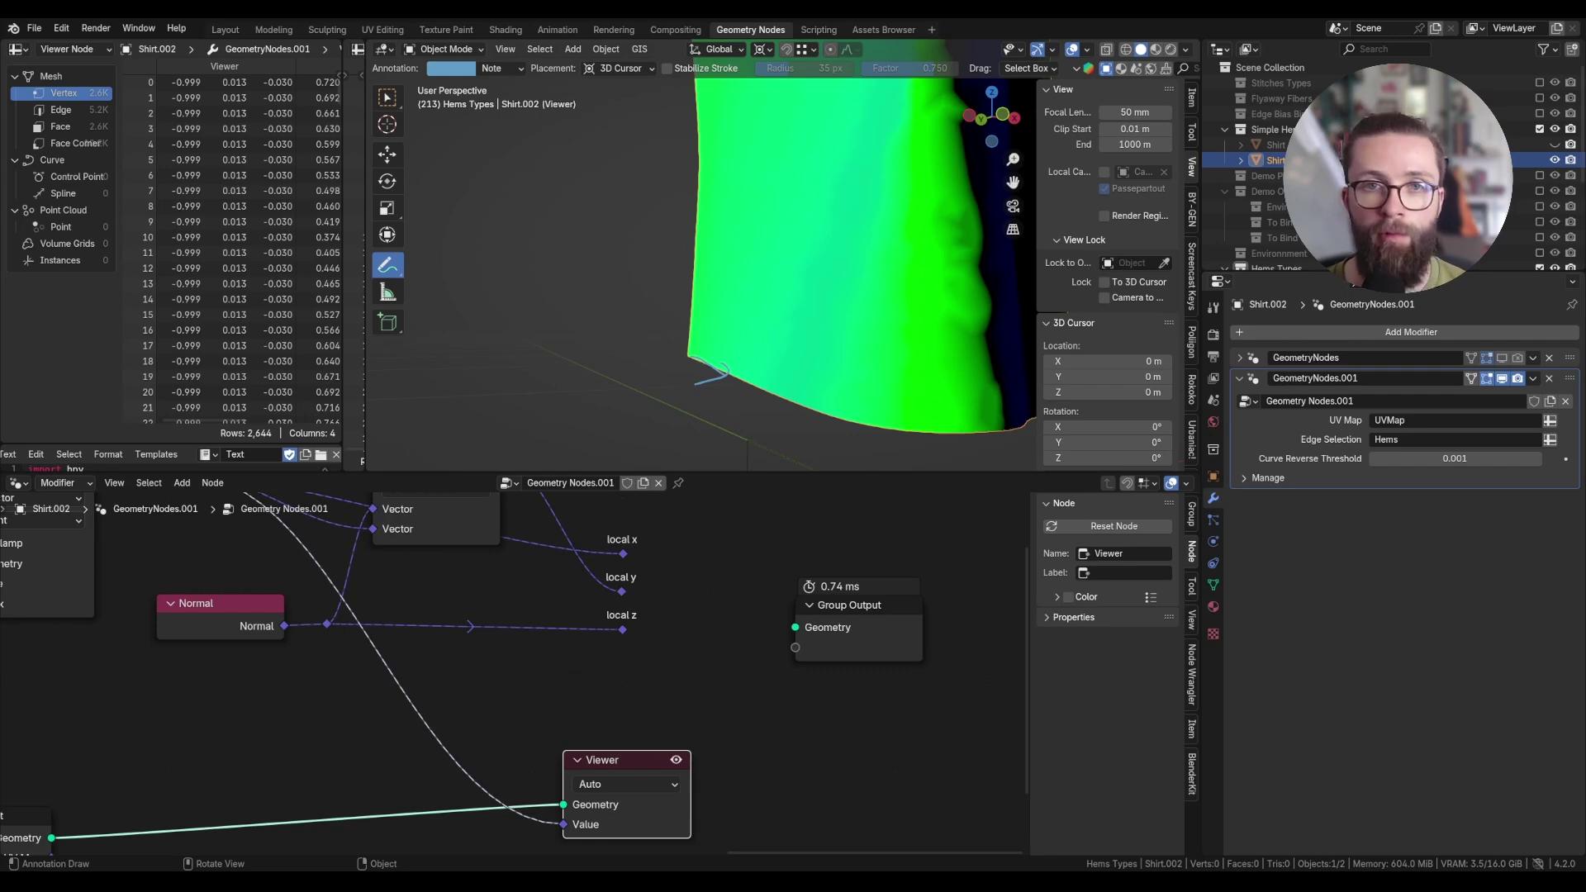
# Annotate the local axis directions with arrows at several points along the shirt hem in the viewport.
pyautogui.moveTo(818, 463); pyautogui.dragTo(853, 467, button='middle')
pyautogui.moveTo(723, 369)
pyautogui.mouseDown(button='middle')
pyautogui.moveTo(735, 400)
pyautogui.moveTo(709, 412)
pyautogui.mouseUp(button='middle')
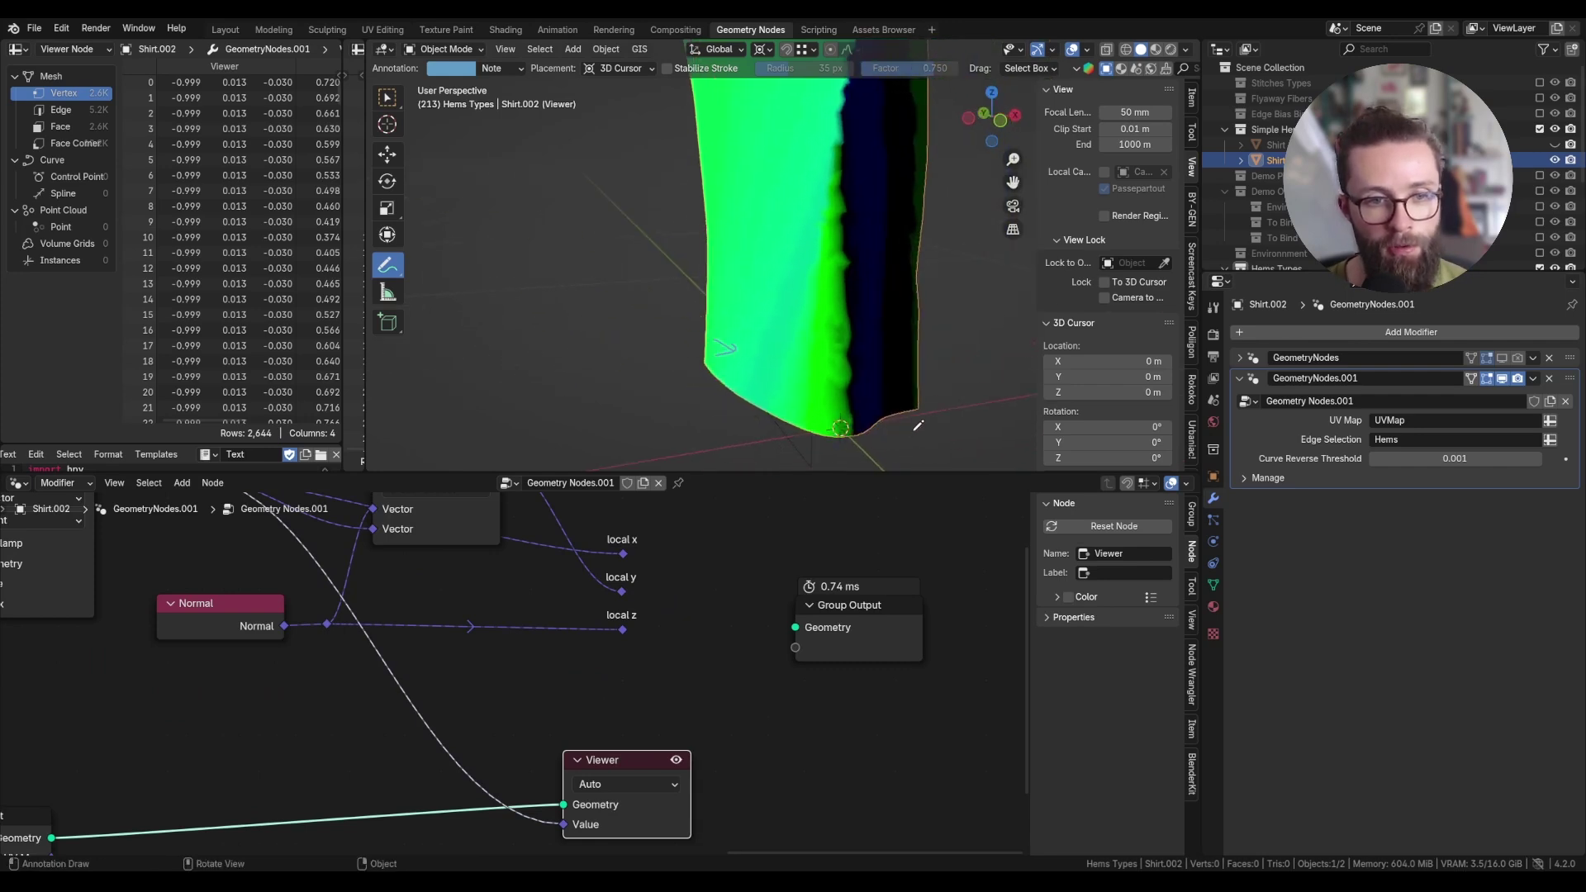
pyautogui.moveTo(921, 411); pyautogui.dragTo(934, 427)
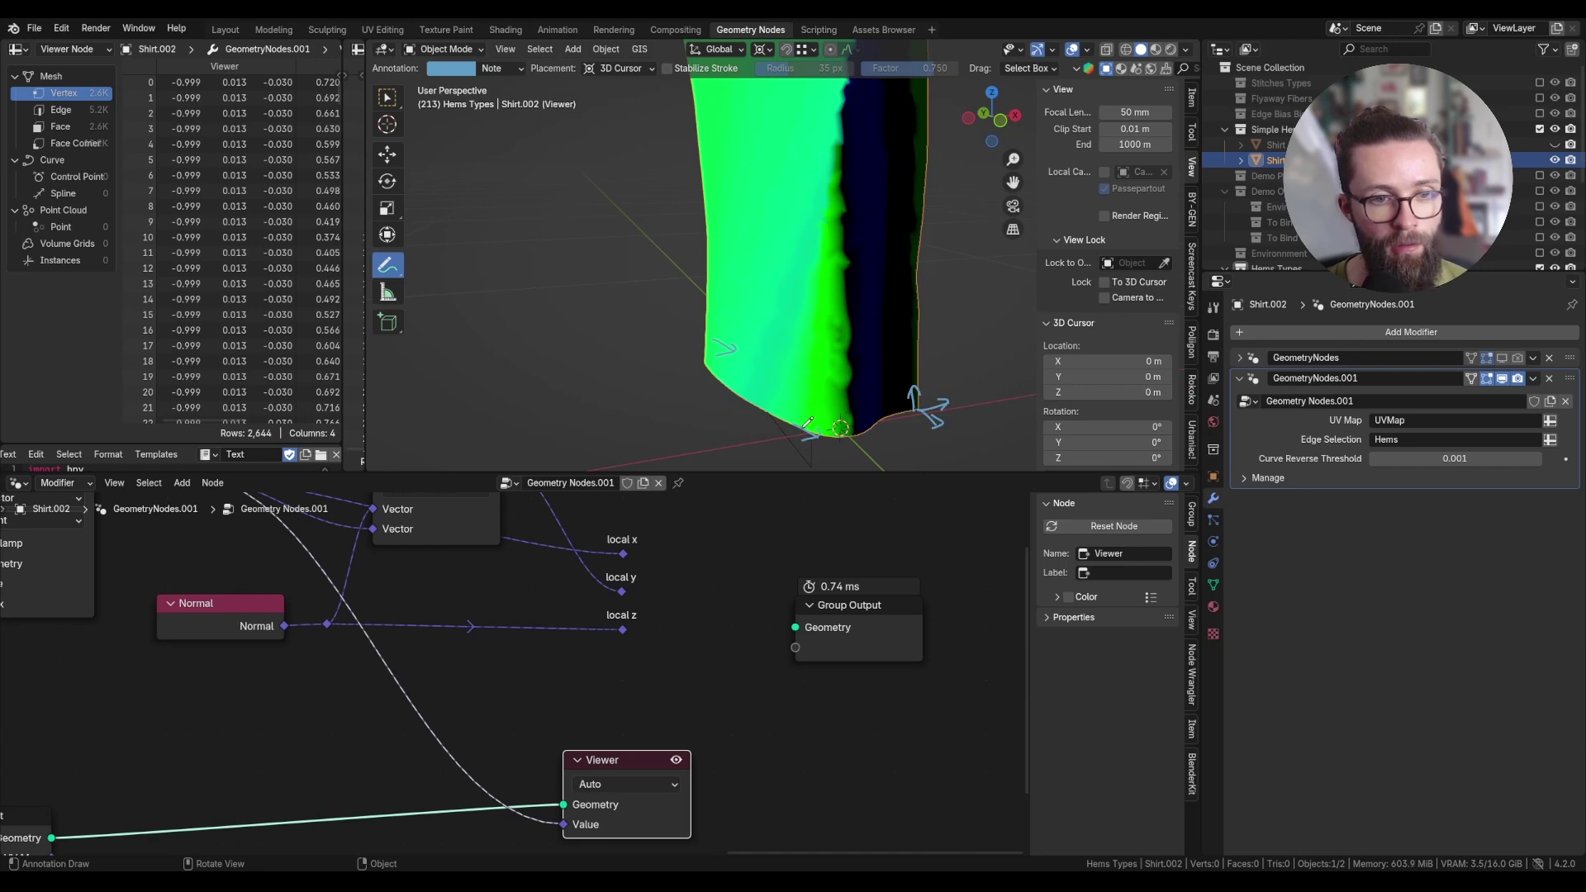
pyautogui.moveTo(800, 421); pyautogui.dragTo(763, 441)
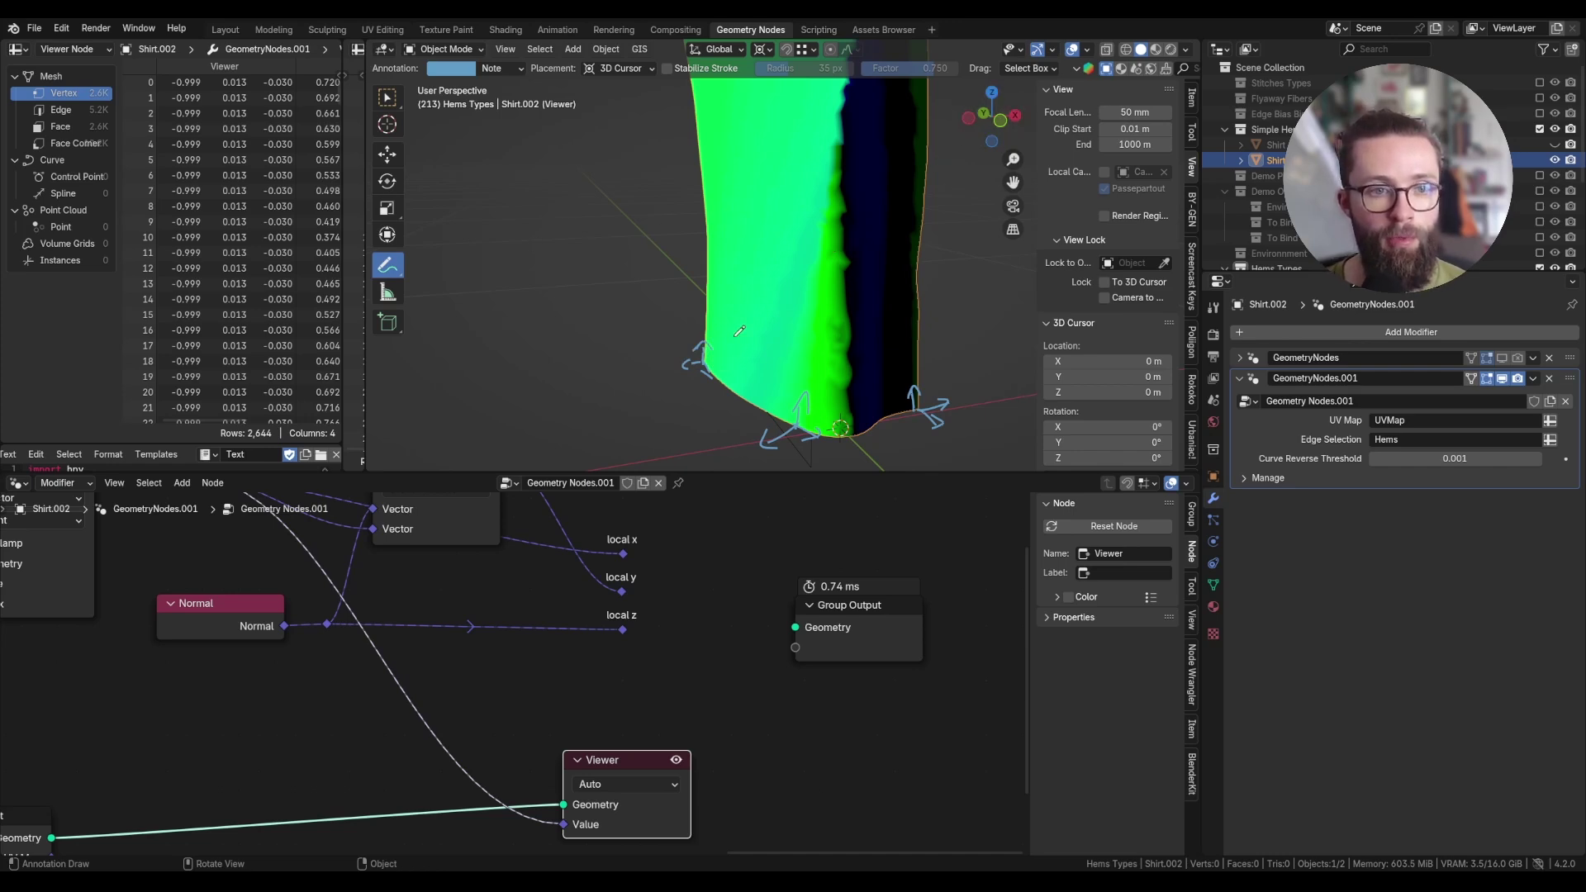
pyautogui.moveTo(548, 258)
pyautogui.mouseDown()
pyautogui.moveTo(646, 289)
pyautogui.moveTo(630, 318)
pyautogui.mouseUp()
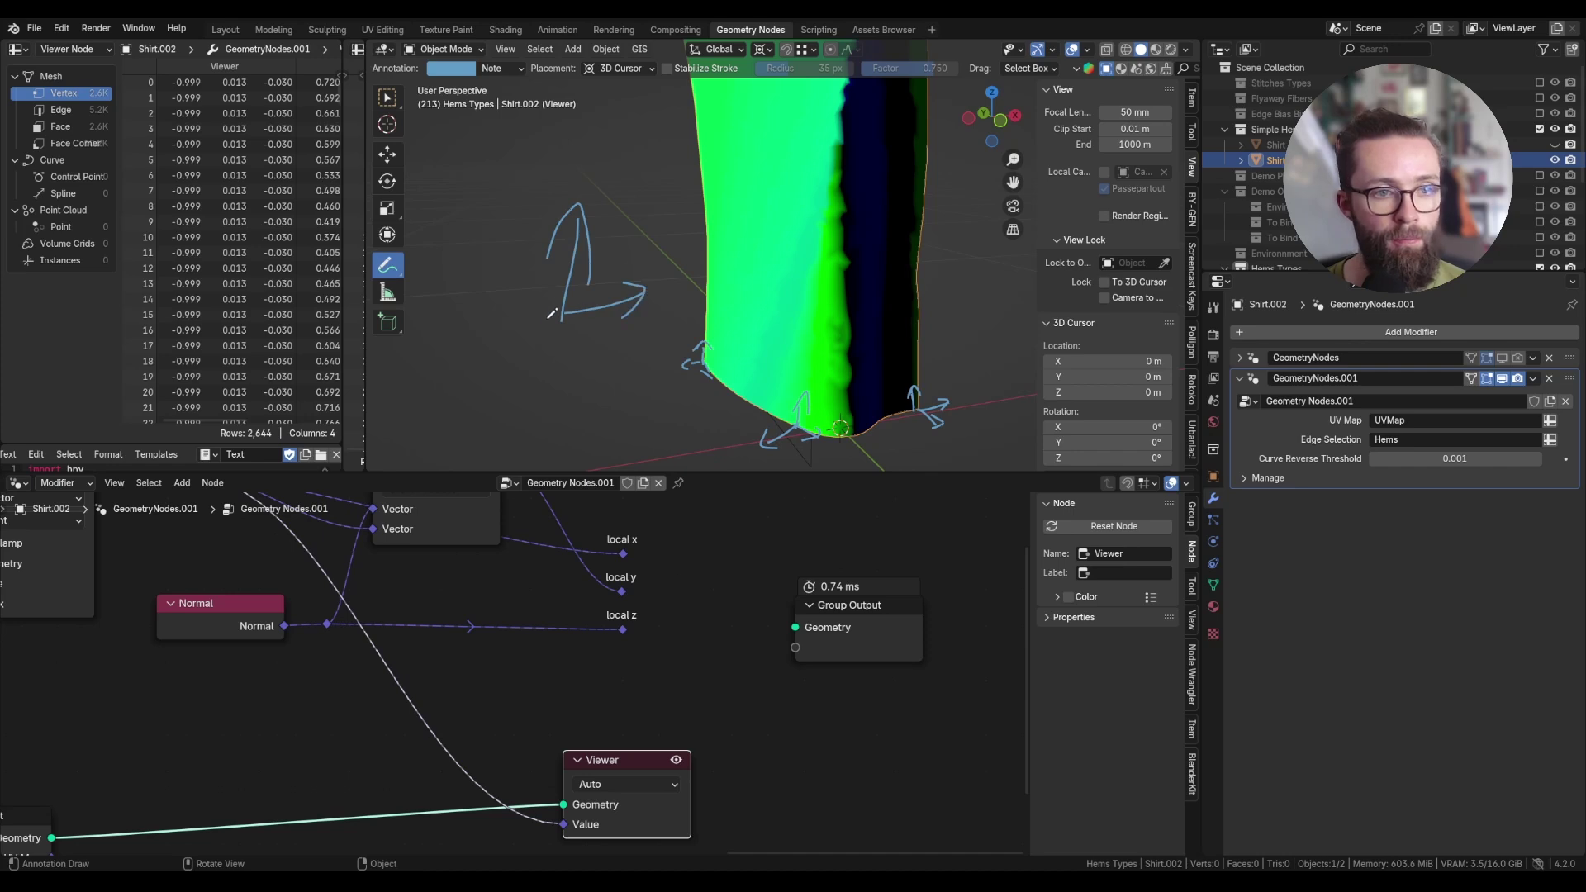
pyautogui.moveTo(512, 298); pyautogui.dragTo(545, 318)
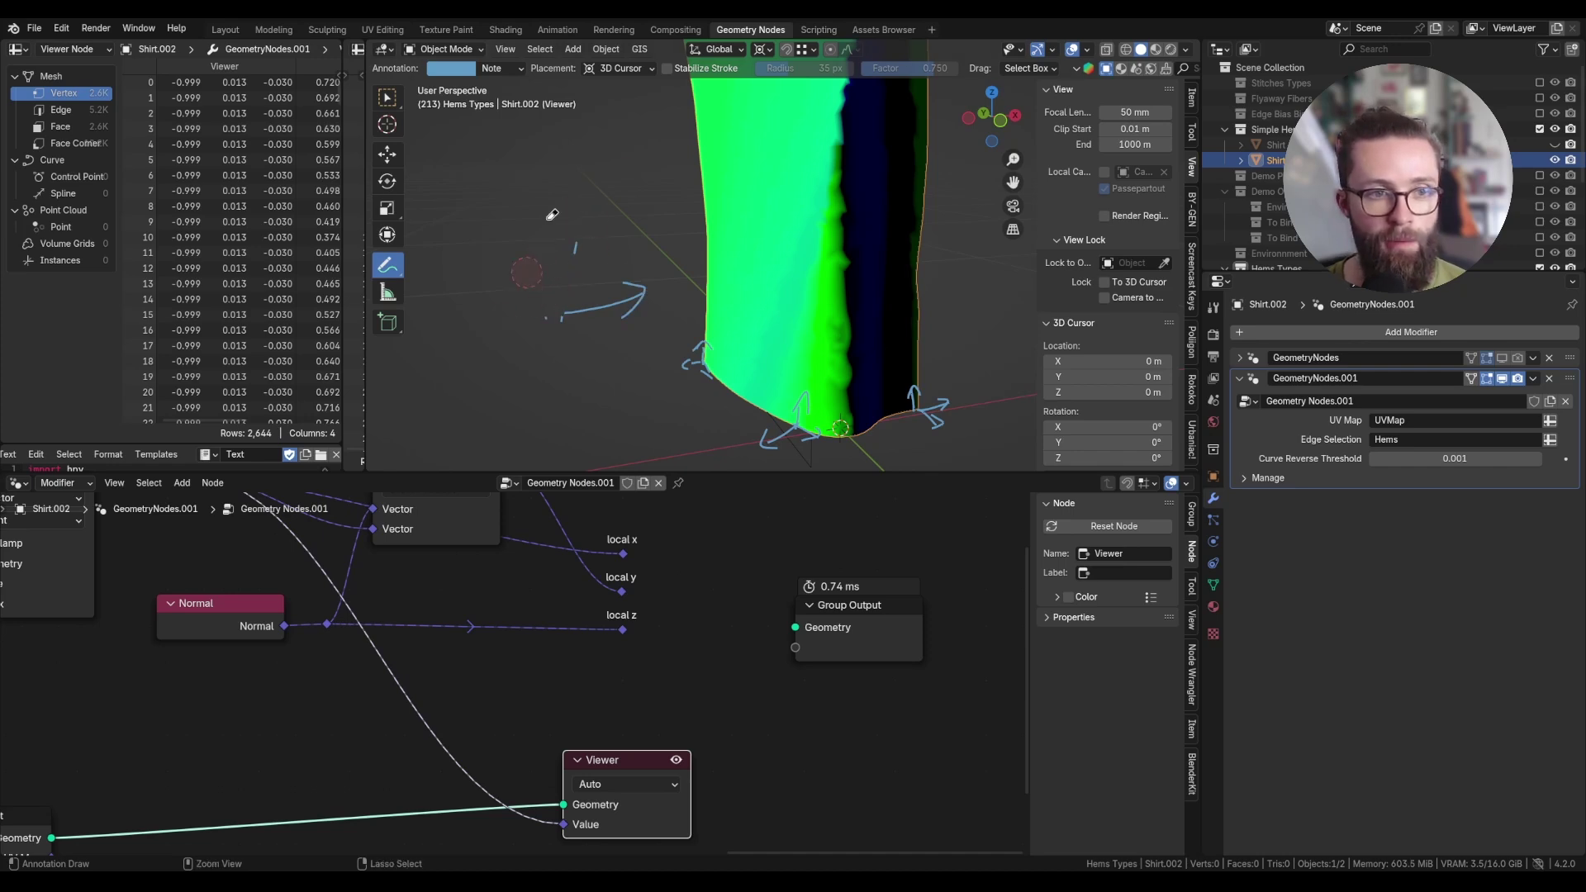
# Move the Group Output aside, add a Combine Matrix node beside the local axis reroutes and expand its columns.
pyautogui.click(623, 554)
pyautogui.click(623, 578)
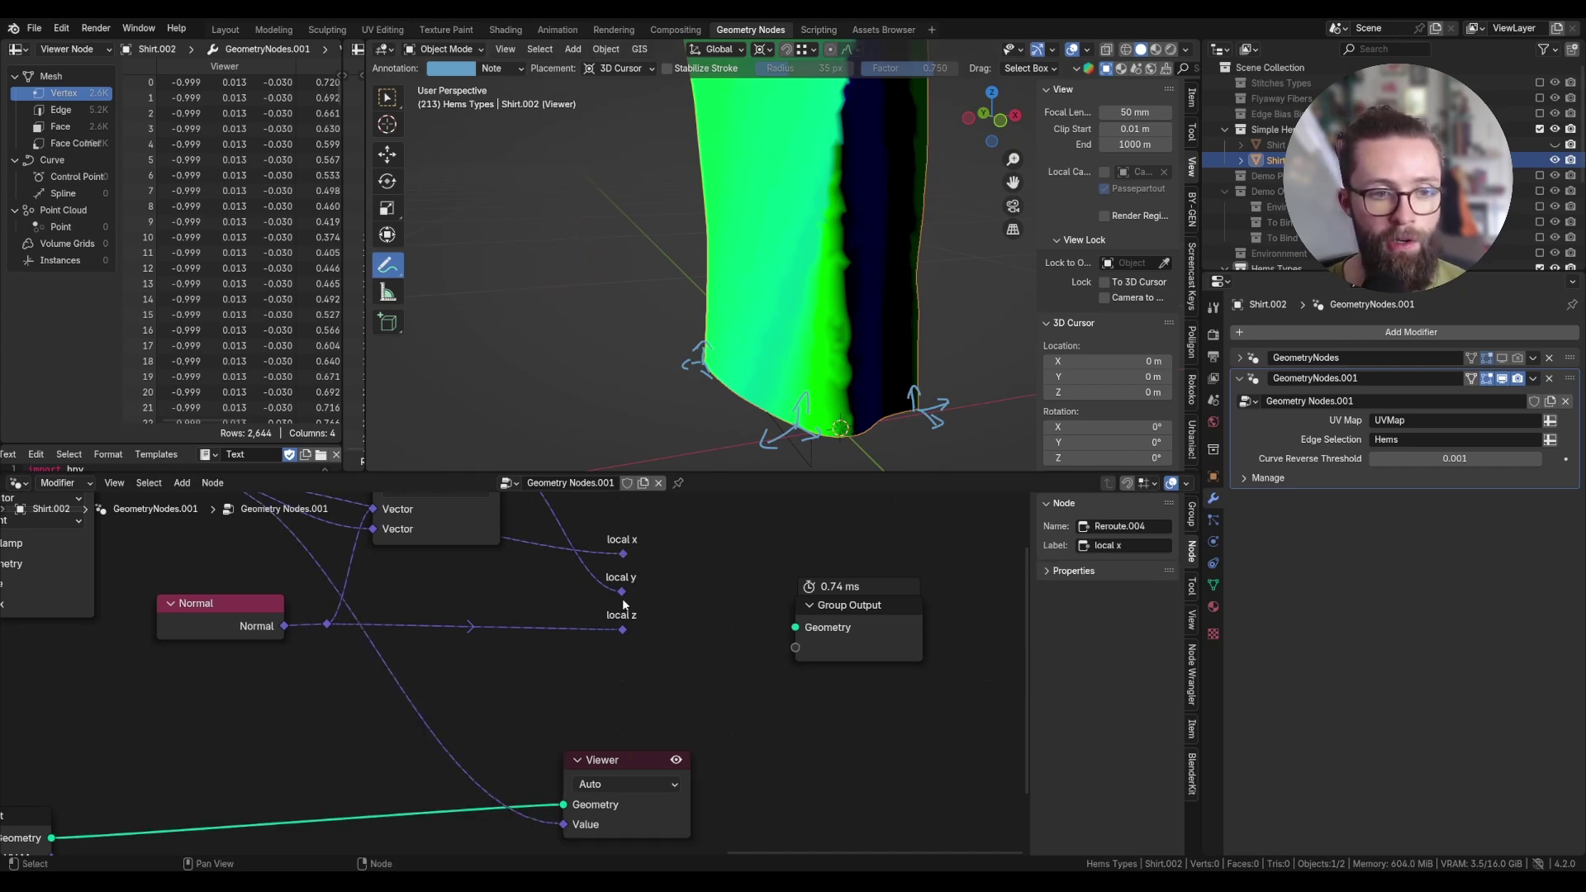
pyautogui.click(623, 554)
pyautogui.moveTo(837, 632); pyautogui.dragTo(991, 644)
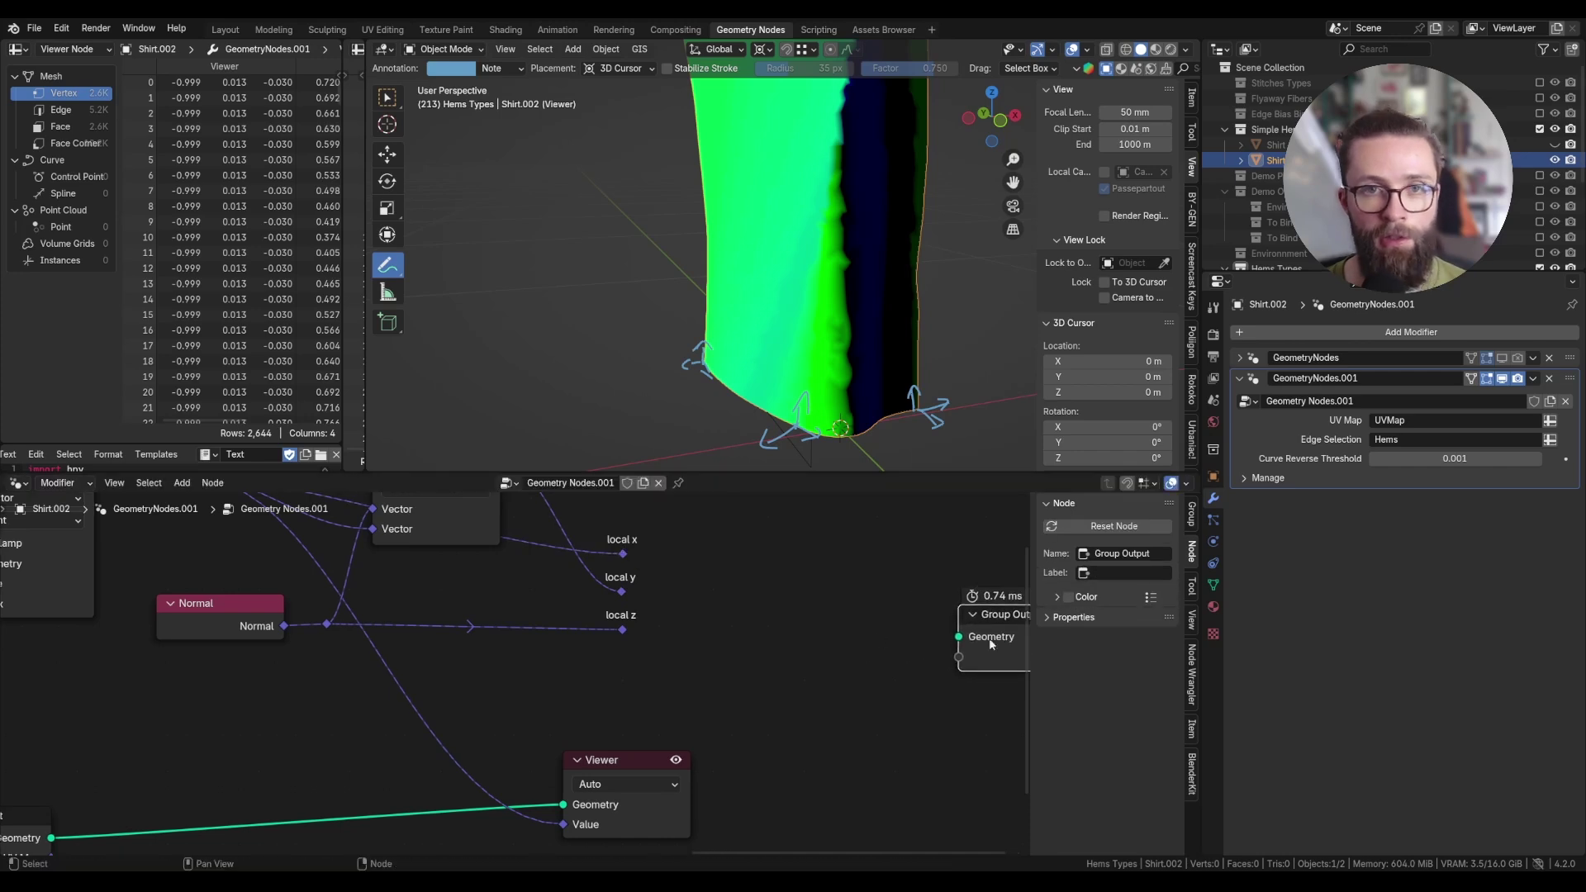
pyautogui.hotkey('shift', 'a')
pyautogui.write('combin')
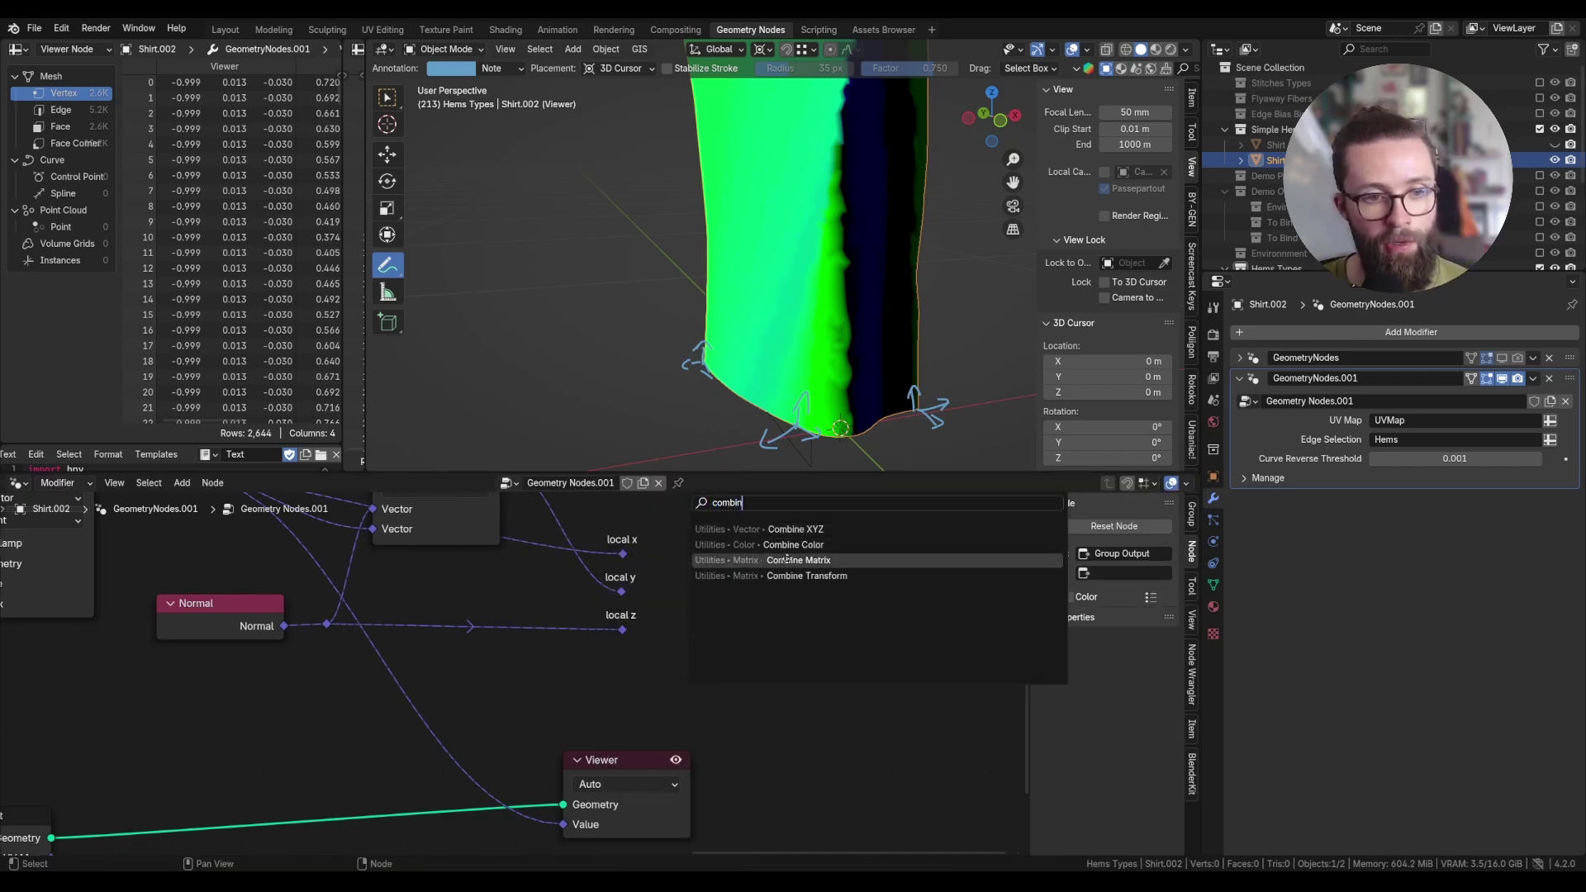
pyautogui.click(773, 560)
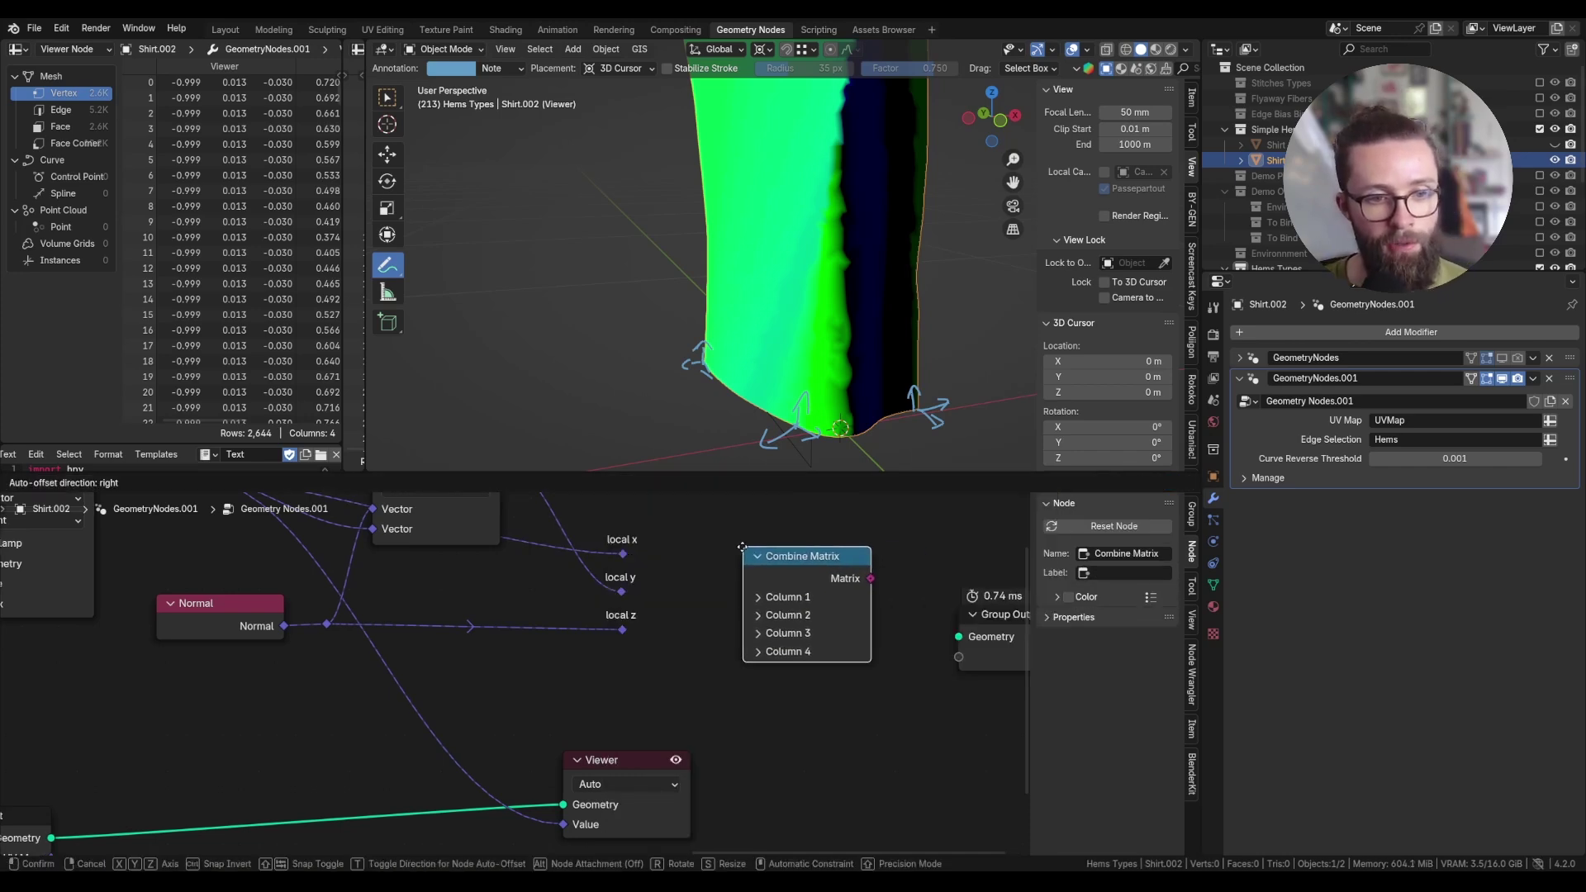
pyautogui.click(740, 542)
pyautogui.click(752, 592)
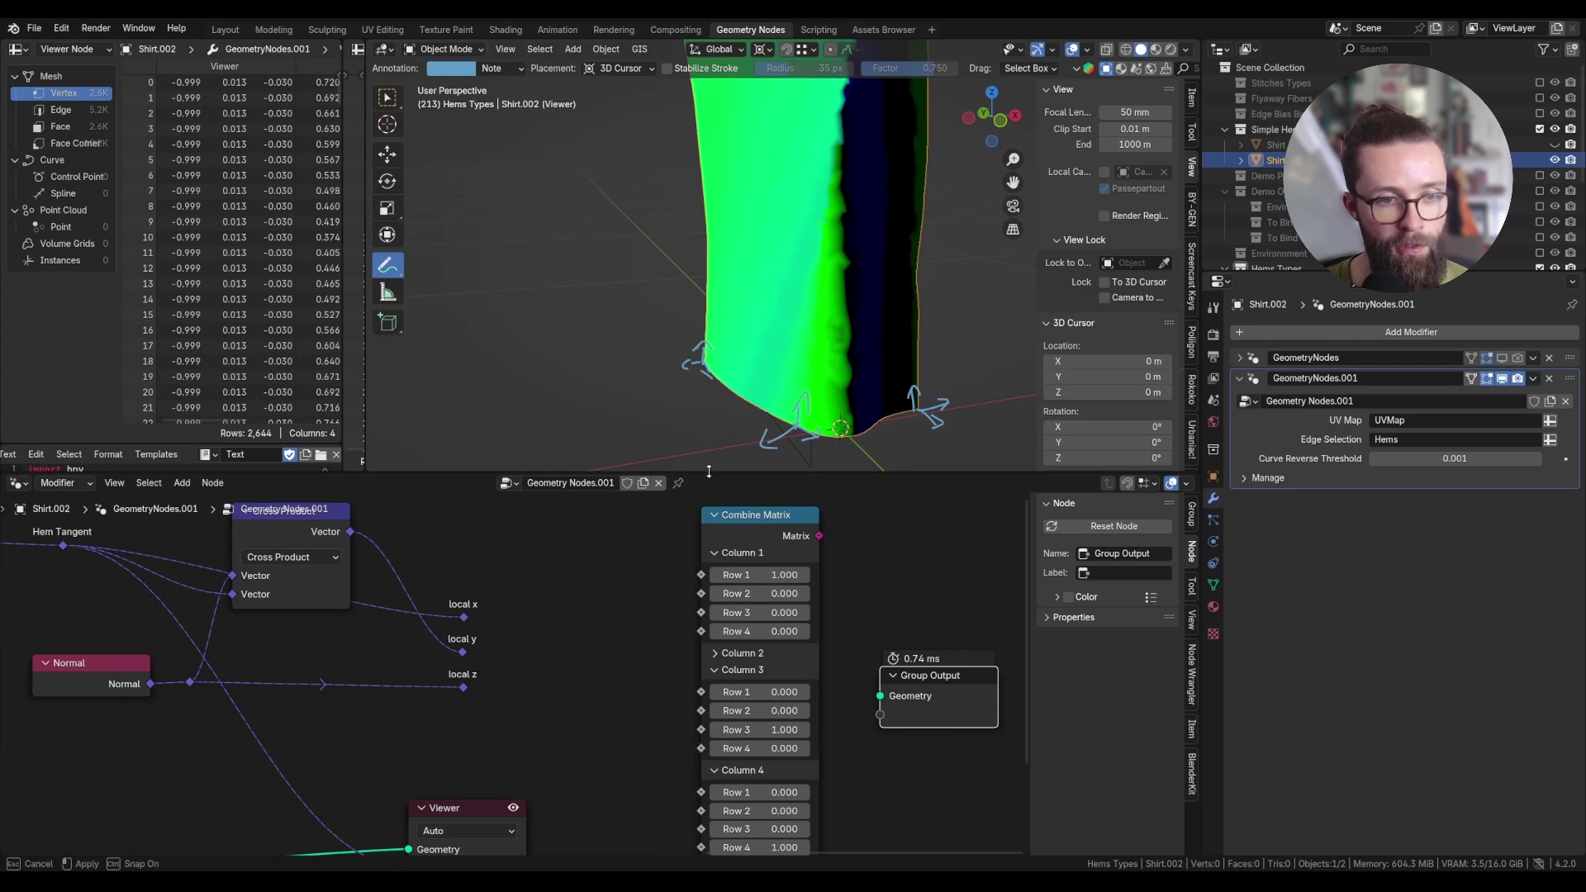
# Add a Separate XYZ node connected to the local x reroute.
pyautogui.moveTo(708, 471); pyautogui.dragTo(707, 464)
pyautogui.moveTo(482, 602); pyautogui.dragTo(482, 542, button='middle')
pyautogui.scroll(1, 482, 542)
pyautogui.click(479, 544)
pyautogui.hotkey('shift', 'a')
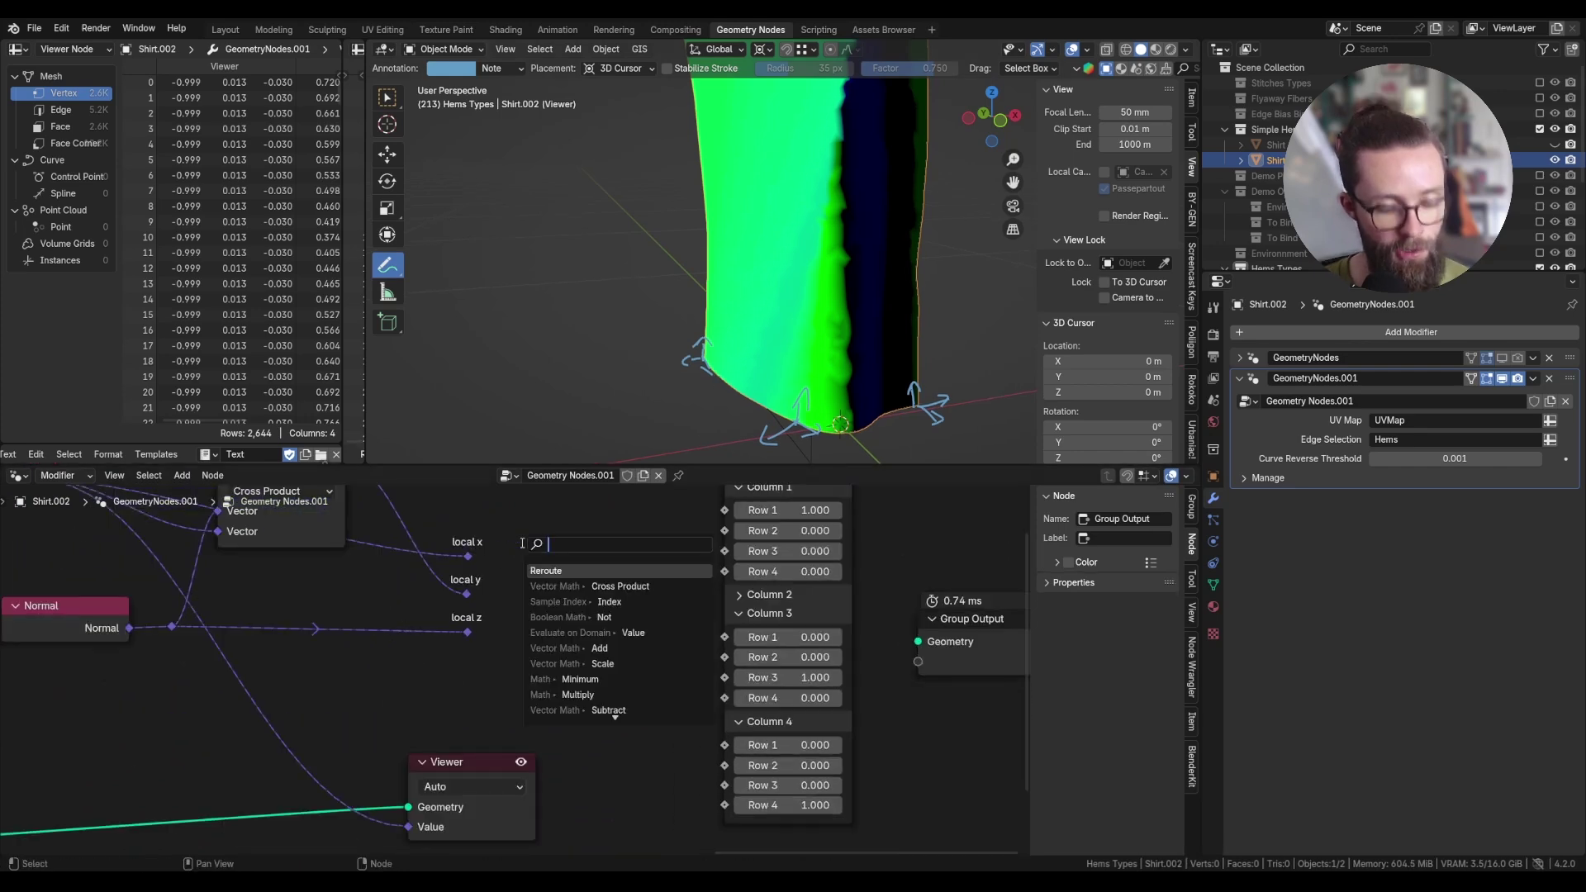
pyautogui.write('sep')
pyautogui.click(579, 570)
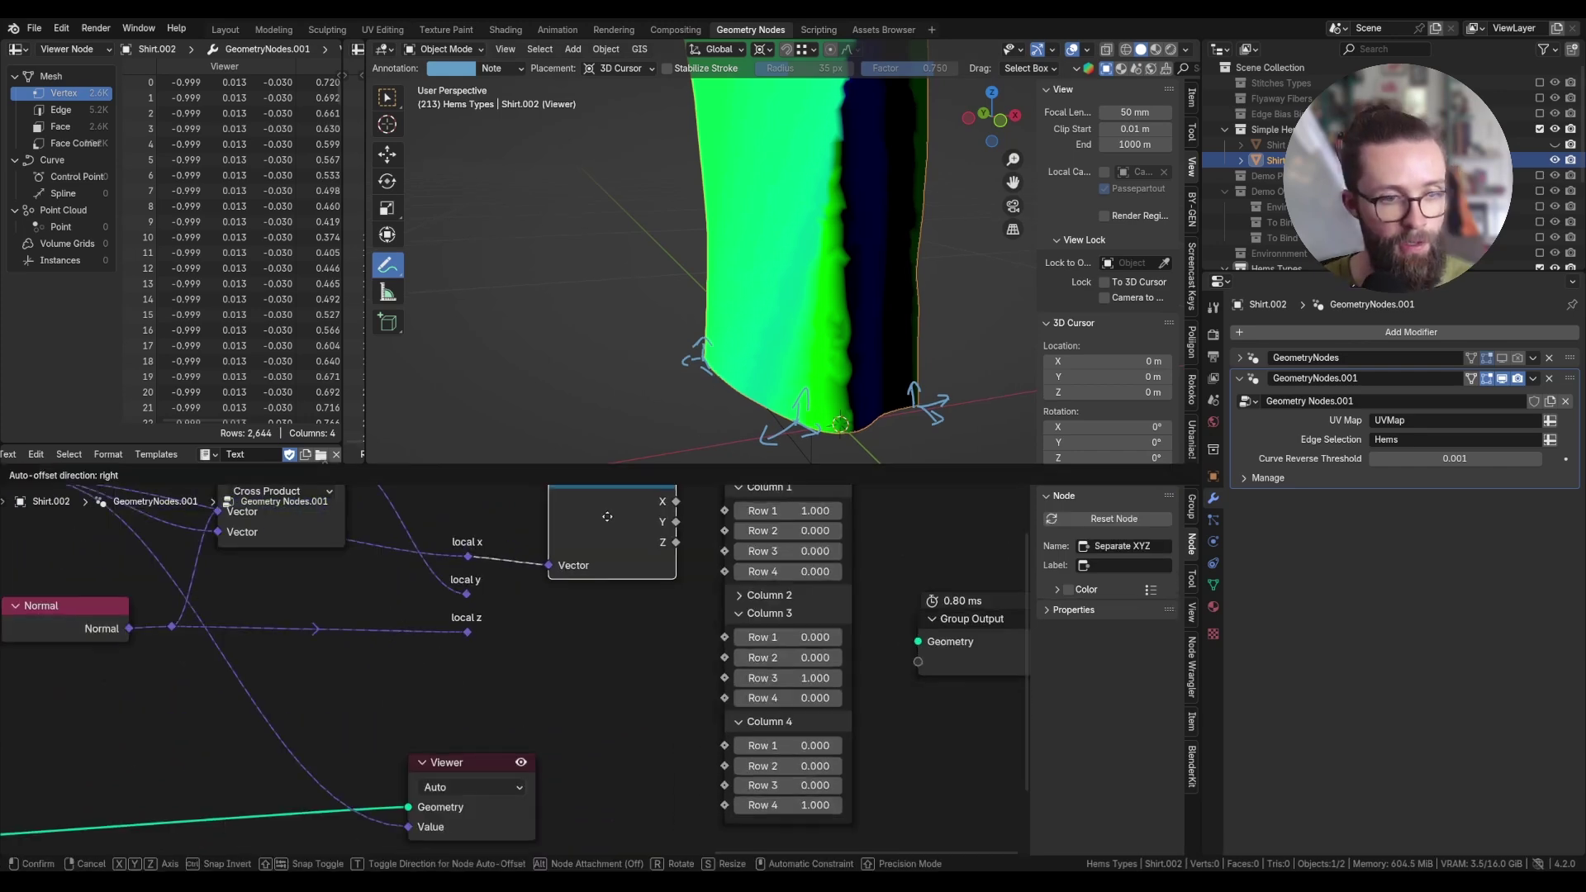
pyautogui.click(605, 517)
# Duplicate the Separate XYZ node below the first and split the local y and local z vectors with the copies.
pyautogui.moveTo(607, 551); pyautogui.dragTo(598, 612, button='middle')
pyautogui.scroll(-2, 598, 612)
pyautogui.moveTo(589, 600); pyautogui.dragTo(596, 573)
pyautogui.hotkey('shift', 'd')
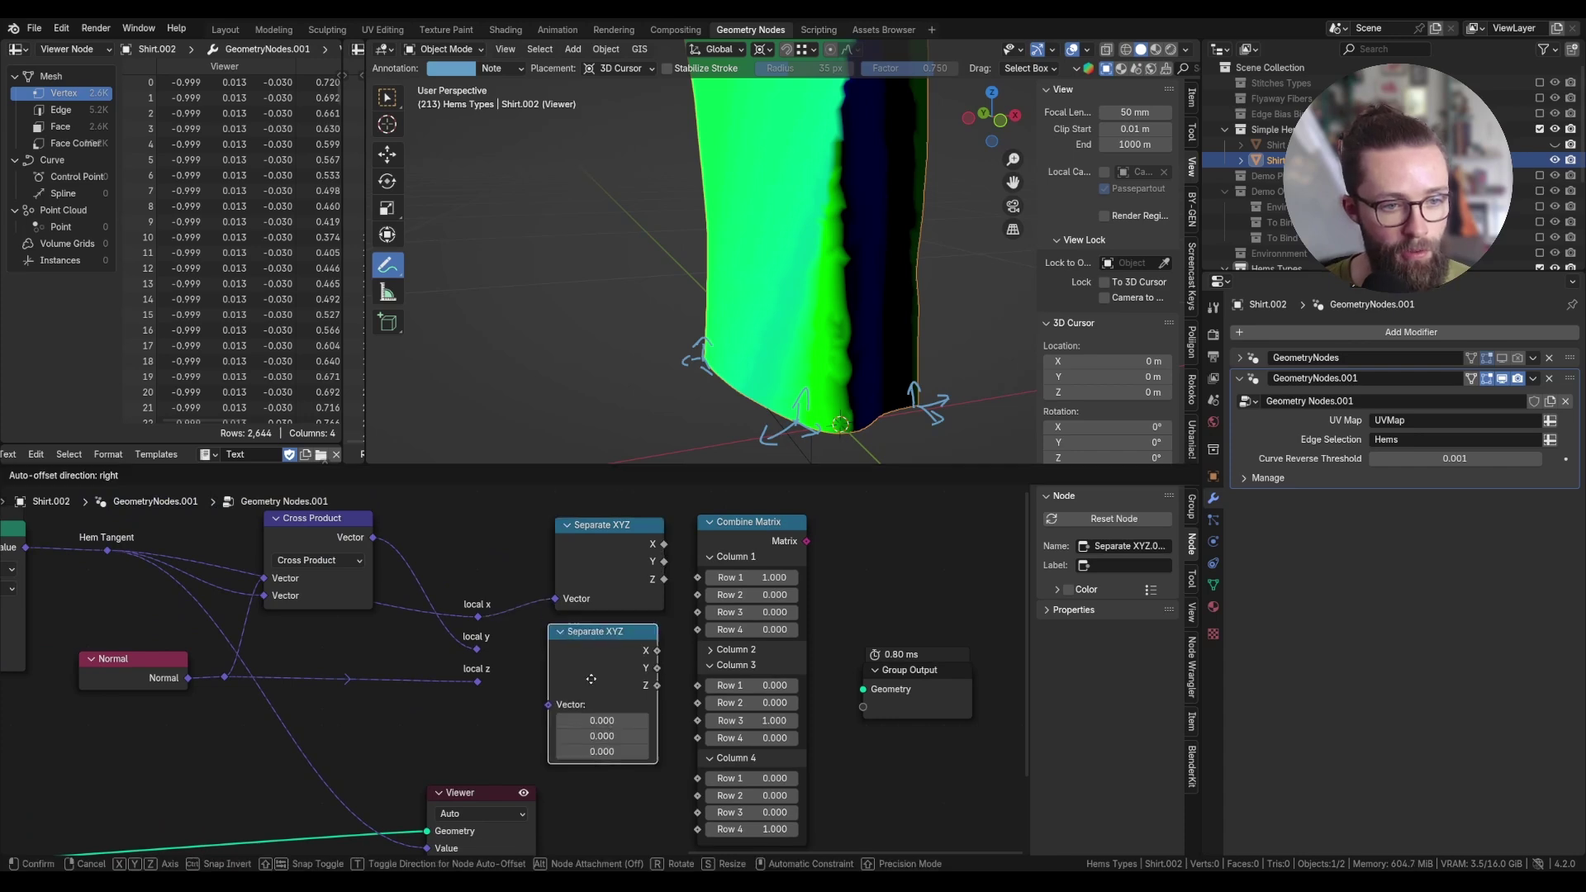
pyautogui.click(594, 676)
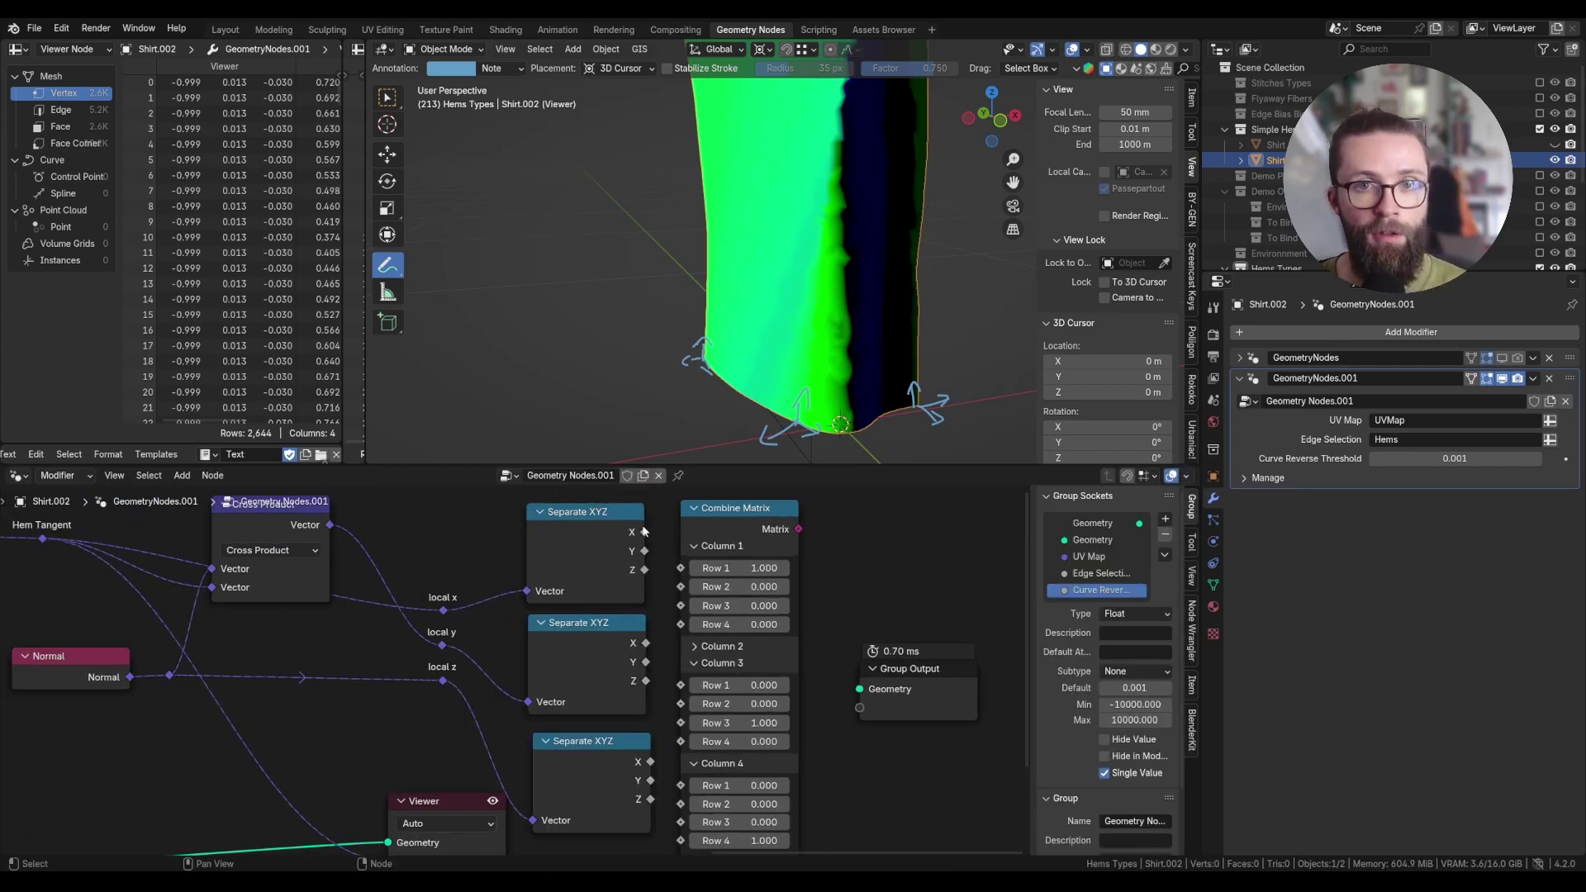
# Connect X, Y and Z of the local x, y and z Separate XYZ nodes to Rows 1–3 of Combine Matrix Columns 1, 2 and 3.
pyautogui.moveTo(644, 532); pyautogui.dragTo(681, 586)
pyautogui.moveTo(646, 571); pyautogui.dragTo(680, 606)
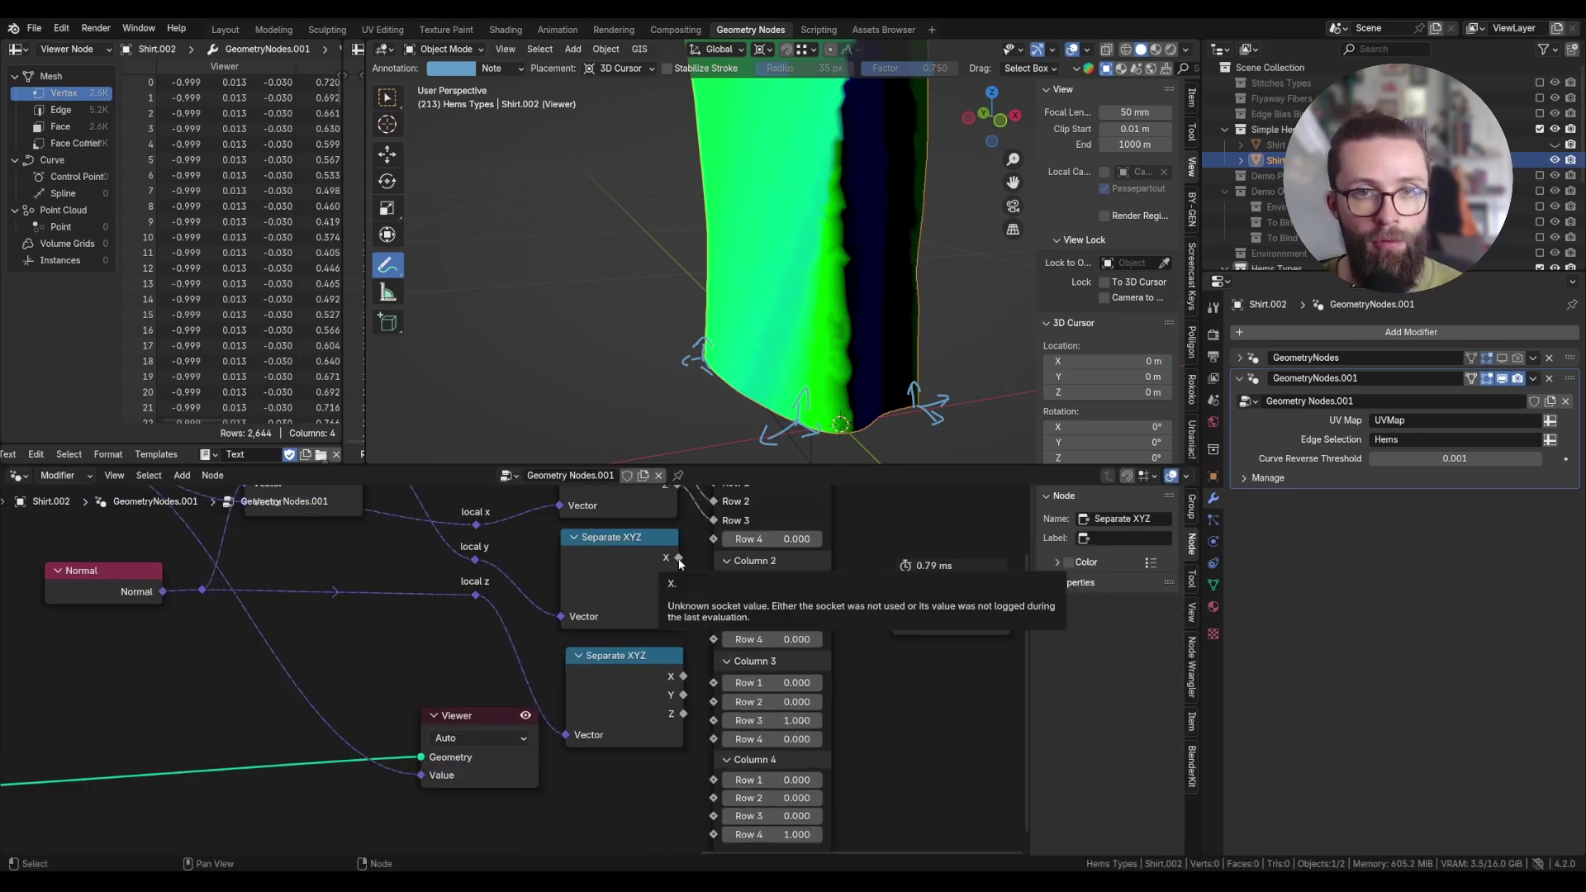
pyautogui.moveTo(682, 572); pyautogui.dragTo(666, 679, button='middle')
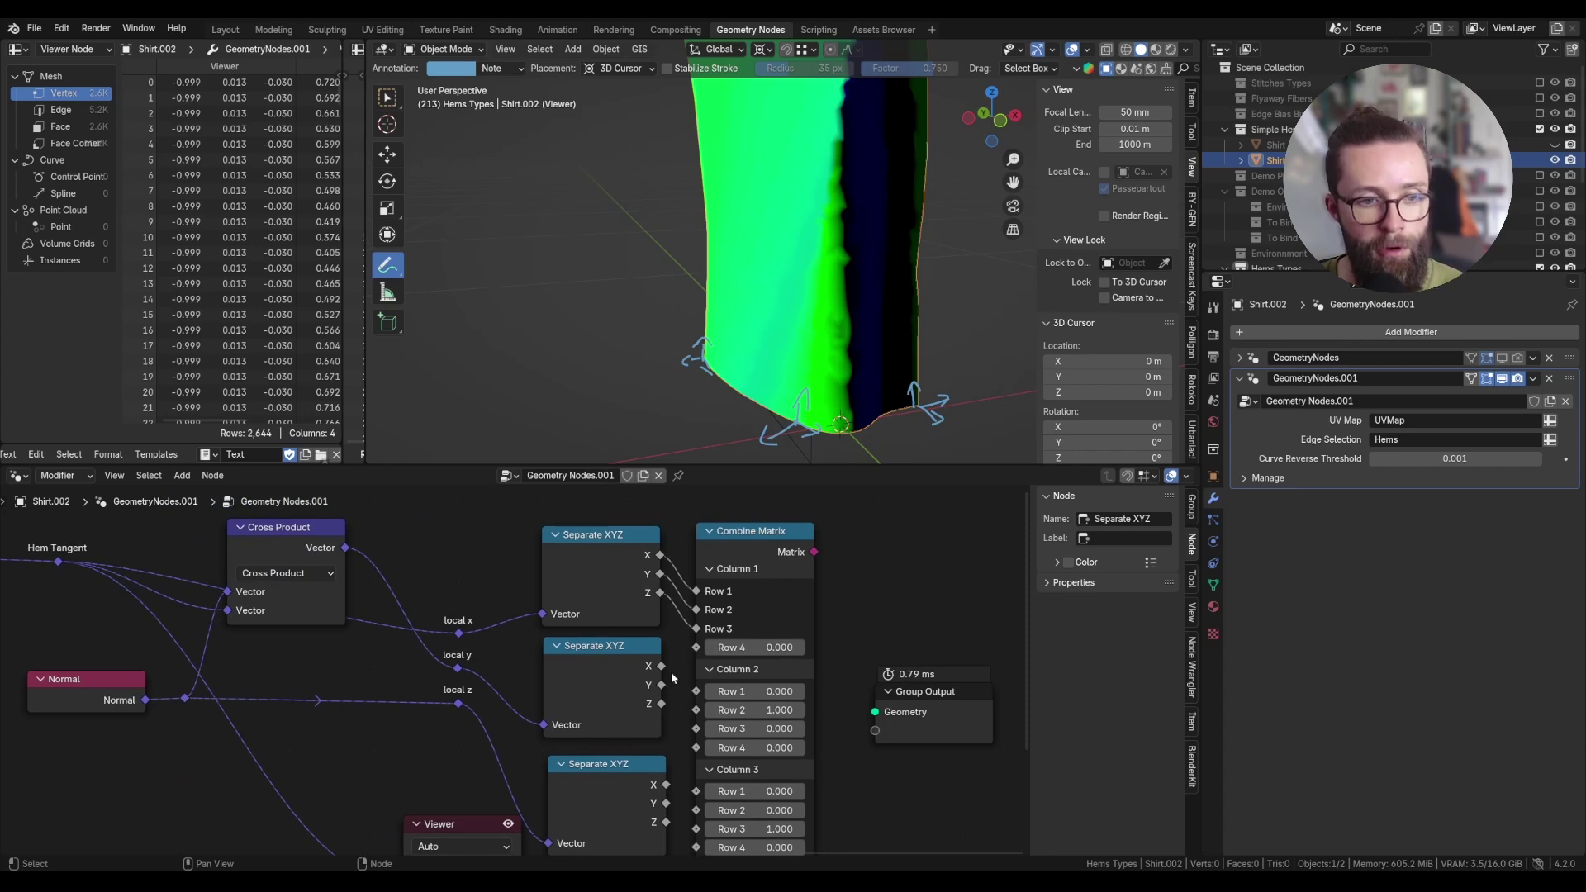
pyautogui.moveTo(661, 666); pyautogui.dragTo(692, 685)
pyautogui.moveTo(685, 626); pyautogui.dragTo(720, 670)
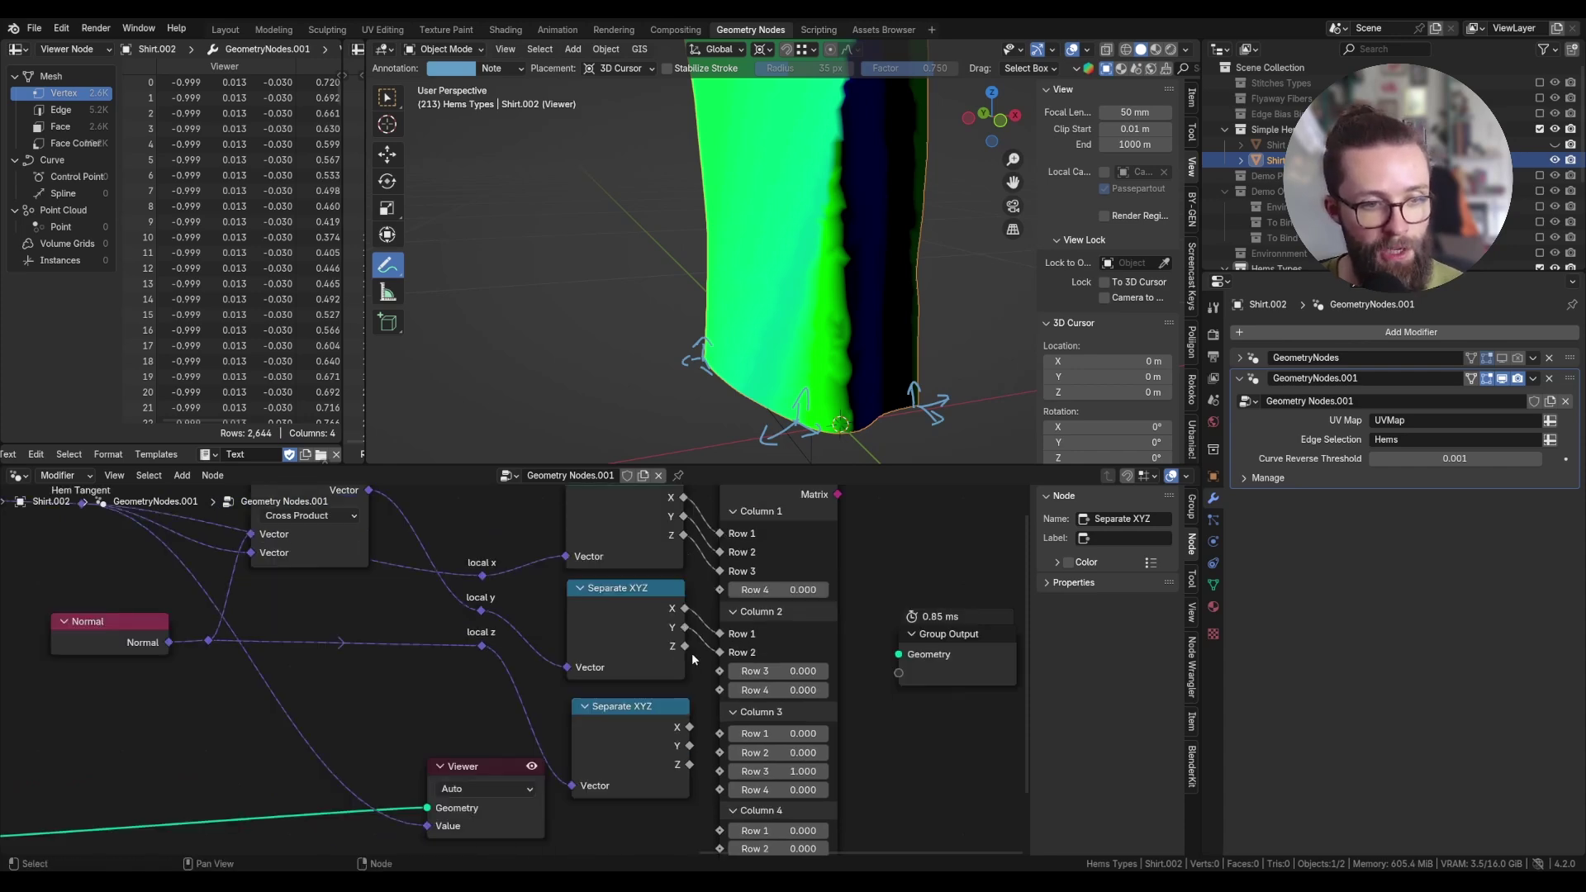
pyautogui.moveTo(690, 727); pyautogui.dragTo(720, 771)
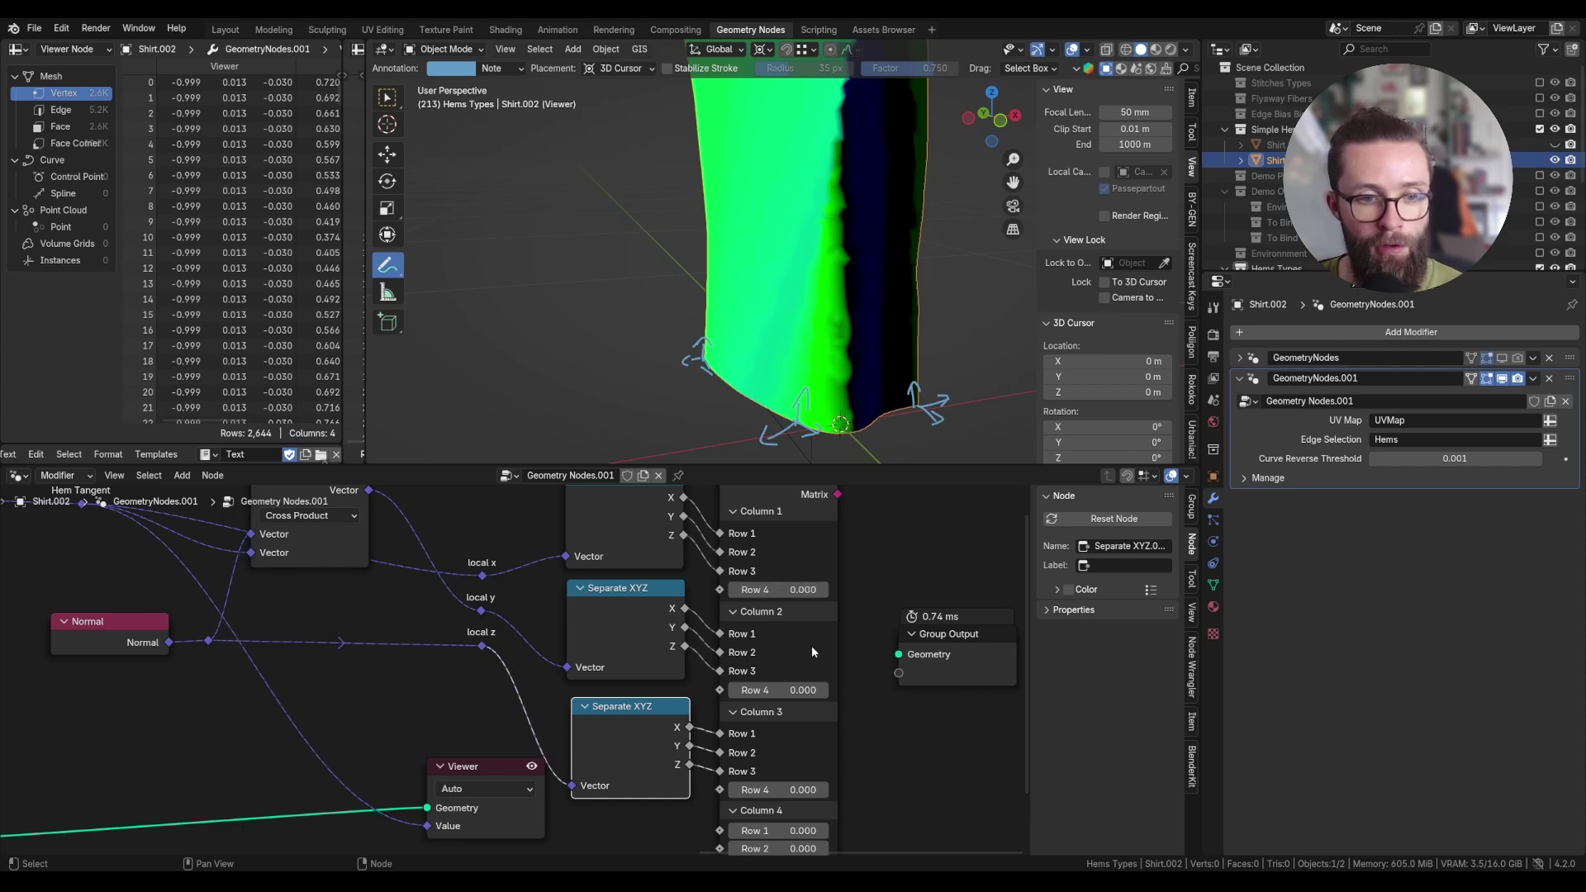
# Collapse the Combine Matrix node and place it beside the Separate XYZ nodes.
pyautogui.moveTo(903, 779); pyautogui.dragTo(945, 573, button='middle')
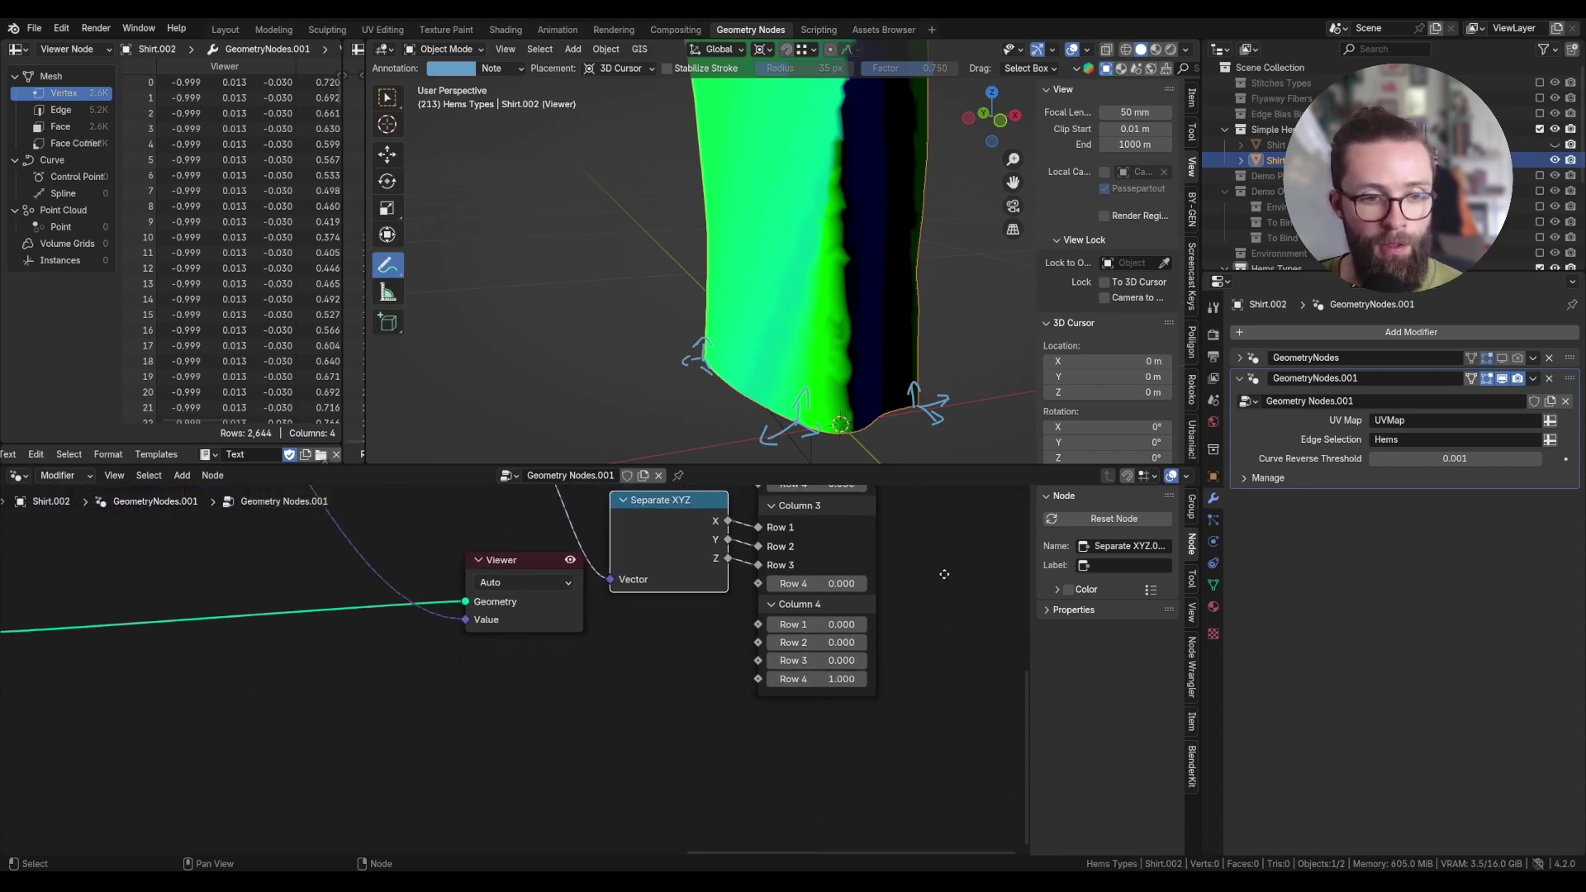
pyautogui.scroll(3, 851, 640)
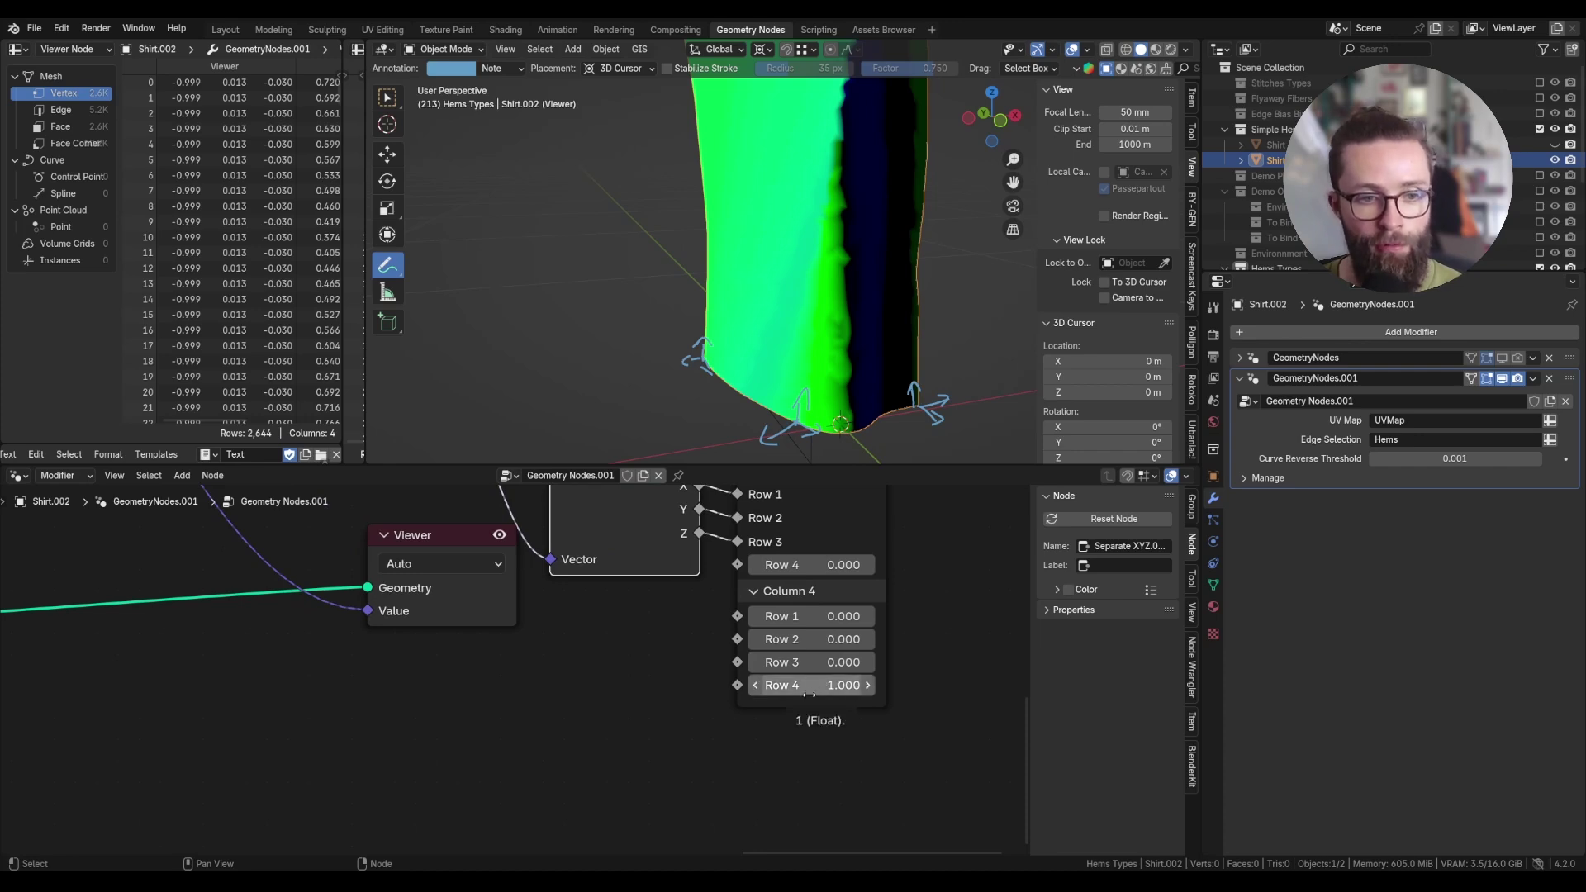
pyautogui.scroll(-6, 630, 733)
pyautogui.press('h')
pyautogui.moveTo(748, 555); pyautogui.dragTo(756, 704)
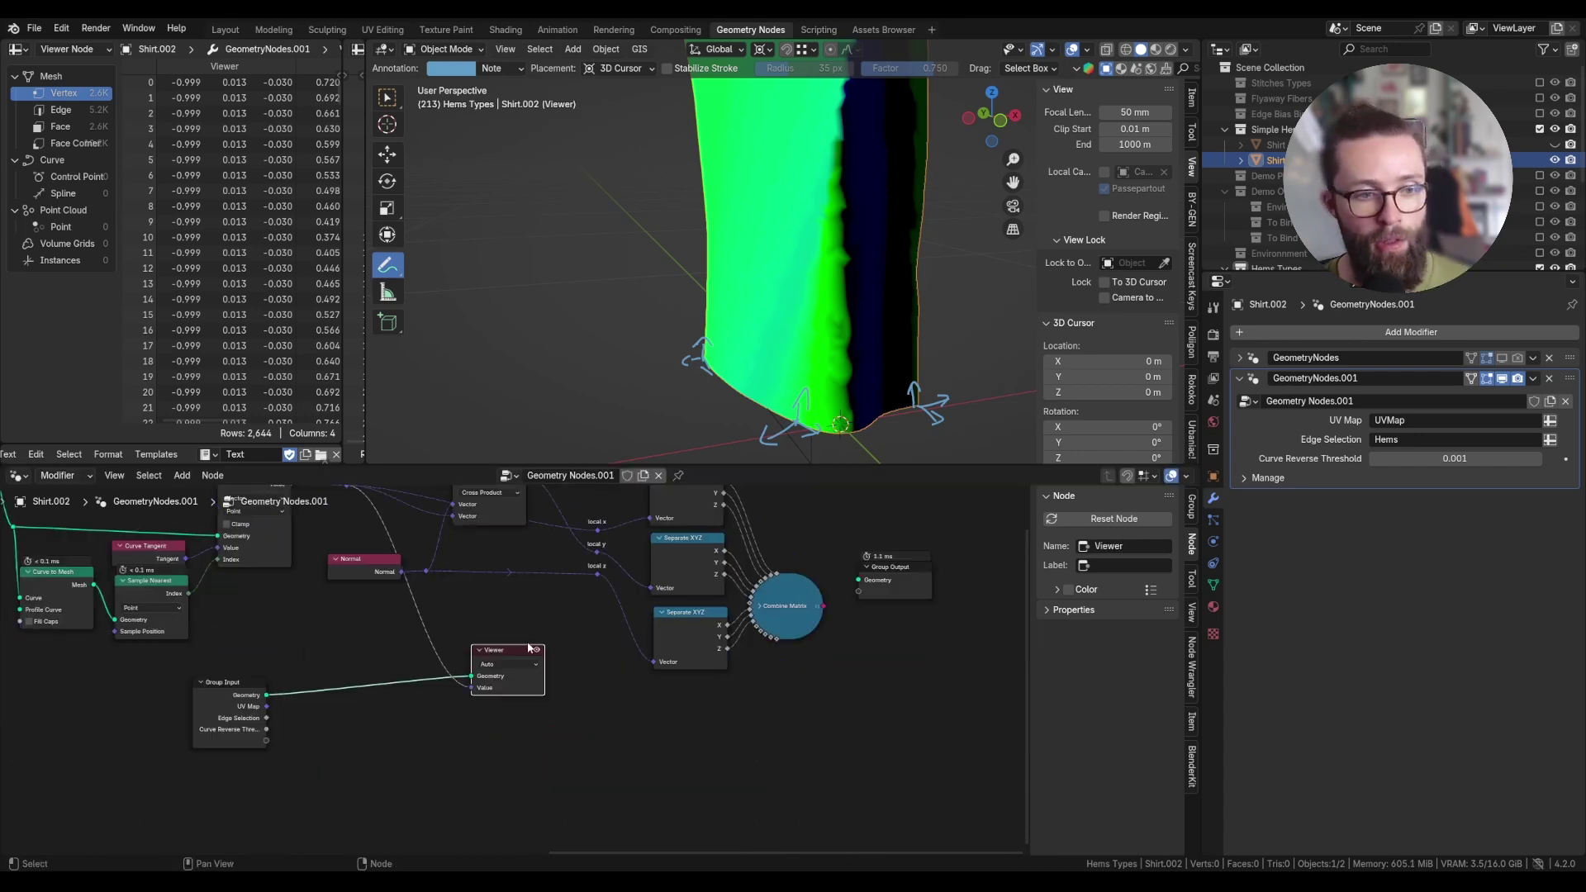
# Move the Viewer and Group Input nodes below the Combine Matrix and insert a Capture Attribute node on their geometry link.
pyautogui.moveTo(530, 648); pyautogui.dragTo(952, 697)
pyautogui.moveTo(220, 690); pyautogui.dragTo(733, 695)
pyautogui.hotkey('shift', 'a')
pyautogui.write('cap')
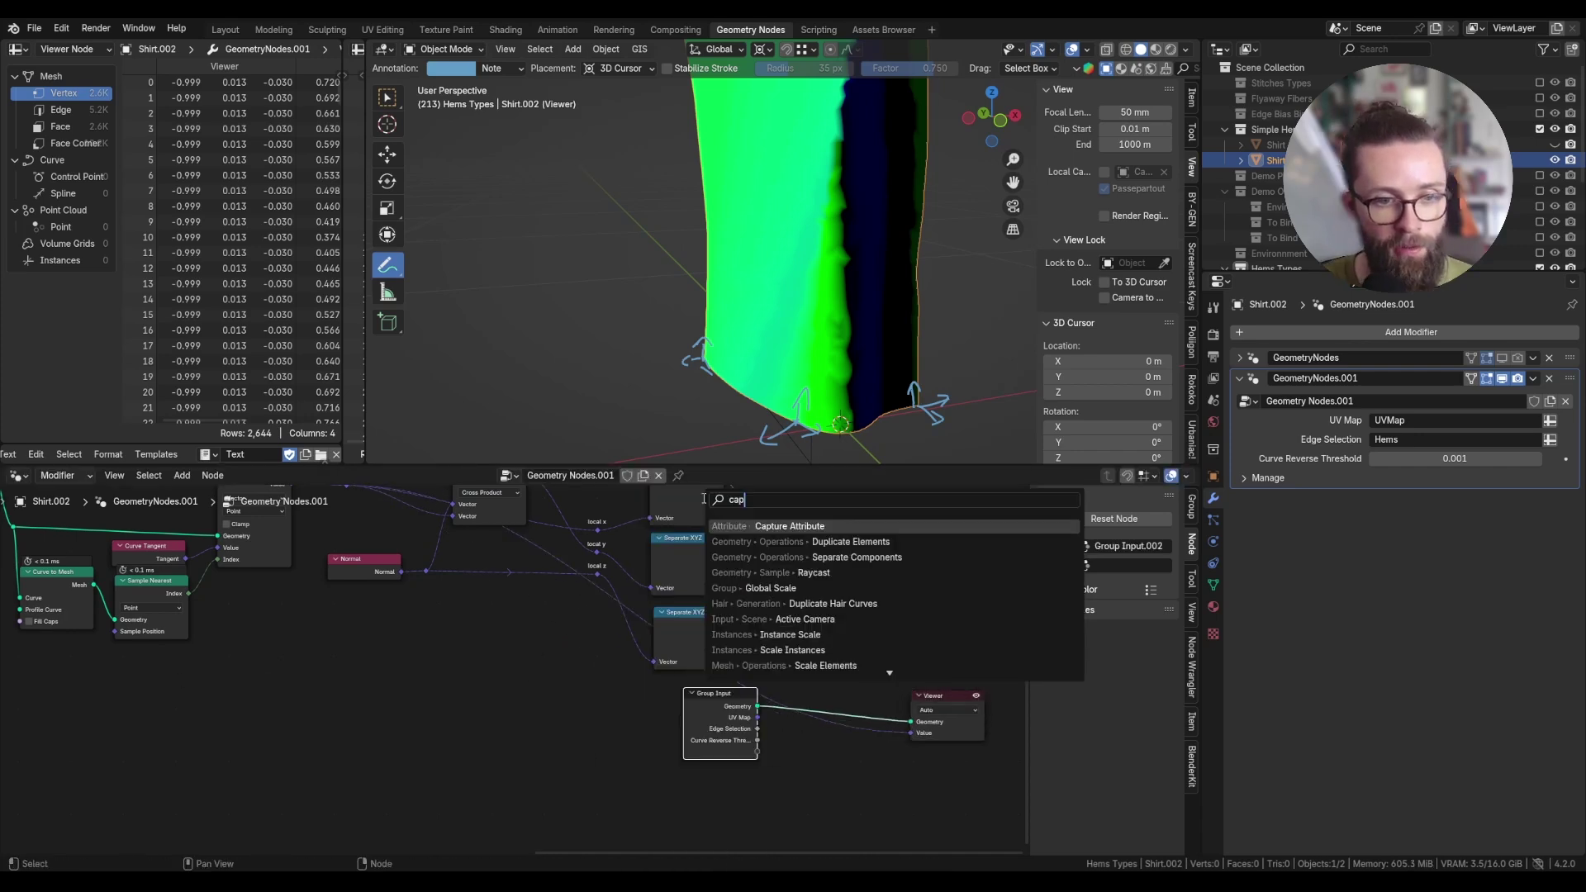
pyautogui.click(744, 525)
pyautogui.click(851, 717)
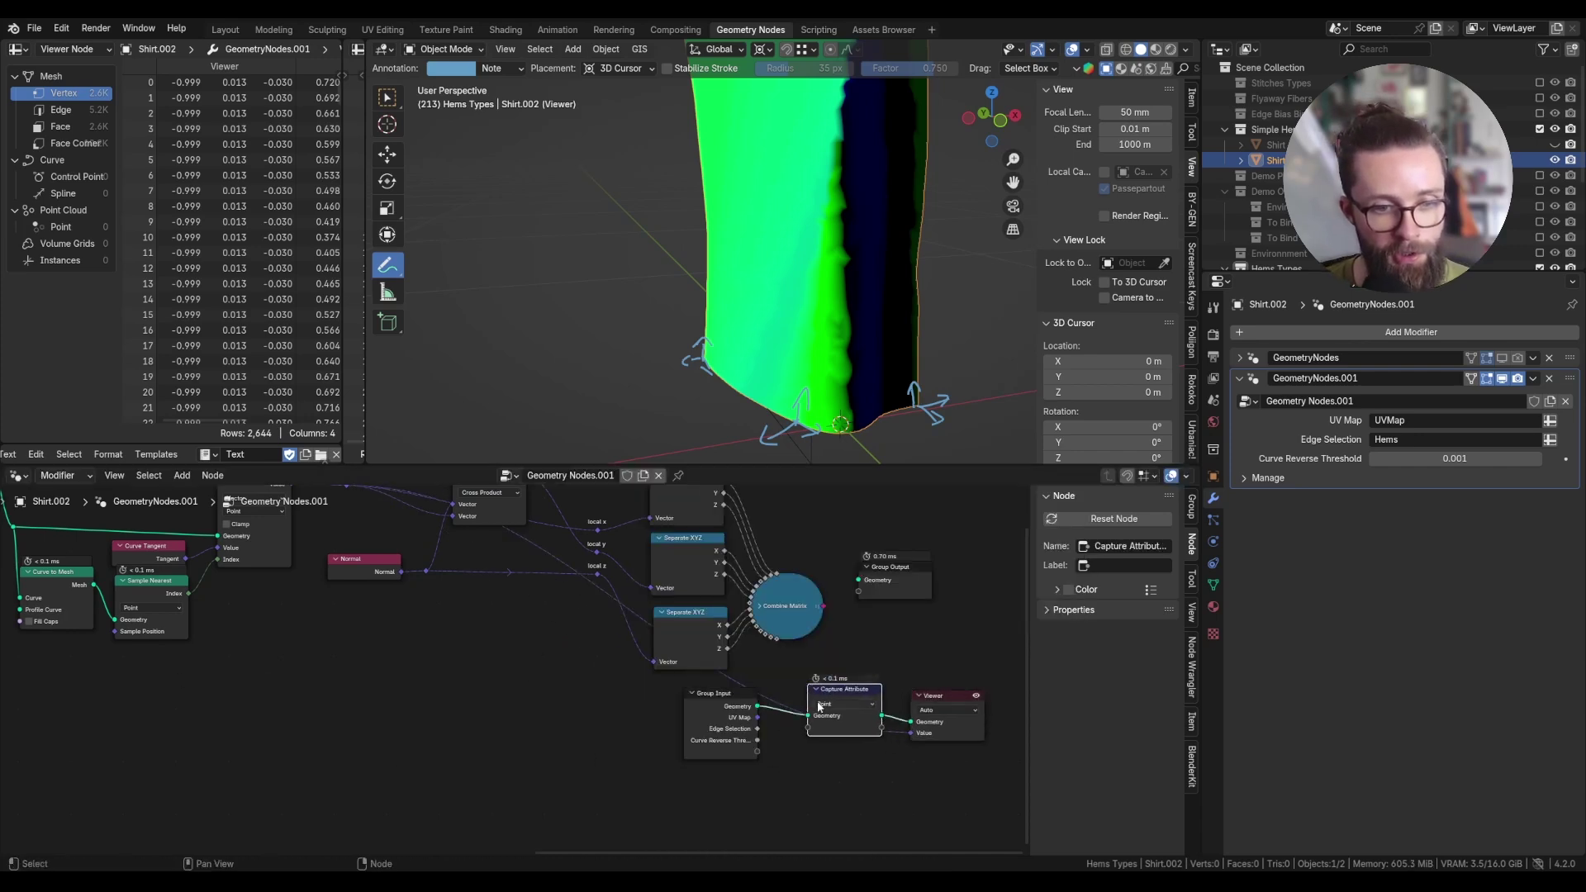
# Connect the Combine Matrix output to the Capture Attribute node as a captured Matrix and reposition the node.
pyautogui.scroll(1, 822, 694)
pyautogui.click(833, 704)
pyautogui.moveTo(823, 581); pyautogui.dragTo(893, 714)
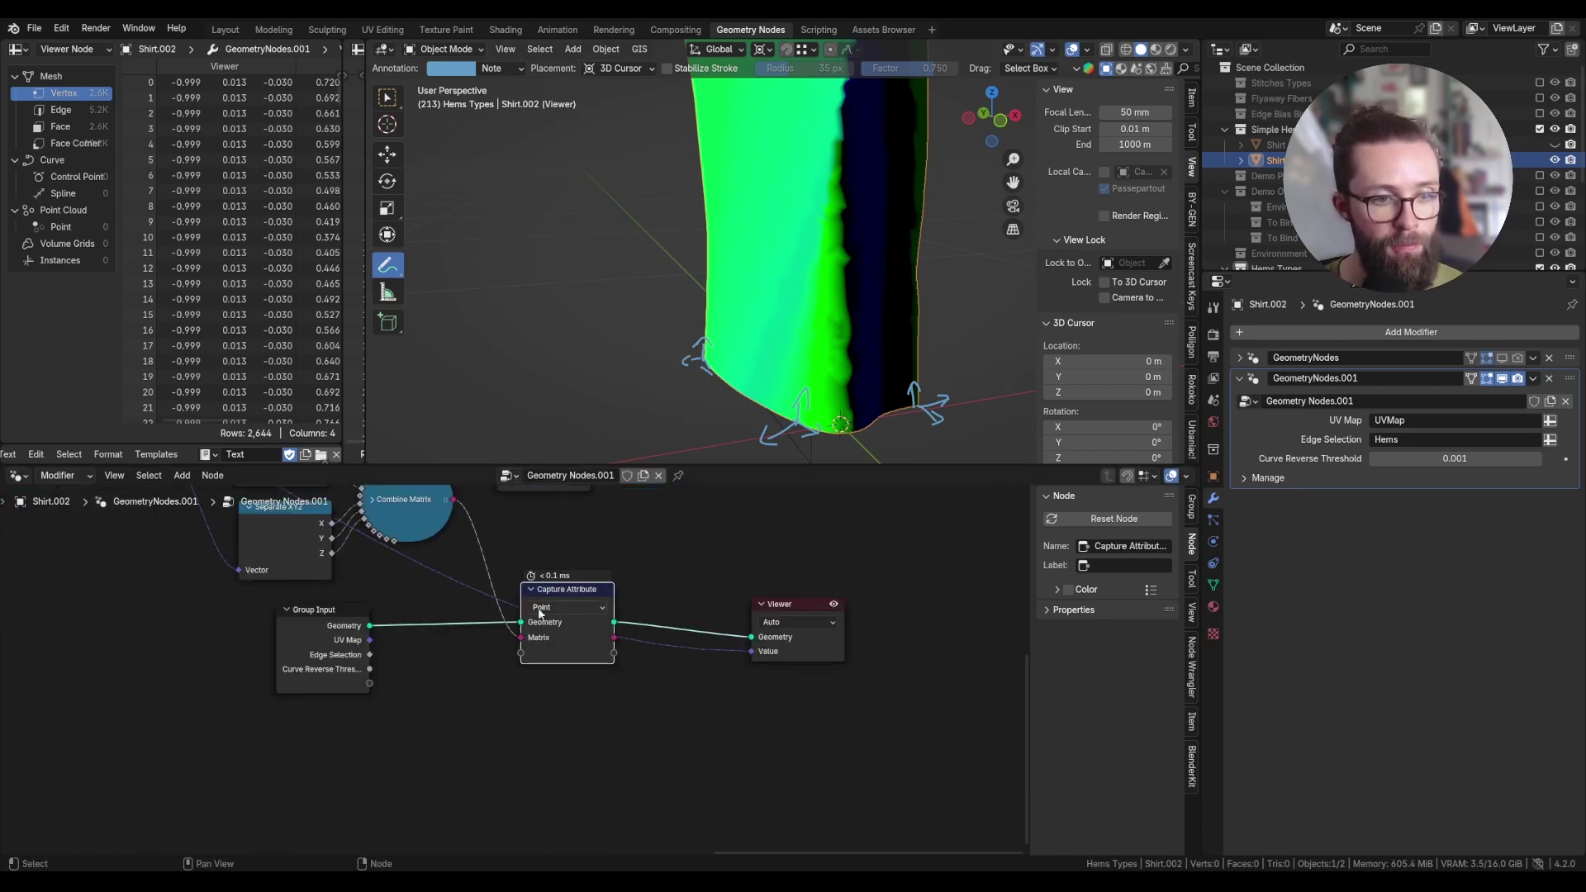
pyautogui.moveTo(541, 613); pyautogui.dragTo(559, 631)
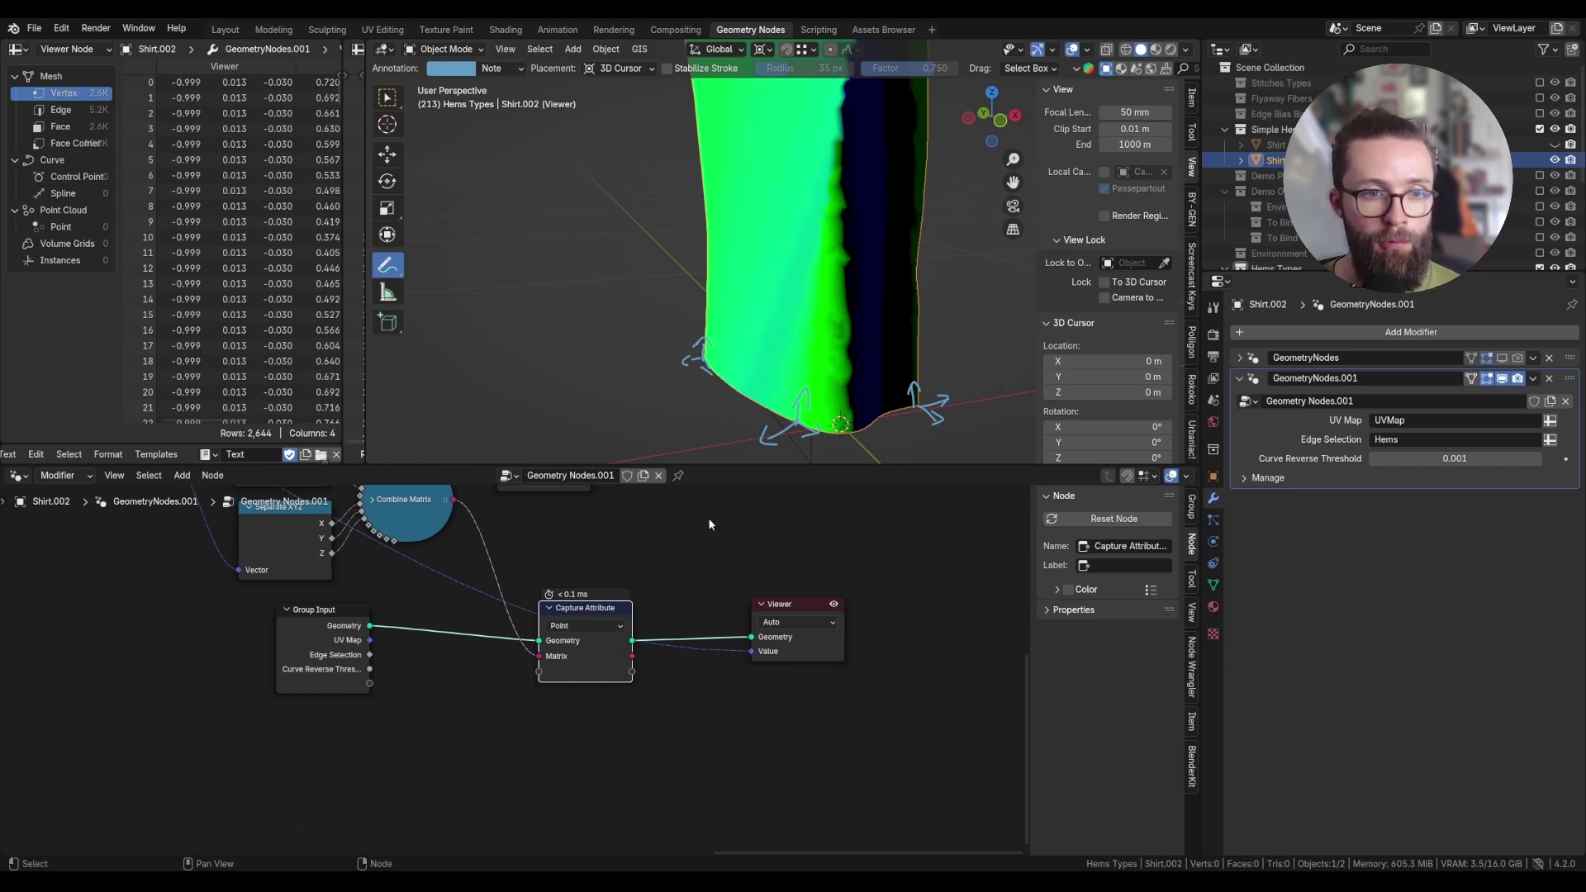
# Add a Path curve at the world origin and reduce it to a single control point there in Edit Mode.
pyautogui.moveTo(706, 367)
pyautogui.mouseDown()
pyautogui.moveTo(690, 325)
pyautogui.moveTo(684, 369)
pyautogui.mouseUp()
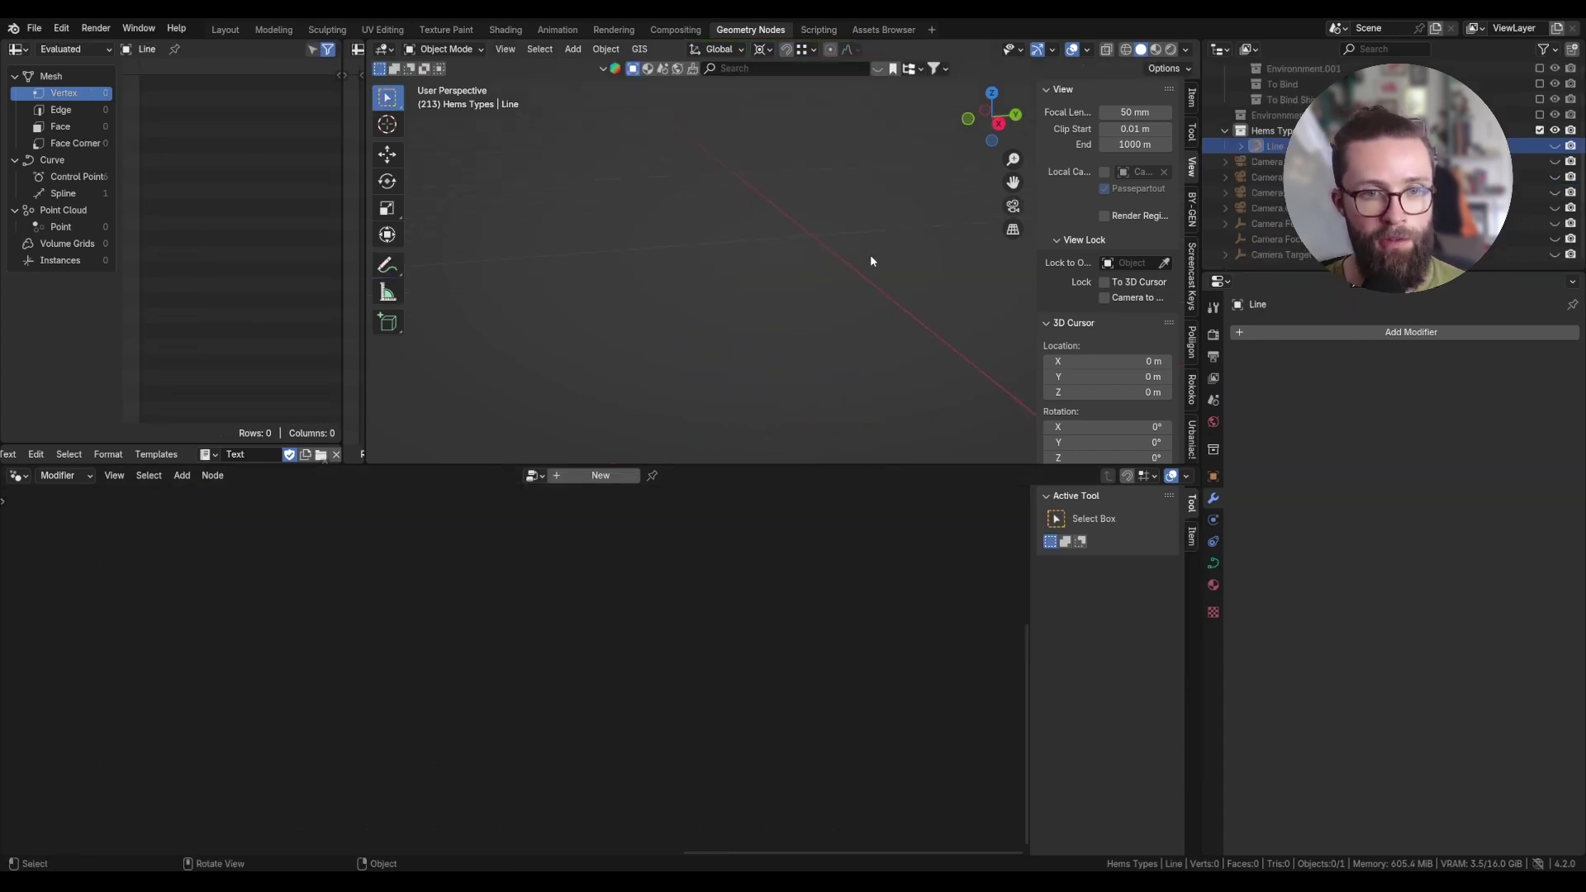
pyautogui.click(996, 127)
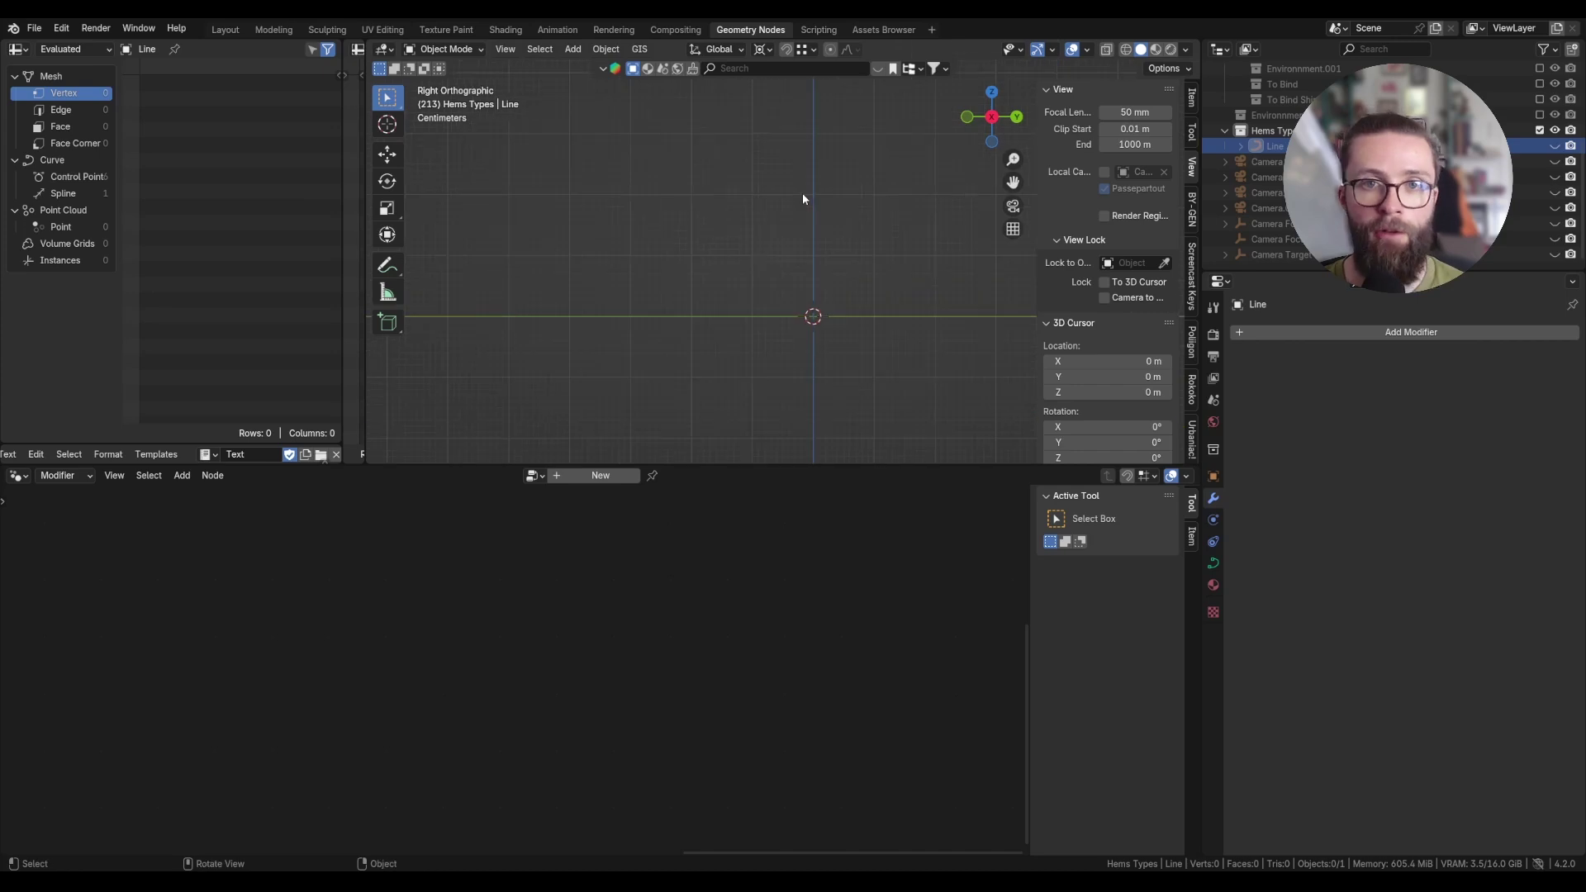
pyautogui.moveTo(850, 231); pyautogui.dragTo(792, 246, button='middle')
pyautogui.hotkey('shift', 'a')
pyautogui.moveTo(665, 283)
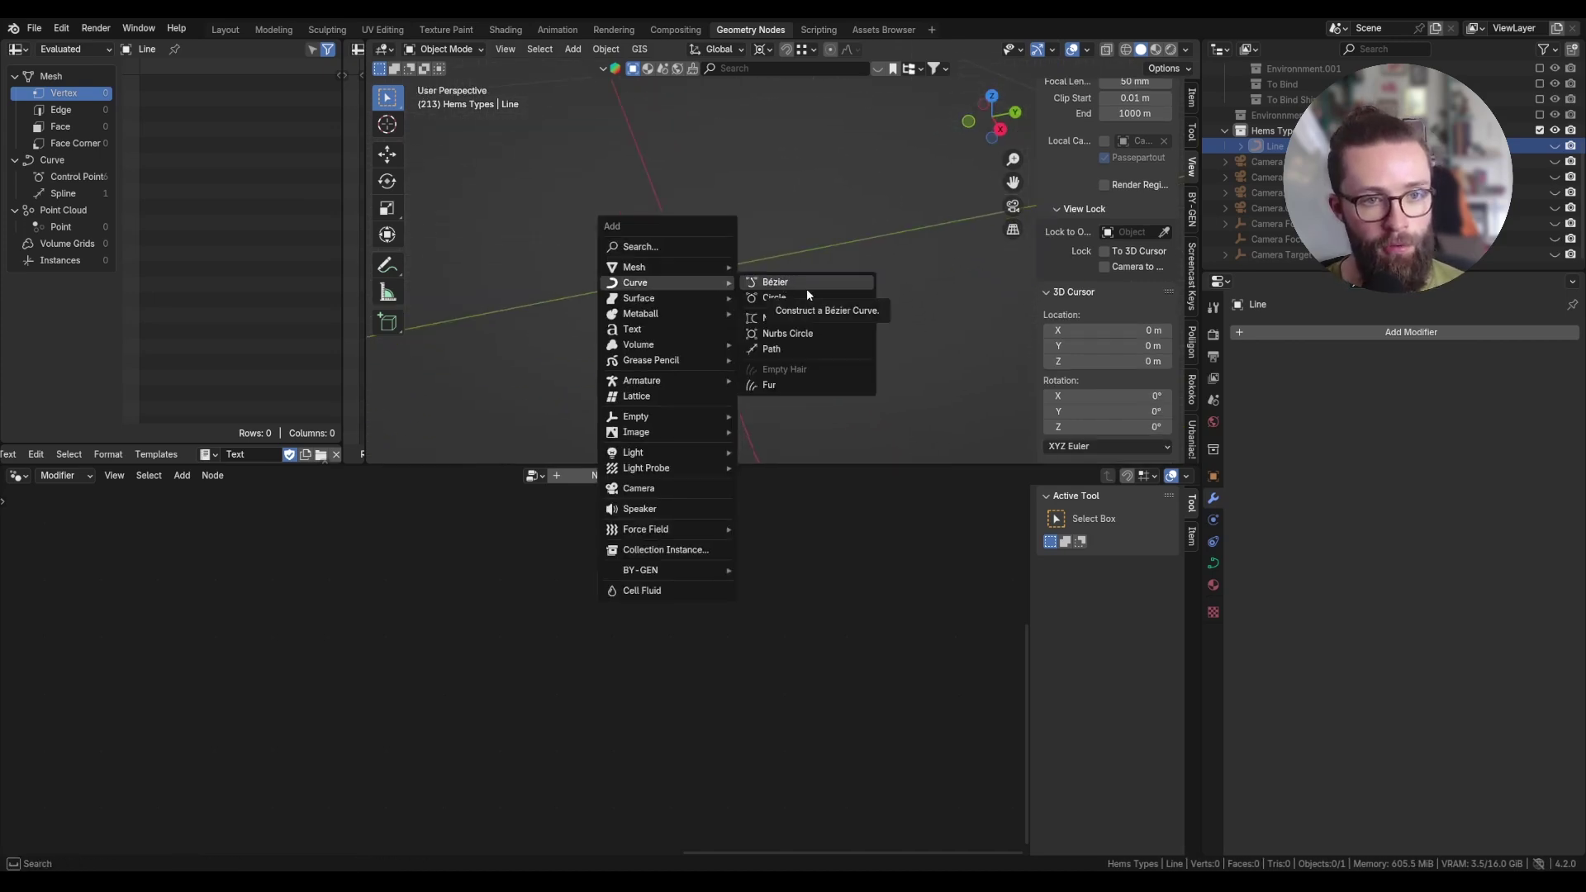
pyautogui.click(781, 349)
pyautogui.press('Tab')
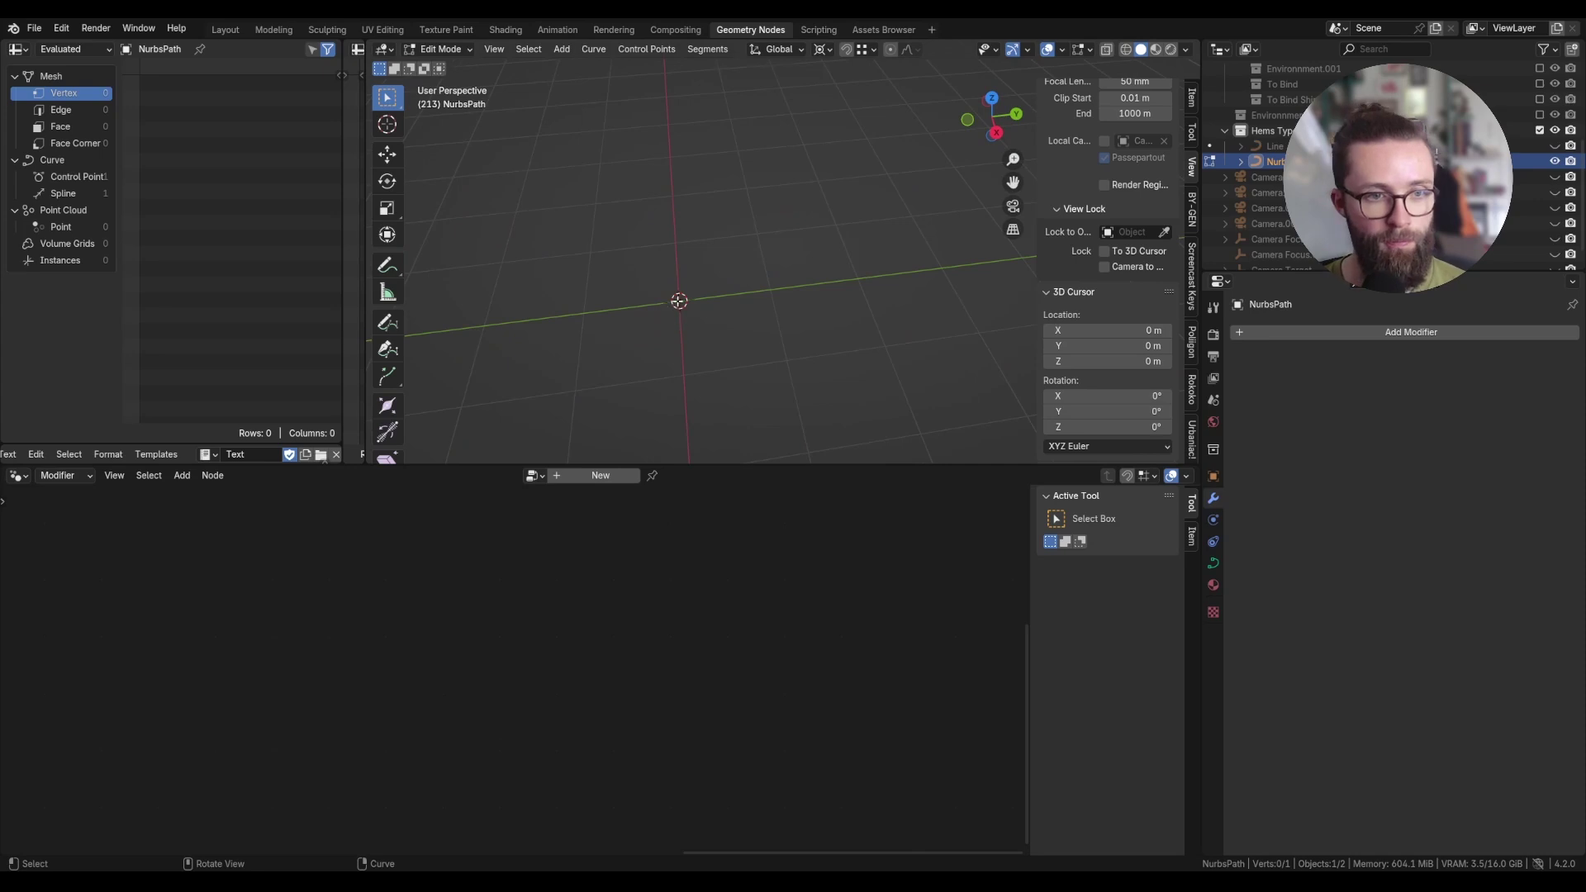
pyautogui.click(677, 301)
# In the right orthographic view, extrude the origin point along positive Y, and extrude the new end a short distance down along Z.
pyautogui.click(996, 132)
pyautogui.moveTo(675, 342)
pyautogui.keyDown('shift'); pyautogui.mouseDown(button='middle')
pyautogui.moveTo(694, 311)
pyautogui.moveTo(675, 336)
pyautogui.mouseUp(button='middle'); pyautogui.keyUp('shift')
pyautogui.scroll(2, 676, 328)
pyautogui.press('e')
pyautogui.press('y')
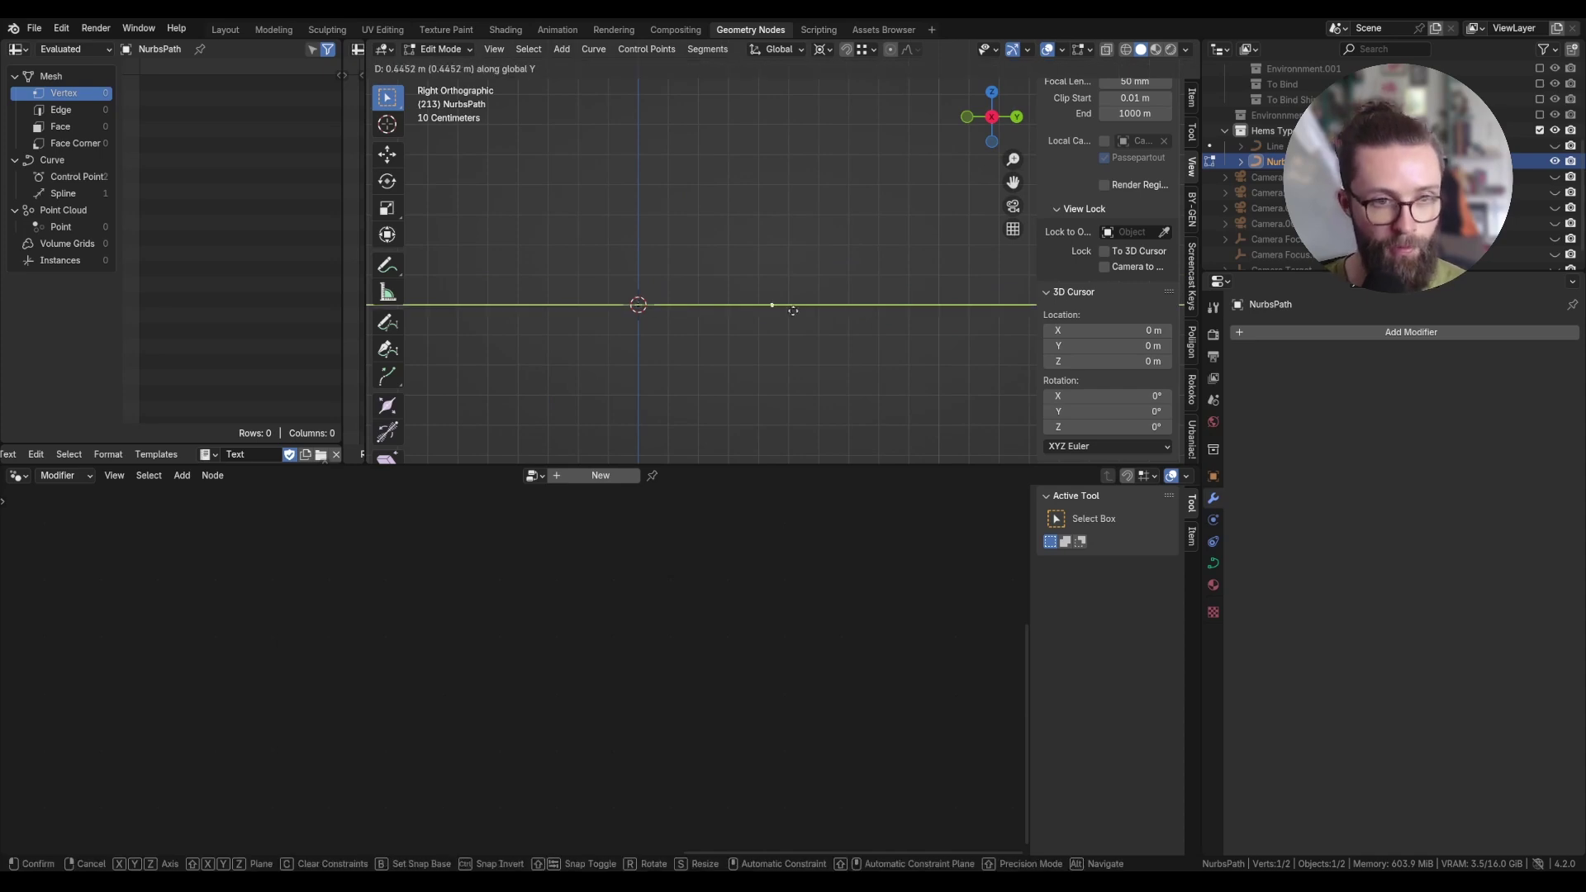
pyautogui.click(863, 308)
pyautogui.press('e')
pyautogui.press('z')
pyautogui.click(860, 354)
# Continue the folded hem profile by extruding back along Y, slightly up along Z, and forward along Y inside the fold.
pyautogui.press('e')
pyautogui.press('y')
pyautogui.click(697, 351)
pyautogui.press('e')
pyautogui.press('z')
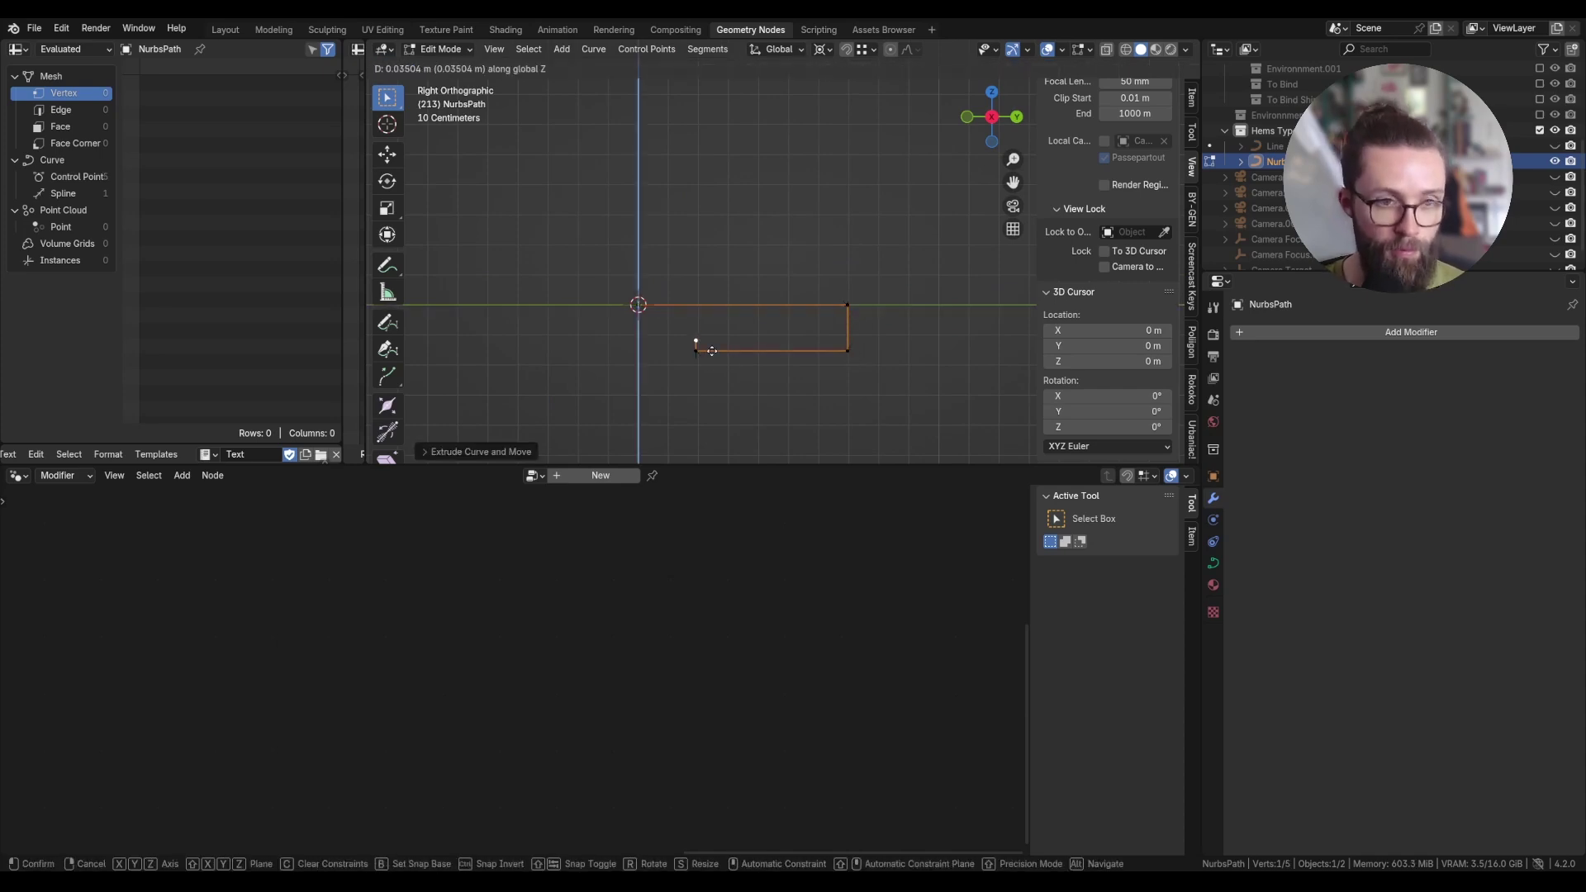
pyautogui.click(697, 329)
pyautogui.press('e')
pyautogui.press('y')
pyautogui.click(896, 345)
# Select all points of the hem profile and set the spline type to Poly.
pyautogui.moveTo(680, 328); pyautogui.dragTo(750, 340, button='middle')
pyautogui.press('a')
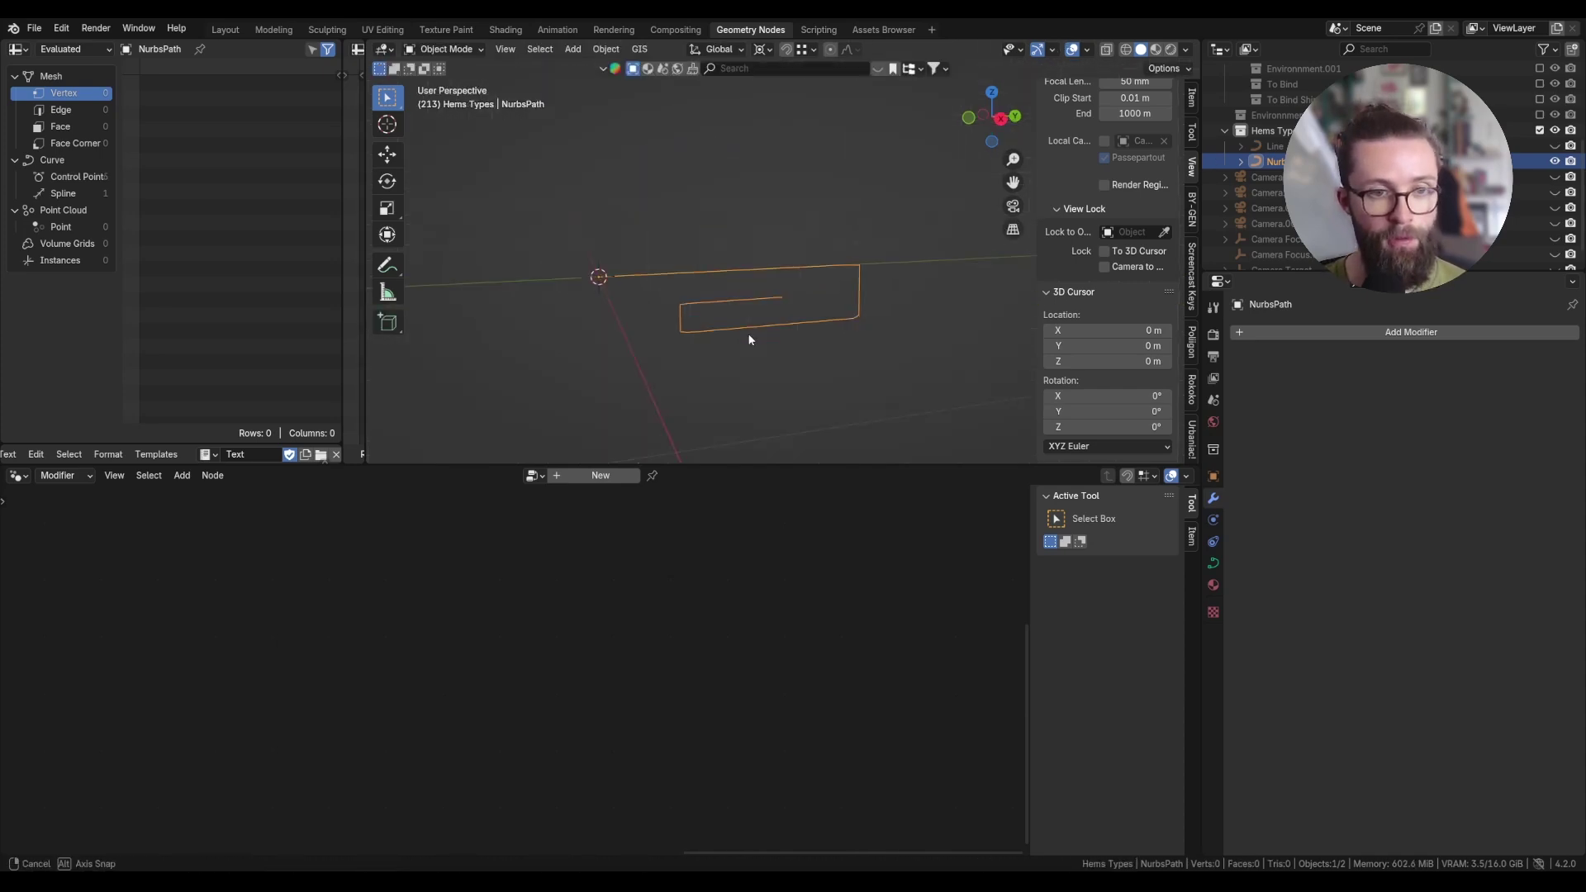
pyautogui.scroll(3, 761, 332)
pyautogui.click(704, 51)
pyautogui.moveTo(593, 49)
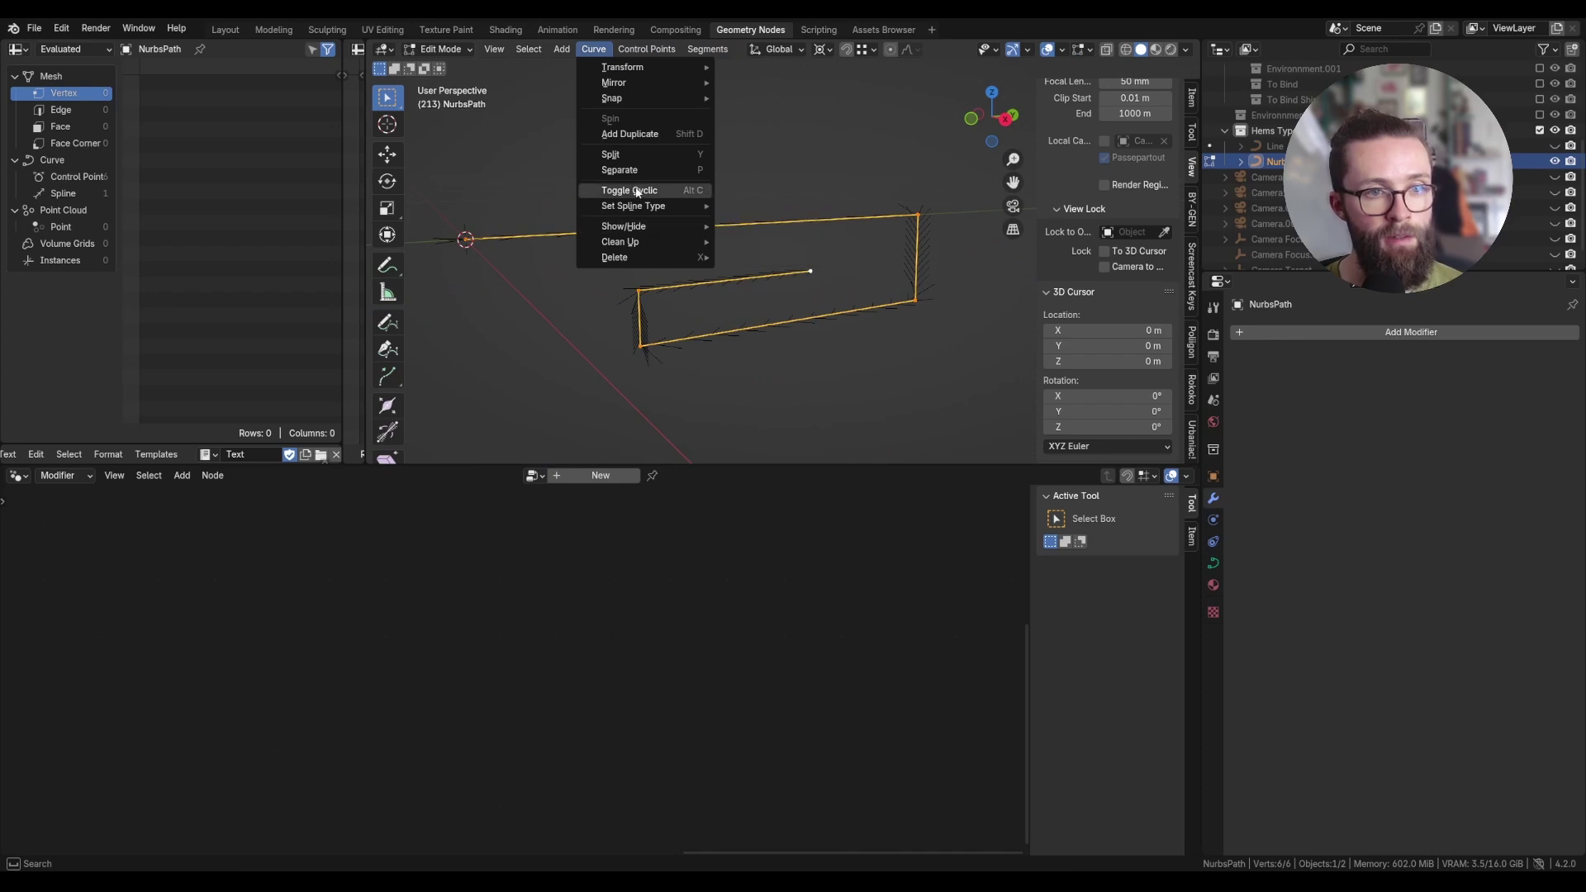
pyautogui.moveTo(709, 205)
pyautogui.click(760, 205)
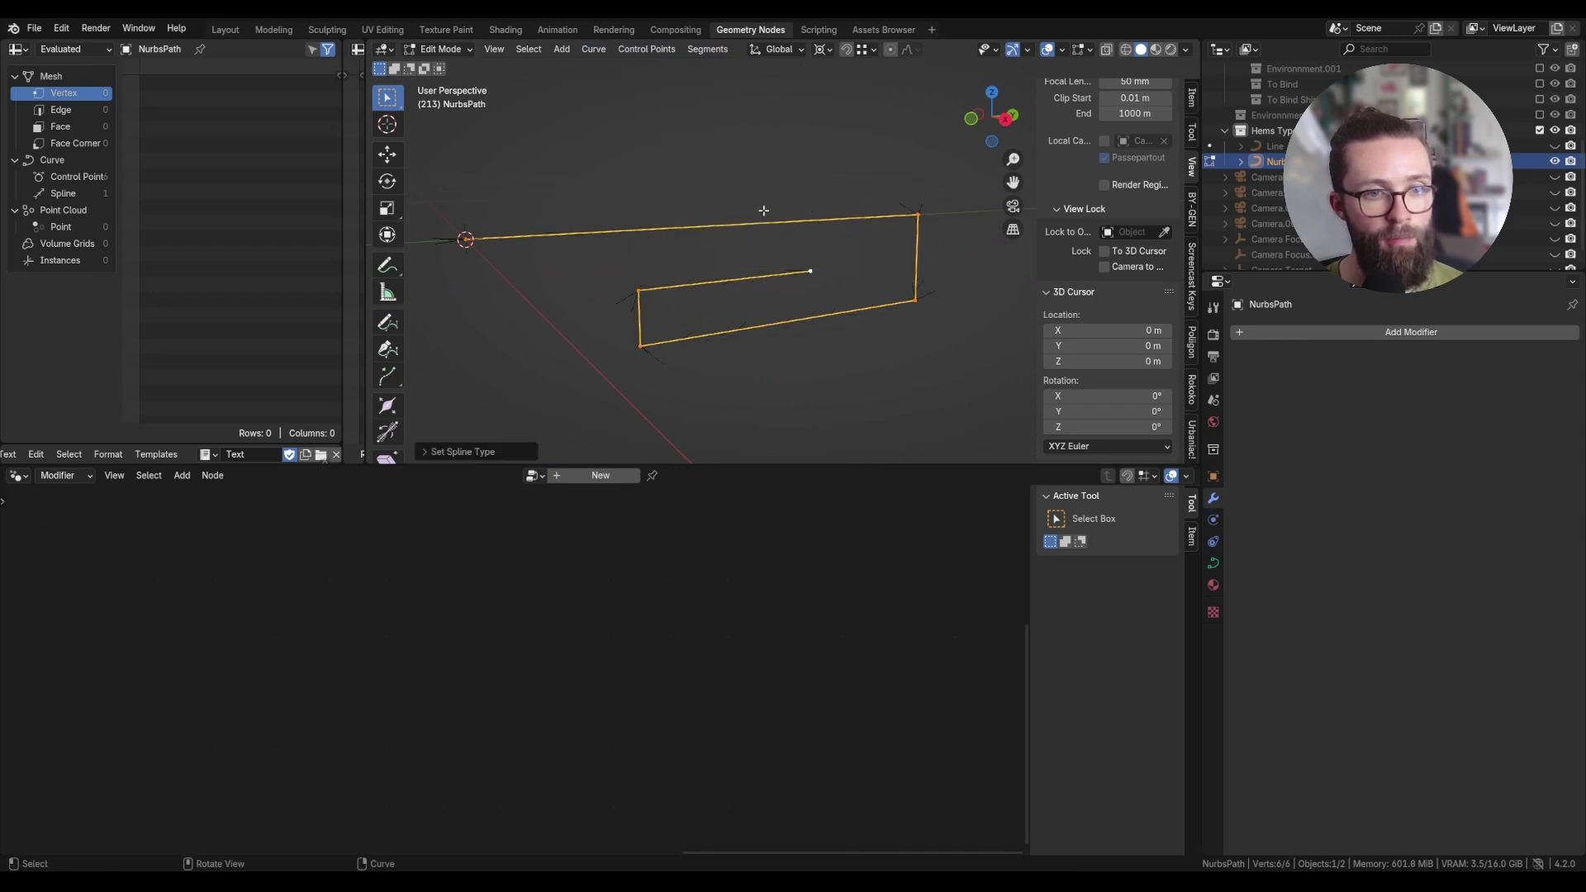
pyautogui.press('Tab')
pyautogui.scroll(-2, 791, 284)
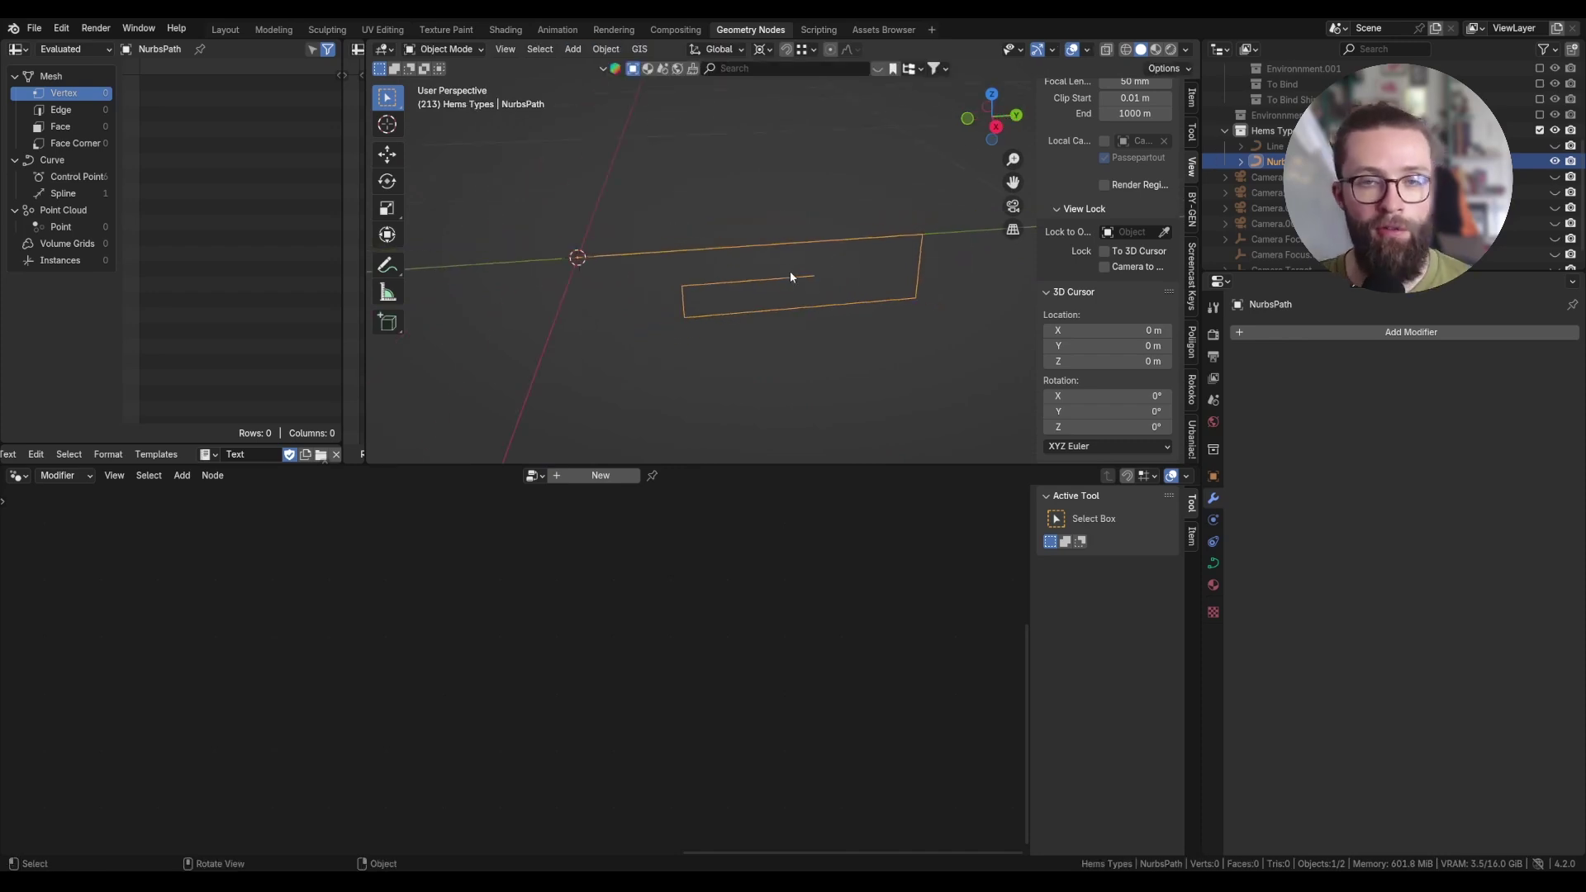
# Lengthen the curve normals in the Edit Mode overlays and select the profile's point at the origin.
pyautogui.press('Tab')
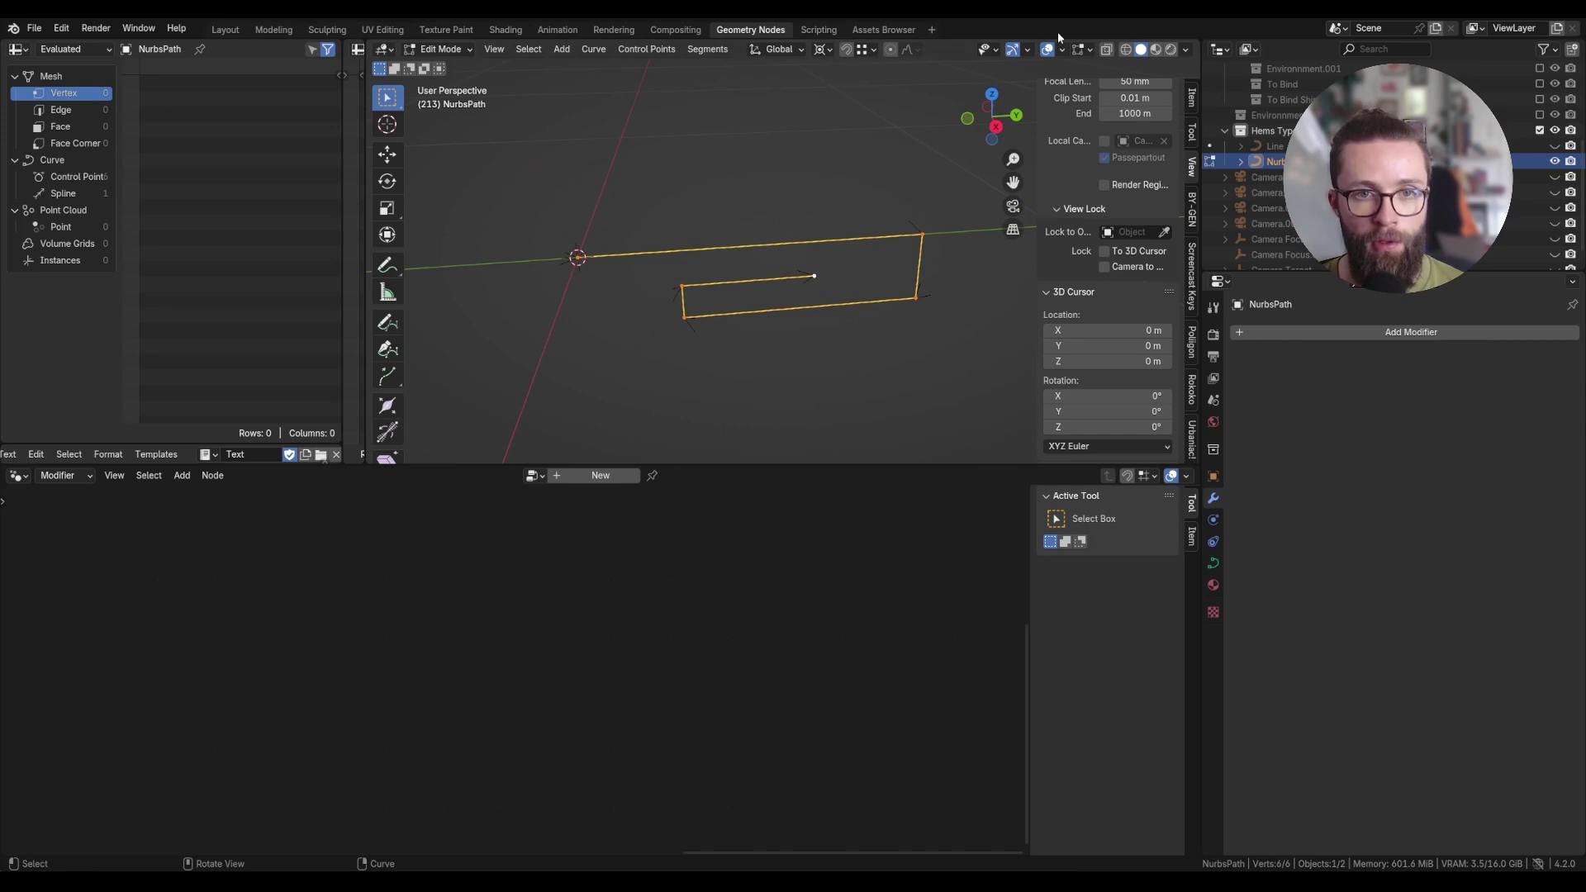
pyautogui.click(1092, 51)
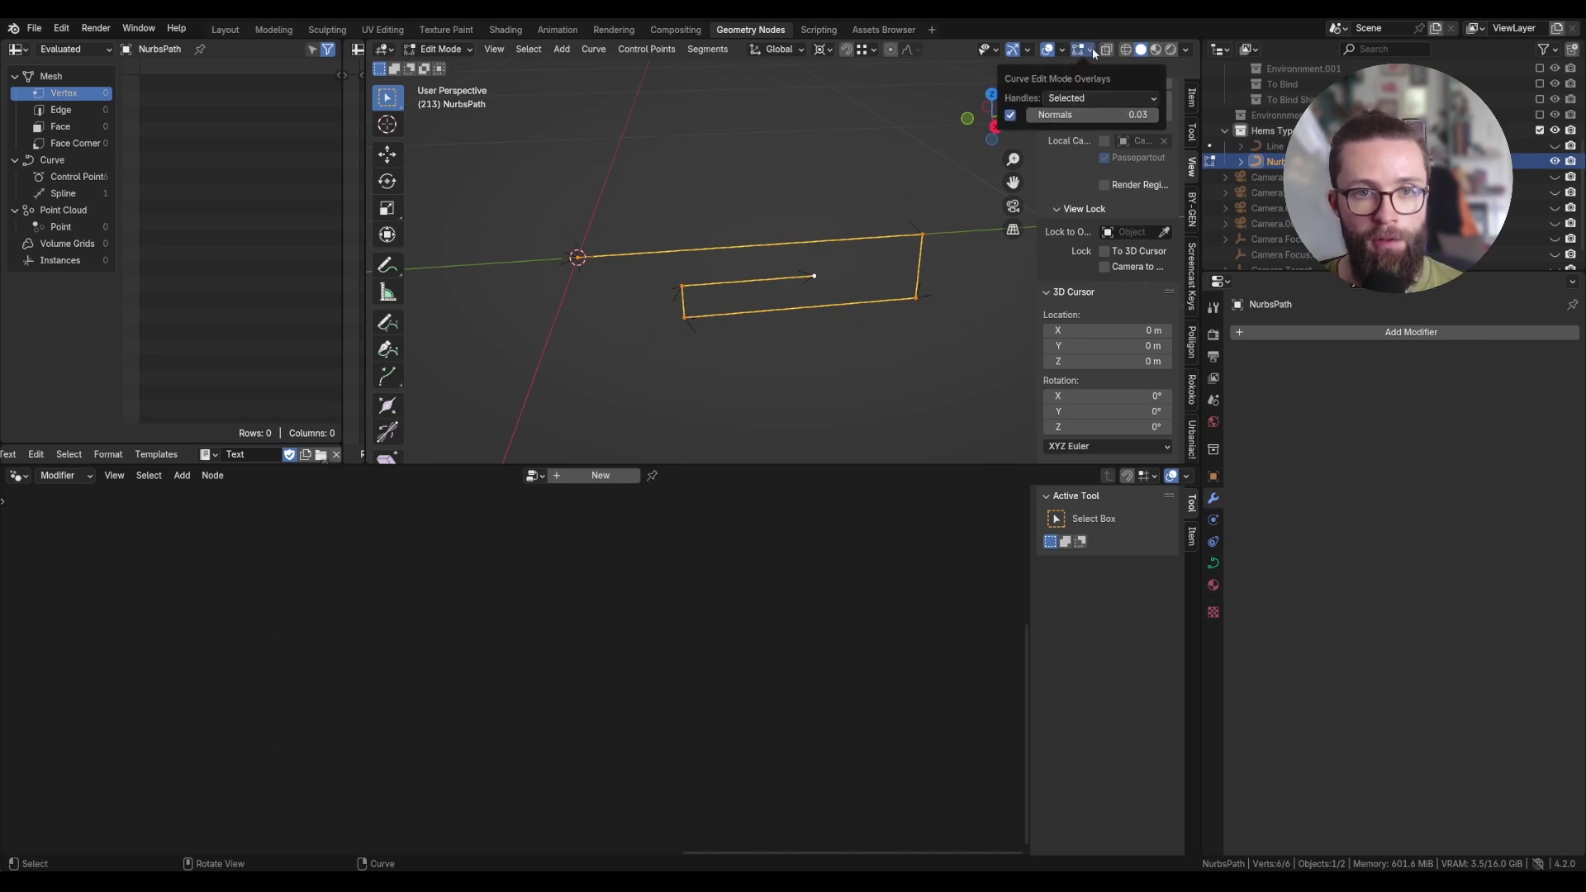
pyautogui.click(1072, 99)
pyautogui.click(1057, 149)
pyautogui.moveTo(558, 265)
pyautogui.mouseDown(button='middle')
pyautogui.moveTo(548, 307)
pyautogui.moveTo(576, 241)
pyautogui.mouseUp(button='middle')
pyautogui.scroll(4, 549, 285)
pyautogui.click(576, 259)
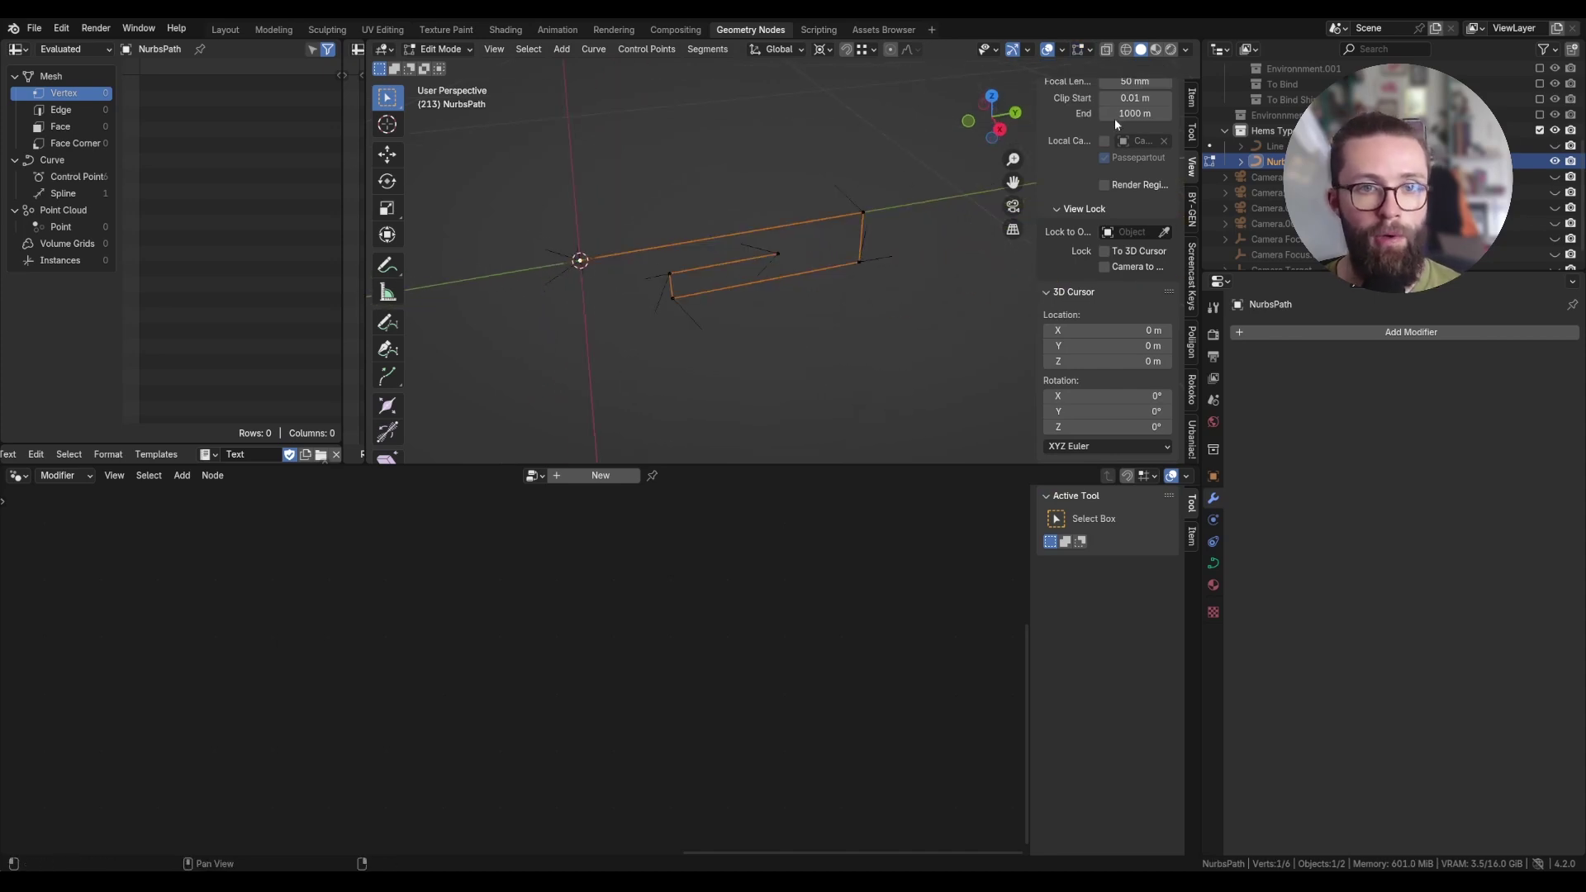
pyautogui.moveTo(1015, 122); pyautogui.dragTo(849, 273)
pyautogui.press('Tab')
pyautogui.moveTo(849, 275); pyautogui.dragTo(911, 231, button='middle')
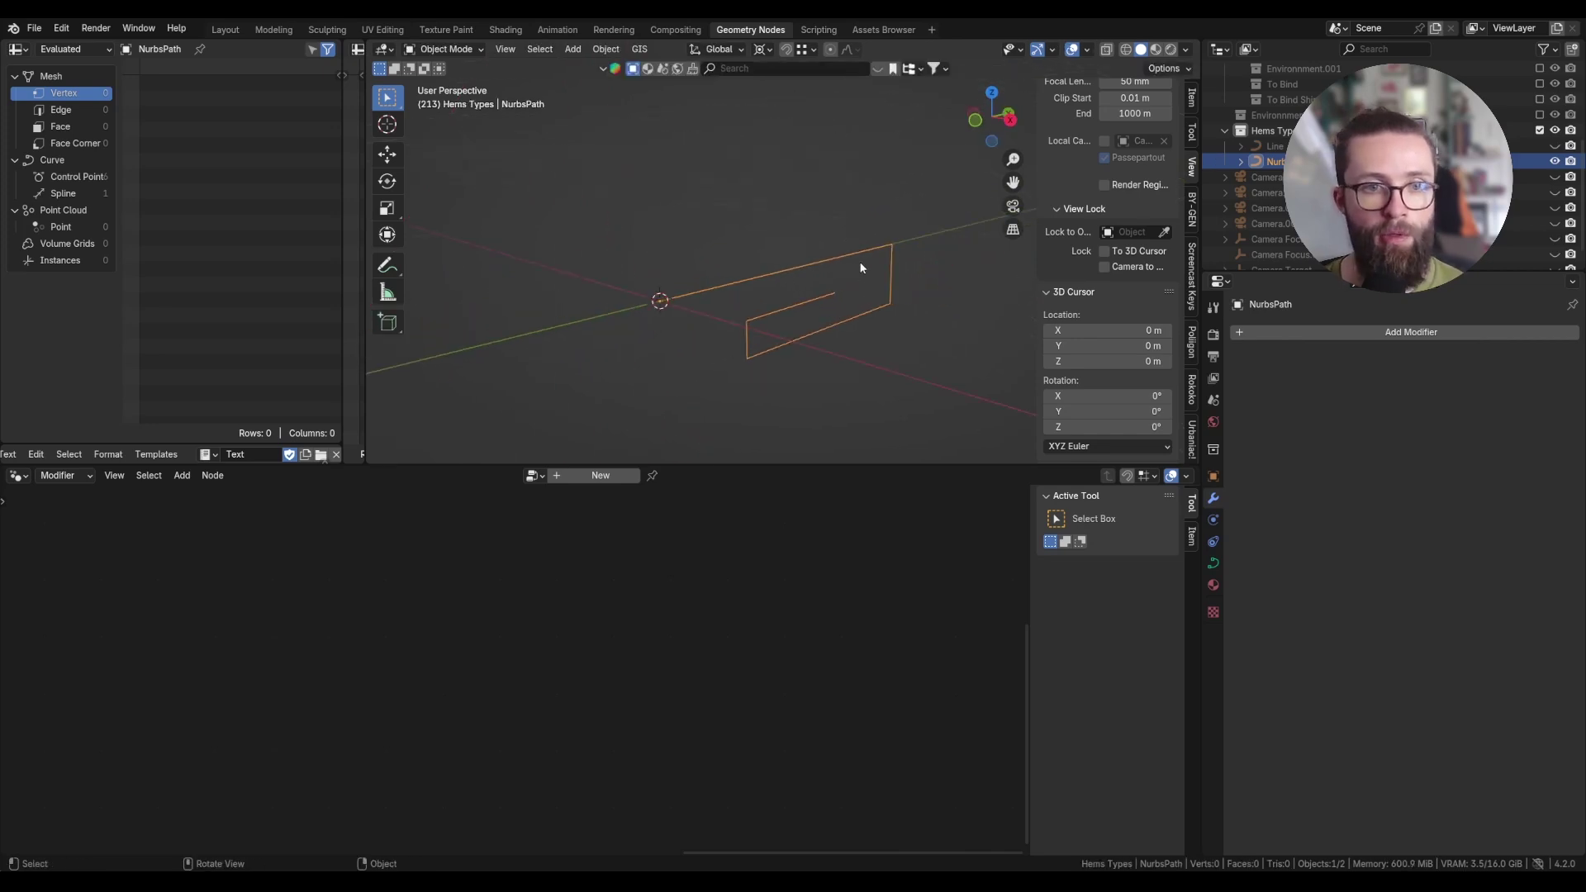
# Bring NurbsPath into Shirt.002's node tree as an Object Info node and set it to Relative.
pyautogui.scroll(-1, 1272, 223)
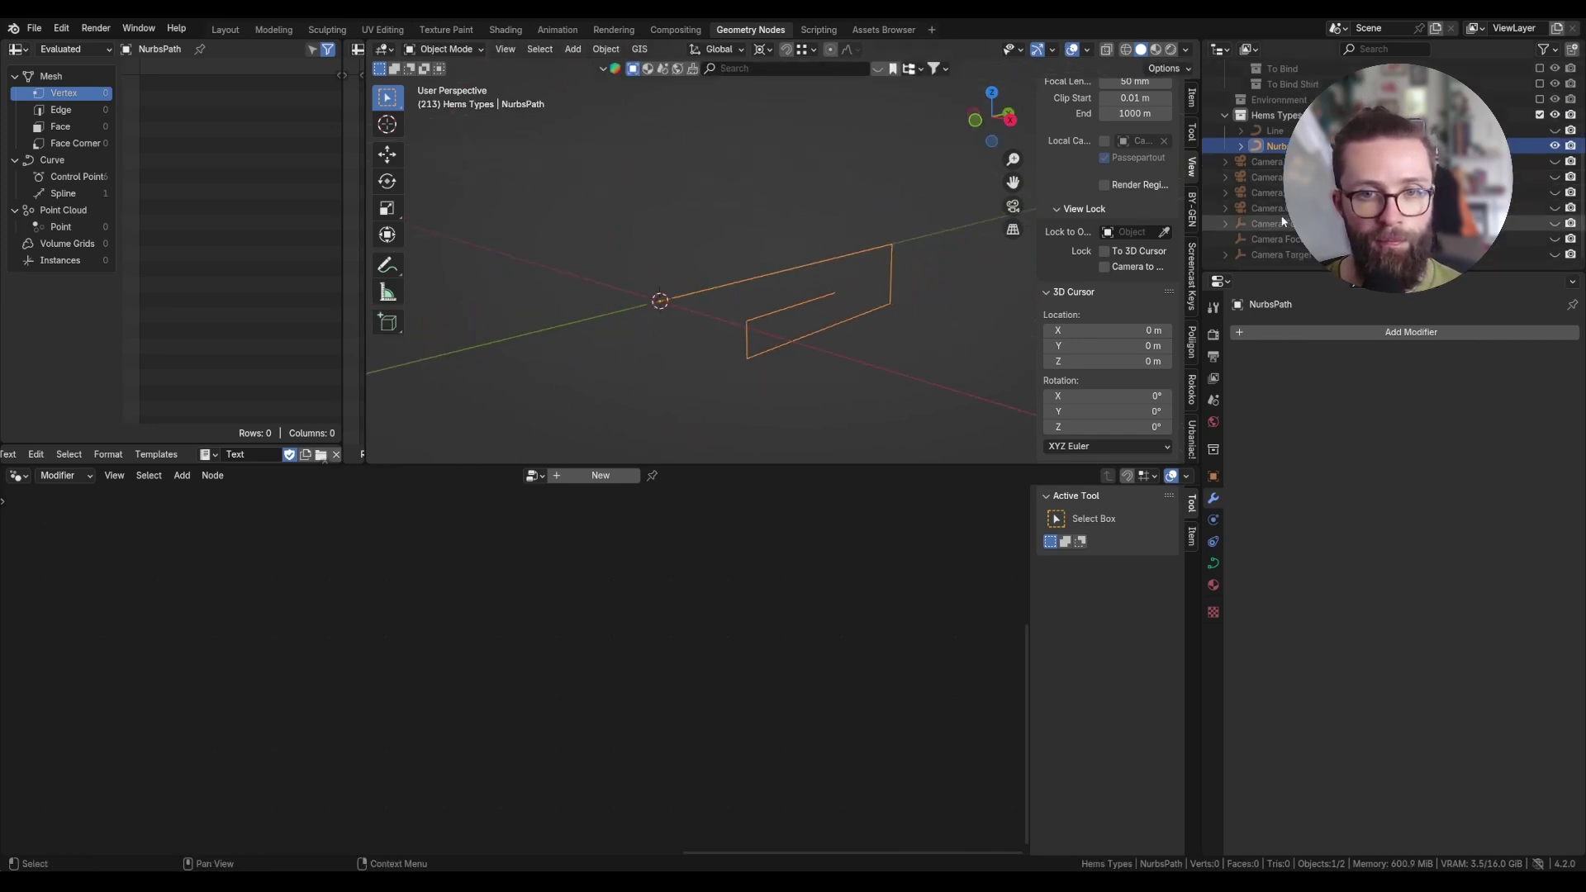
pyautogui.moveTo(1271, 146); pyautogui.dragTo(507, 742)
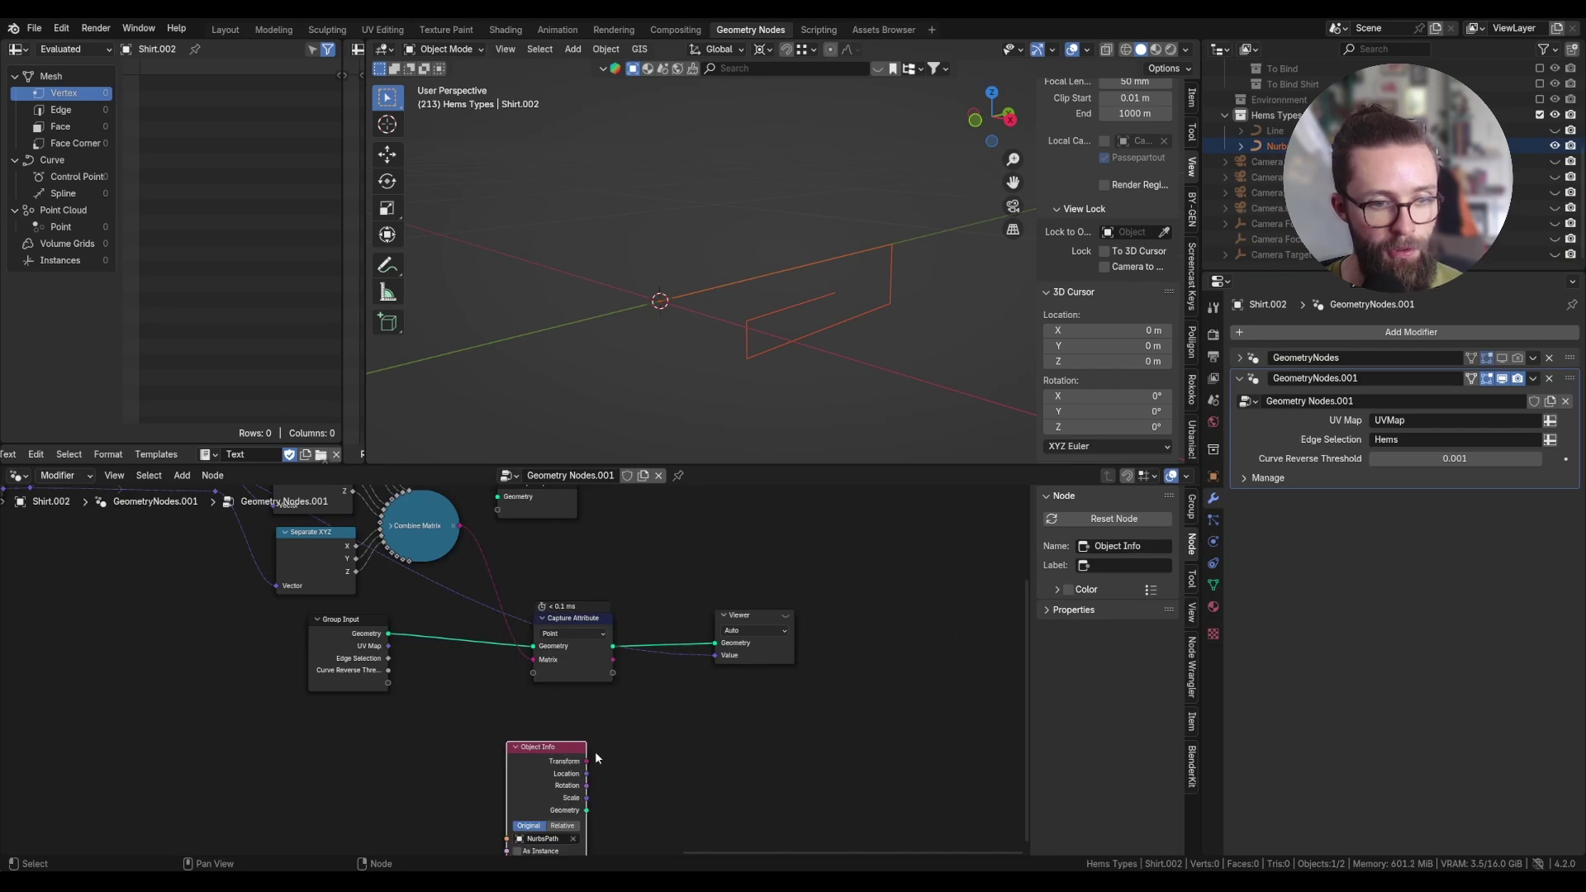
pyautogui.click(561, 825)
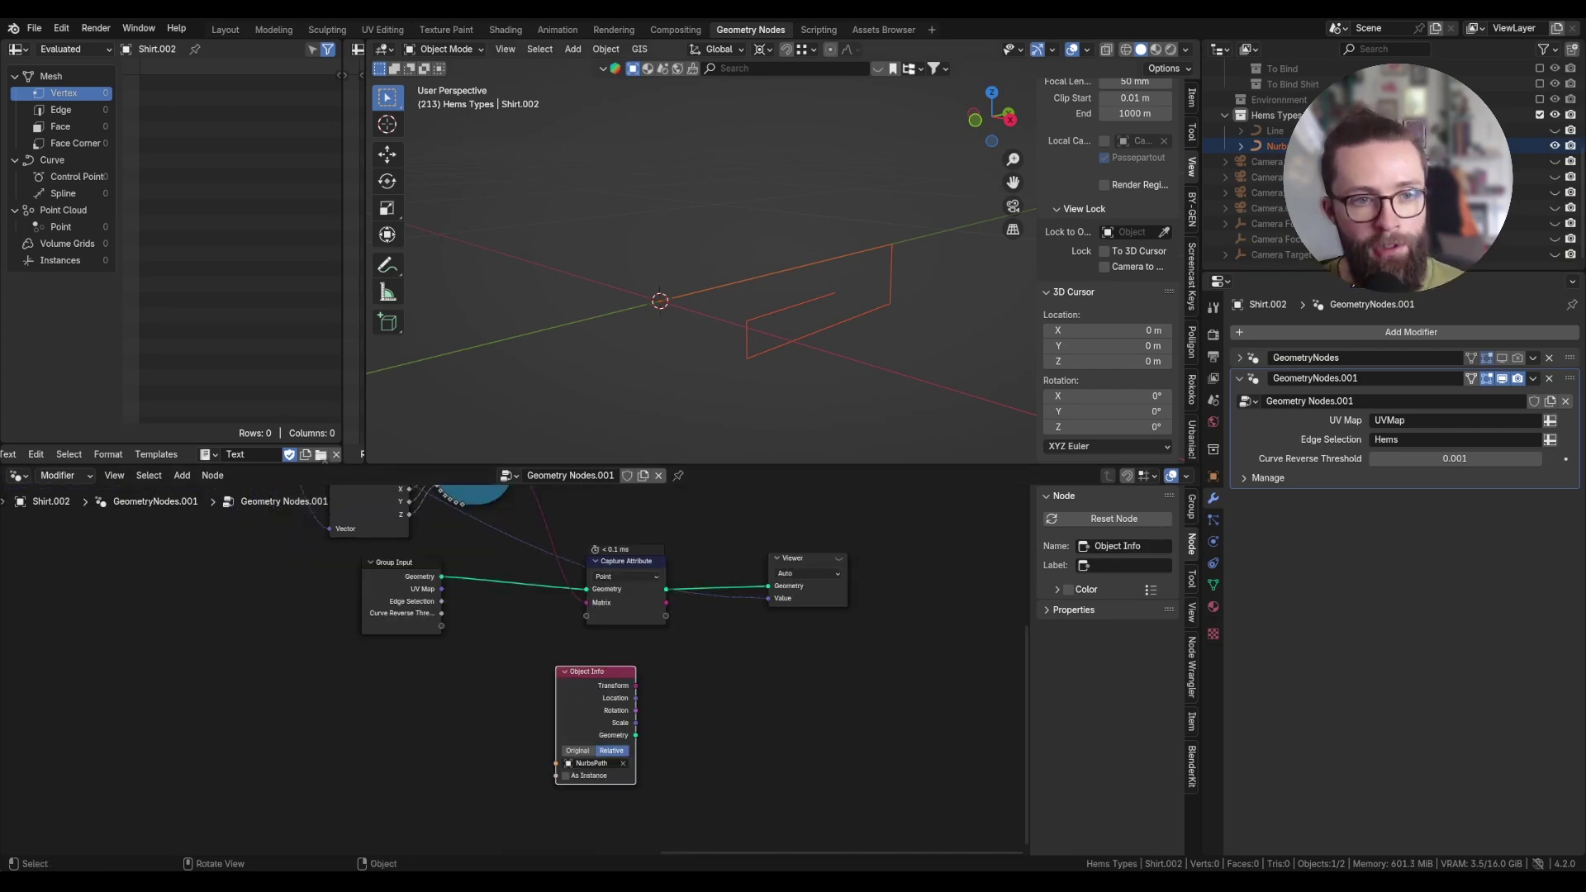
# Try moving the two points of the profile's first segment in Edit Mode.
pyautogui.moveTo(768, 339); pyautogui.dragTo(756, 276, button='middle')
pyautogui.click(756, 276)
pyautogui.click(756, 276)
pyautogui.press('Tab')
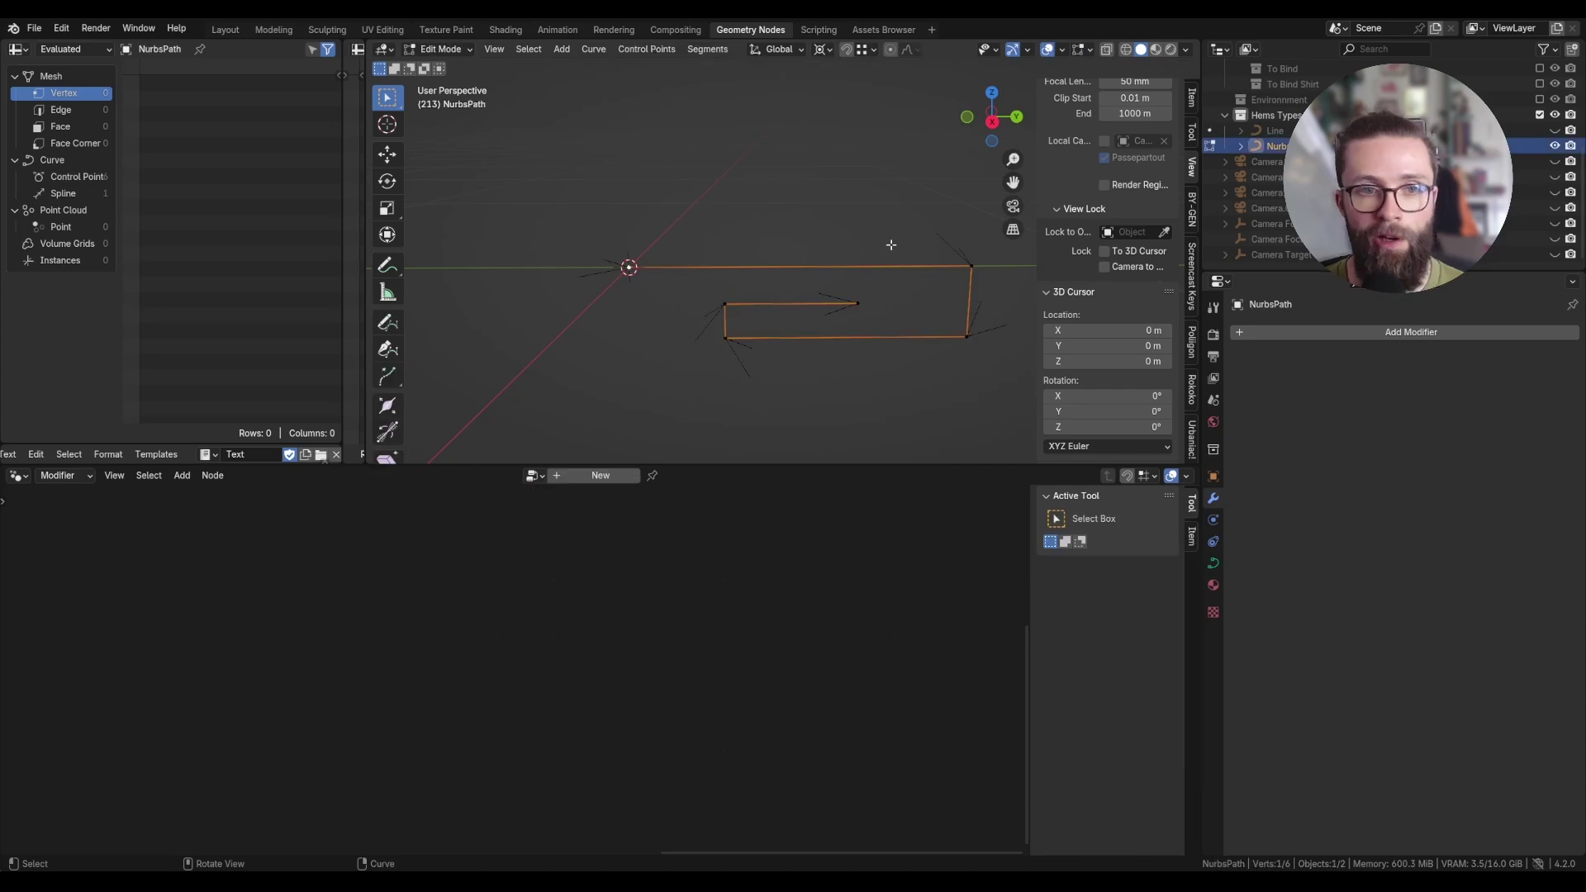
pyautogui.keyDown('shift'); pyautogui.click(971, 266); pyautogui.keyUp('shift')
pyautogui.press('g')
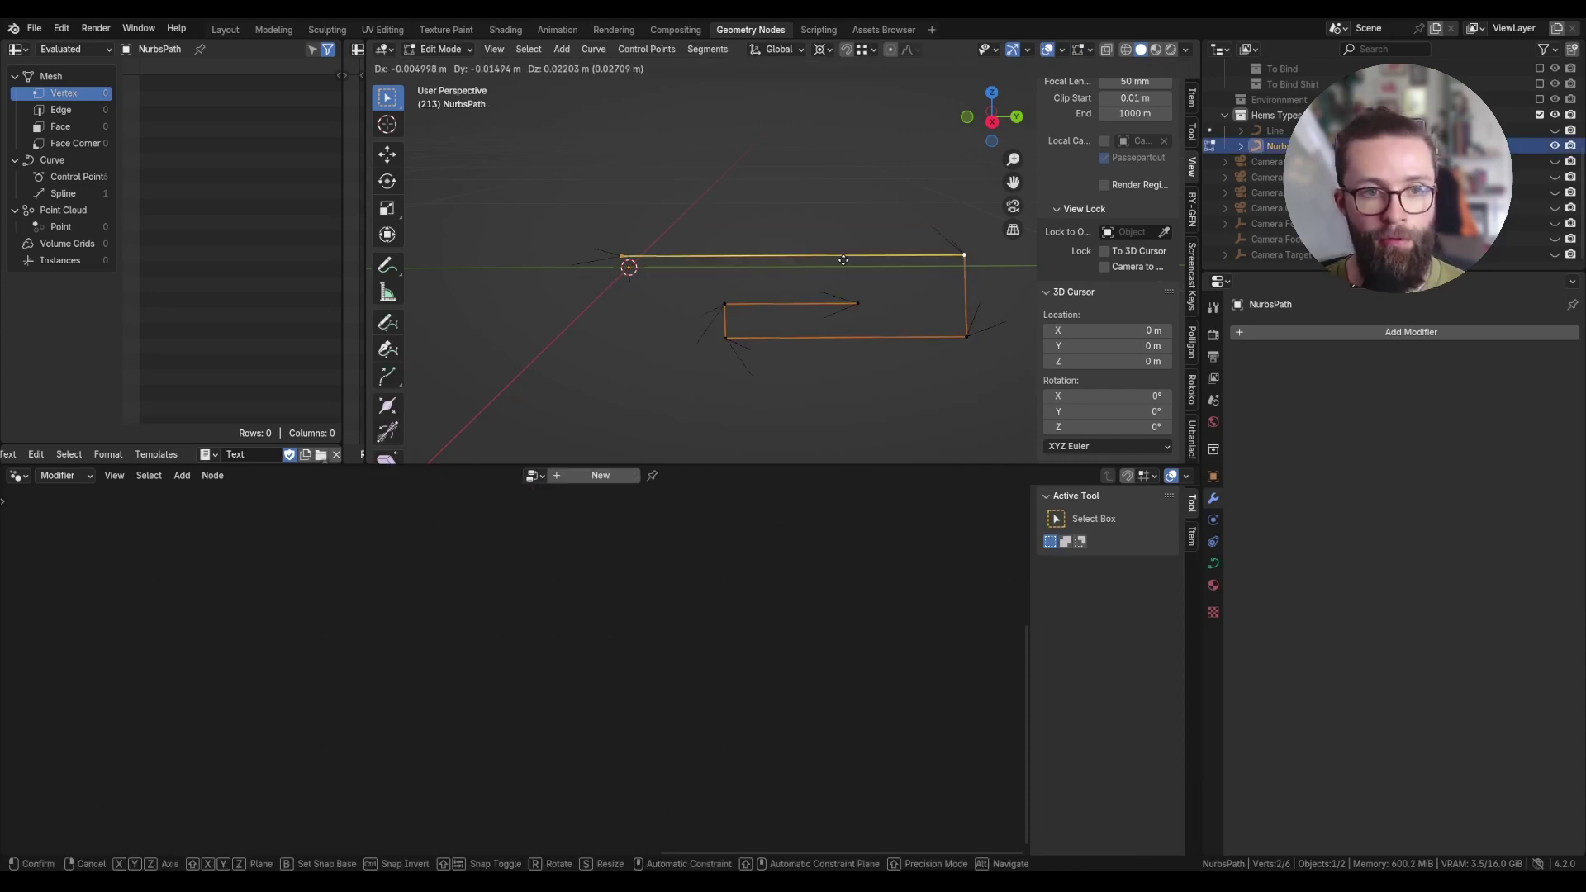
pyautogui.rightClick(855, 267)
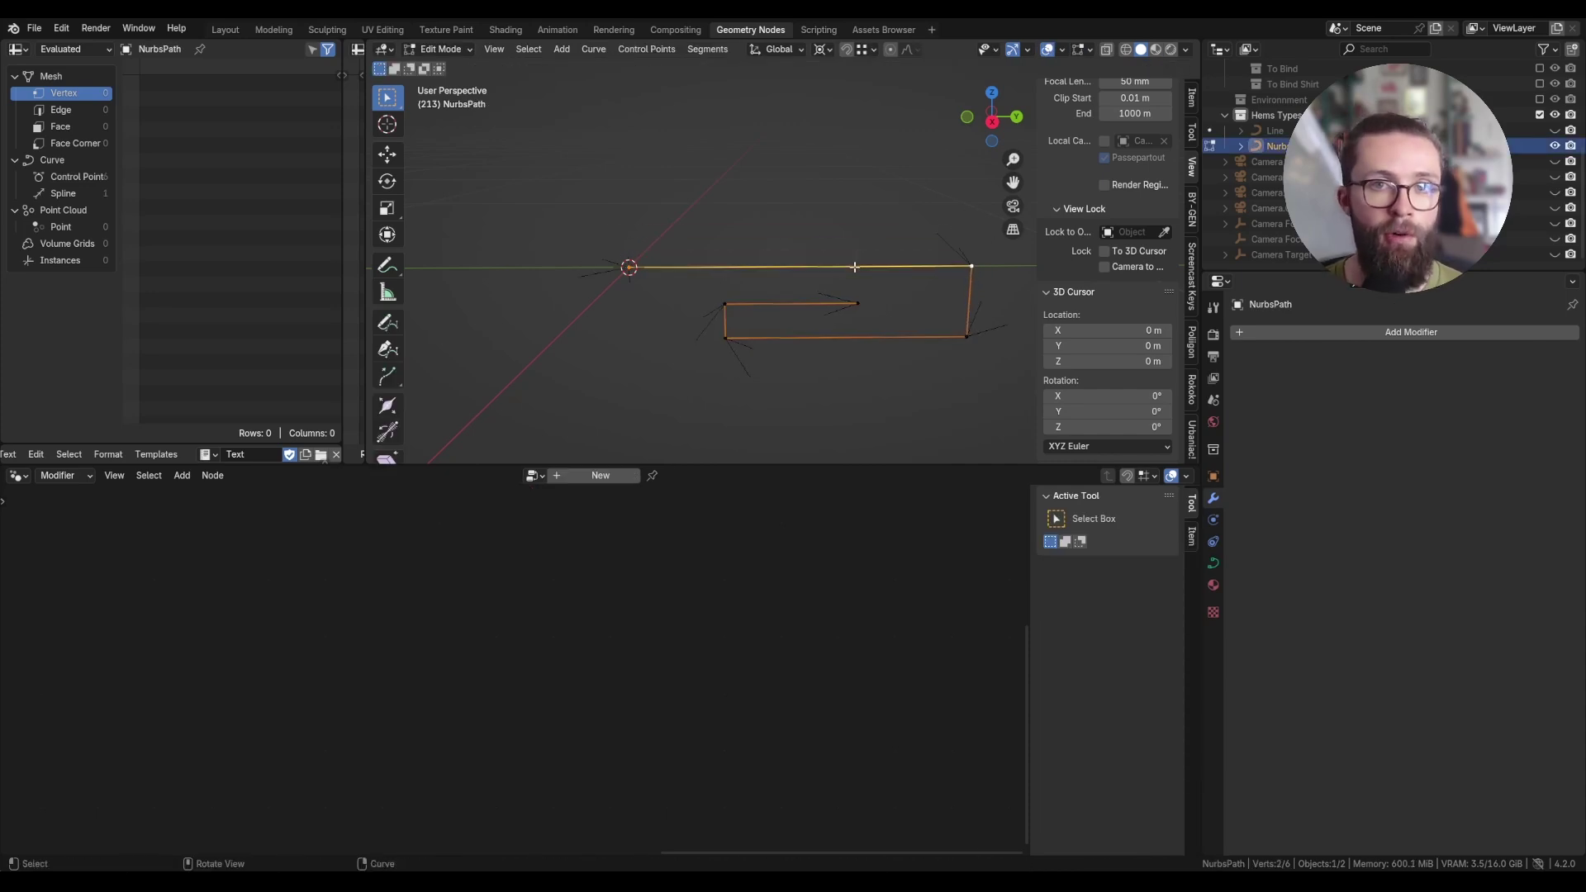
pyautogui.click(975, 266)
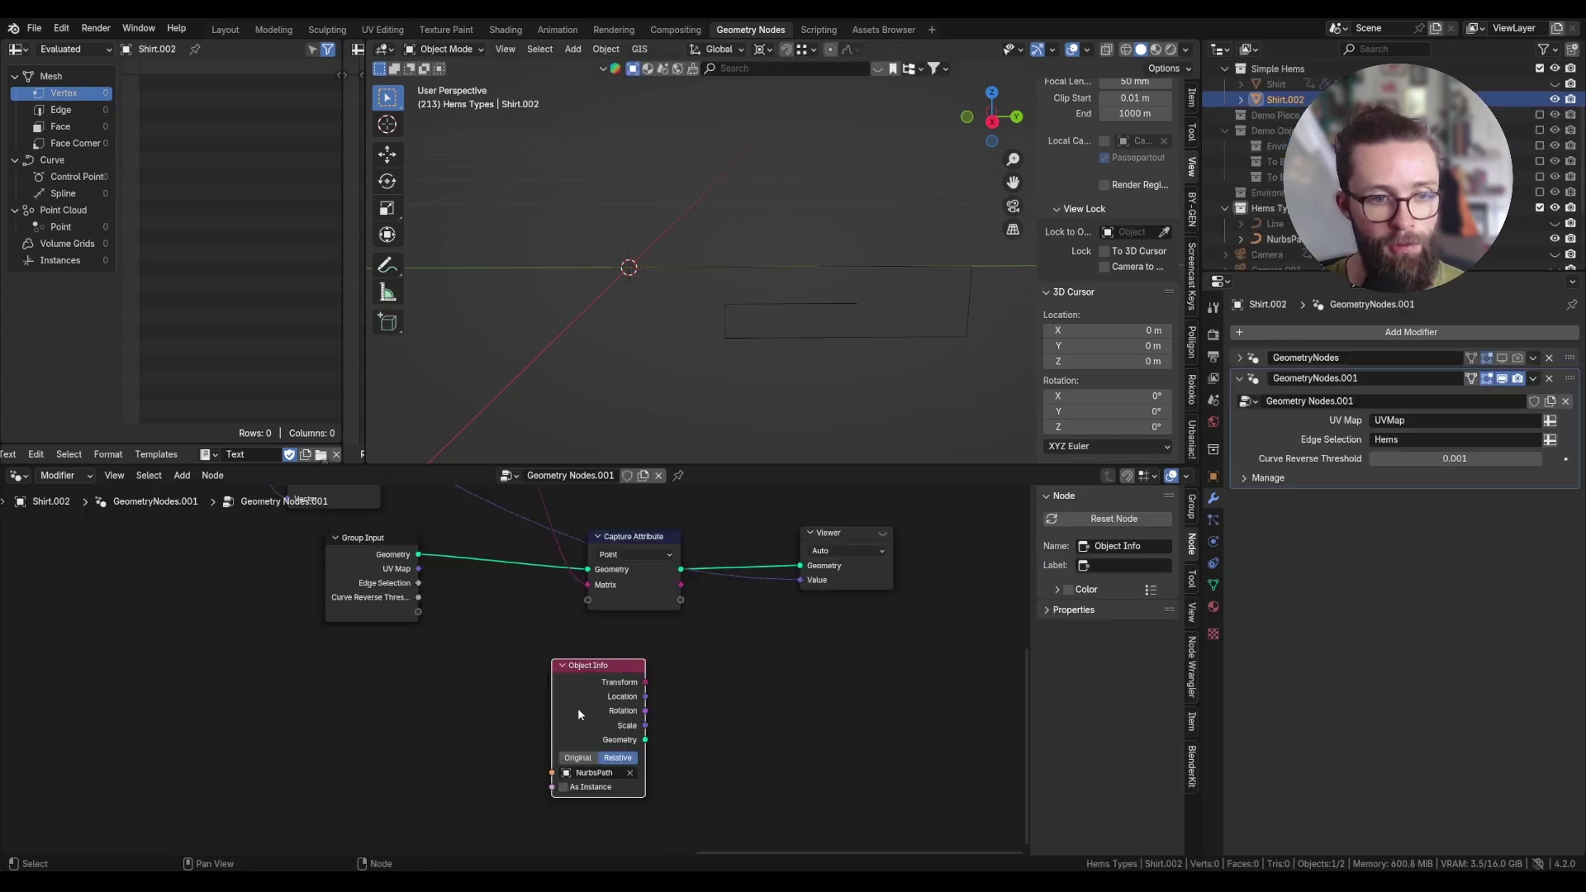
# Add a Delete Geometry node fed by the Object Info node's Geometry output and place it beside that node.
pyautogui.moveTo(657, 744); pyautogui.dragTo(753, 725)
pyautogui.write('dele')
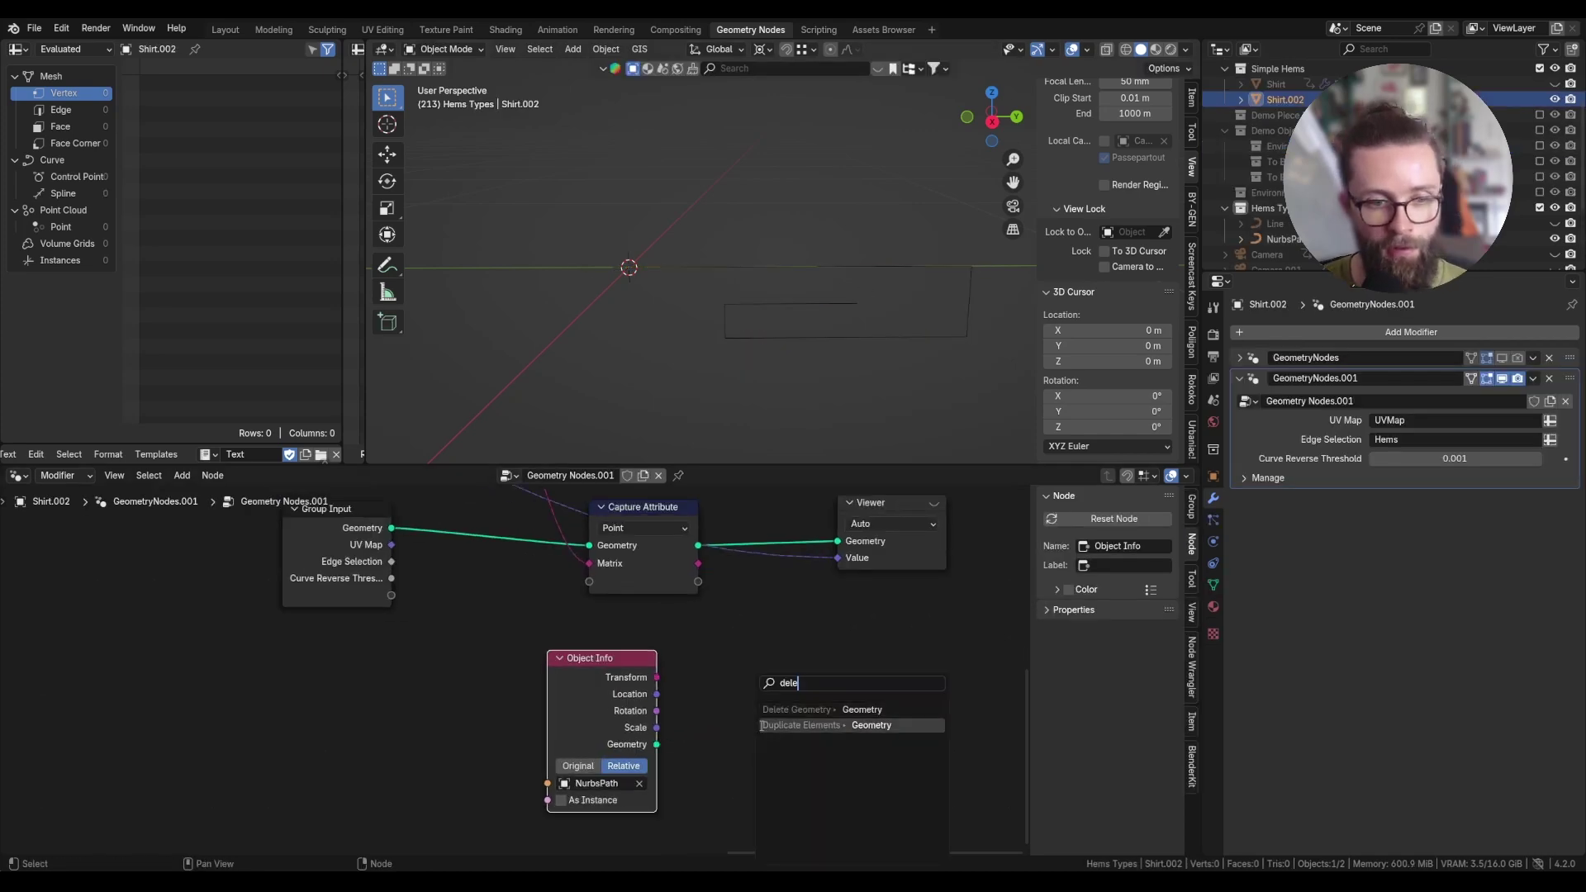
pyautogui.click(795, 708)
pyautogui.click(902, 646)
pyautogui.moveTo(872, 709); pyautogui.dragTo(729, 643, button='middle')
# Connect an Endpoint Selection node to Delete Geometry's Selection and set its End Size to 0.
pyautogui.moveTo(718, 681); pyautogui.dragTo(463, 684)
pyautogui.write('endp')
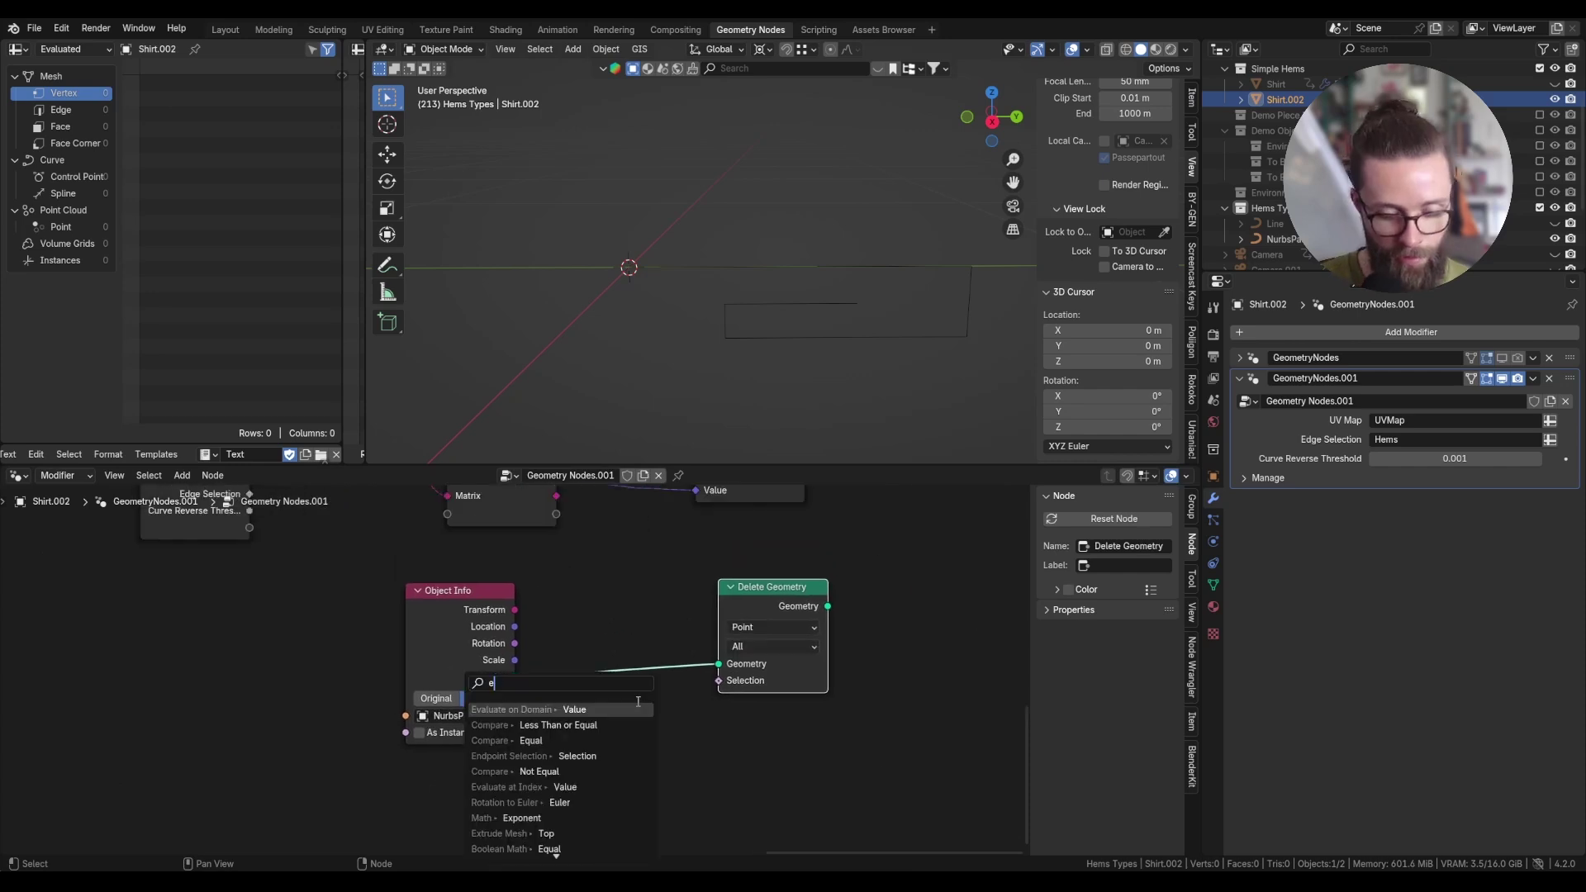
pyautogui.press('Return')
pyautogui.click(619, 712)
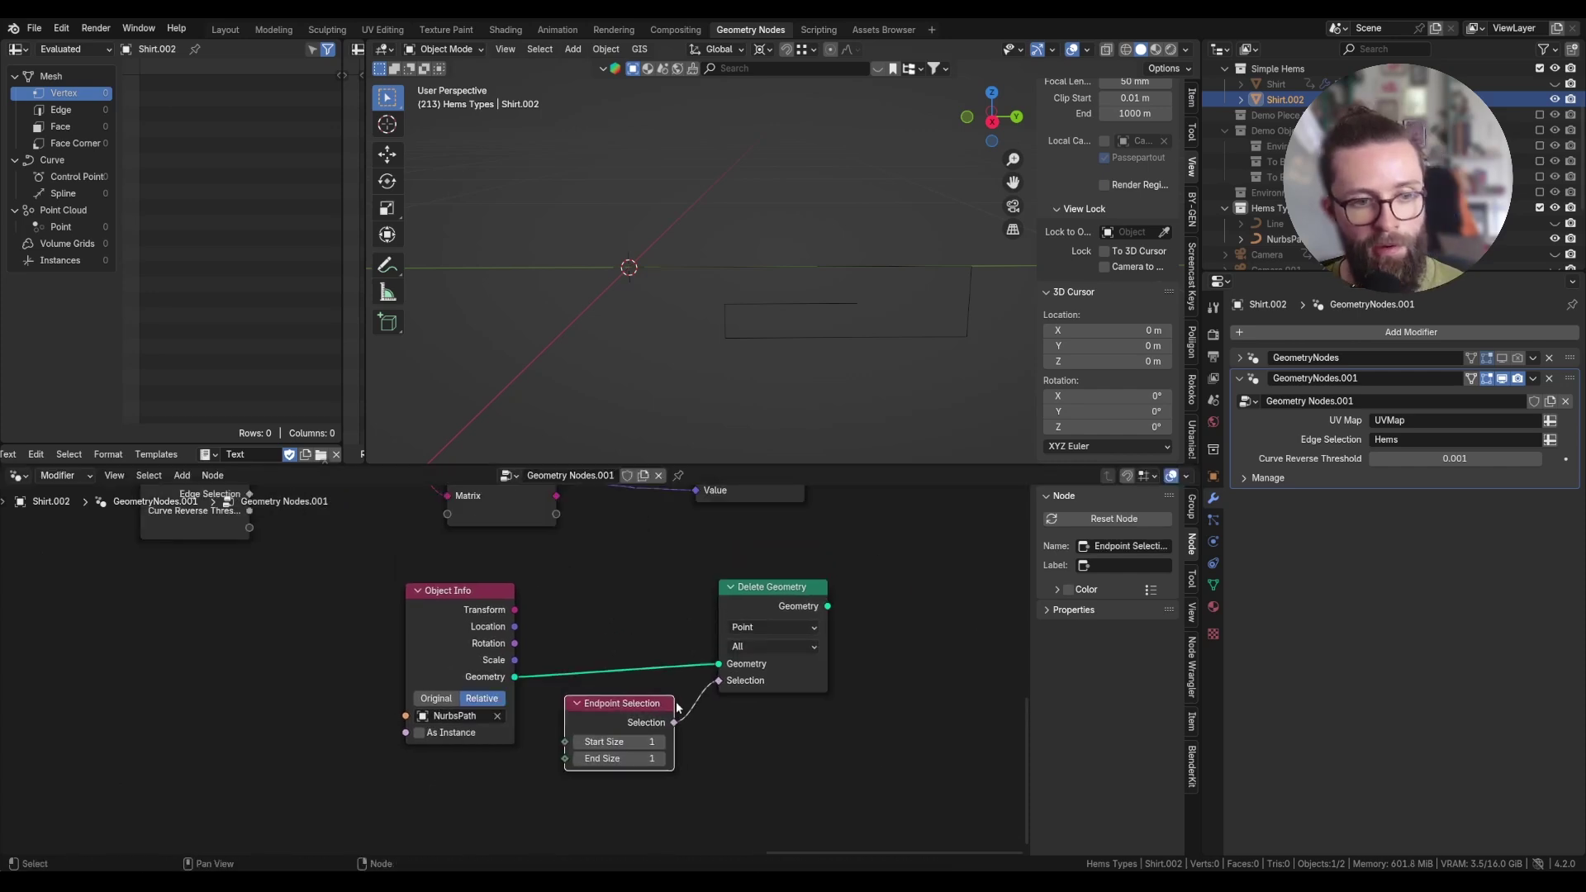
pyautogui.click(798, 692)
pyautogui.scroll(2, 621, 749)
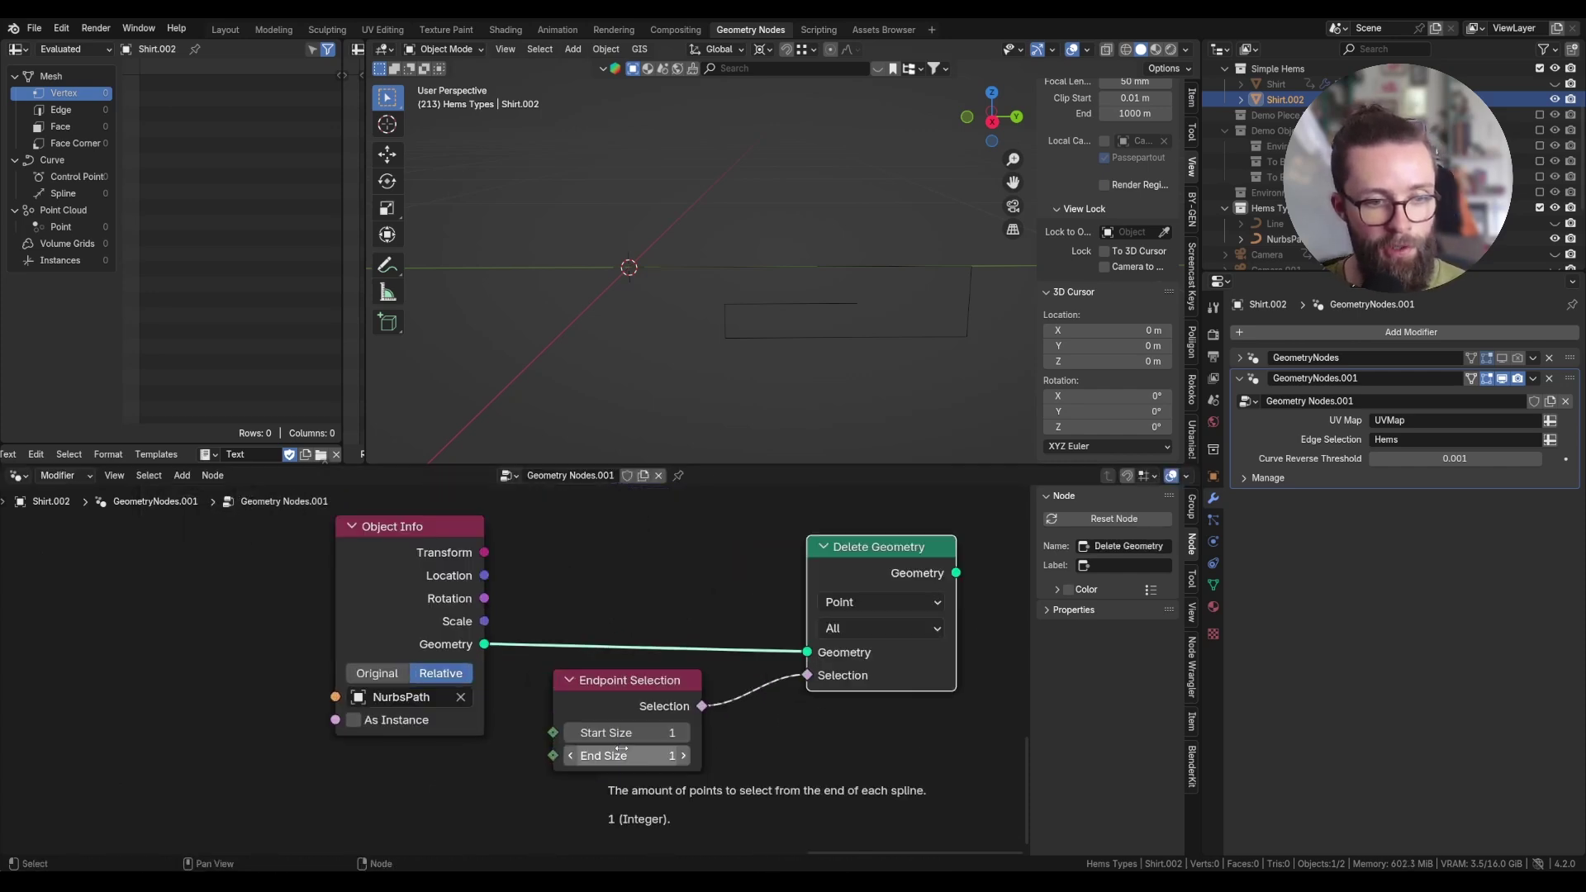
pyautogui.click(621, 749)
pyautogui.write('0')
pyautogui.press('Return')
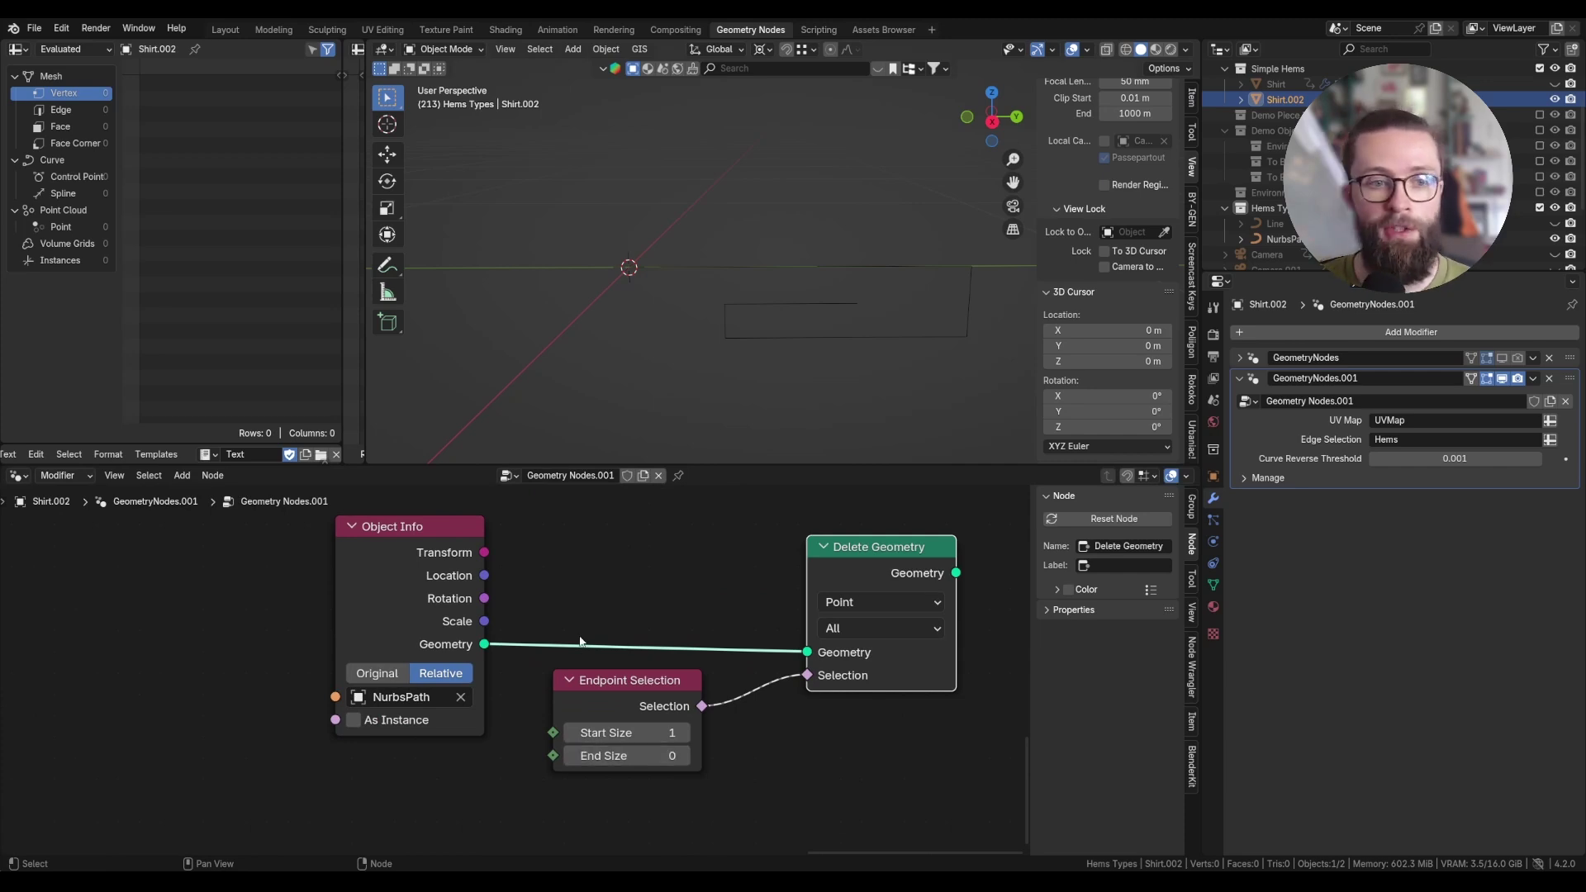
# Try deleting the profile's point at the origin and moving the remaining path.
pyautogui.click(785, 306)
pyautogui.moveTo(785, 312); pyautogui.dragTo(819, 334, button='middle')
pyautogui.press('g')
pyautogui.rightClick(805, 285)
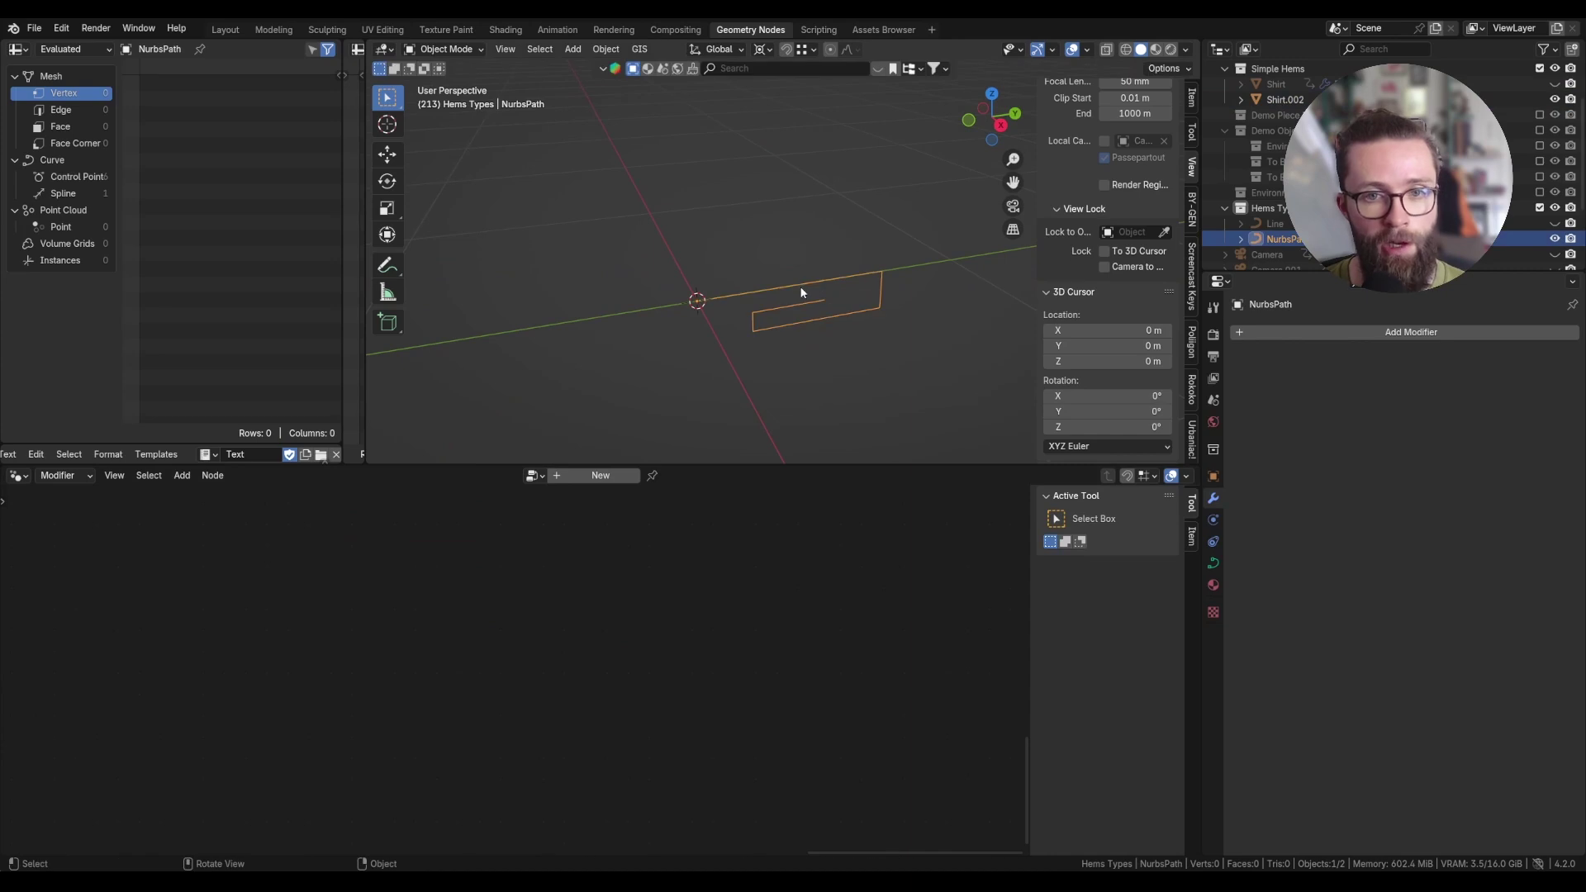
pyautogui.press('Tab')
pyautogui.press('x')
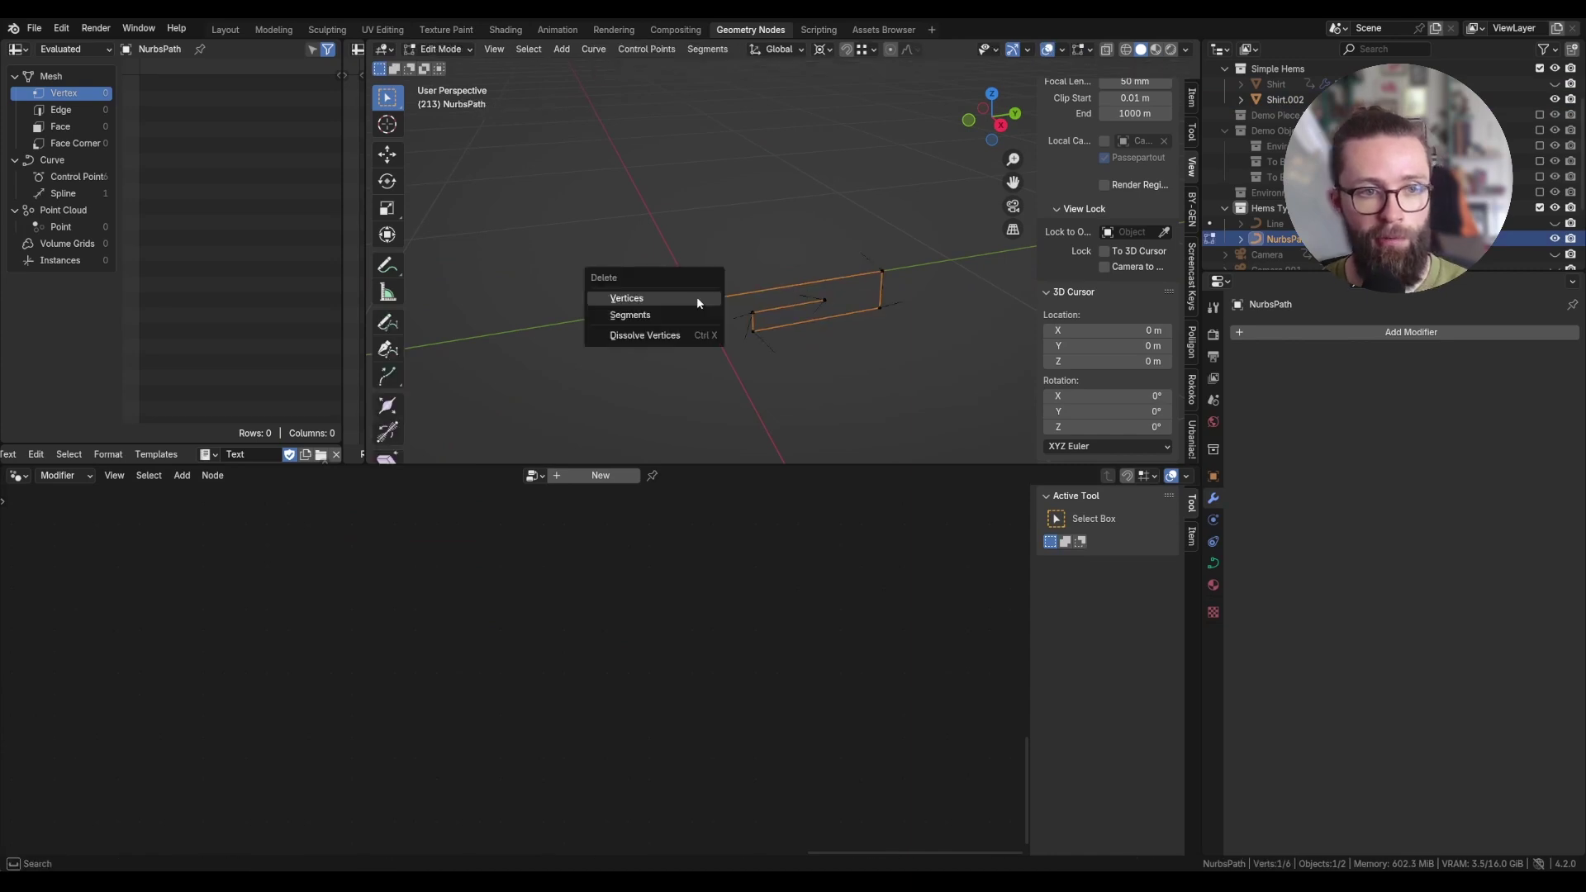
pyautogui.click(697, 297)
pyautogui.press('Tab')
pyautogui.moveTo(811, 299); pyautogui.dragTo(854, 298, button='middle')
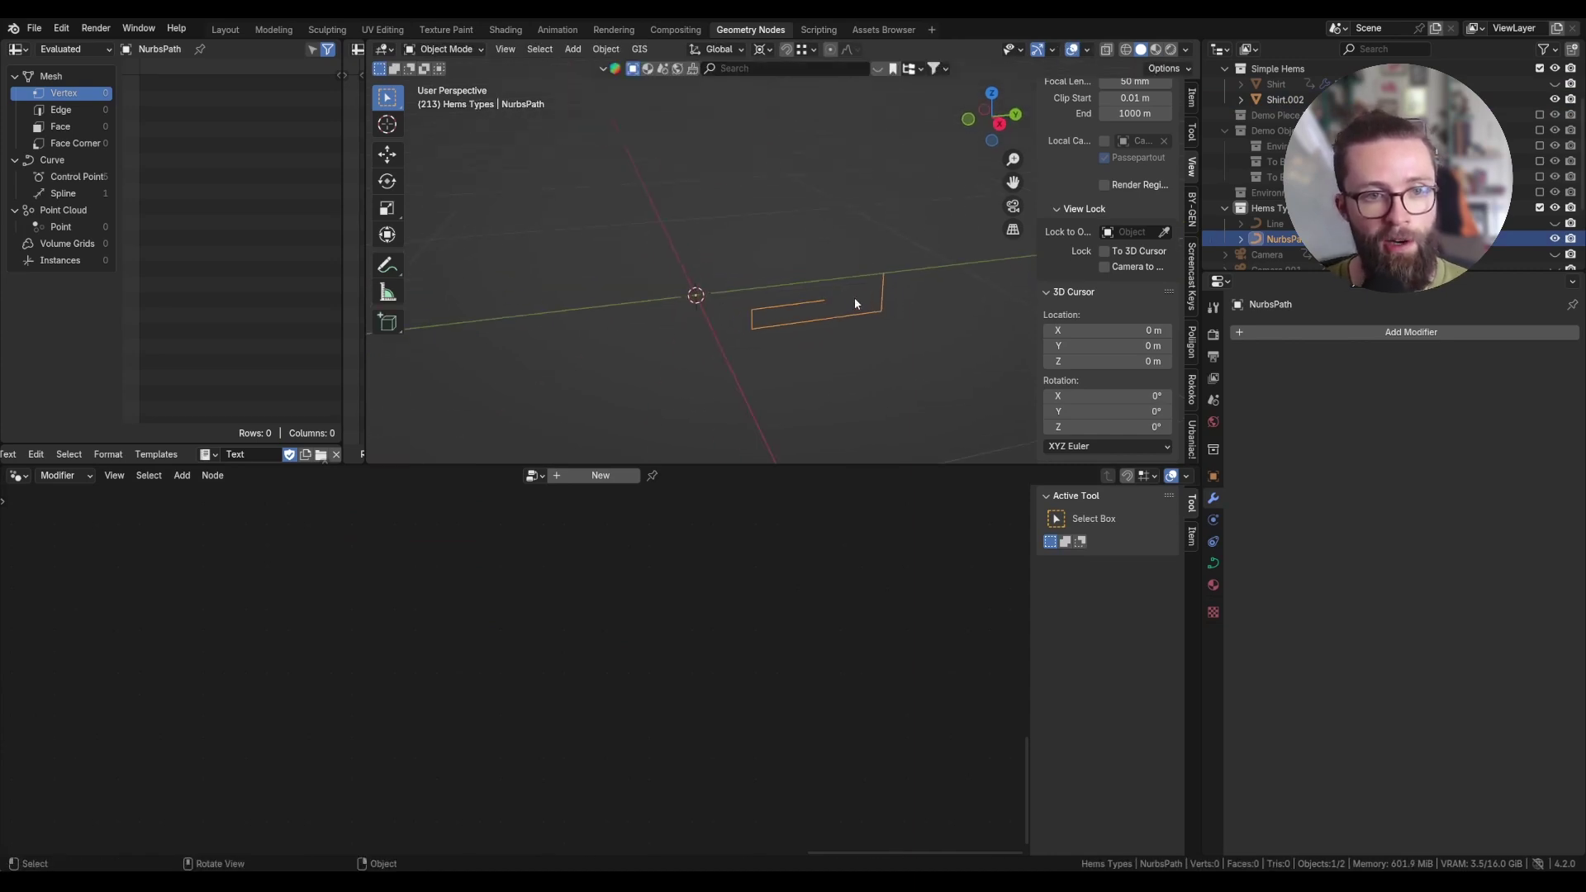
pyautogui.press('g')
pyautogui.rightClick(853, 327)
# Add a Transform Geometry node connected to Delete Geometry's Geometry output and place it beside that node.
pyautogui.moveTo(673, 711); pyautogui.dragTo(721, 703)
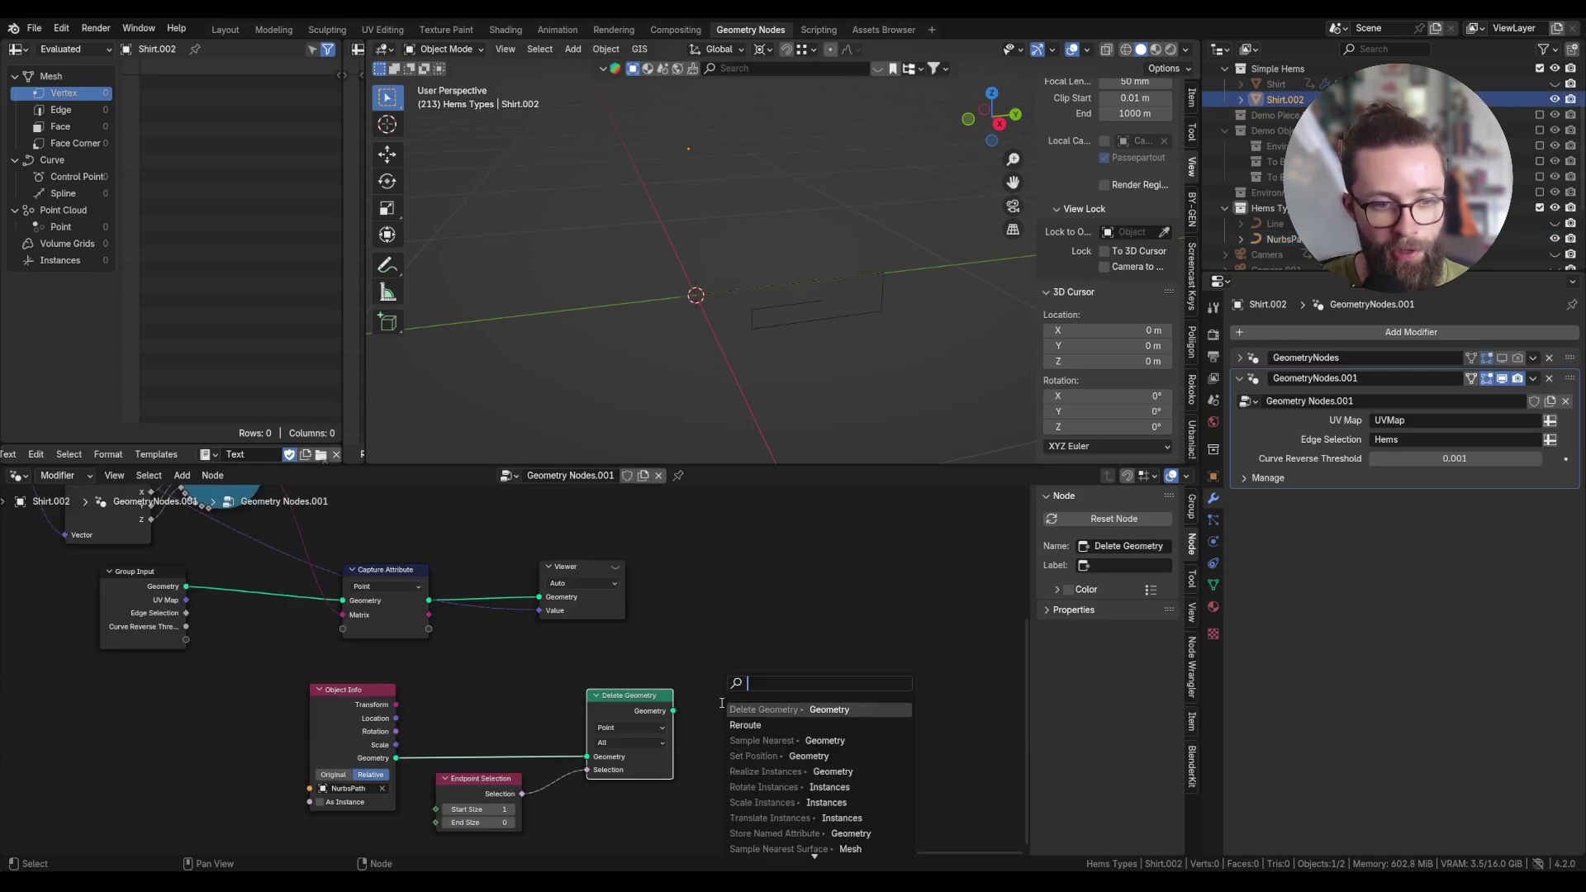
pyautogui.write('tran')
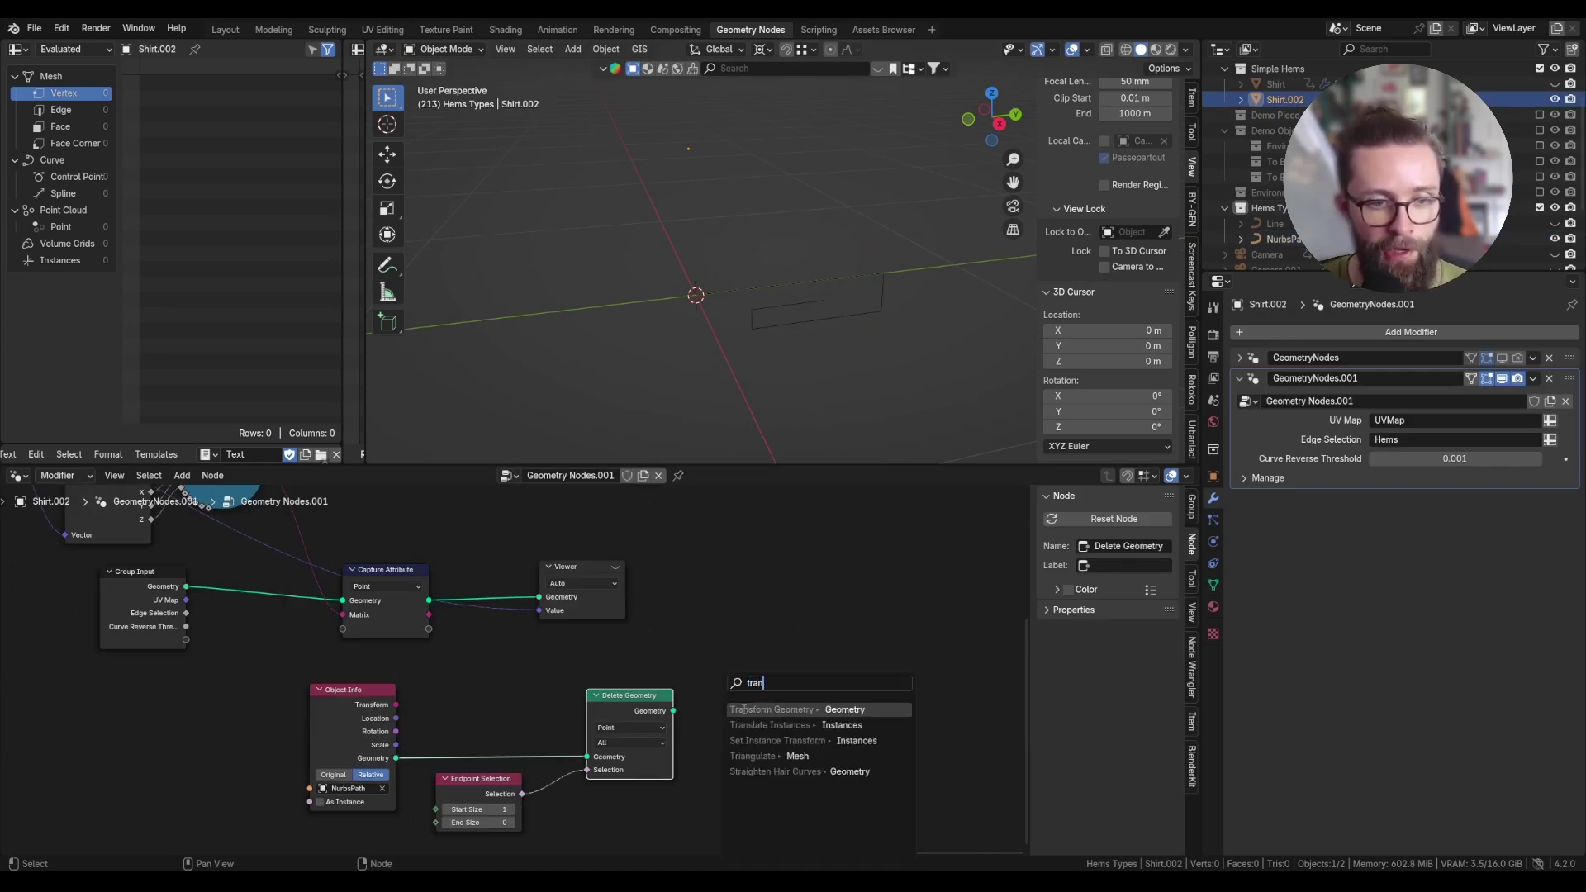
pyautogui.click(744, 709)
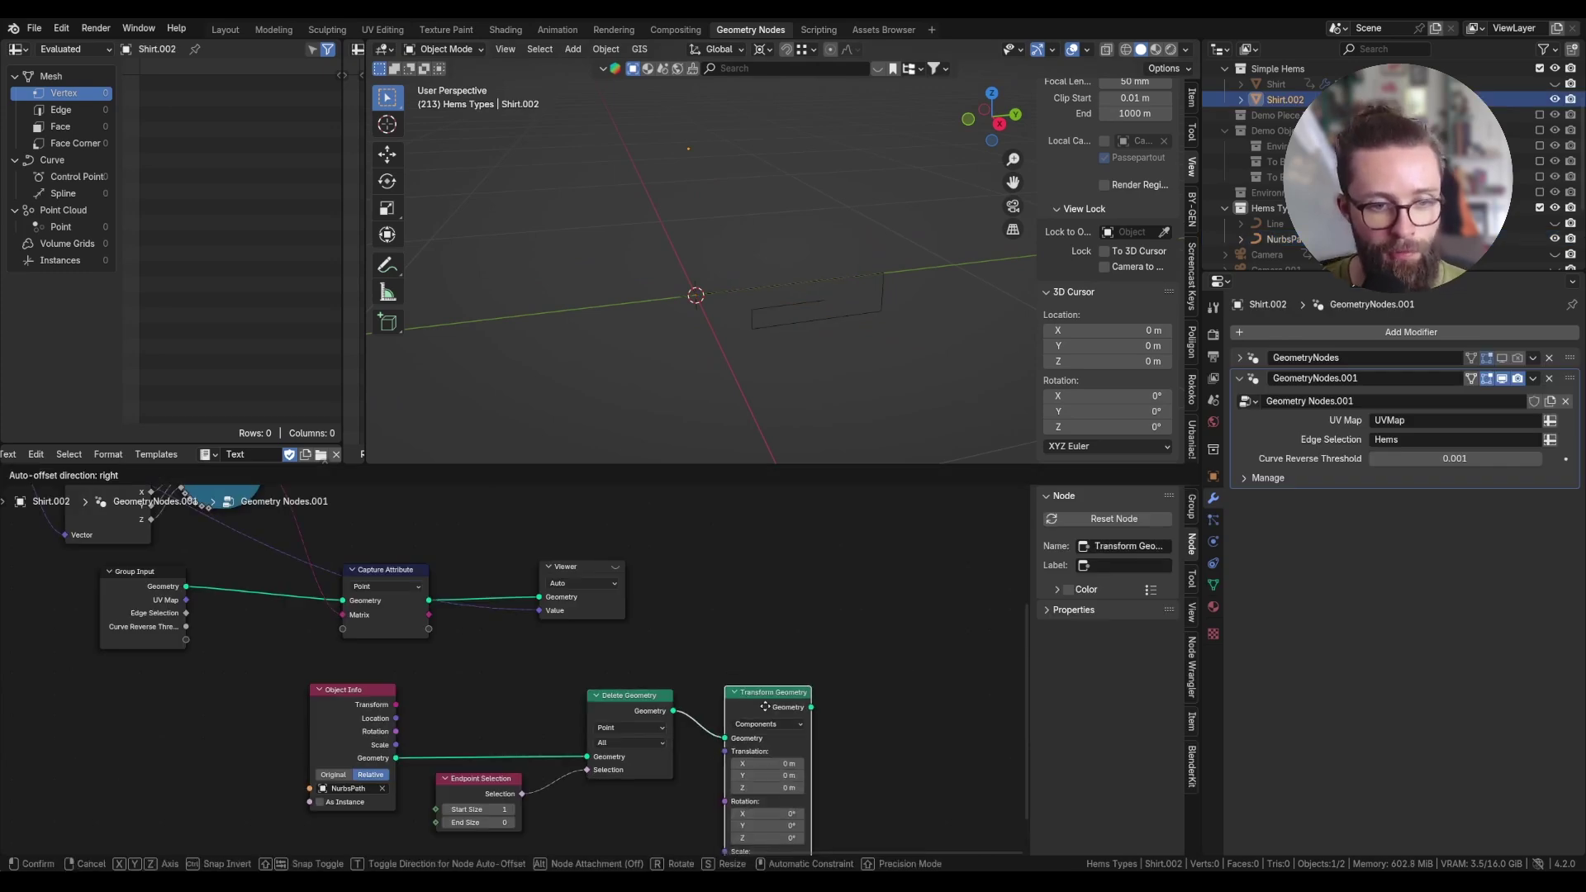
pyautogui.click(778, 682)
pyautogui.moveTo(778, 682); pyautogui.dragTo(813, 603, button='middle')
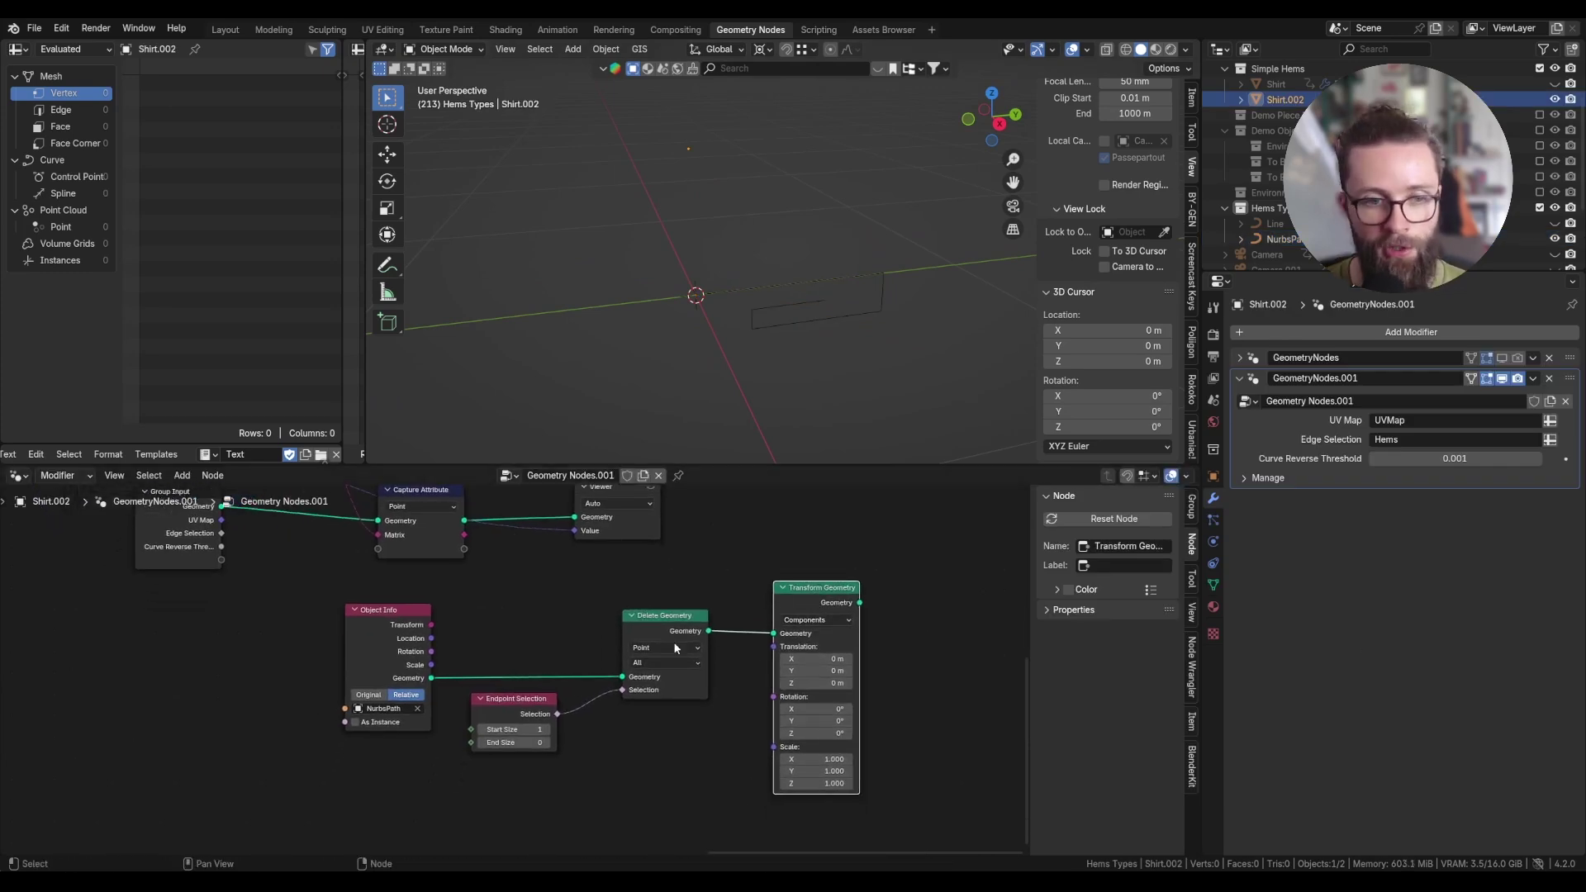
# Connect a Value node to Transform Geometry's Scale and place it below Delete Geometry.
pyautogui.moveTo(773, 747); pyautogui.dragTo(716, 741)
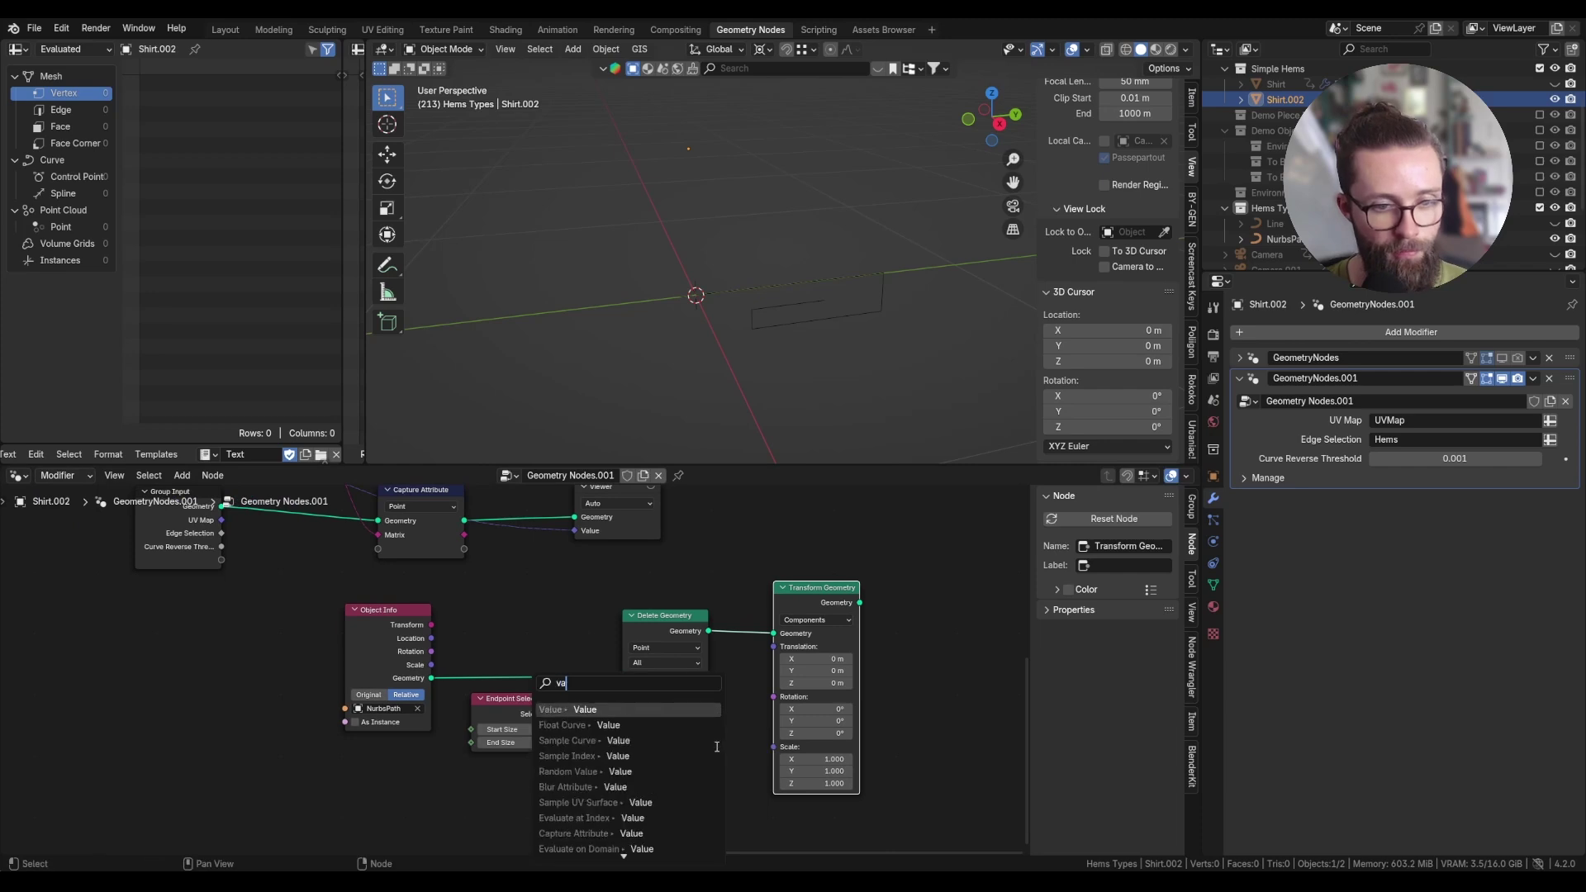
pyautogui.click(627, 725)
pyautogui.click(641, 705)
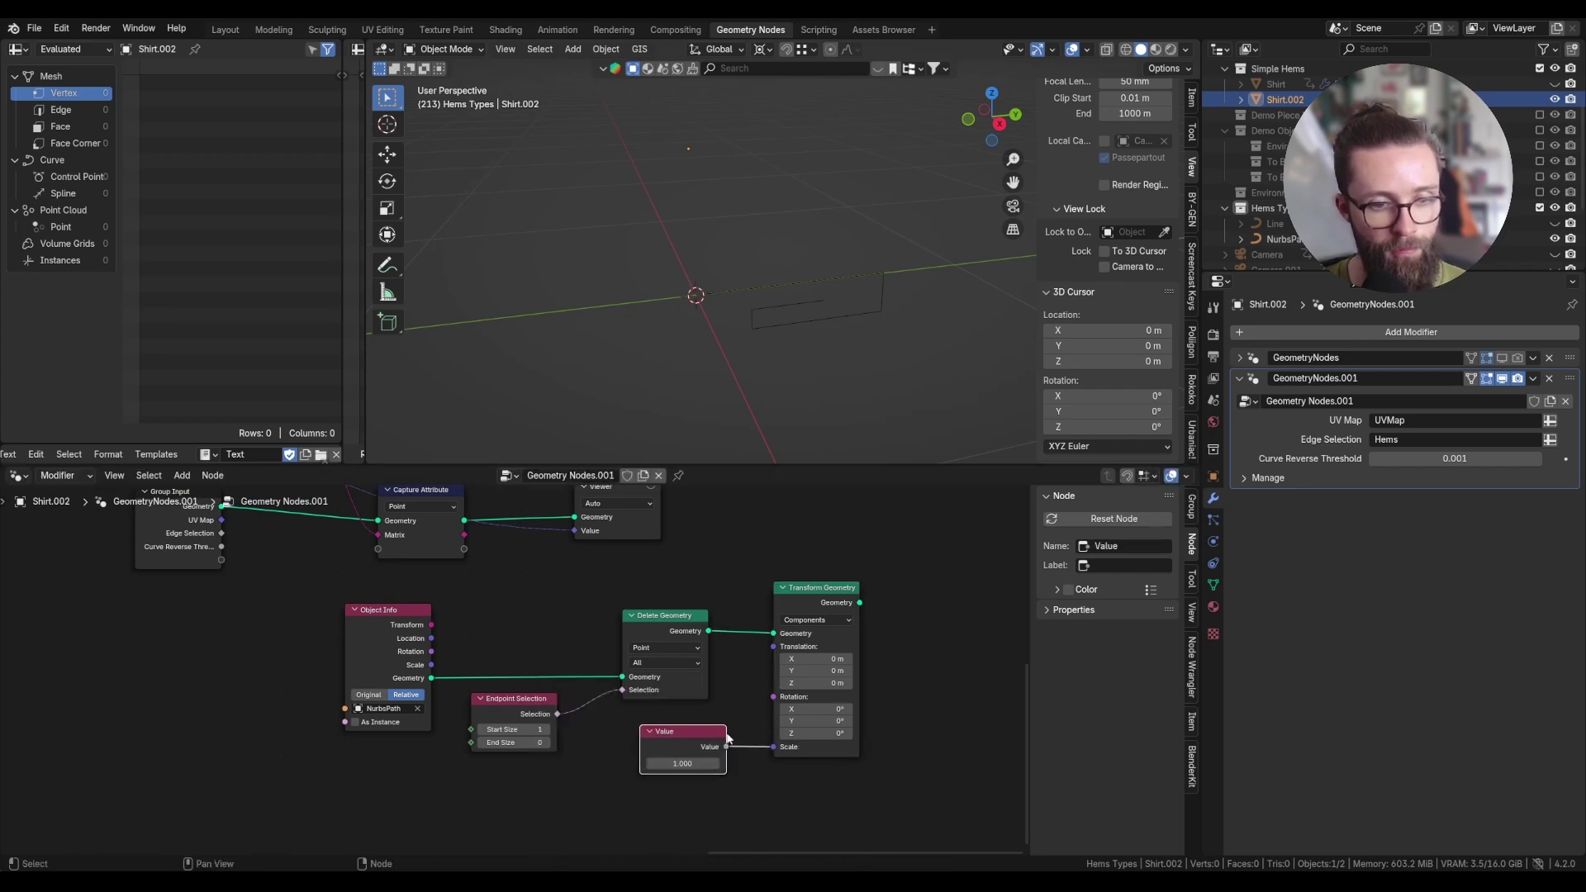
# Add a Repeat Zone to the node tree, beyond the Capture Attribute and Transform Geometry nodes.
pyautogui.moveTo(597, 537); pyautogui.dragTo(482, 626, button='middle')
pyautogui.moveTo(783, 565); pyautogui.dragTo(739, 565, button='middle')
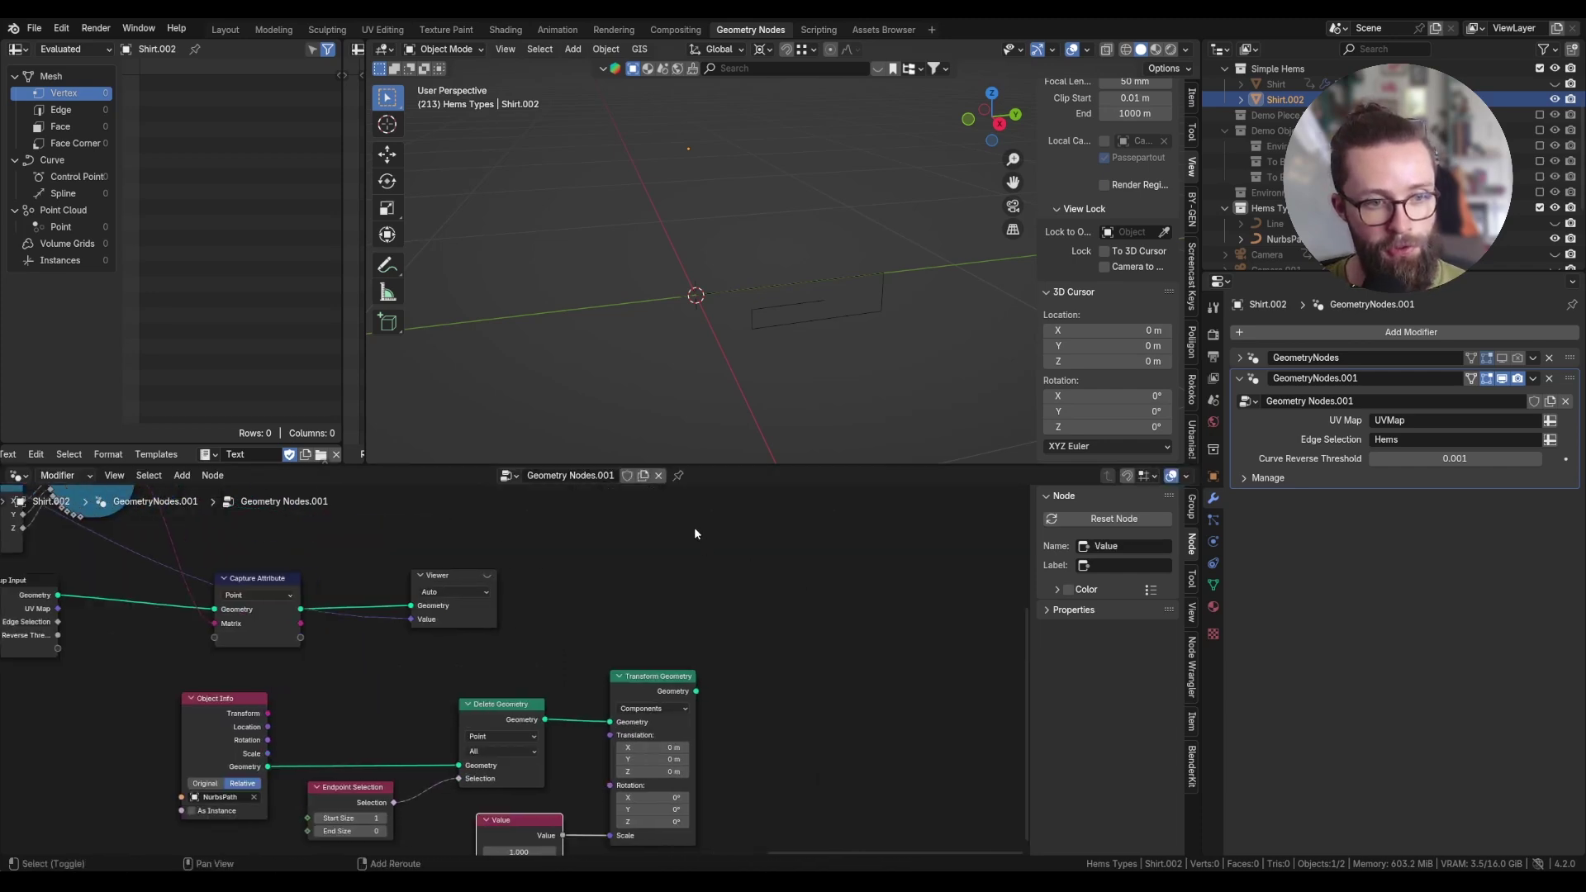
pyautogui.hotkey('shift', 'a')
pyautogui.write('s')
pyautogui.press('BackSpace')
pyautogui.write('repea')
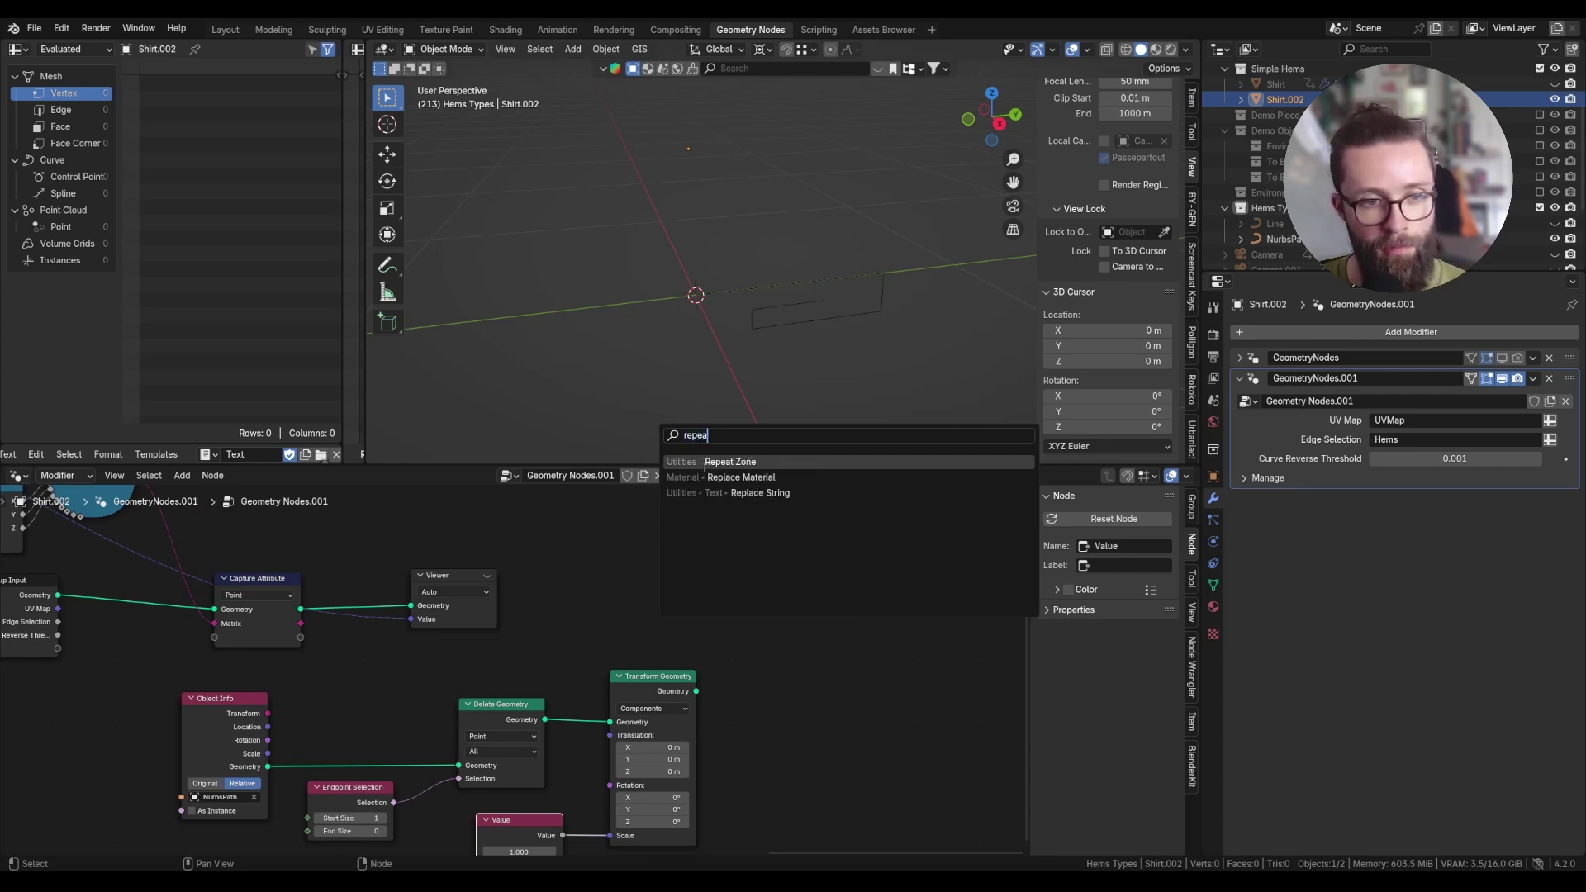
pyautogui.click(705, 465)
pyautogui.click(879, 547)
# Add a Math node set to Add between the two Repeat nodes.
pyautogui.scroll(3, 863, 582)
pyautogui.moveTo(862, 588); pyautogui.dragTo(578, 591, button='middle')
pyautogui.hotkey('shift', 'a')
pyautogui.click(556, 504)
pyautogui.write('ma')
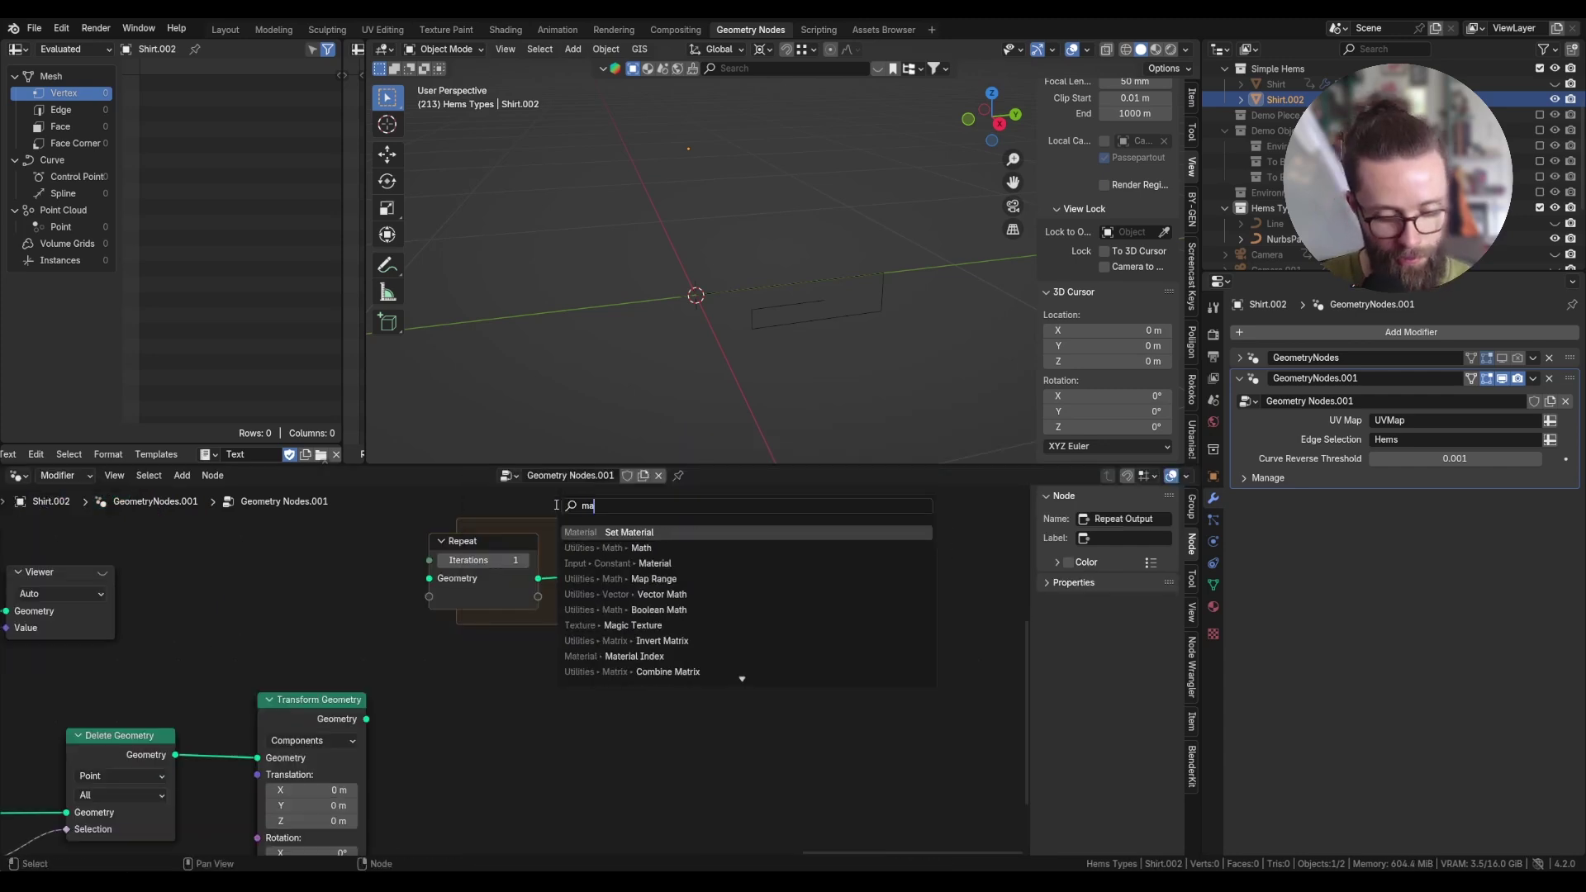
pyautogui.write('th')
pyautogui.press('Return')
pyautogui.click(647, 656)
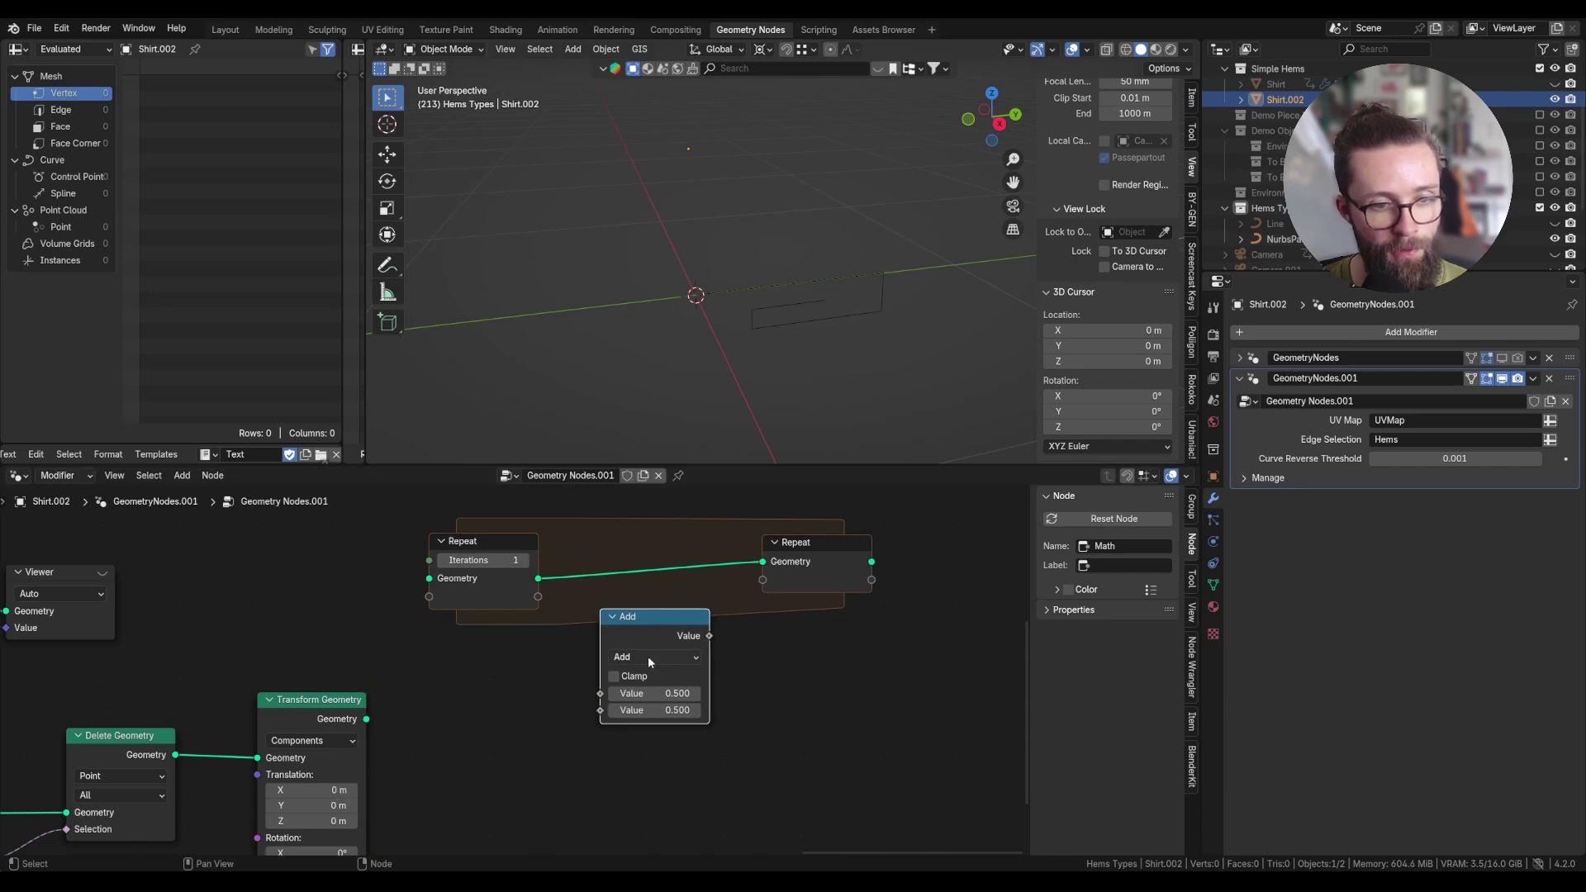
# Set the Add node's second value to 1 and wire it through a new item of the repeat zone.
pyautogui.click(650, 712)
pyautogui.write('1')
pyautogui.press('Return')
pyautogui.moveTo(538, 596); pyautogui.dragTo(601, 693)
pyautogui.moveTo(708, 637); pyautogui.dragTo(762, 579)
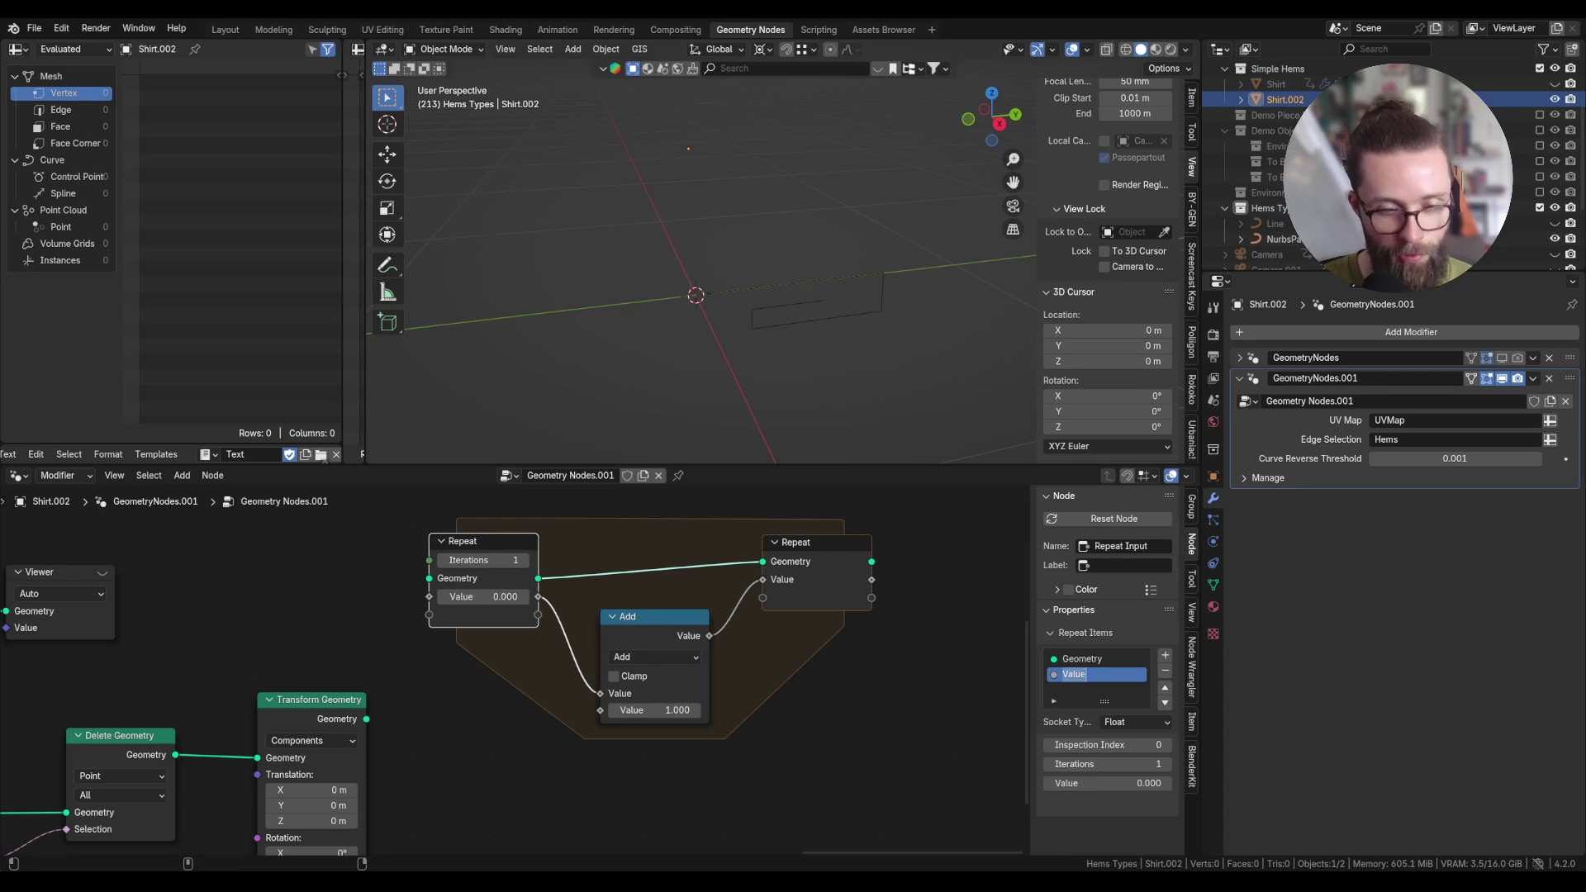
# Rename the repeat zone's Value item to Iteration and change its socket type to Integer.
pyautogui.write('Iteration')
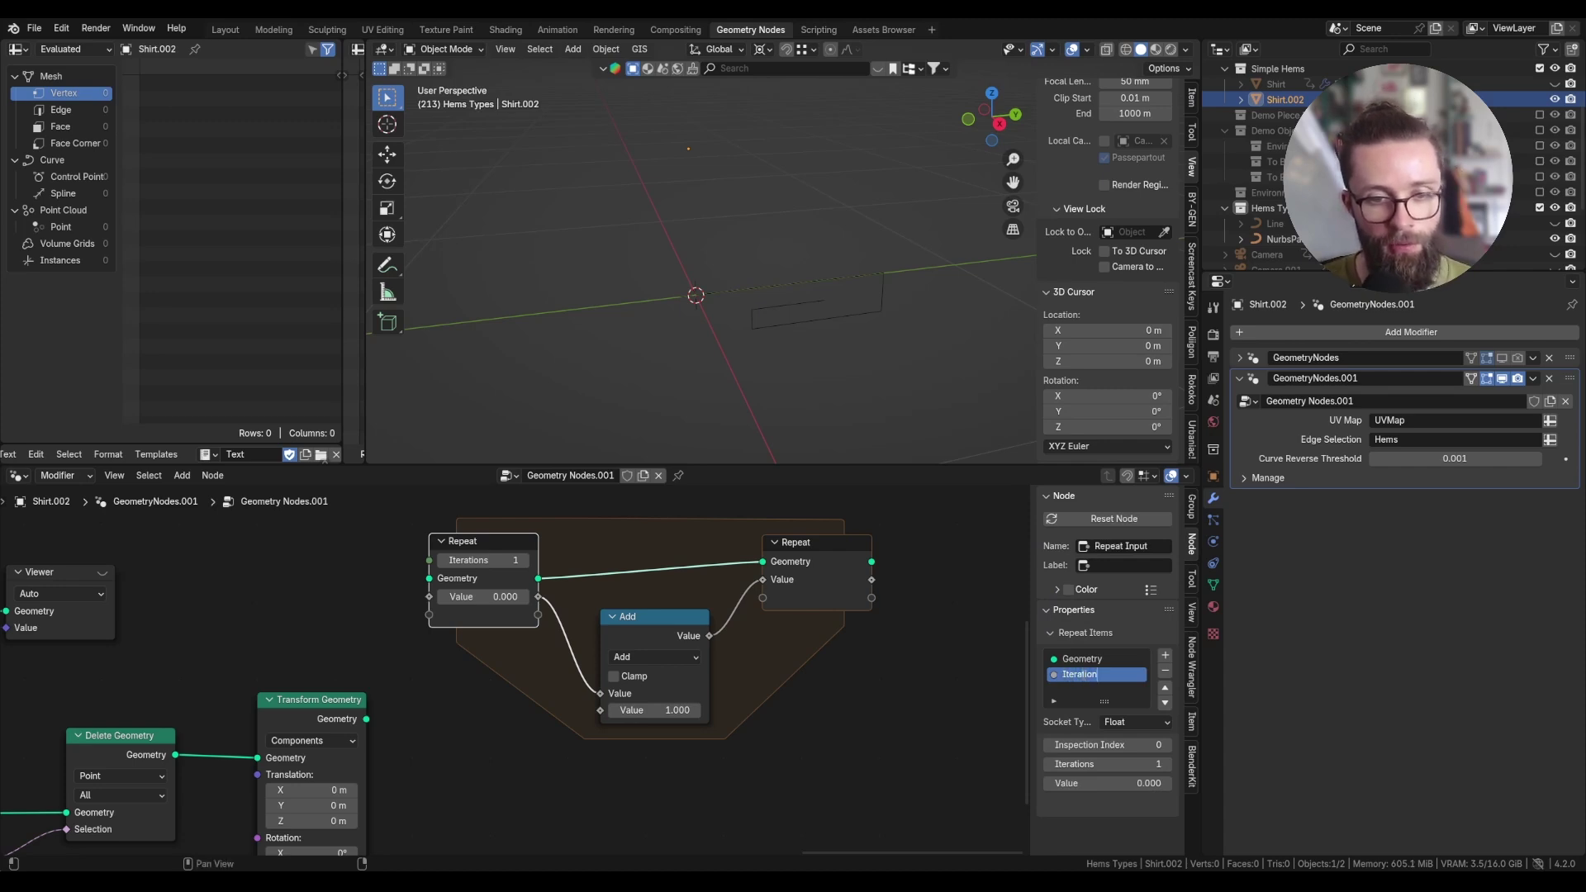
pyautogui.press('Return')
pyautogui.click(1129, 722)
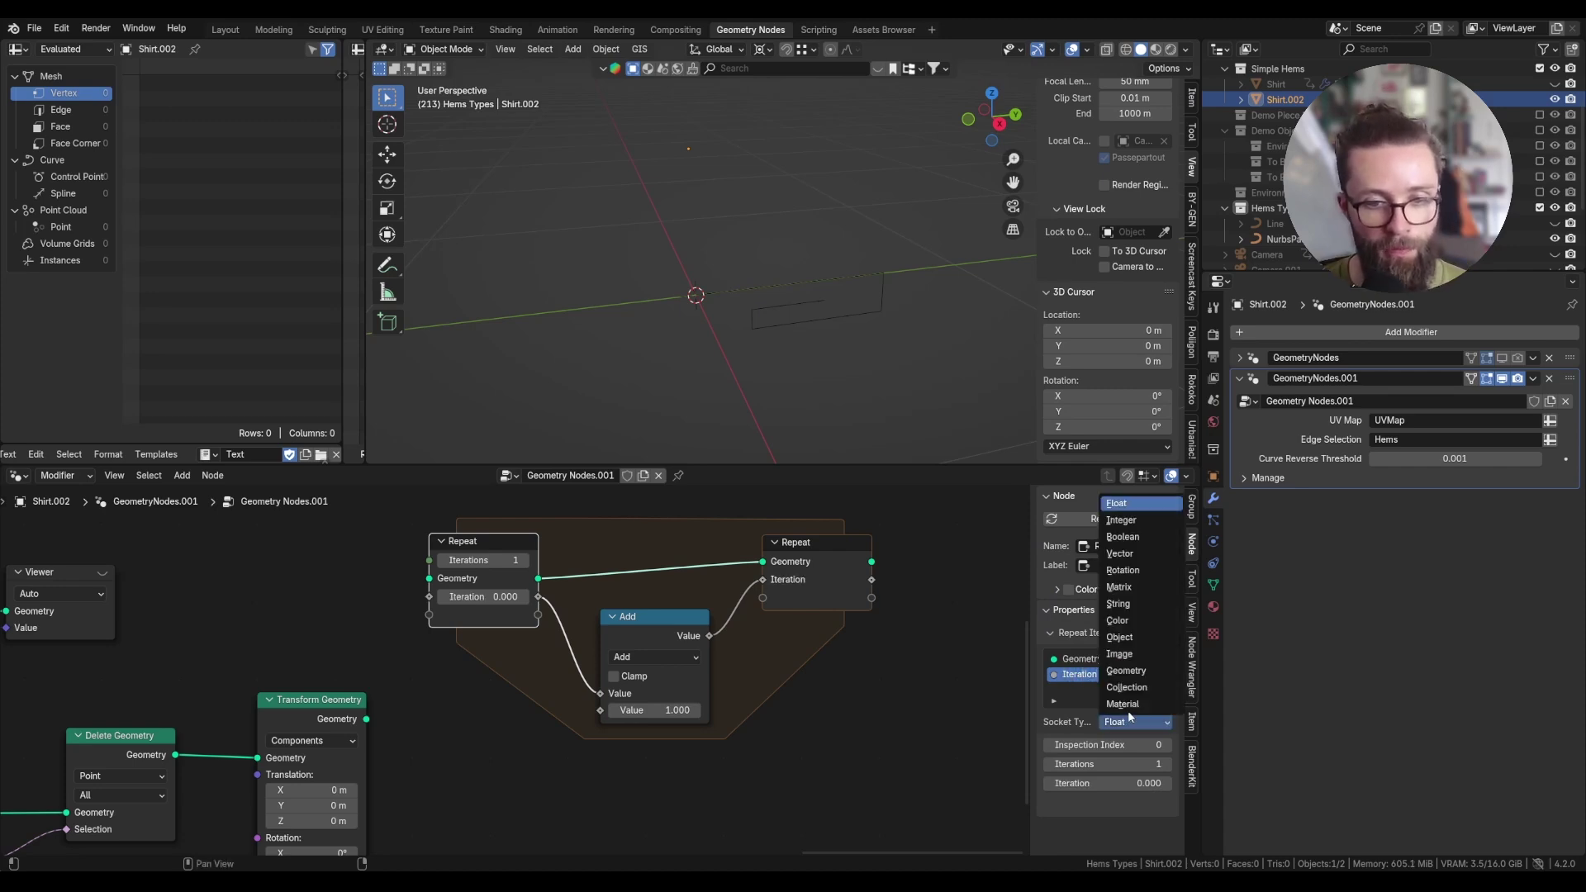
pyautogui.click(1123, 739)
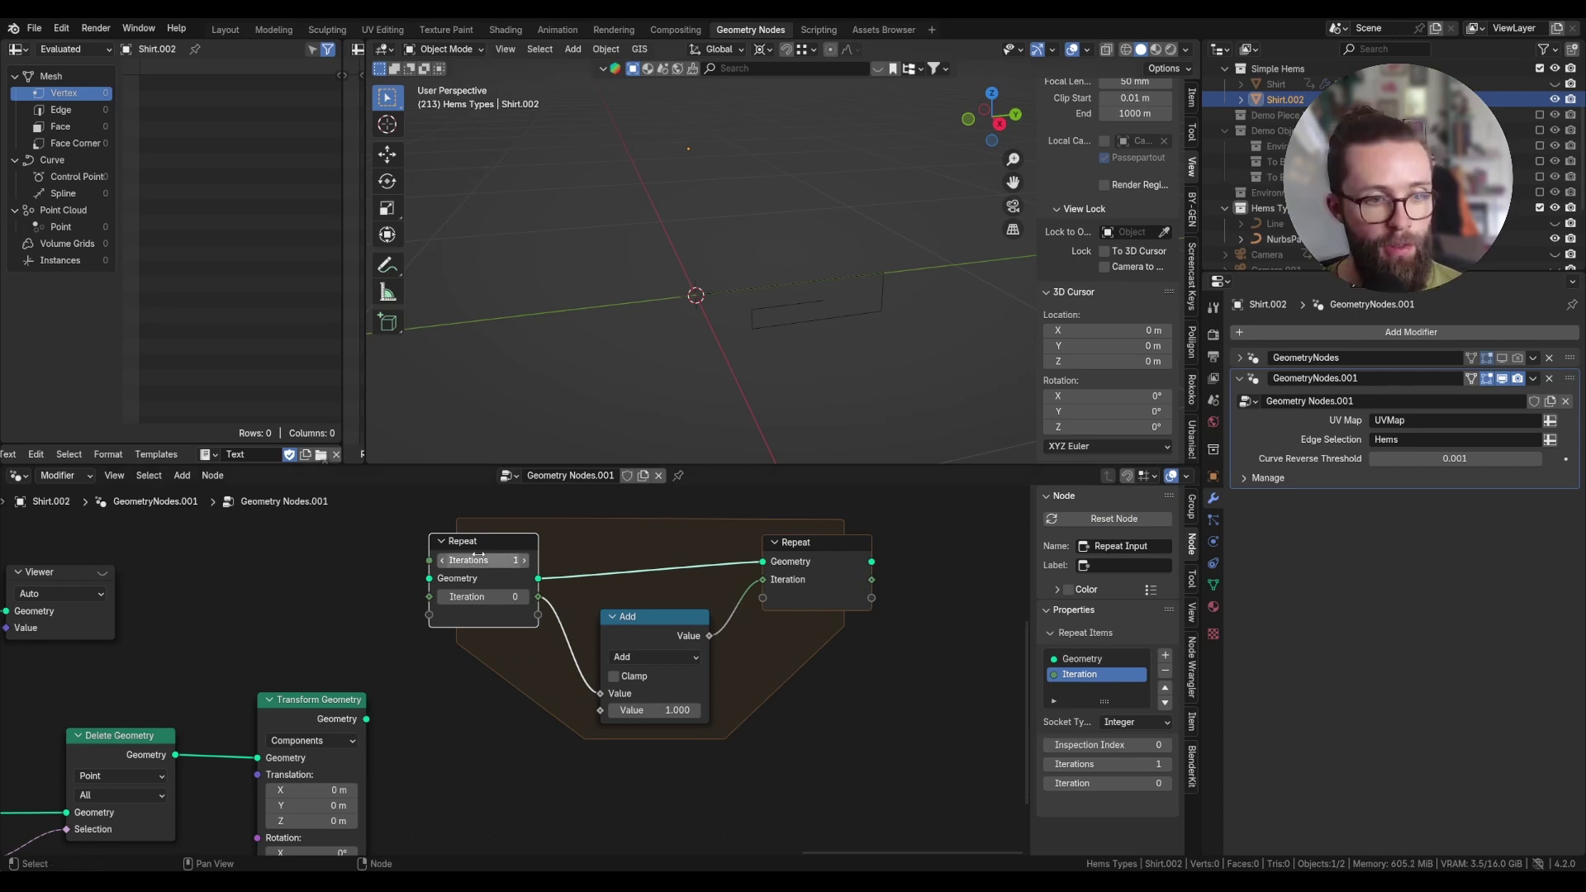
# Set the repeat zone's Iterations count to 0.
pyautogui.scroll(-1, 734, 560)
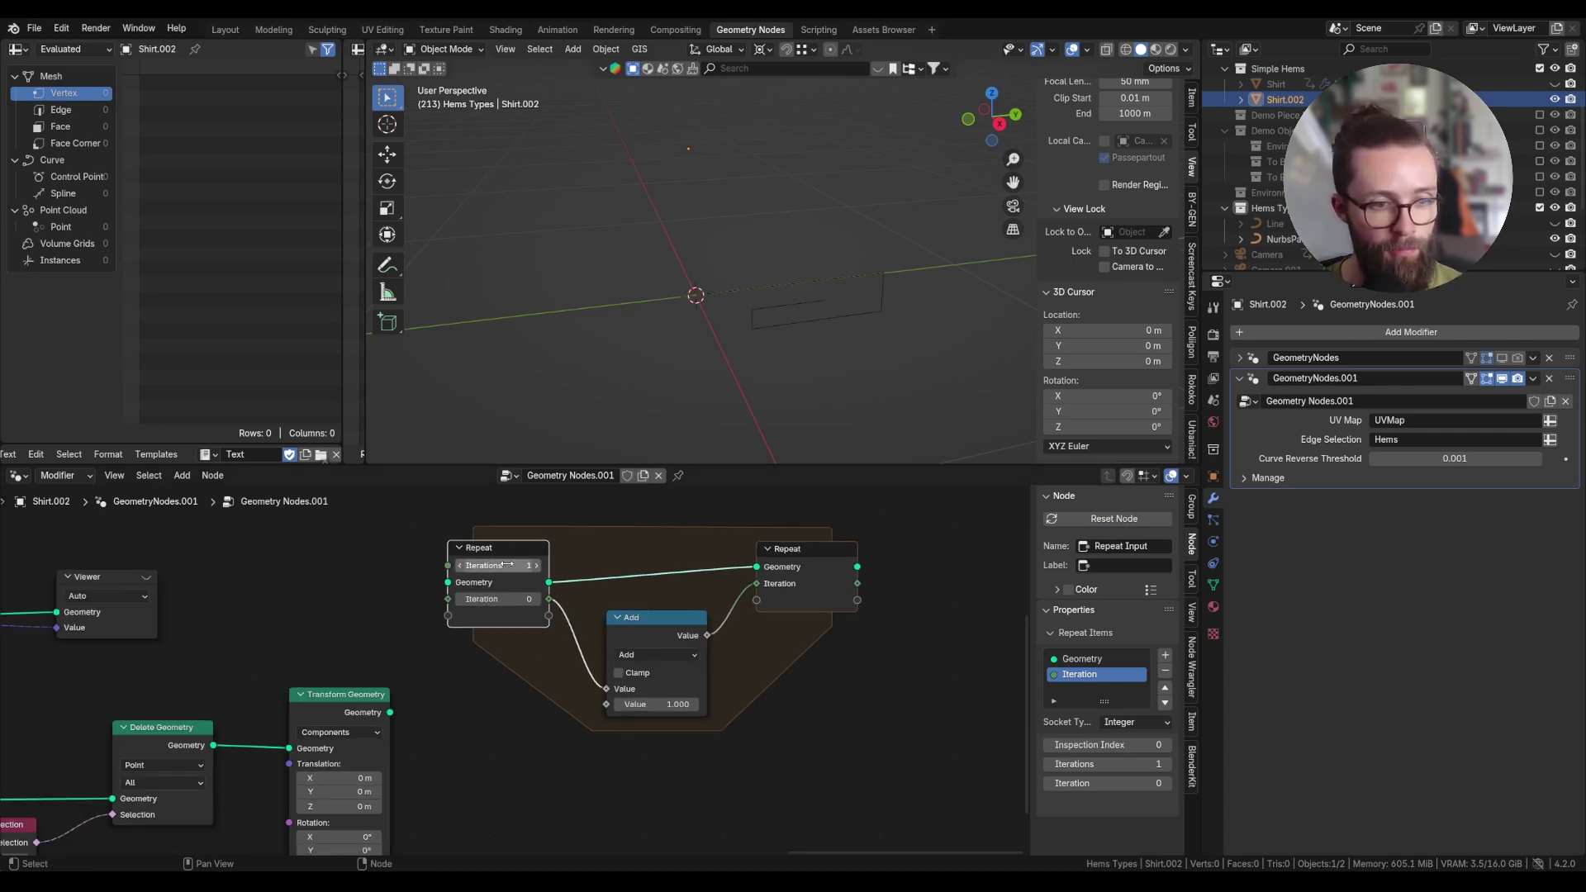
pyautogui.moveTo(507, 564); pyautogui.dragTo(479, 565)
pyautogui.moveTo(457, 701); pyautogui.dragTo(693, 631, button='middle')
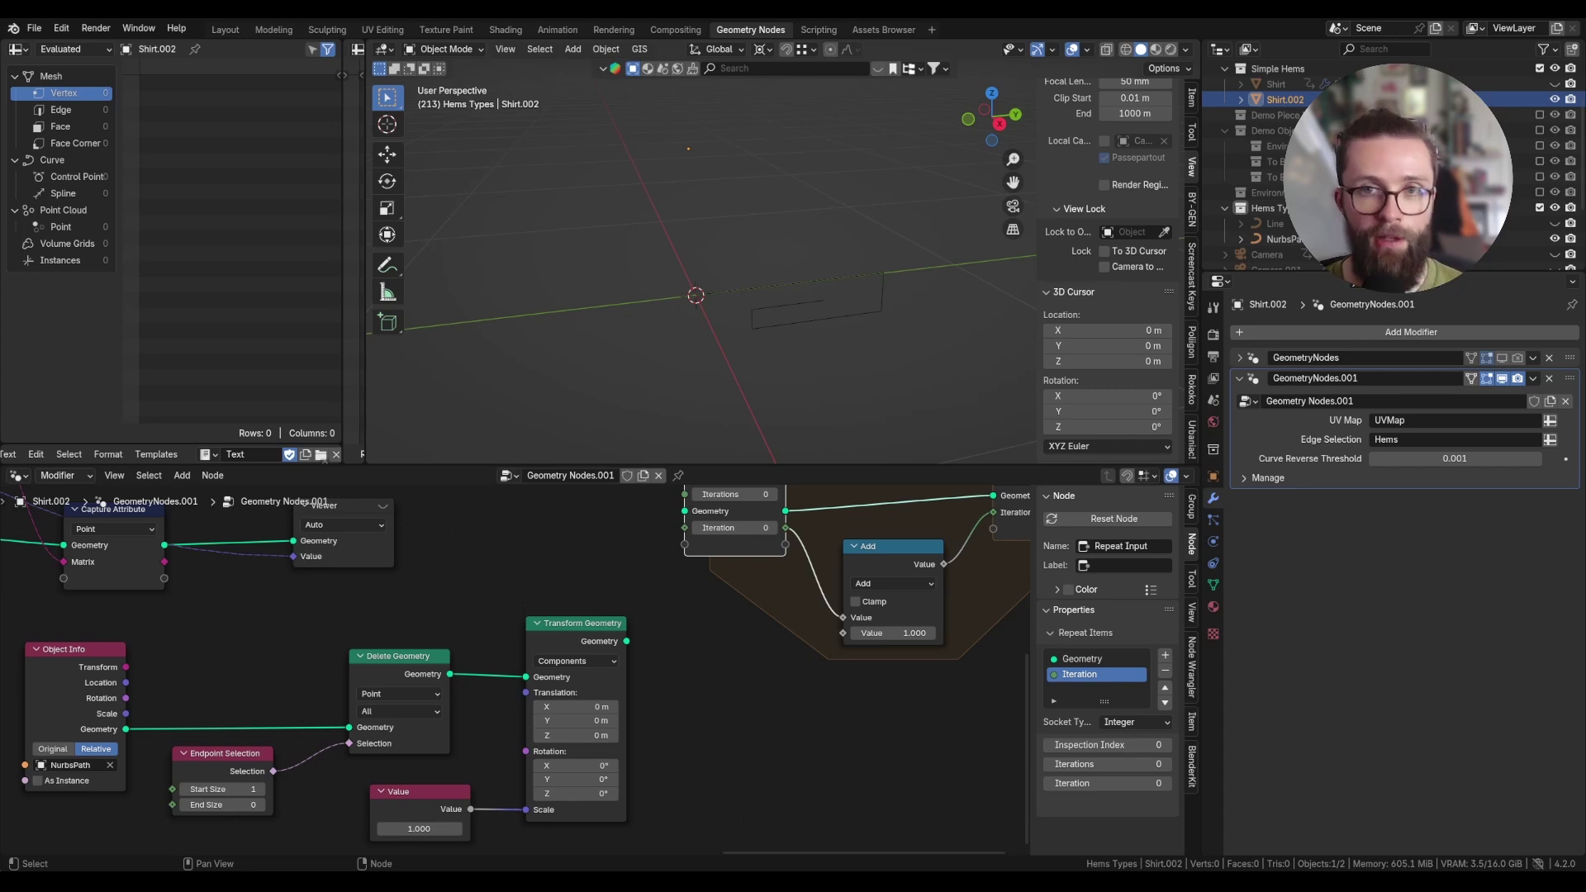
# Add a Domain Size node set to Curve, fed by Transform Geometry's Geometry output, in Shirt.002's node tree.
pyautogui.click(805, 286)
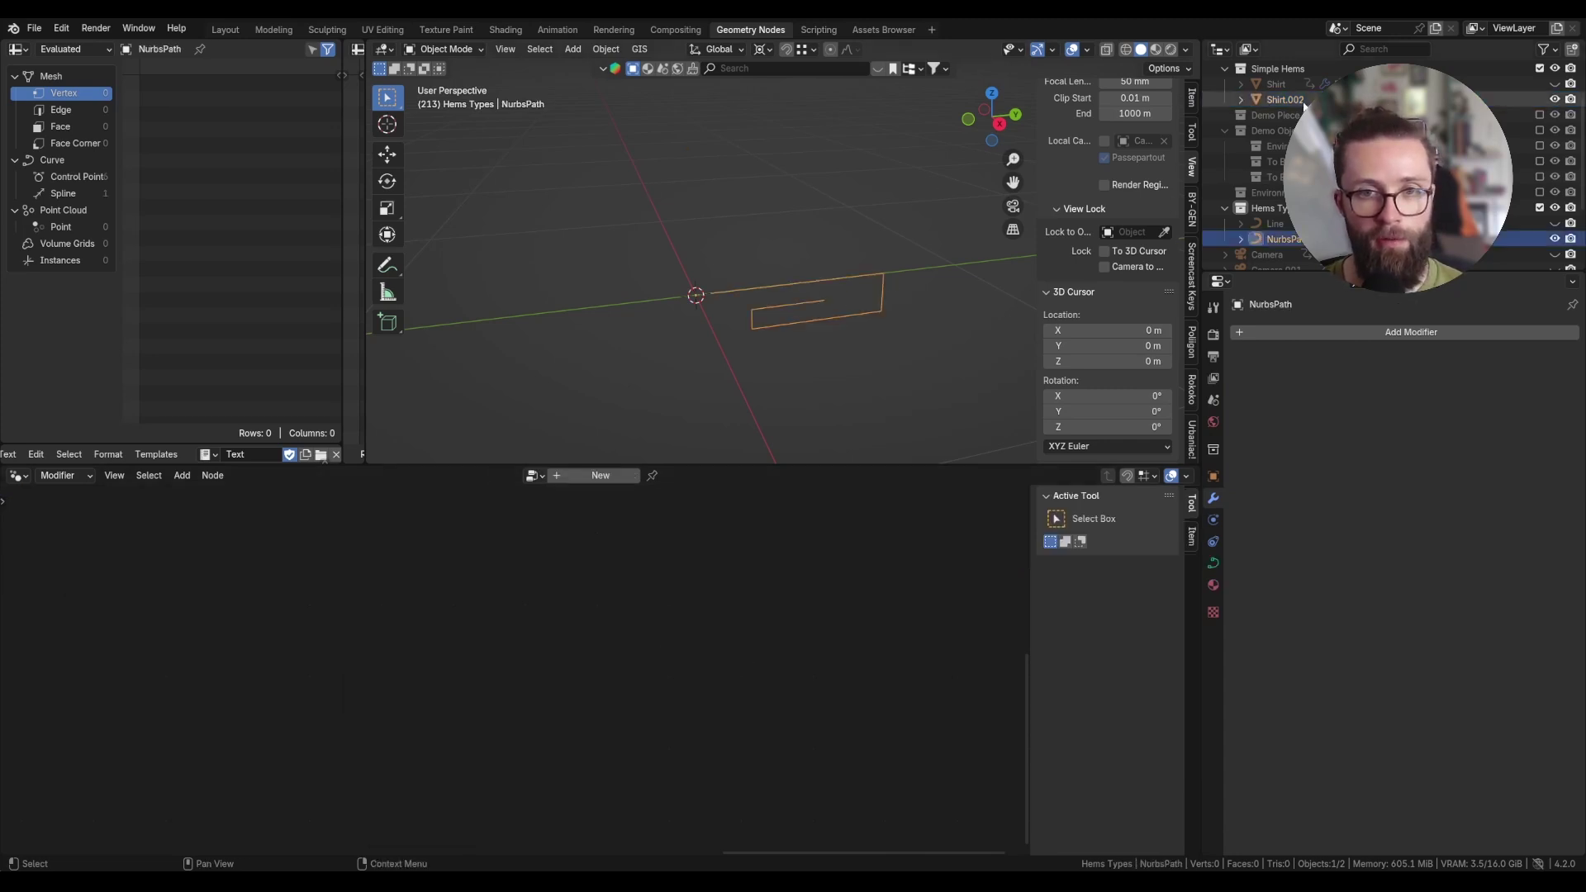
pyautogui.click(1272, 99)
pyautogui.hotkey('shift', 'a')
pyautogui.write('doma')
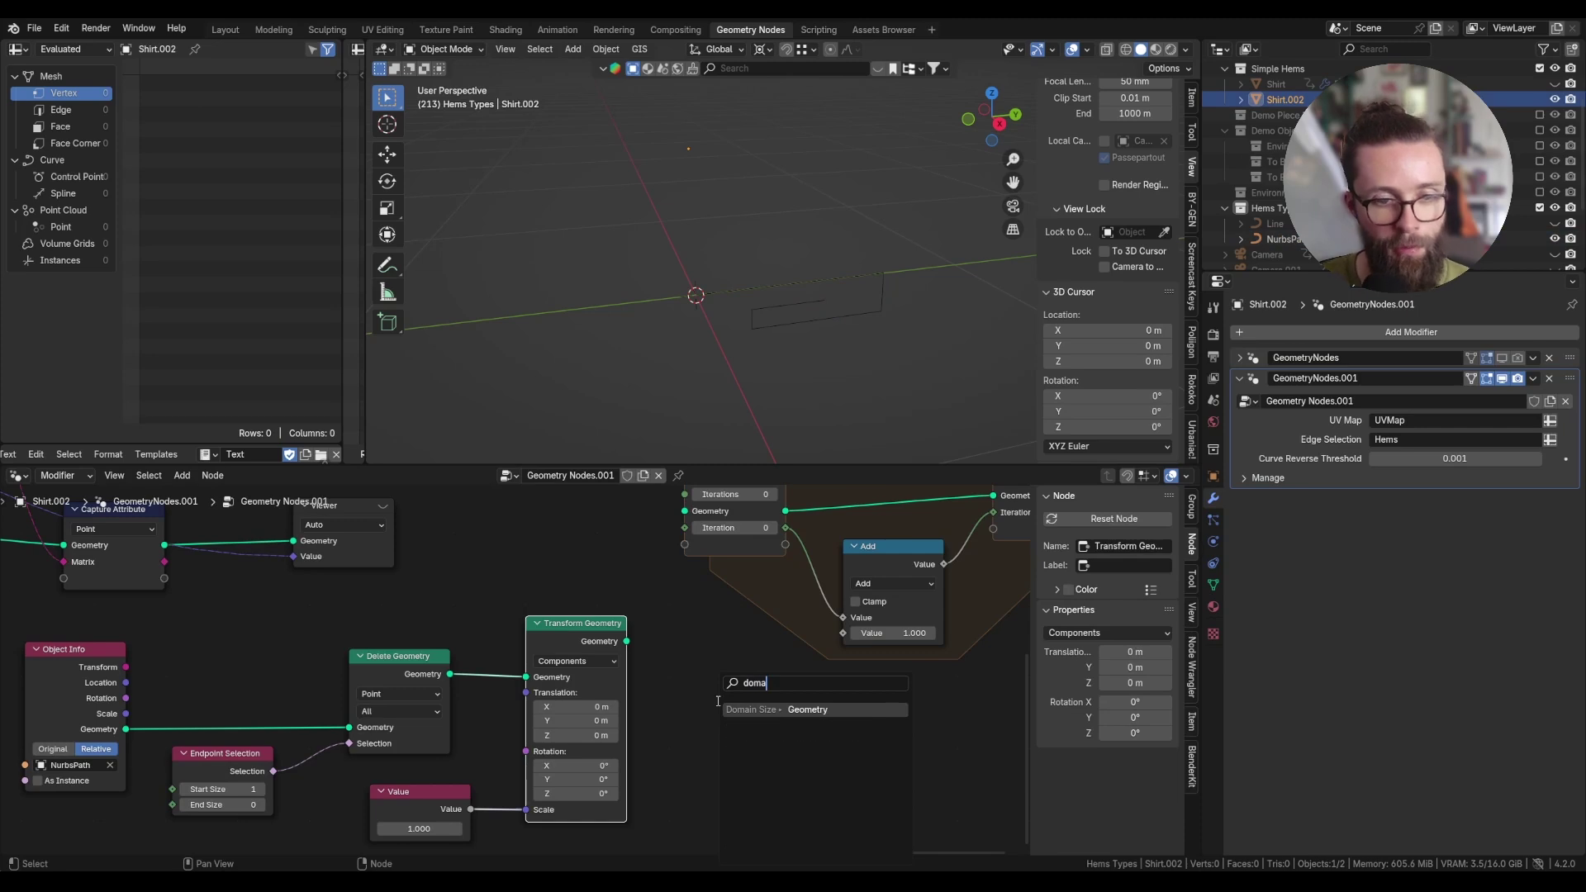
pyautogui.click(748, 709)
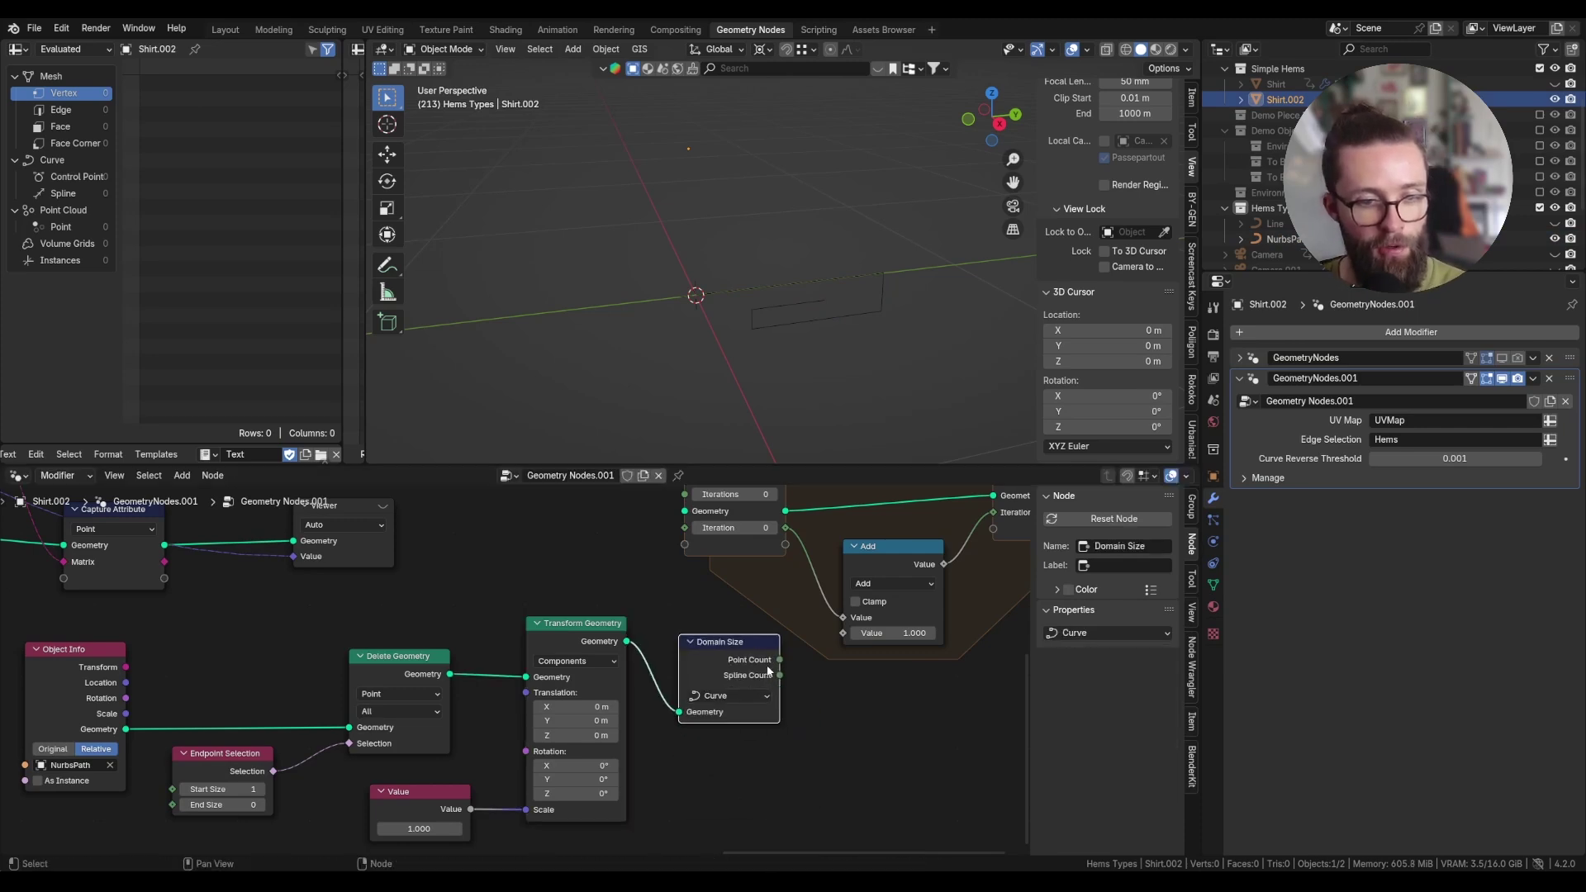
# Subtract 1 from Domain Size's Point Count with a Math node and connect the result to the repeat zone's Iterations.
pyautogui.moveTo(779, 659); pyautogui.dragTo(813, 668)
pyautogui.write('subt')
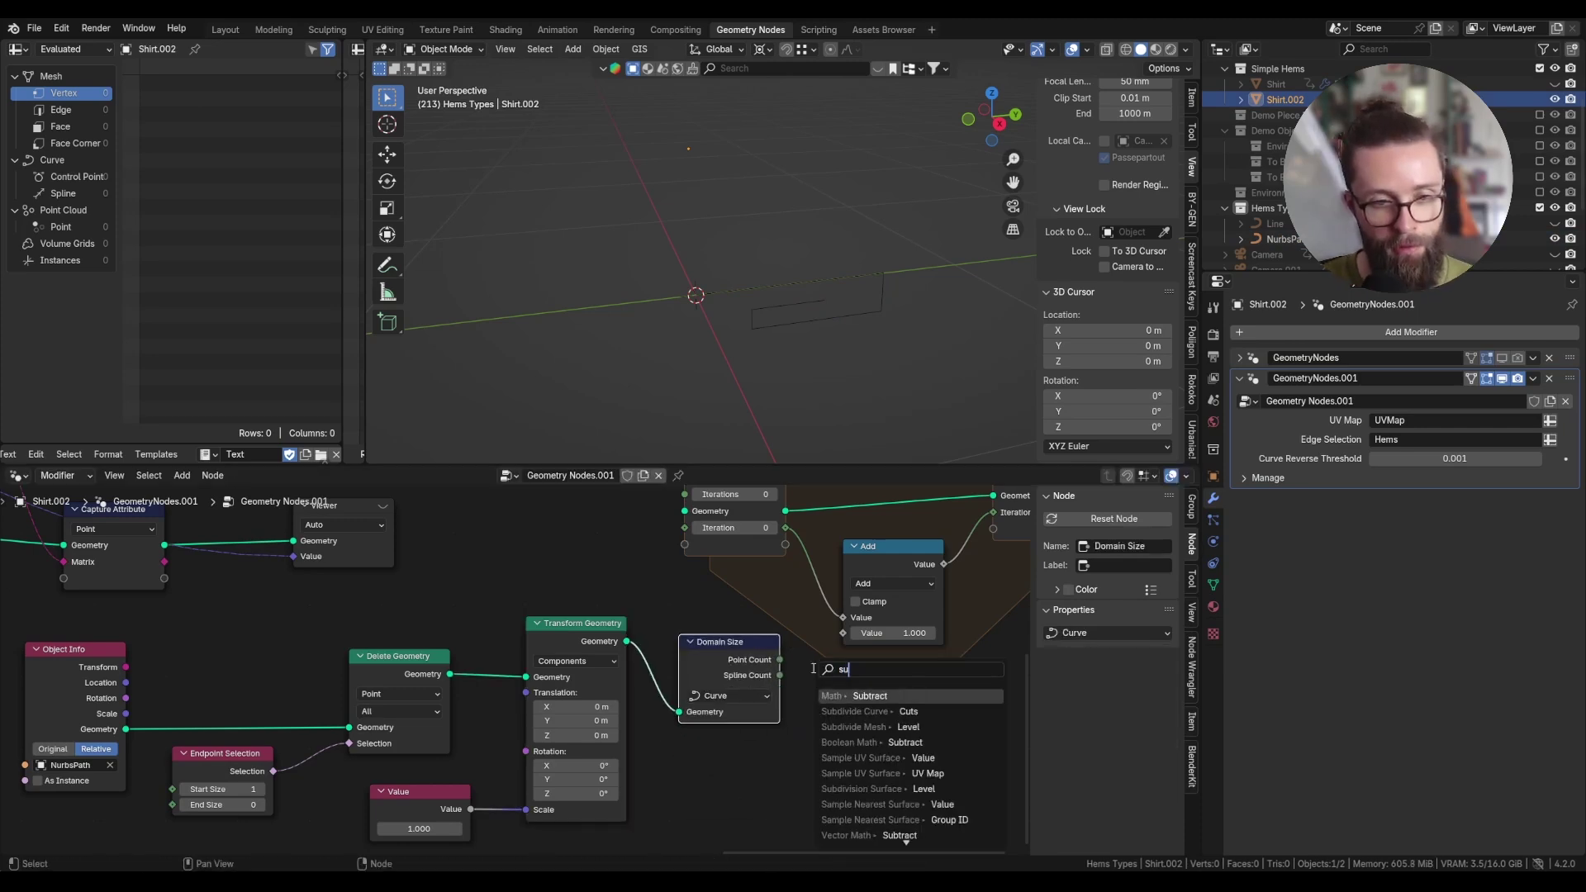
pyautogui.click(846, 694)
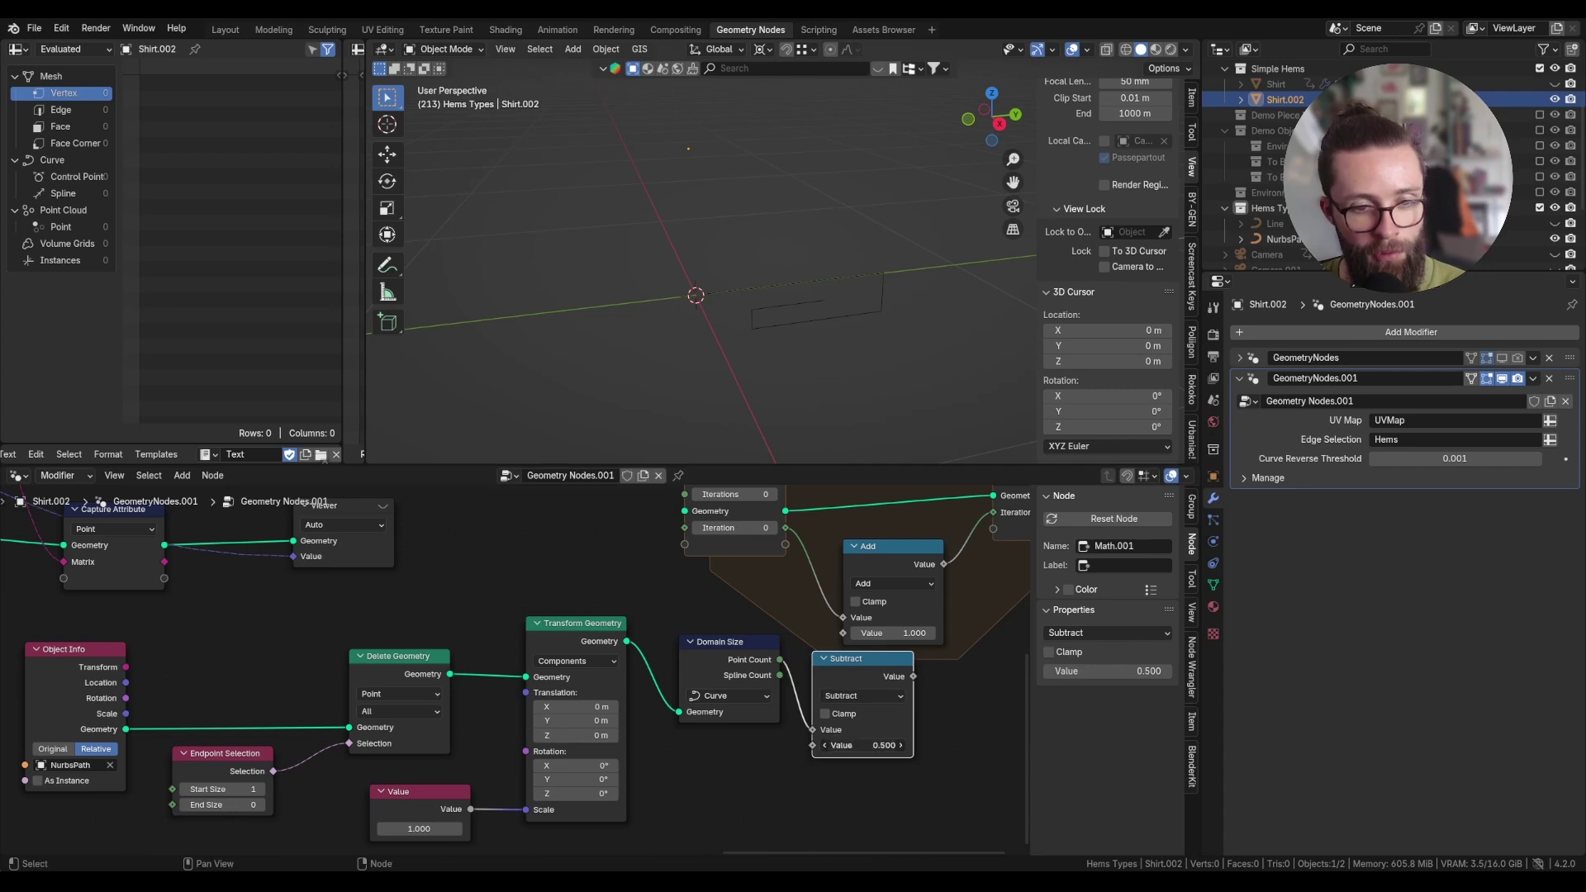
pyautogui.moveTo(914, 675); pyautogui.dragTo(698, 496)
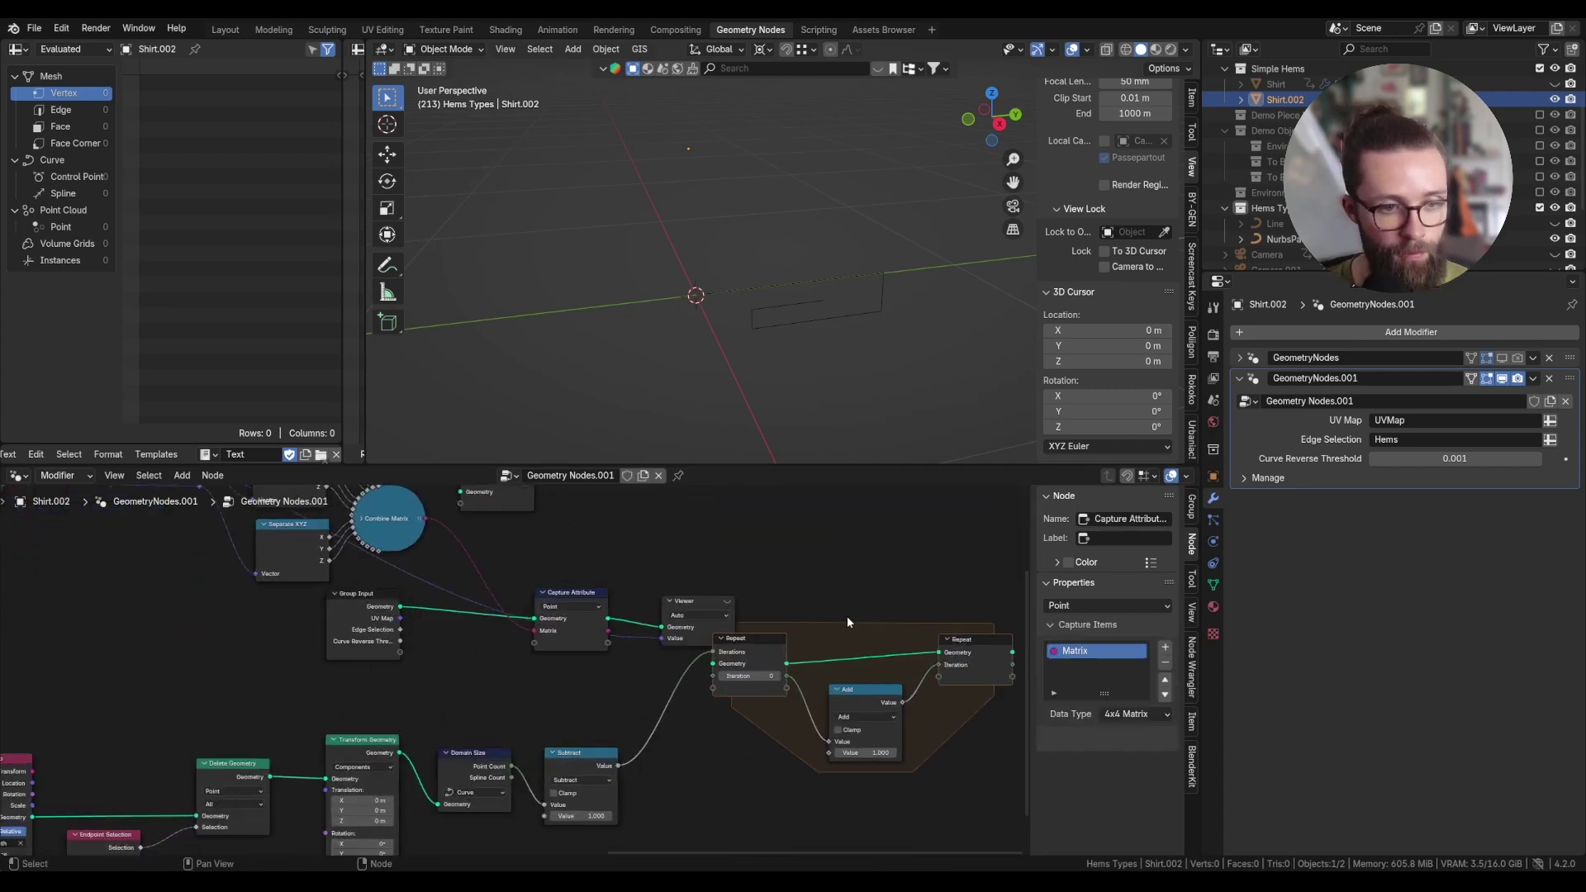
# Delete the Viewer node, feed Capture Attribute's Geometry into the repeat zone, and tidy the zone's node layout.
pyautogui.moveTo(585, 618); pyautogui.dragTo(719, 574)
pyautogui.press('g')
pyautogui.click(617, 602)
pyautogui.press('x')
pyautogui.moveTo(756, 647); pyautogui.dragTo(761, 618)
pyautogui.moveTo(982, 664); pyautogui.dragTo(988, 641)
pyautogui.moveTo(884, 702); pyautogui.dragTo(889, 669)
pyautogui.scroll(-1, 889, 668)
pyautogui.scroll(4, 890, 667)
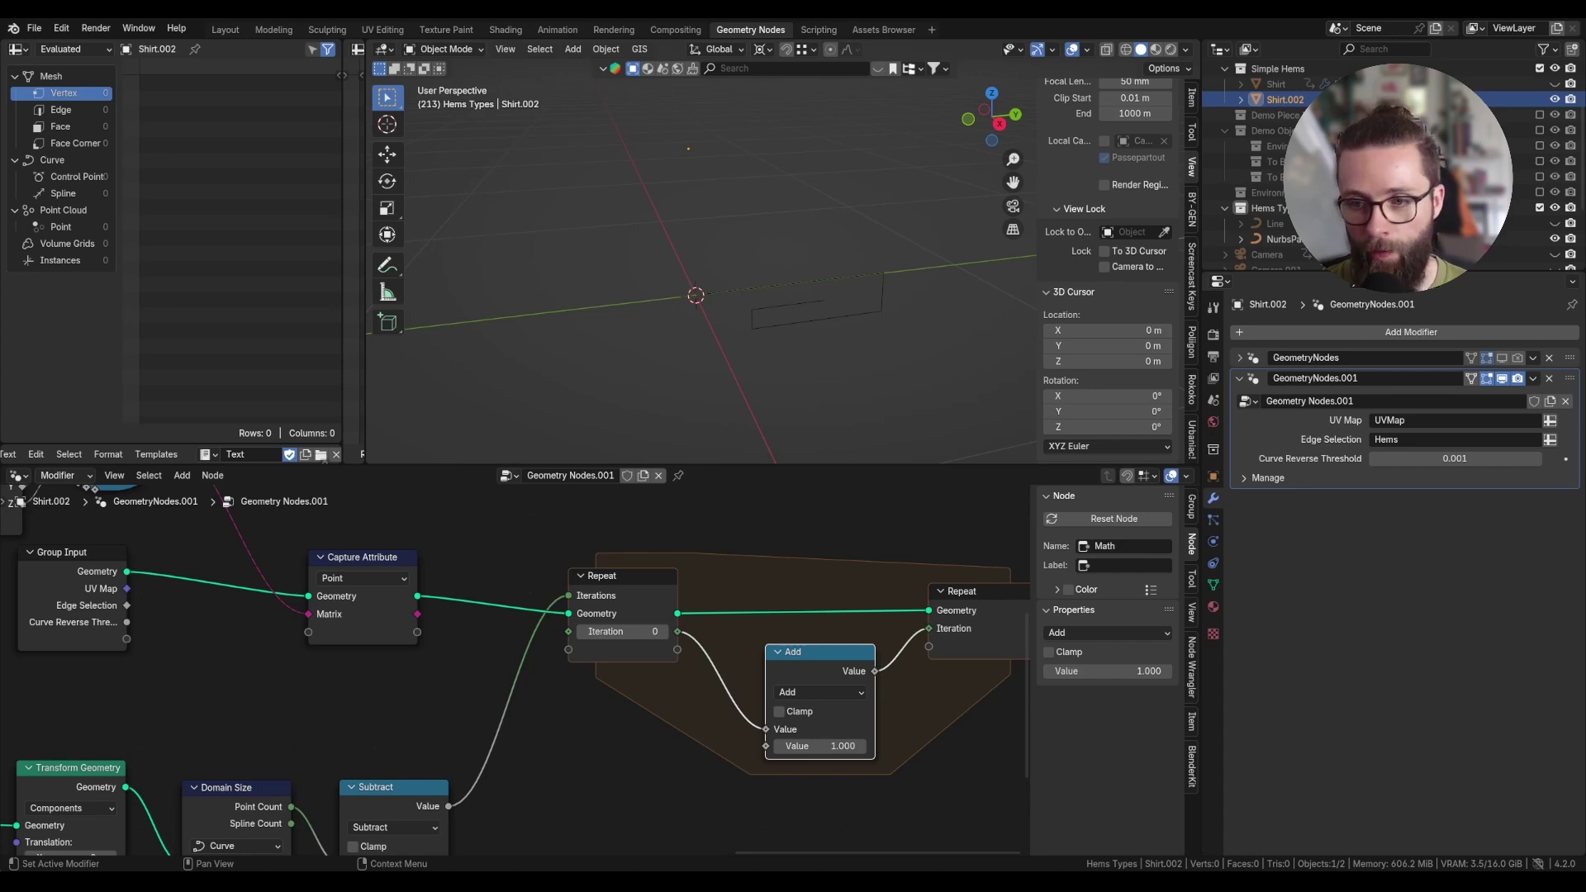
# Widen the repeat zone and insert an Extrude Mesh node in Edges mode on its geometry link.
pyautogui.moveTo(737, 596); pyautogui.dragTo(580, 612, button='middle')
pyautogui.moveTo(799, 634); pyautogui.dragTo(963, 631)
pyautogui.hotkey('shift', 'a')
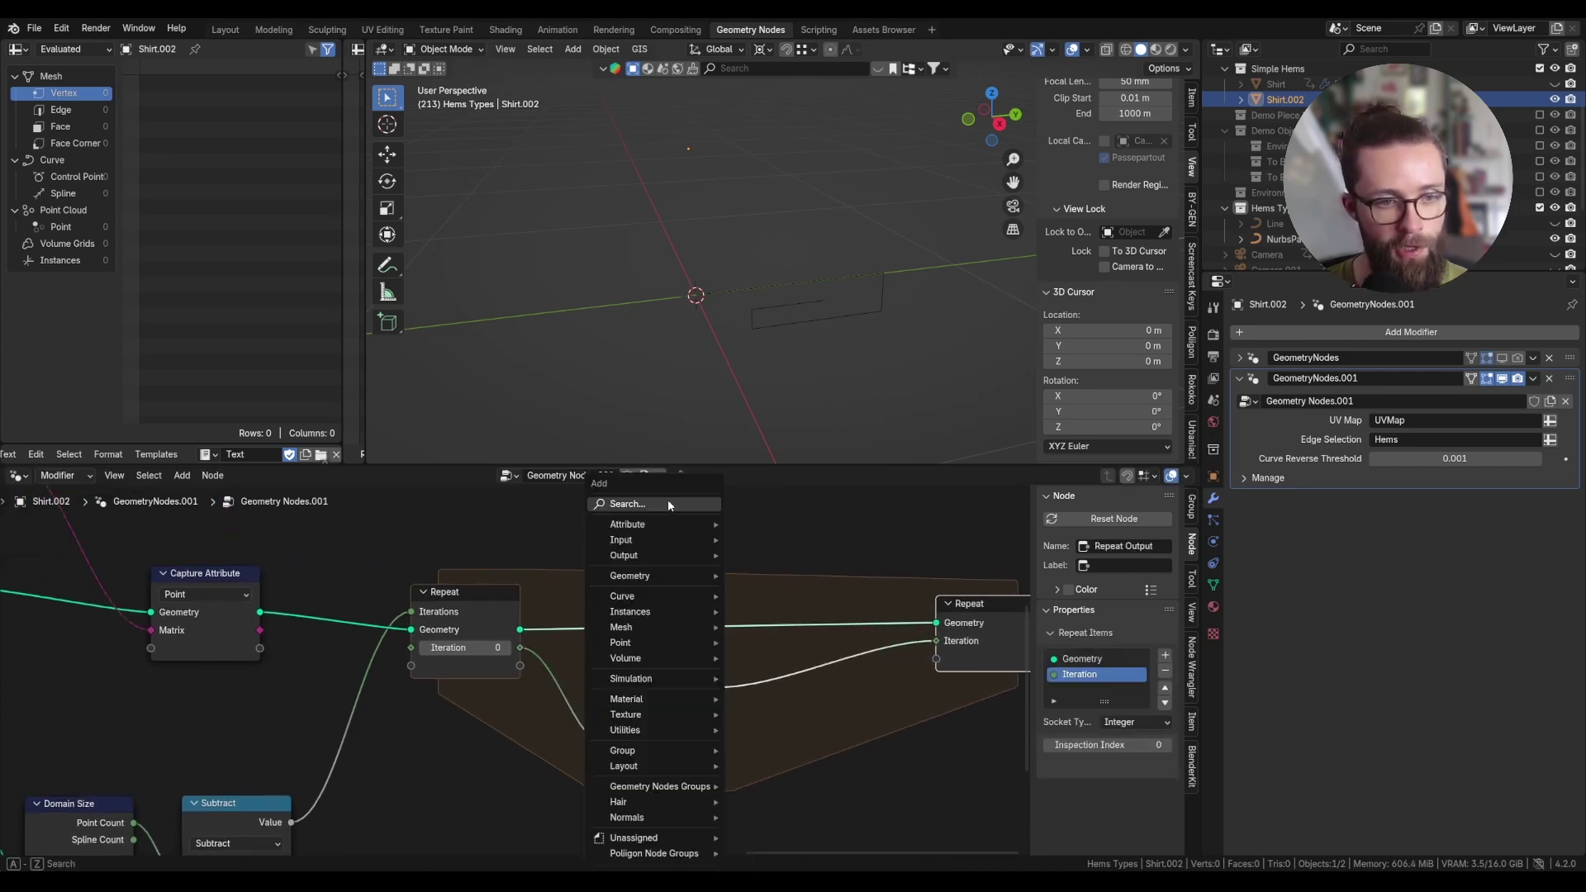
pyautogui.click(667, 504)
pyautogui.write('extr')
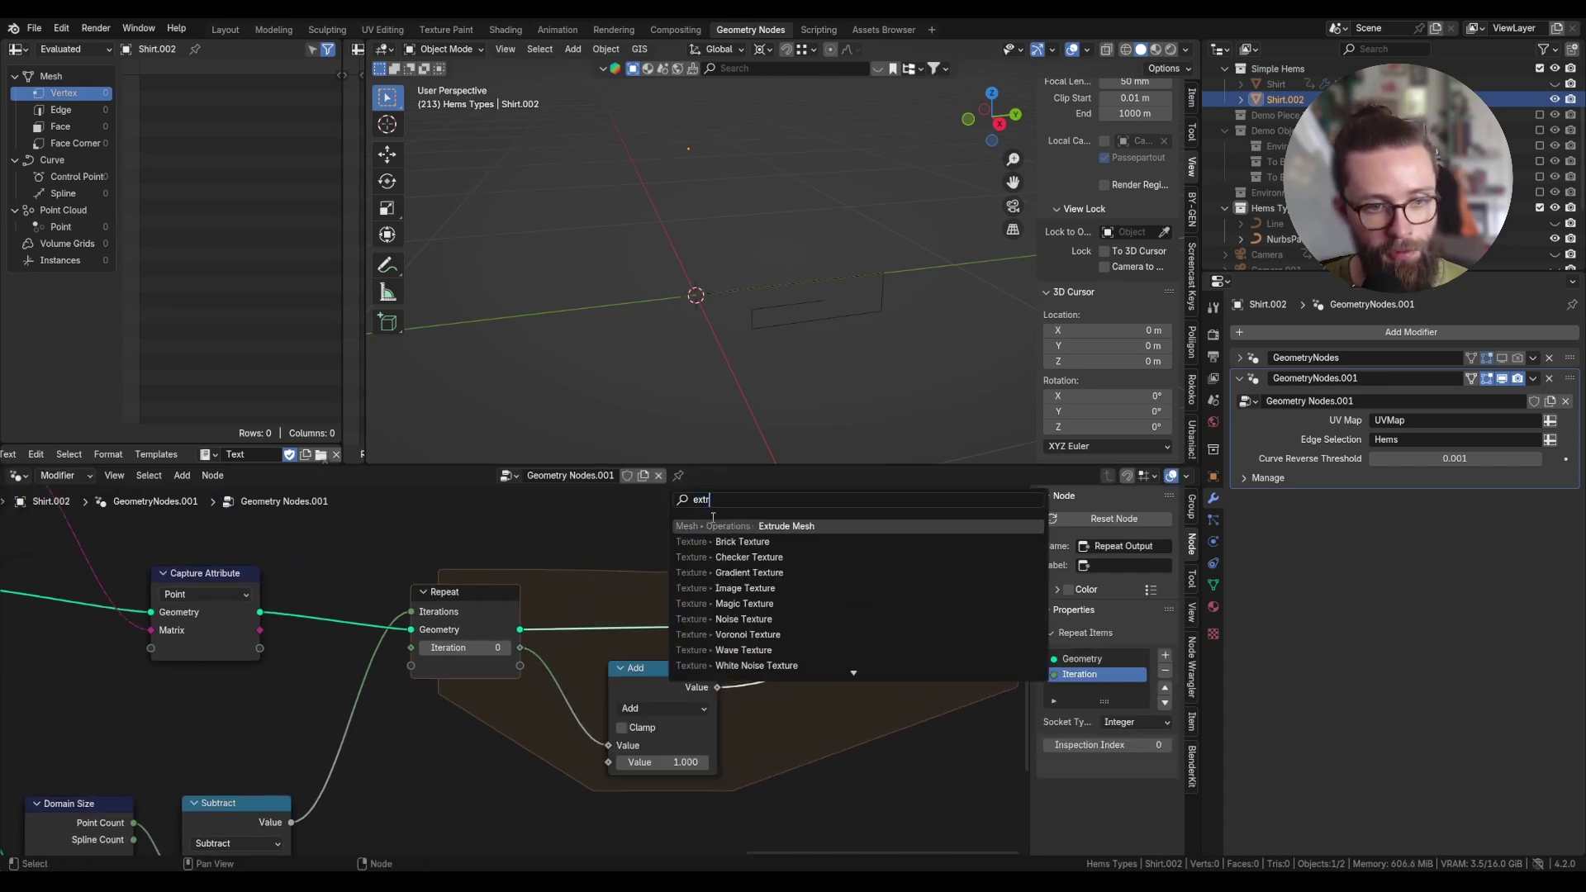
pyautogui.click(713, 524)
pyautogui.click(684, 512)
pyautogui.moveTo(731, 536); pyautogui.dragTo(717, 487)
pyautogui.moveTo(717, 488); pyautogui.dragTo(717, 554, button='middle')
pyautogui.click(737, 612)
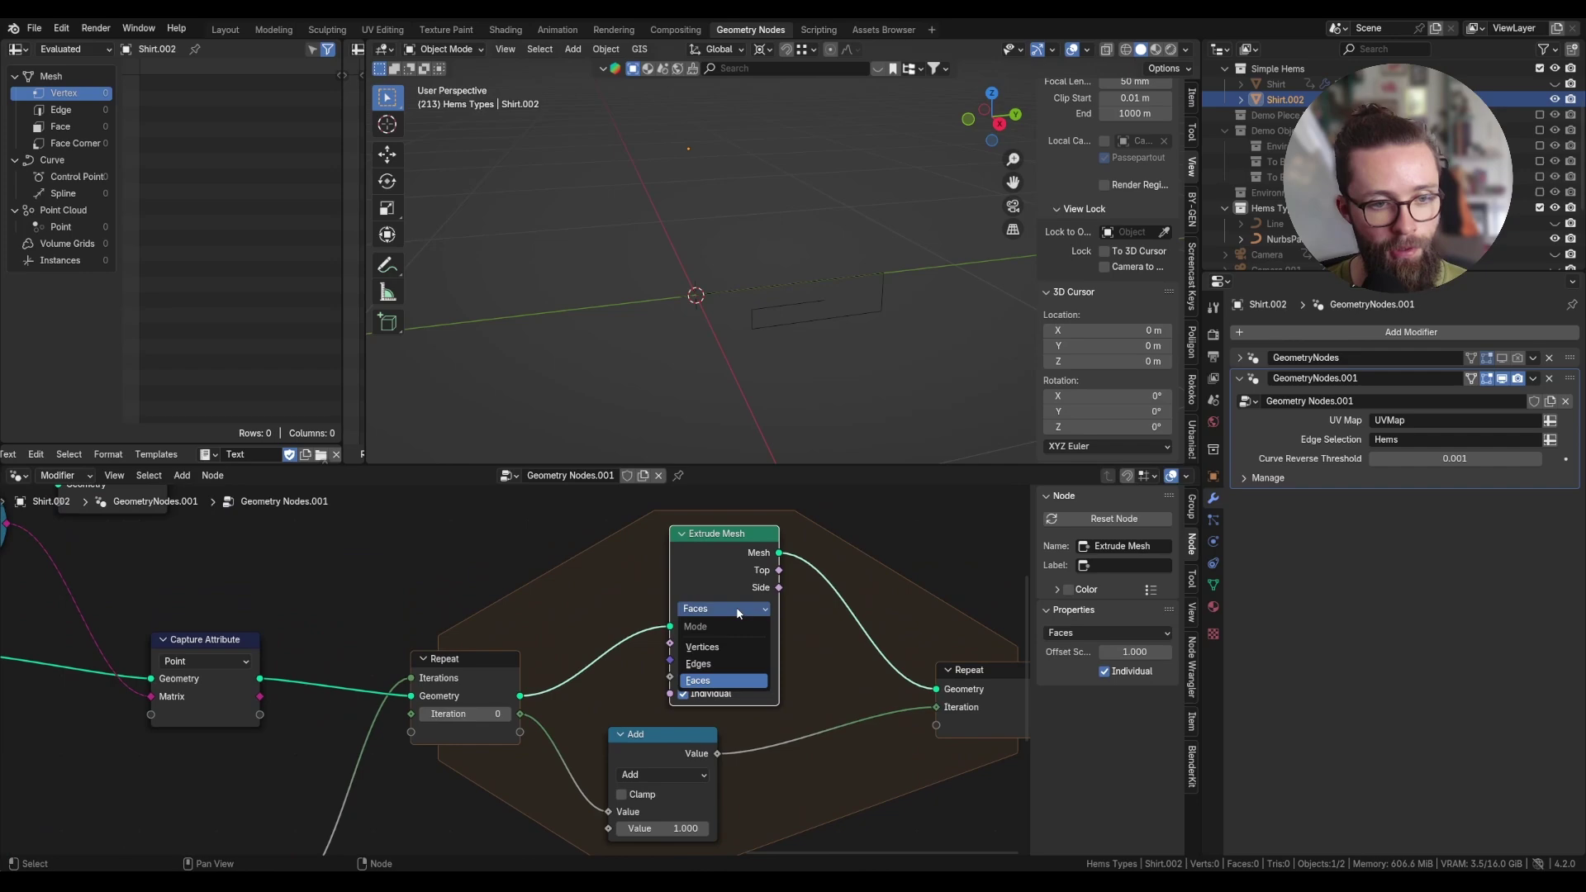
pyautogui.click(702, 663)
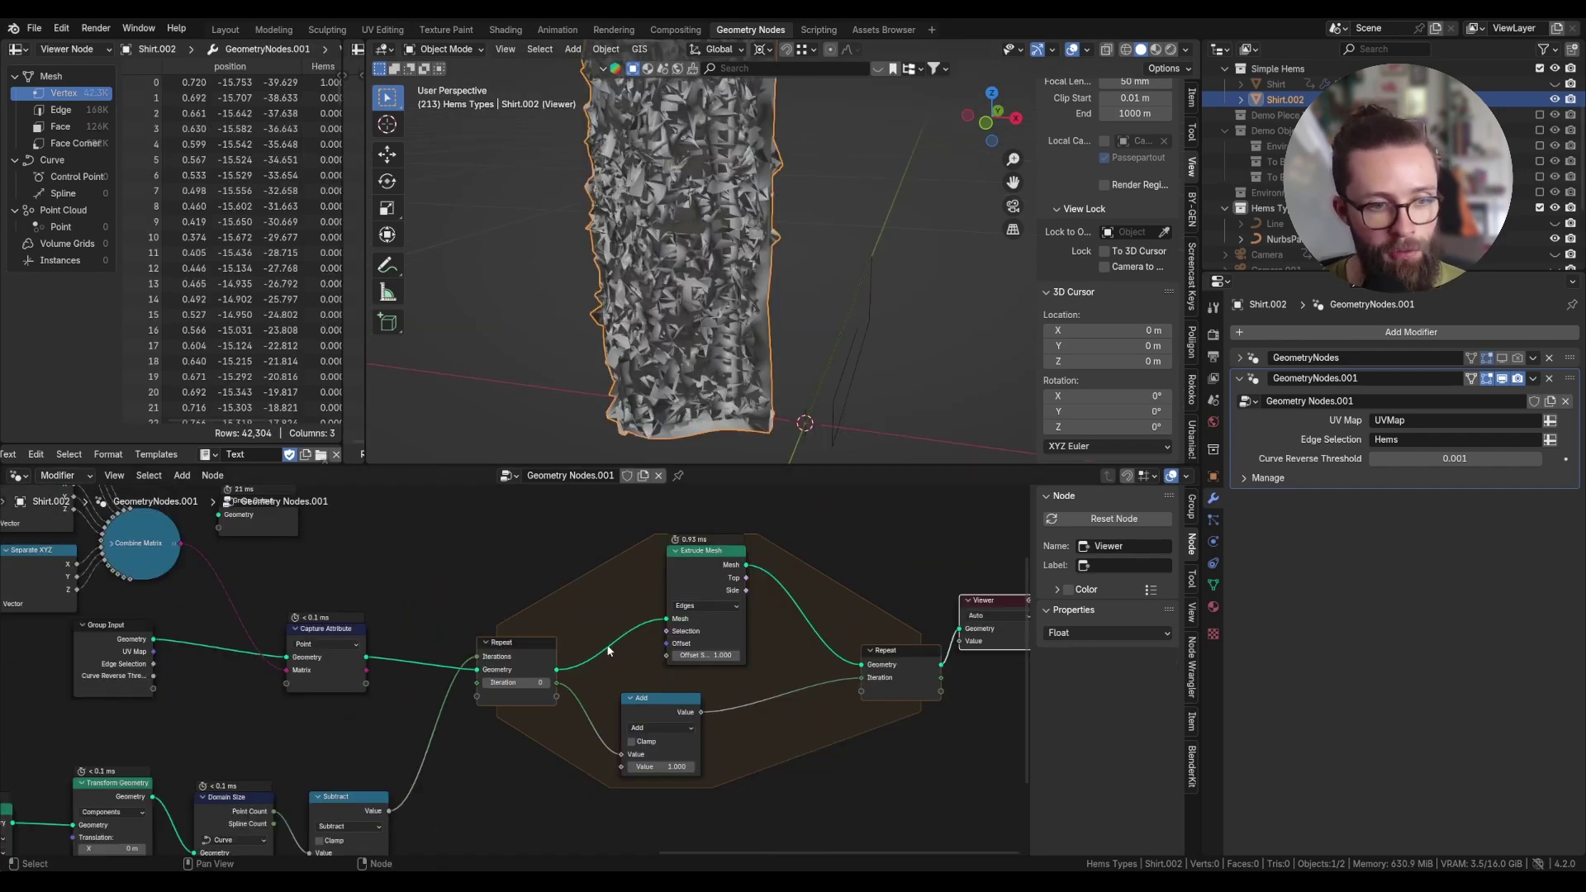
# Reposition the Add node and link a new repeat zone item to Extrude Mesh's Selection.
pyautogui.click(676, 727)
pyautogui.moveTo(661, 700); pyautogui.dragTo(689, 703)
pyautogui.moveTo(558, 696); pyautogui.dragTo(667, 632)
# Drive the repeat zone's Selection with Edge Selection compared Equal to 1, and link Extrude Mesh's selection output to the zone's ending Selection.
pyautogui.moveTo(743, 598); pyautogui.dragTo(975, 586, button='middle')
pyautogui.moveTo(383, 652); pyautogui.dragTo(509, 696)
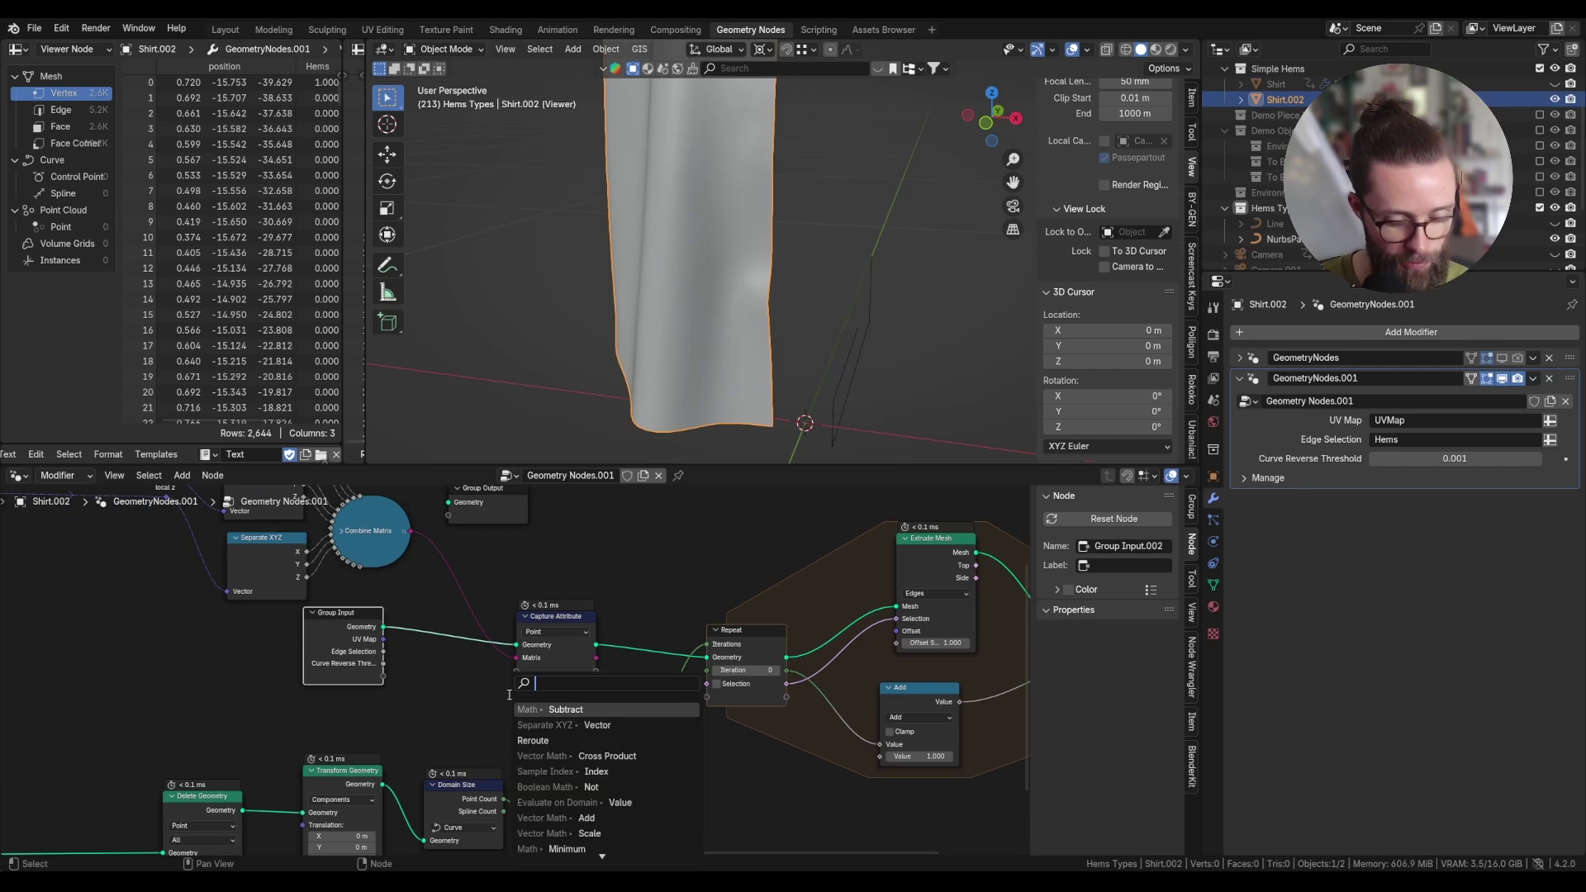
pyautogui.write('compa')
pyautogui.click(556, 707)
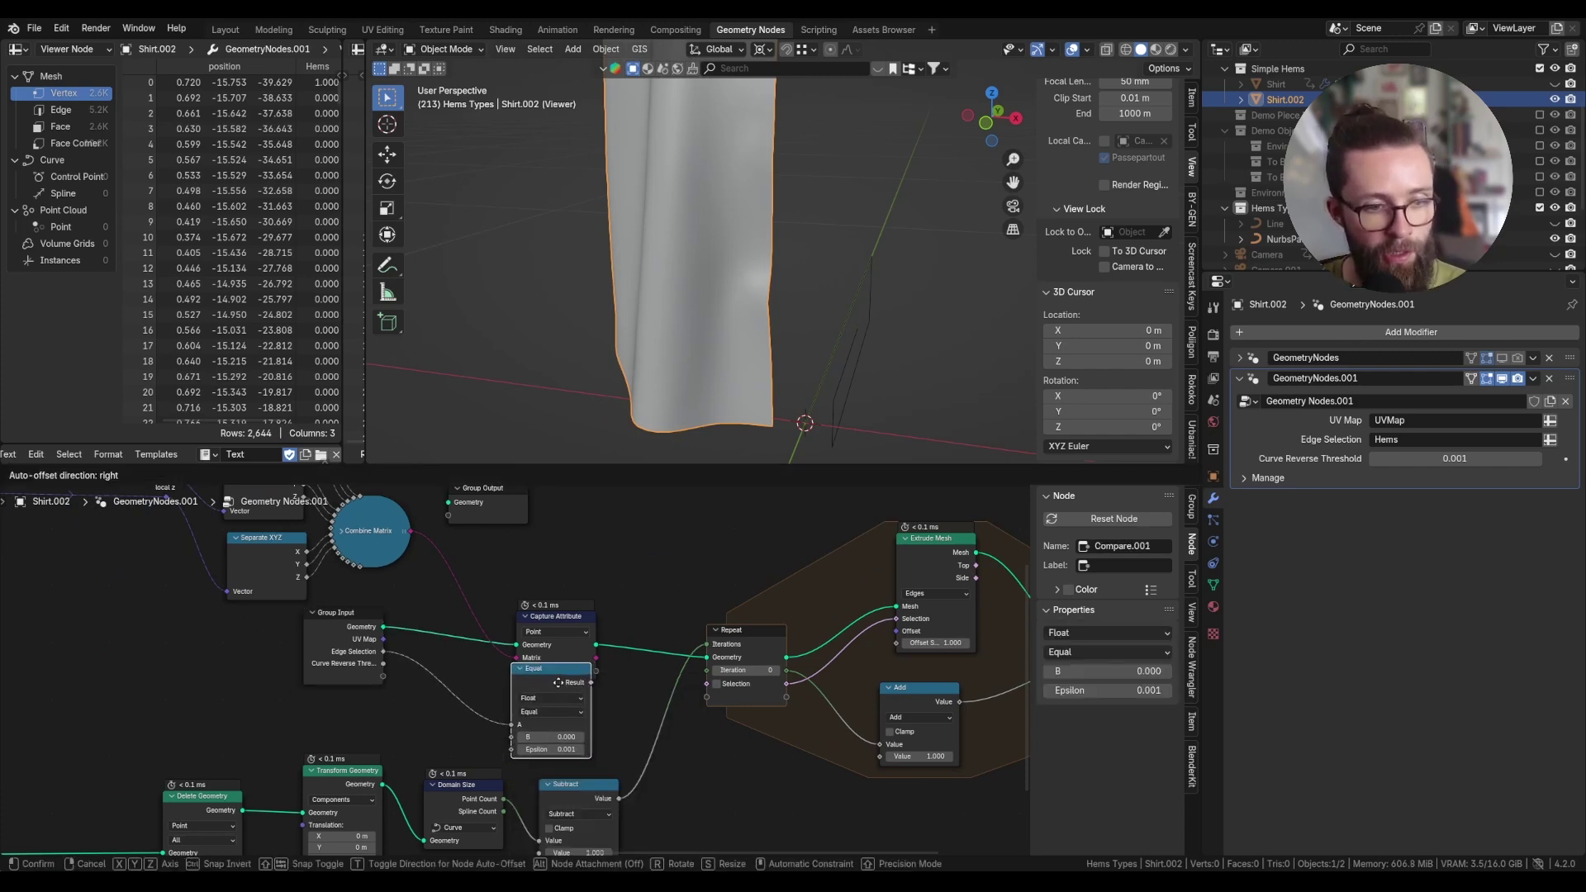
pyautogui.click(558, 715)
pyautogui.click(552, 739)
pyautogui.write('1')
pyautogui.press('Return')
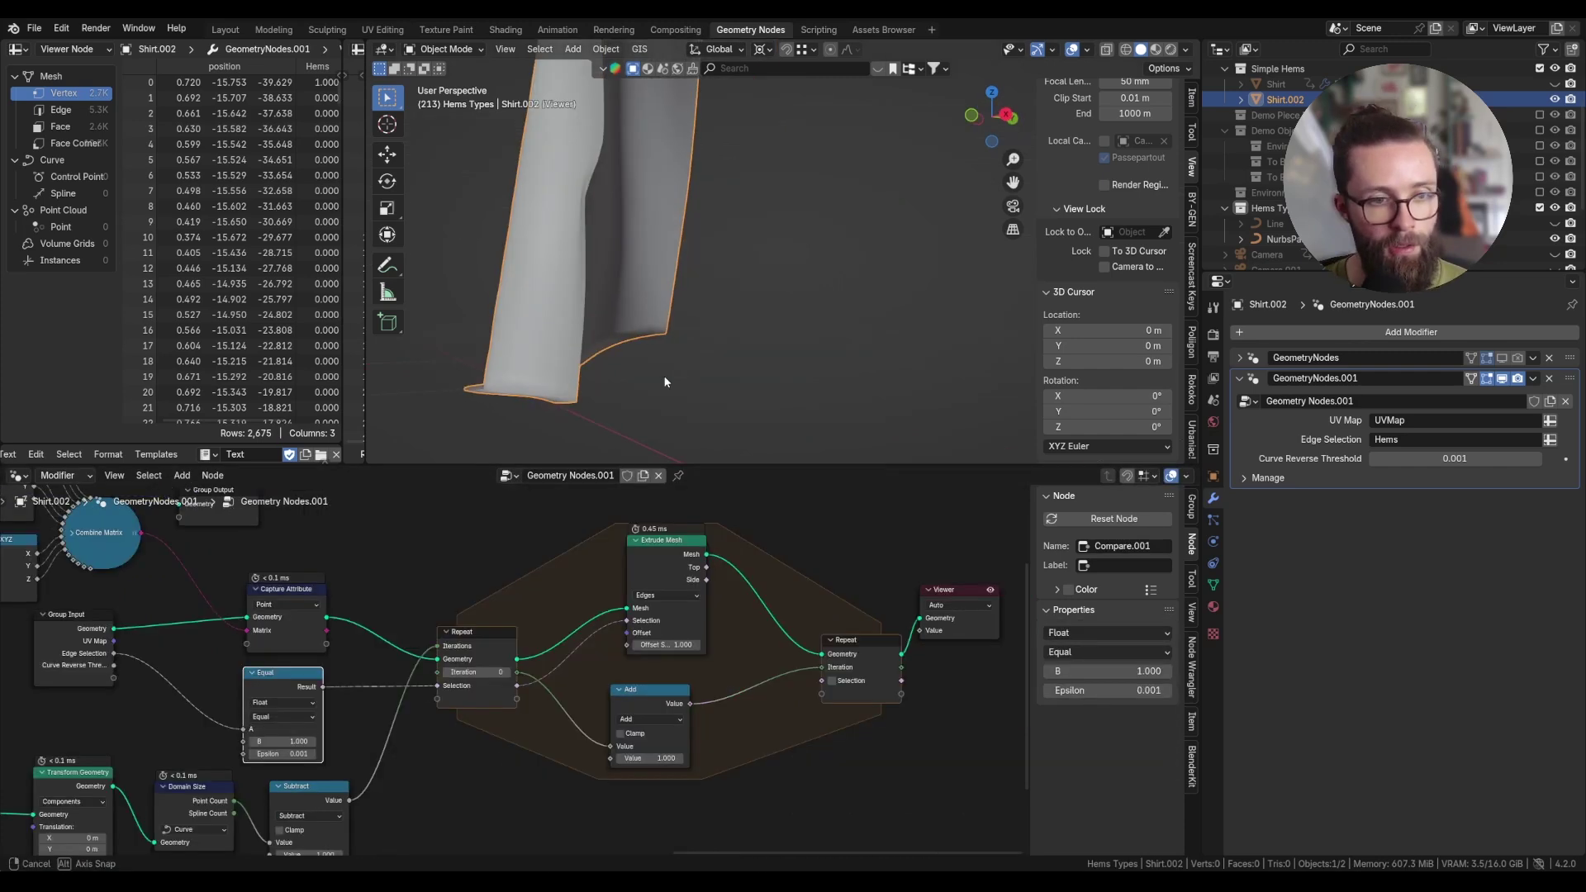
pyautogui.hscroll(-5, 547, 393)
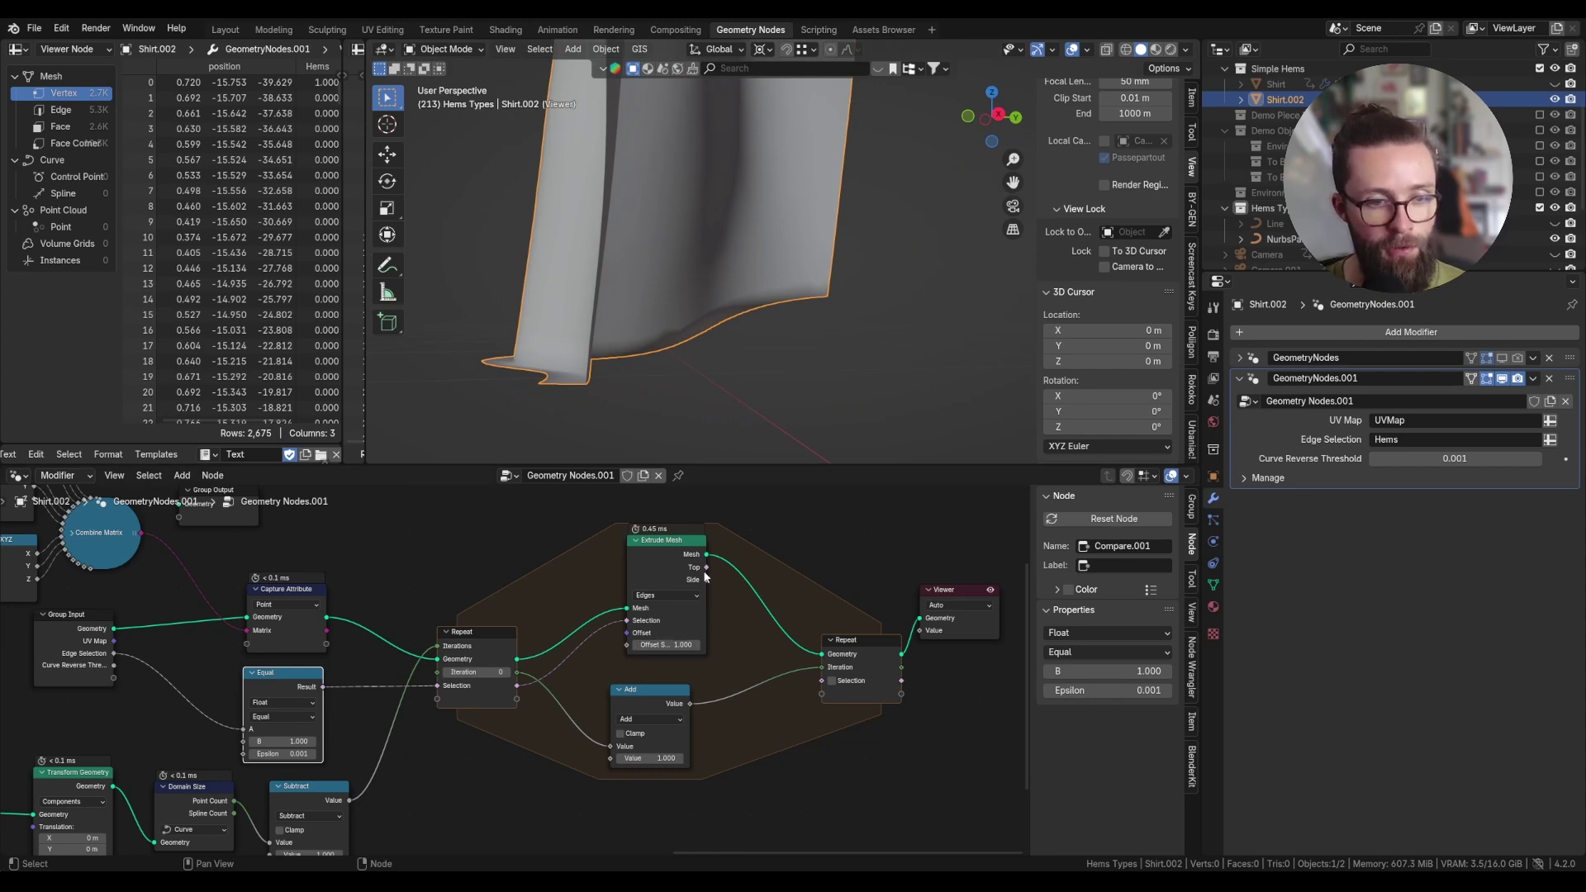
pyautogui.moveTo(706, 579); pyautogui.dragTo(826, 686)
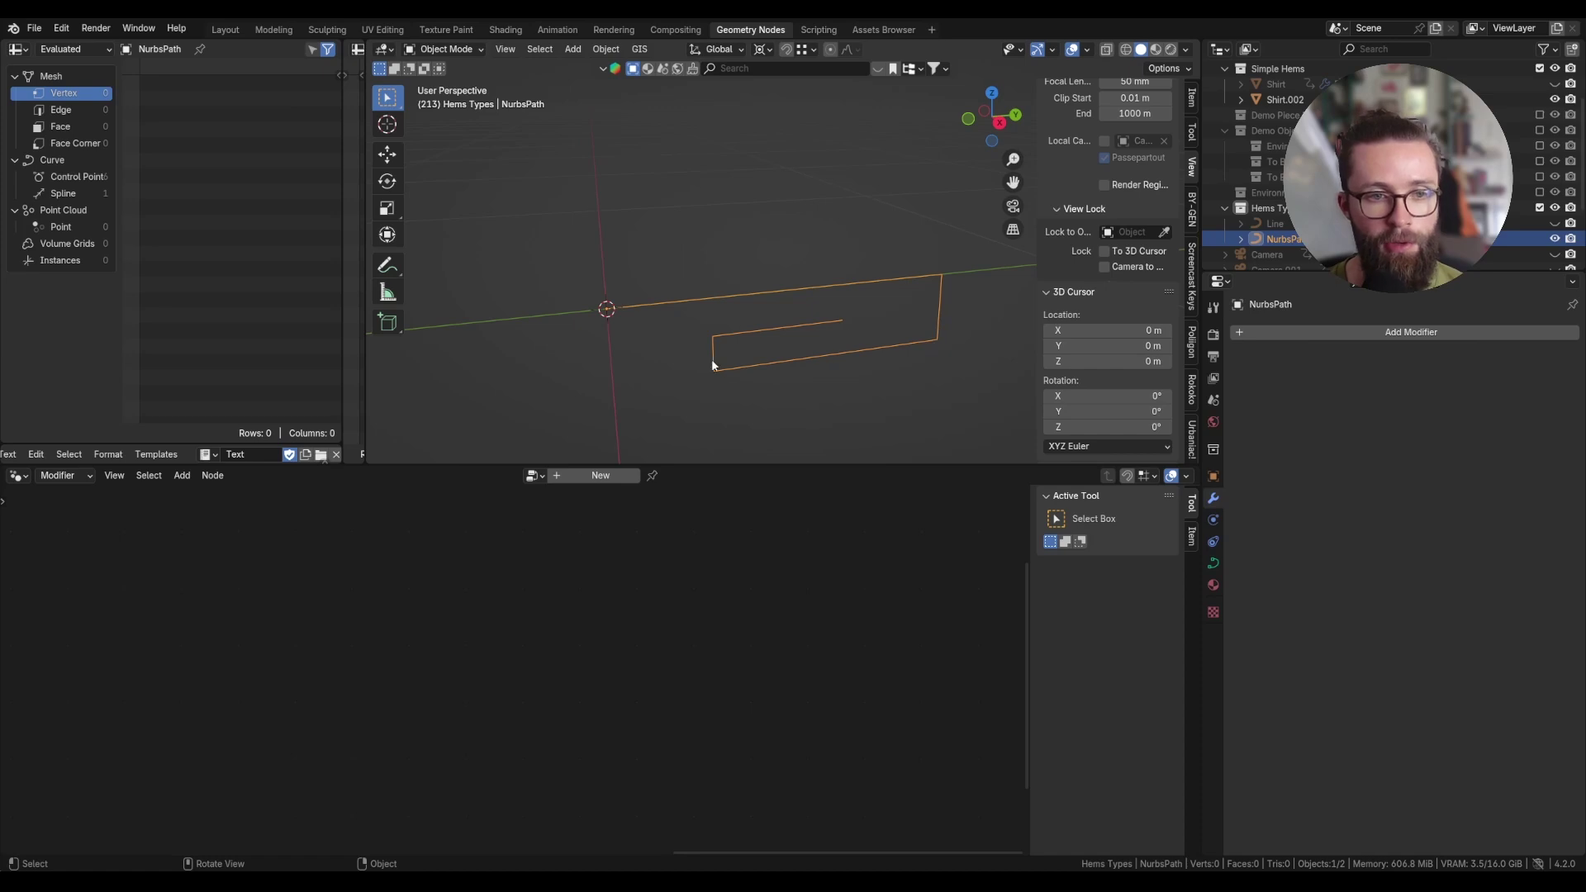
# Annotate the NurbsPath profile with a cross at its lower corner and arrows tracing the segments after the first one.
pyautogui.click(388, 265)
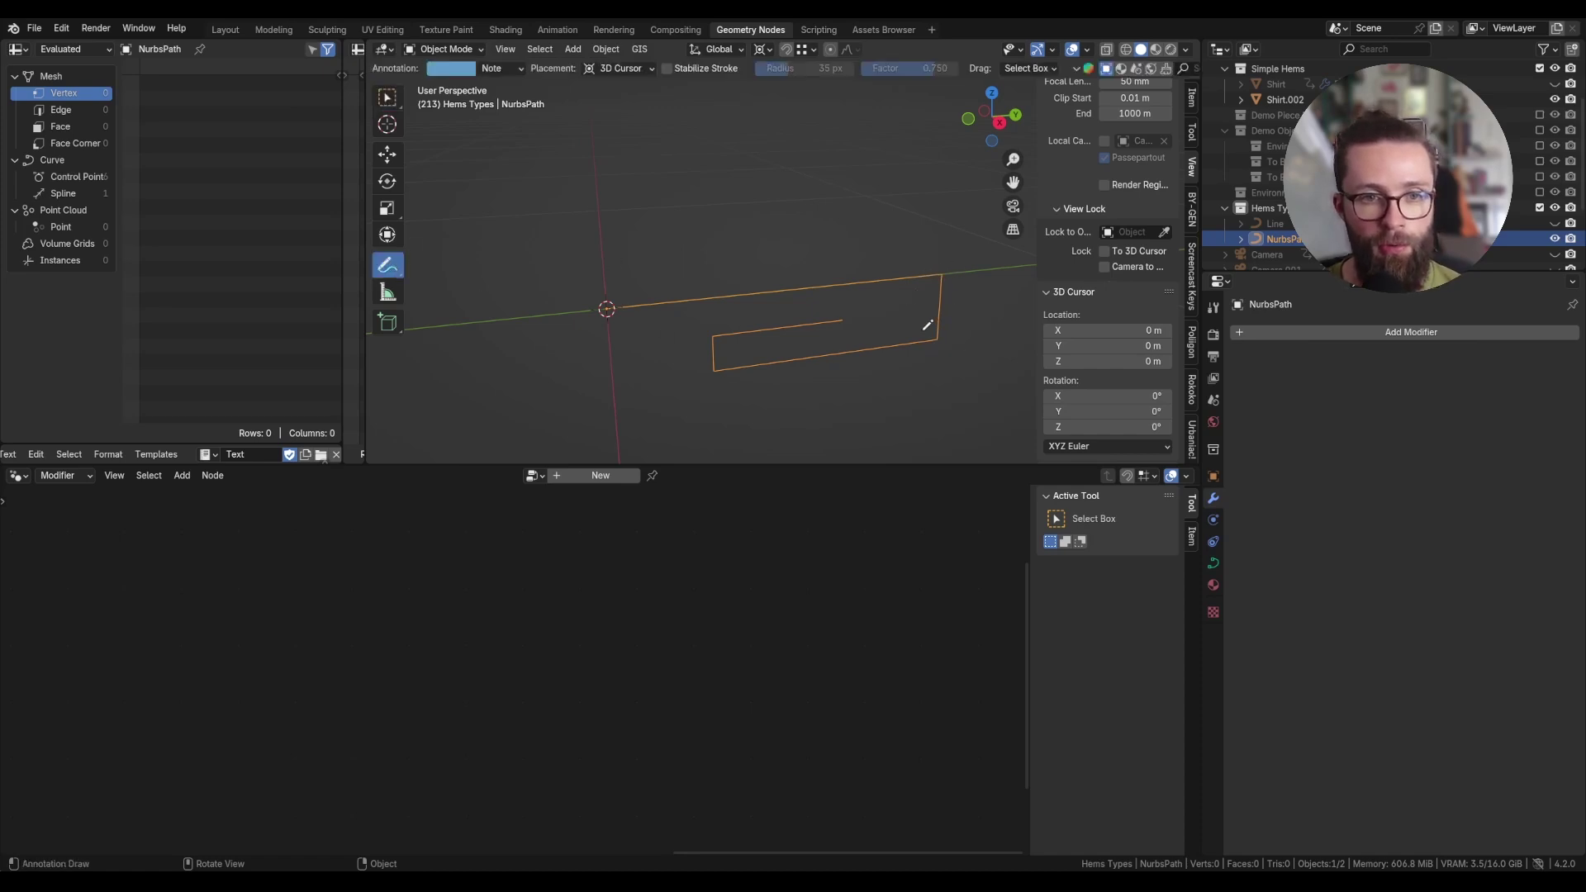
pyautogui.moveTo(950, 340); pyautogui.dragTo(948, 351)
pyautogui.moveTo(947, 328); pyautogui.dragTo(917, 349)
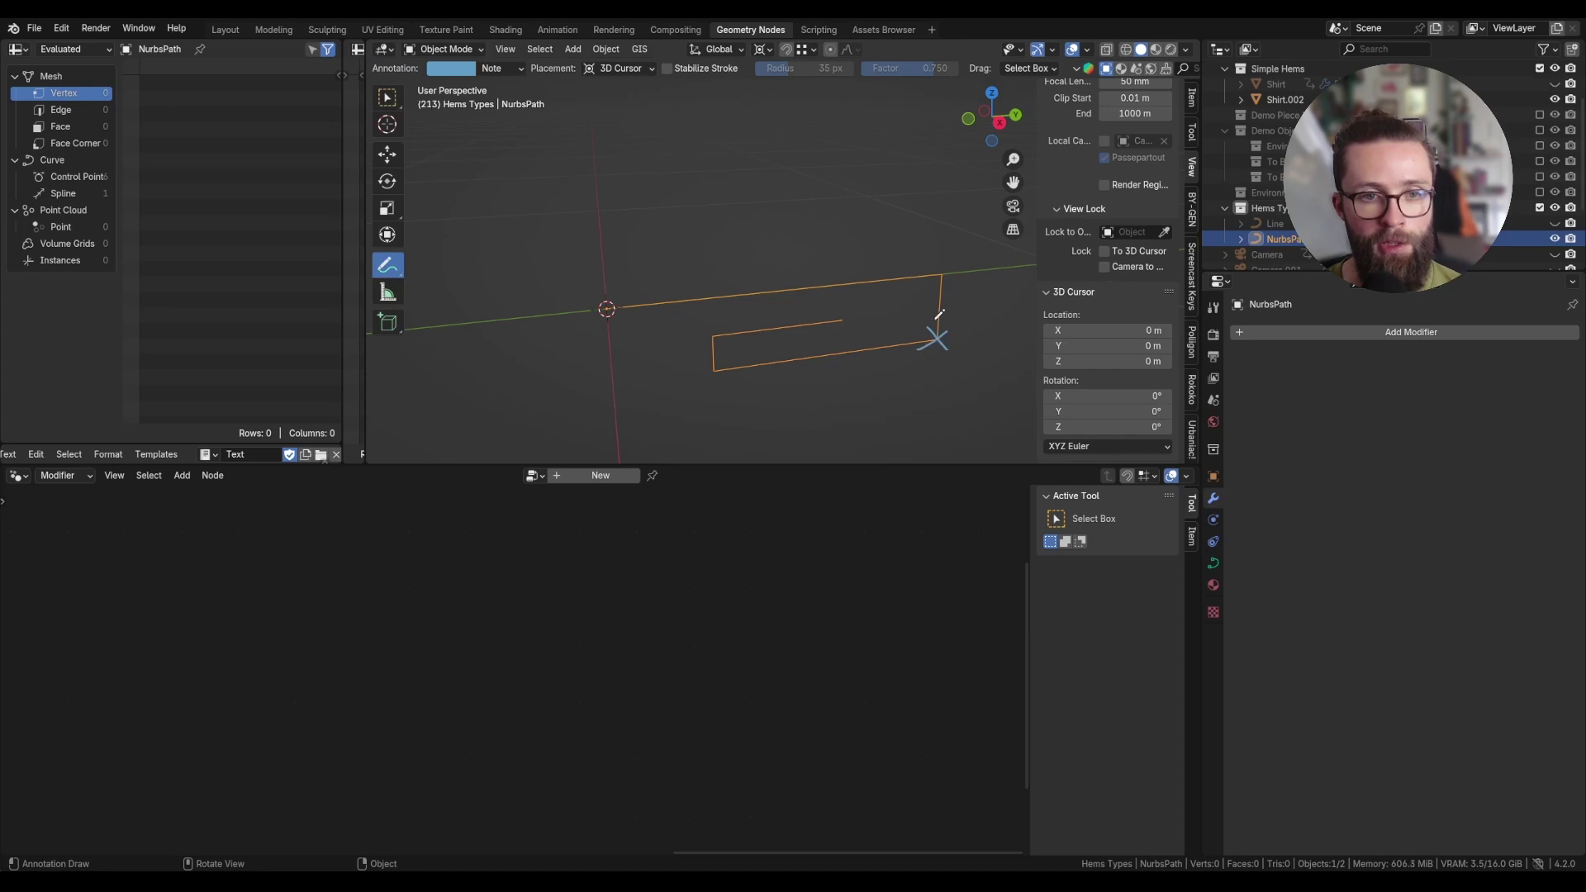
pyautogui.moveTo(942, 271)
pyautogui.mouseDown()
pyautogui.moveTo(929, 327)
pyautogui.moveTo(843, 321)
pyautogui.mouseUp()
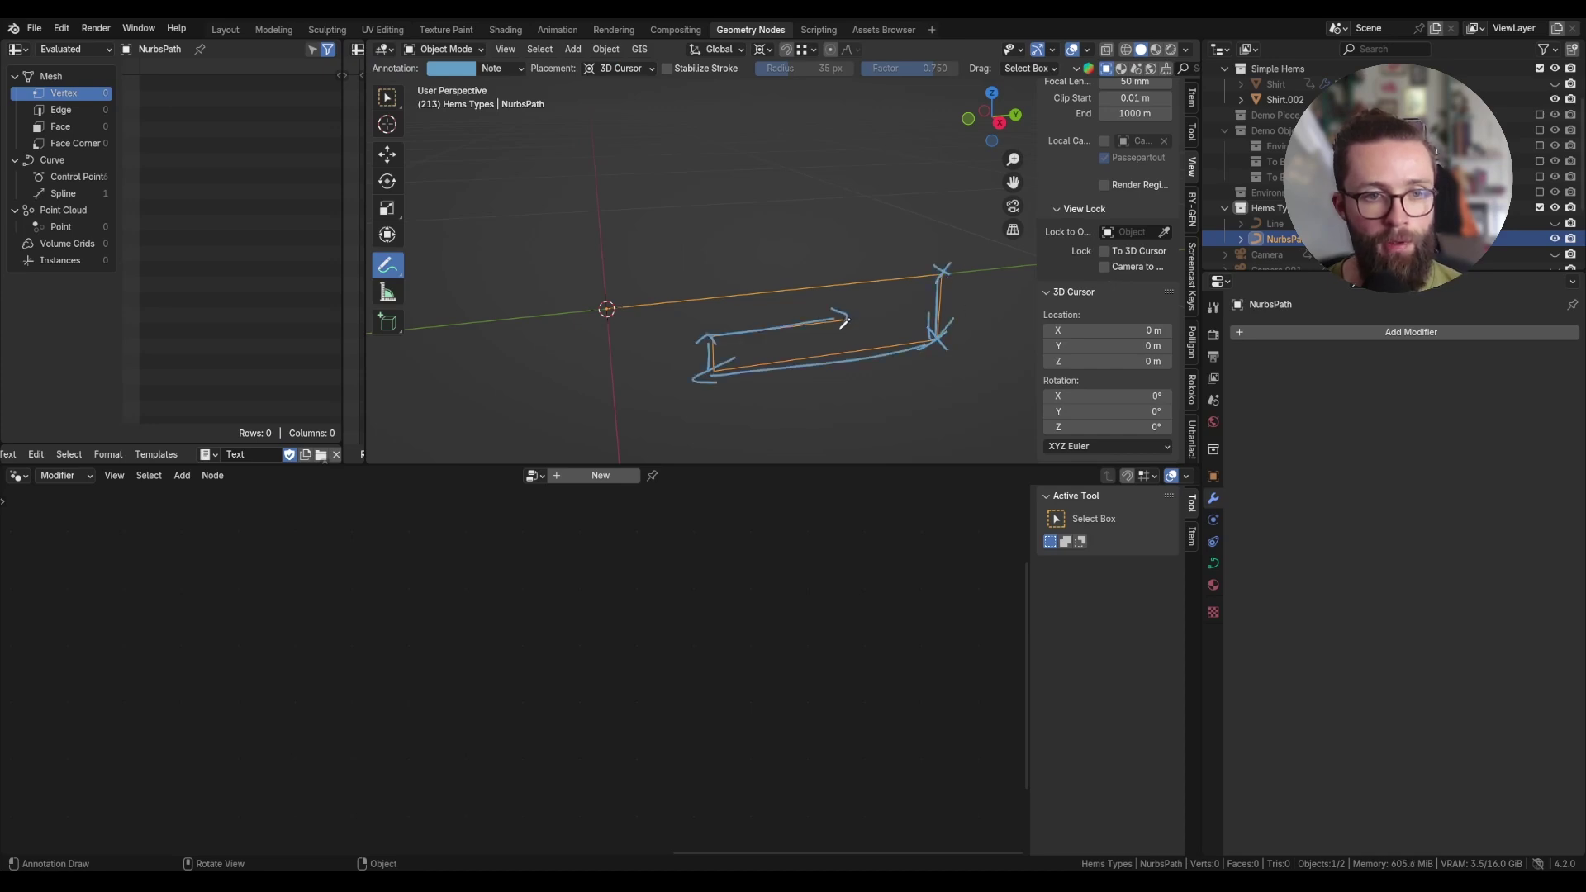
# Erase the annotation strokes on the NurbsPath profile and make Shirt.002 the active object.
pyautogui.moveTo(941, 270)
pyautogui.keyDown('ctrl'); pyautogui.mouseDown()
pyautogui.moveTo(878, 377)
pyautogui.moveTo(714, 361)
pyautogui.moveTo(931, 312)
pyautogui.moveTo(945, 276)
pyautogui.mouseUp(); pyautogui.keyUp('ctrl')
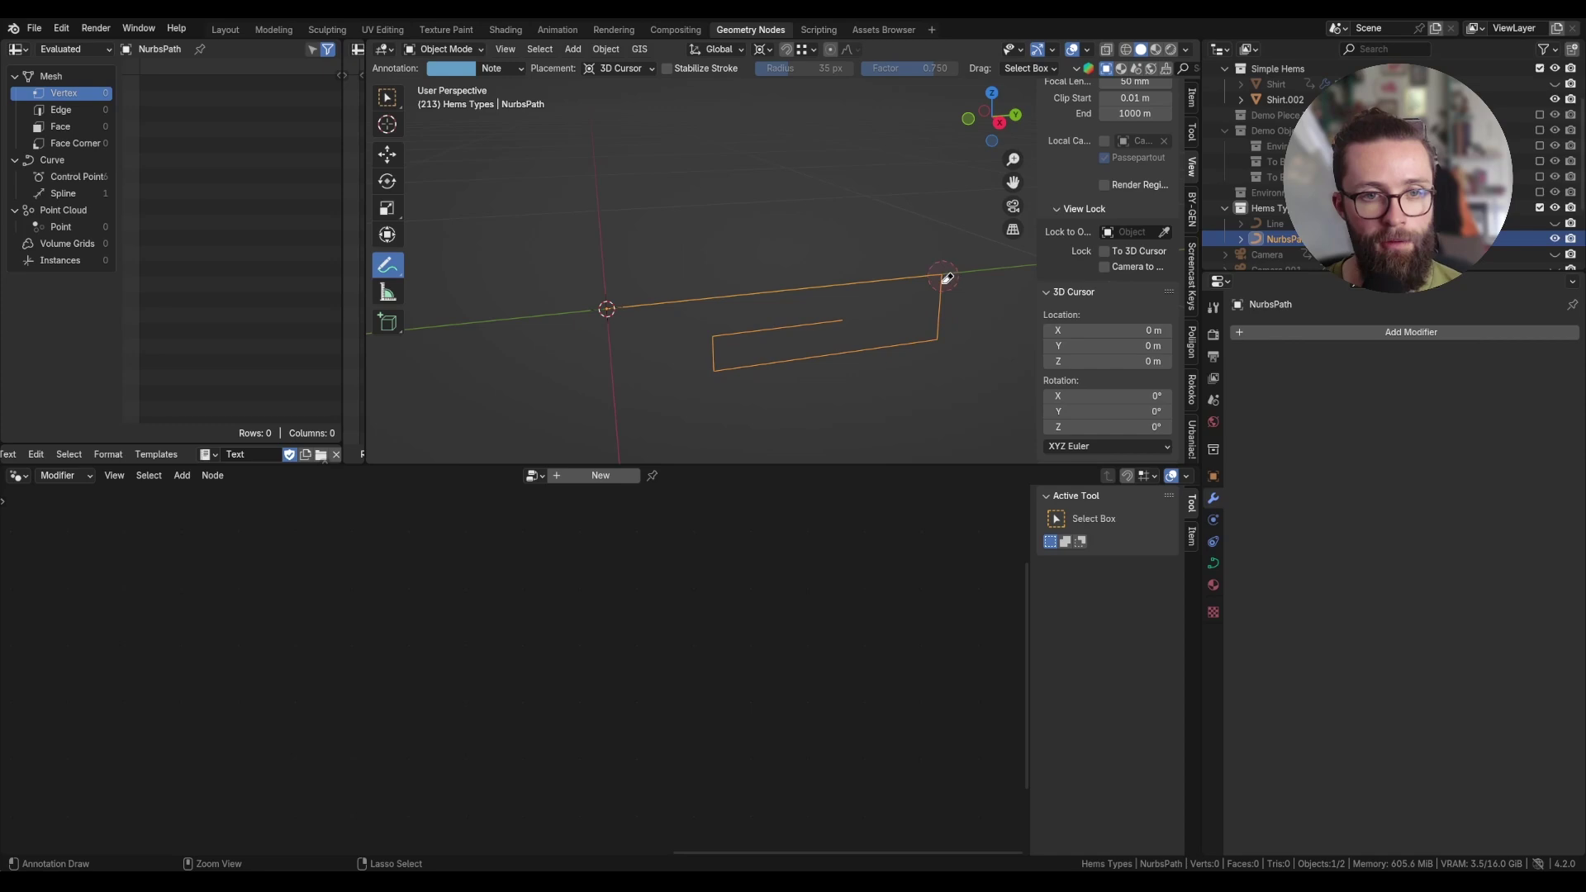
pyautogui.click(1285, 99)
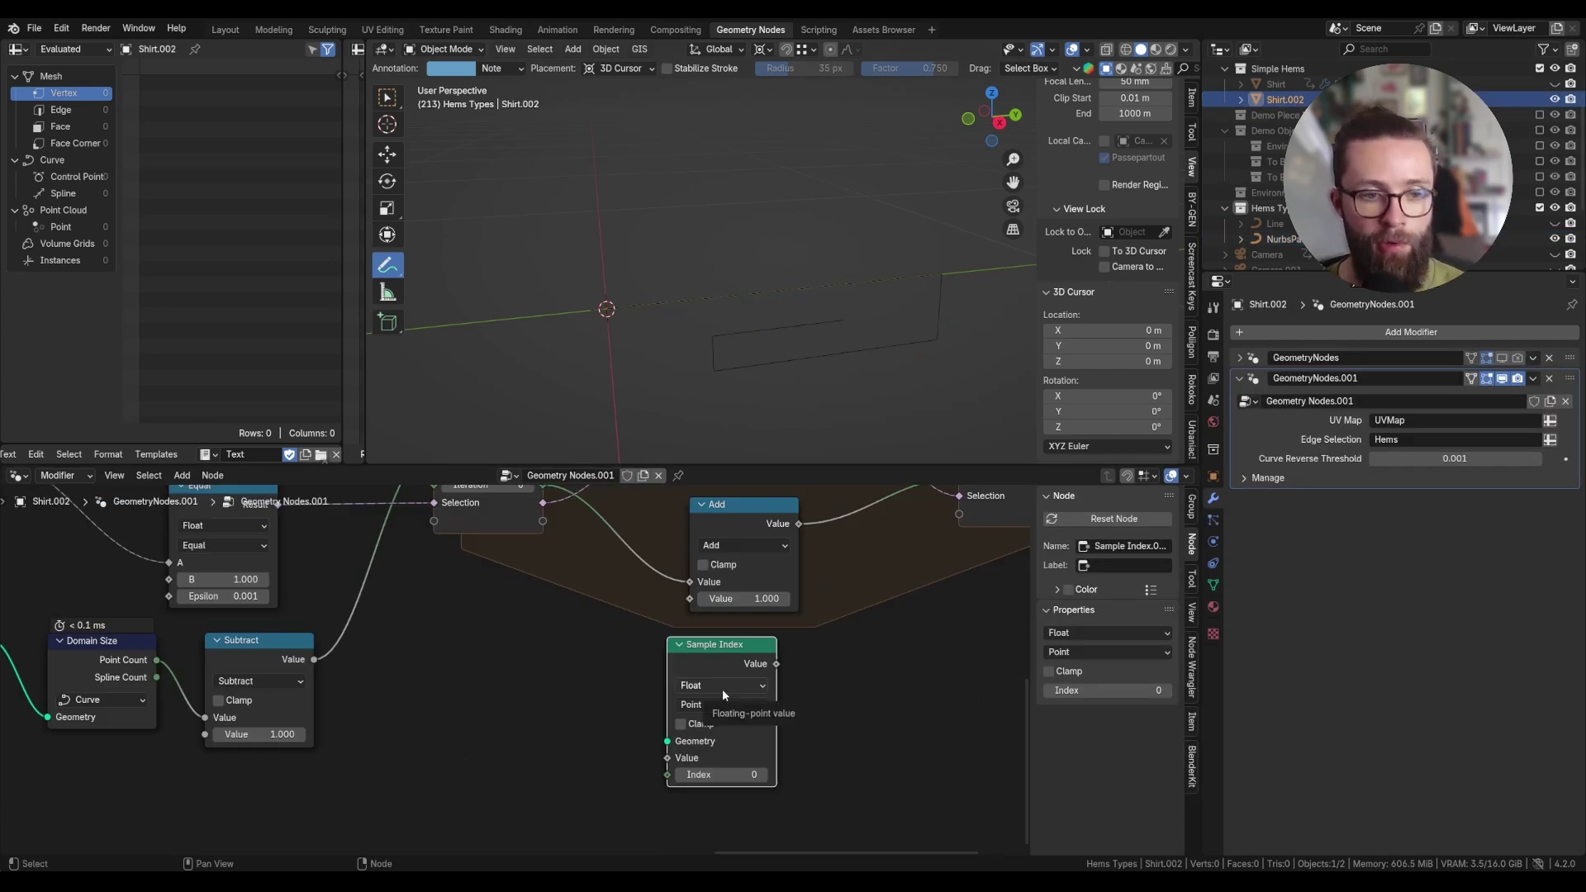
# Set Sample Index to Vector, with a Position node as its Value and the Transform Geometry output as its Geometry.
pyautogui.click(722, 689)
pyautogui.click(709, 749)
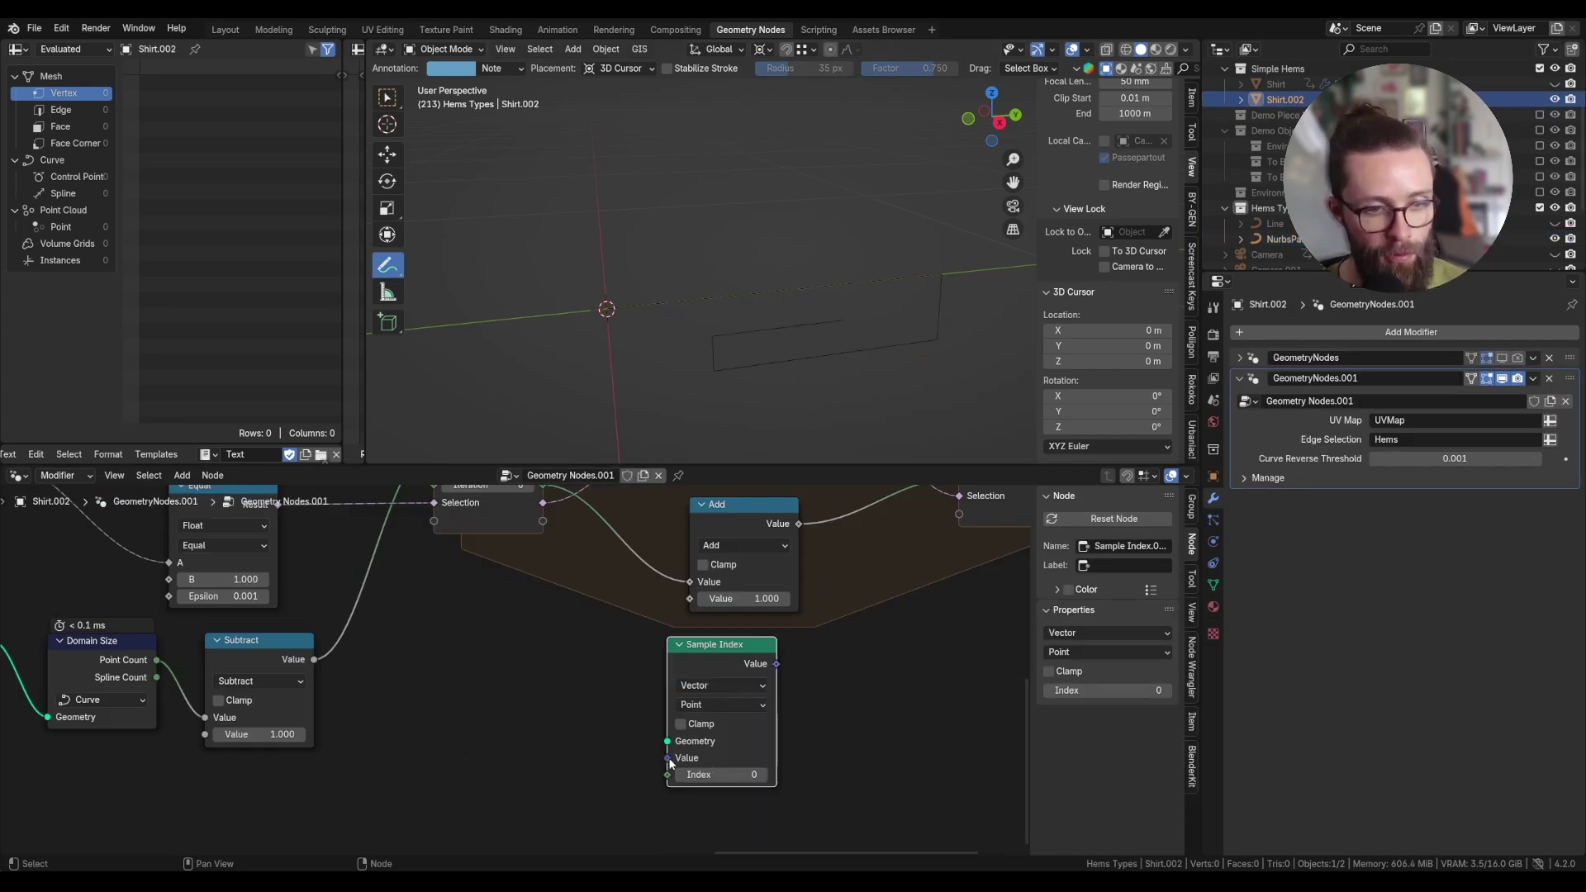
pyautogui.moveTo(669, 760); pyautogui.dragTo(573, 753)
pyautogui.write('posi')
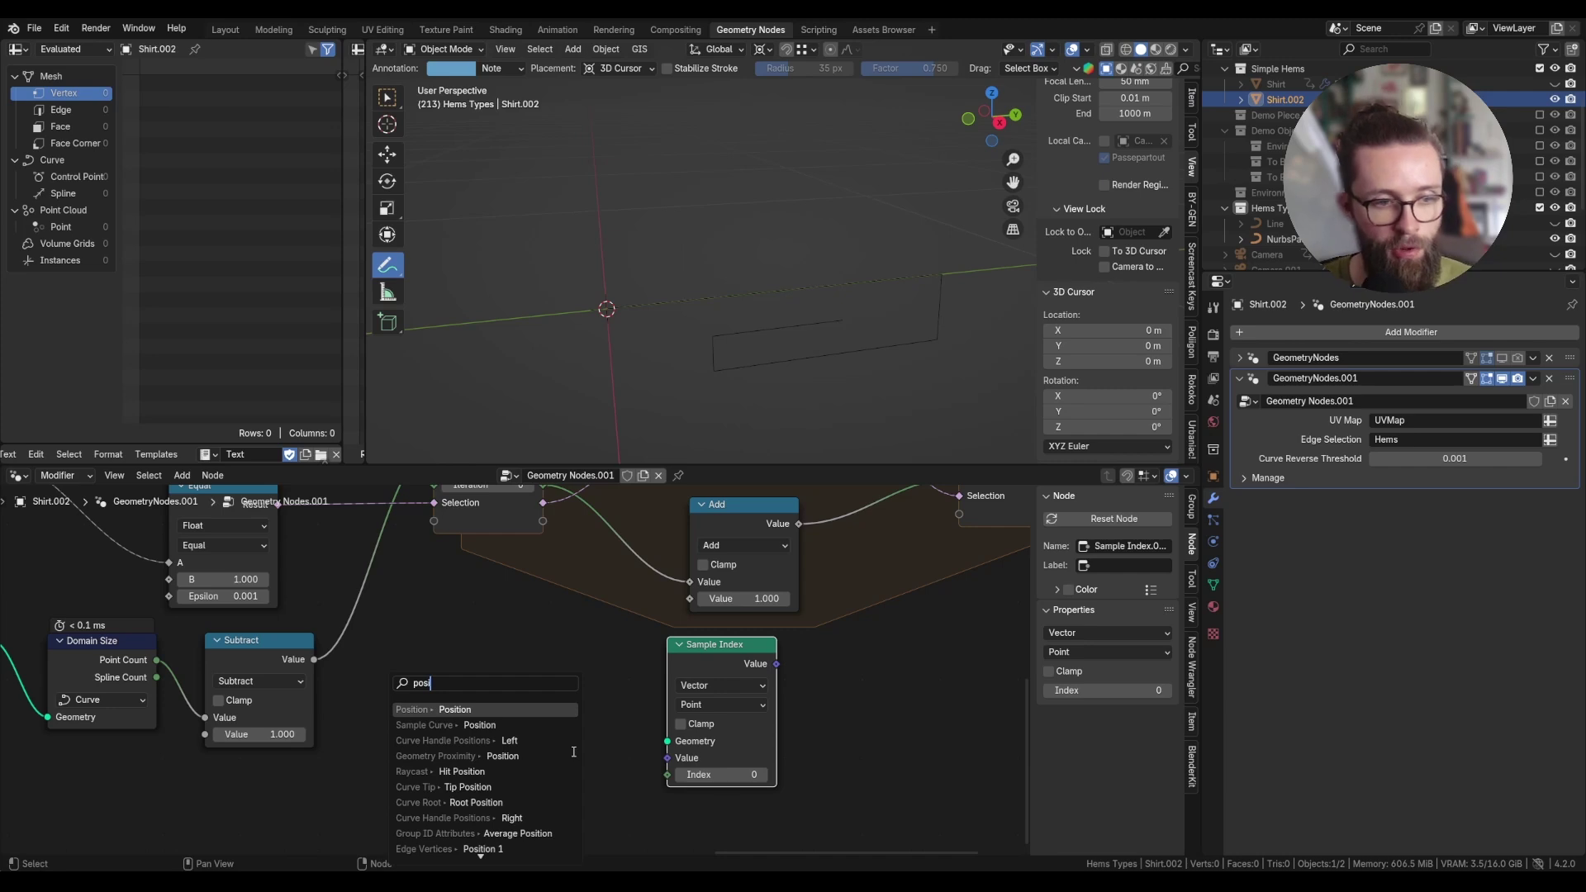
pyautogui.press('Return')
pyautogui.scroll(-2, 588, 710)
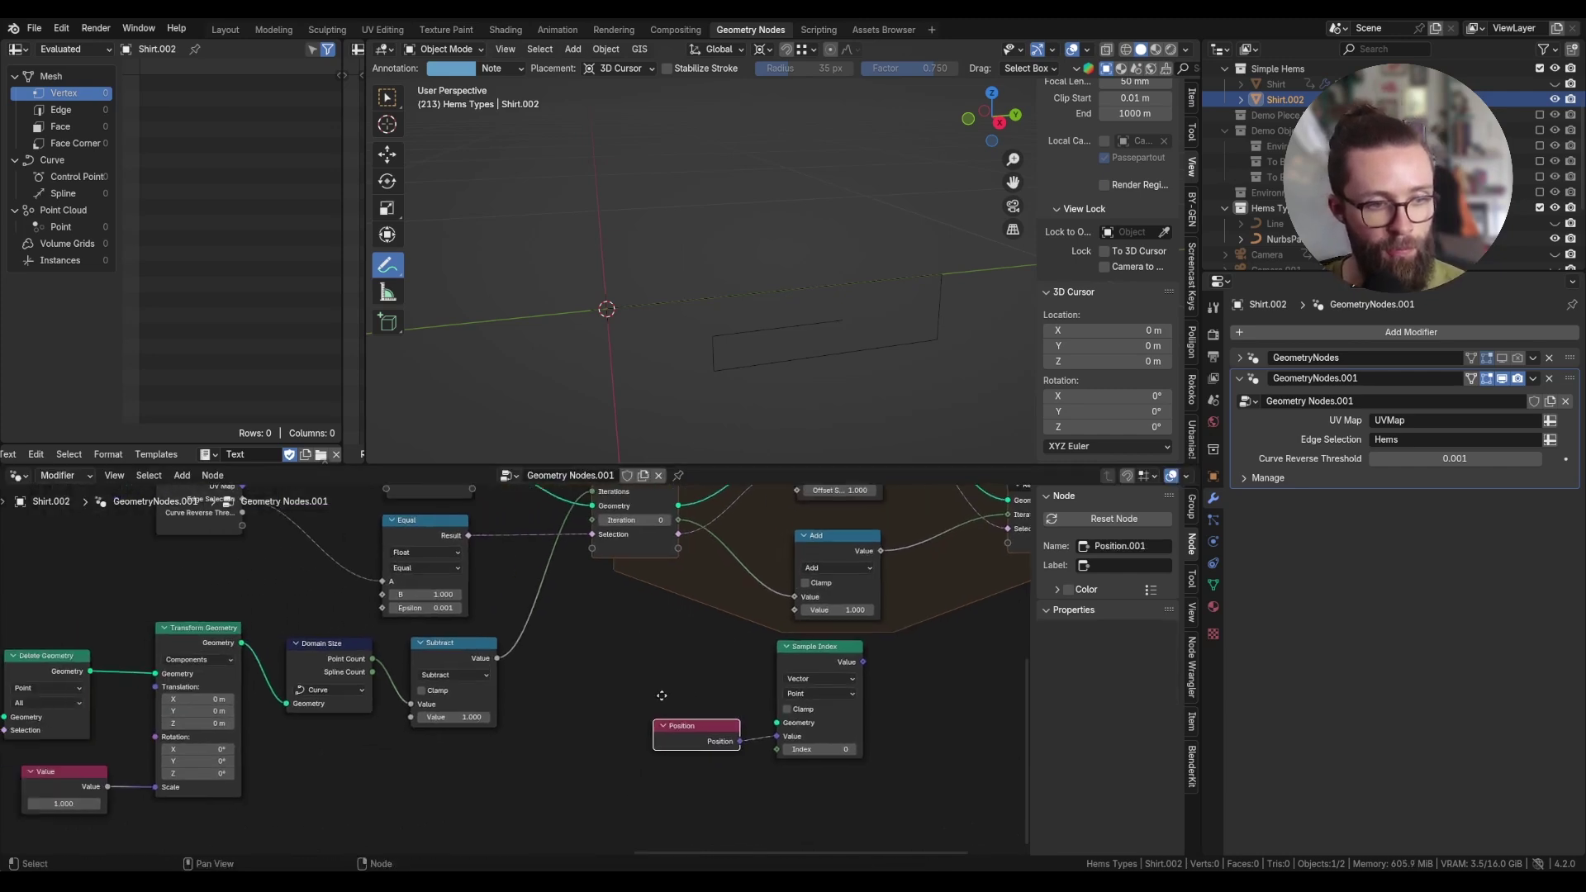
pyautogui.moveTo(661, 695); pyautogui.dragTo(609, 699, button='middle')
pyautogui.scroll(-2, 609, 700)
pyautogui.moveTo(249, 655); pyautogui.dragTo(708, 723)
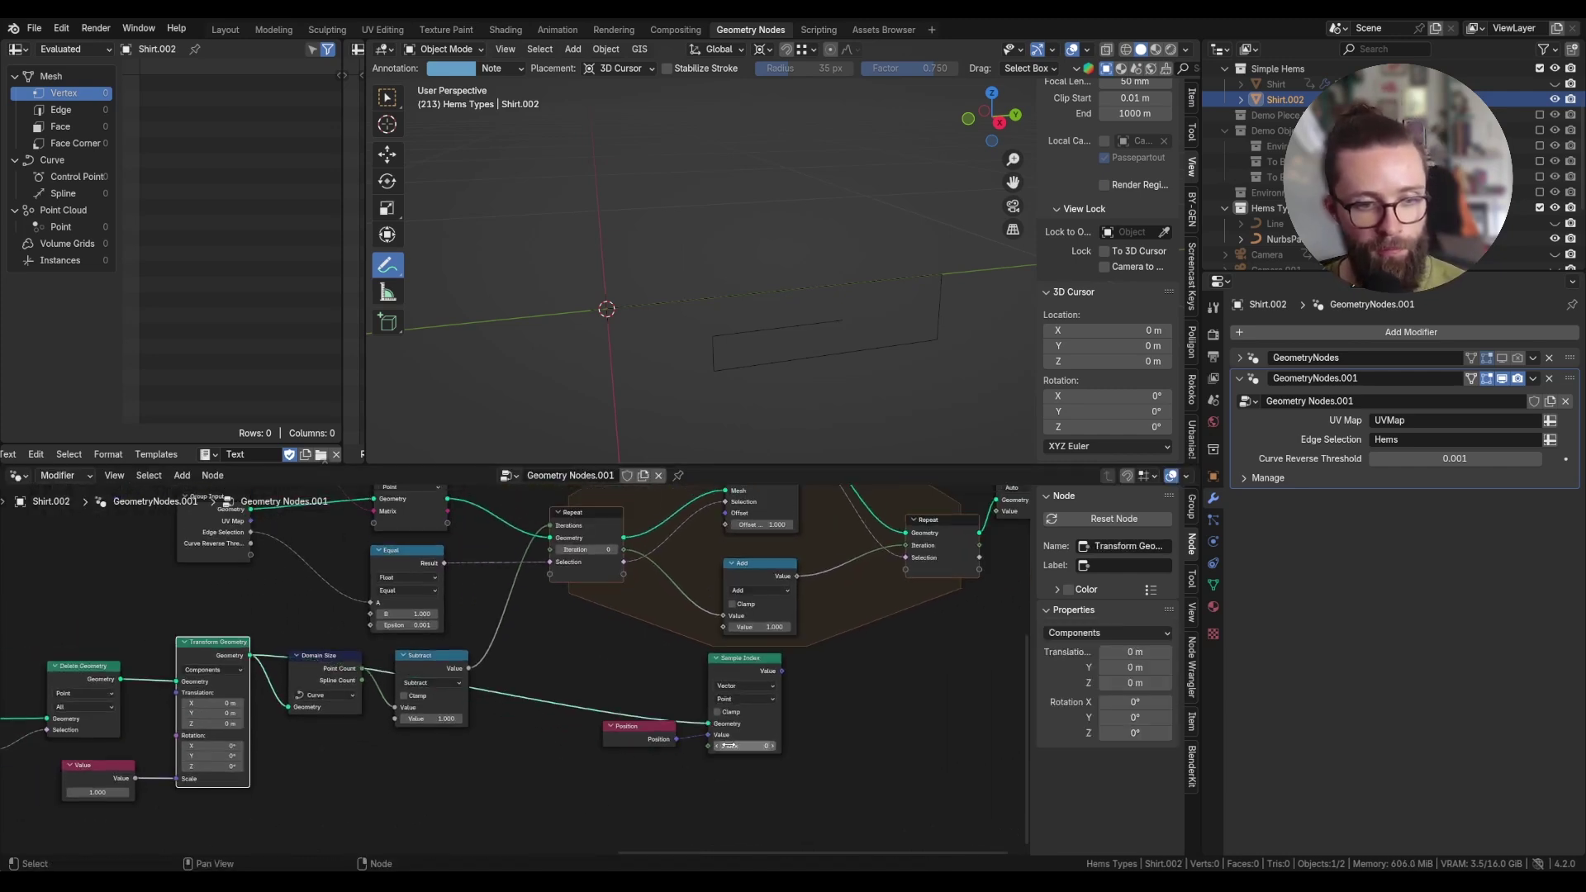
# Move Sample Index and Position outside the repeat zone, below Subtract, and link the sampled vector as a new repeat item.
pyautogui.moveTo(563, 583); pyautogui.dragTo(650, 772)
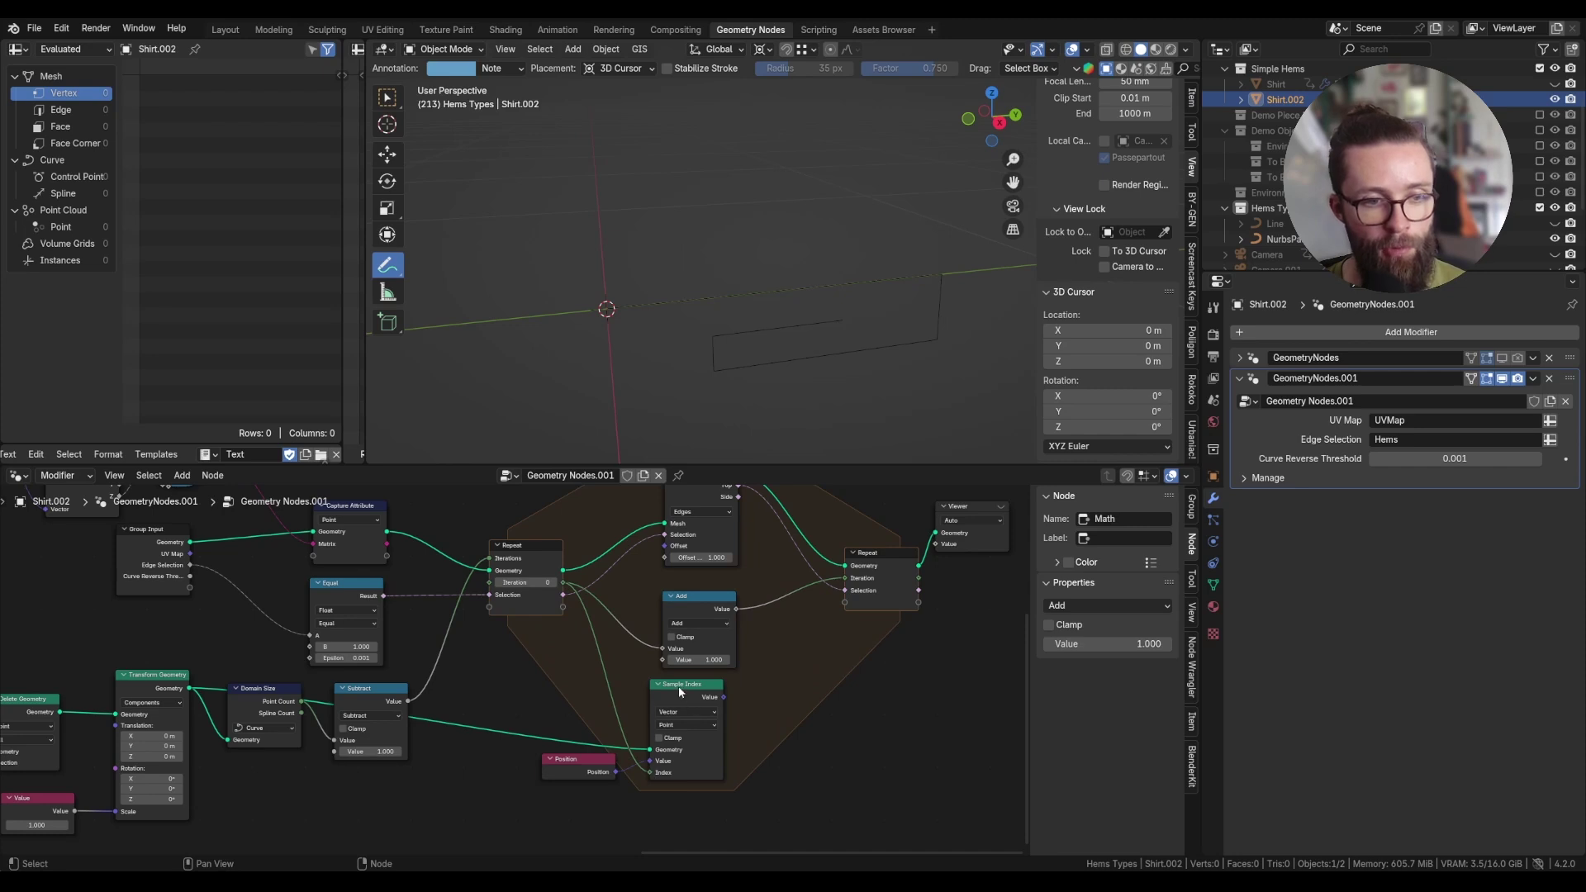
pyautogui.moveTo(675, 778); pyautogui.dragTo(782, 674)
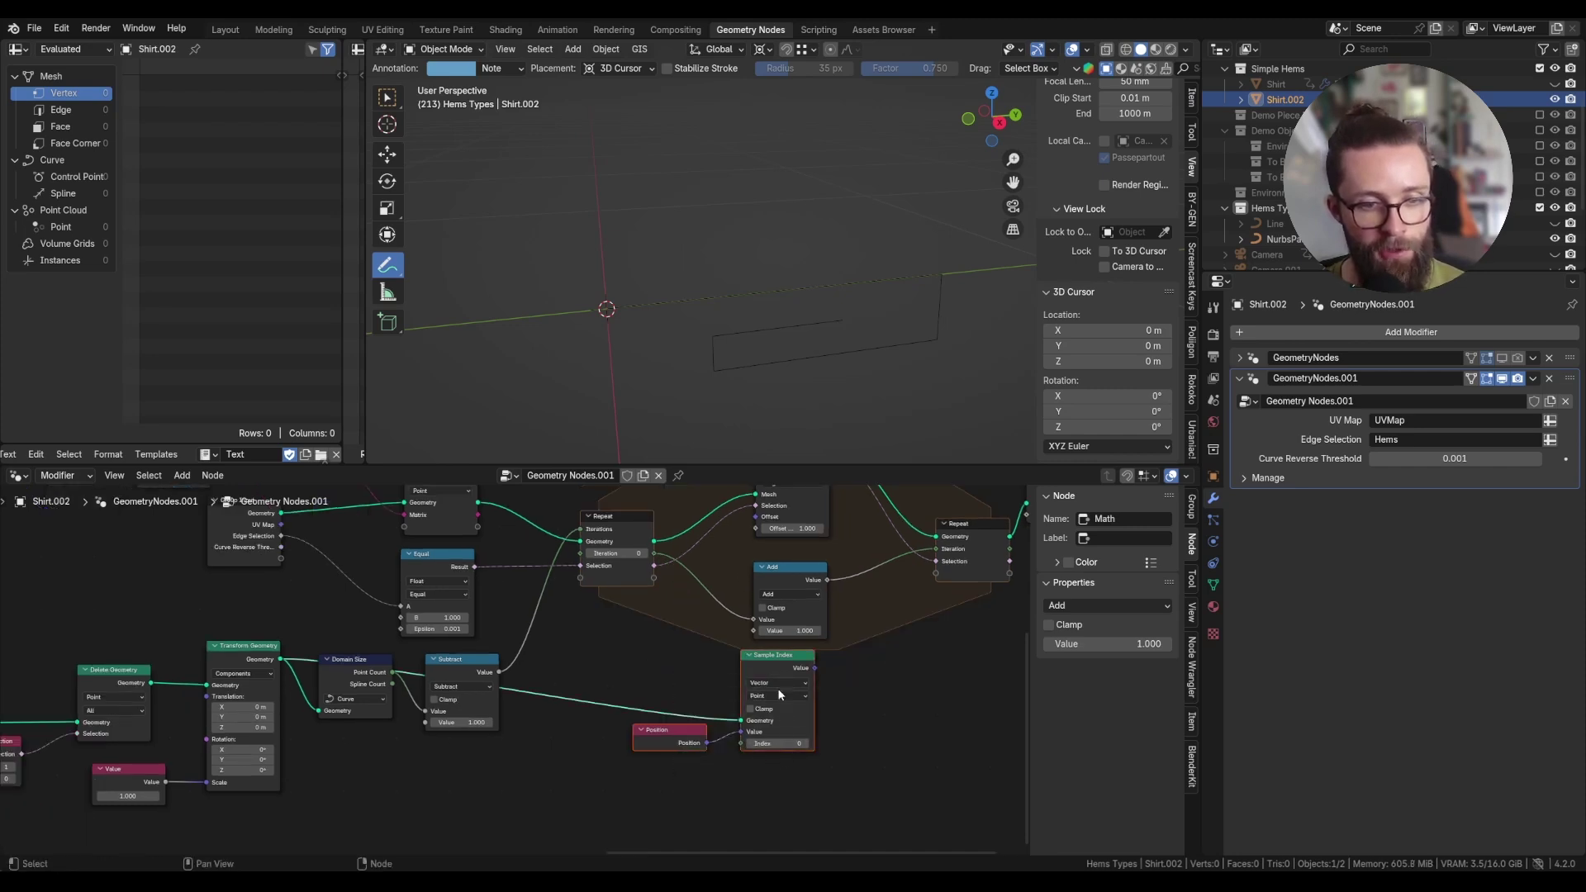
pyautogui.press('g')
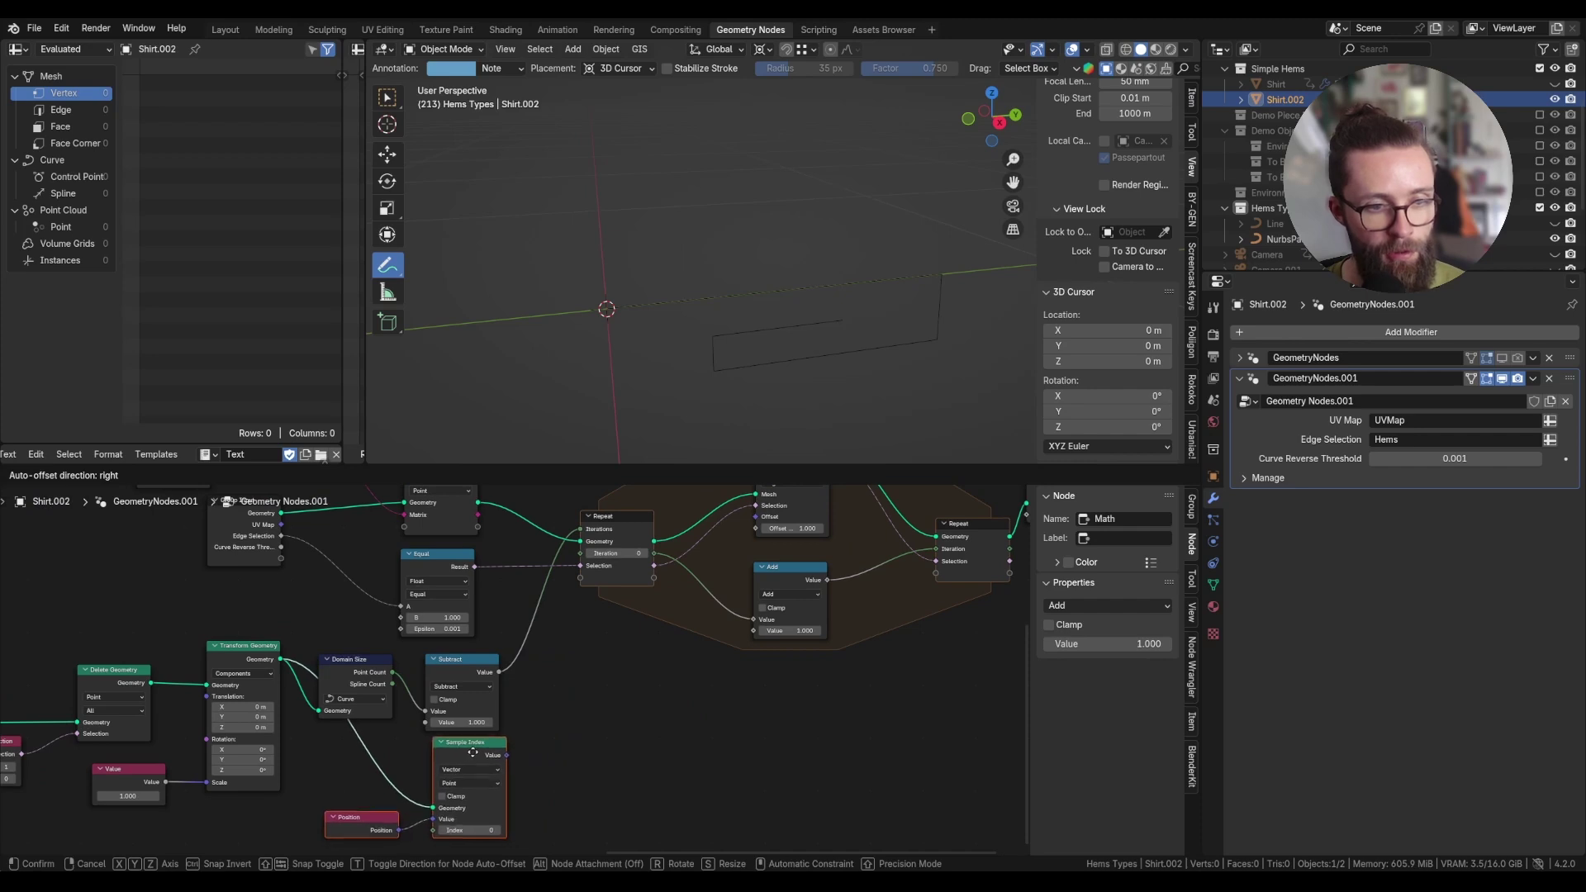
pyautogui.click(471, 748)
pyautogui.moveTo(509, 750); pyautogui.dragTo(590, 577)
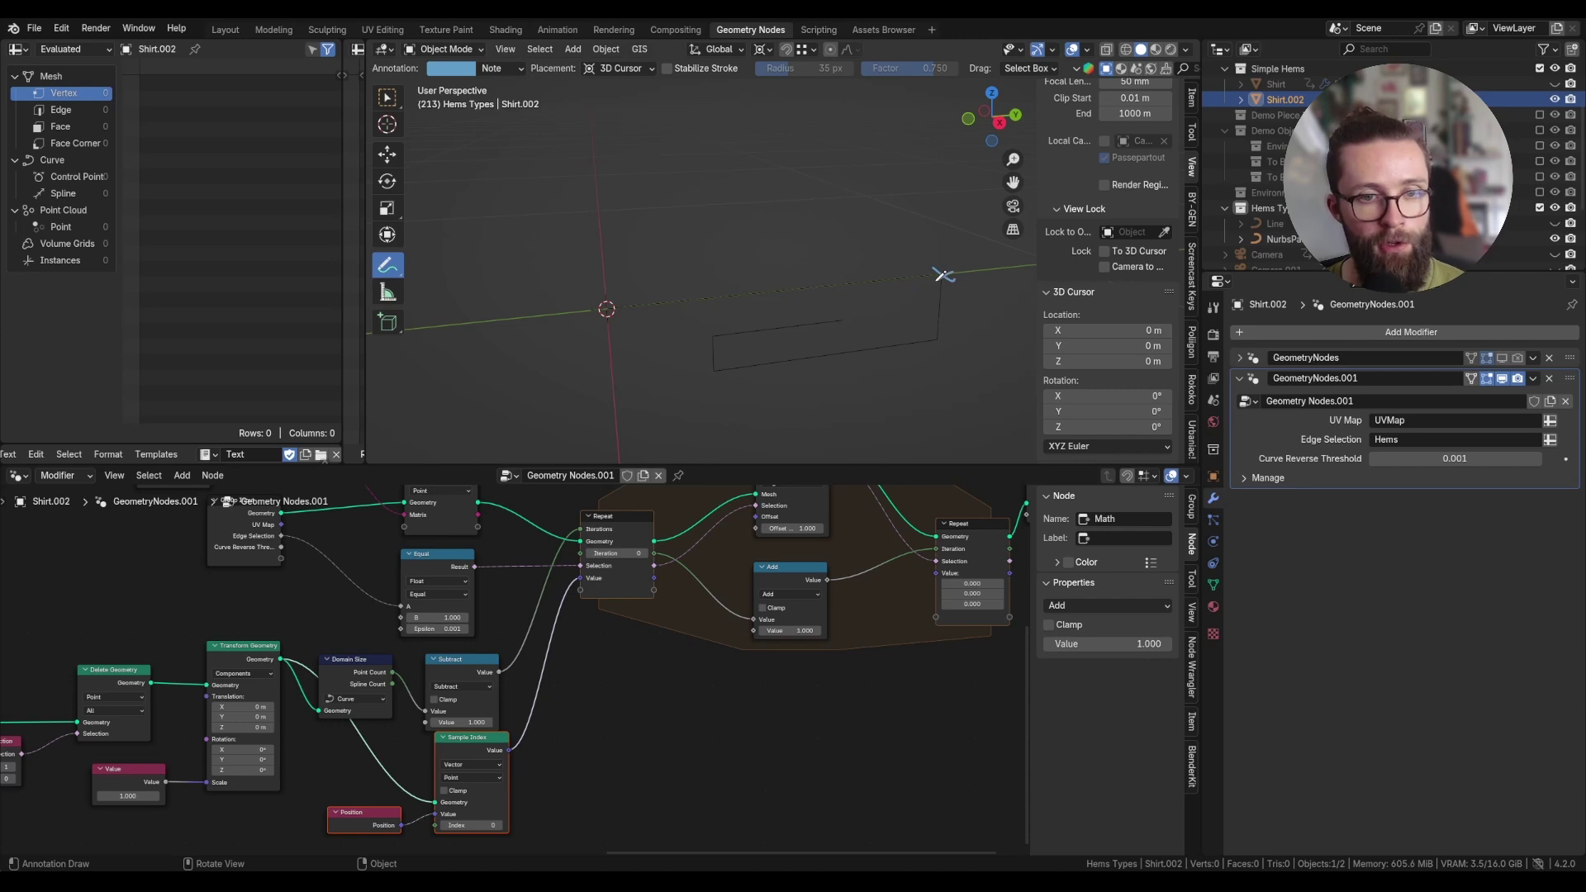
# Duplicate Sample Index with its incoming links and drive the copy's Index with the Add node's value inside the repeat zone.
pyautogui.click(493, 748)
pyautogui.moveTo(537, 746); pyautogui.dragTo(545, 741, button='middle')
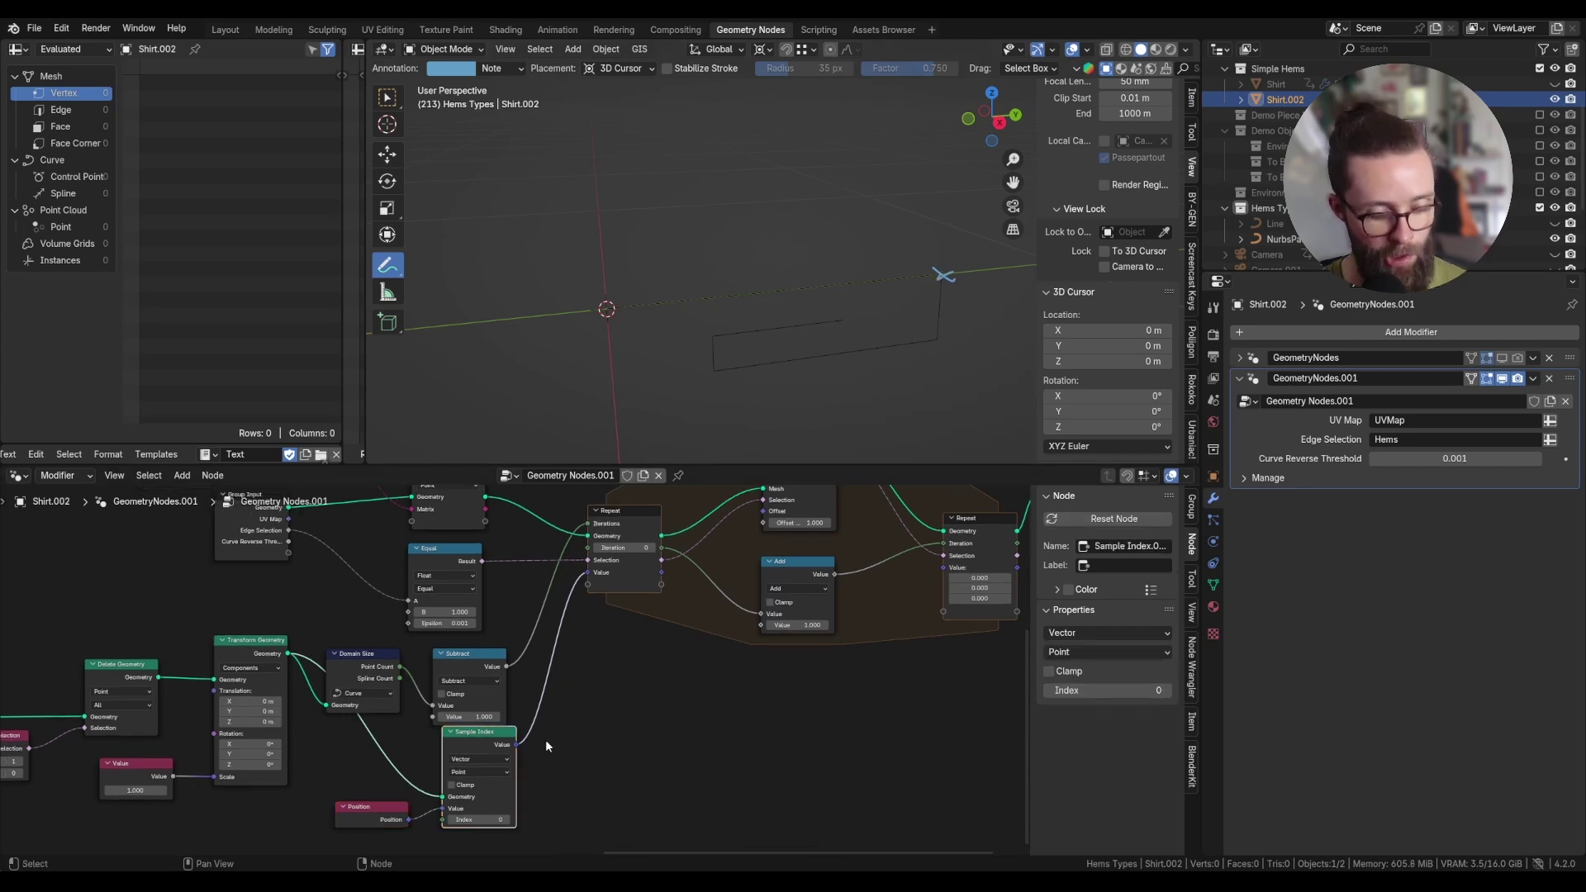
pyautogui.hotkey('ctrl', 'shift', 'd')
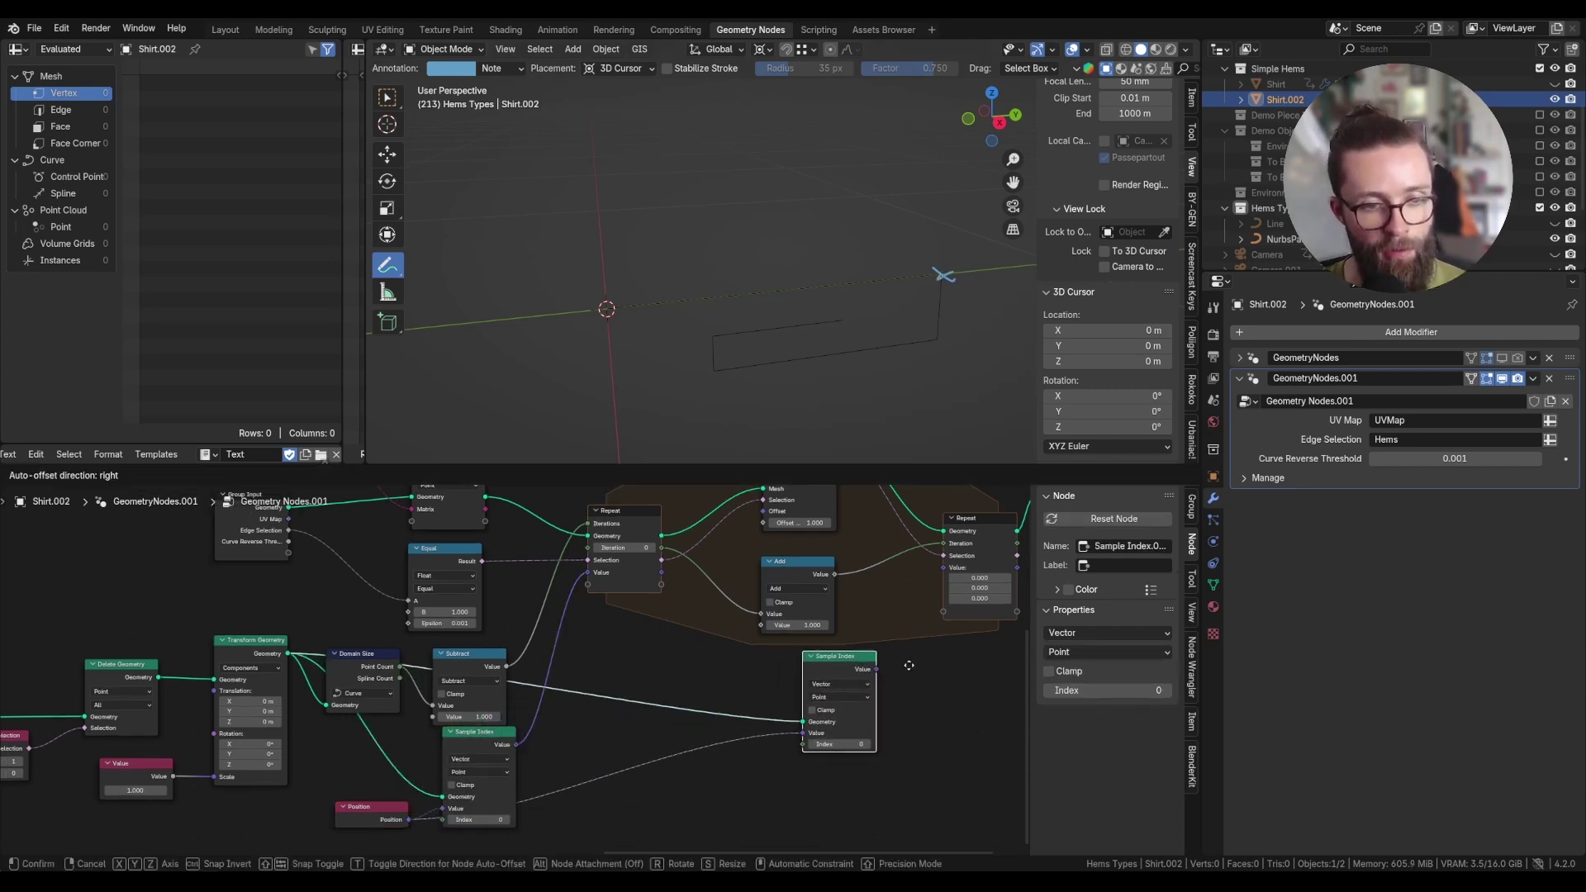
pyautogui.click(884, 678)
pyautogui.click(814, 563)
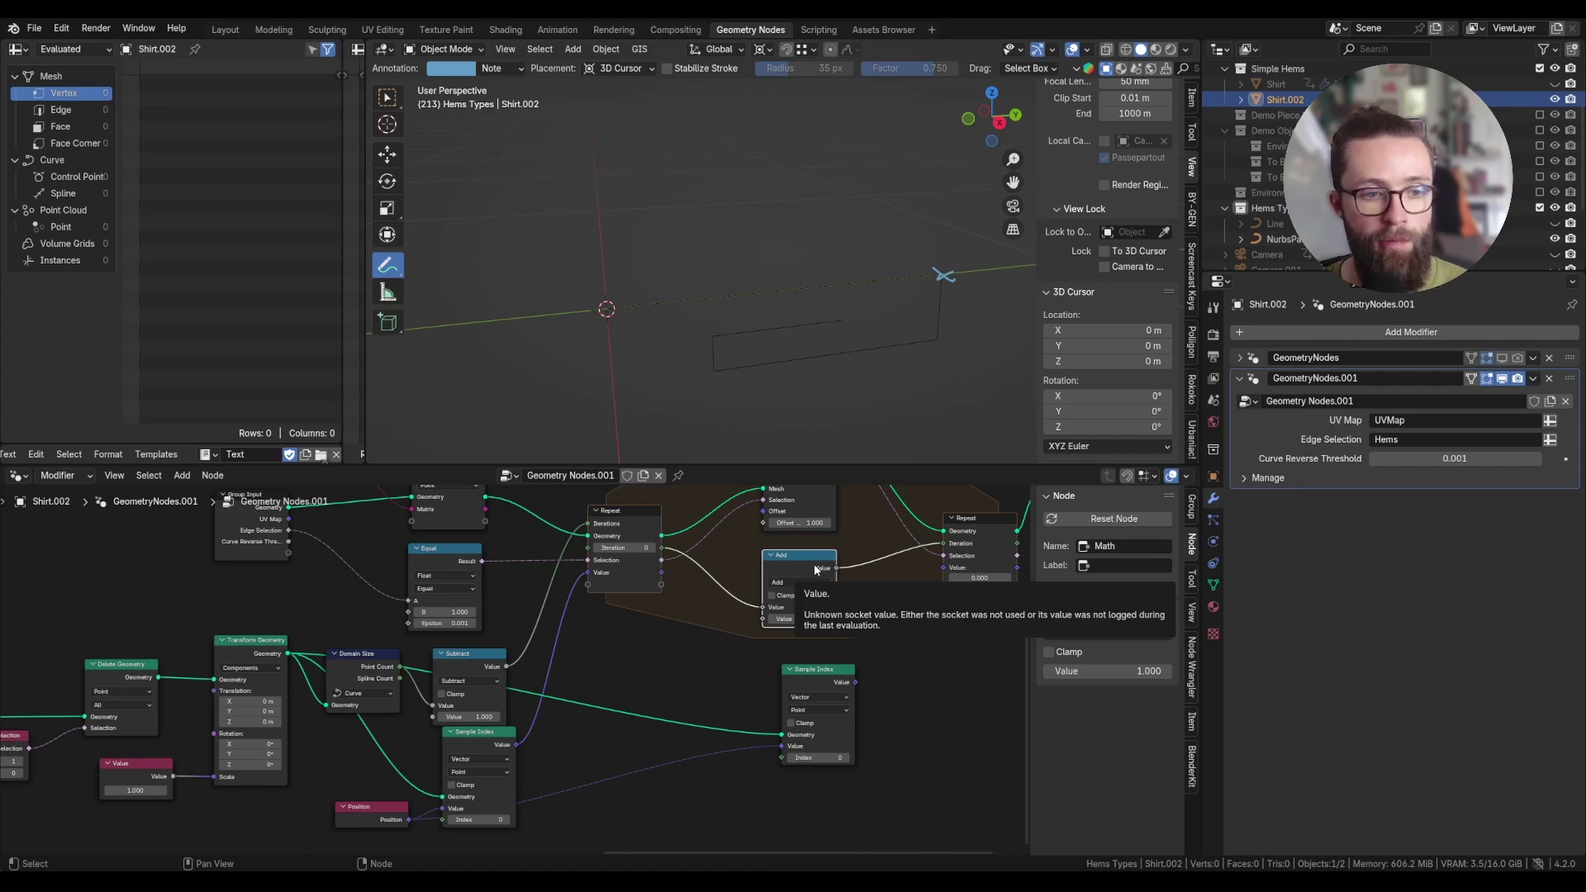
pyautogui.moveTo(836, 569); pyautogui.dragTo(782, 757)
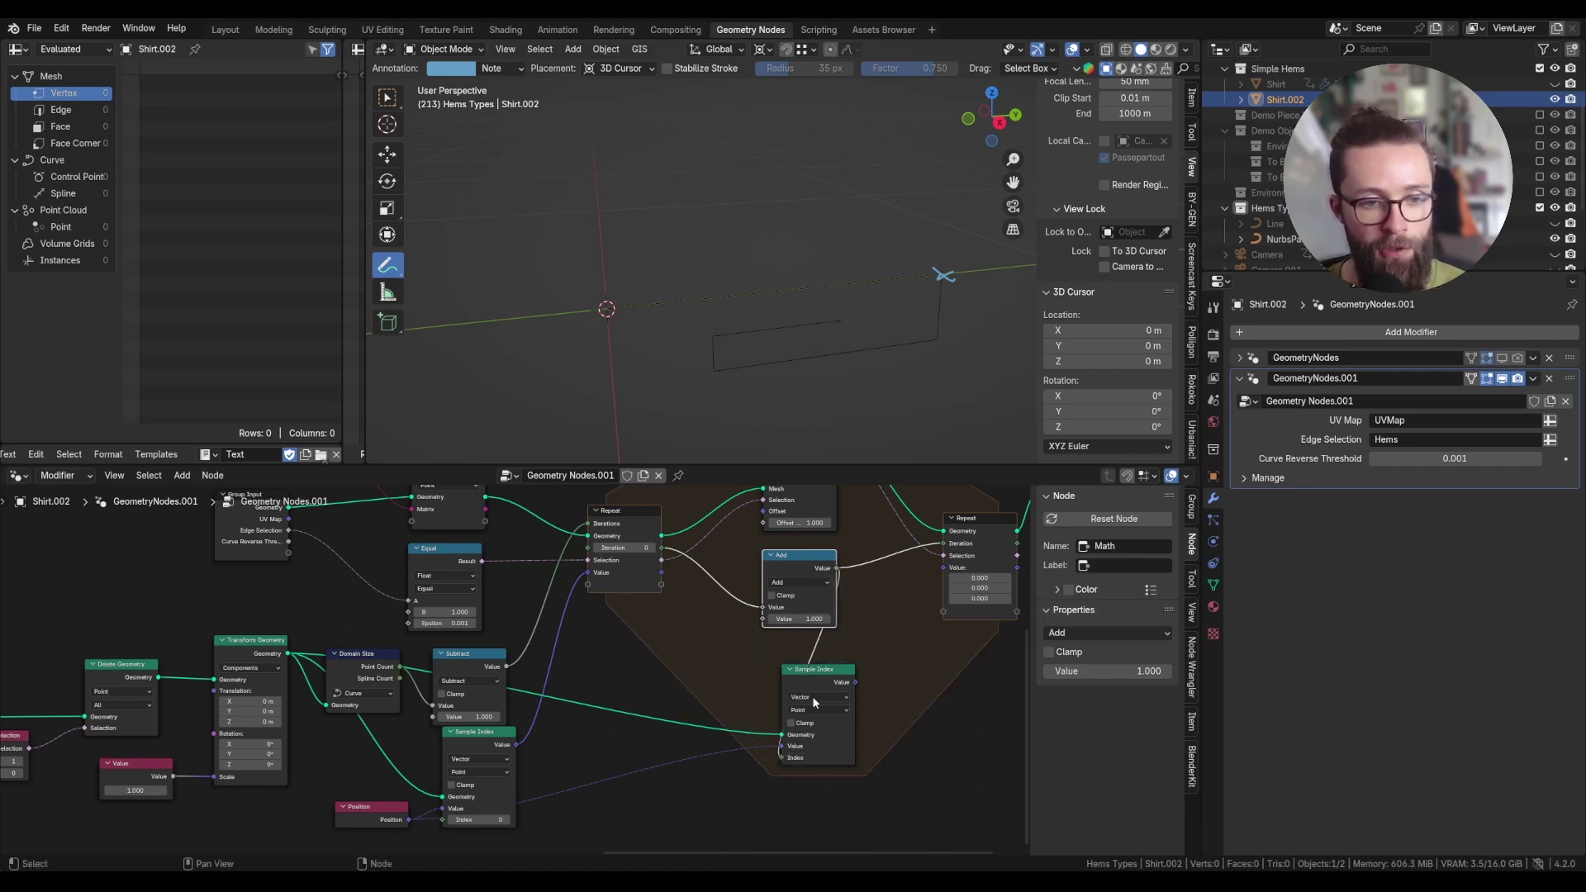
# Link the duplicated Sample Index's output to the zone's ending Value and widen the repeat zone.
pyautogui.moveTo(814, 701); pyautogui.dragTo(887, 682)
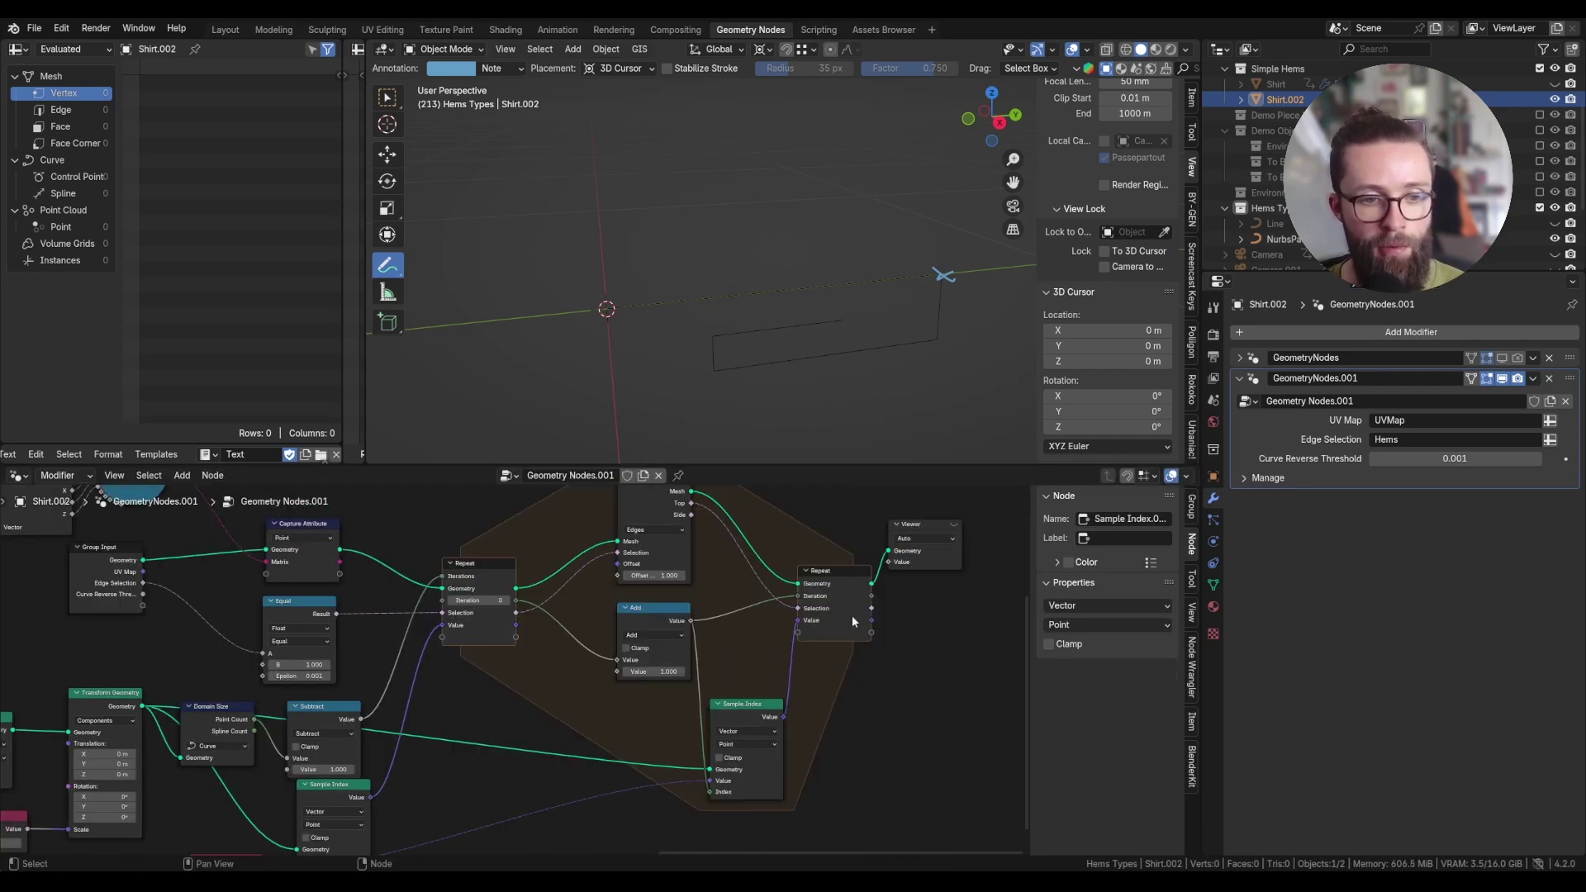
pyautogui.moveTo(936, 665); pyautogui.dragTo(860, 555)
pyautogui.moveTo(845, 574); pyautogui.dragTo(917, 577)
pyautogui.click(907, 652)
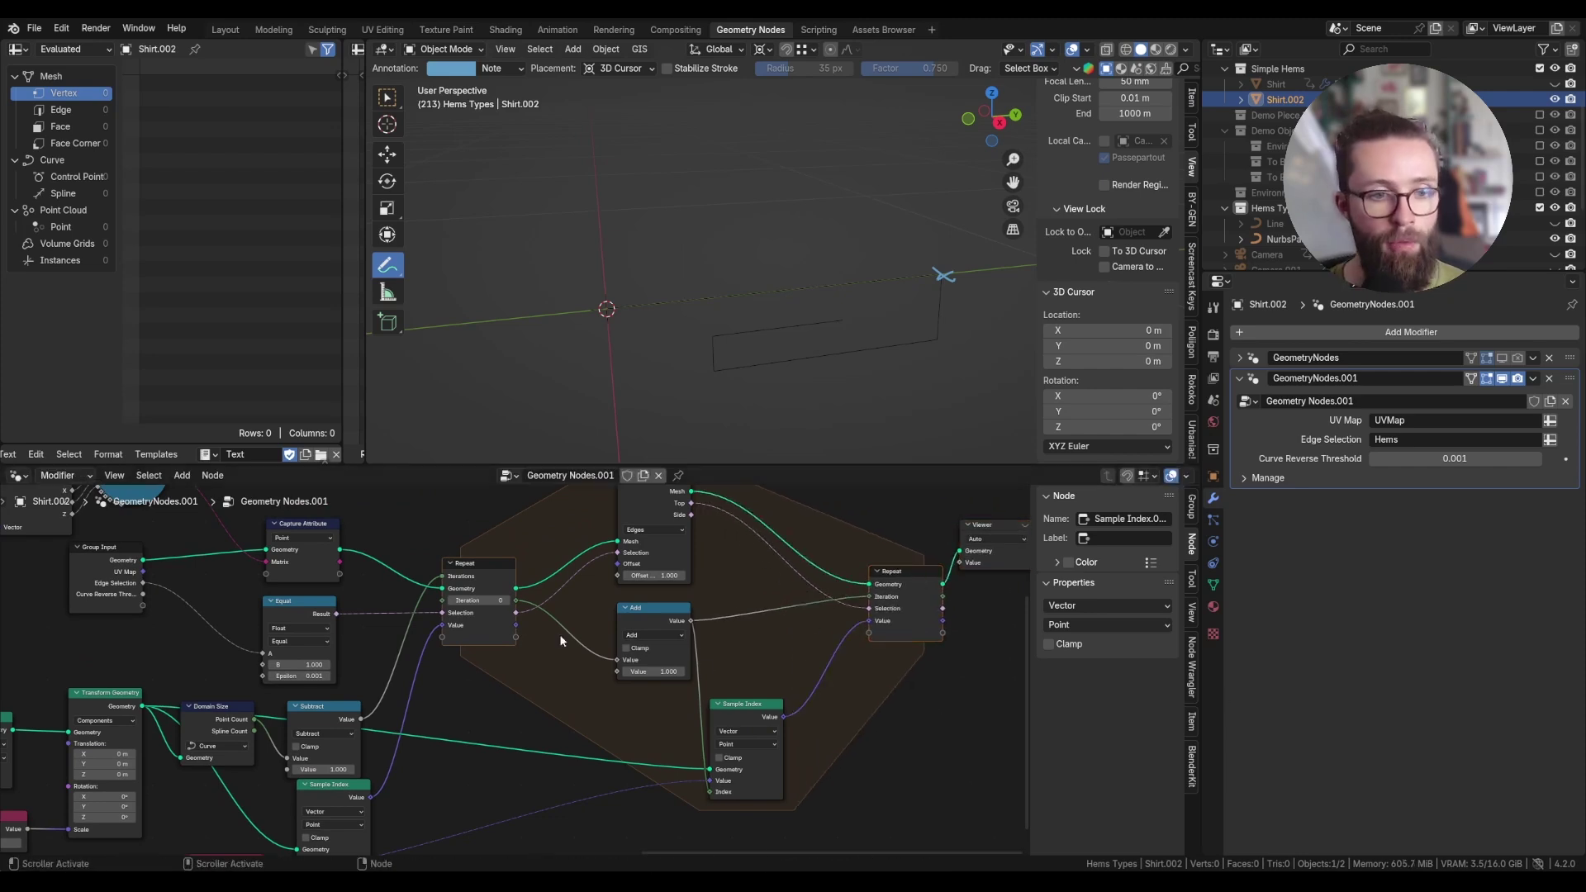
# Add a vector Subtract of the zone's starting Value from the newly sampled position, and link it to Extrude Mesh's Offset.
pyautogui.moveTo(783, 717); pyautogui.dragTo(870, 737)
pyautogui.write('subt')
pyautogui.press('Return')
pyautogui.click(889, 683)
pyautogui.moveTo(515, 625); pyautogui.dragTo(625, 568)
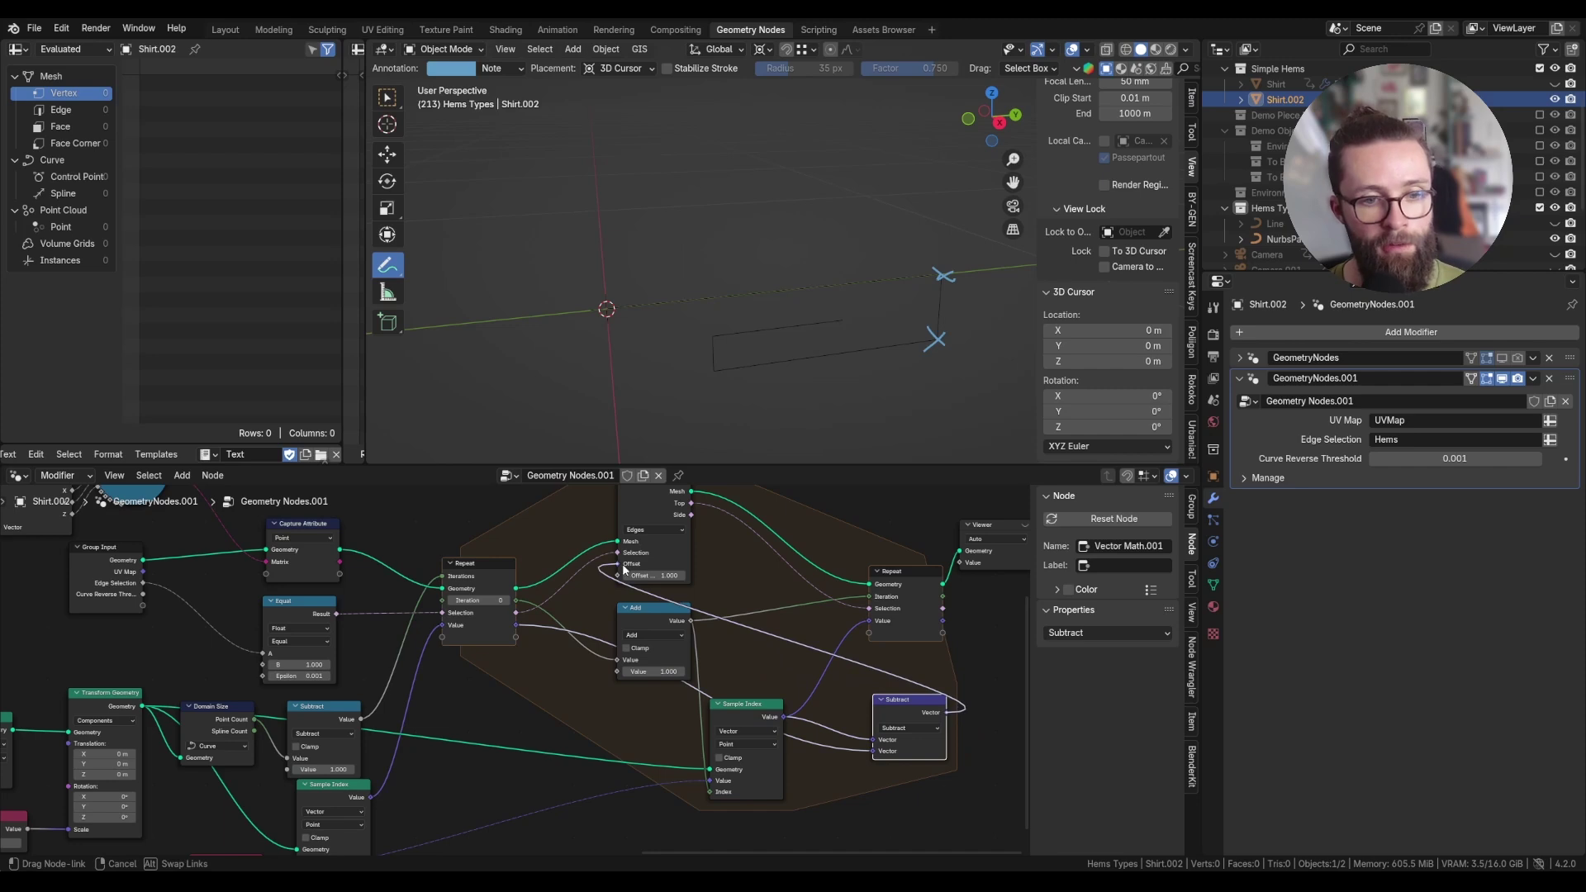
pyautogui.rightClick(623, 569)
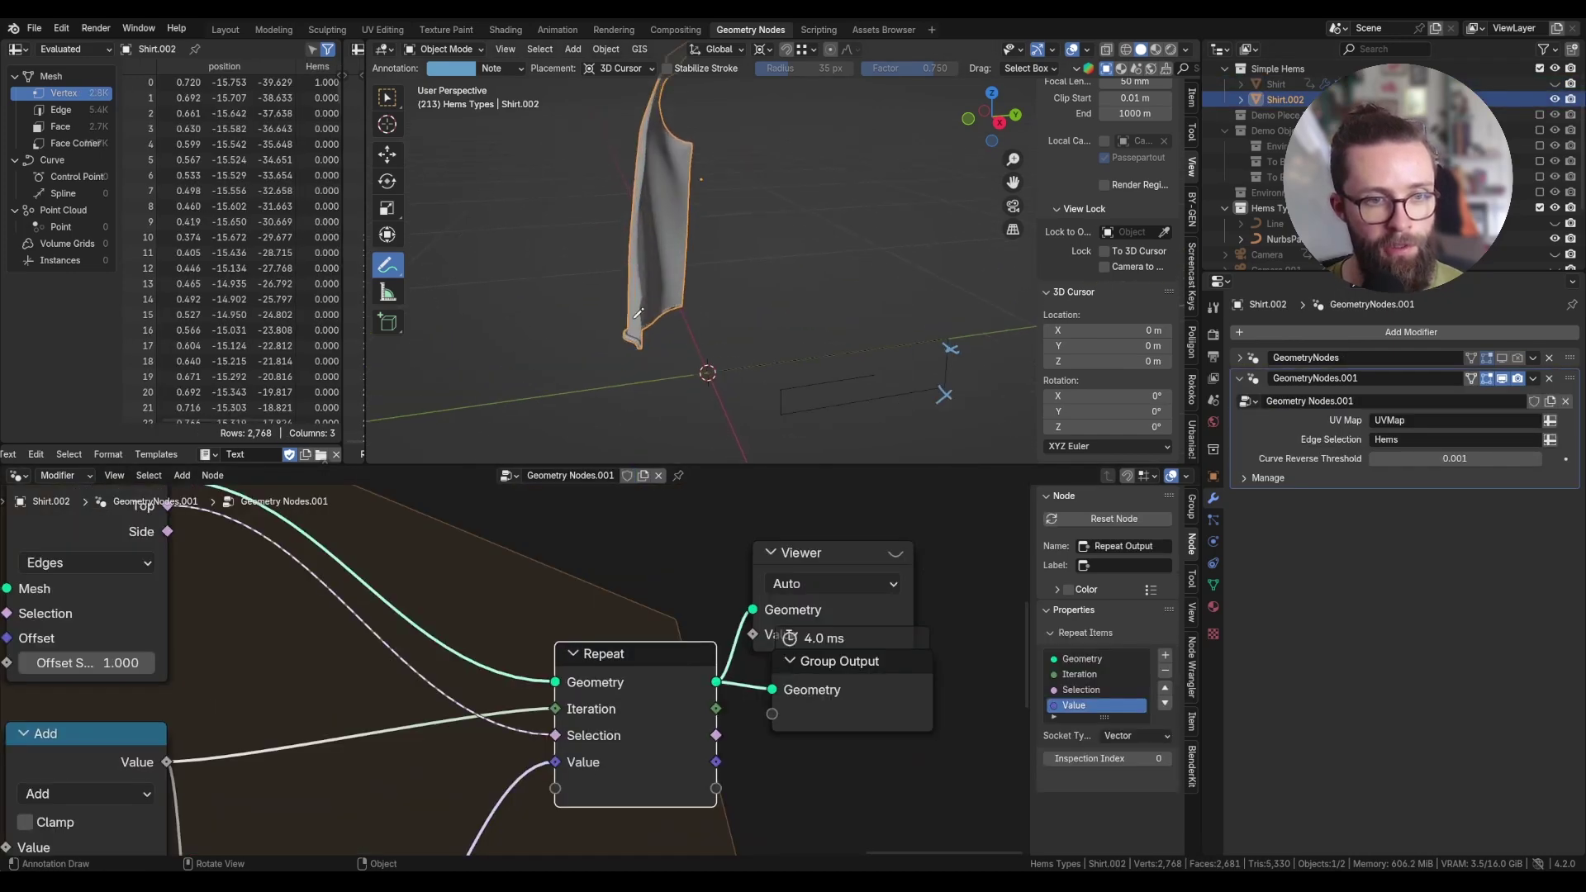
# Delete the Viewer node and shift Extrude Mesh, the Repeat output and Group Output farther along to make room.
pyautogui.scroll(8, 629, 330)
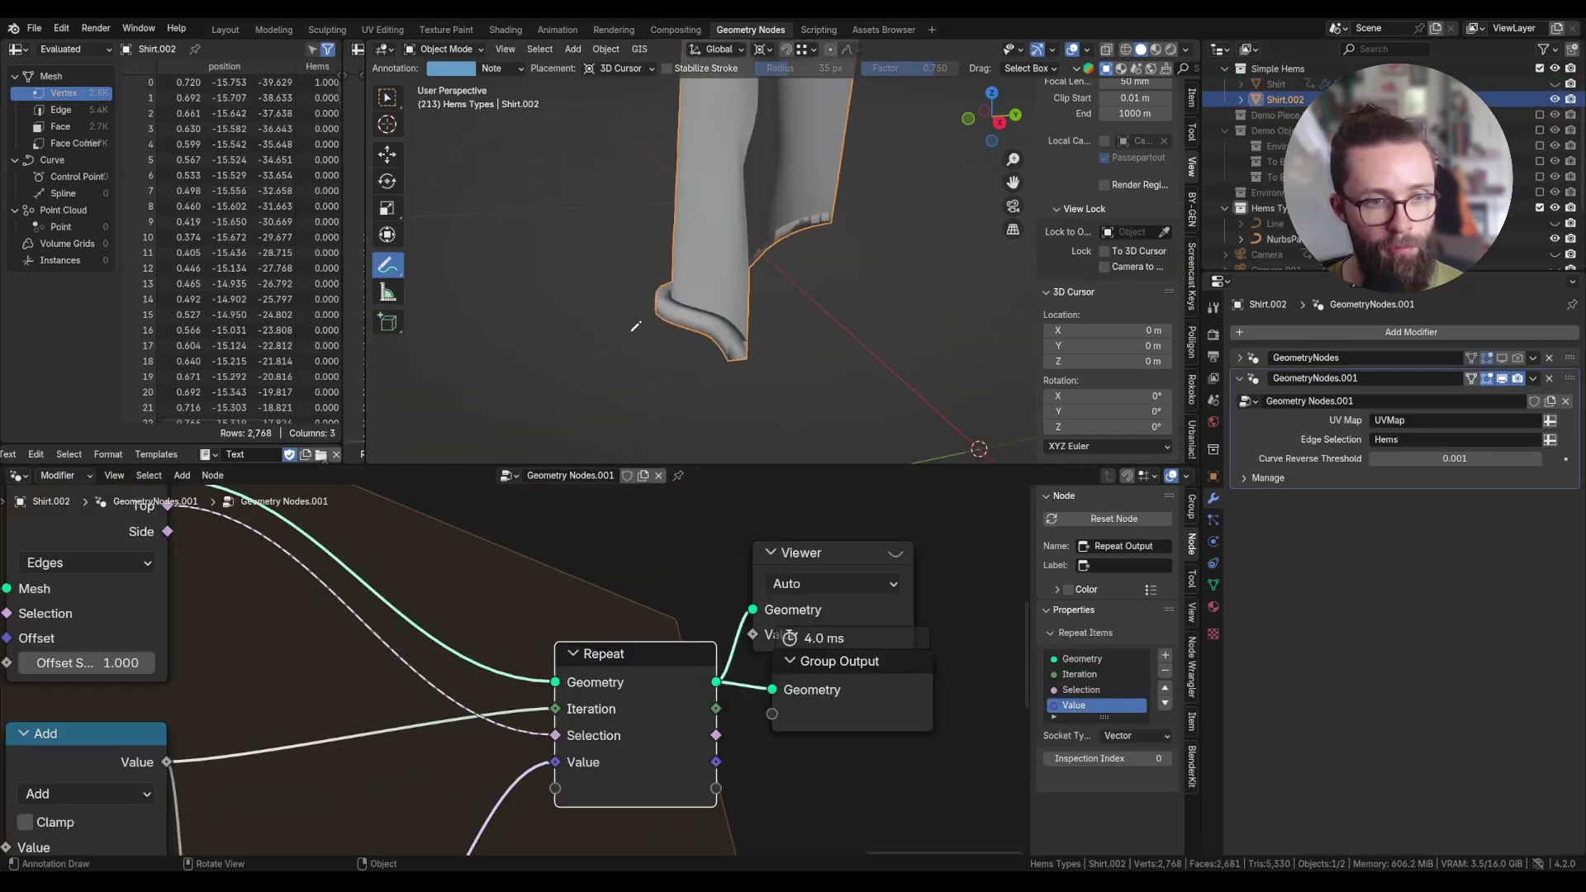
pyautogui.scroll(-4, 744, 712)
pyautogui.moveTo(733, 747); pyautogui.dragTo(870, 666, button='middle')
pyautogui.click(899, 495)
pyautogui.press('x')
pyautogui.scroll(-3, 808, 687)
pyautogui.moveTo(882, 720); pyautogui.dragTo(530, 558)
pyautogui.scroll(-4, 814, 347)
pyautogui.moveTo(815, 347); pyautogui.dragTo(717, 400, button='middle')
pyautogui.press('g')
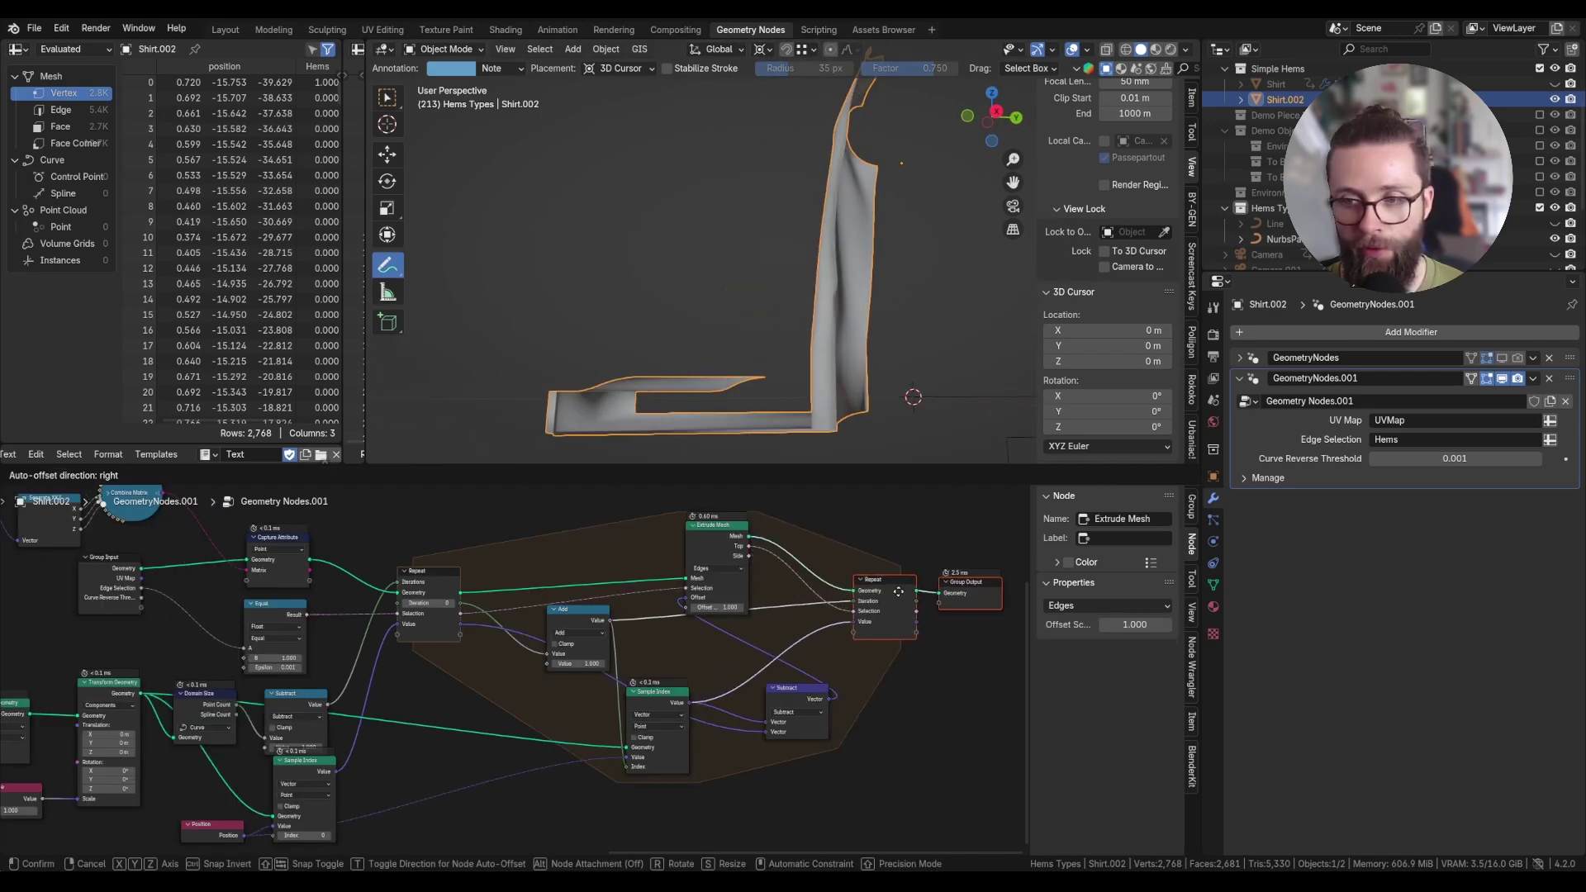
pyautogui.click(1120, 589)
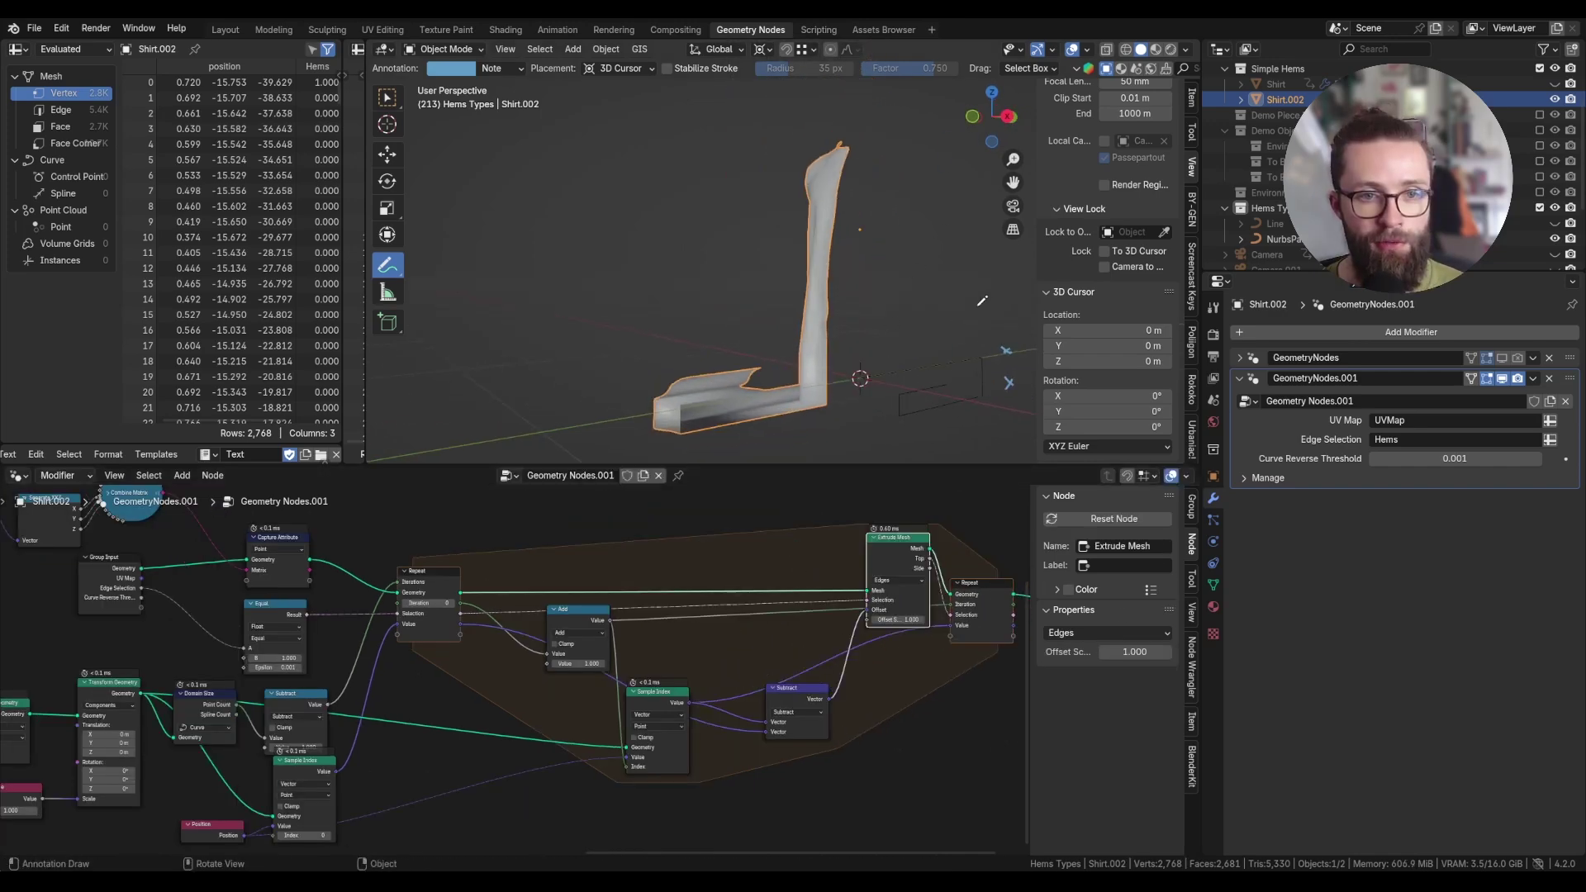
# Insert a Transform Direction node between the vector Subtract and Extrude Mesh's Offset.
pyautogui.moveTo(785, 693); pyautogui.dragTo(748, 742)
pyautogui.moveTo(786, 723); pyautogui.dragTo(743, 605, button='middle')
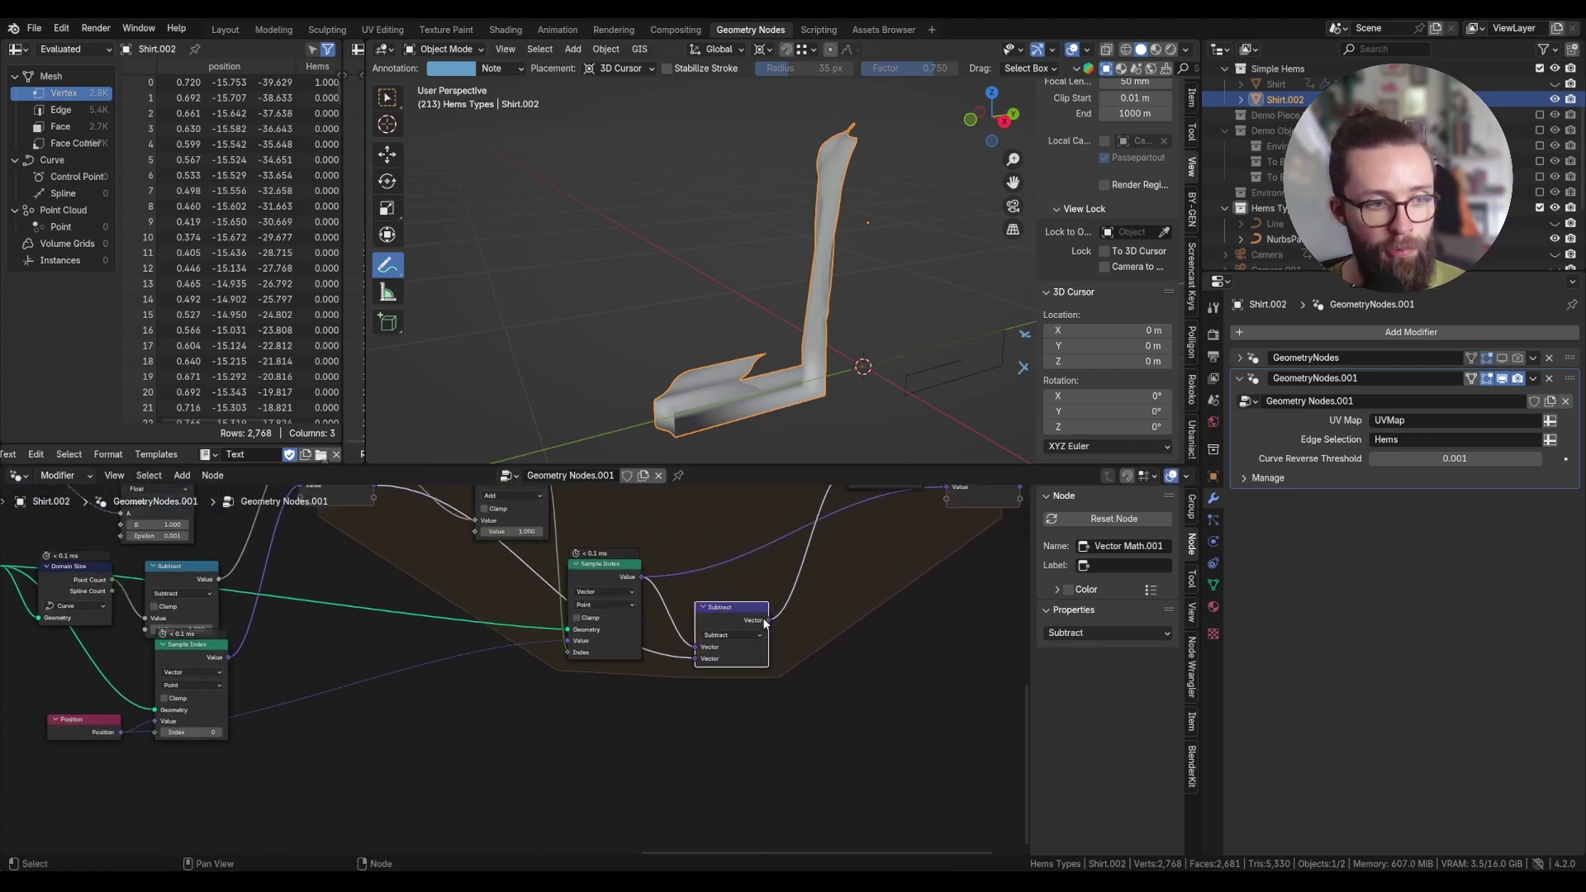
pyautogui.moveTo(830, 636); pyautogui.dragTo(828, 632)
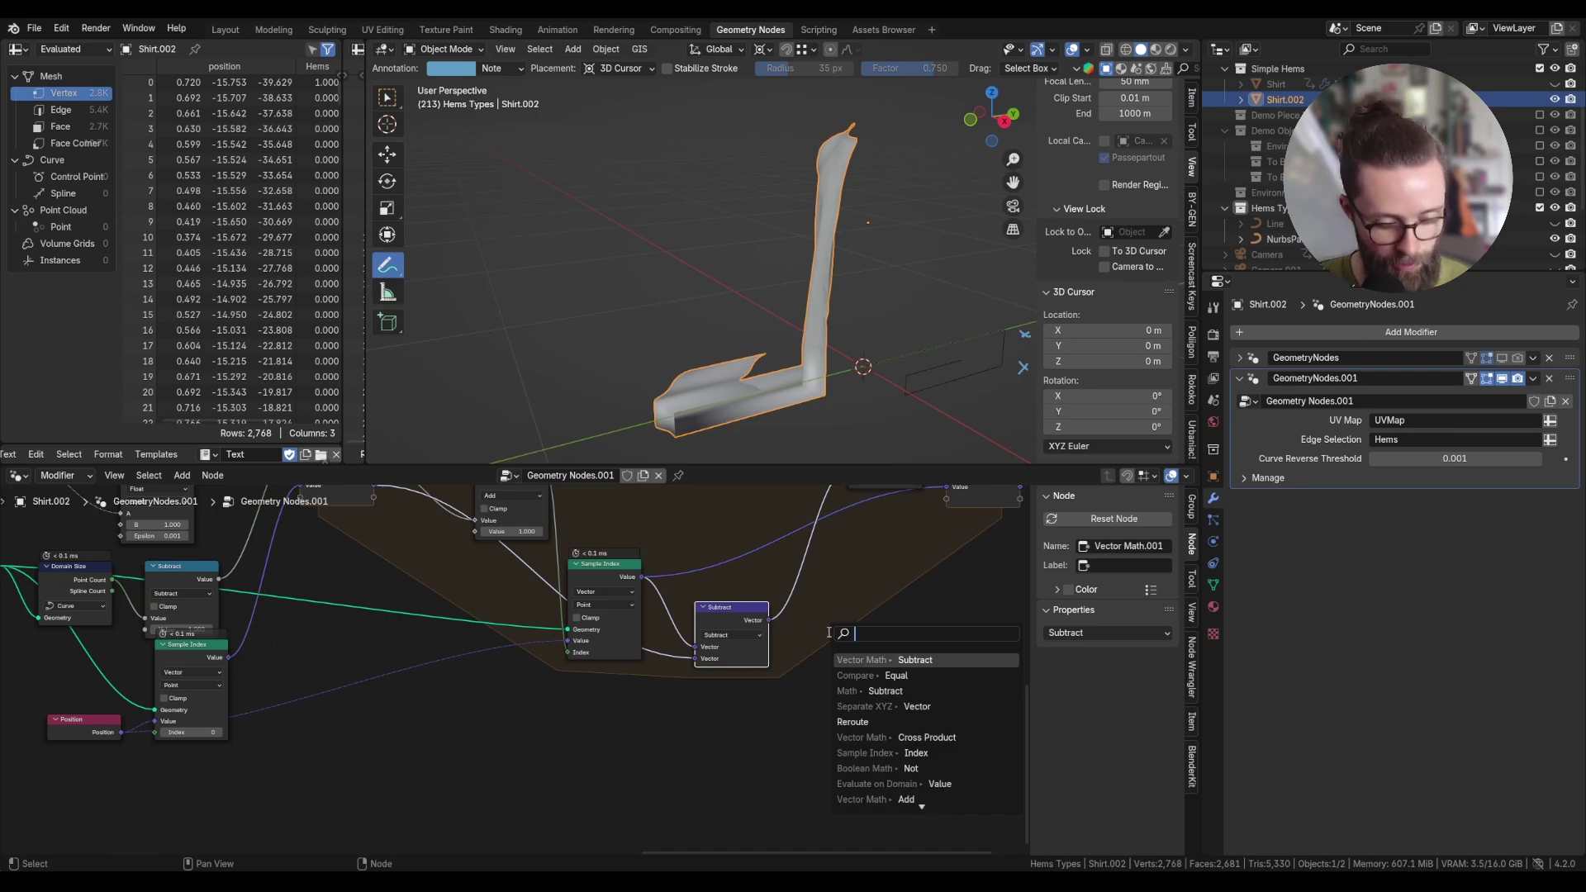
pyautogui.write('dir')
pyautogui.press('Return')
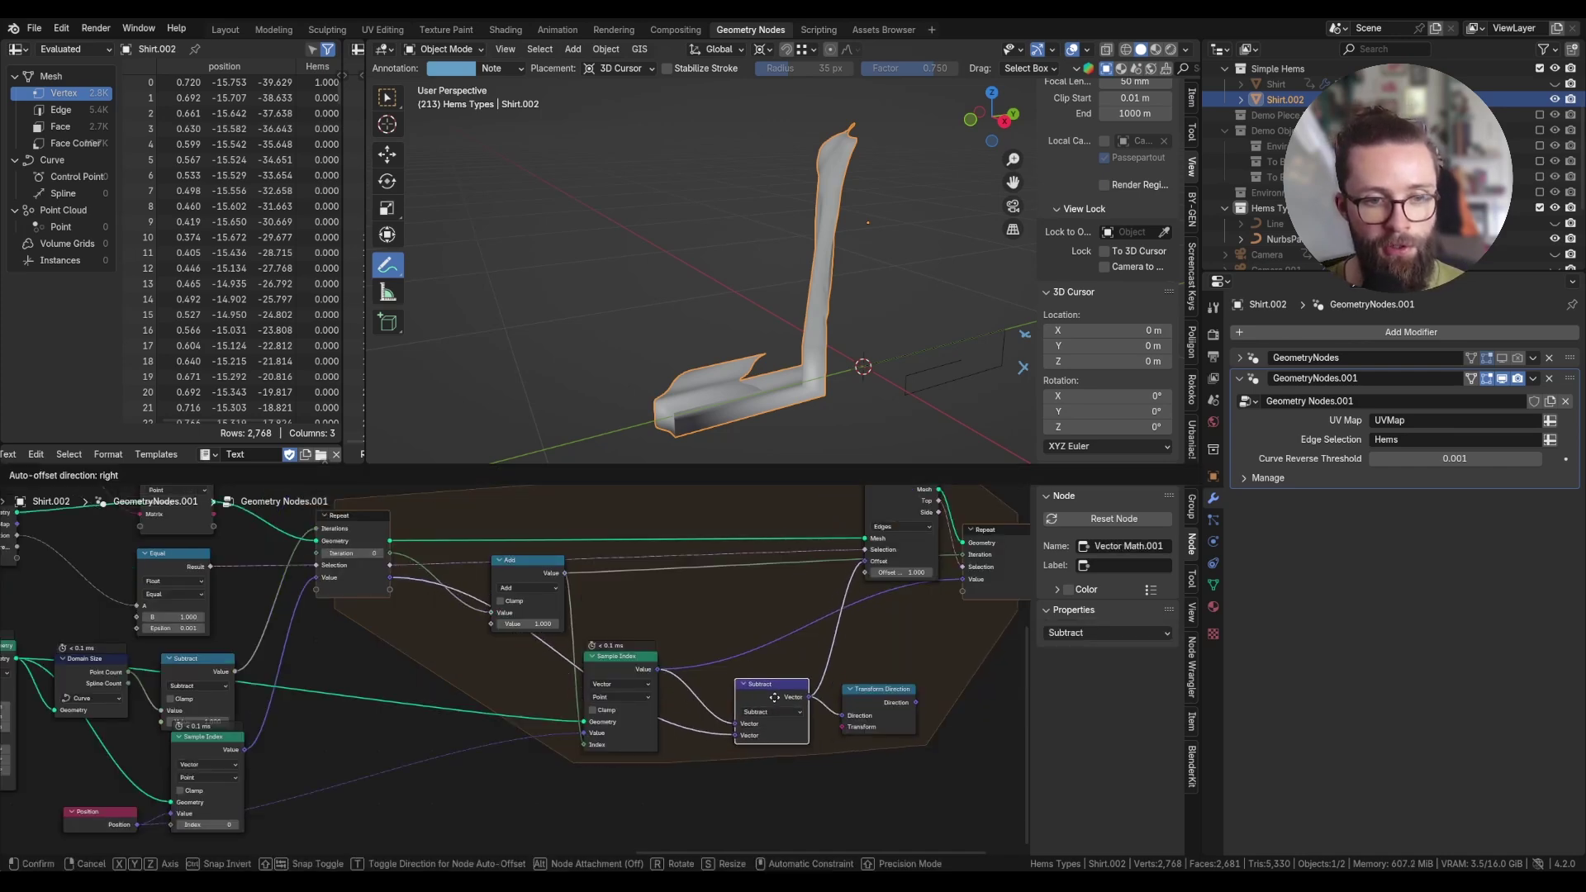
pyautogui.click(761, 688)
pyautogui.moveTo(915, 702); pyautogui.dragTo(868, 569)
# Link the captured Matrix from Capture Attribute to Transform Direction's Transform input.
pyautogui.scroll(-1, 843, 732)
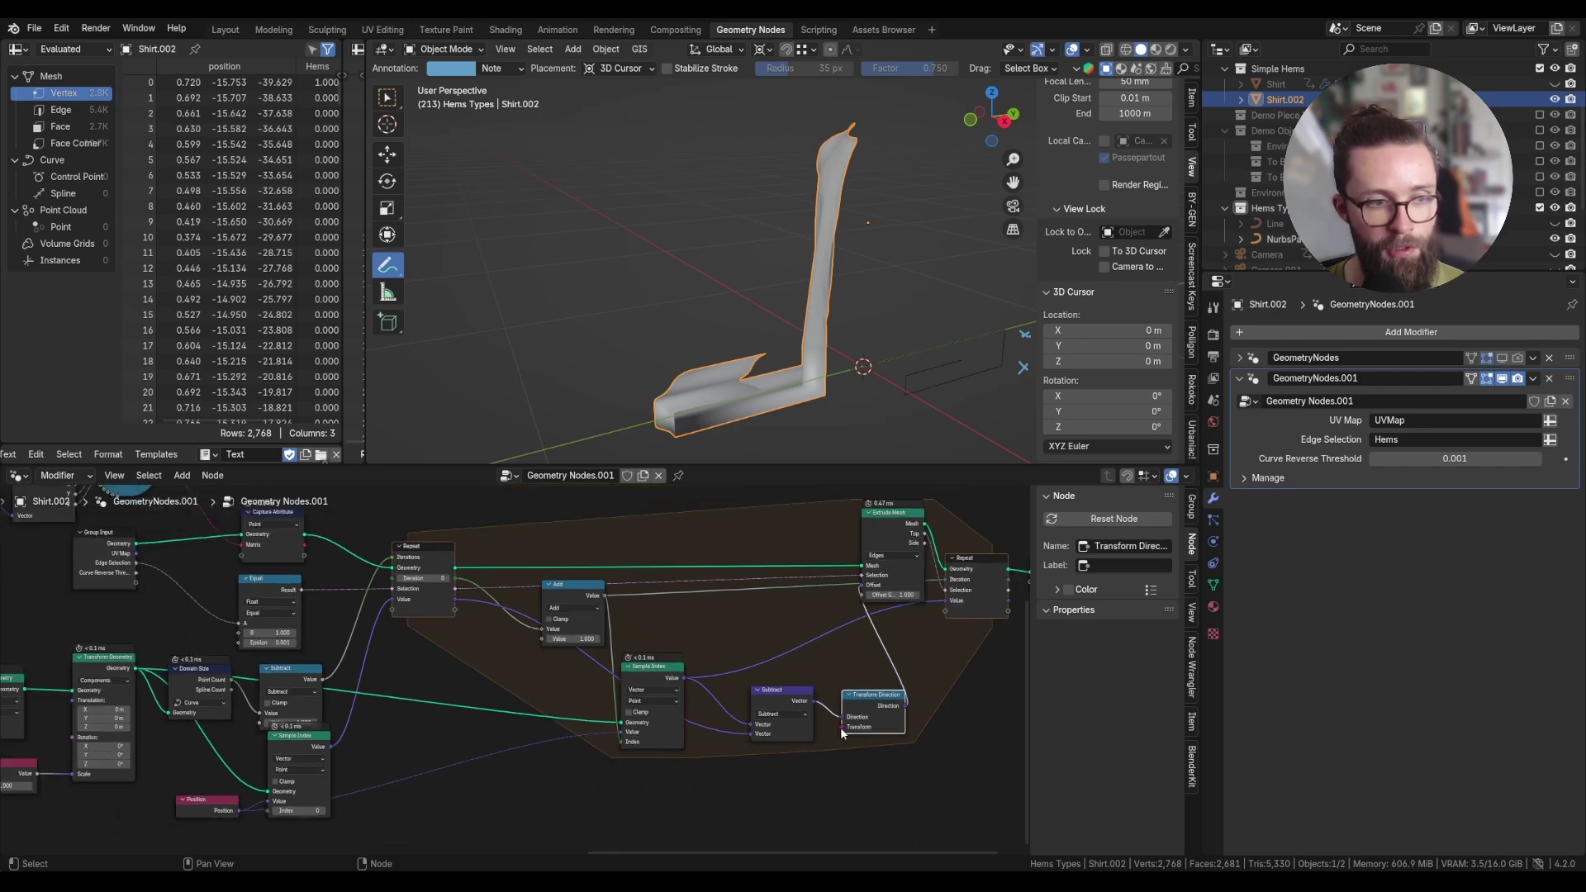
pyautogui.moveTo(306, 546); pyautogui.dragTo(329, 529)
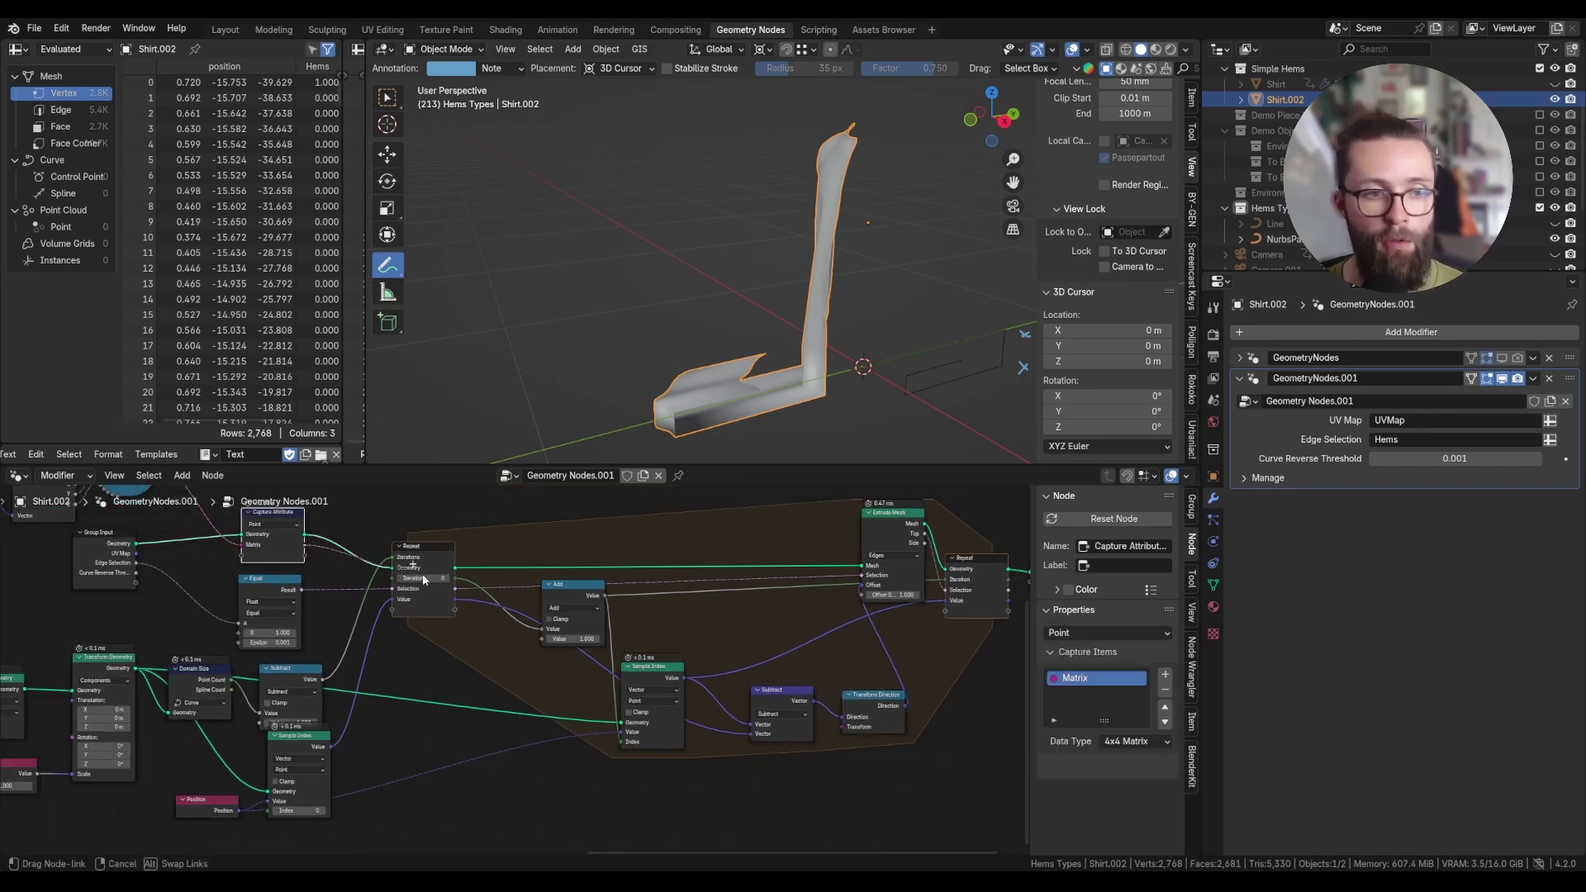
pyautogui.moveTo(841, 729); pyautogui.dragTo(841, 729)
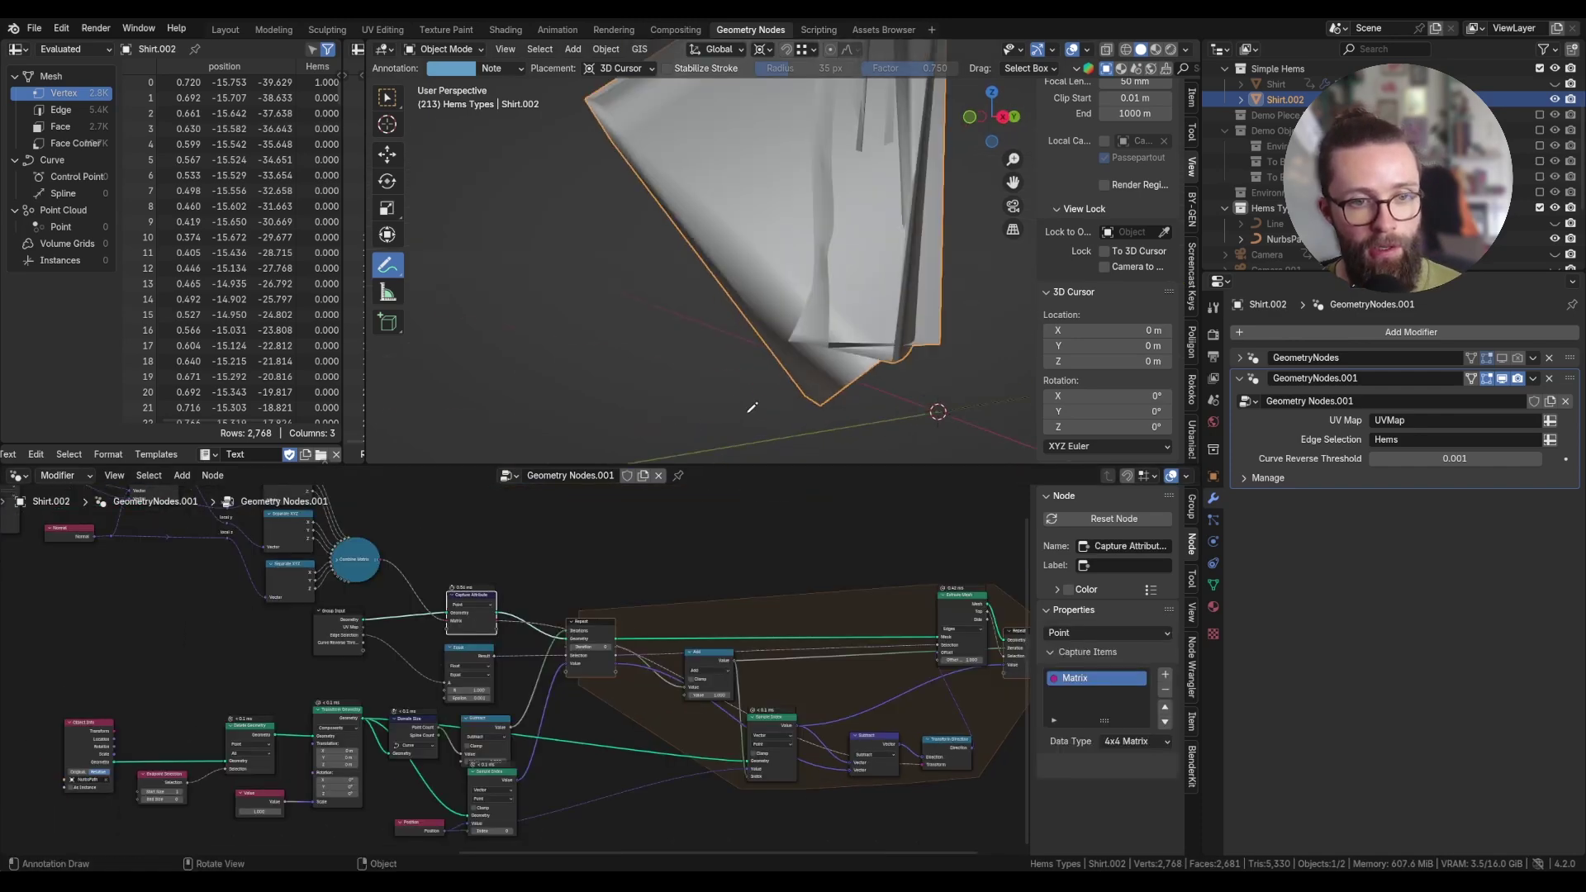
pyautogui.scroll(2, 765, 443)
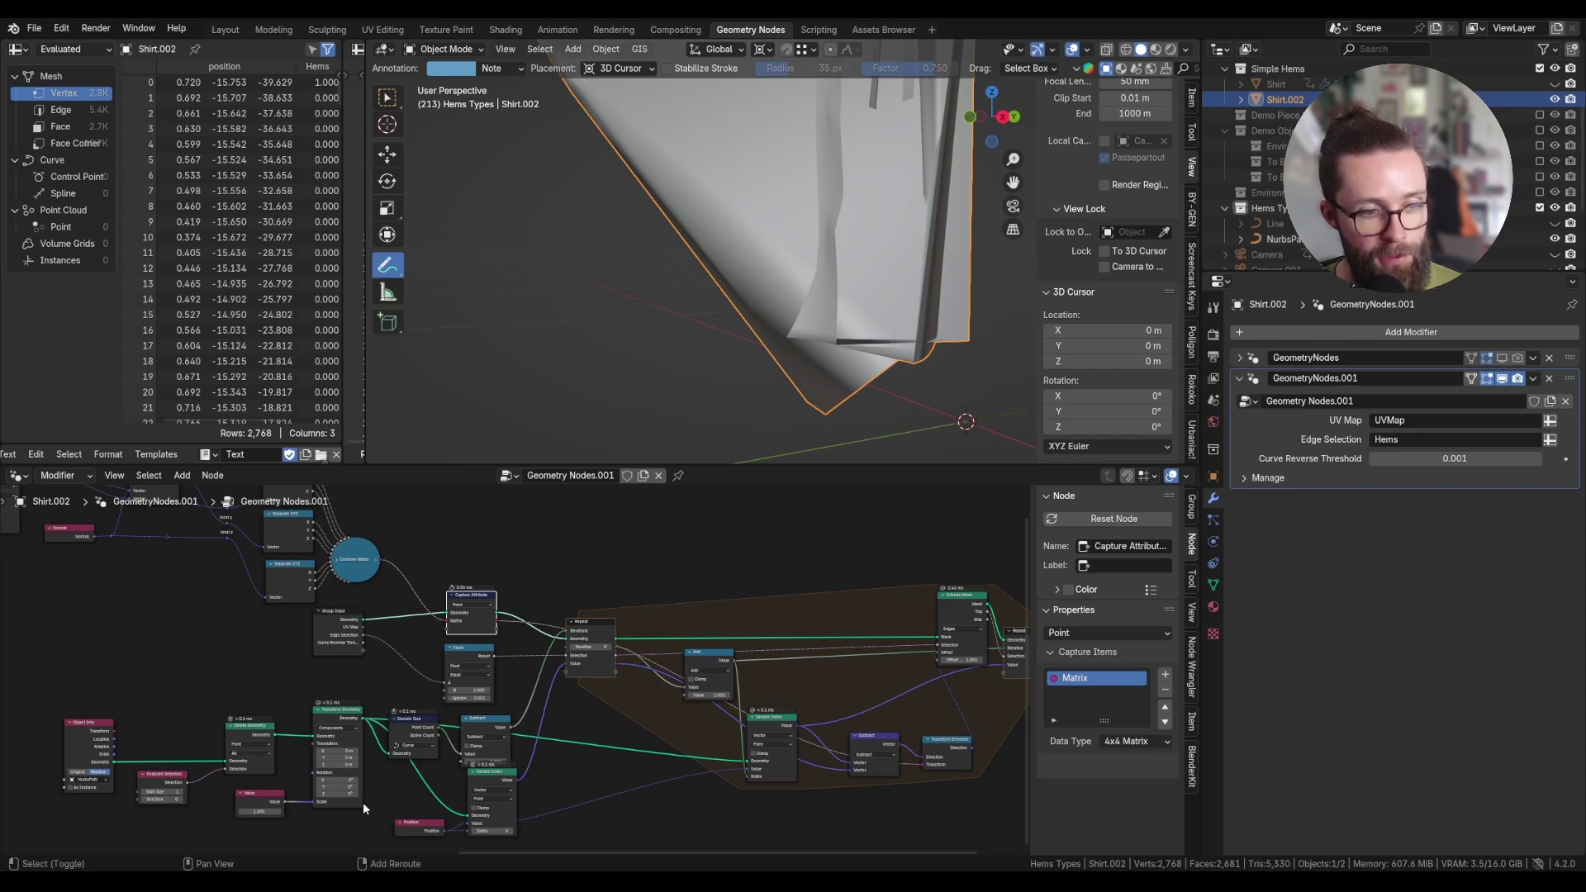
pyautogui.scroll(1, 364, 801)
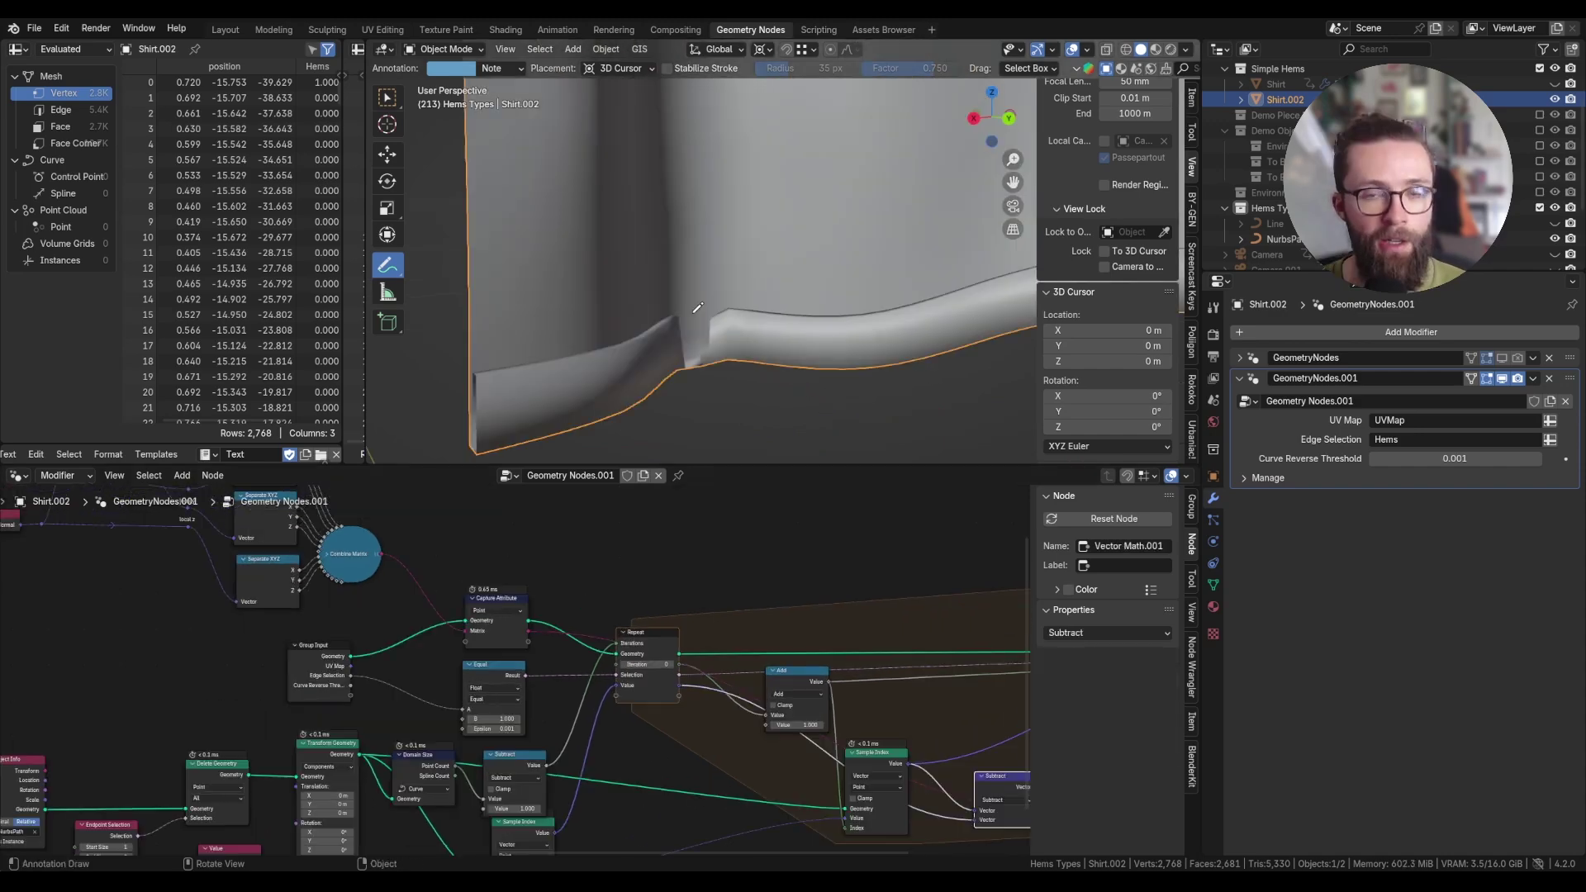
# Set the matrix Capture Attribute node's domain to Edge.
pyautogui.moveTo(688, 334); pyautogui.dragTo(793, 301, button='middle')
pyautogui.scroll(2, 694, 312)
pyautogui.moveTo(656, 311); pyautogui.dragTo(545, 314, button='middle')
pyautogui.scroll(2, 545, 314)
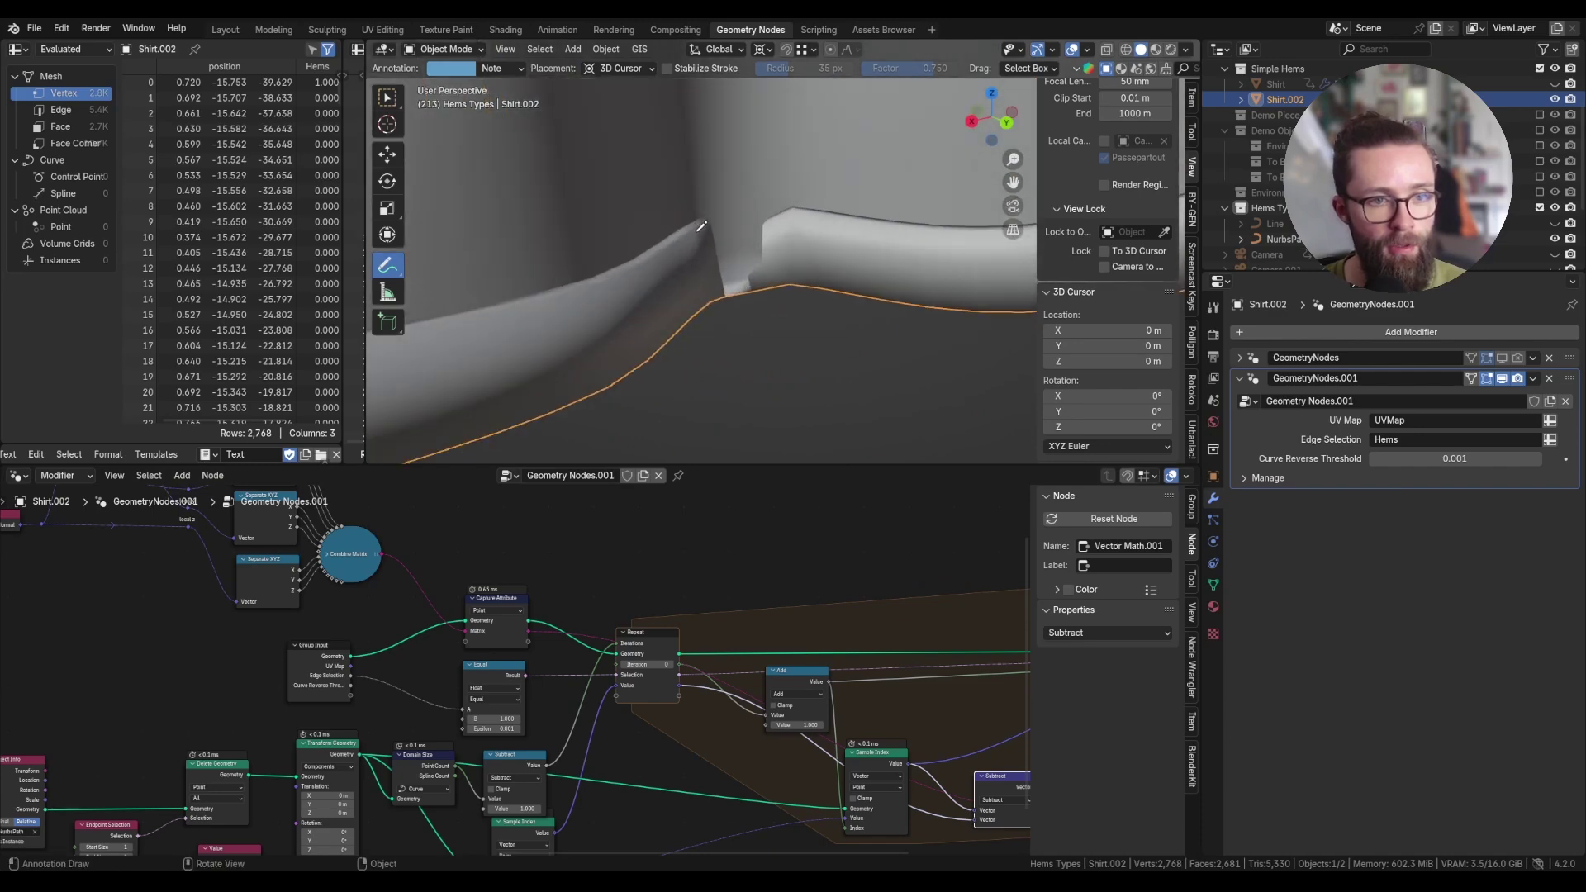
pyautogui.scroll(3, 478, 637)
pyautogui.click(500, 584)
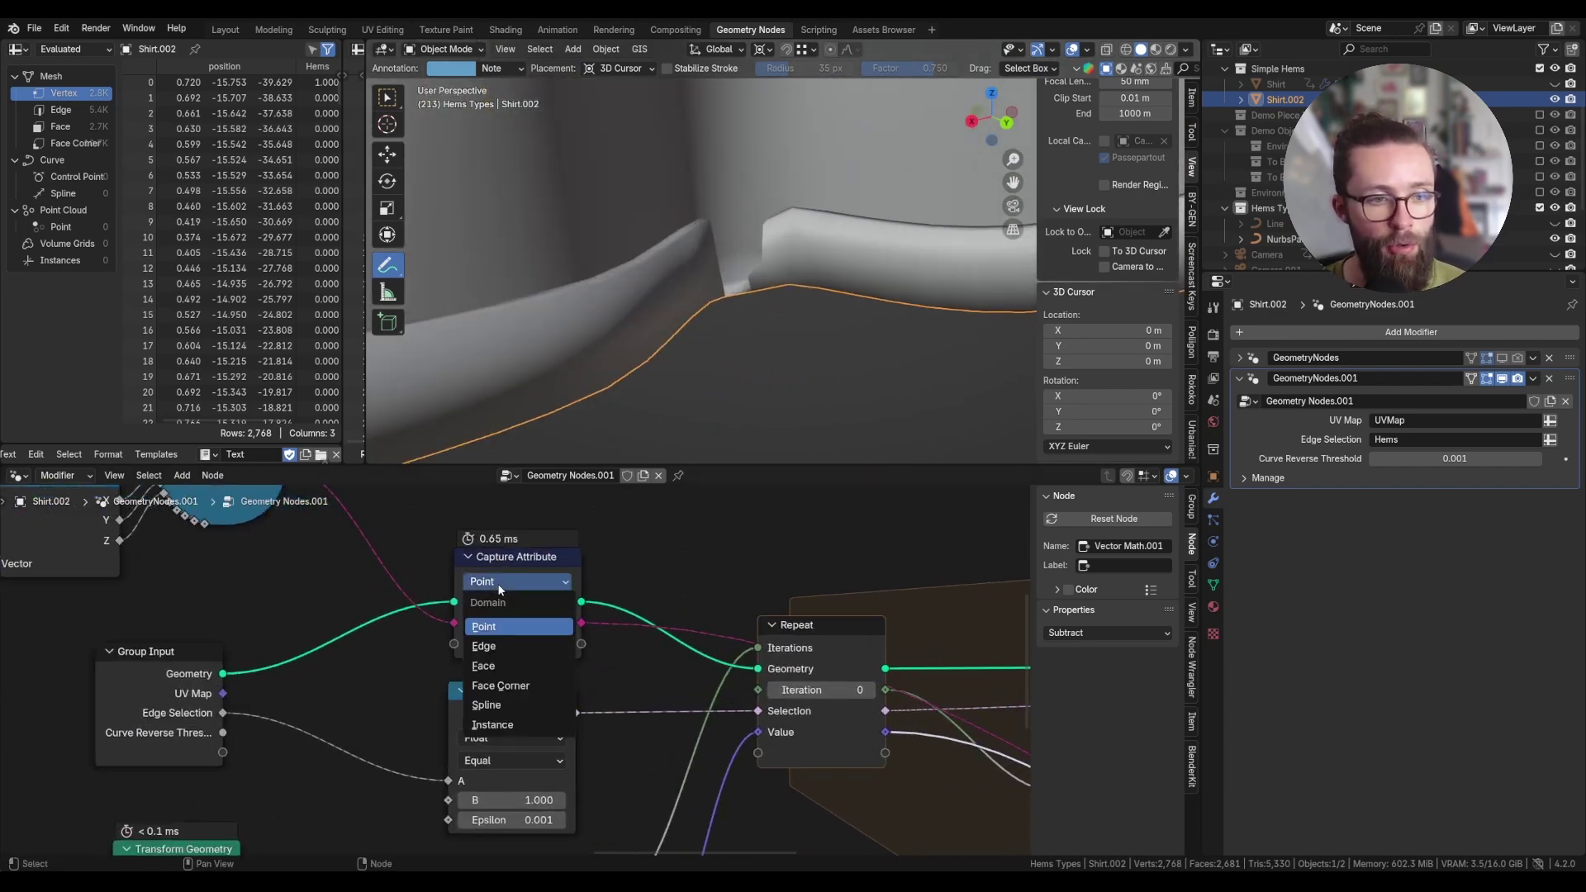
pyautogui.click(522, 651)
pyautogui.moveTo(744, 331); pyautogui.dragTo(818, 343, button='middle')
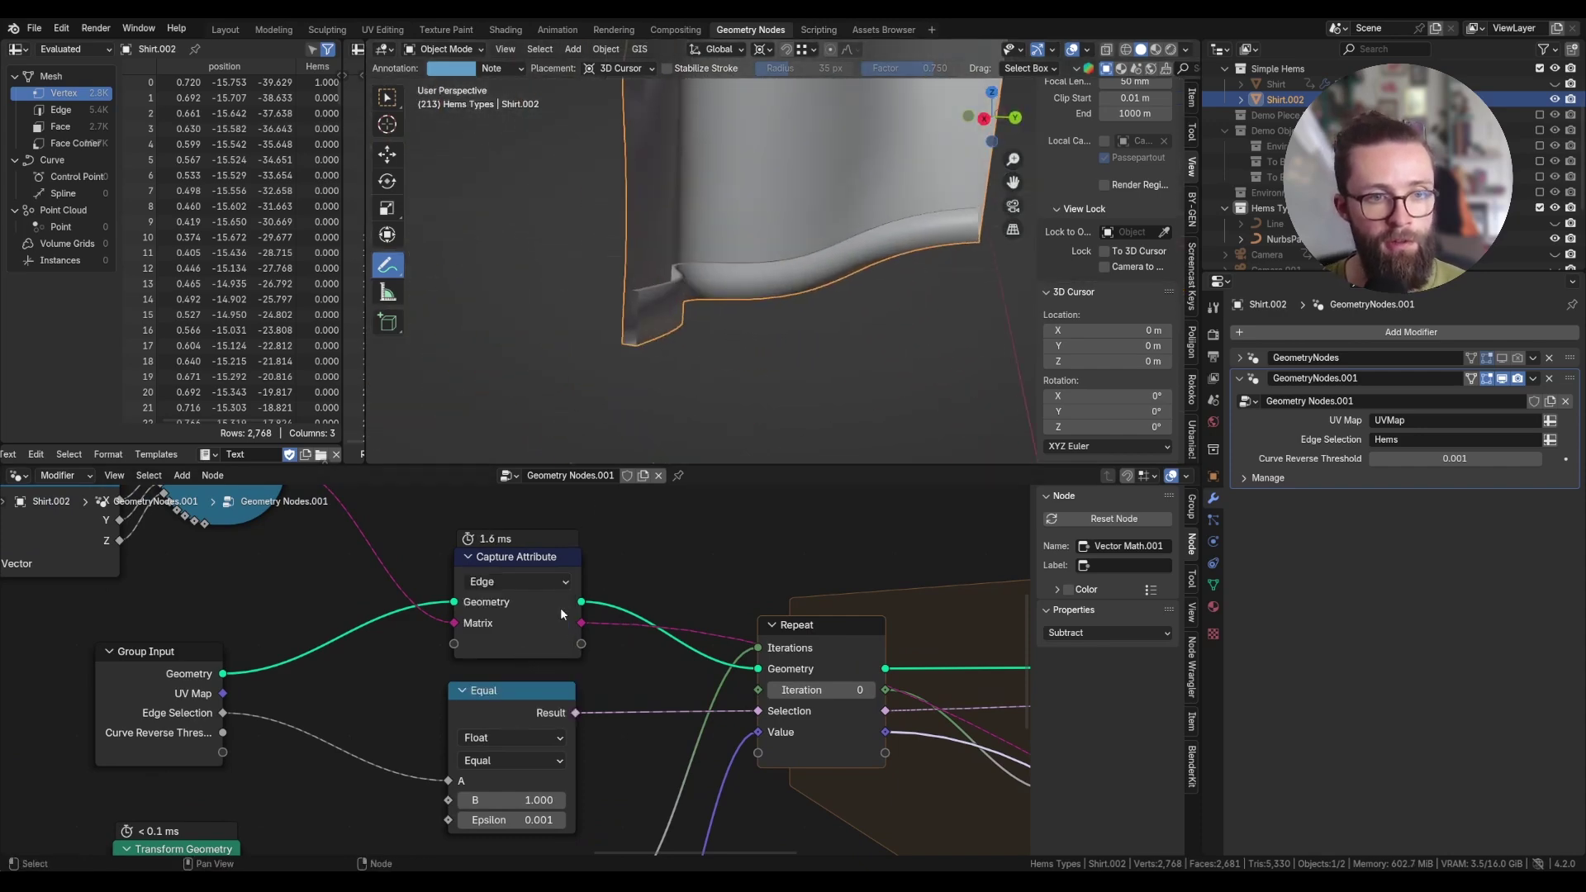
# Select the NurbsPath profile curve.
pyautogui.scroll(-5, 560, 607)
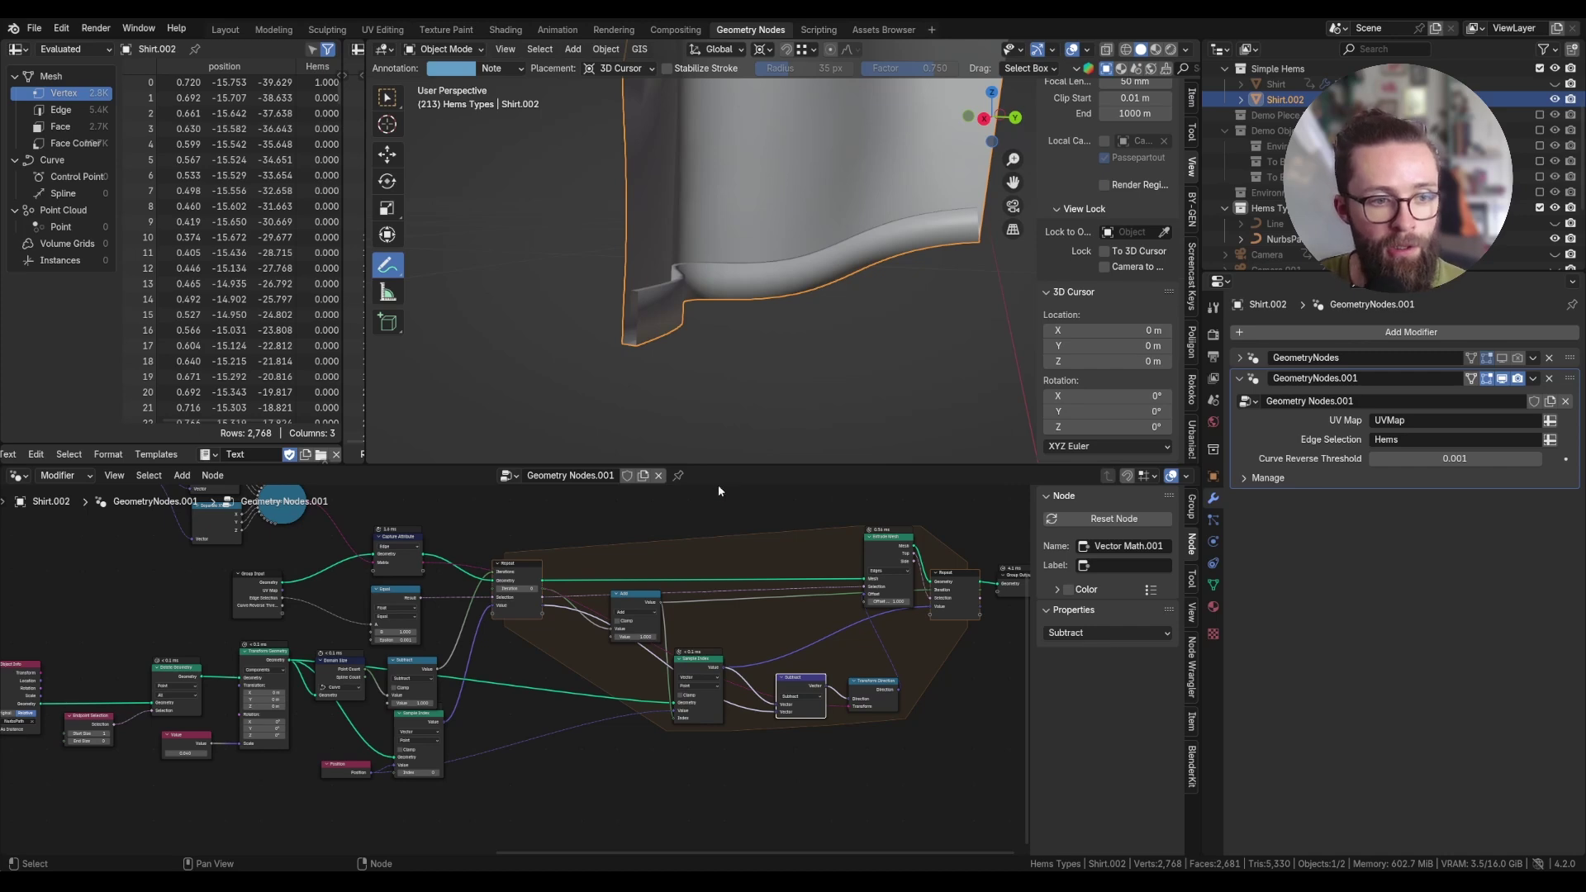
pyautogui.moveTo(685, 305); pyautogui.dragTo(843, 339, button='middle')
pyautogui.scroll(1, 842, 338)
pyautogui.scroll(-2, 1272, 207)
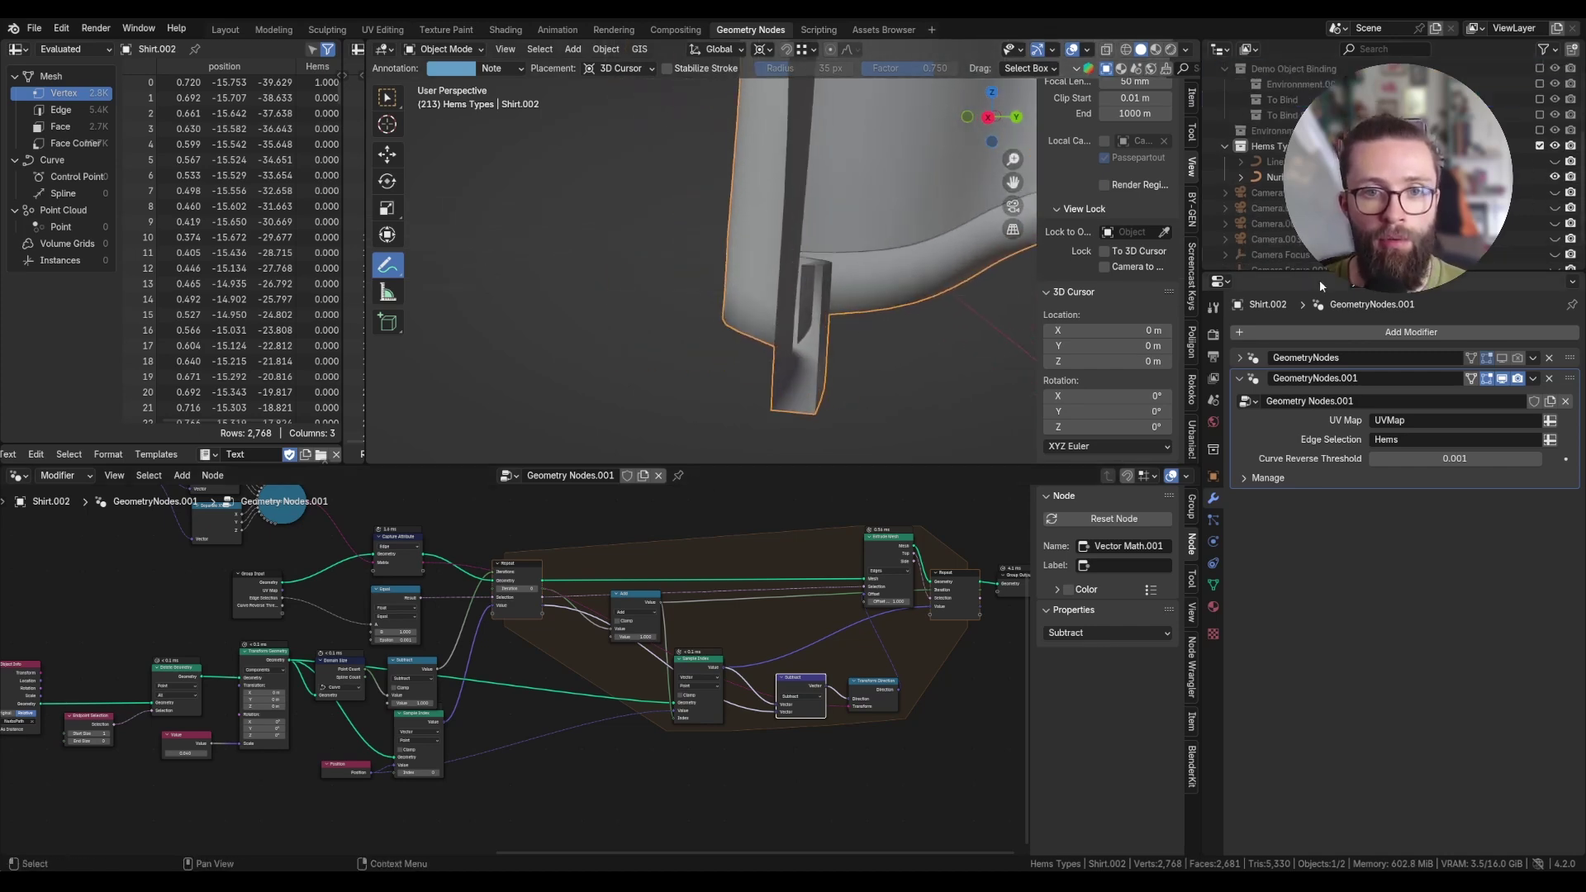
pyautogui.click(1272, 177)
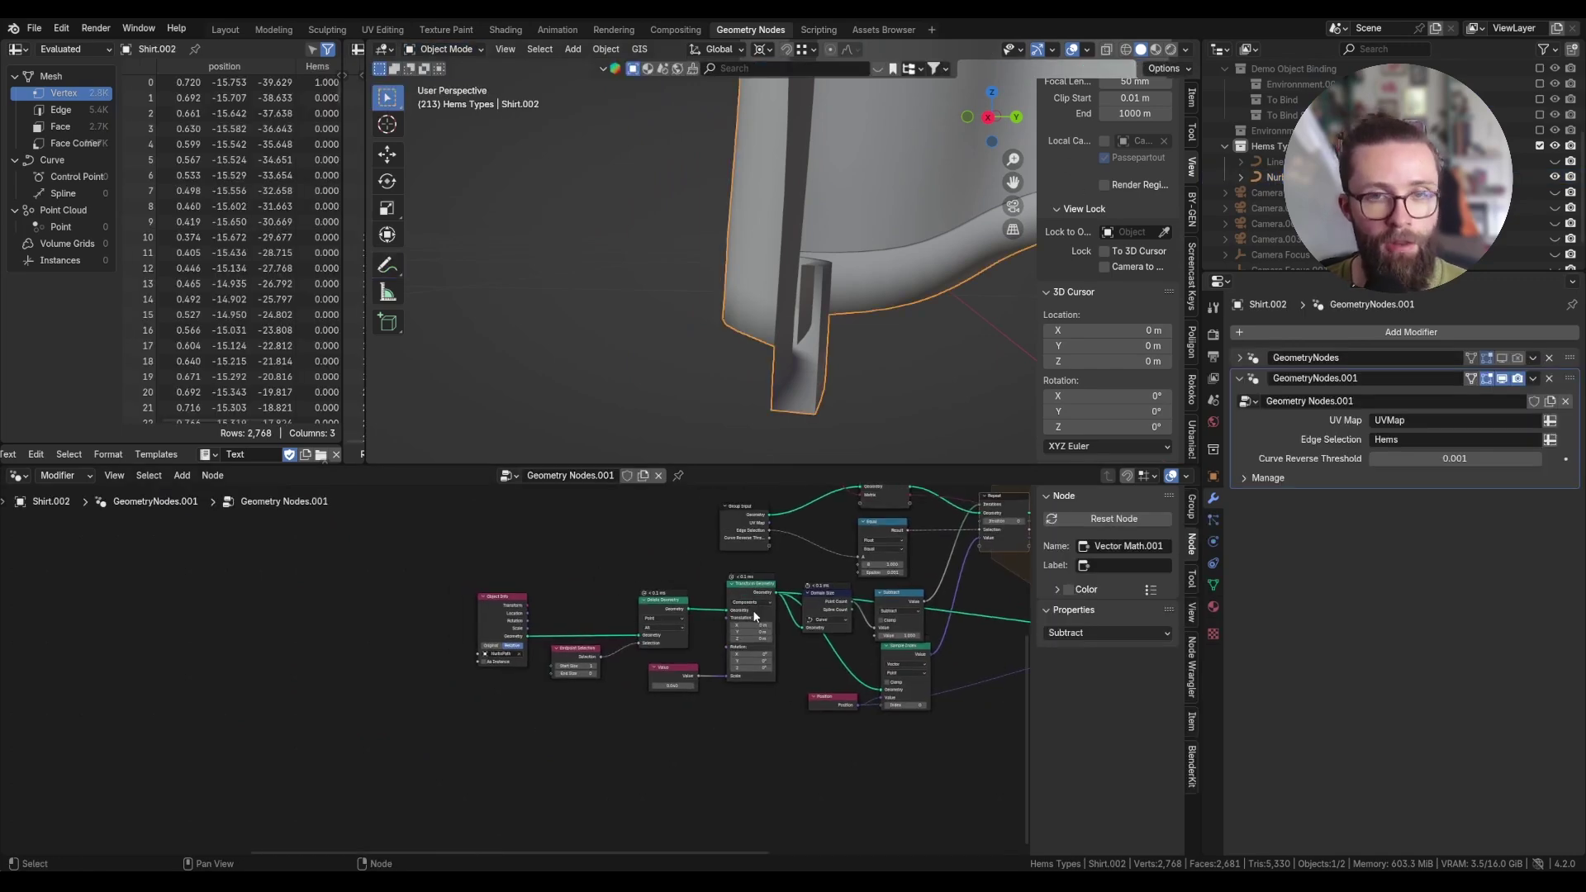
# Insert a Fillet Curve node between Object Info and Delete Geometry, set to Poly with Count 4, Limit Radius on and Radius 6.39 m.
pyautogui.scroll(2, 702, 638)
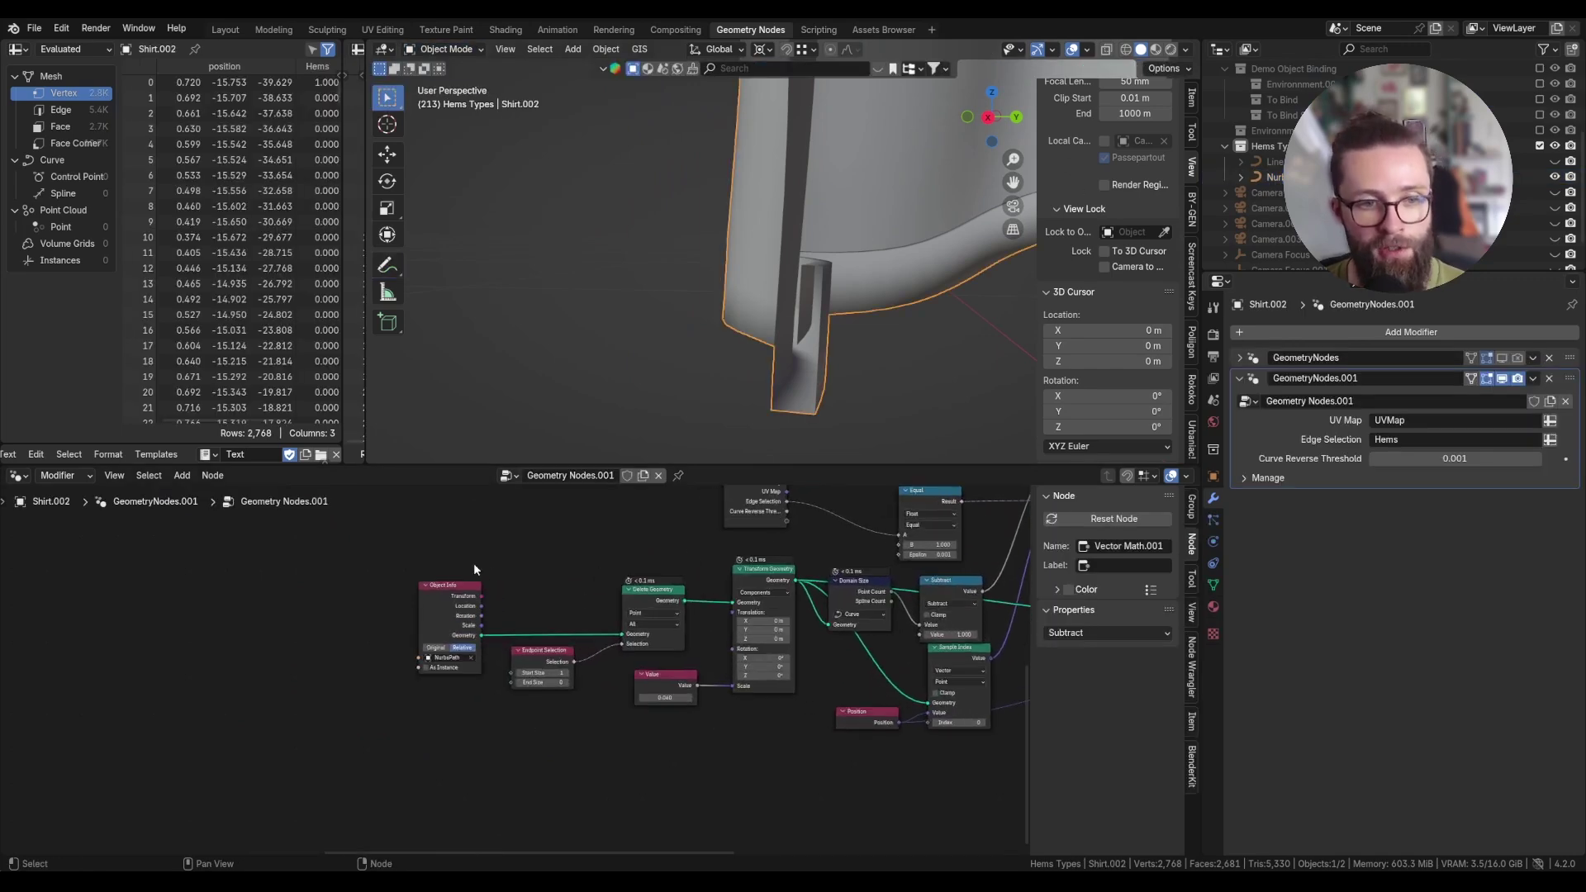
pyautogui.moveTo(439, 613); pyautogui.dragTo(319, 604)
pyautogui.click(319, 603)
pyautogui.scroll(1, 433, 598)
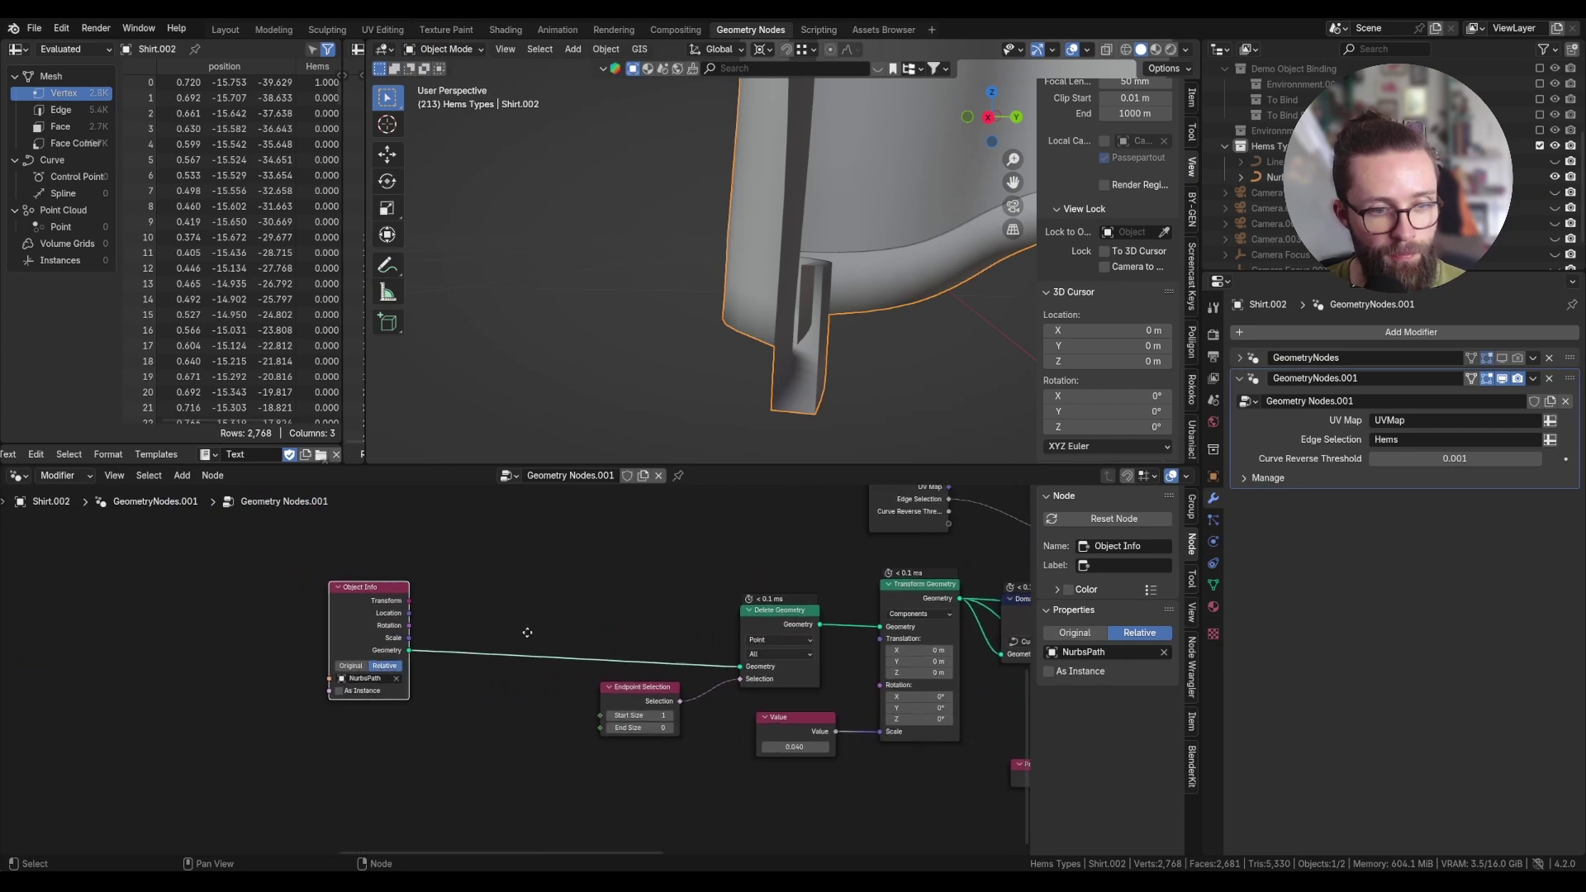
pyautogui.hotkey('shift', 'a')
pyautogui.write('fill')
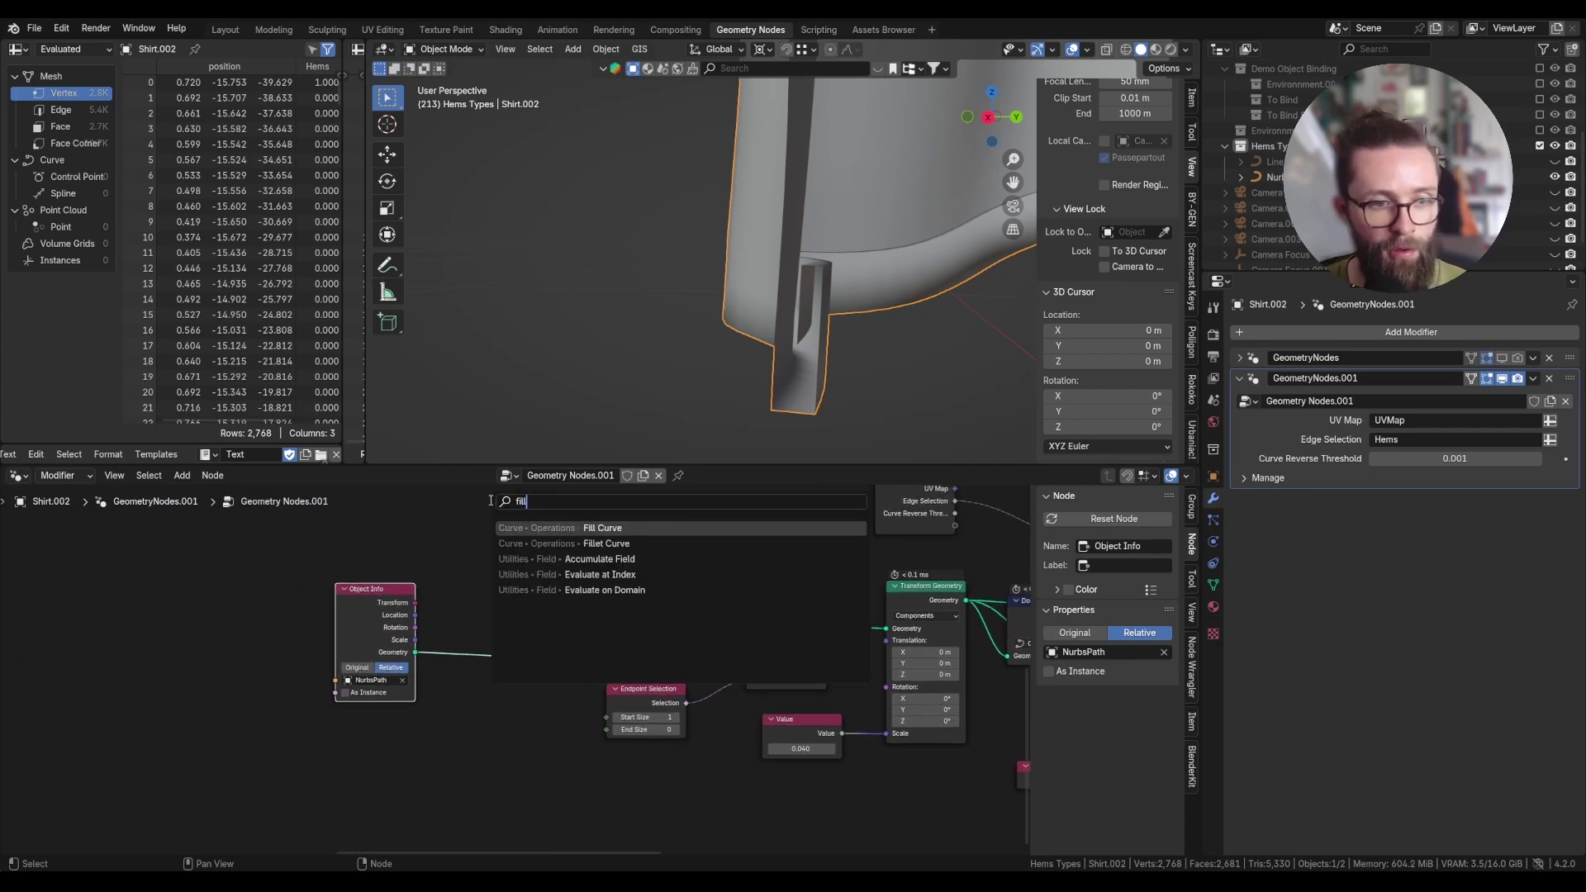
pyautogui.click(558, 542)
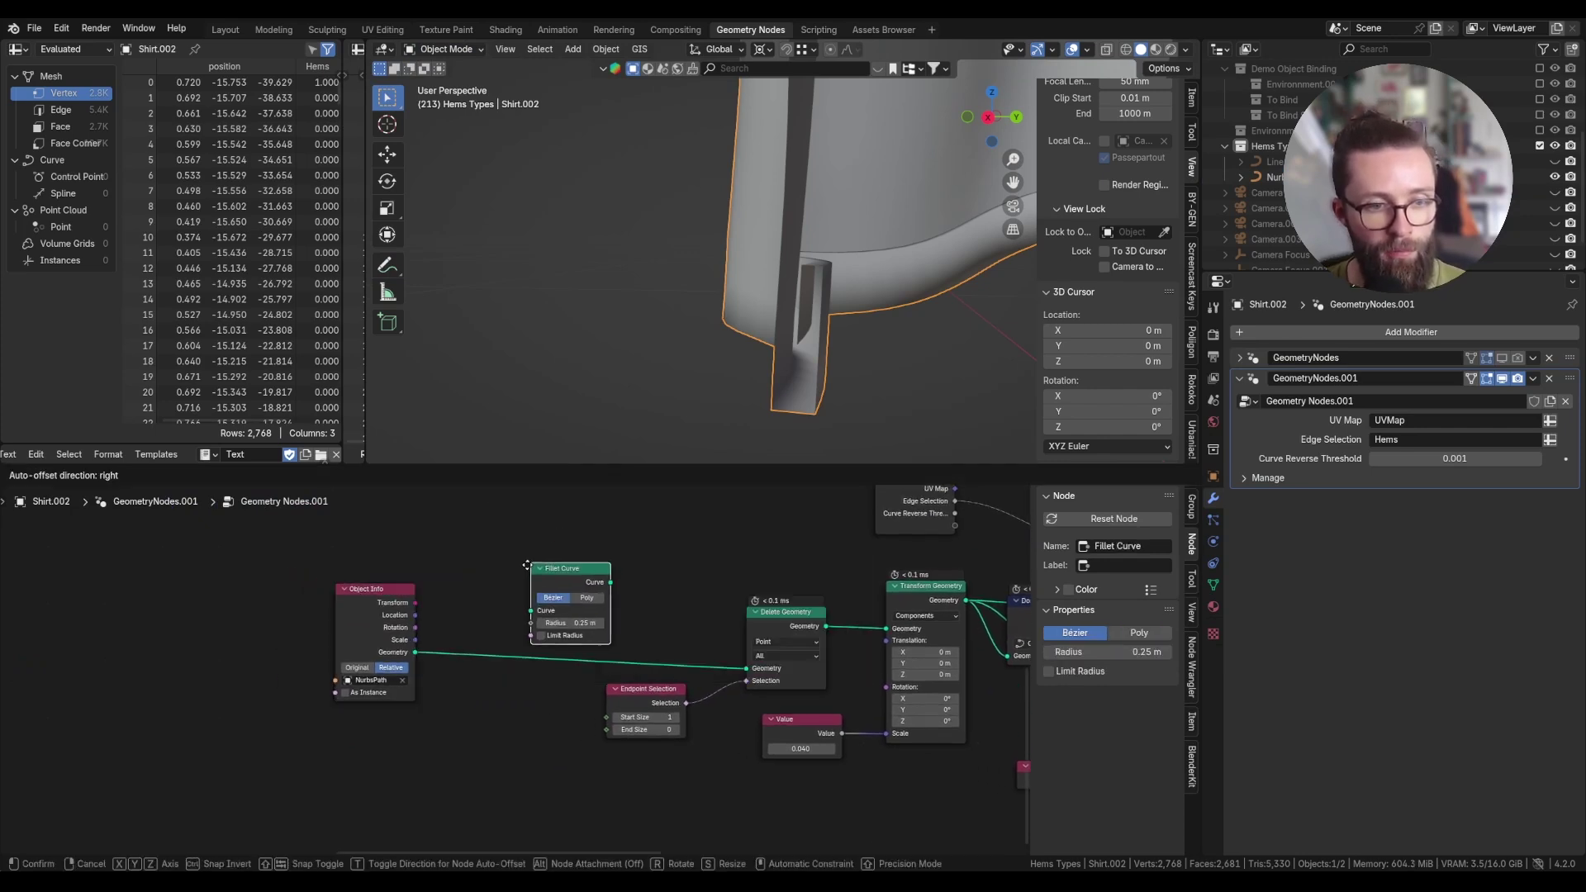
pyautogui.click(514, 592)
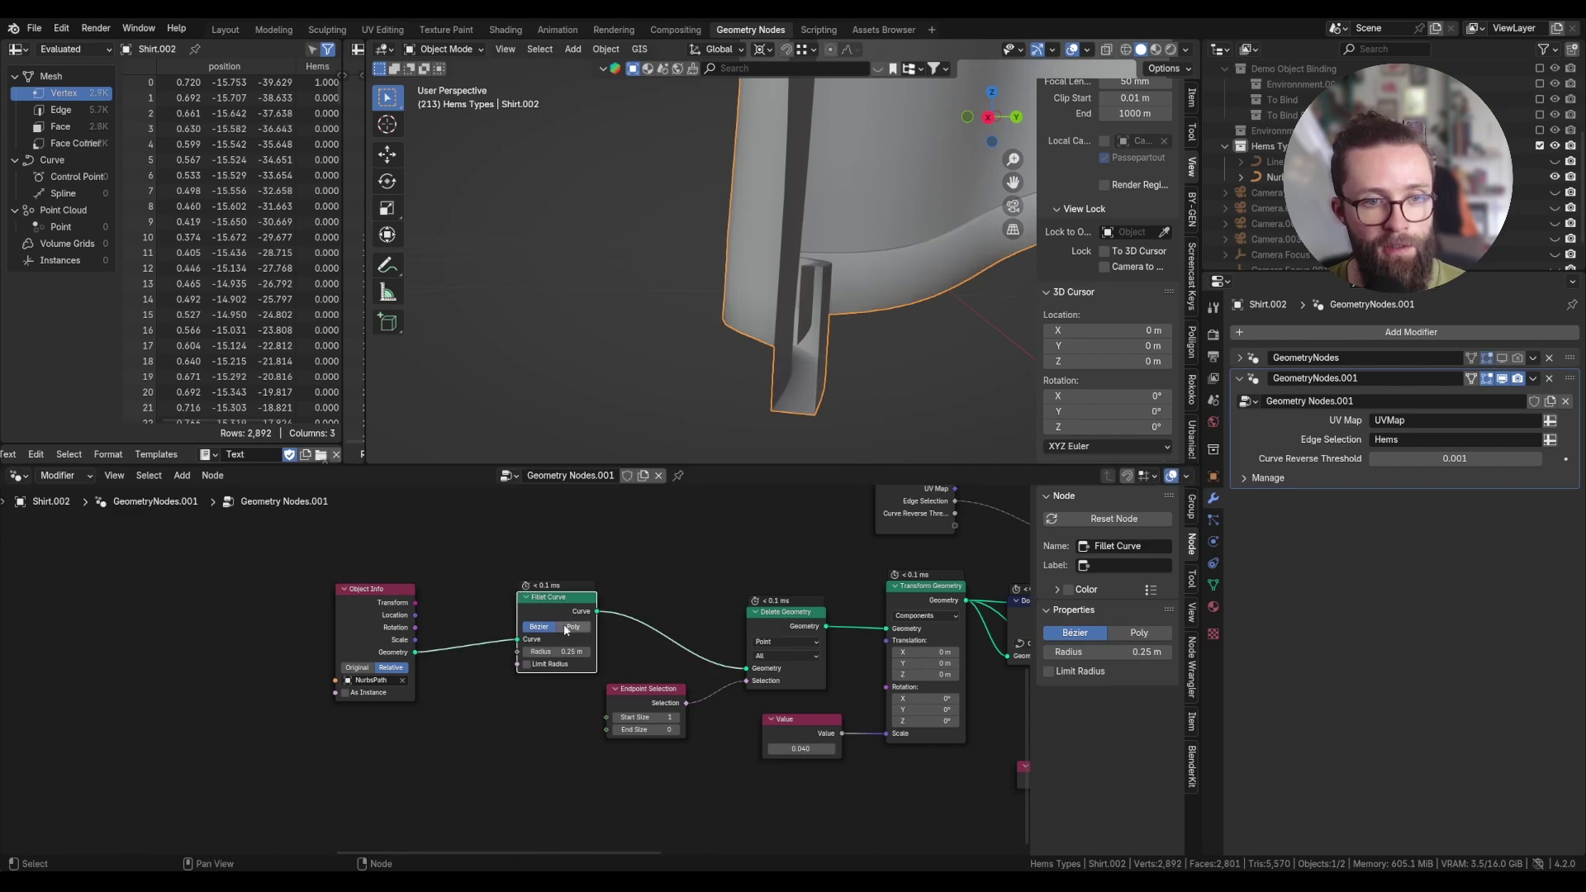
pyautogui.scroll(5, 562, 632)
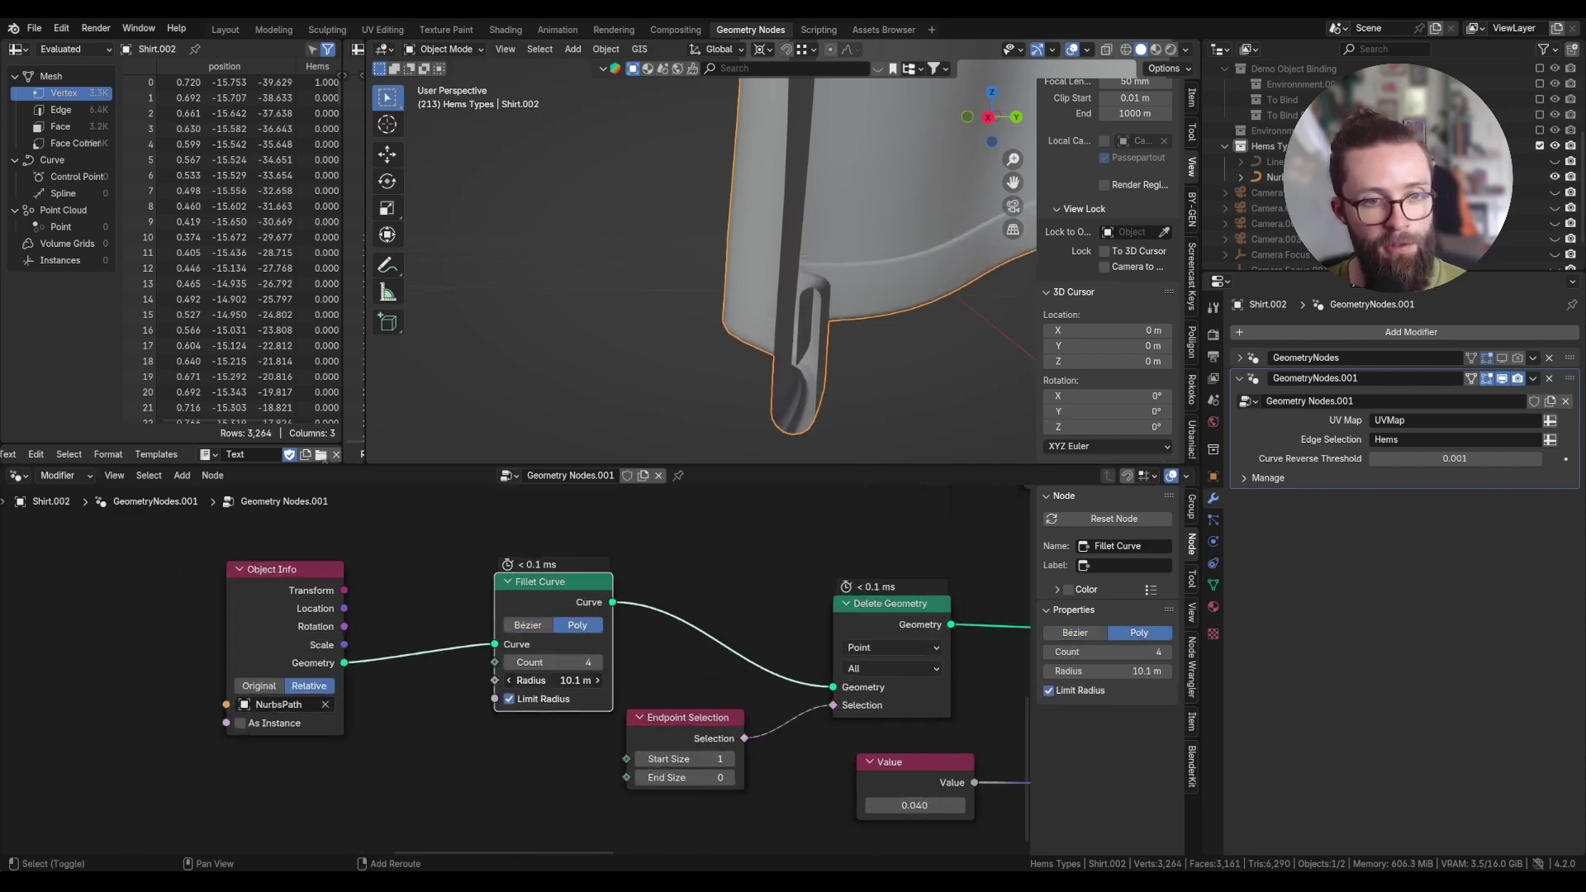
pyautogui.moveTo(553, 679); pyautogui.dragTo(533, 680)
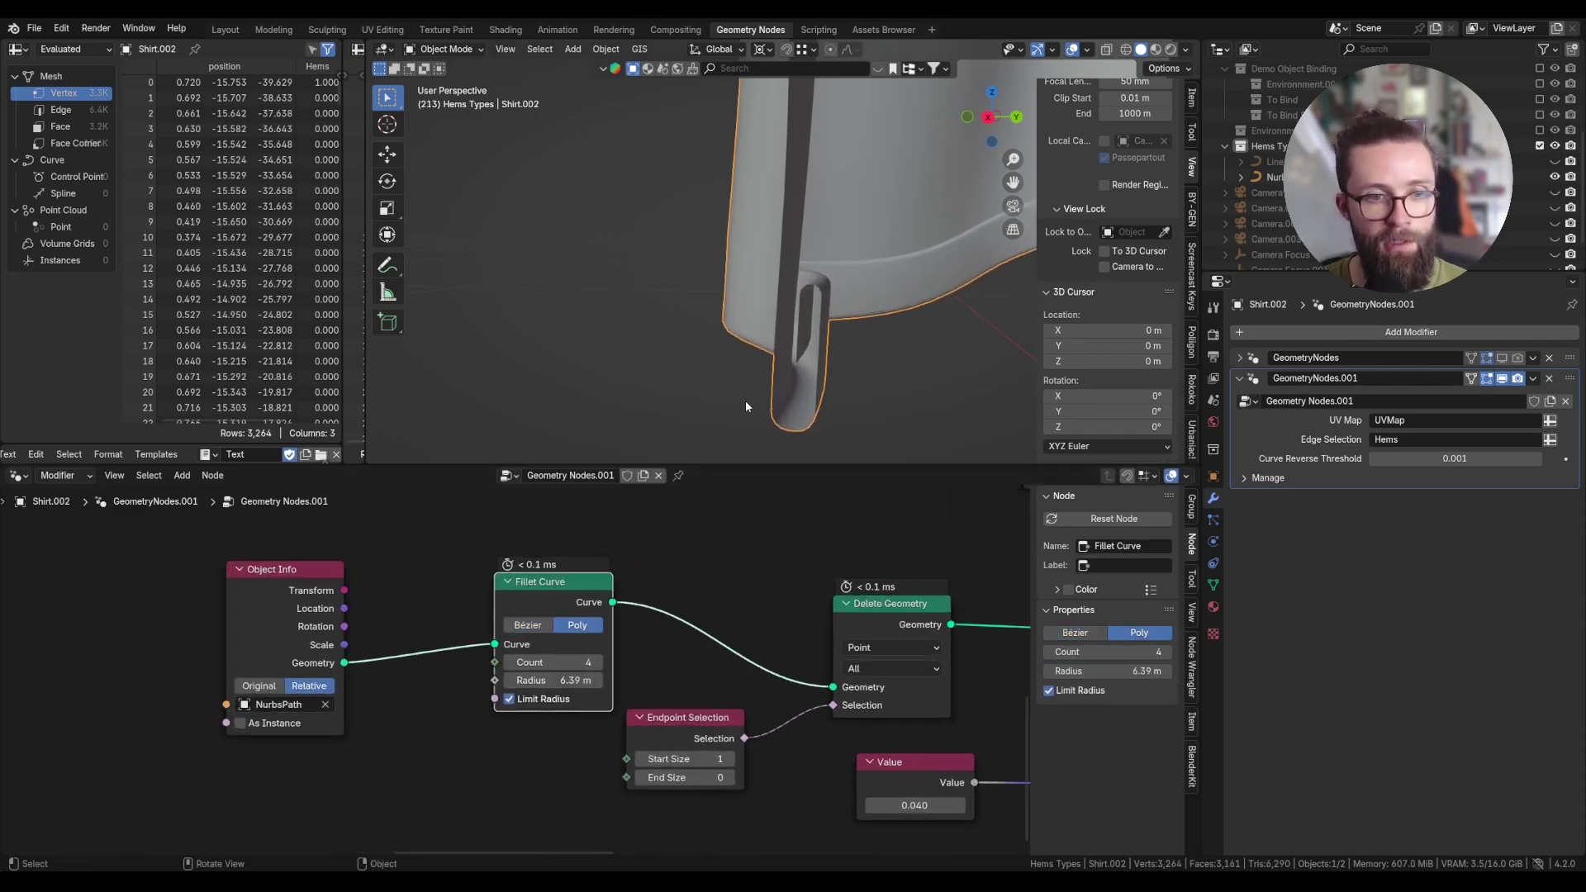
# In the Animation workspace, move the NurbsPath profile's lower segment down along Z to a median of about -0.296 m.
pyautogui.click(557, 28)
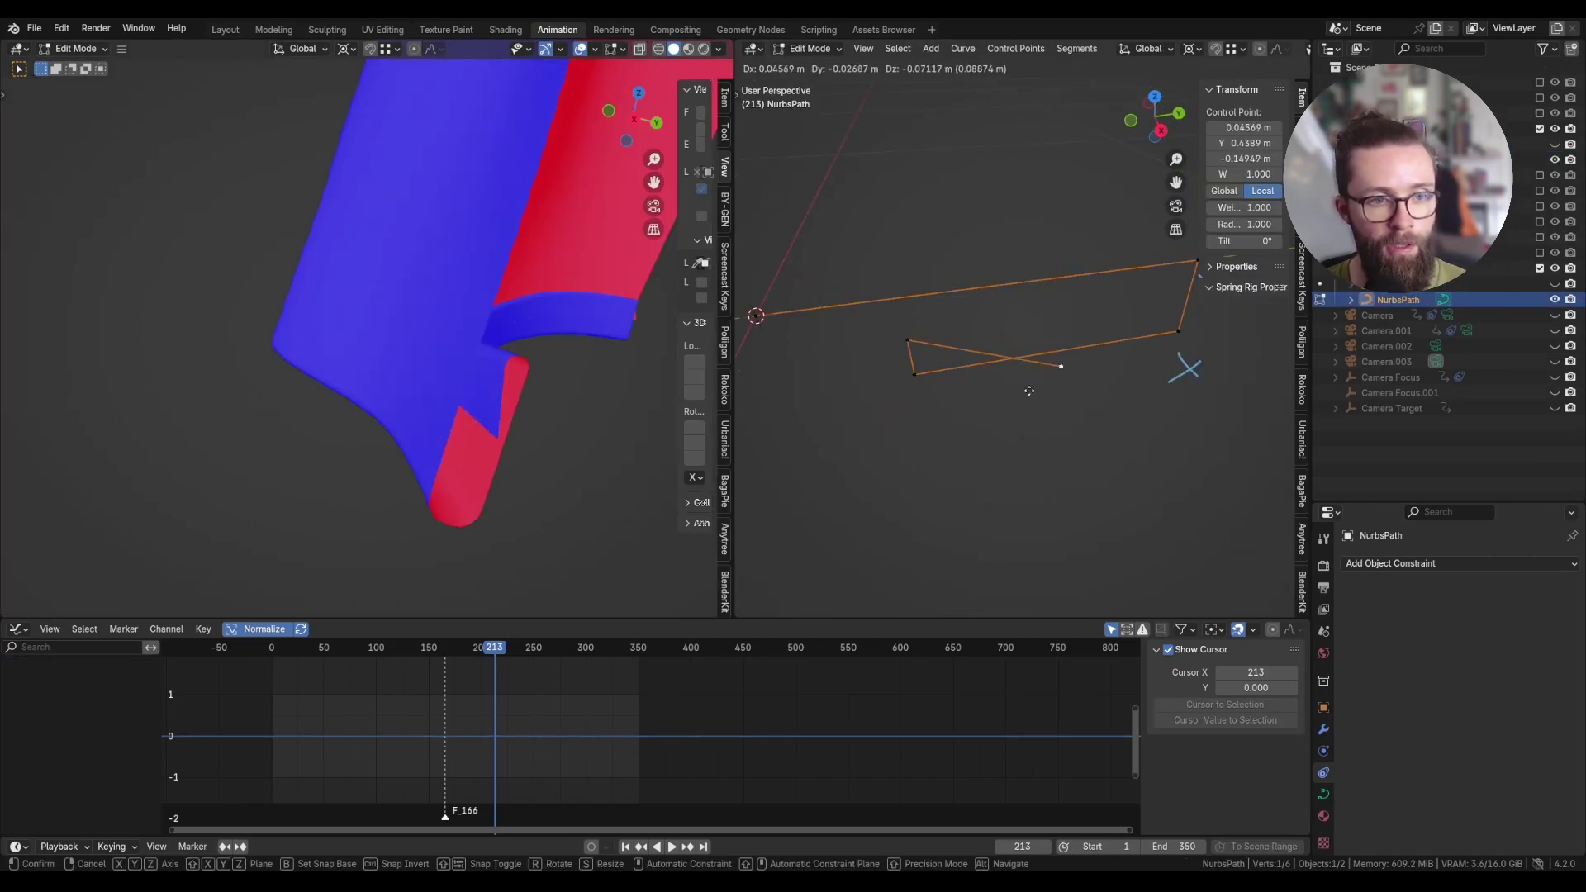
pyautogui.press('g')
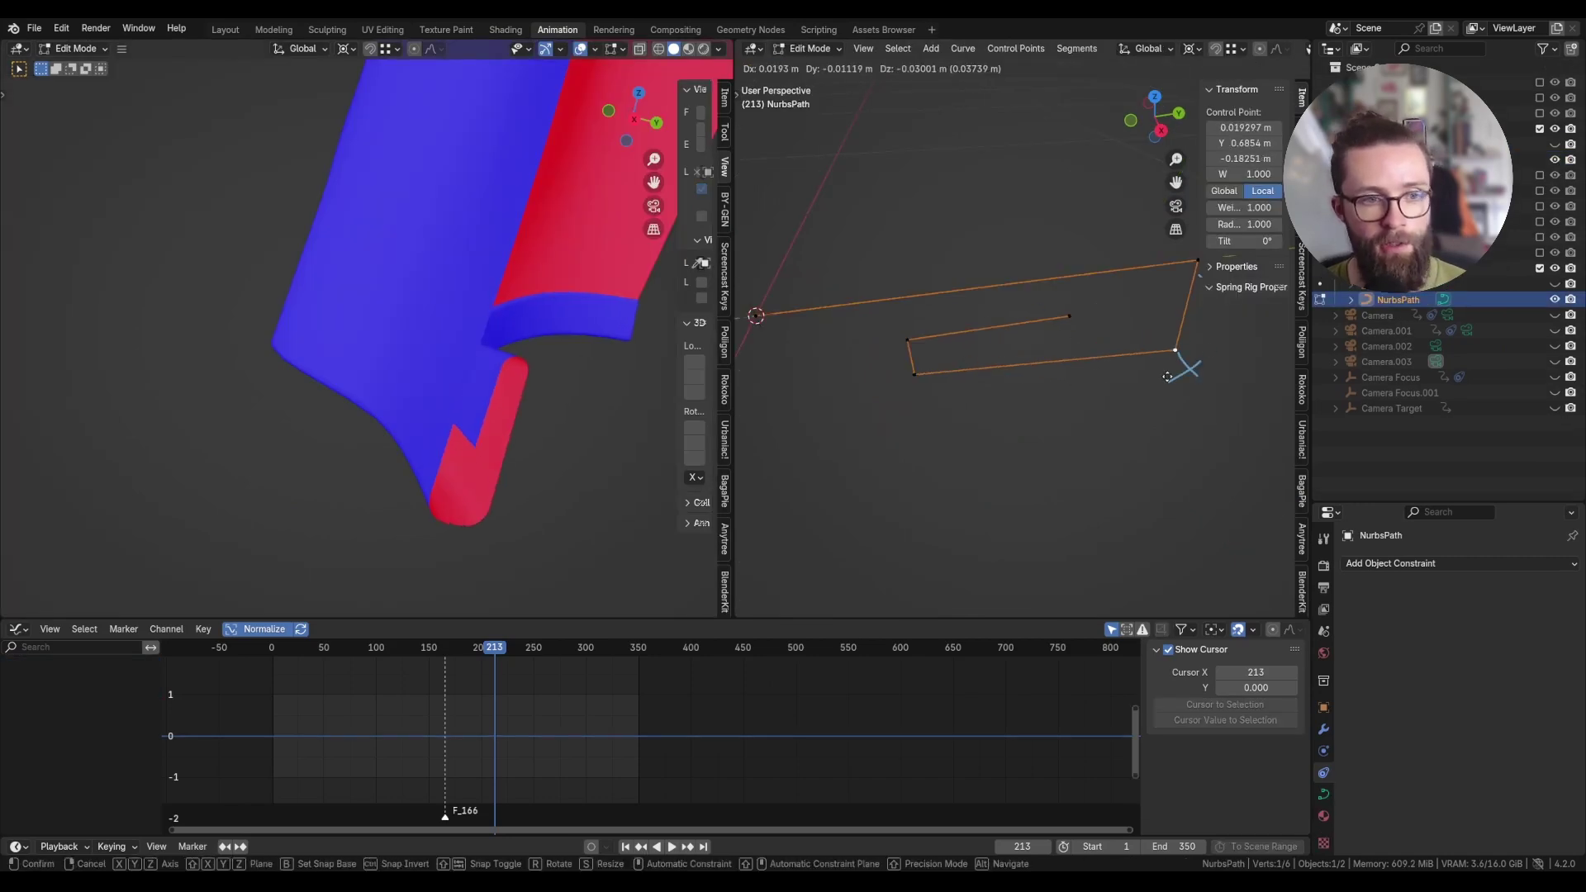
pyautogui.rightClick(964, 394)
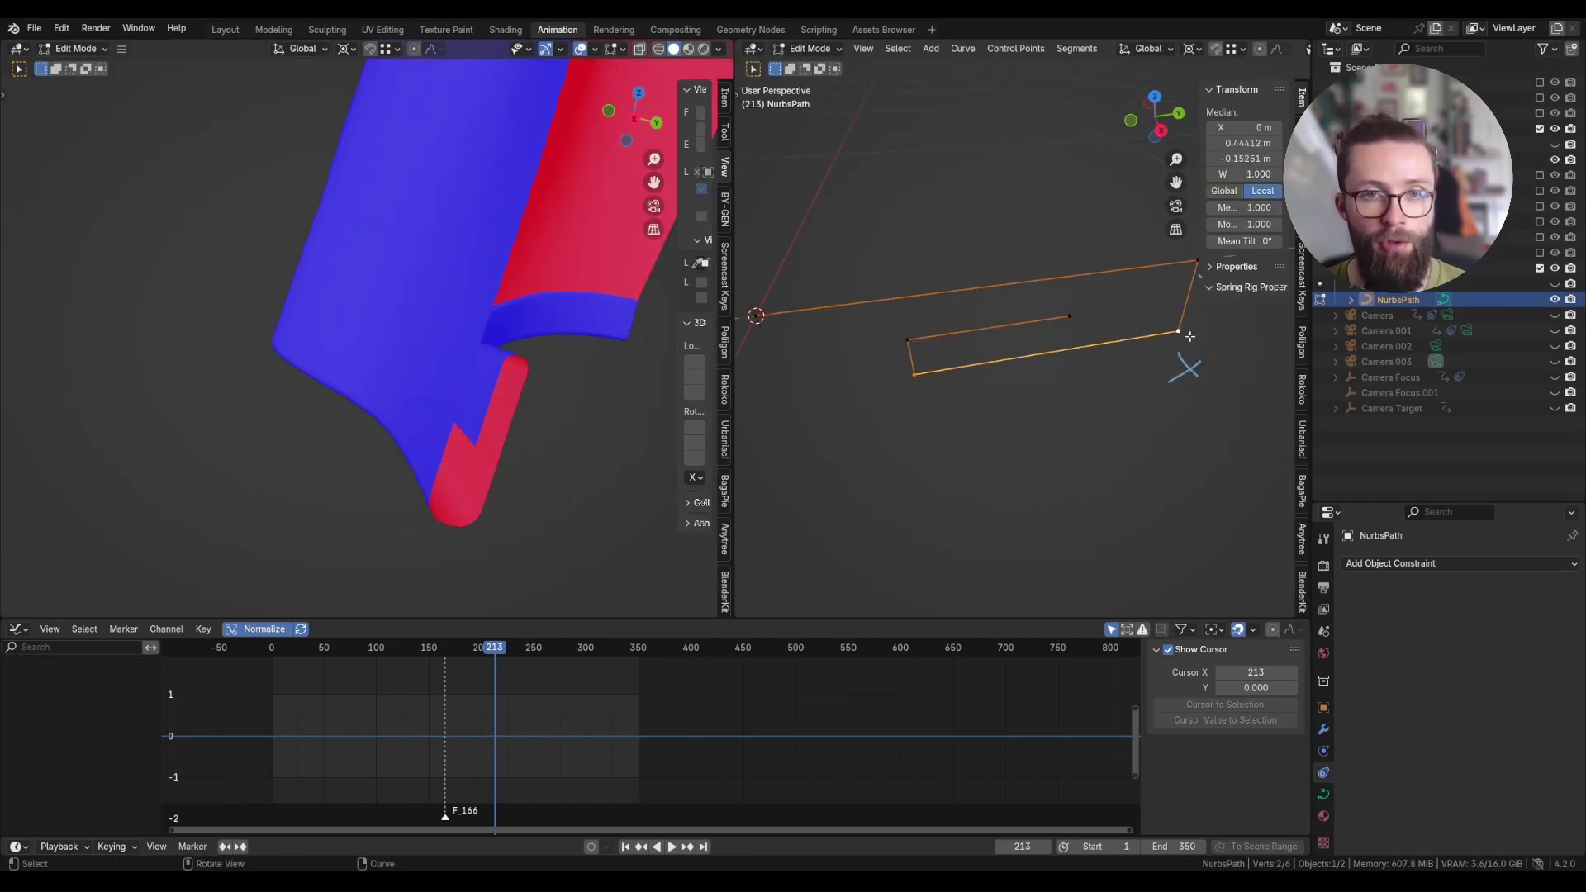
pyautogui.press('g')
pyautogui.press('z')
pyautogui.click(1214, 413)
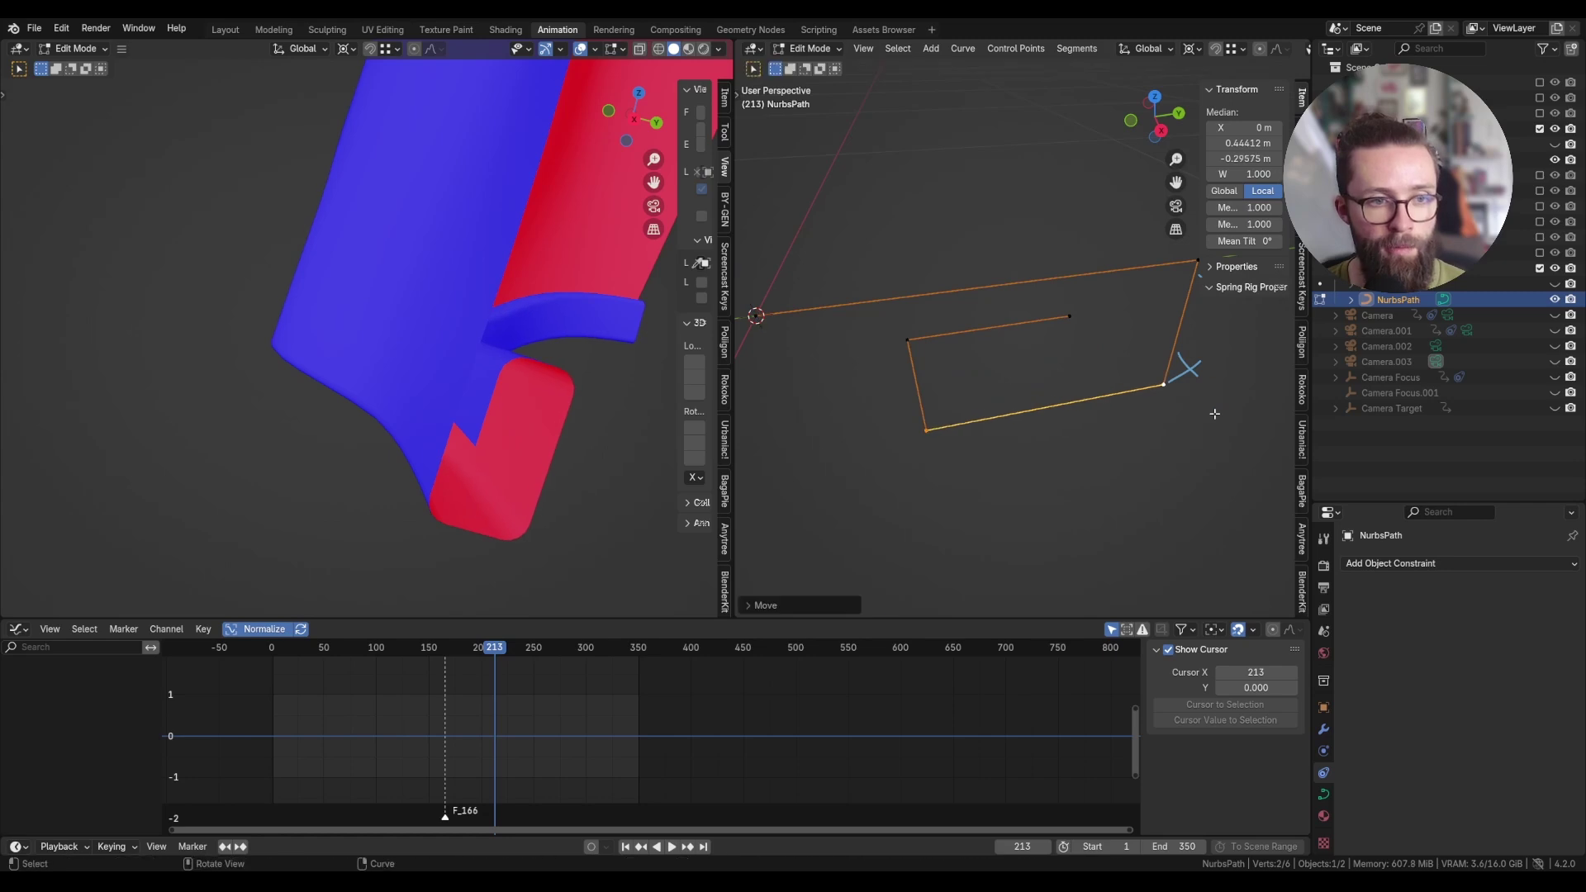
# Reshape the profile in the right view by moving its upper corner inward and extending its free end into a folded outline.
pyautogui.click(1069, 318)
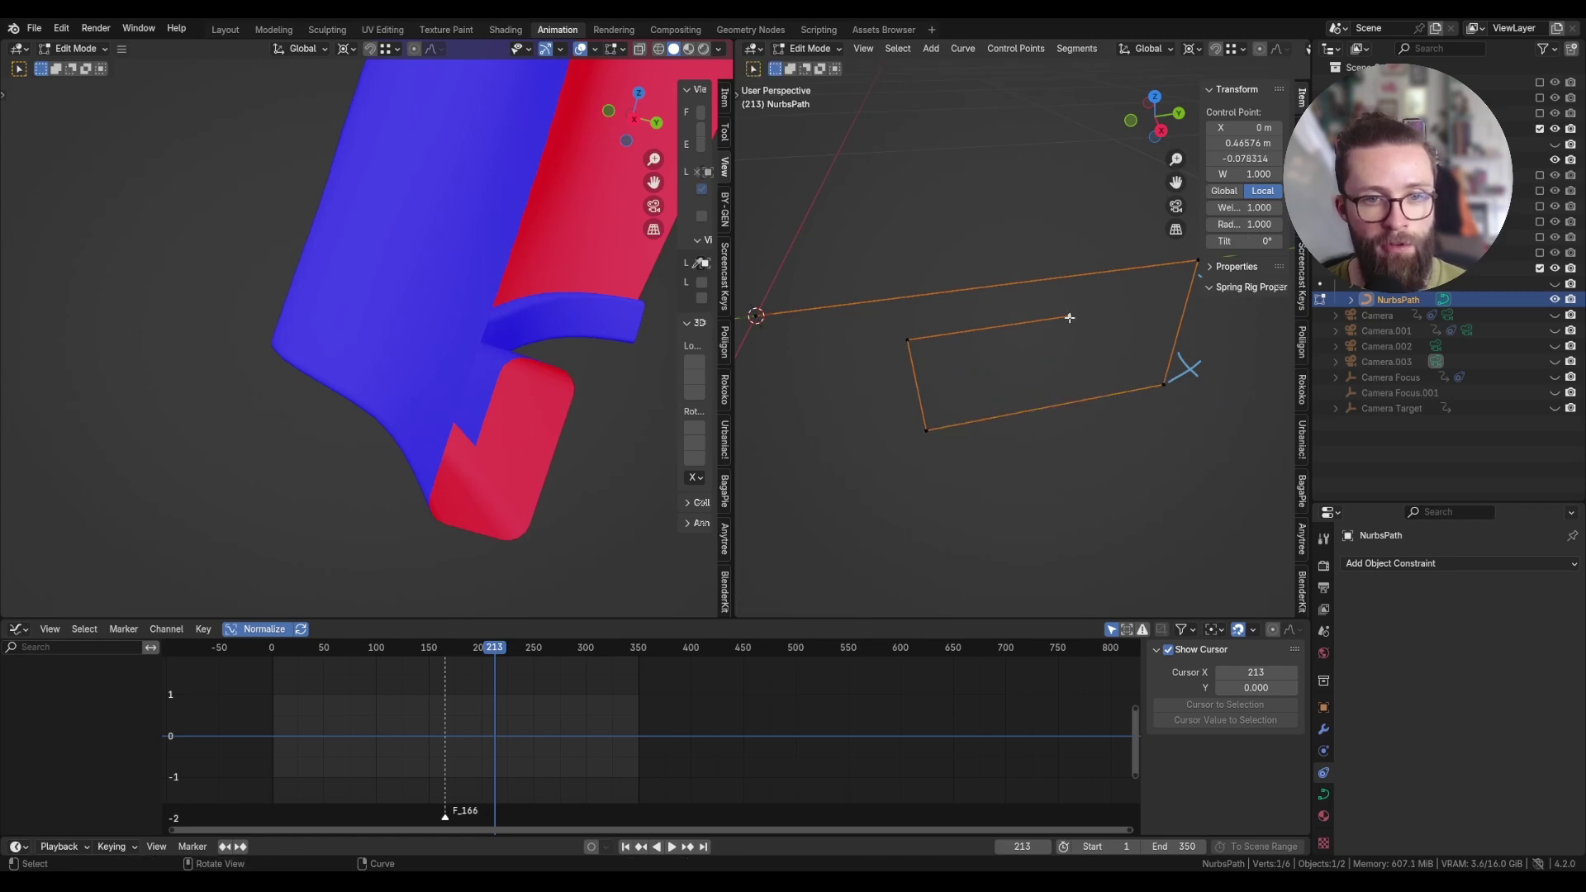
pyautogui.click(1161, 132)
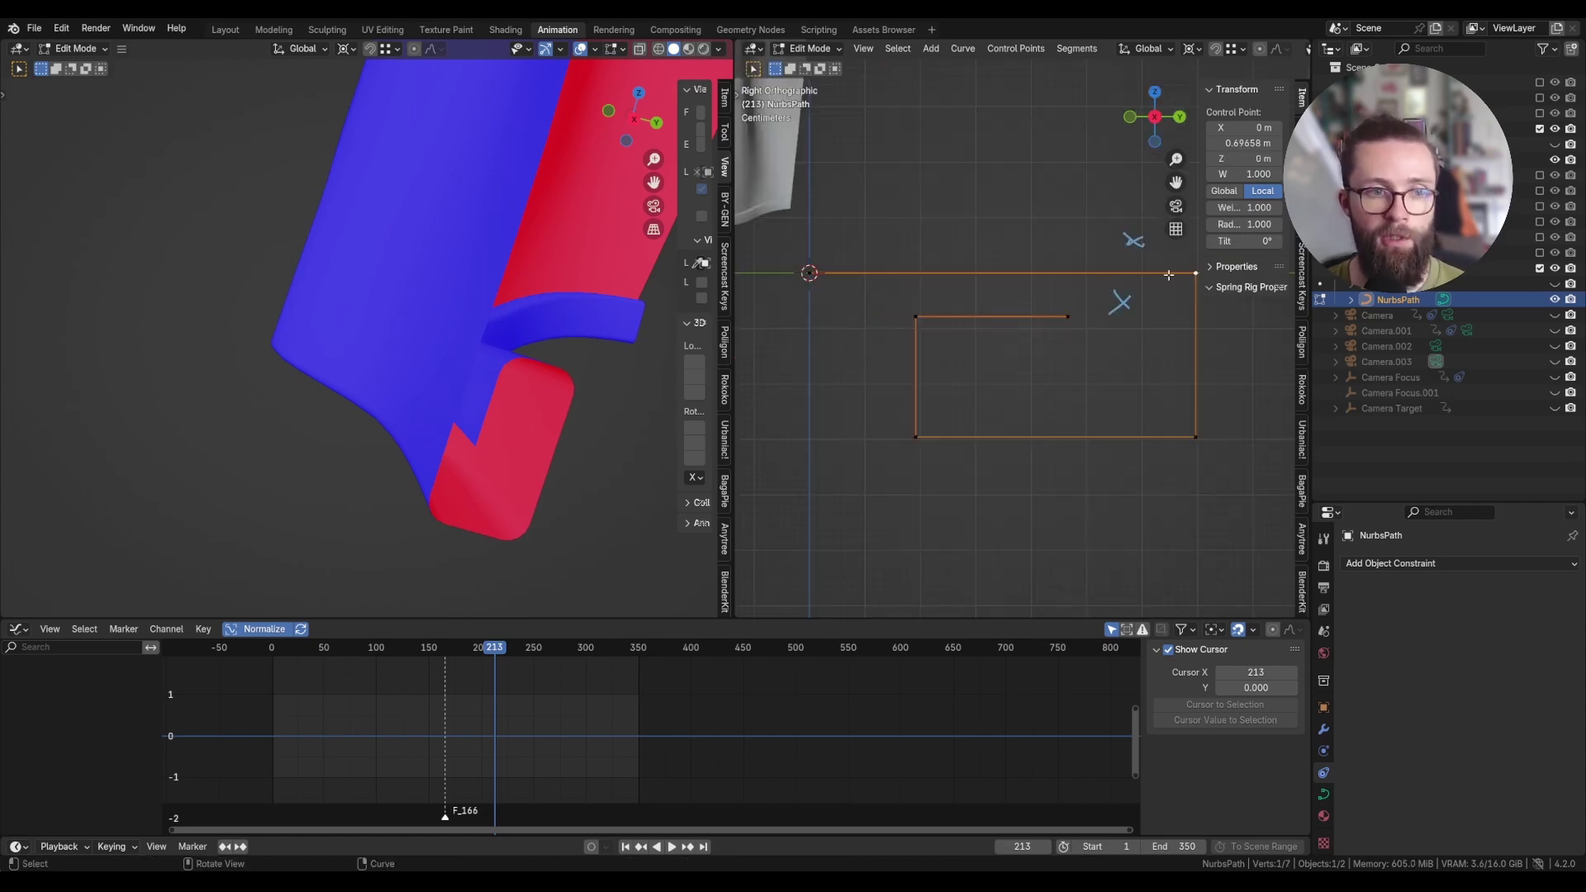
pyautogui.press('g')
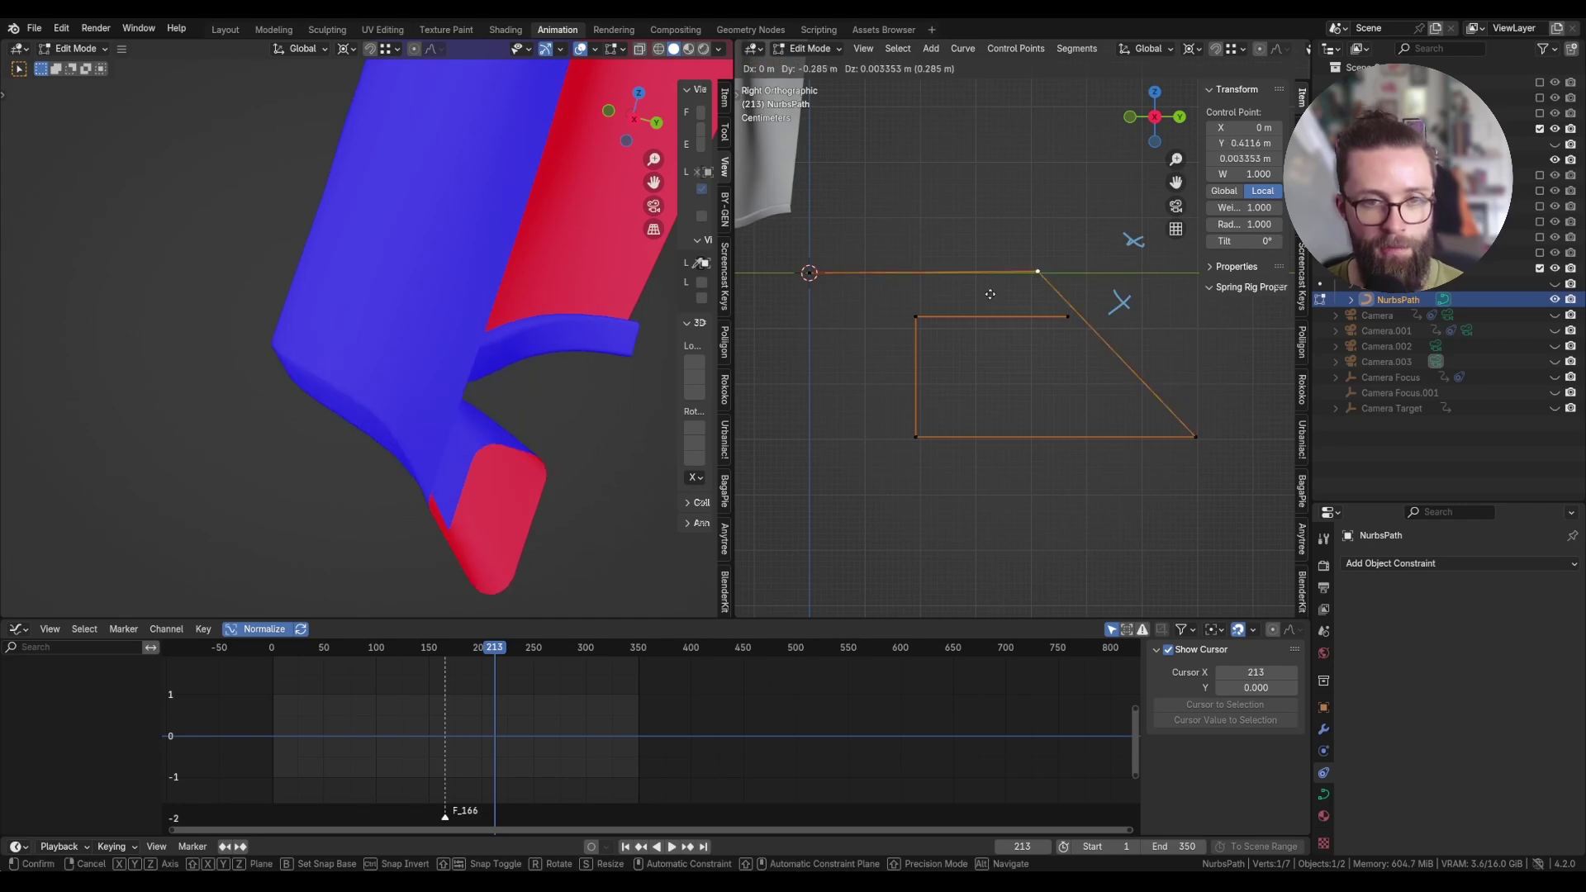
pyautogui.click(1044, 303)
pyautogui.click(1064, 315)
pyautogui.press('g')
pyautogui.rightClick(1042, 362)
pyautogui.press('g')
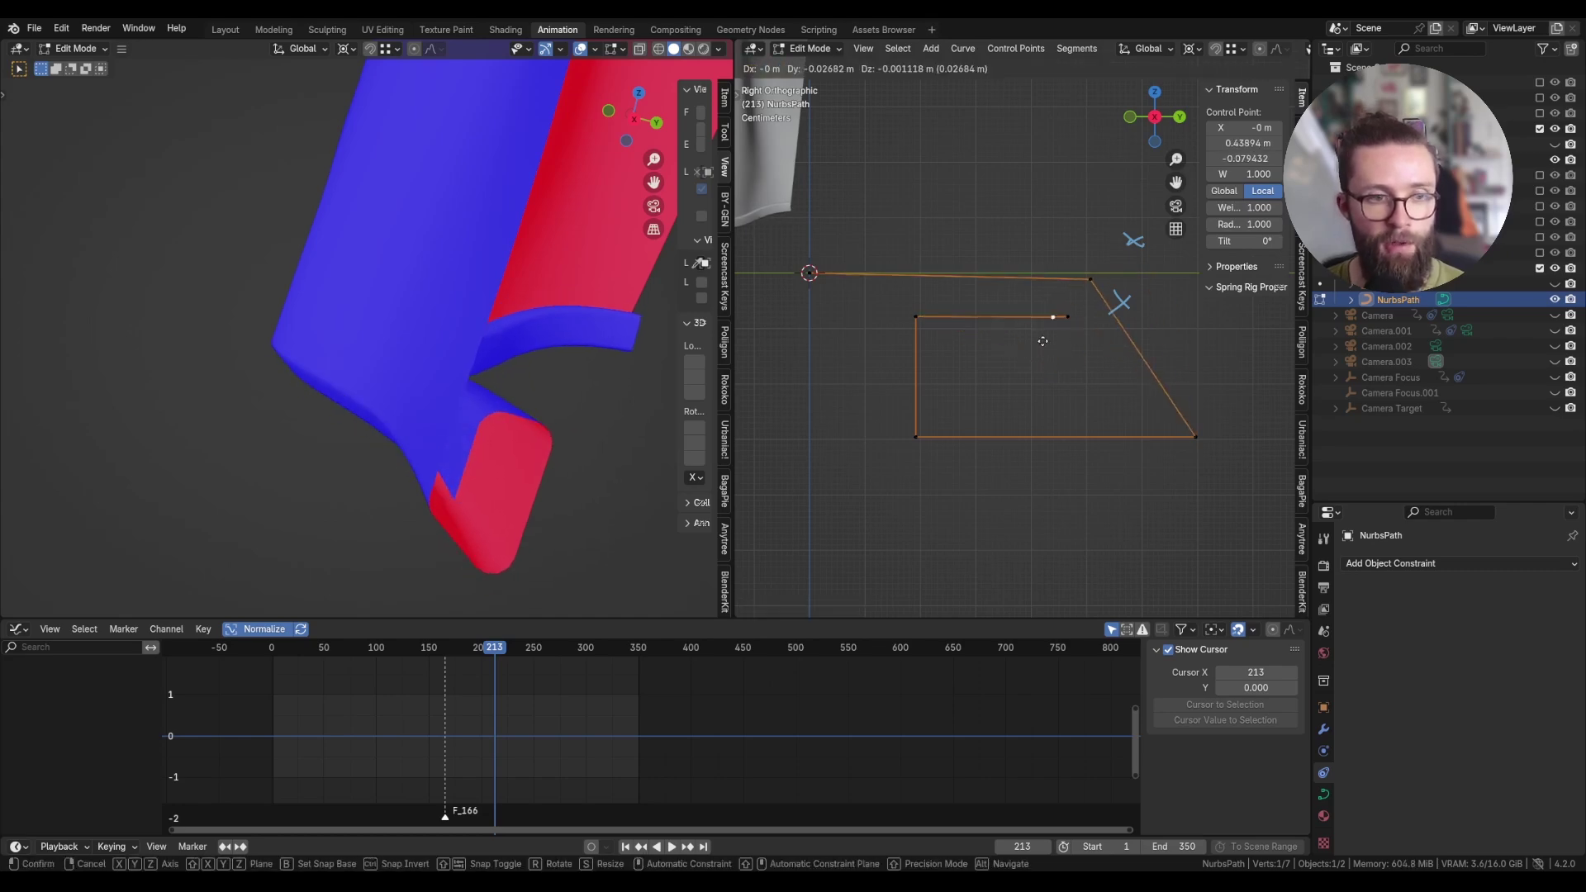
pyautogui.click(977, 400)
pyautogui.click(1067, 324)
pyautogui.press('g')
pyautogui.click(1077, 358)
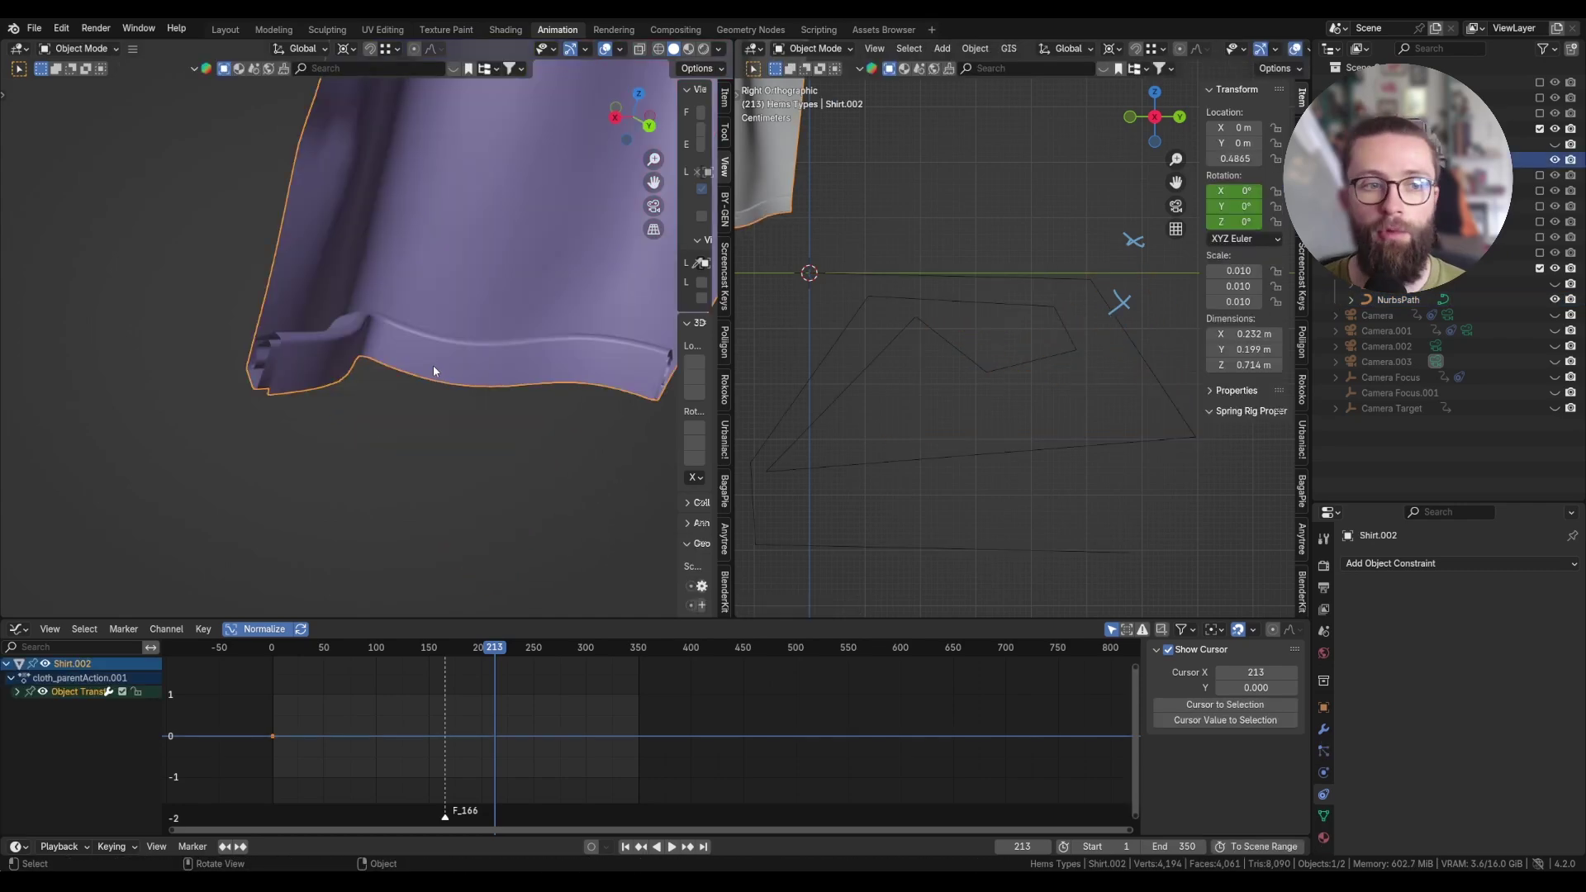
# Deform the shirt's bottom edge into a wavier shape by moving vertices in Edit Mode with smooth proportional editing.
pyautogui.keyDown('shift'); pyautogui.moveTo(433, 365); pyautogui.dragTo(498, 368, button='middle'); pyautogui.keyUp('shift')
pyautogui.scroll(1, 746, 194)
pyautogui.keyDown('shift'); pyautogui.moveTo(746, 193); pyautogui.dragTo(961, 336, button='middle'); pyautogui.keyUp('shift')
pyautogui.scroll(5, 949, 363)
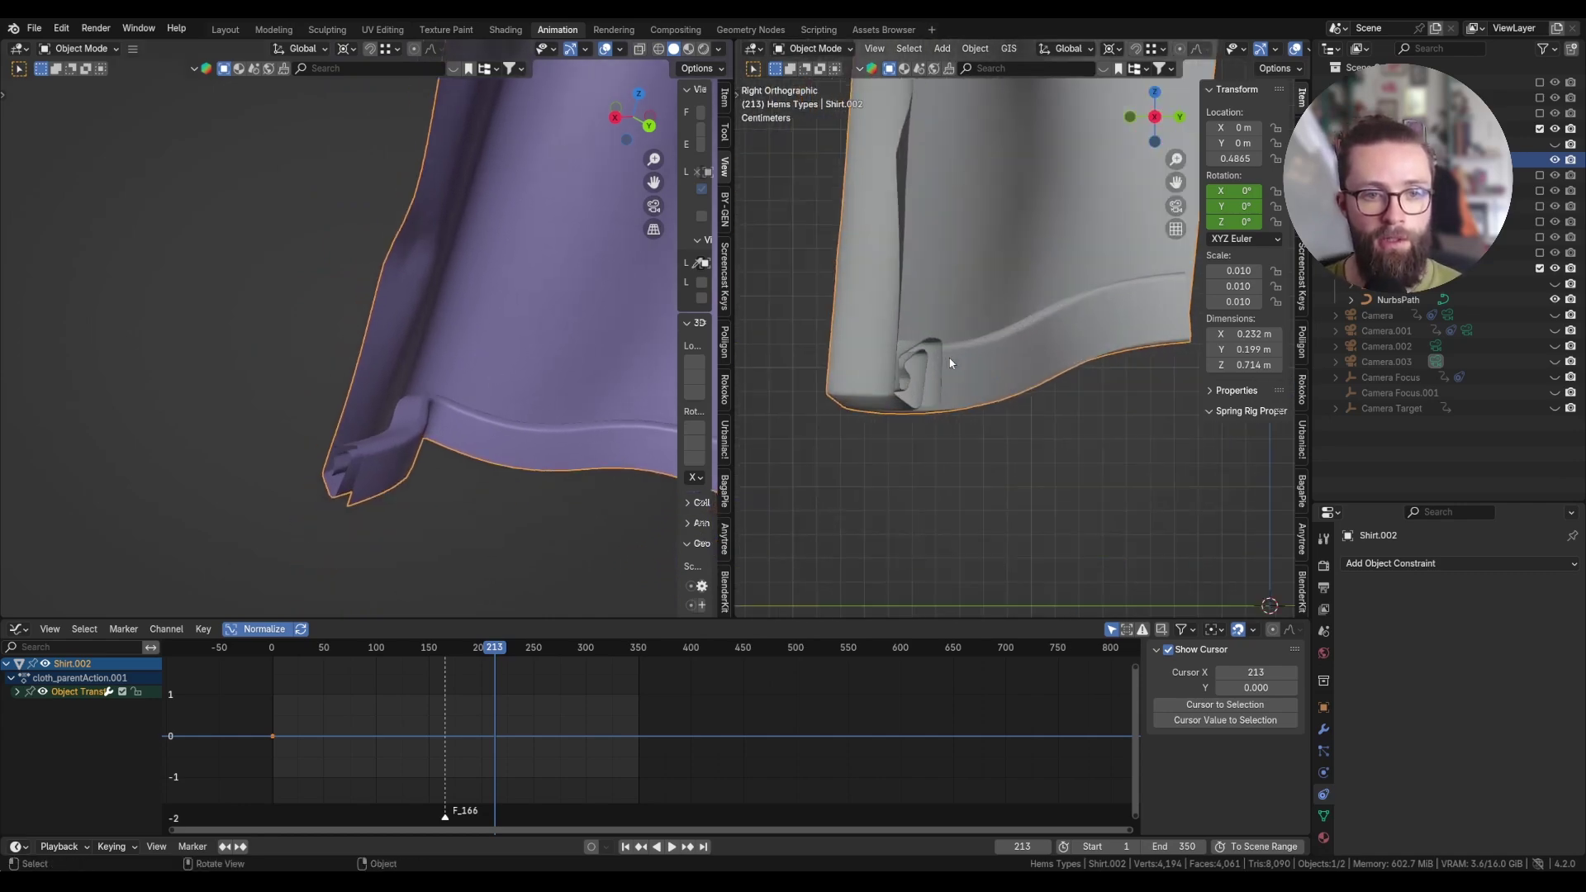
pyautogui.press('Tab')
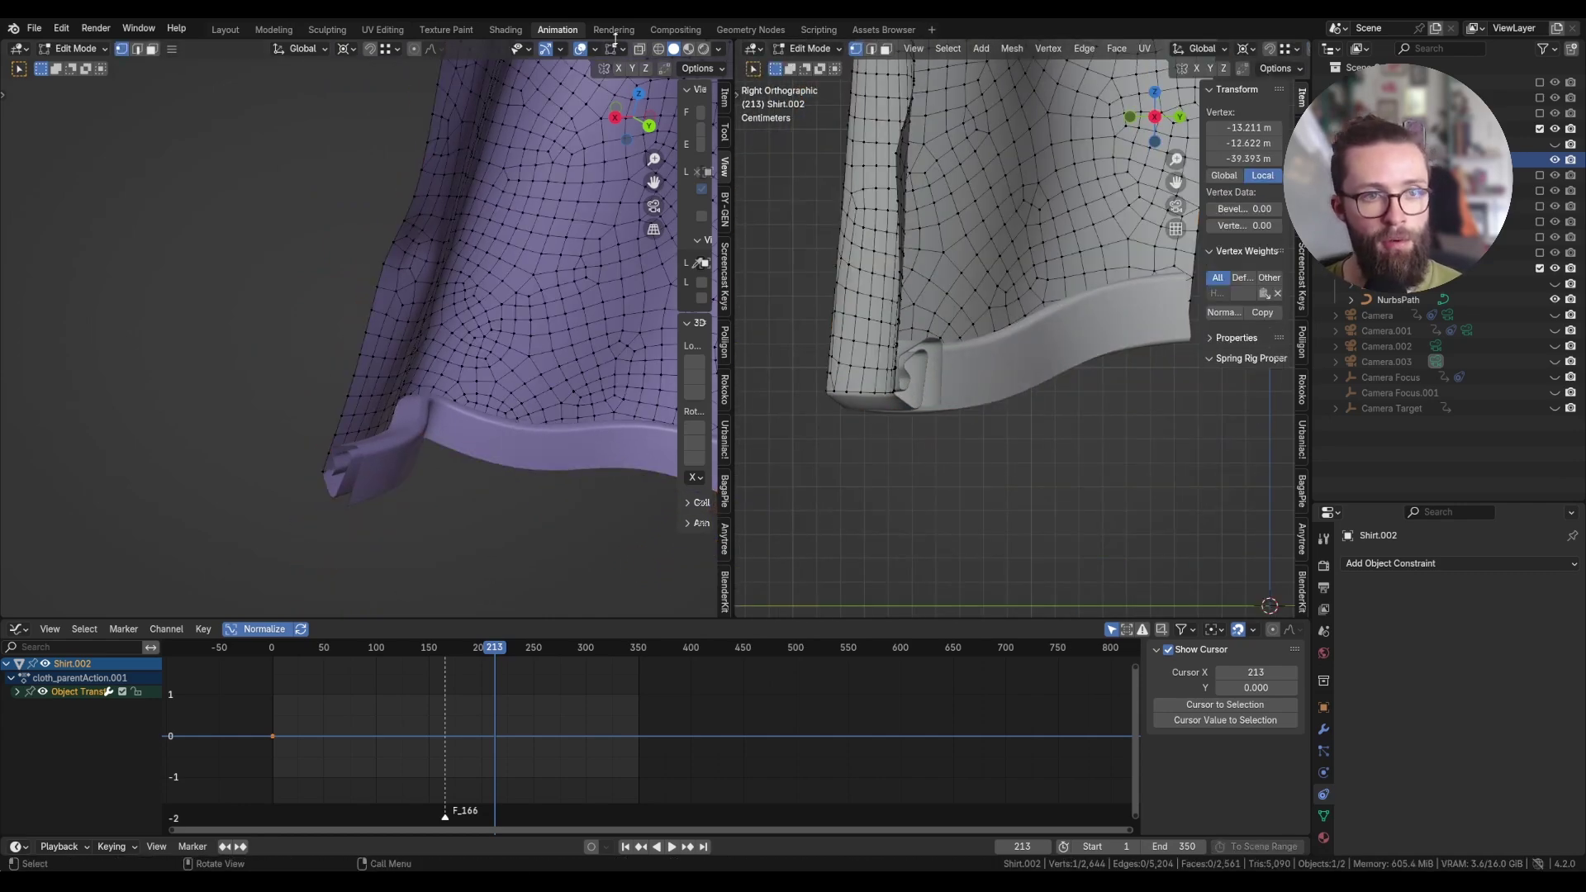
pyautogui.keyDown('shift'); pyautogui.moveTo(591, 351); pyautogui.dragTo(489, 370, button='middle'); pyautogui.keyUp('shift')
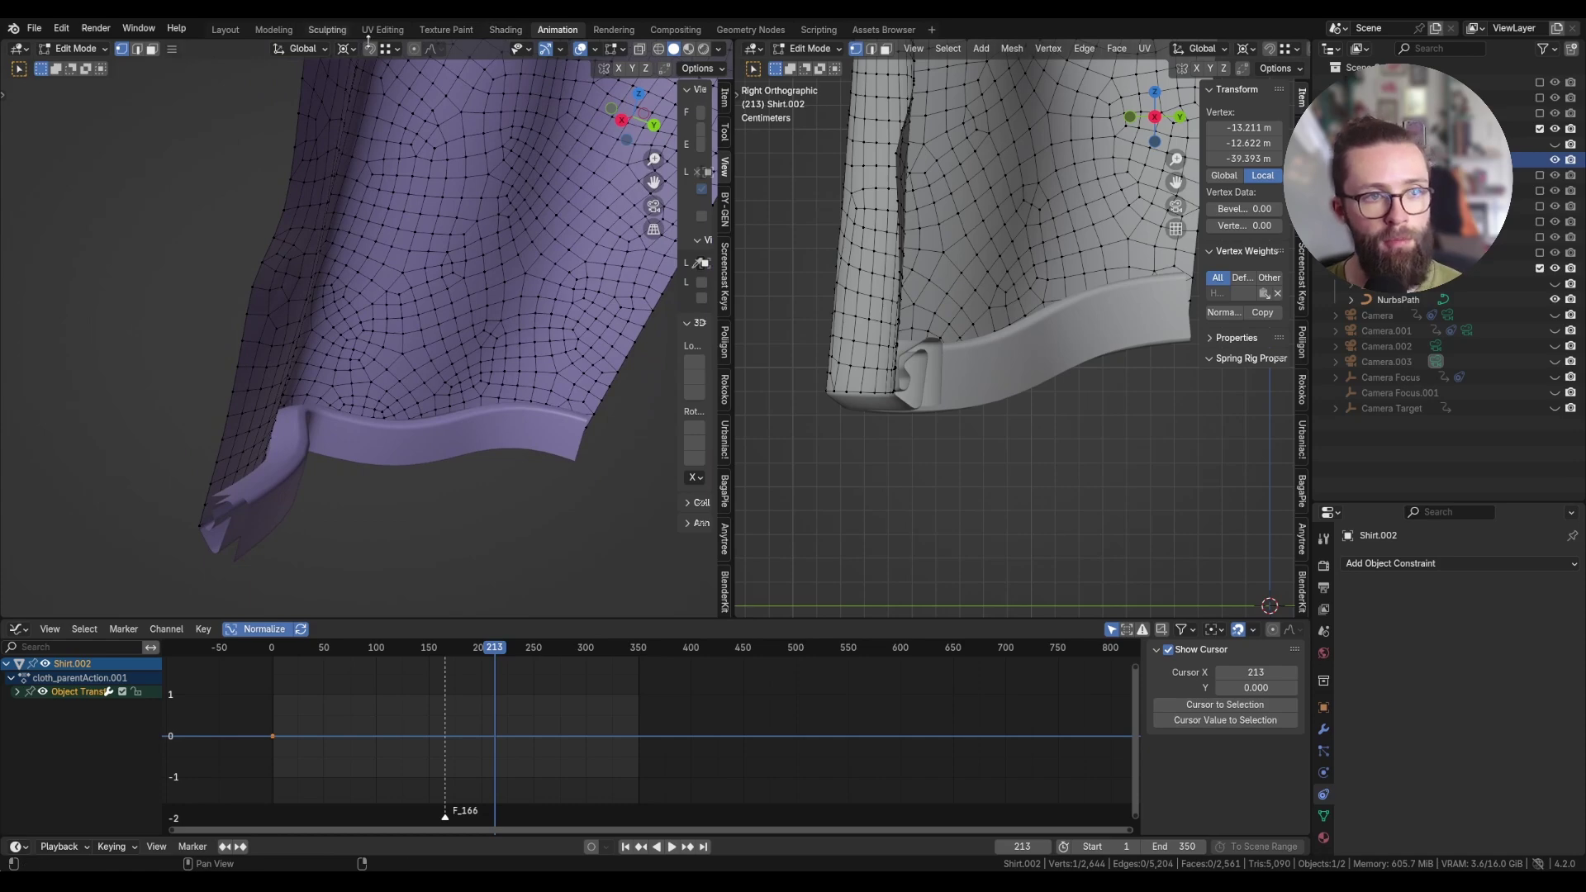
pyautogui.press('o')
pyautogui.click(433, 51)
pyautogui.click(421, 117)
pyautogui.press('g')
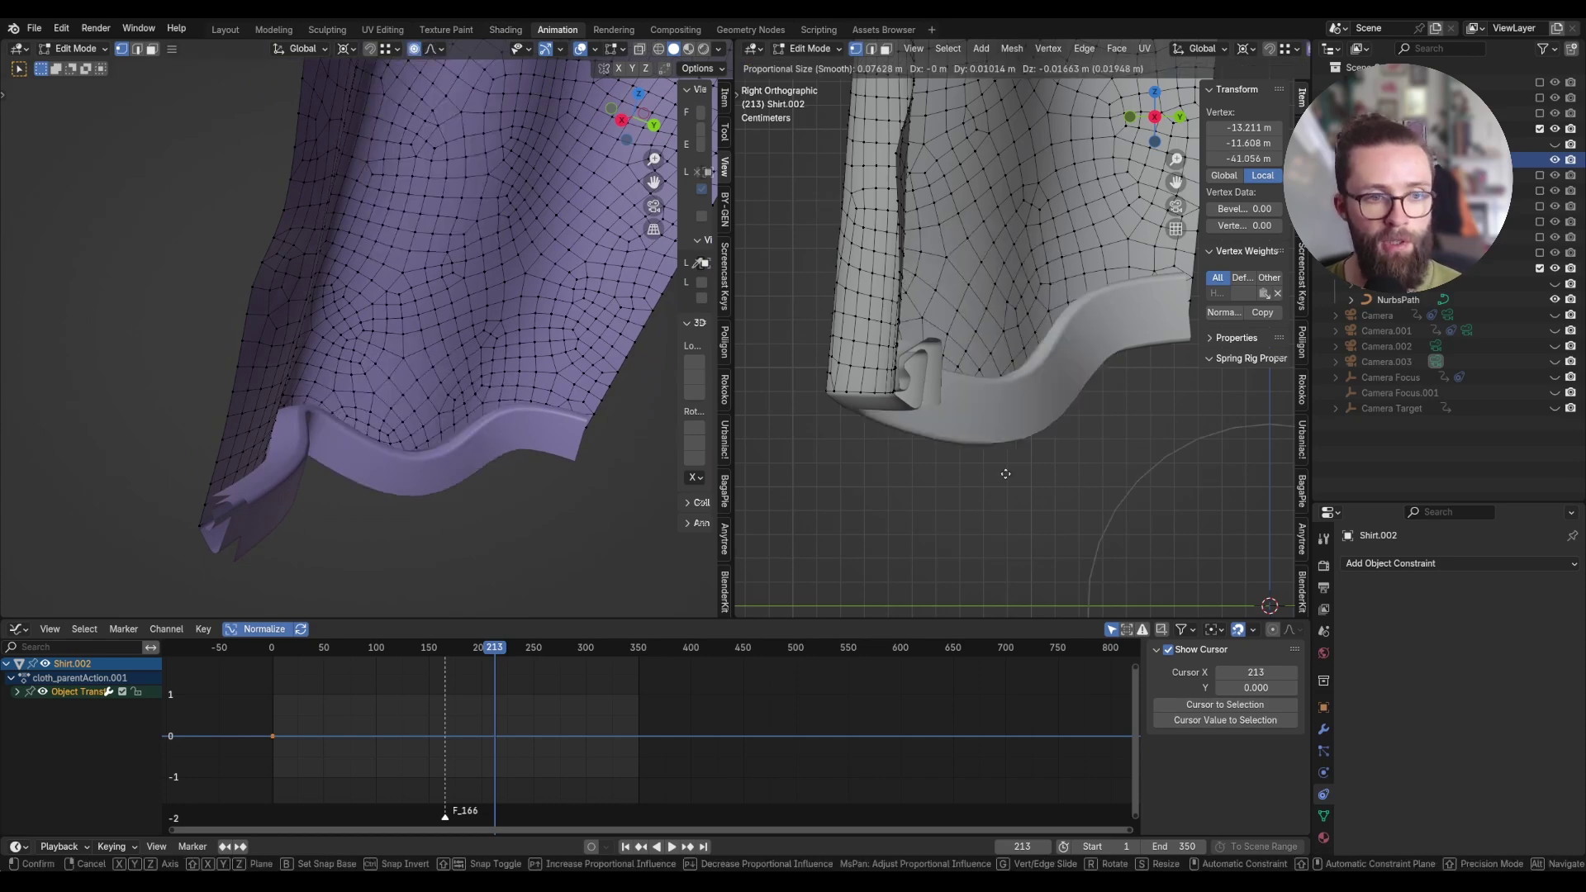
pyautogui.scroll(10, 1146, 511)
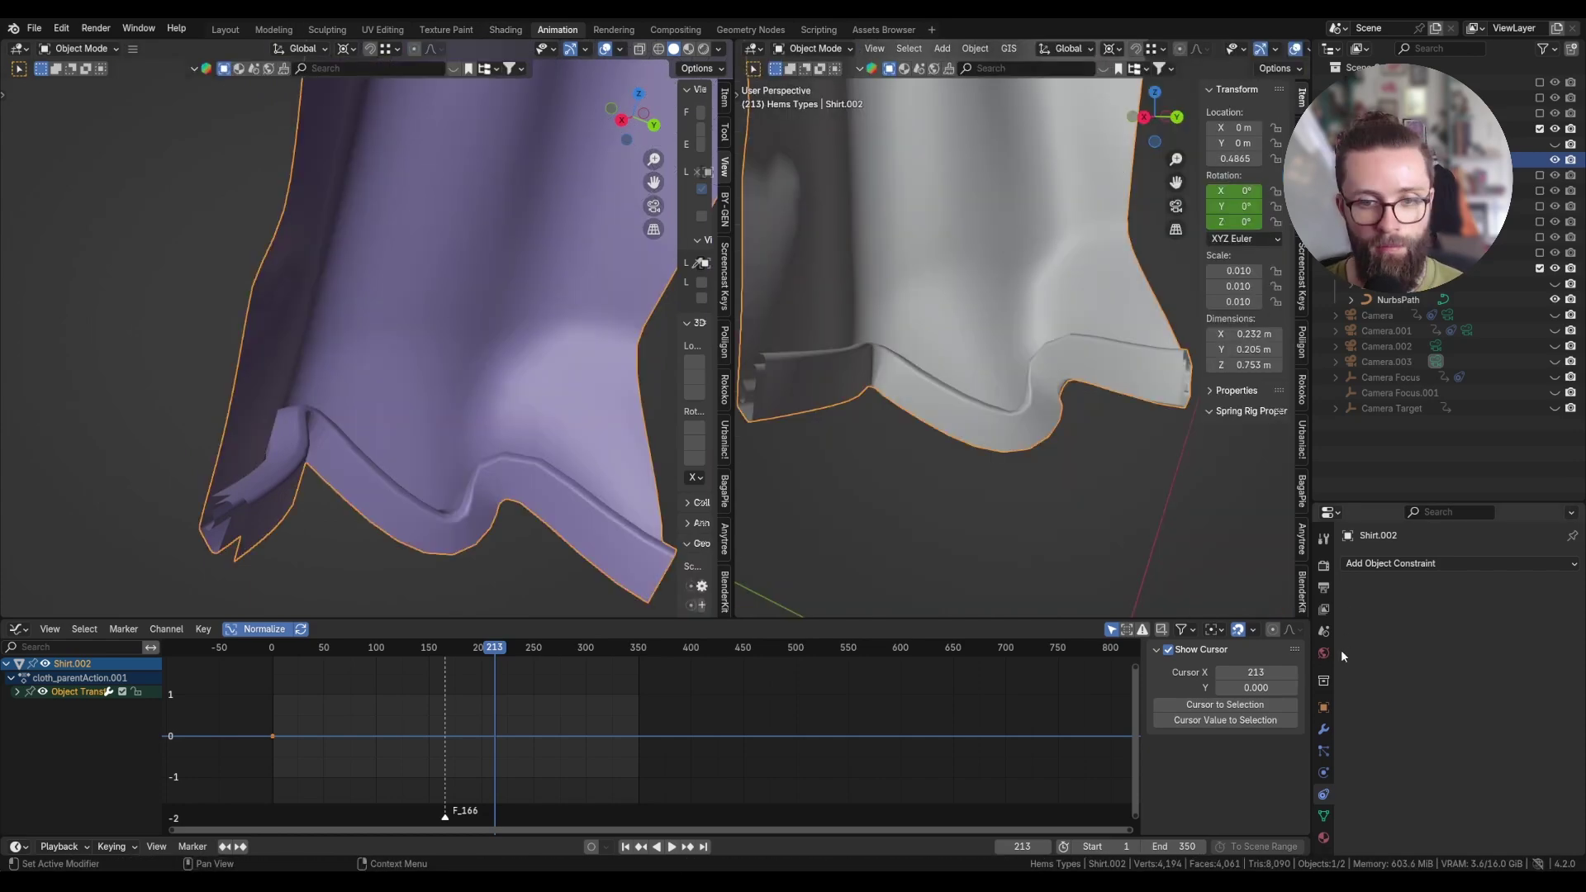
# Add a Subdivision modifier to the shirt after its two Geometry Nodes modifiers.
pyautogui.click(1323, 729)
pyautogui.click(1350, 607)
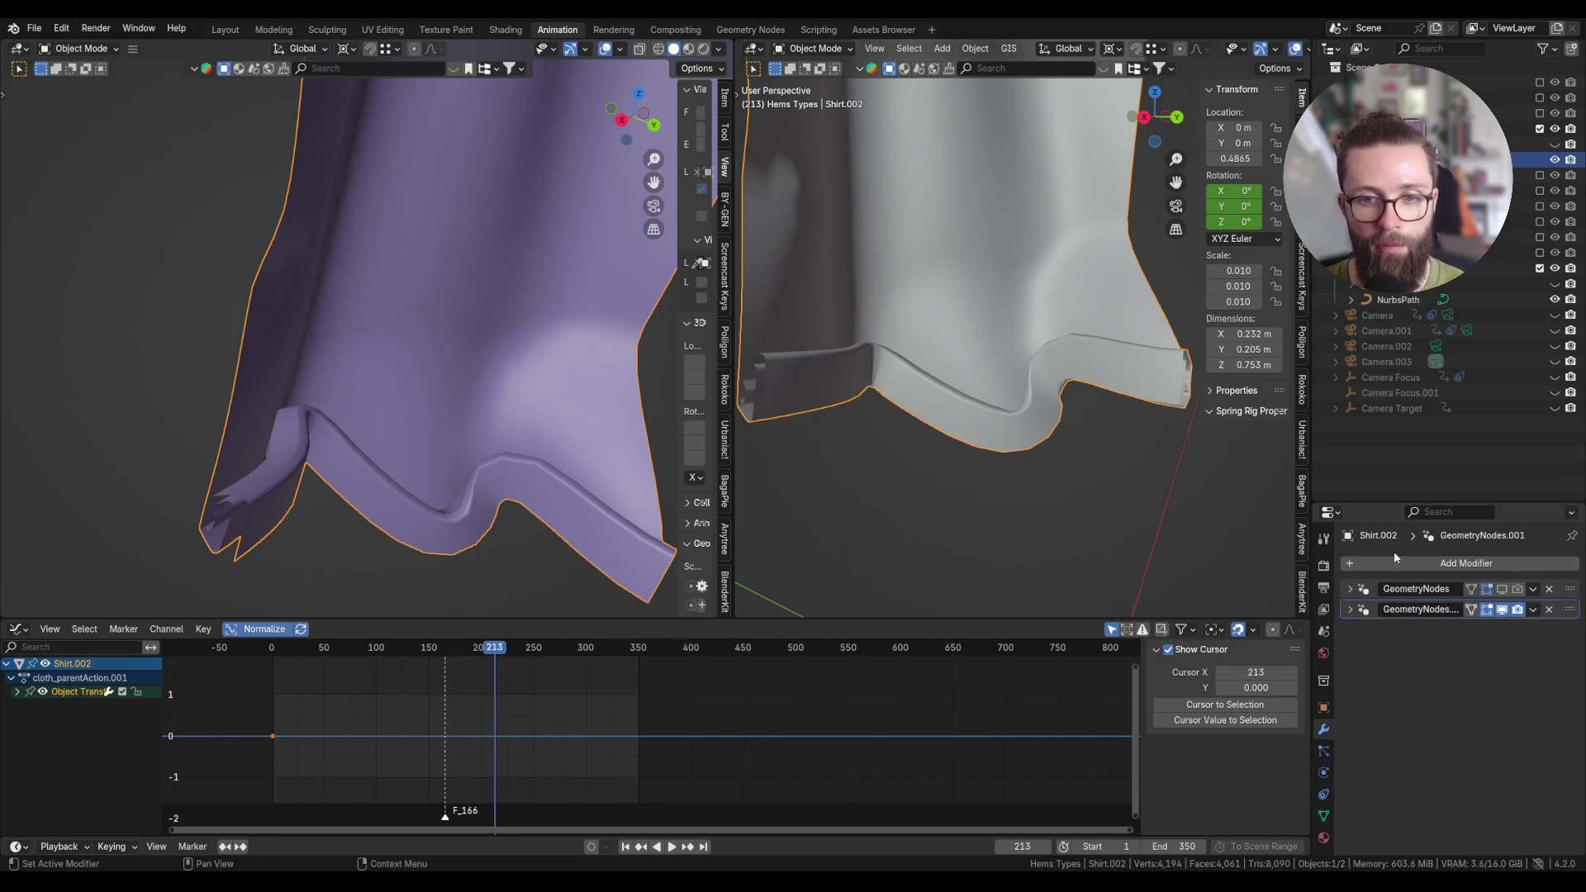
pyautogui.click(1390, 557)
pyautogui.write('sub')
pyautogui.click(1360, 570)
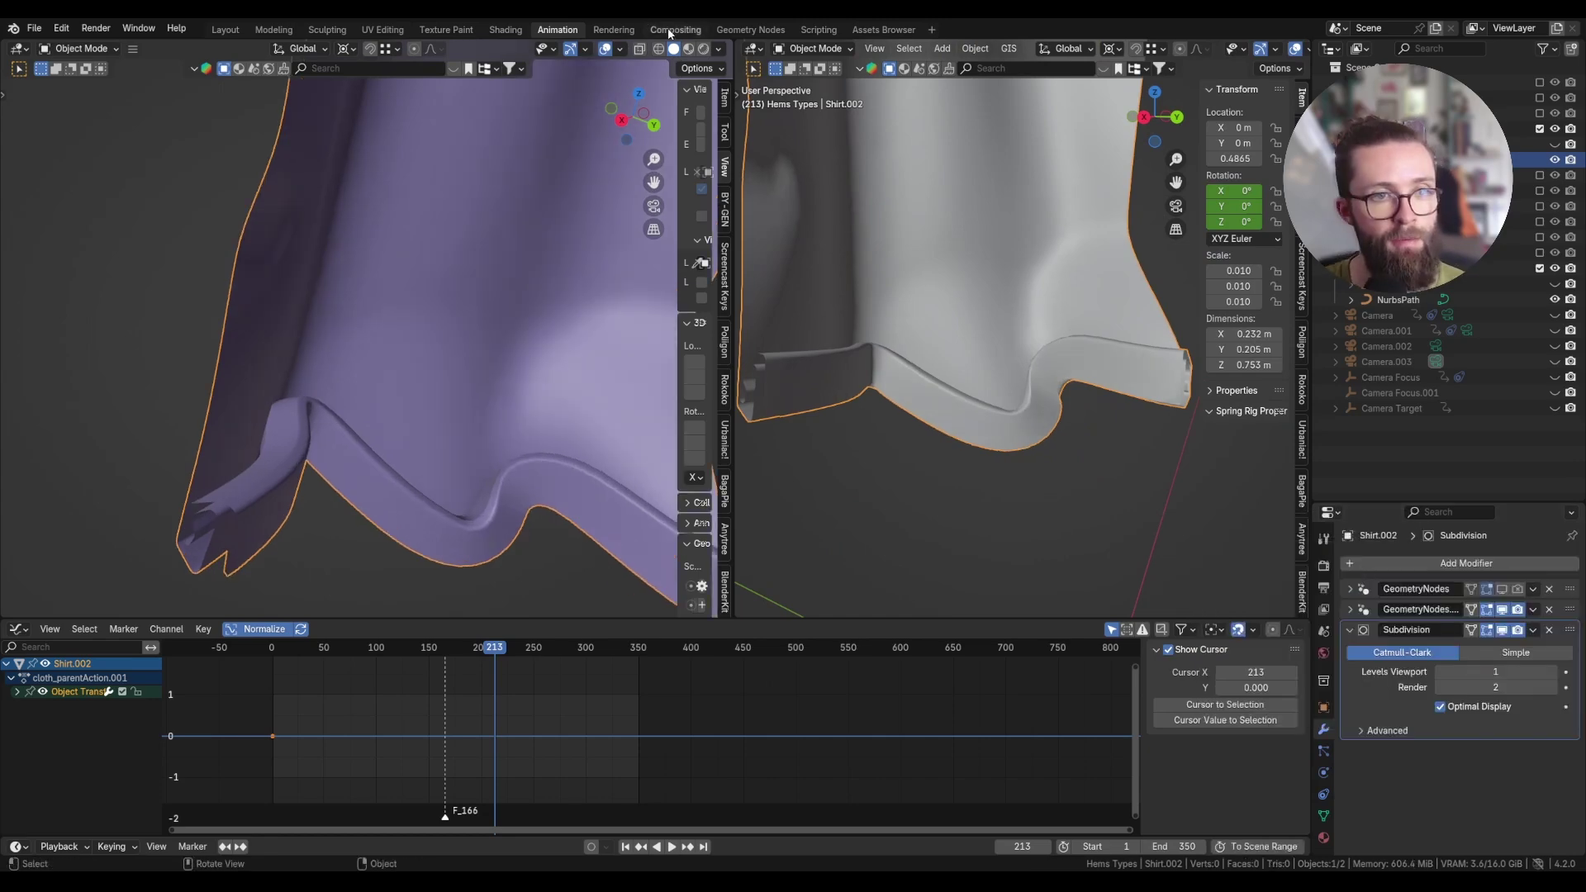
# In the shirt's GeometryNodes.001 node tree, insert a Resample Curve node between Fillet Curve and Delete Geometry.
pyautogui.click(746, 30)
pyautogui.scroll(4, 840, 336)
pyautogui.scroll(-4, 840, 337)
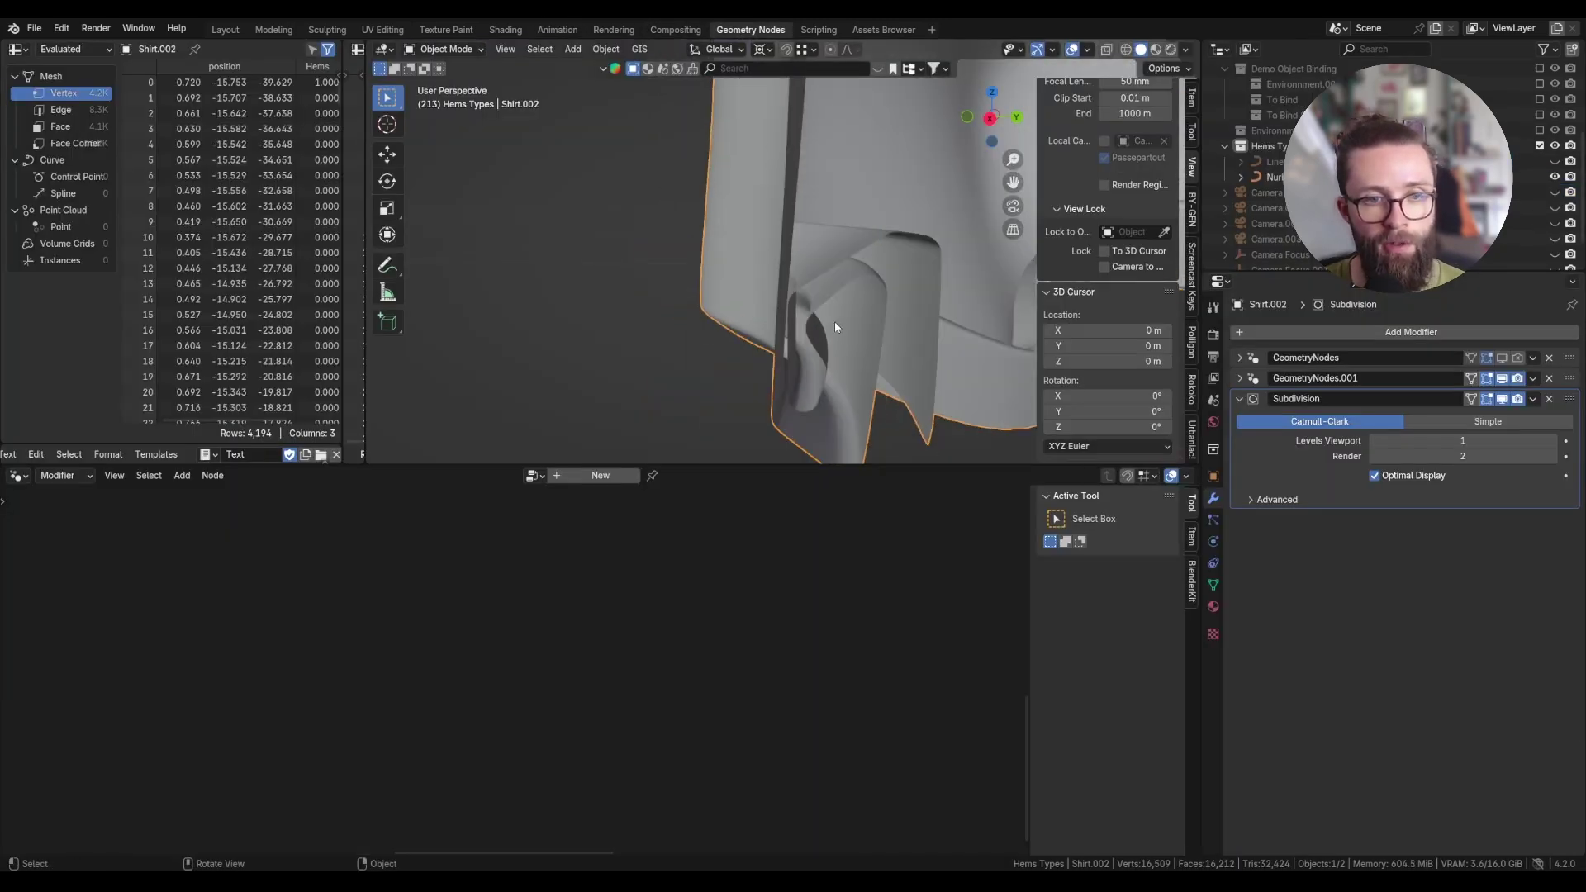
pyautogui.click(1269, 176)
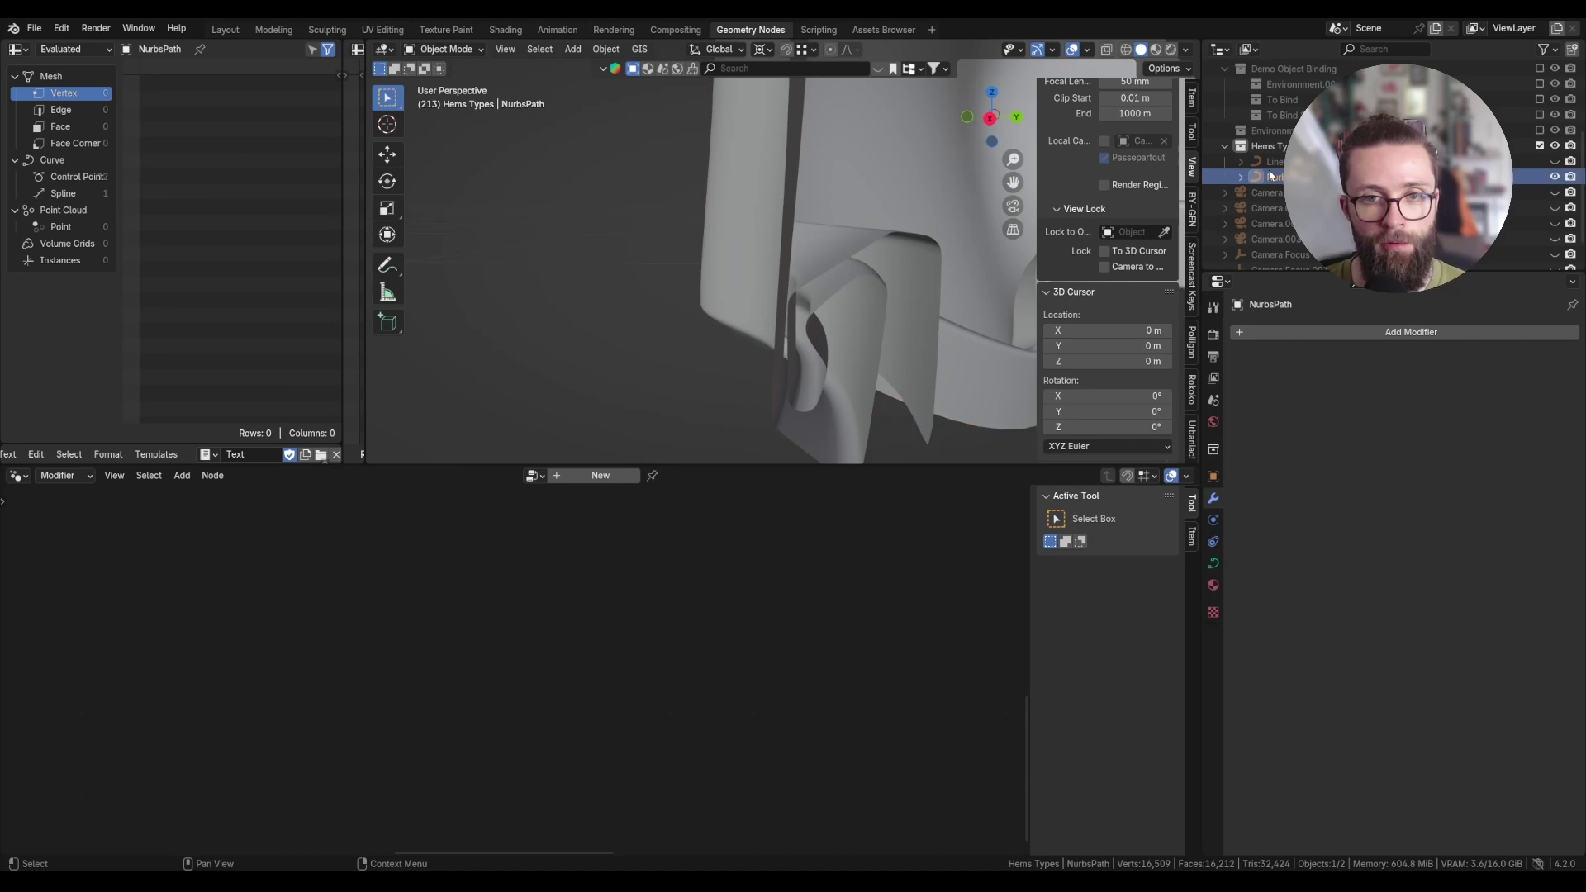
pyautogui.click(948, 287)
pyautogui.click(1257, 378)
pyautogui.scroll(-1, 729, 646)
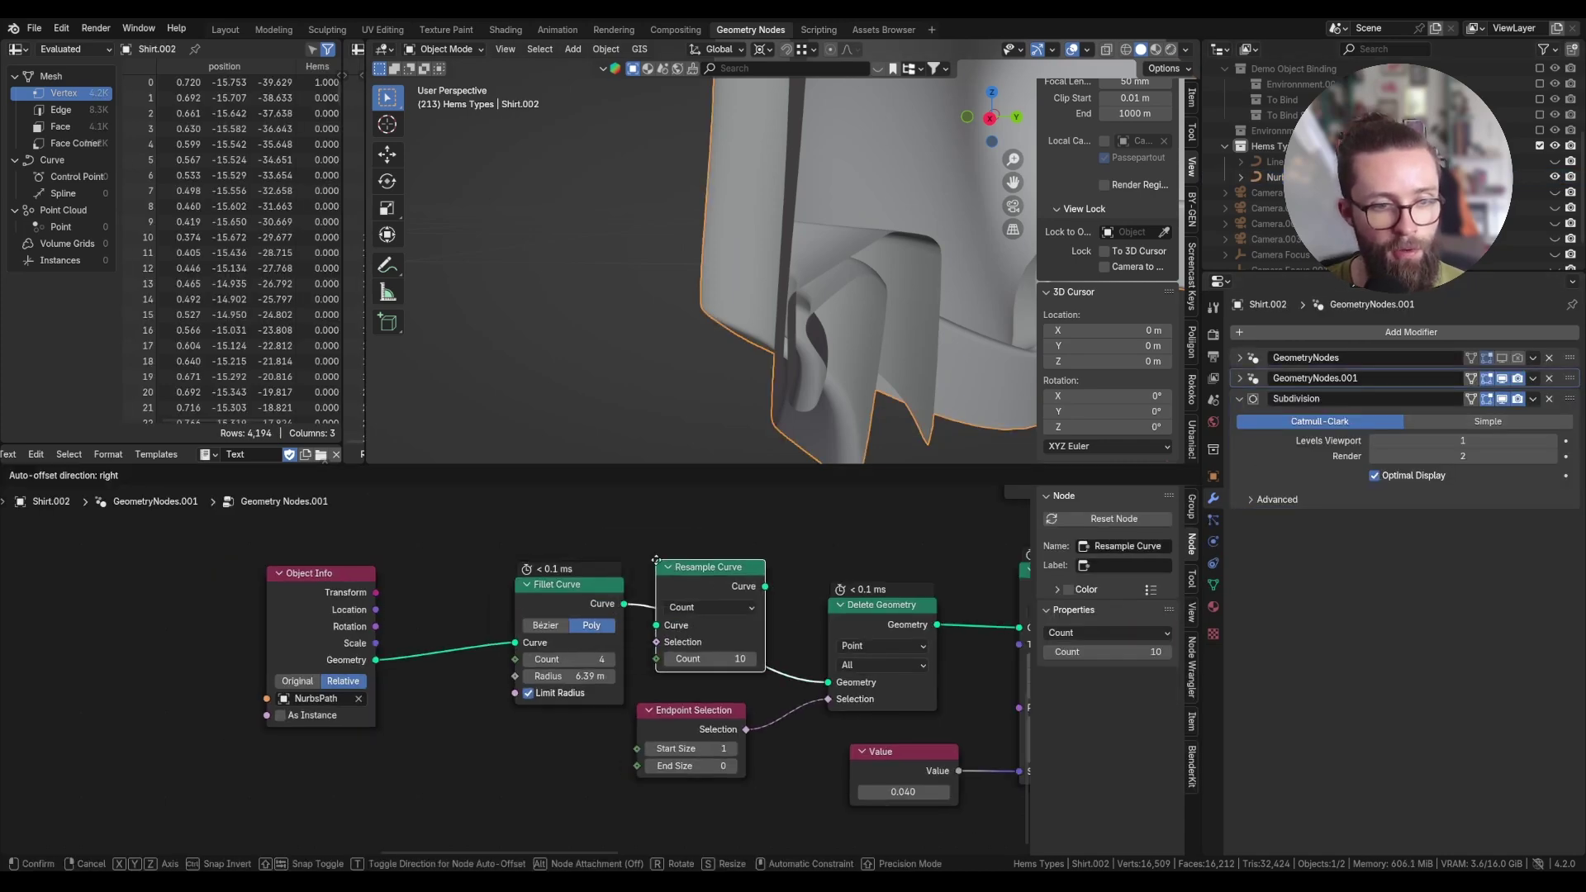
pyautogui.click(741, 677)
# Display the shirt as a deselected wireframe and set the Resample Curve count to 59.
pyautogui.moveTo(708, 658); pyautogui.dragTo(766, 659)
pyautogui.moveTo(719, 446)
pyautogui.mouseDown(button='middle')
pyautogui.moveTo(627, 346)
pyautogui.moveTo(548, 294)
pyautogui.moveTo(754, 263)
pyautogui.moveTo(711, 201)
pyautogui.moveTo(693, 289)
pyautogui.mouseUp(button='middle')
pyautogui.hotkey('shift', 'z')
pyautogui.hotkey('alt', 'a')
pyautogui.moveTo(726, 658); pyautogui.dragTo(674, 658)
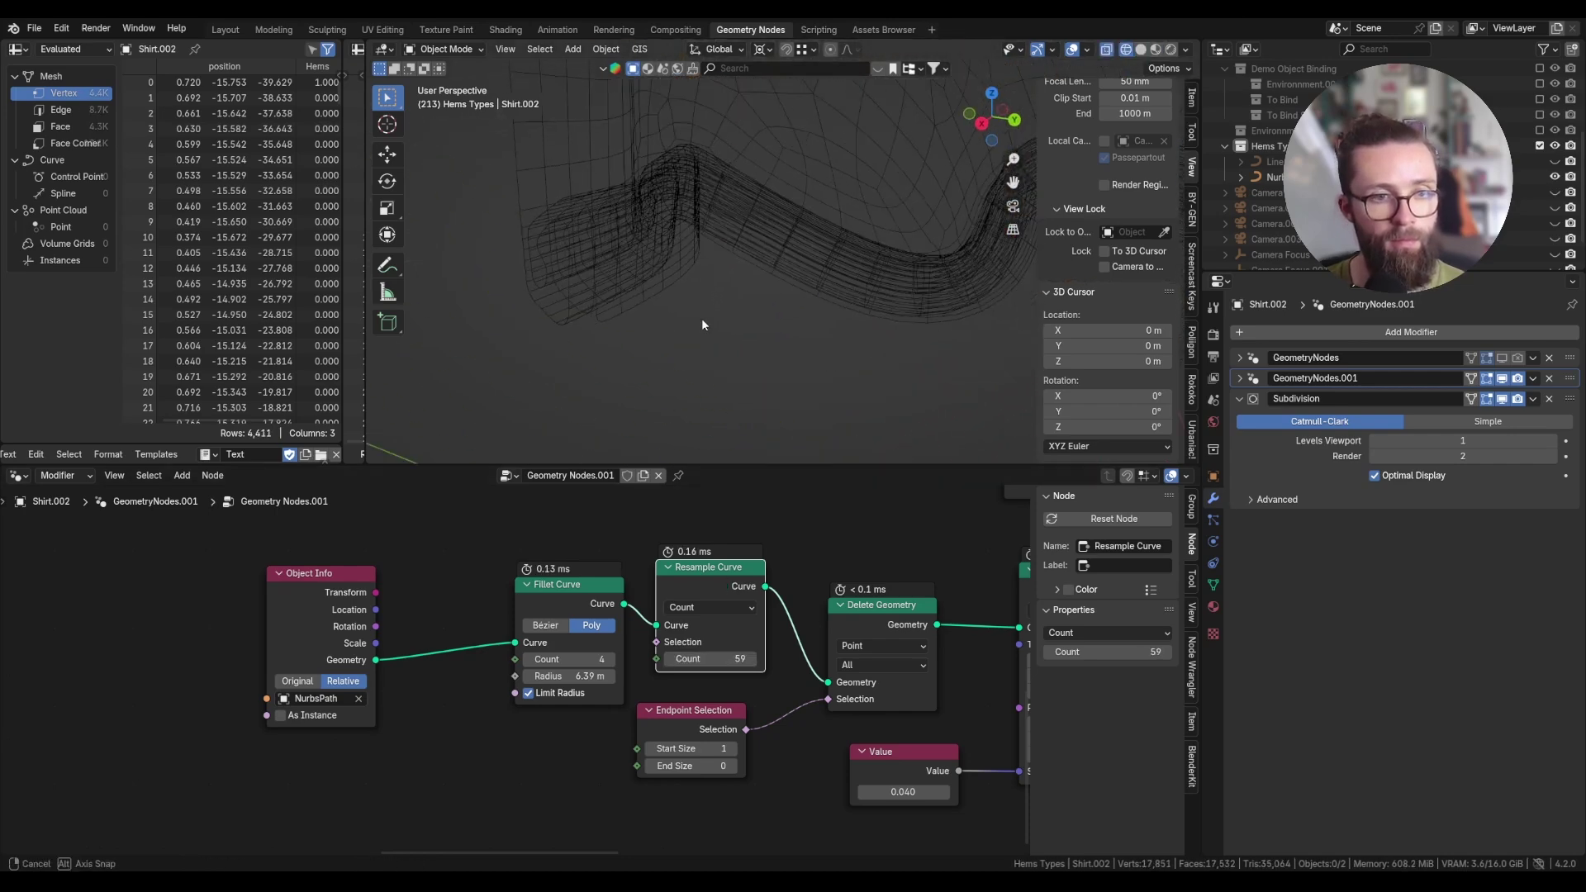